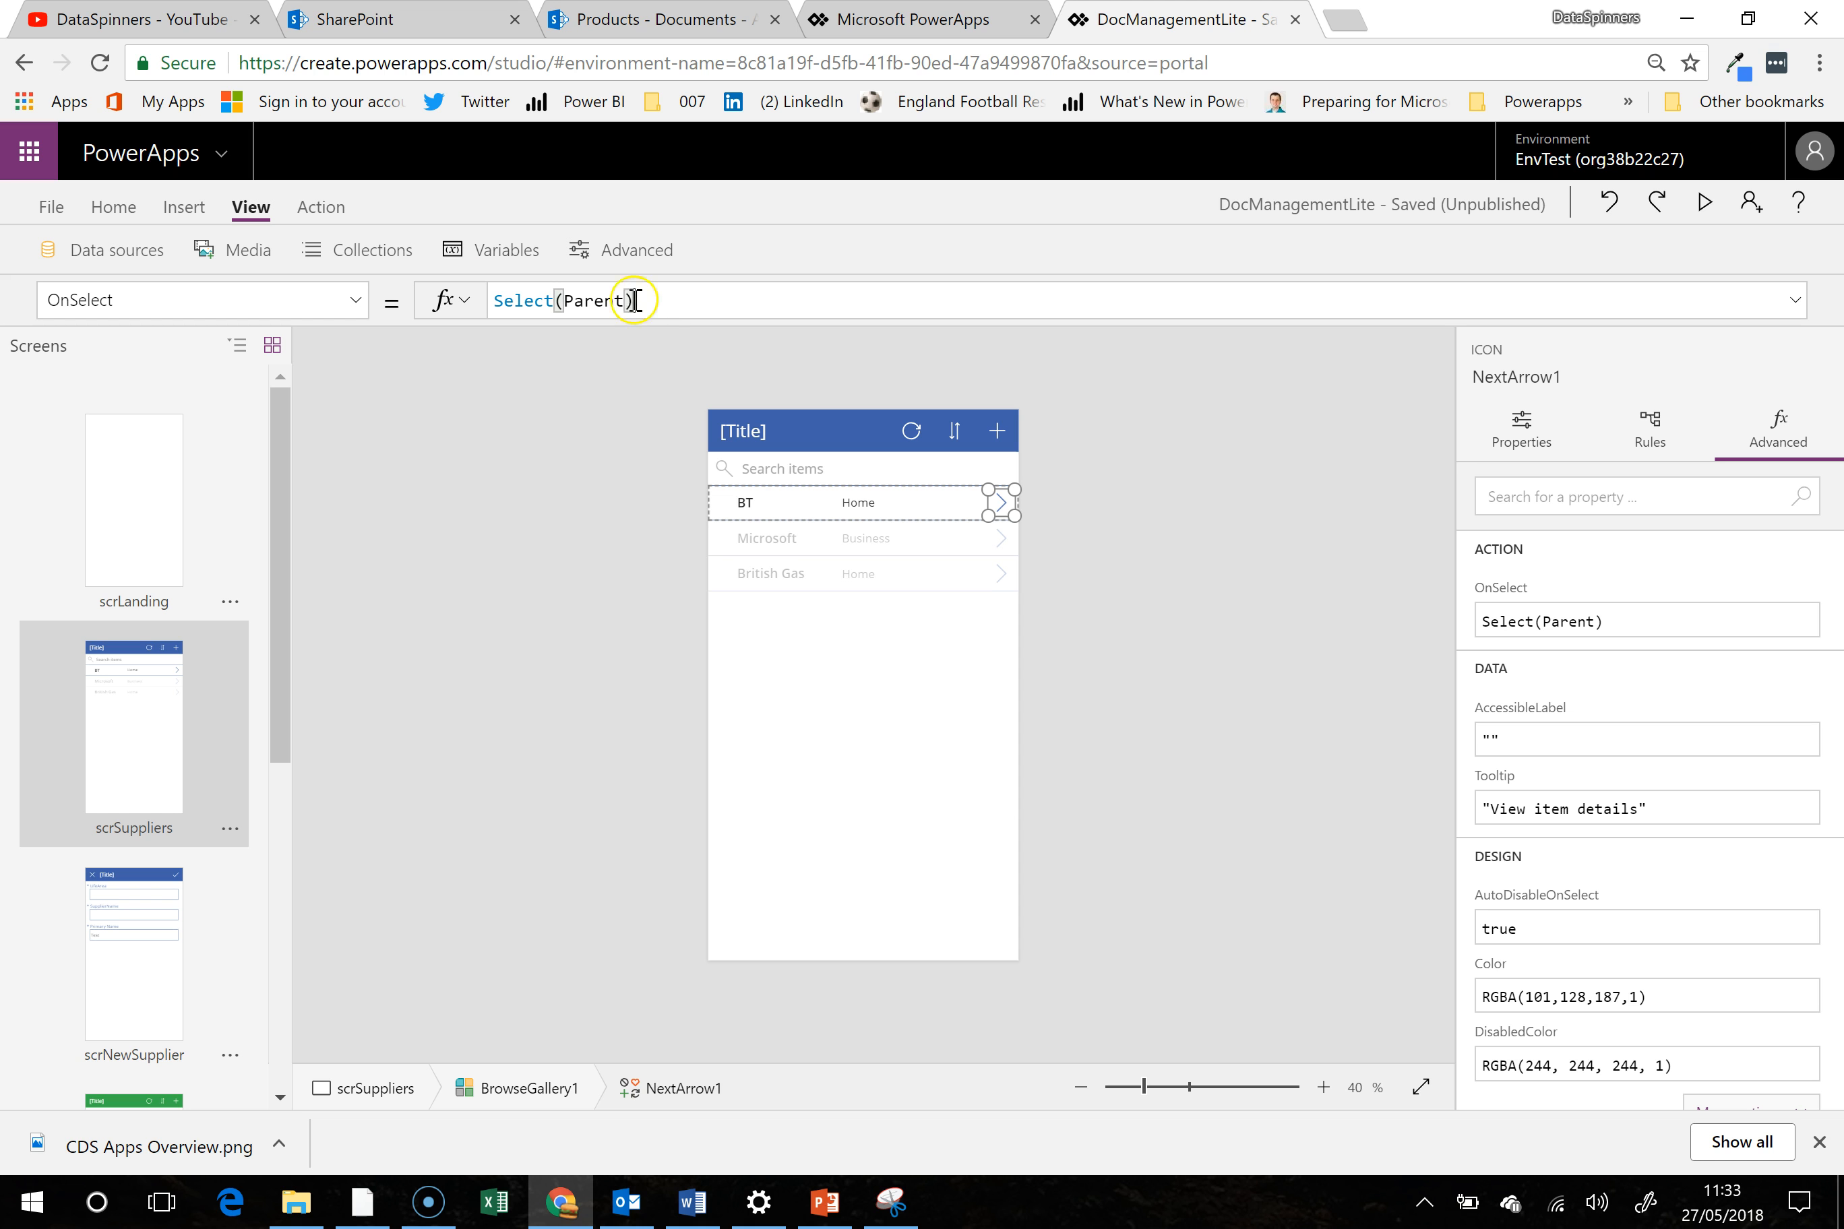
Delete the next-arrow icon from the rows of the suppliers gallery on scrSuppliers
drag(639, 300, 444, 301)
click(884, 720)
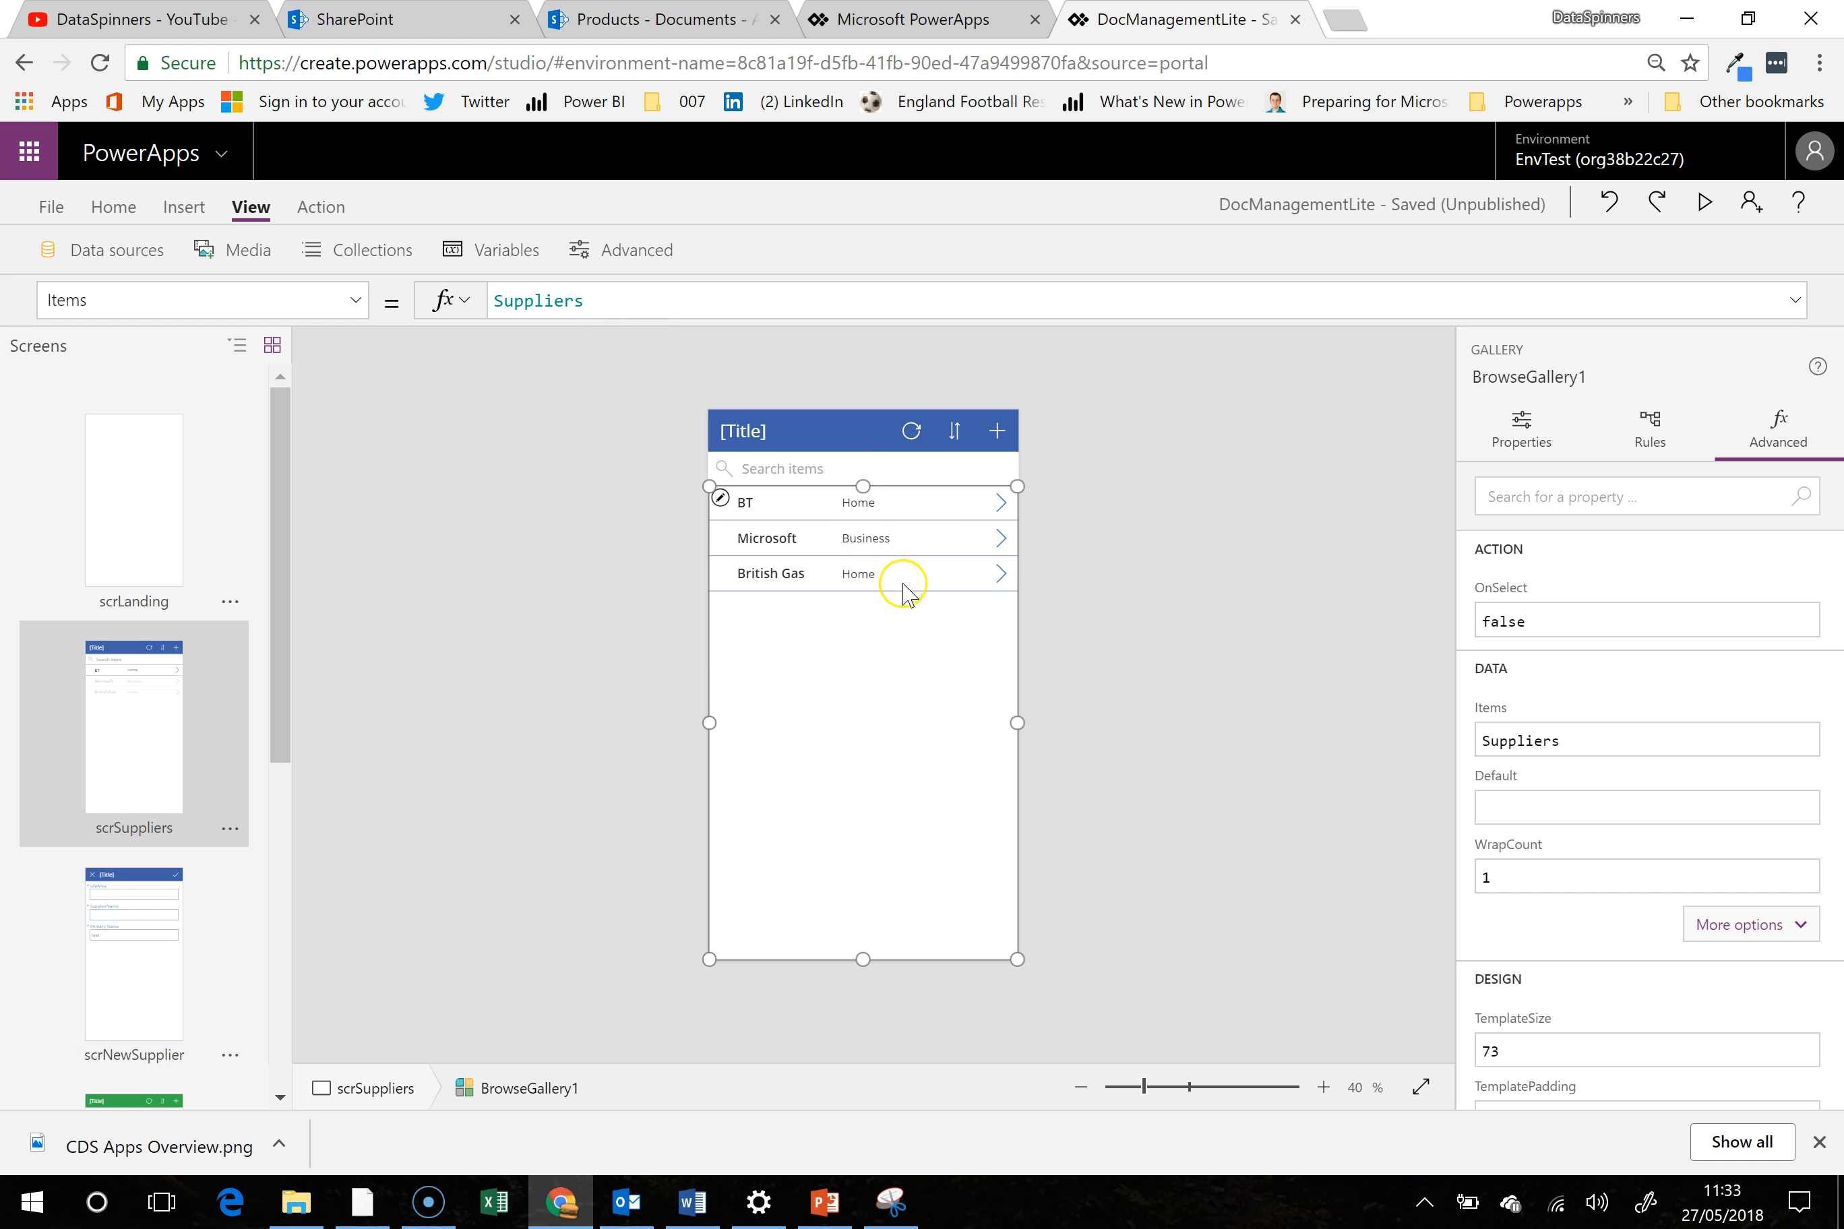
click(999, 507)
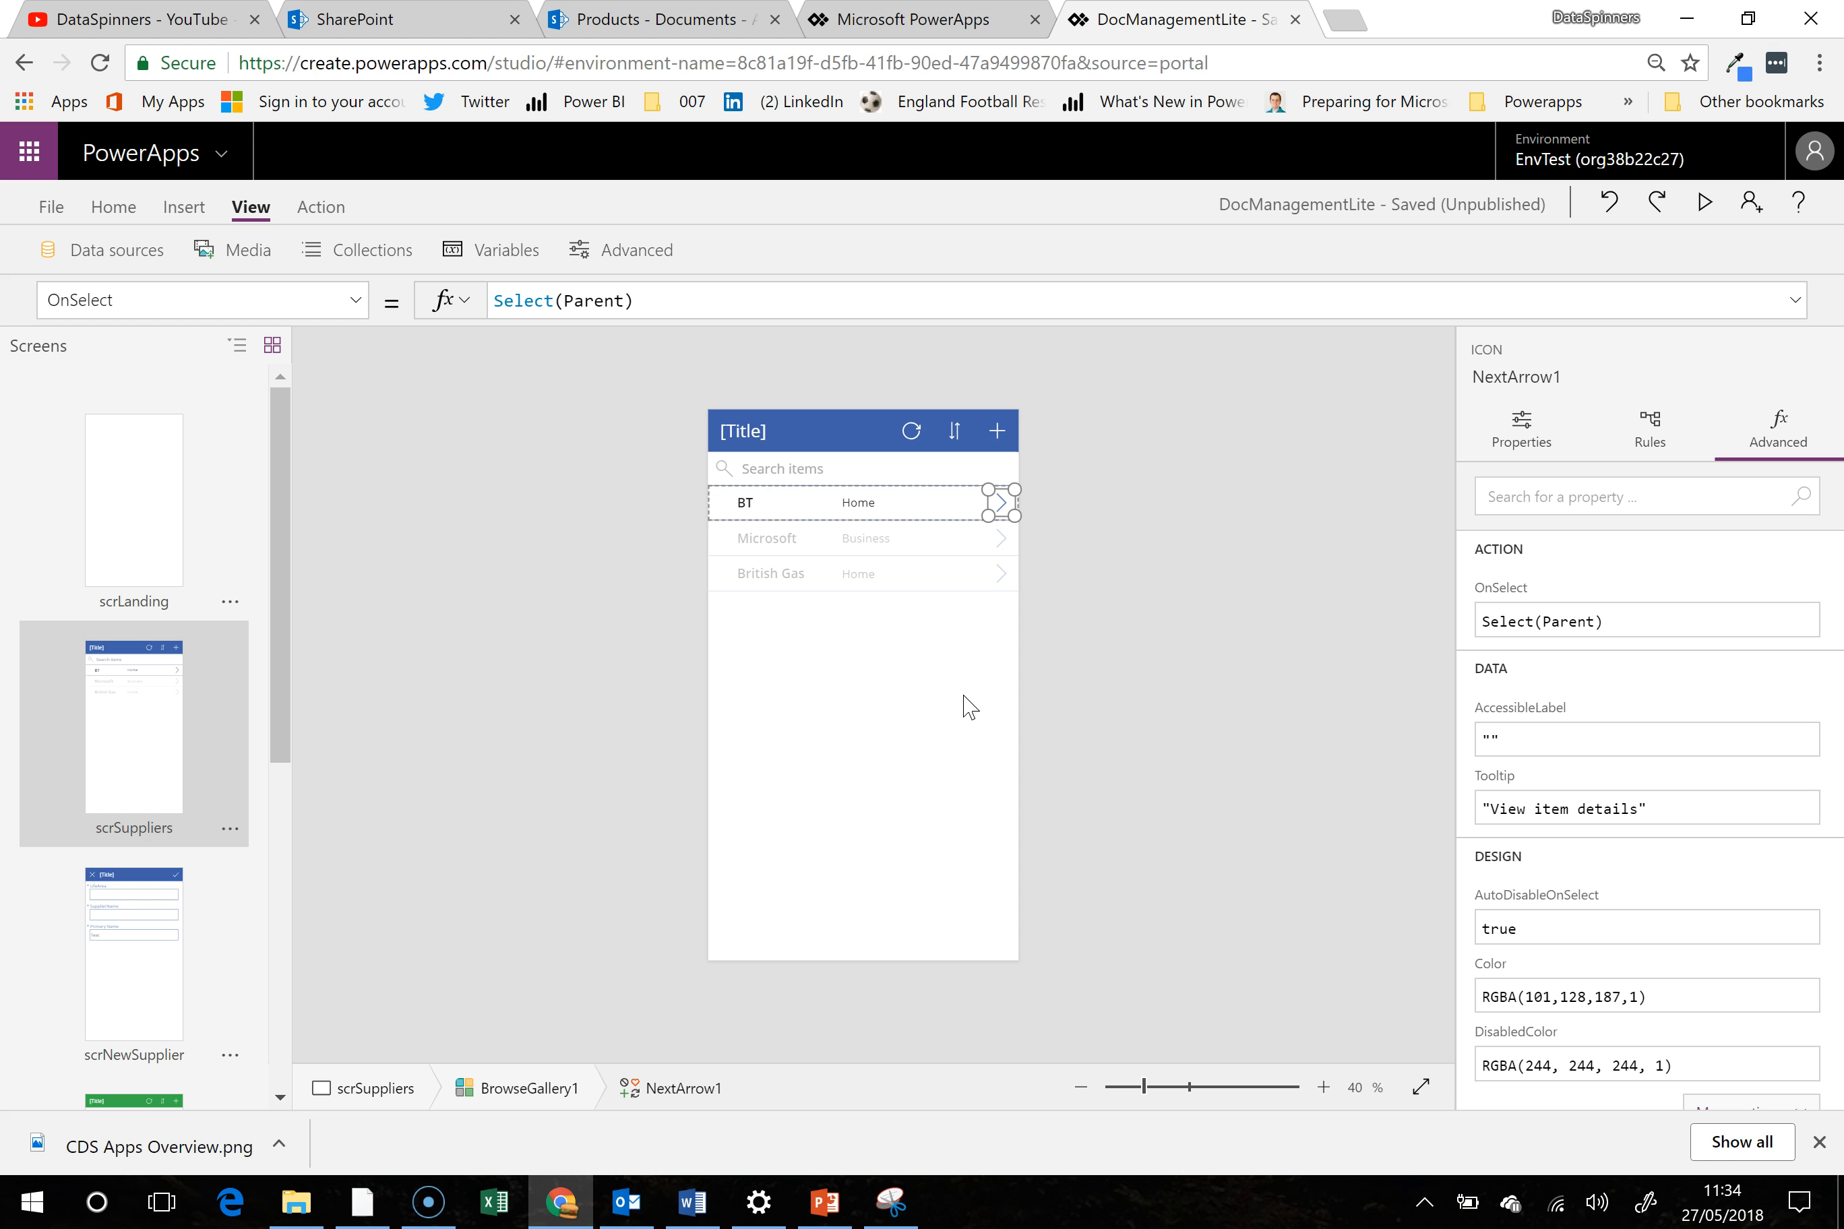
click(979, 663)
key(Delete)
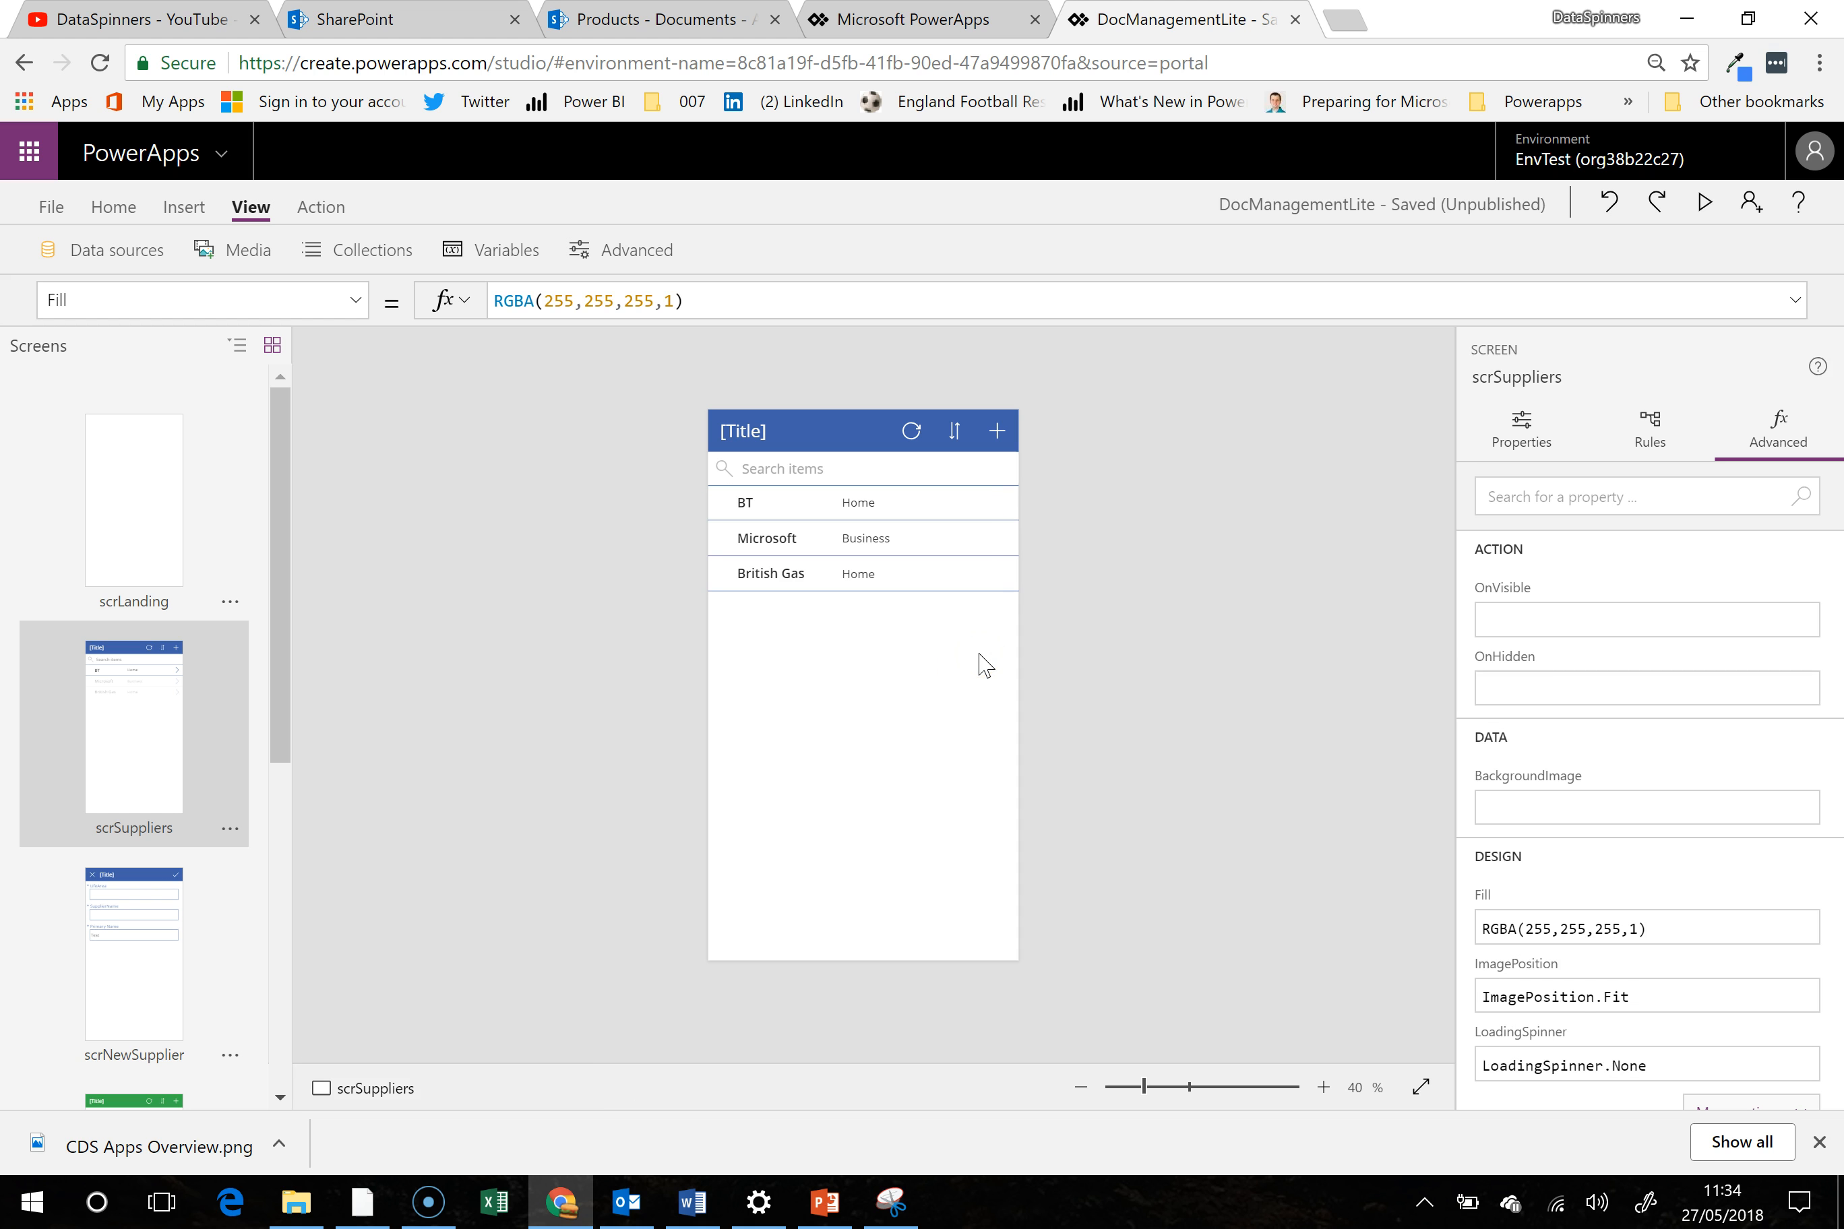
Set the header's new-item plus icon OnSelect formula to Navigate(scrNewSupplier,ScreenTransition.Cover)
click(995, 432)
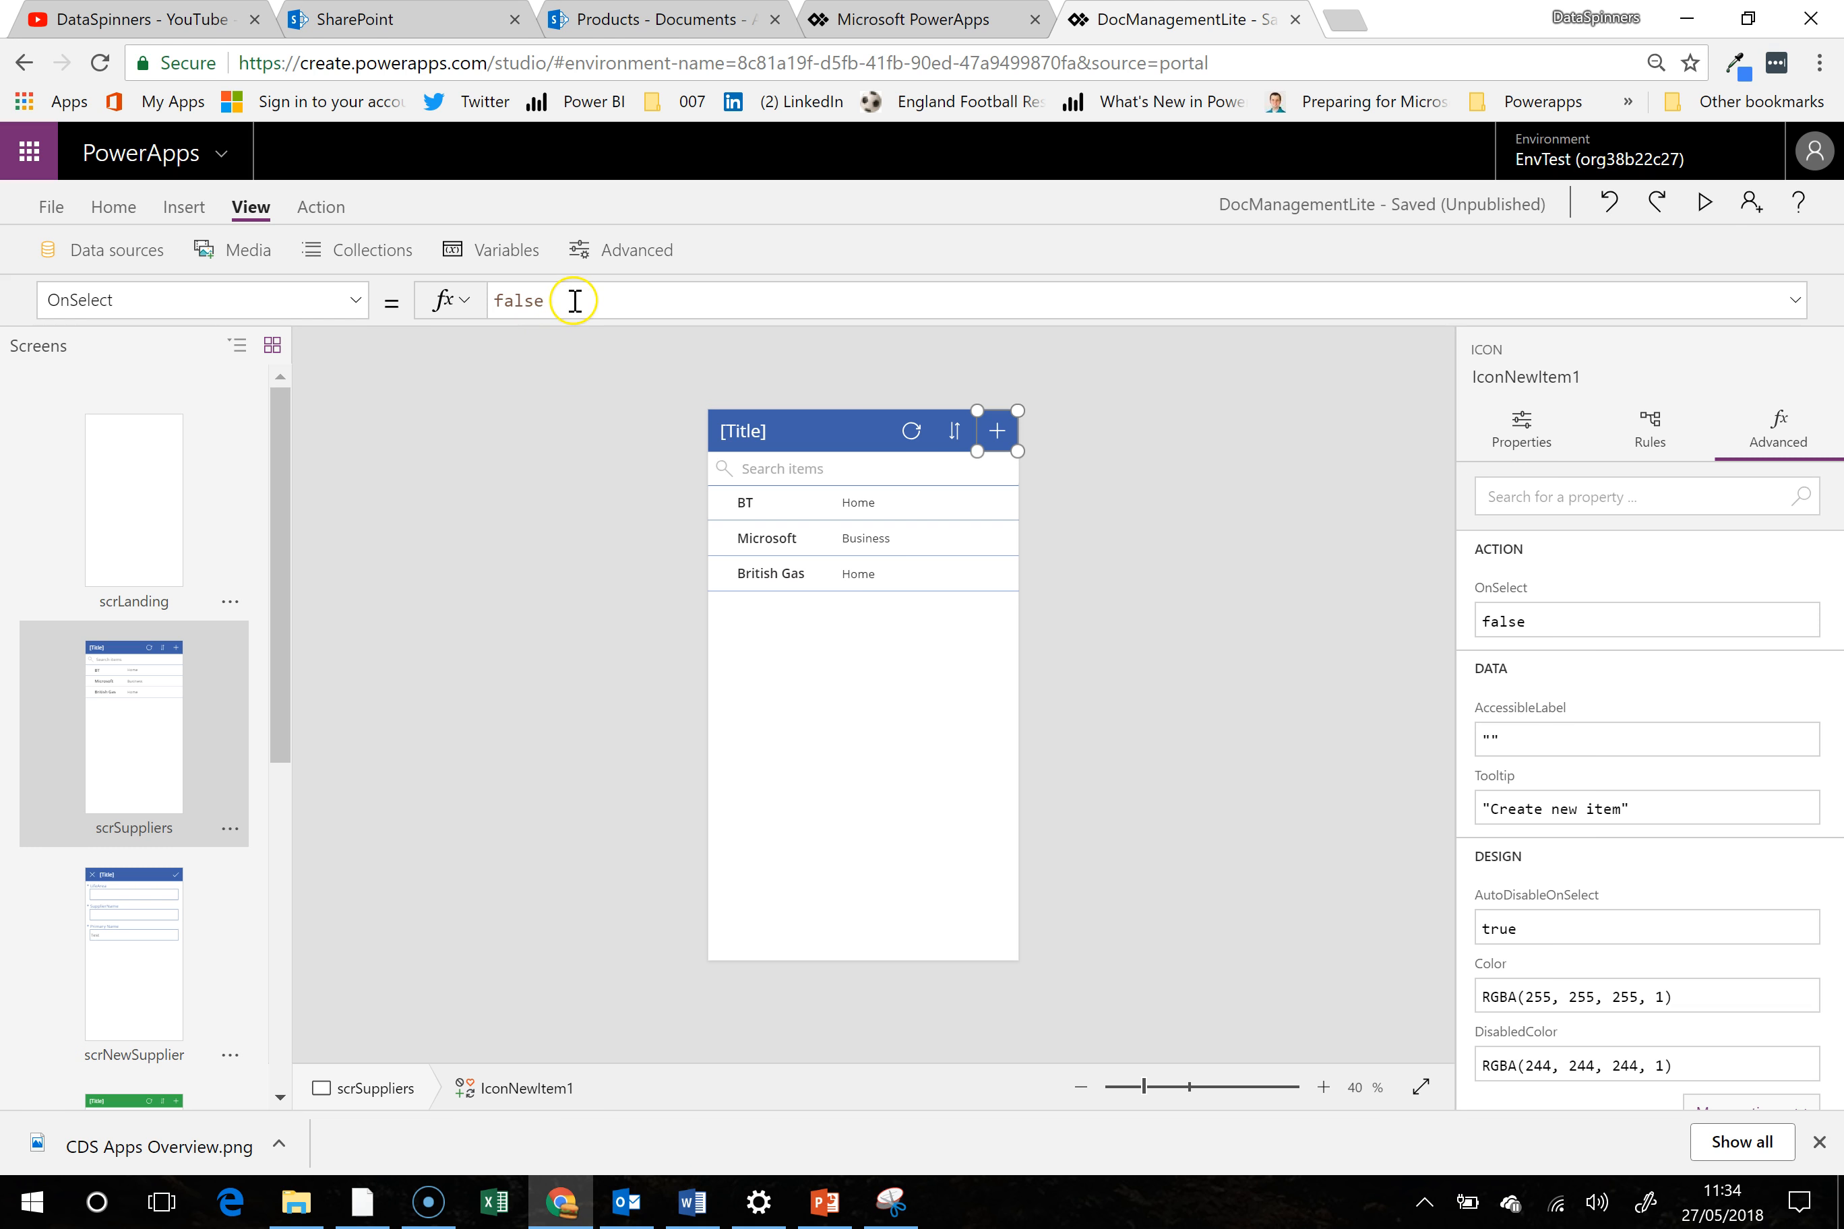
drag(574, 302, 410, 311)
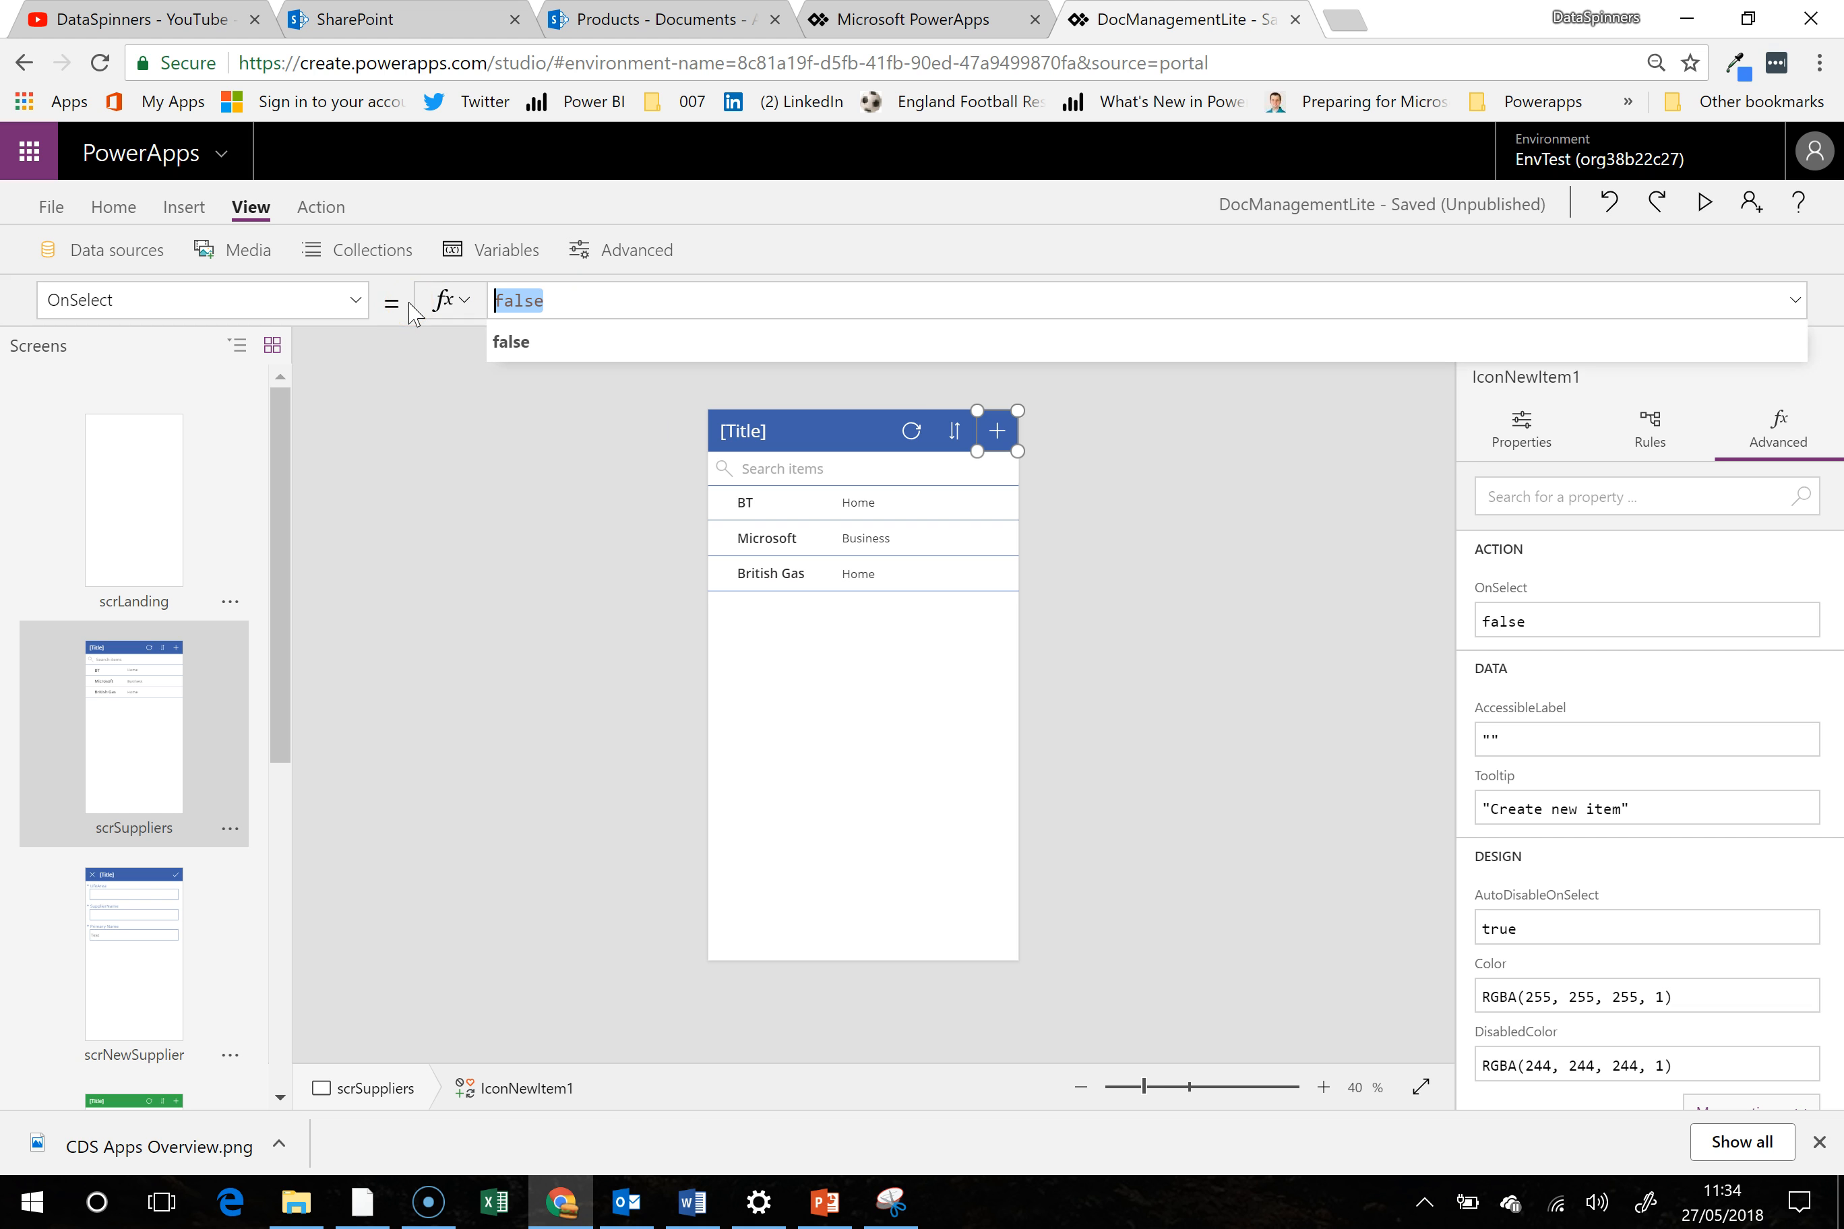
text(Navigate()
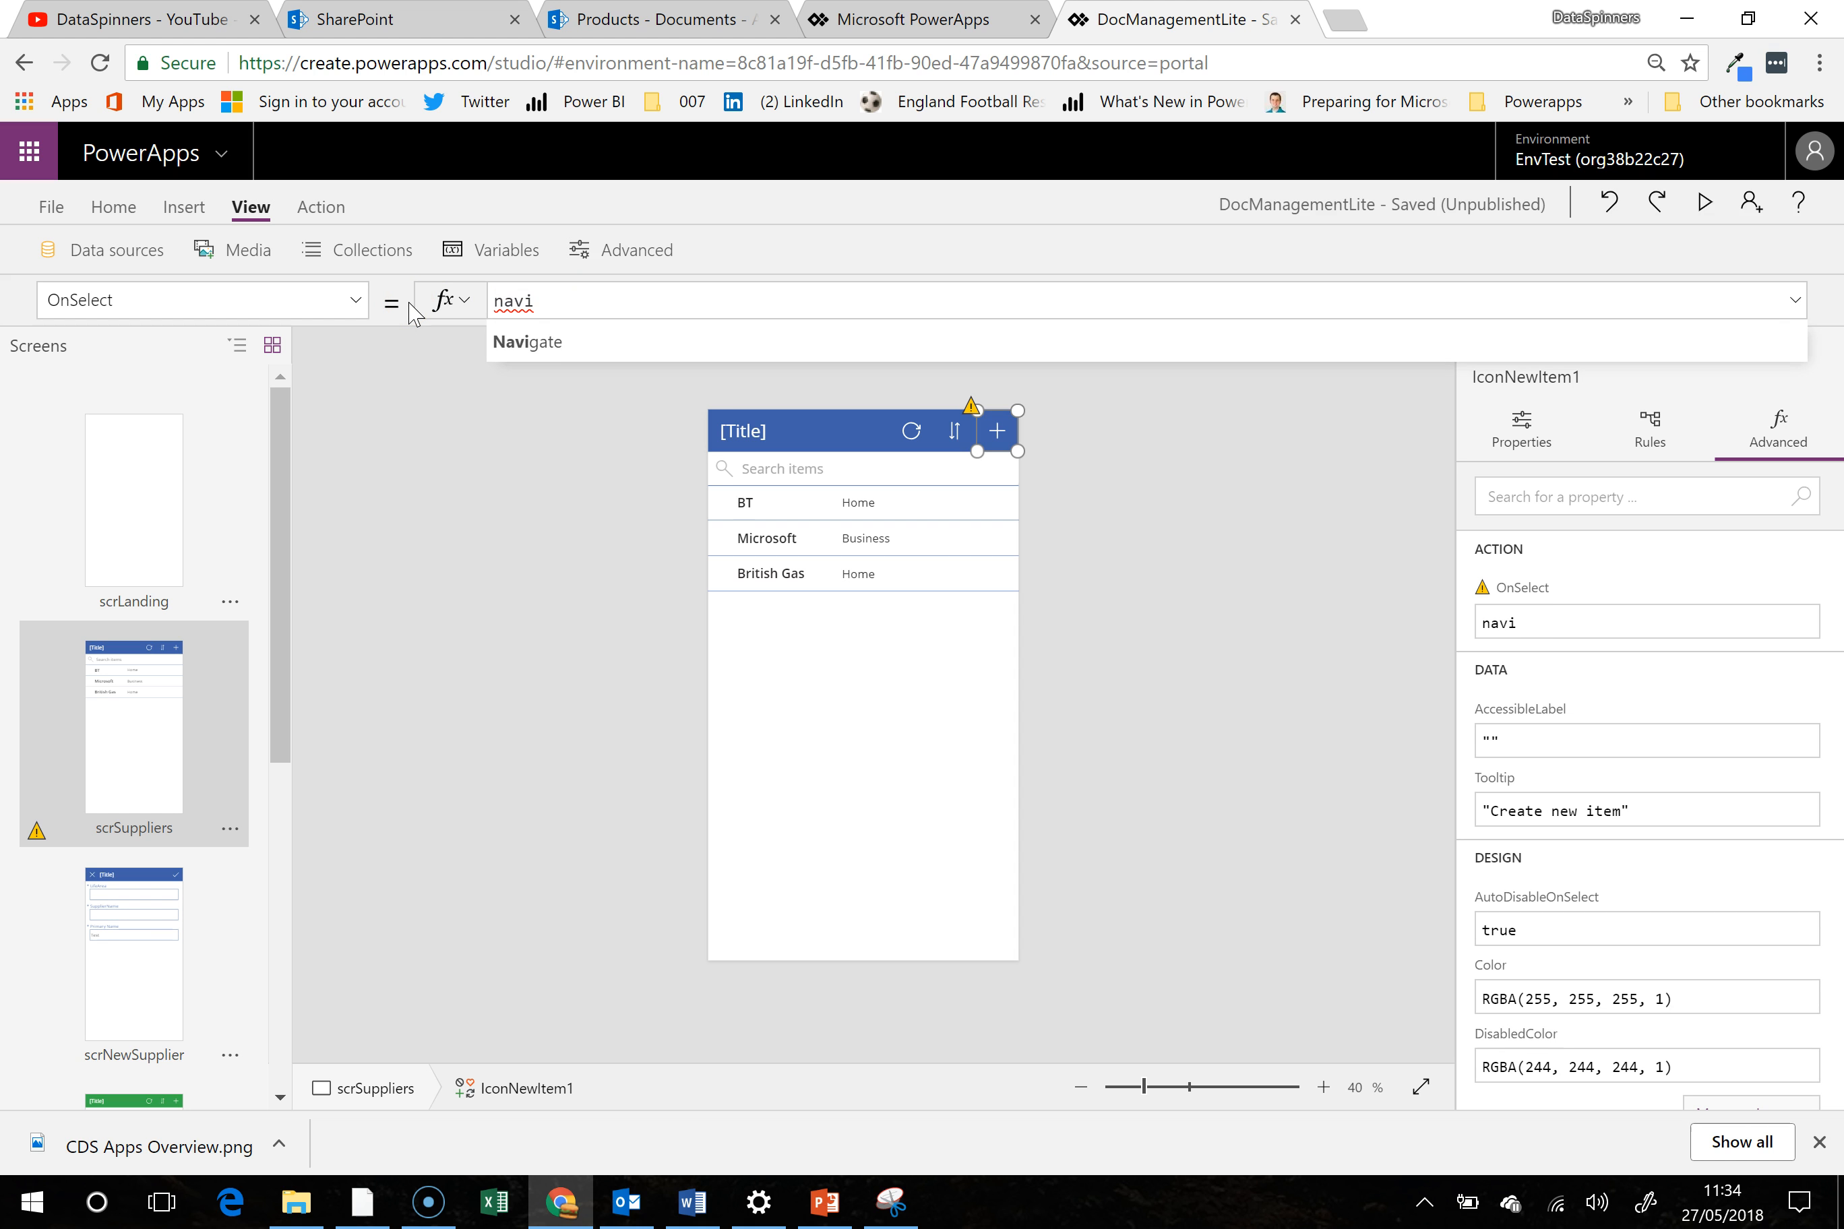
text(scr)
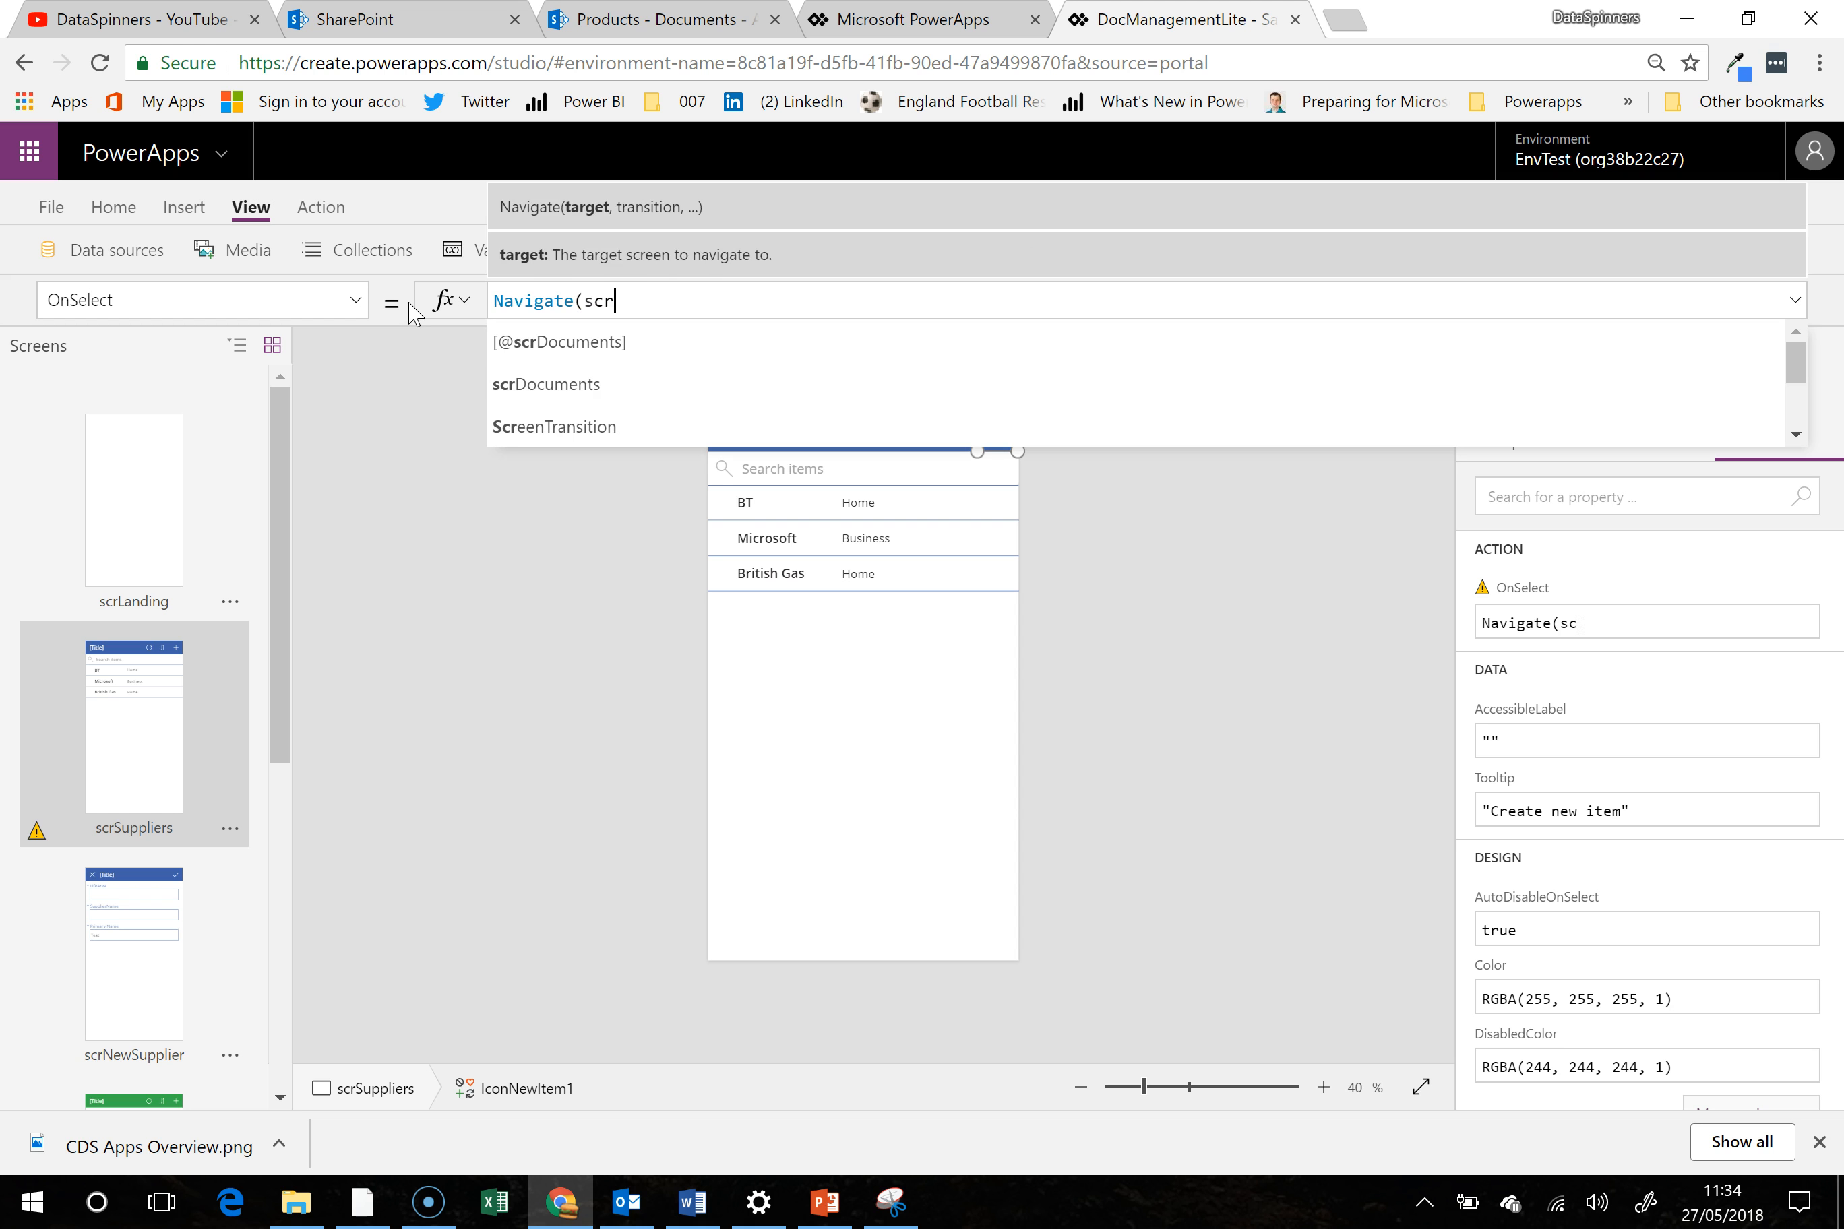
text(new)
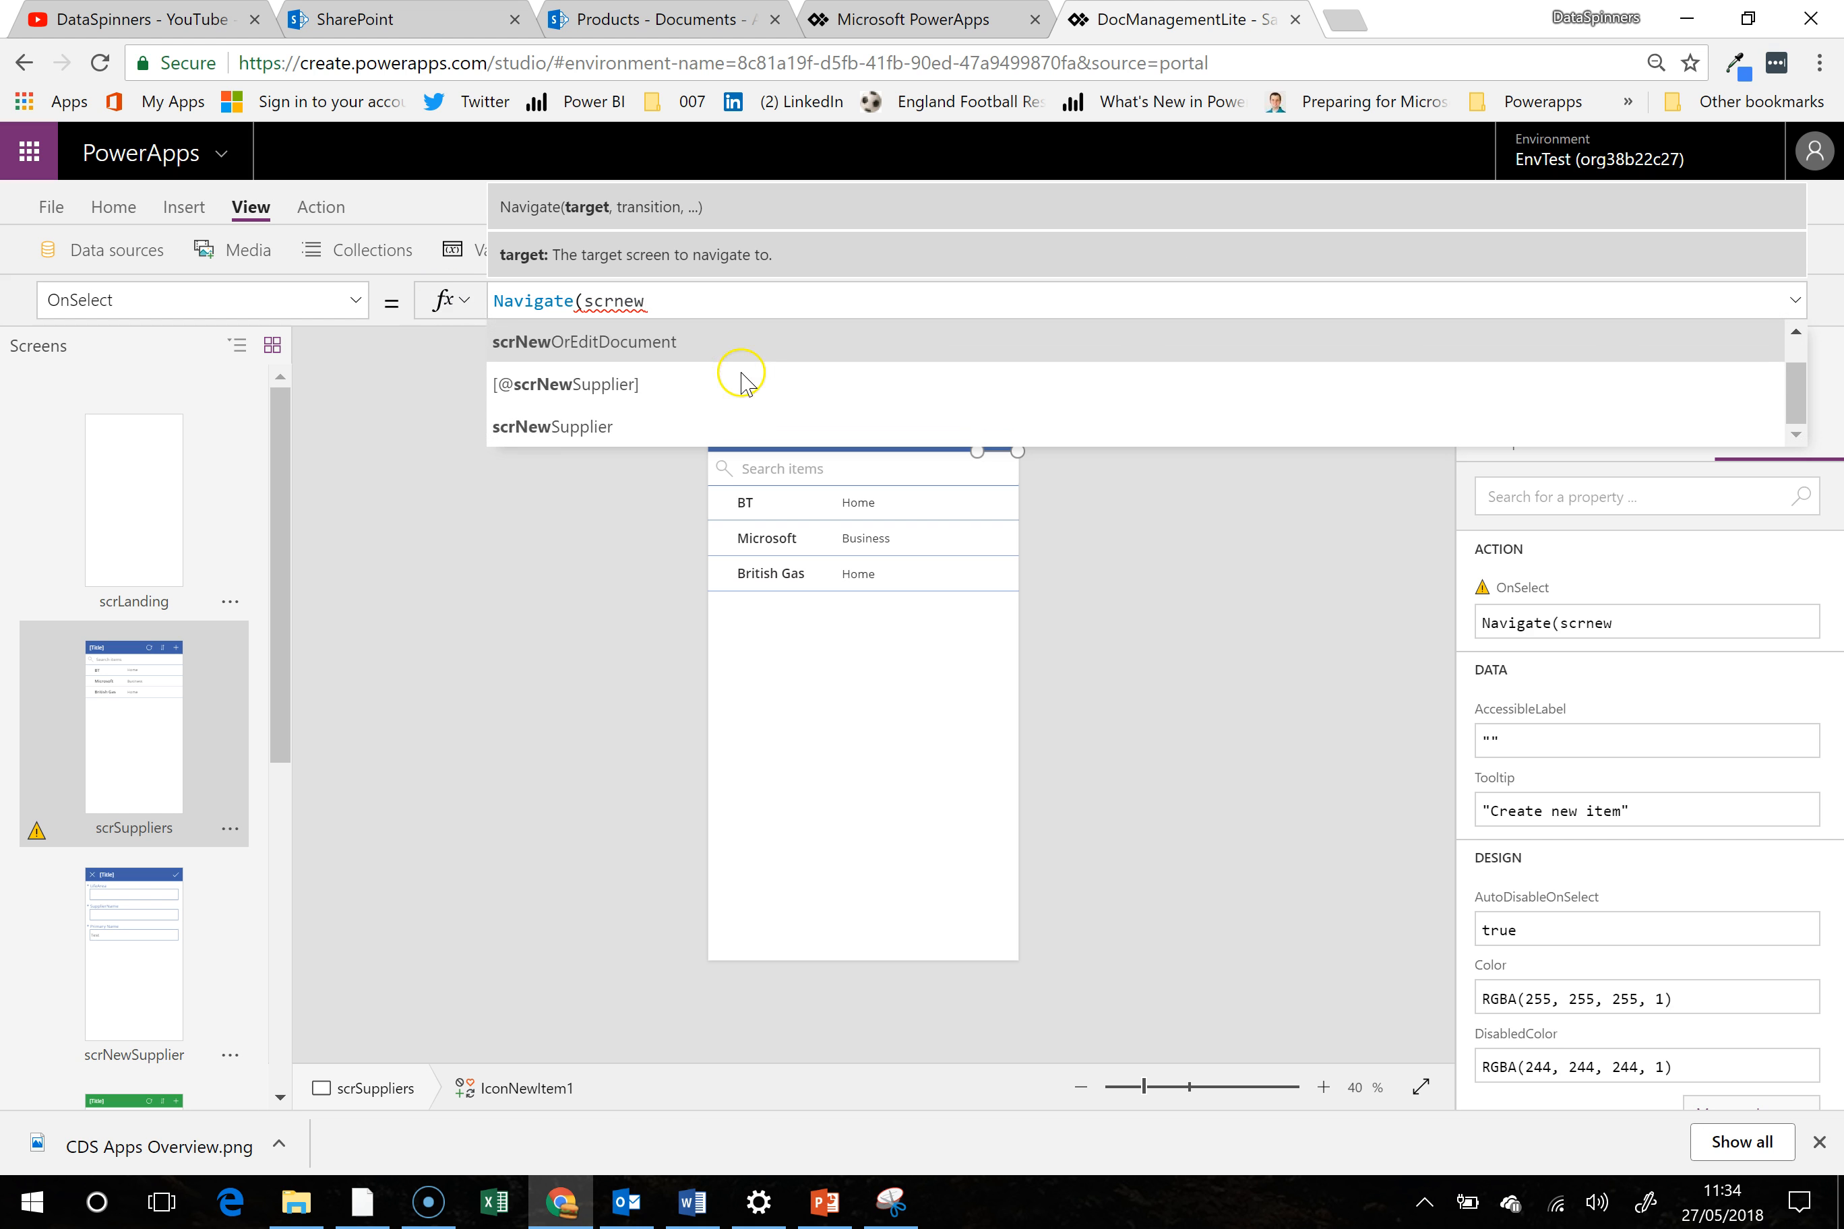
click(681, 432)
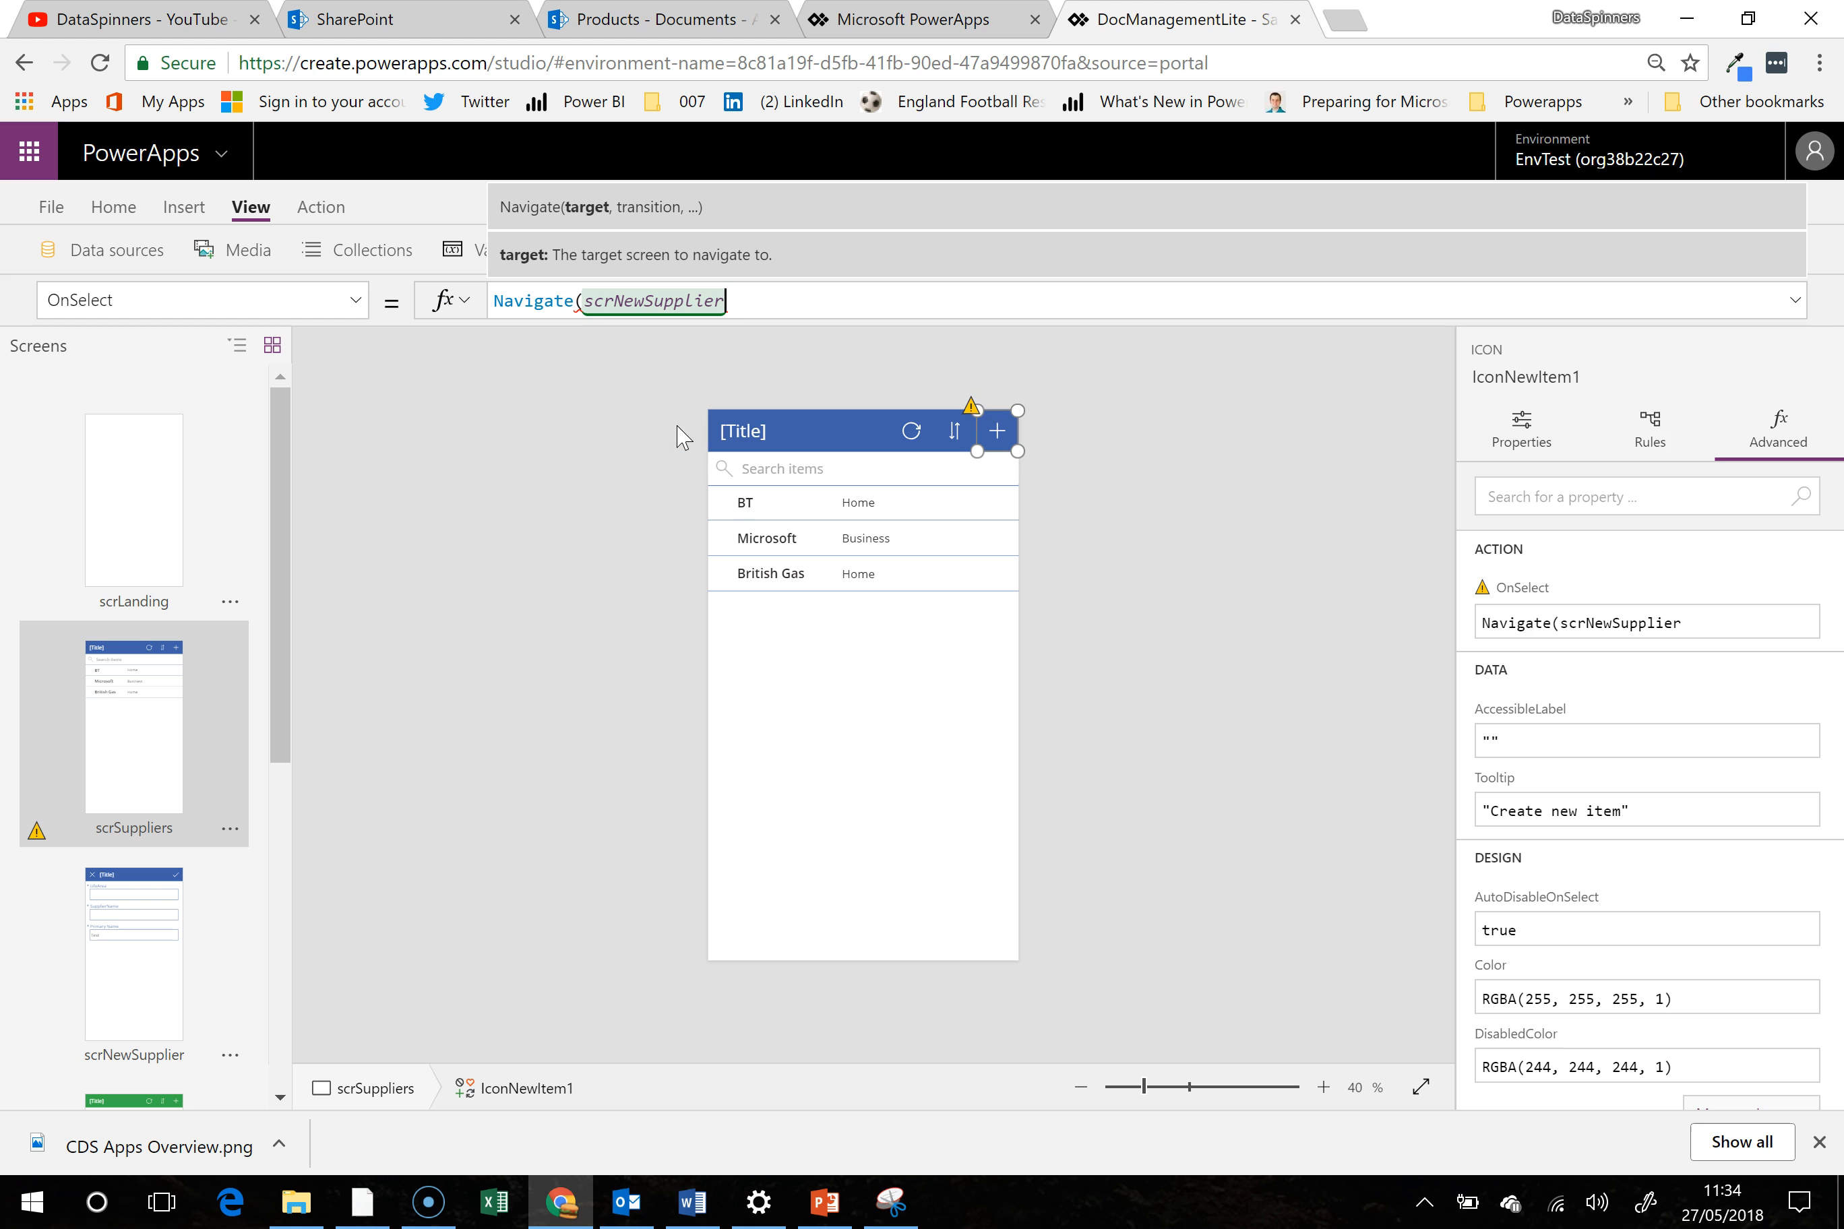
text(,)
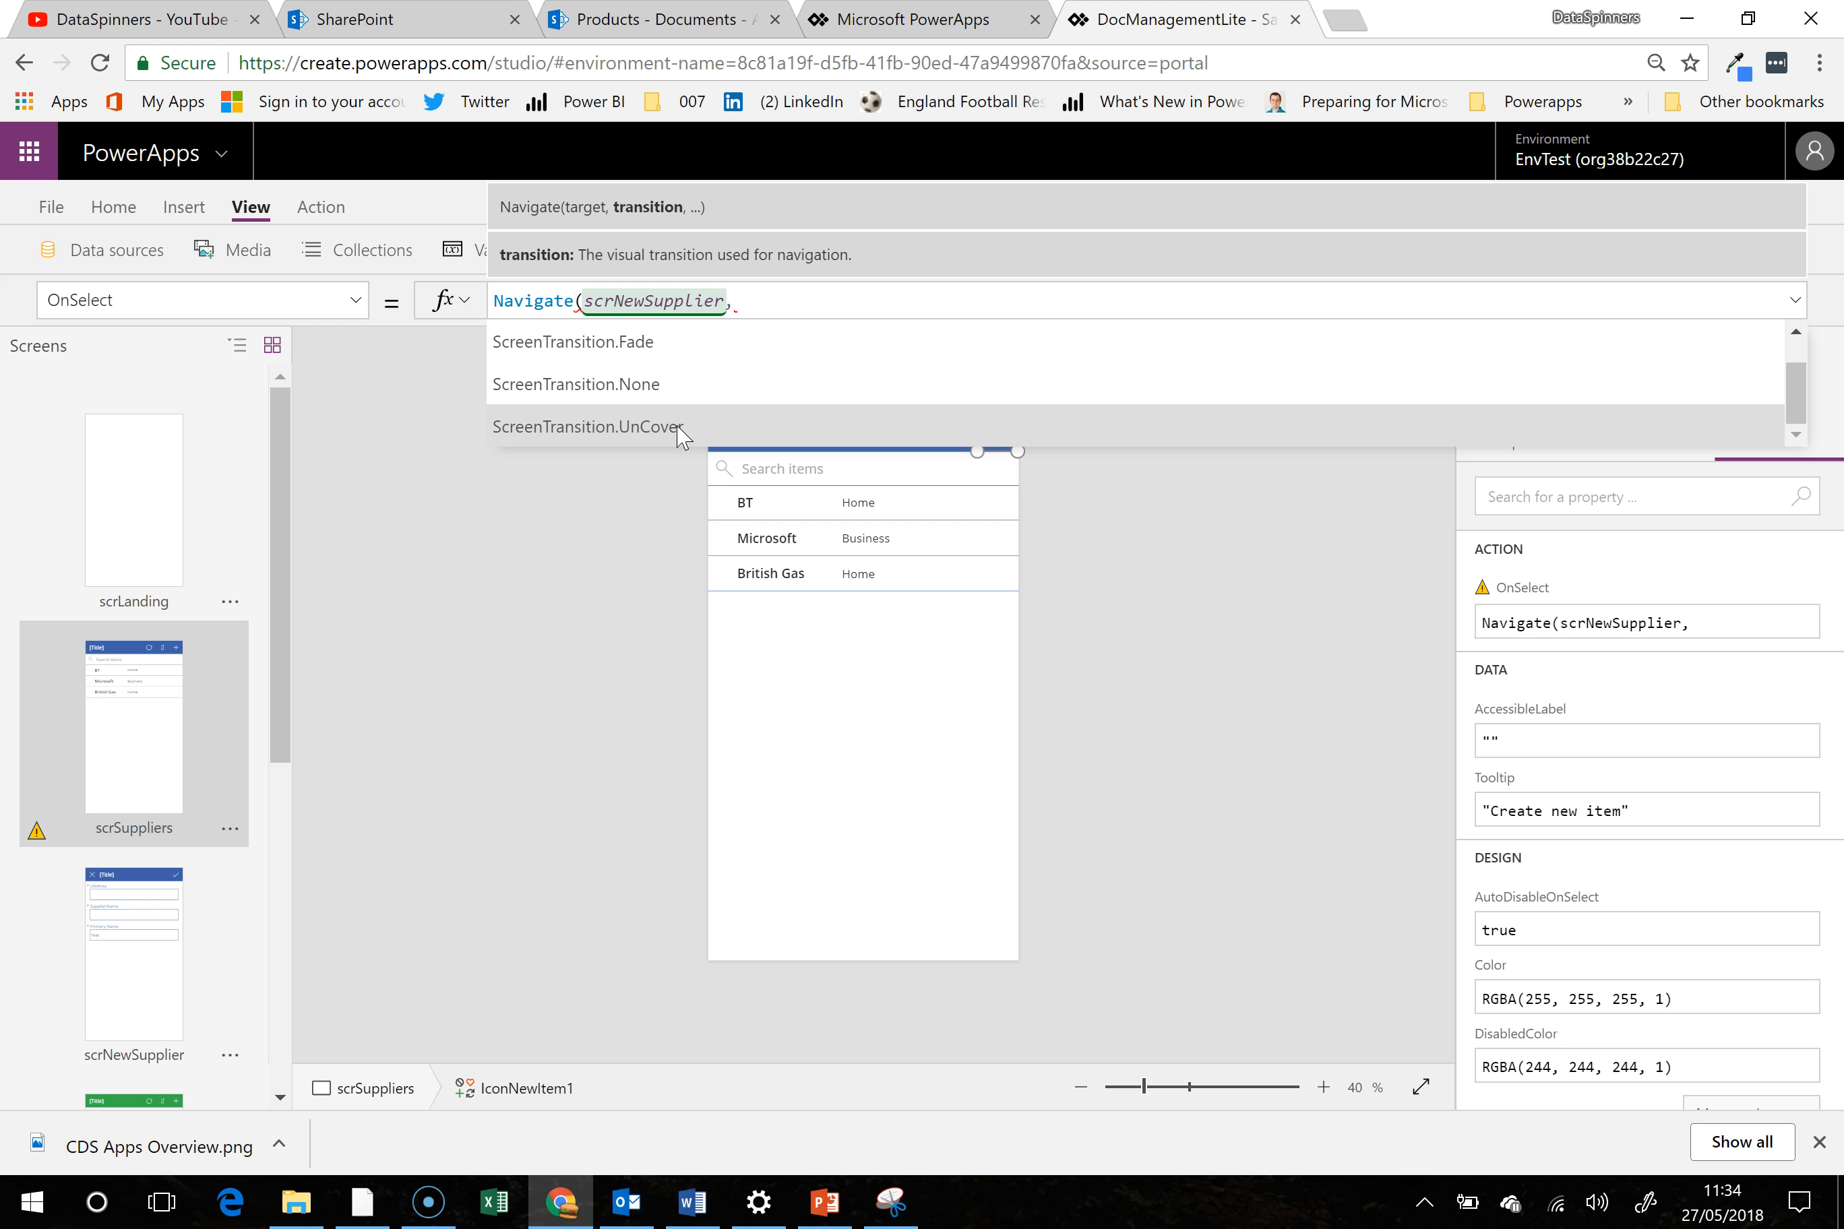
text(cov)
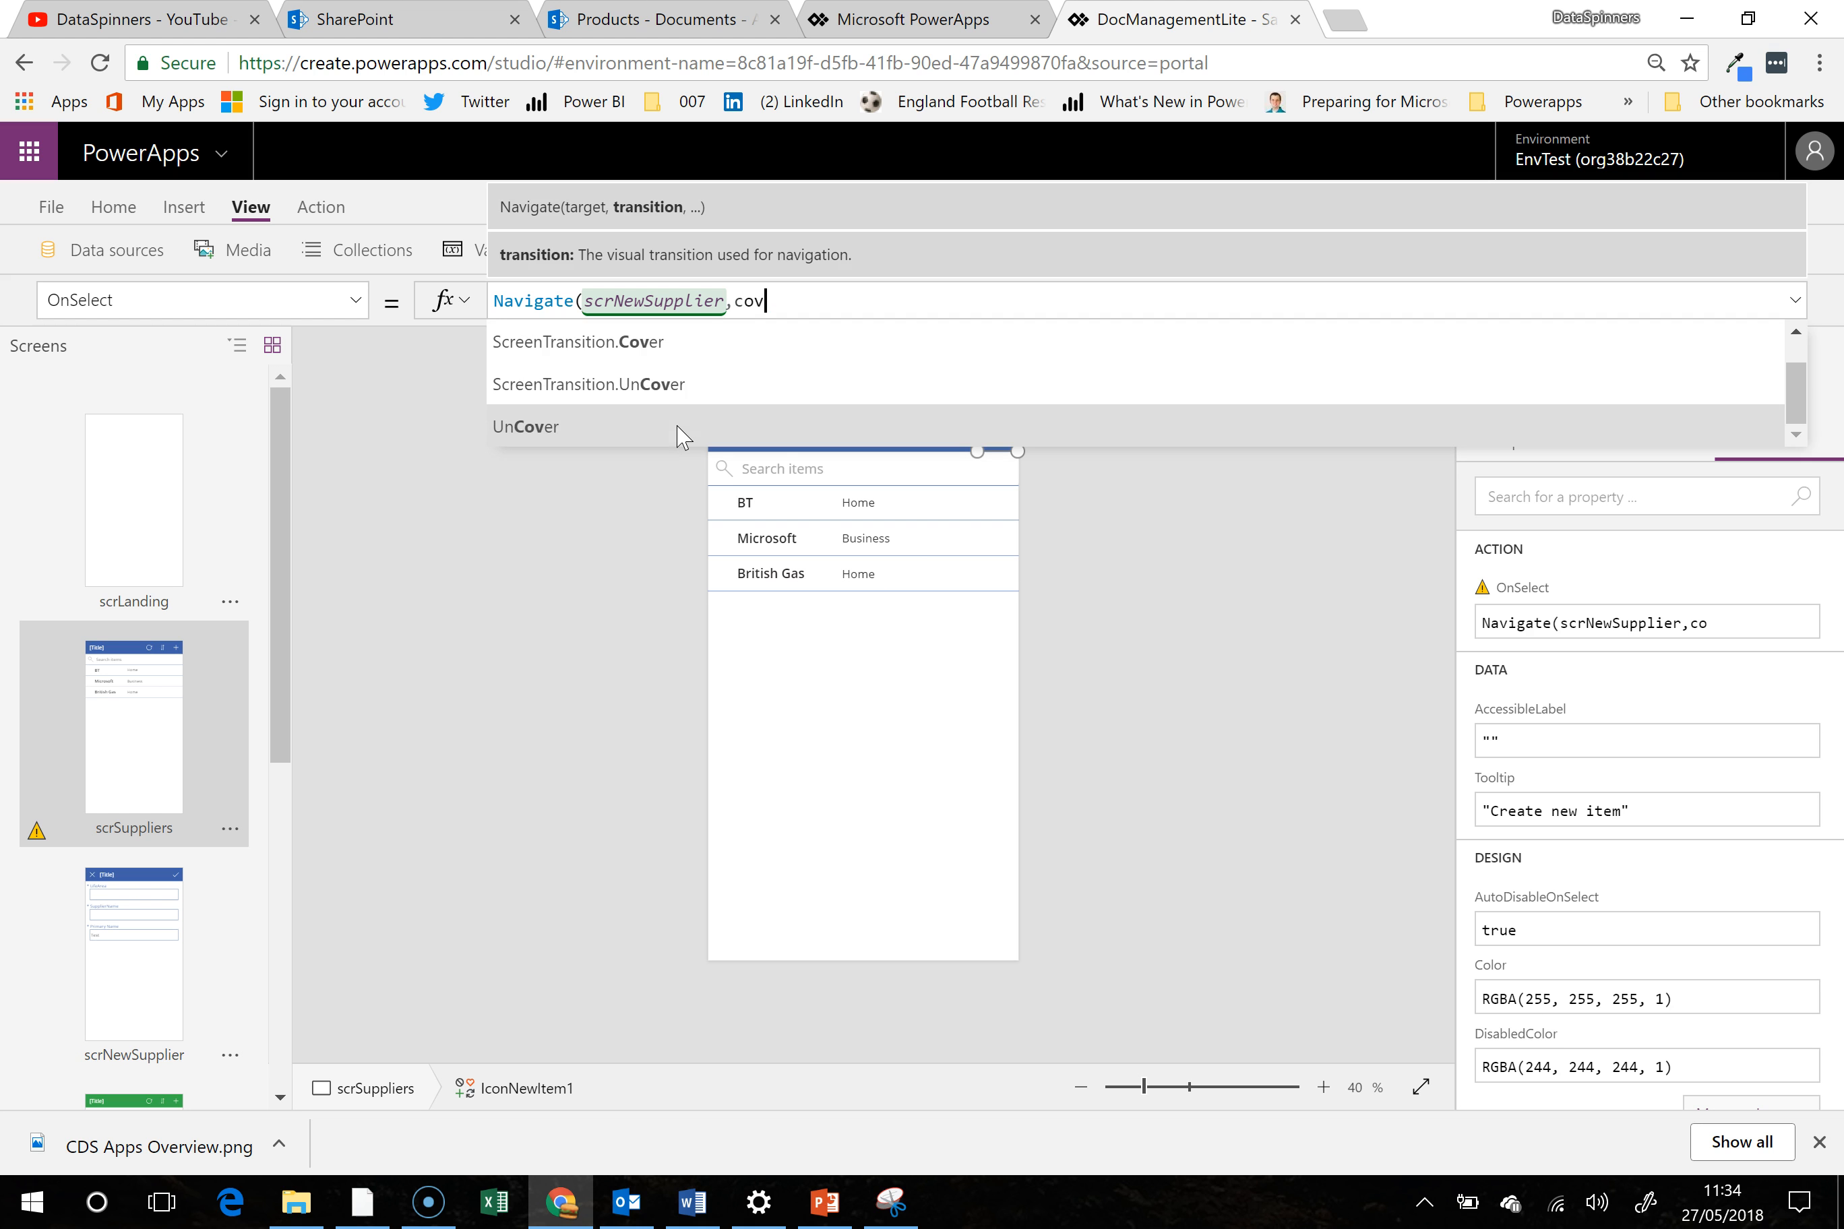
click(672, 346)
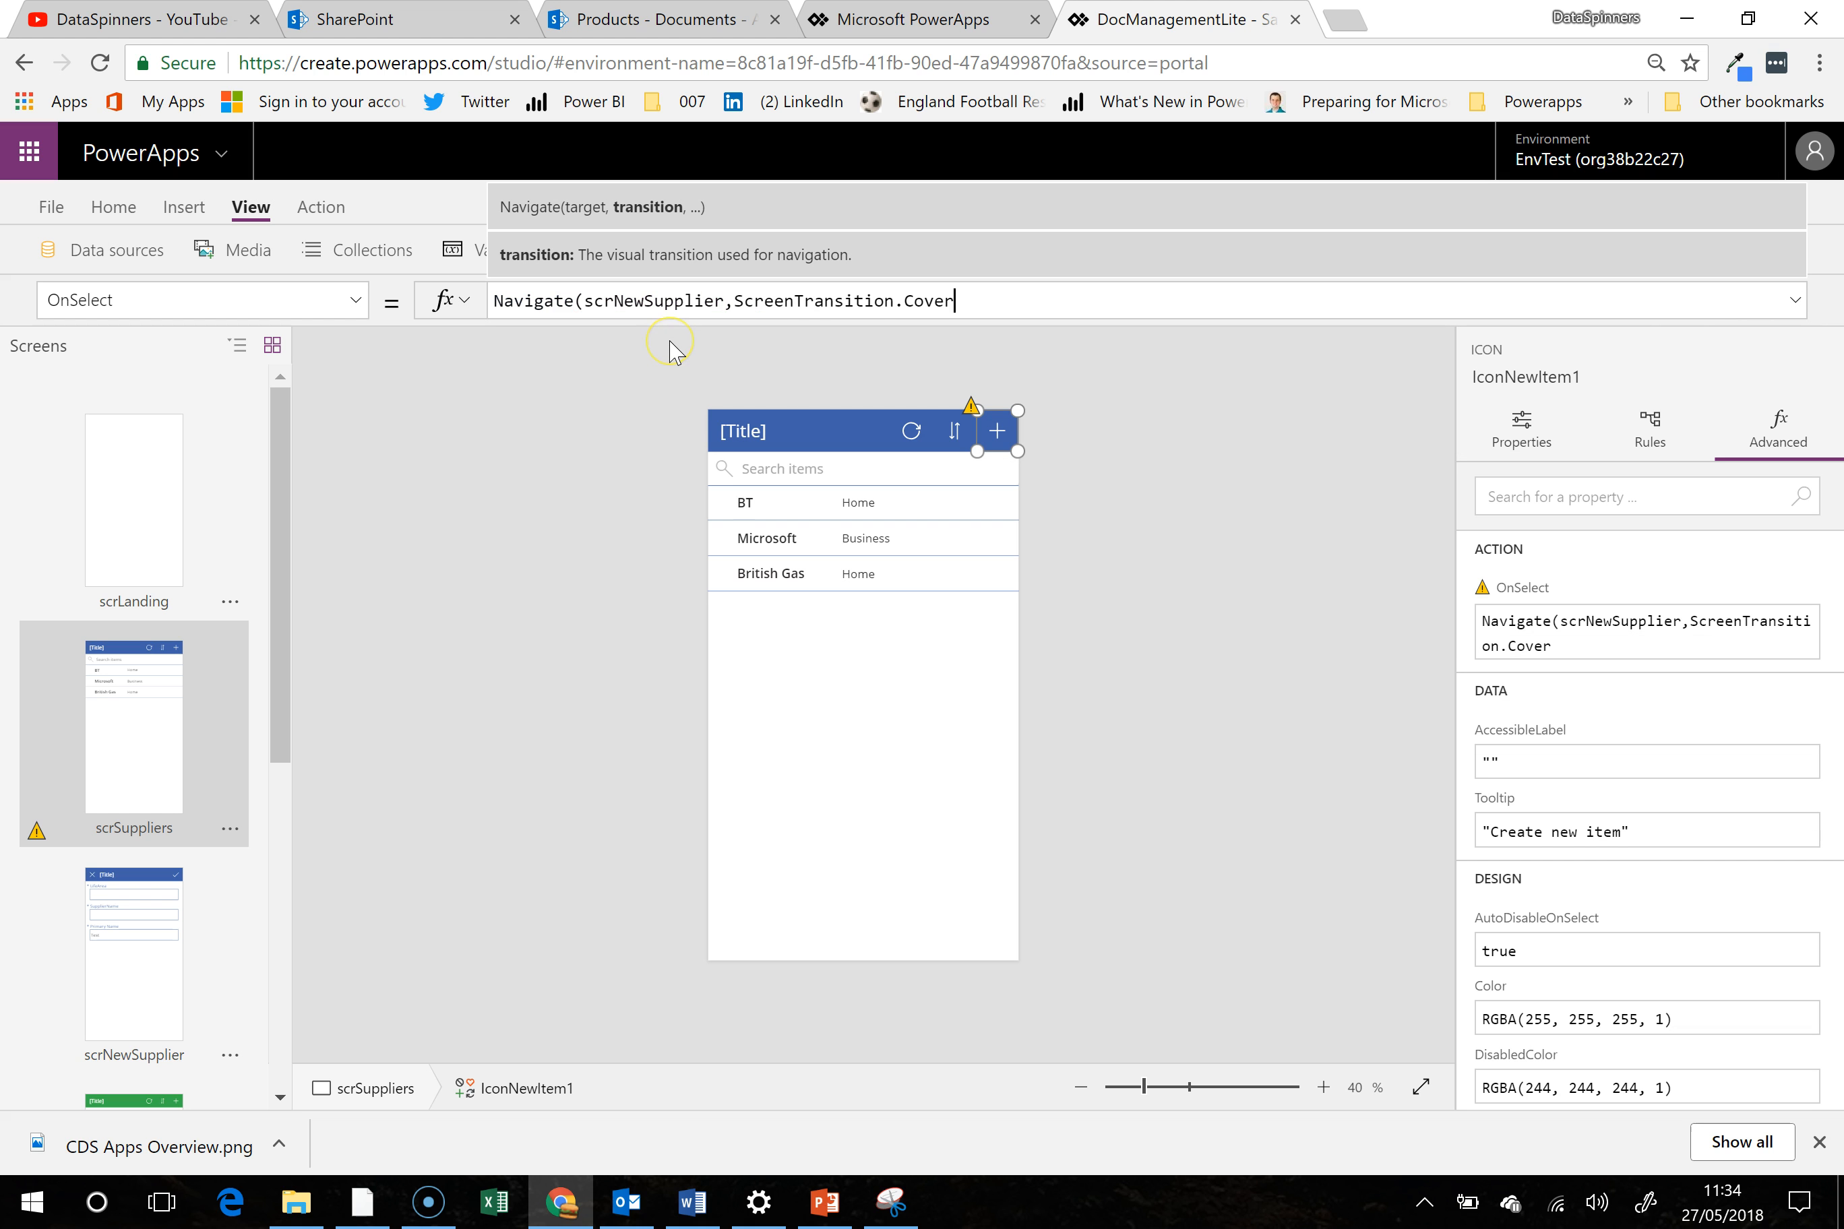
text())
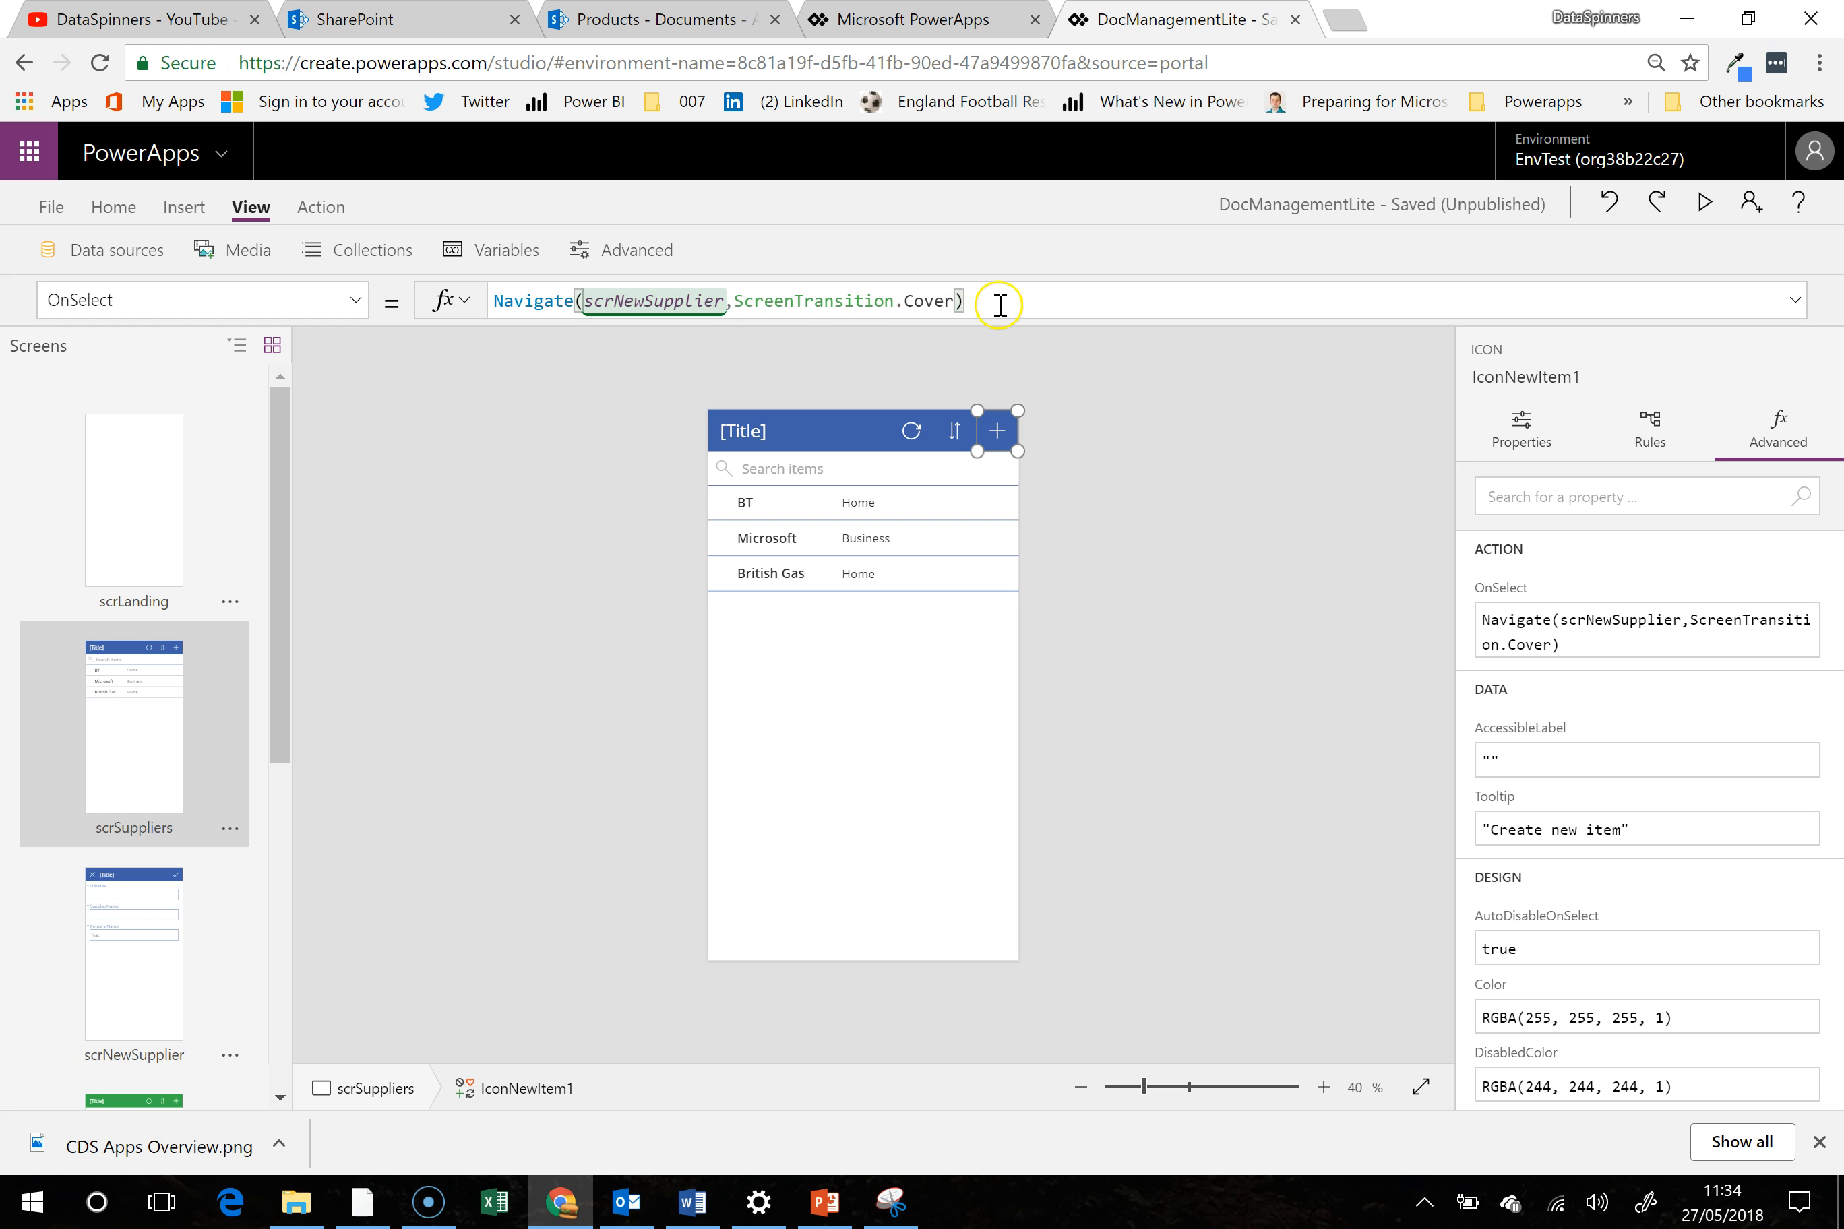
Append ;NewForm(EditForm1) to the plus icon's OnSelect formula
text(;new)
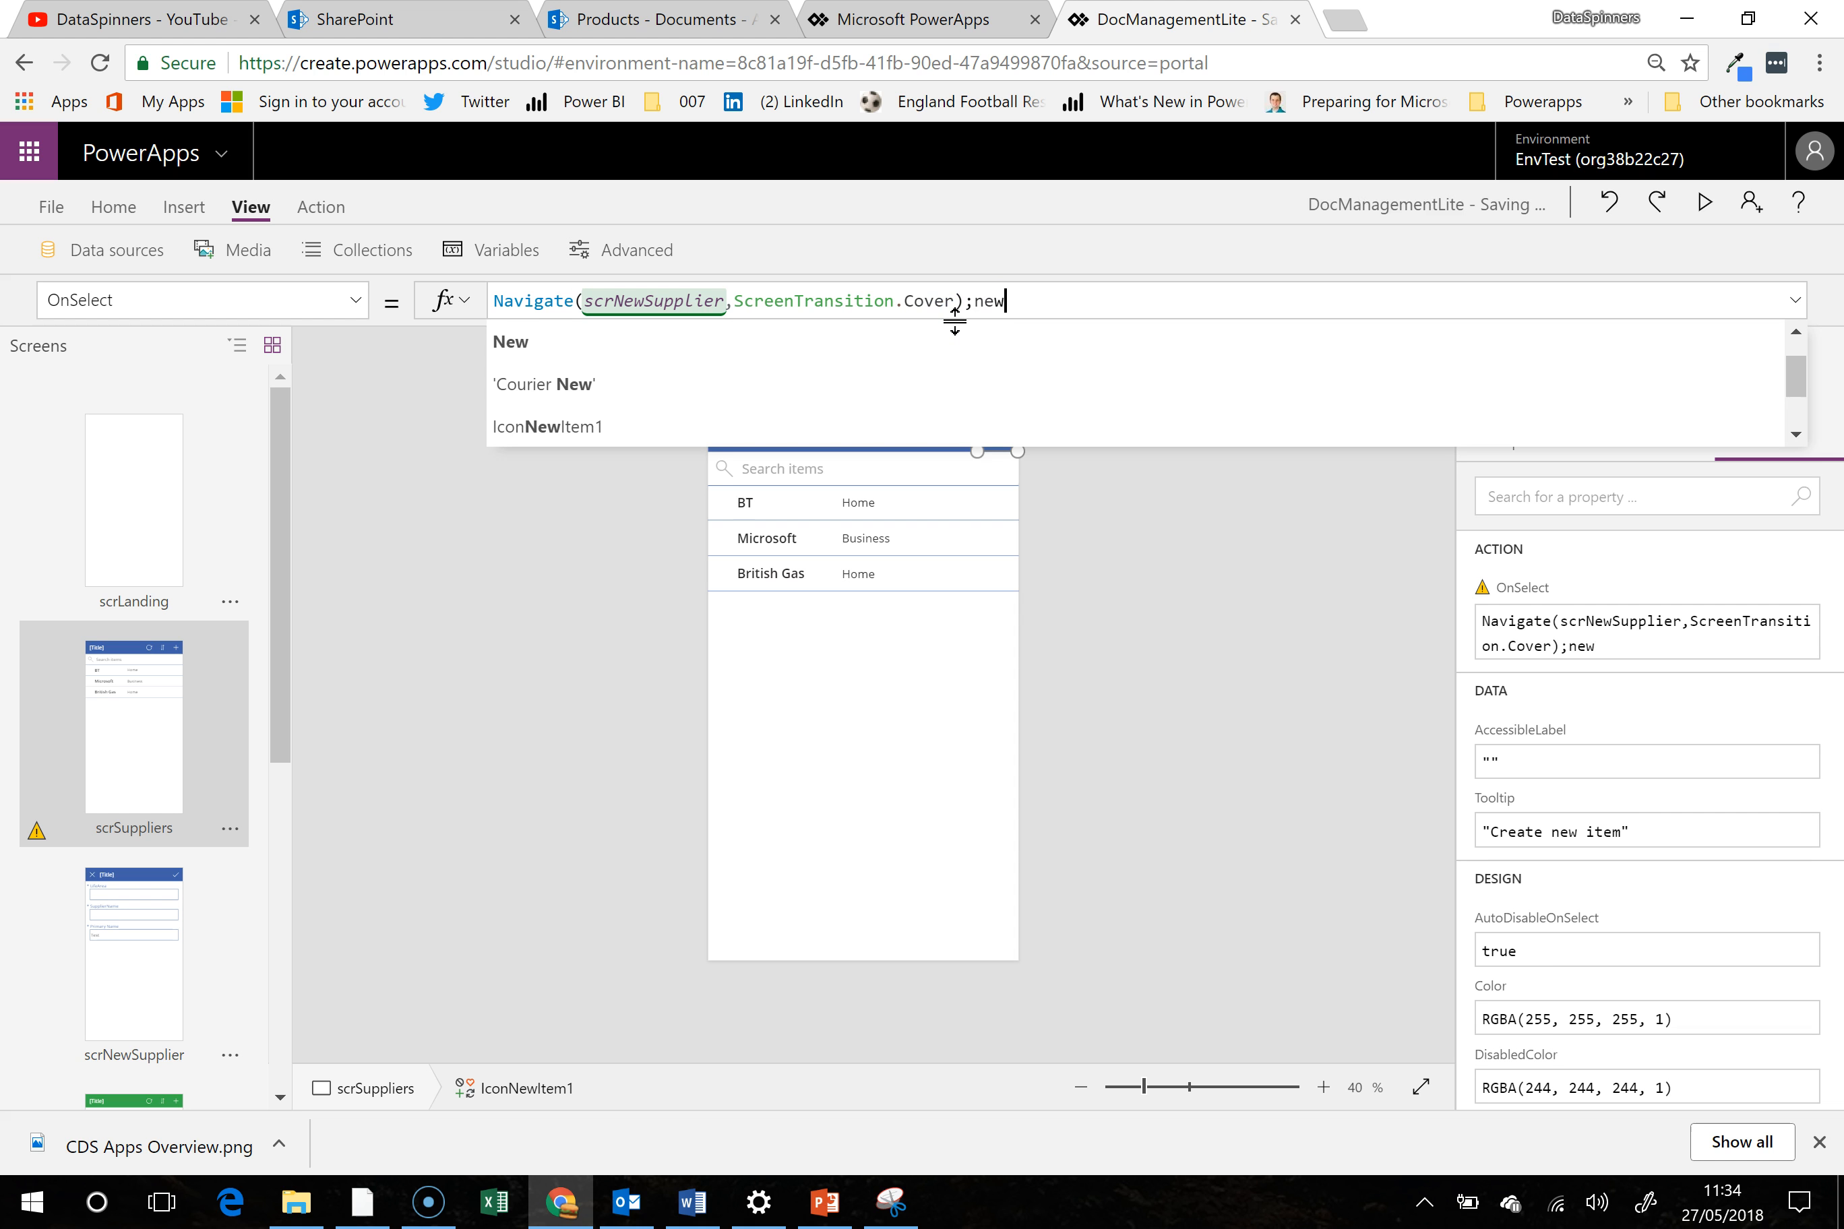
text(form)
key(Tab)
text(()
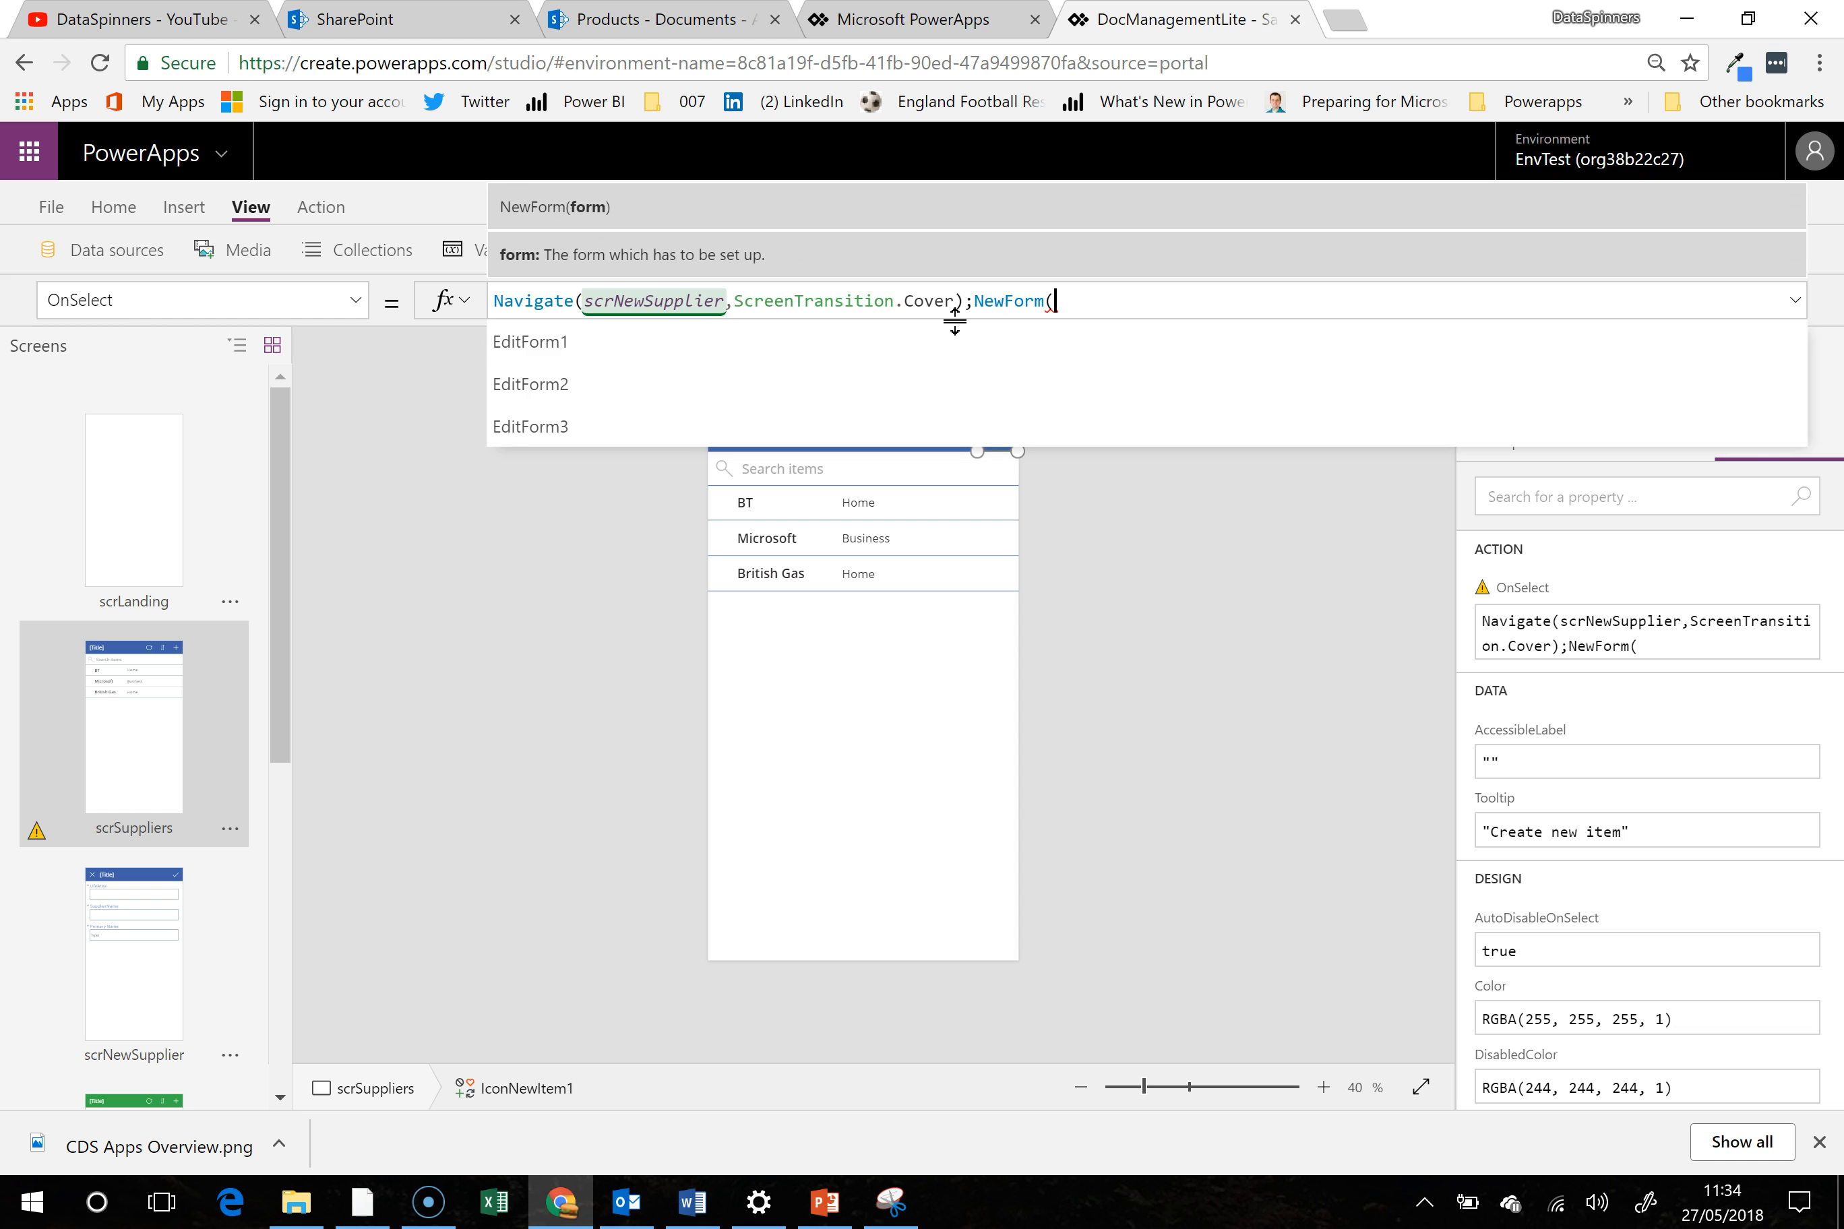
click(768, 349)
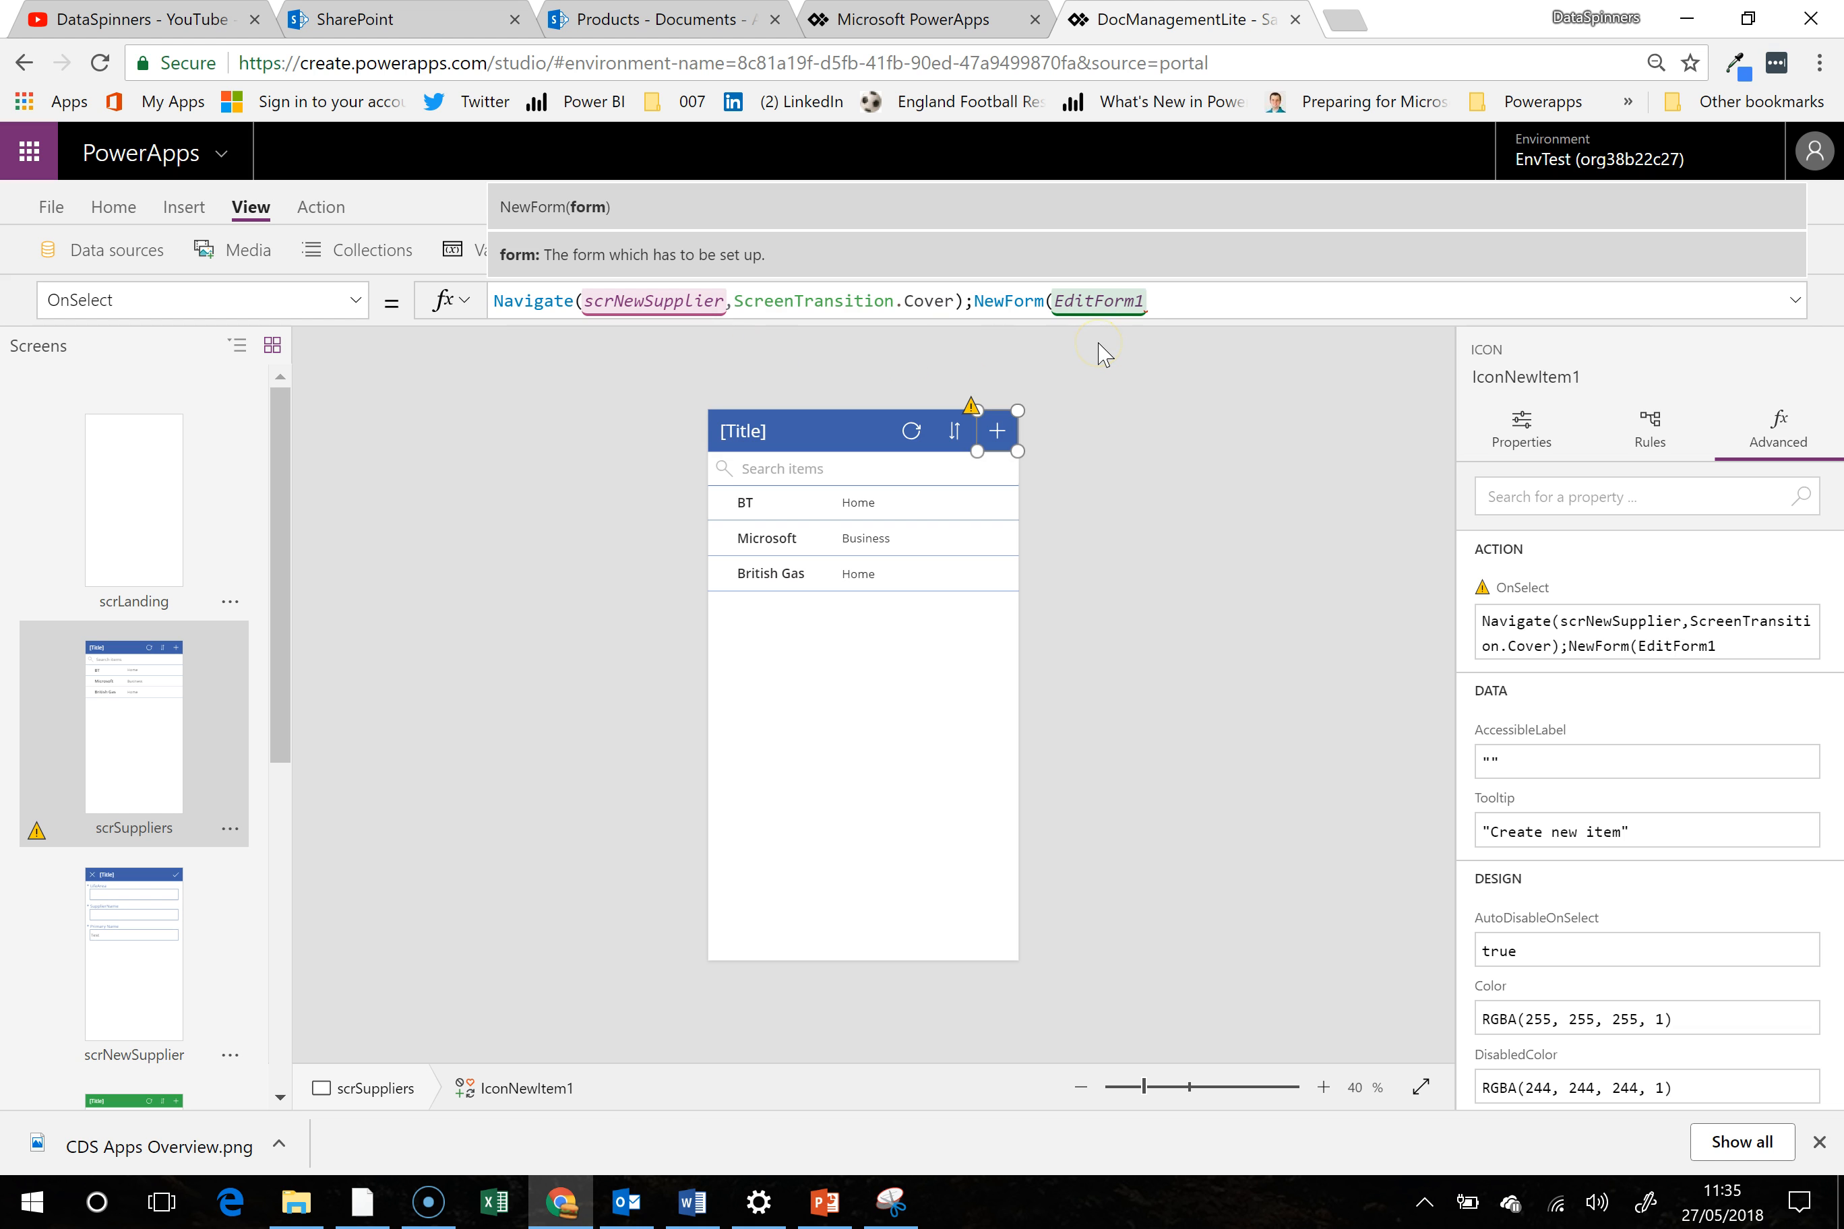
text())
click(1186, 309)
drag(1185, 308, 977, 308)
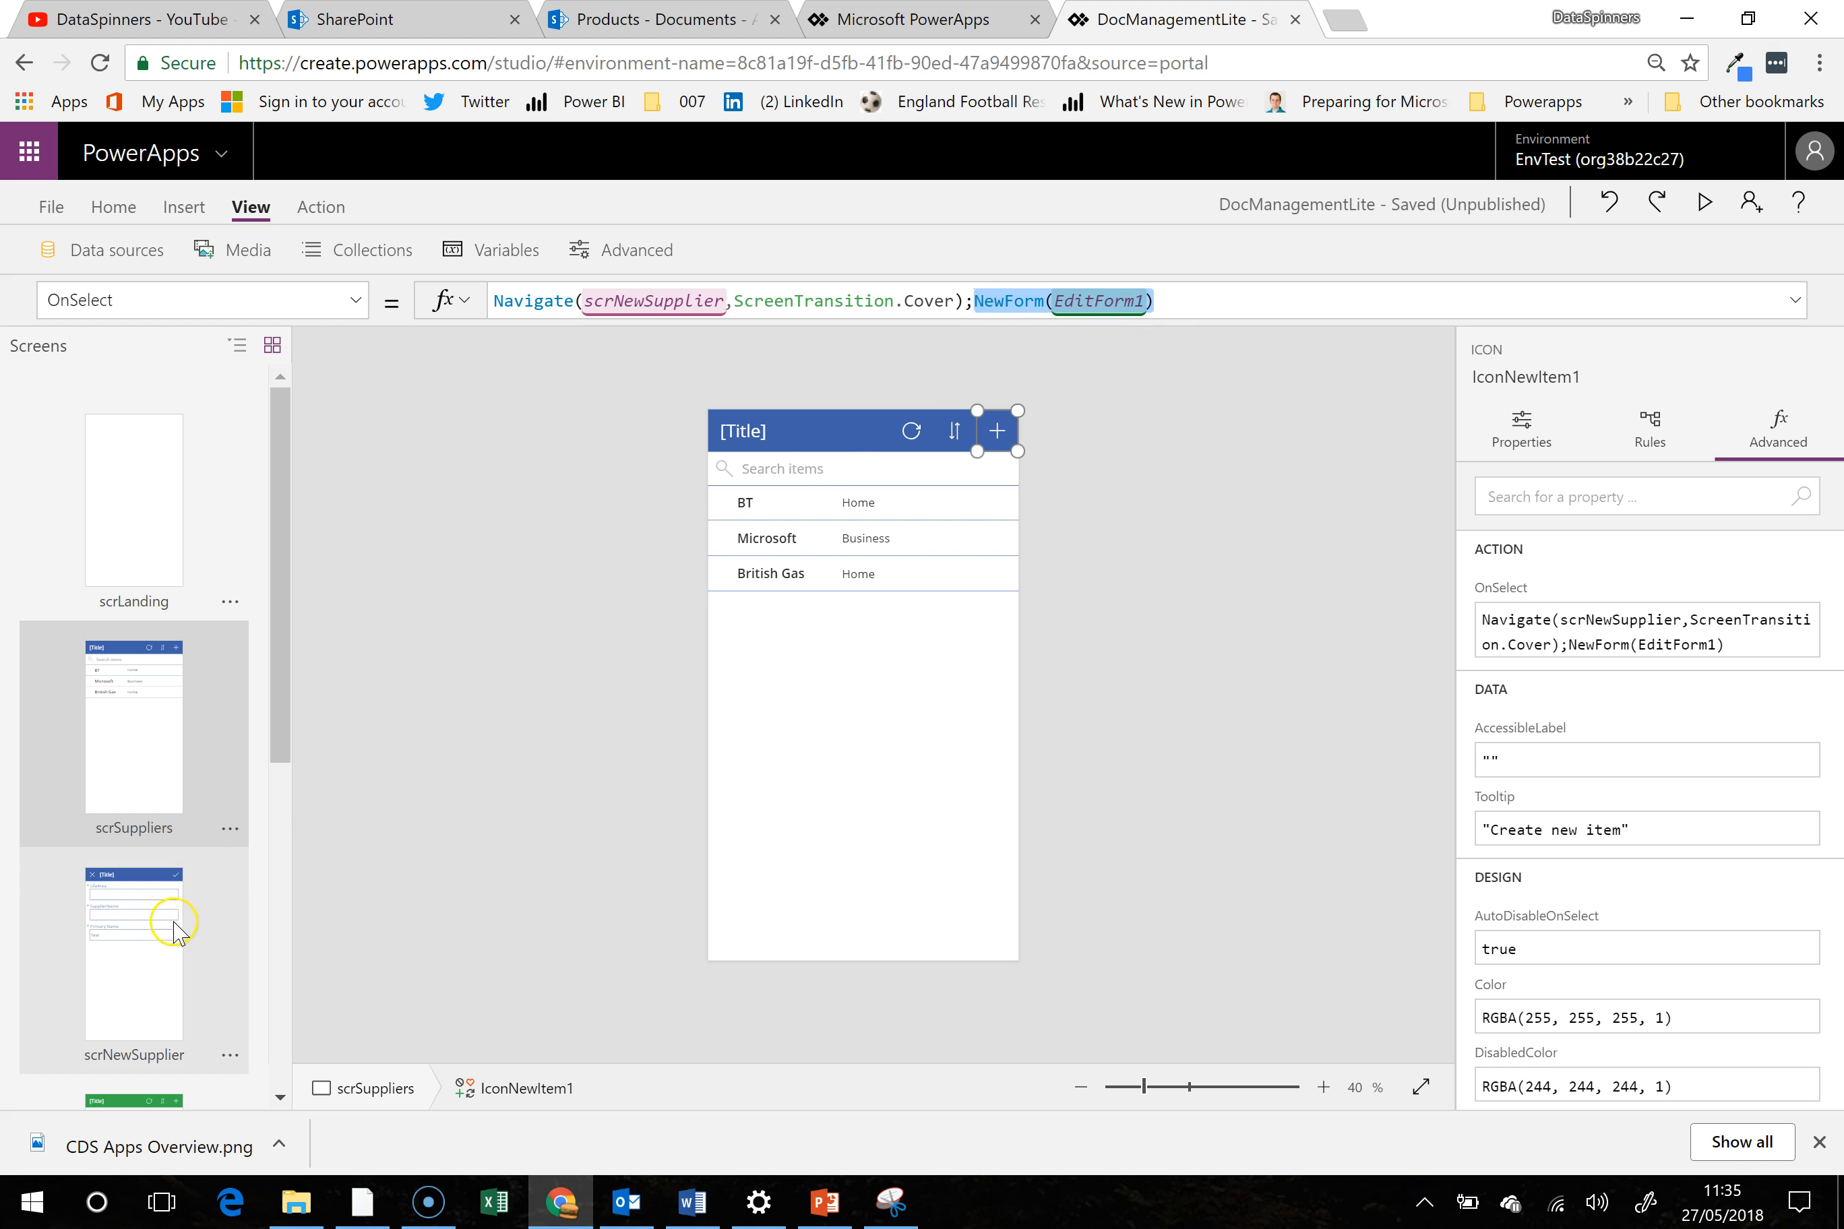
Rename the EditForm1 form on scrNewSupplier as frmNewSupplier
click(174, 955)
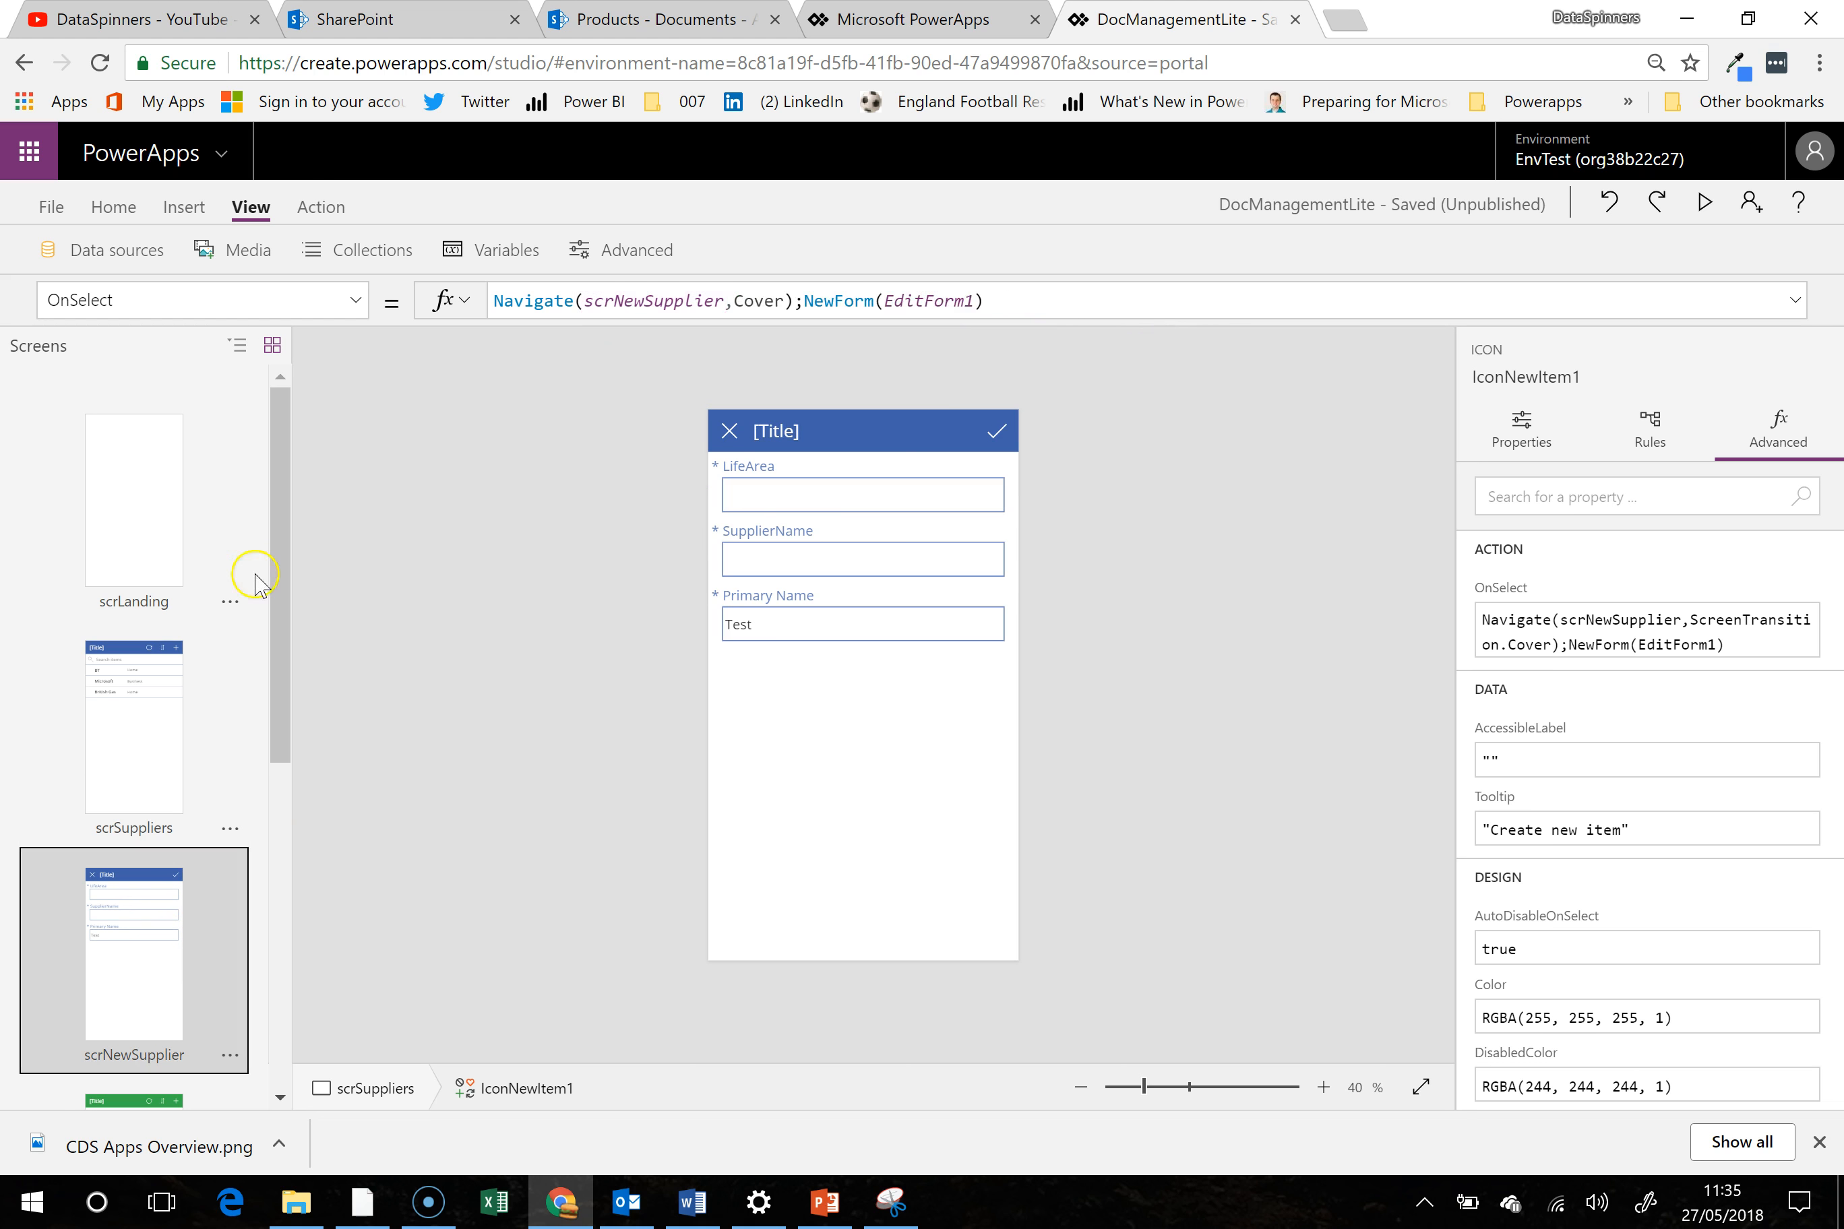
click(237, 345)
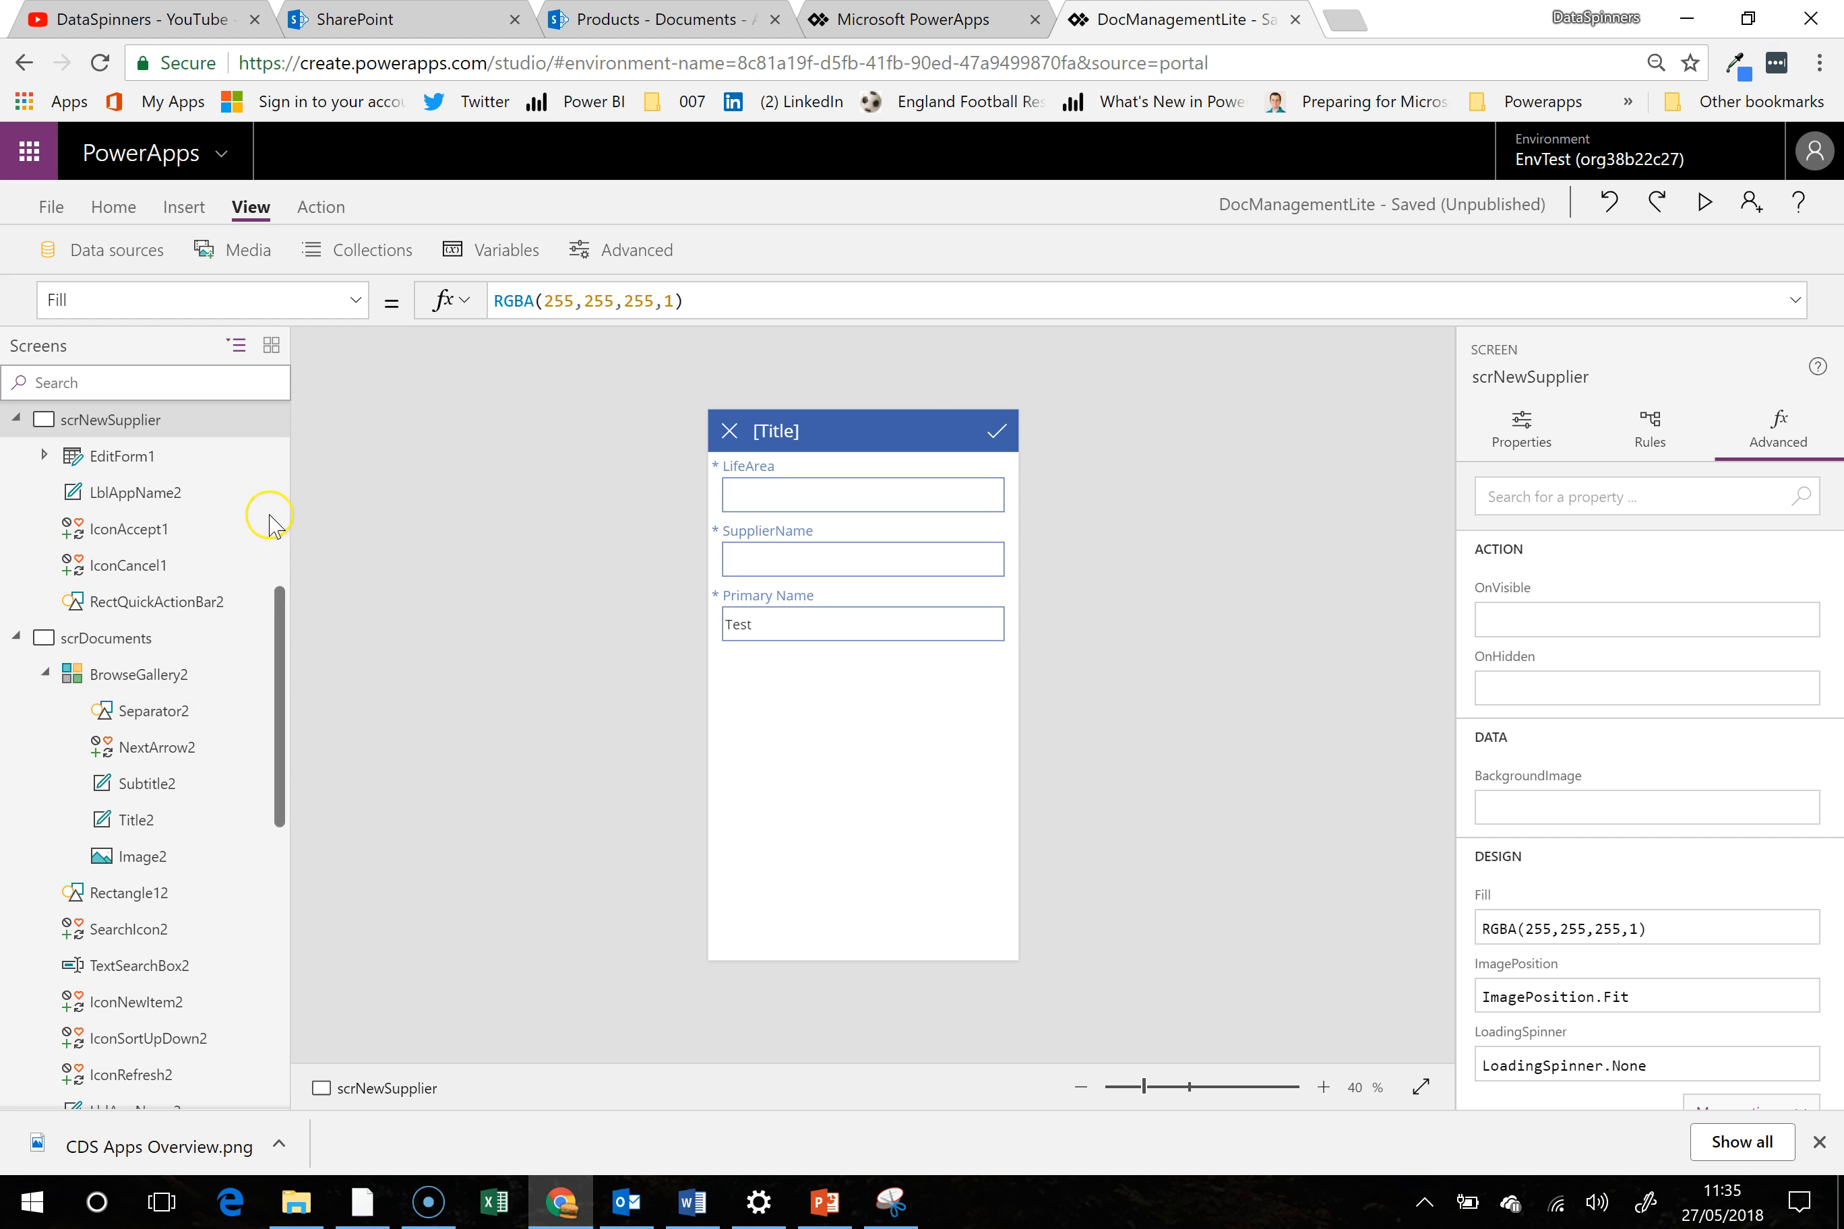
click(155, 465)
click(256, 457)
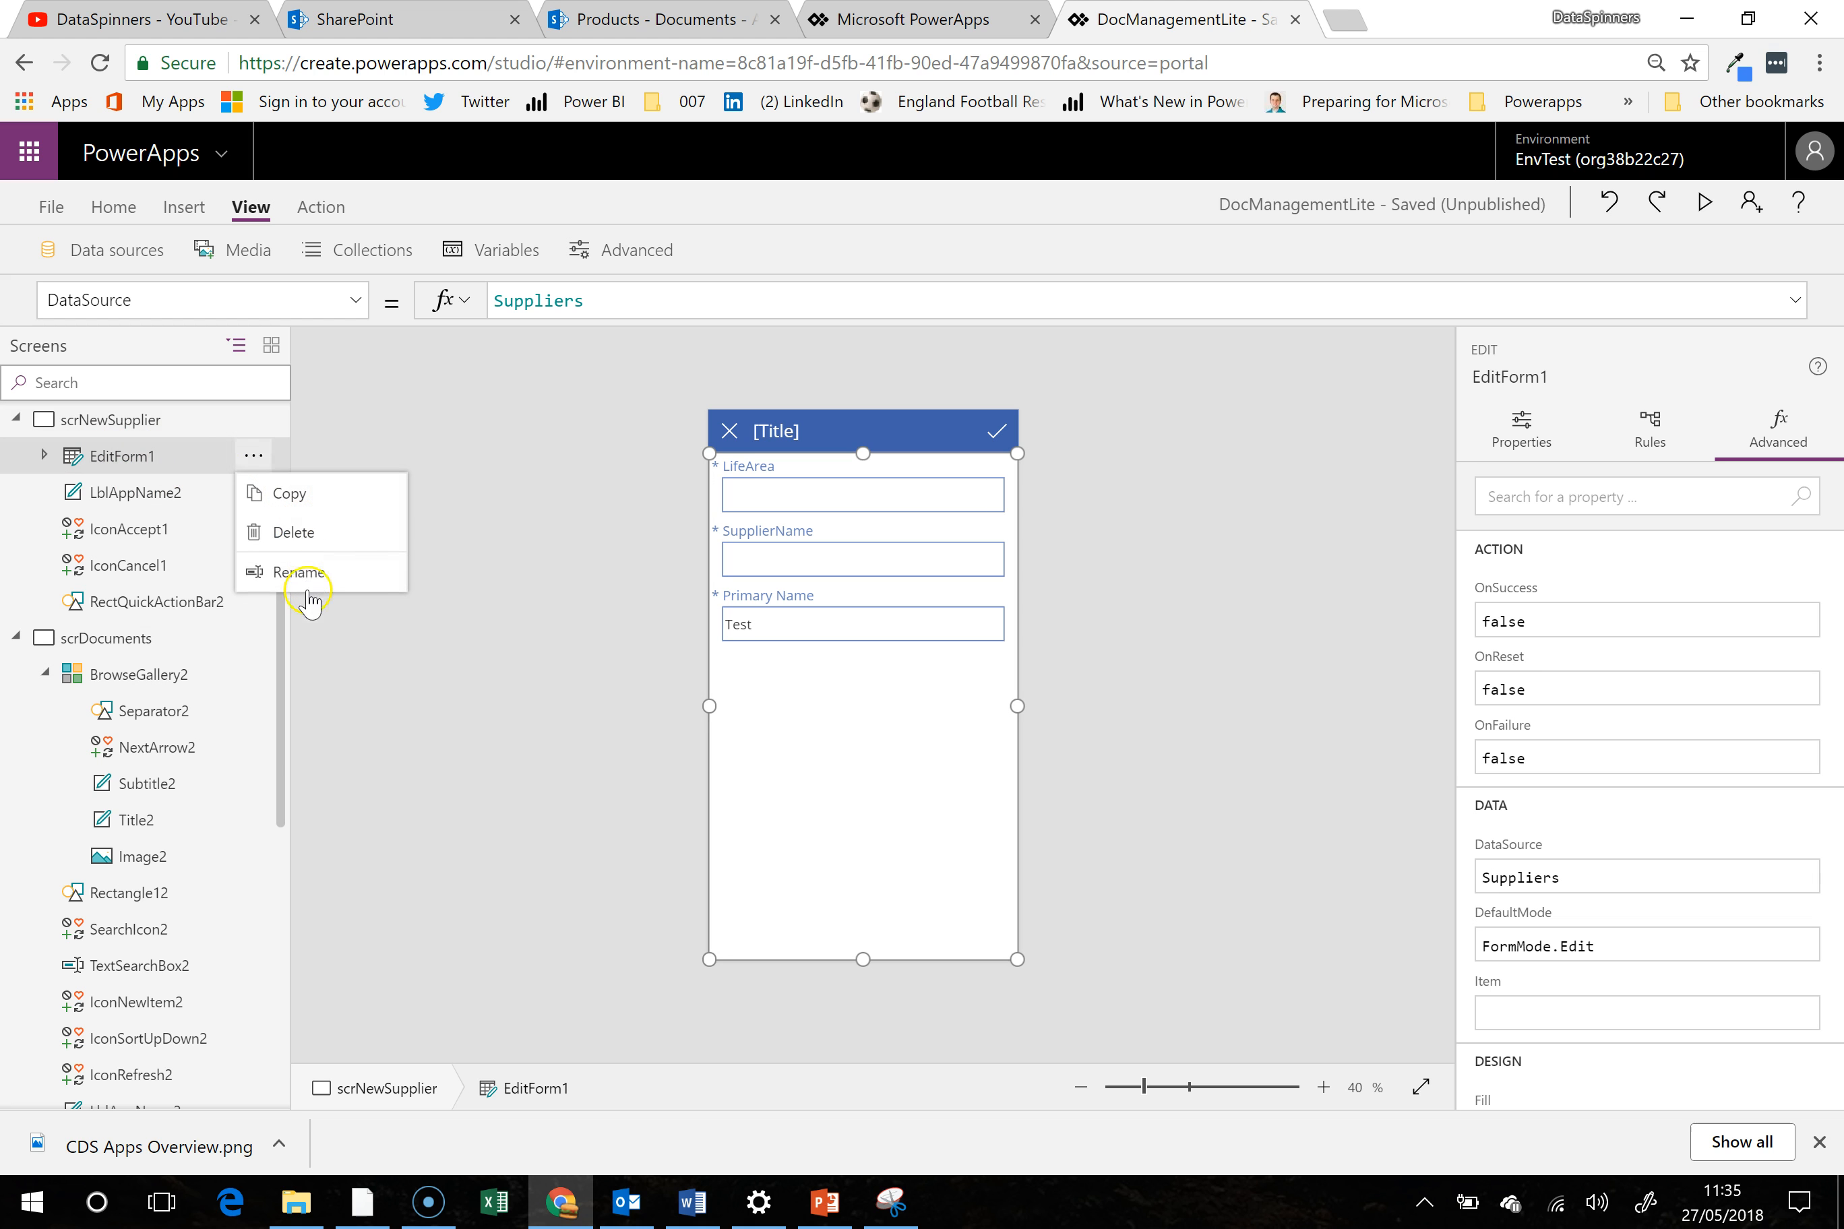
click(299, 572)
text(f)
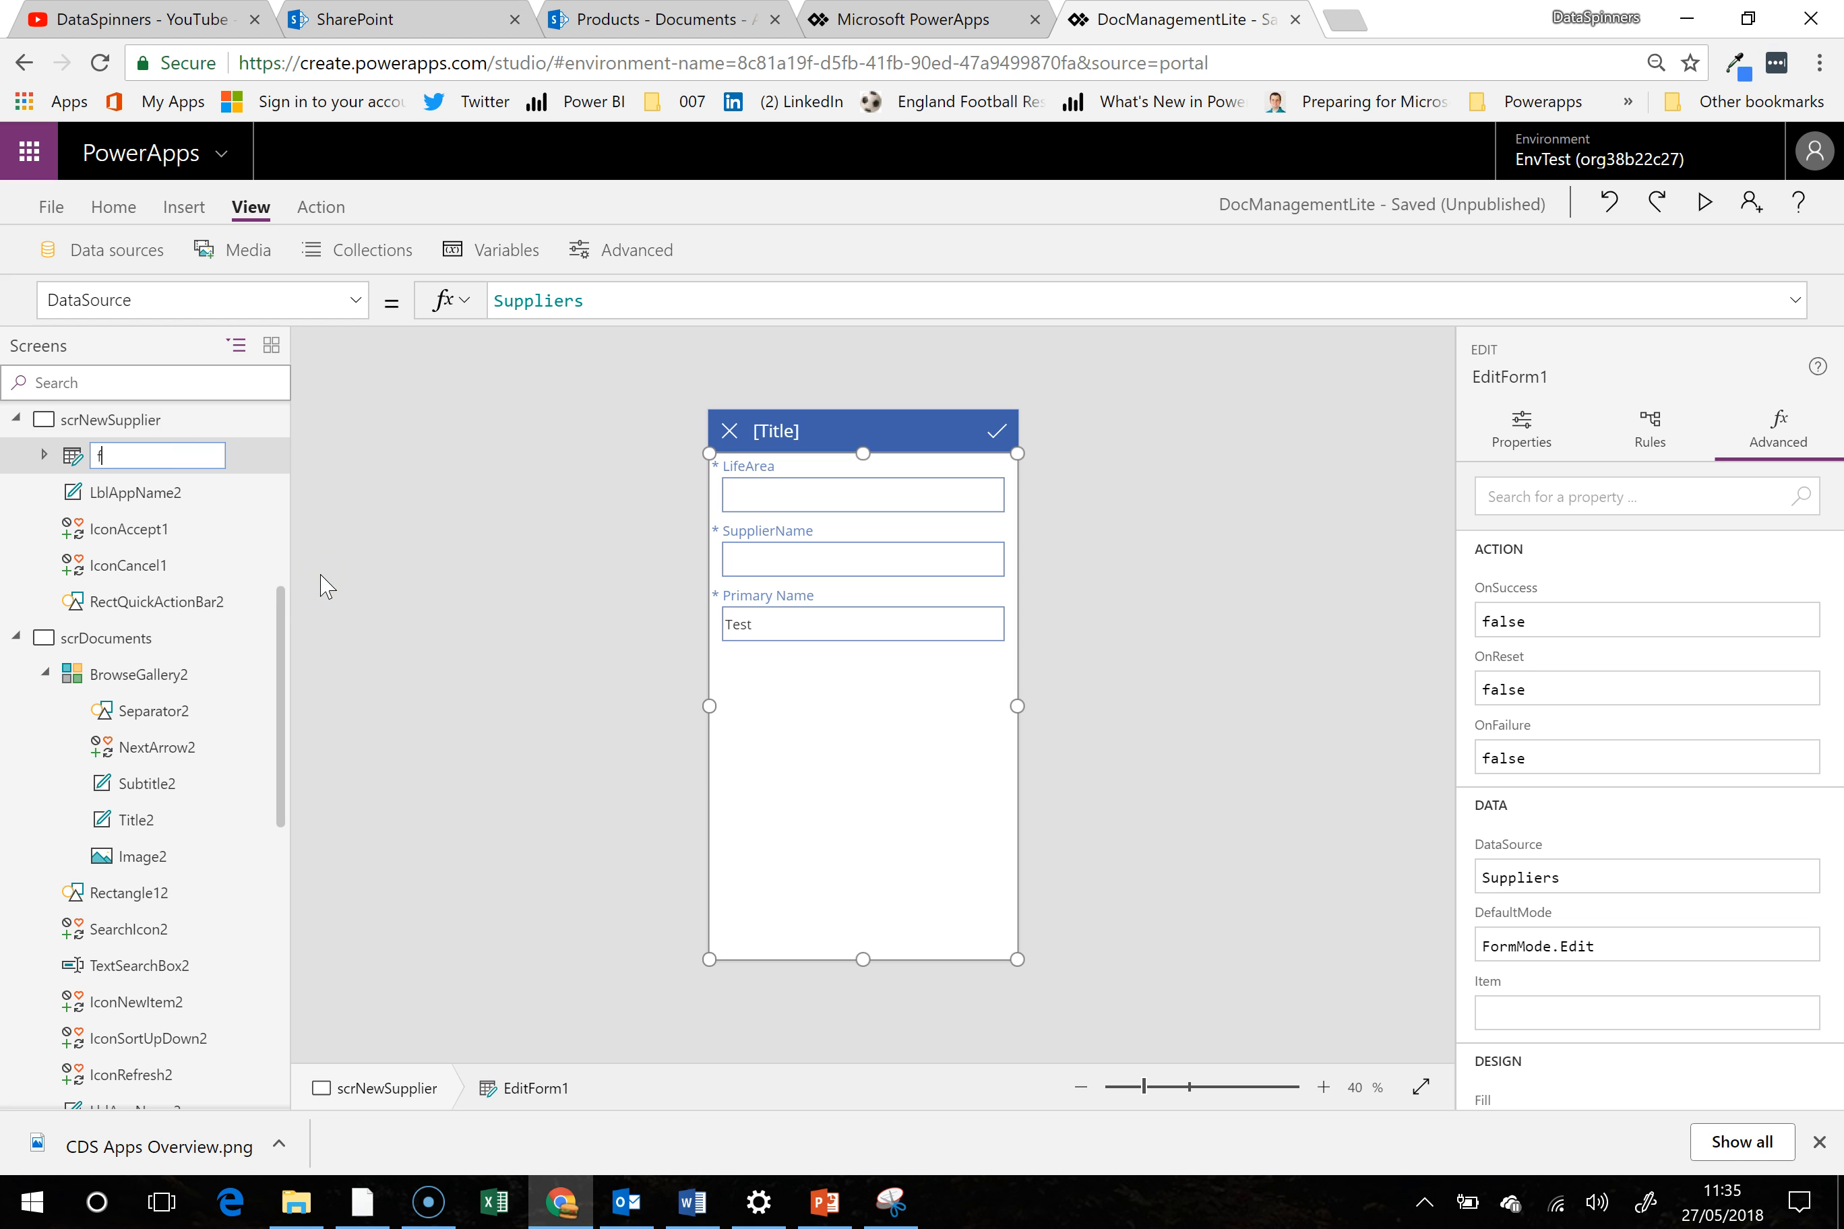
text(rmNewSupplier)
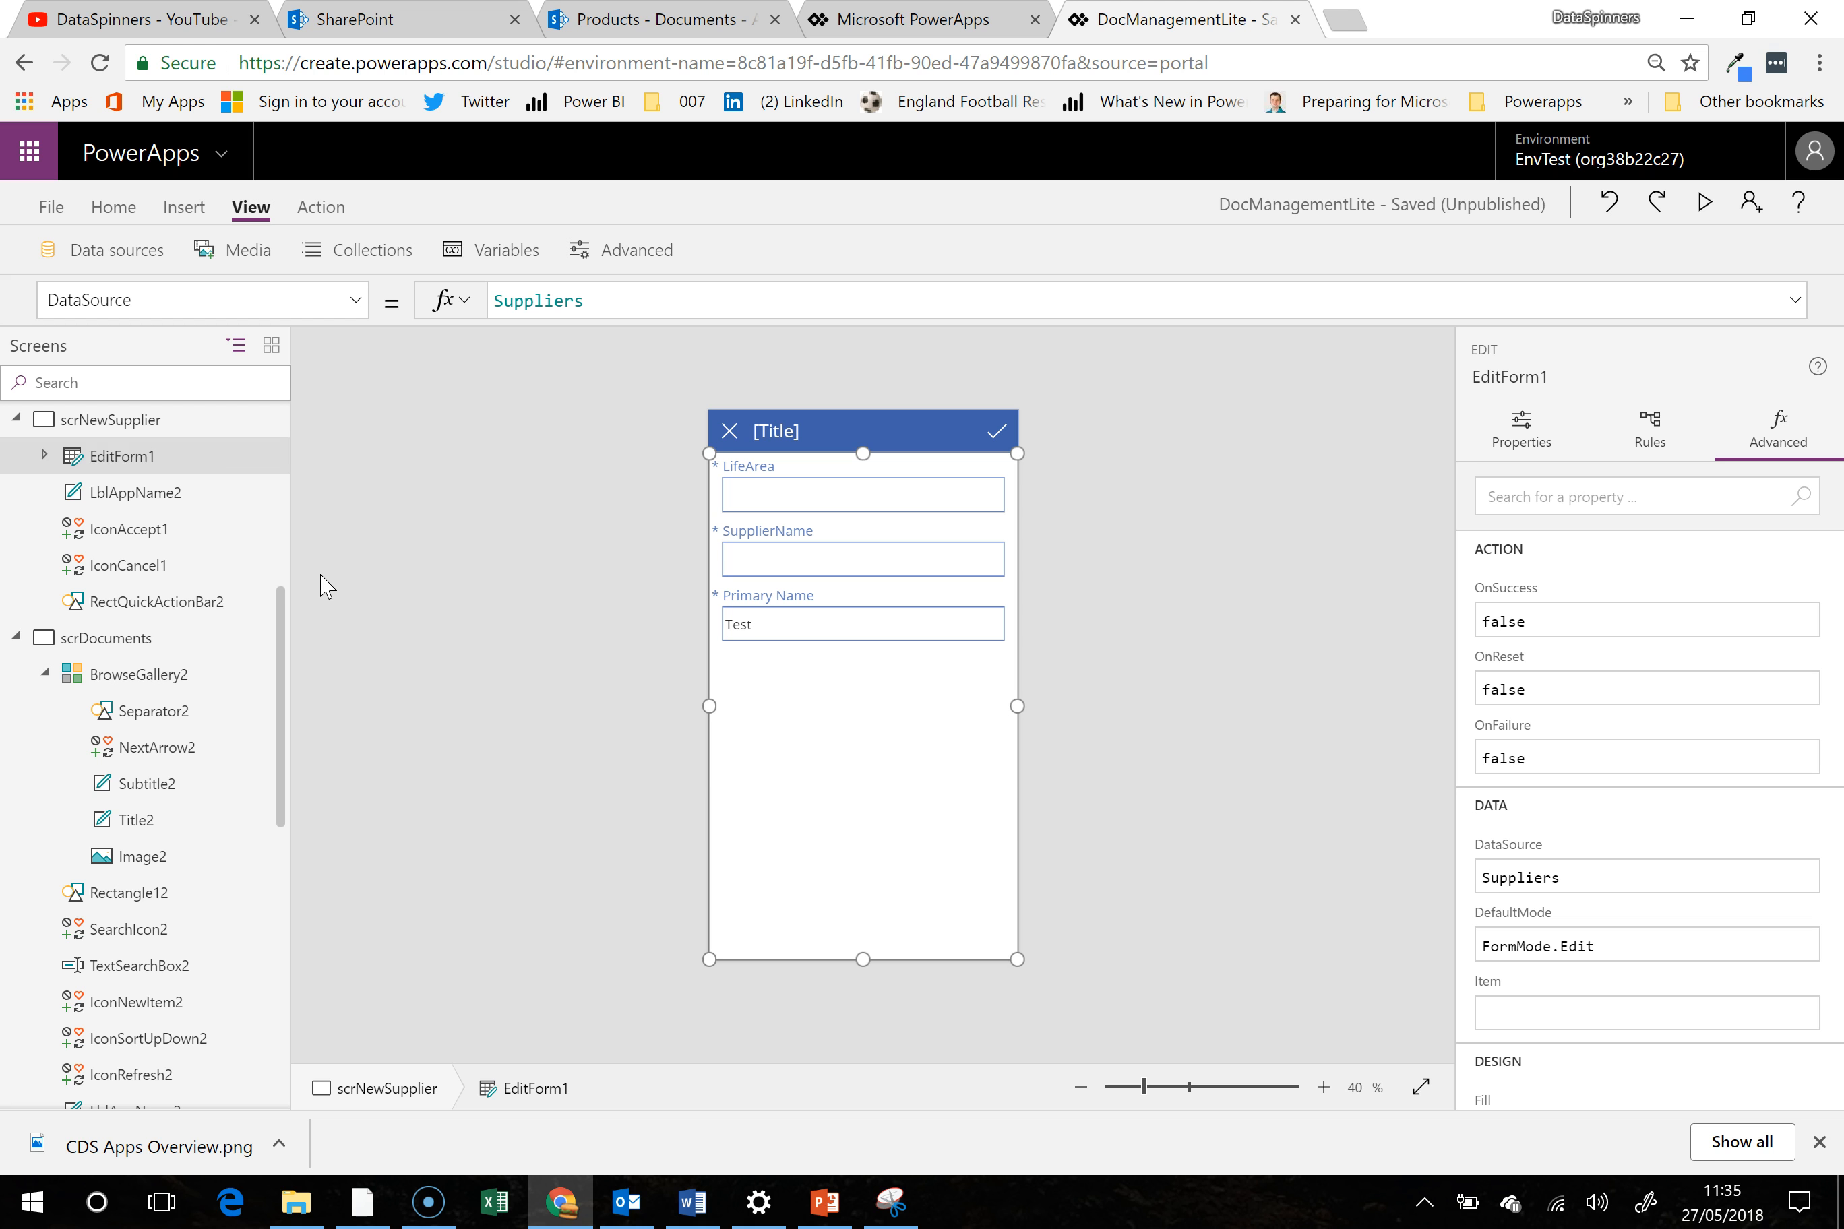
click(482, 478)
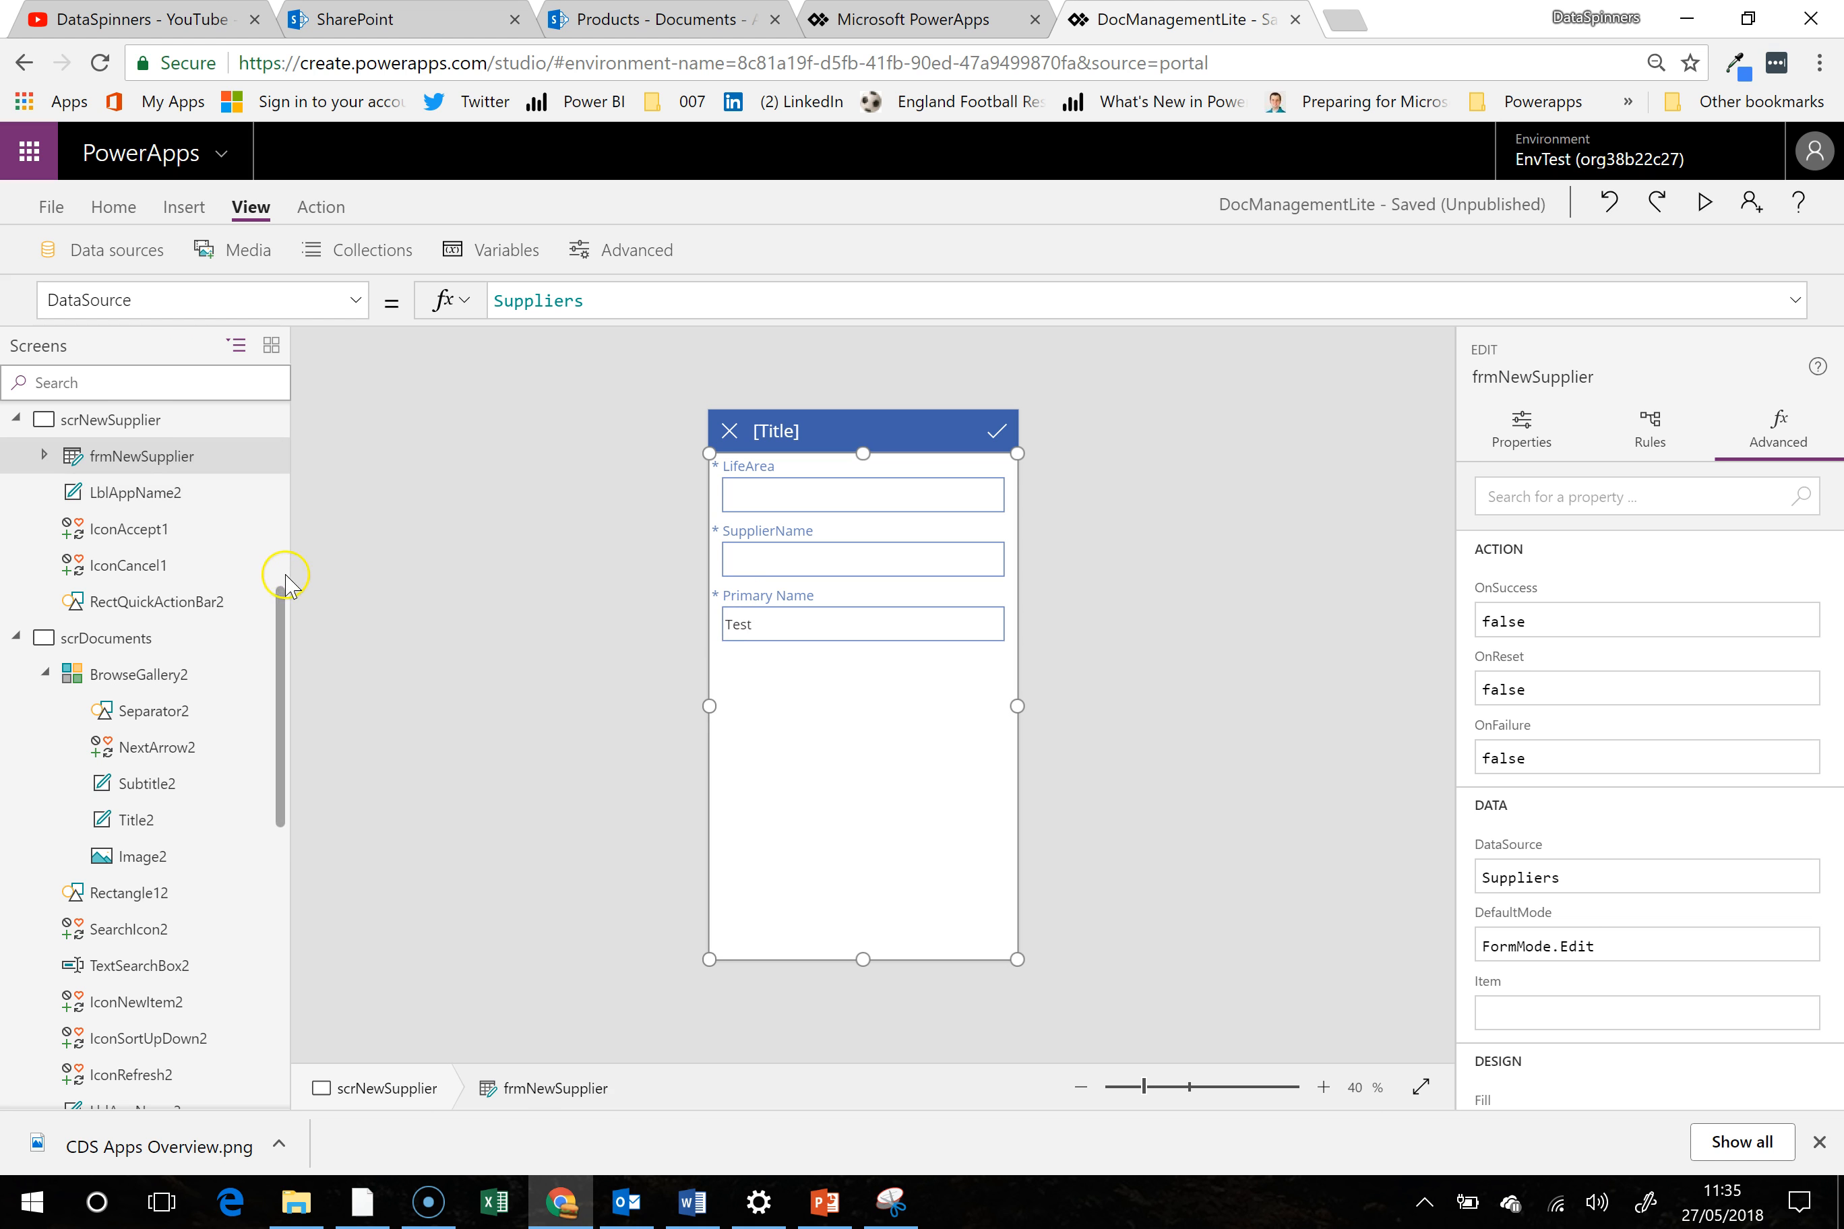
Return to scrSuppliers and check the form reference in the plus icon's OnSelect formula
scroll(287, 575, up, 6)
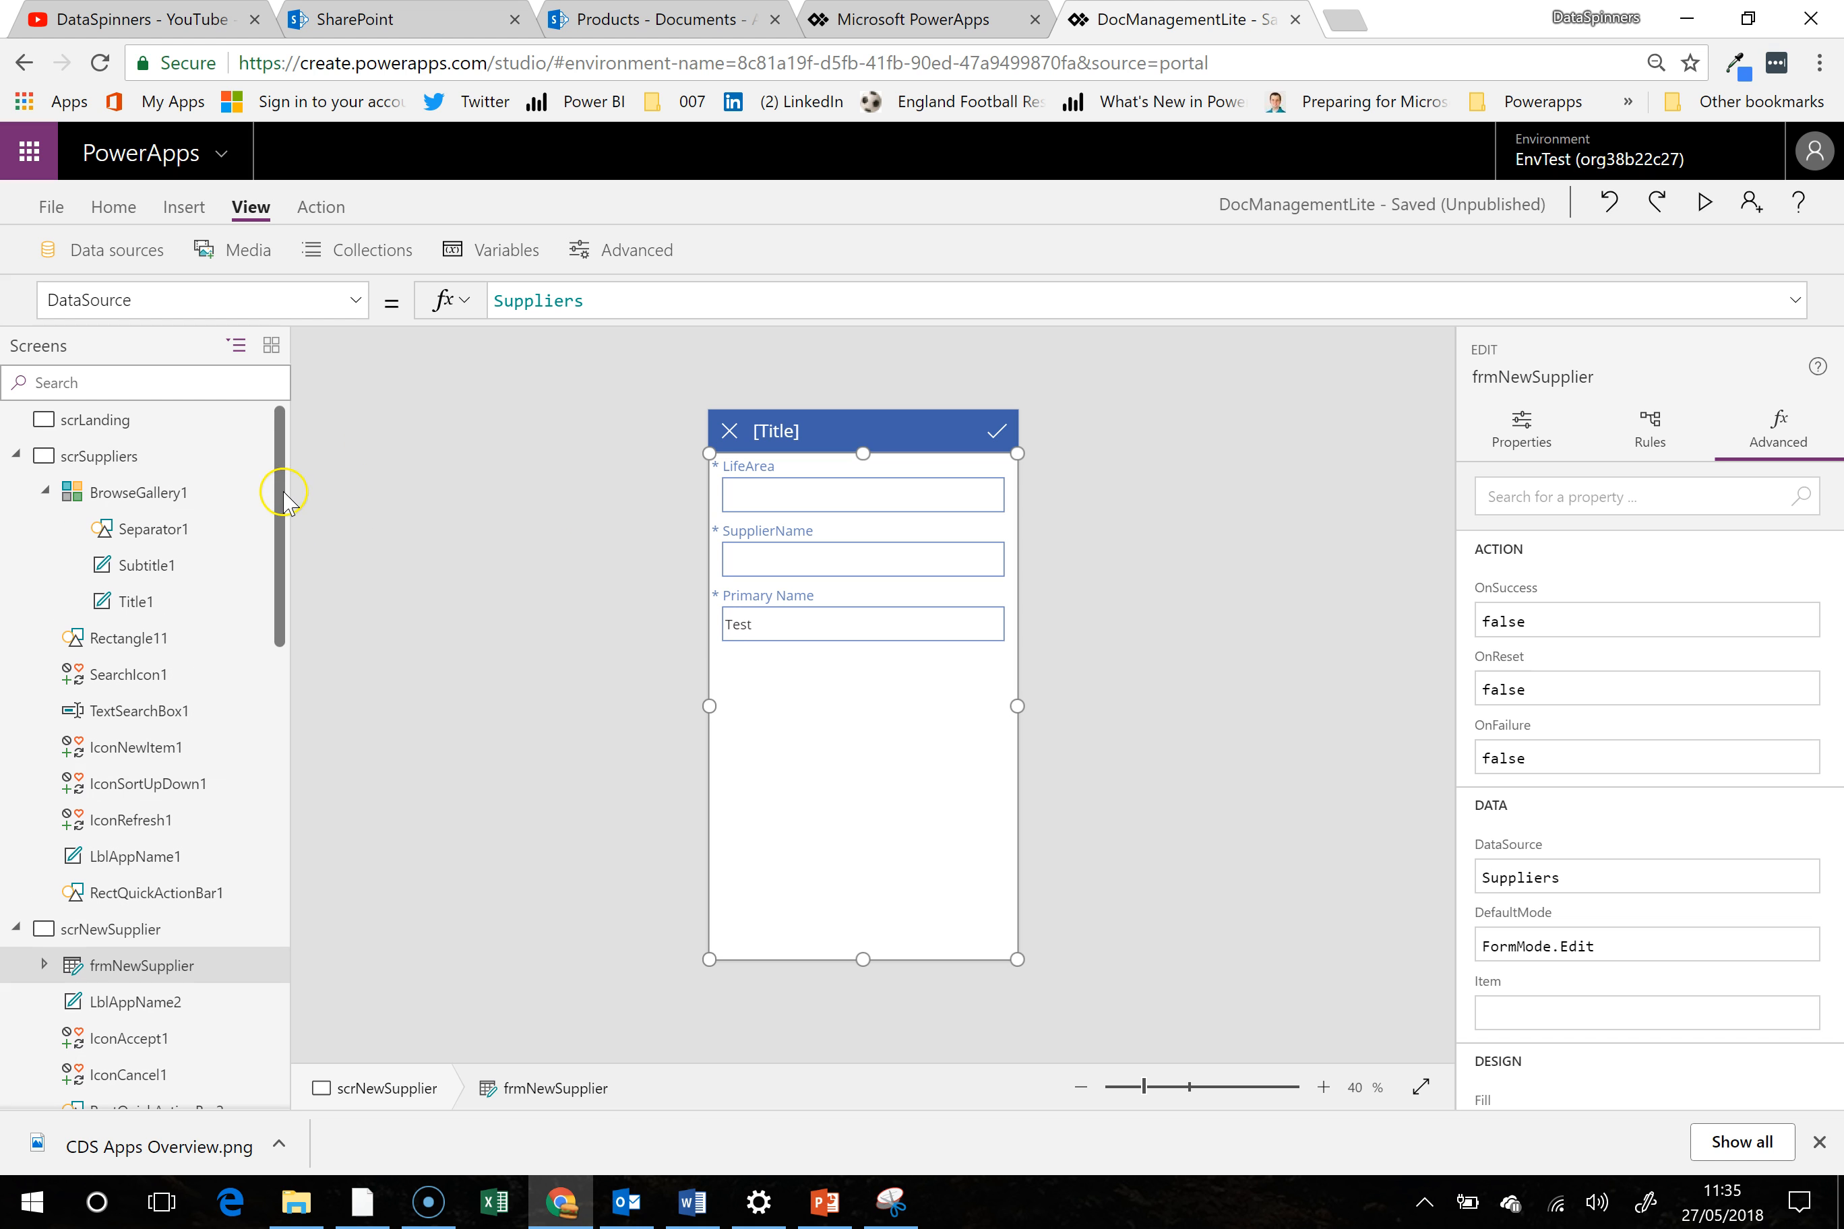
click(135, 461)
click(997, 430)
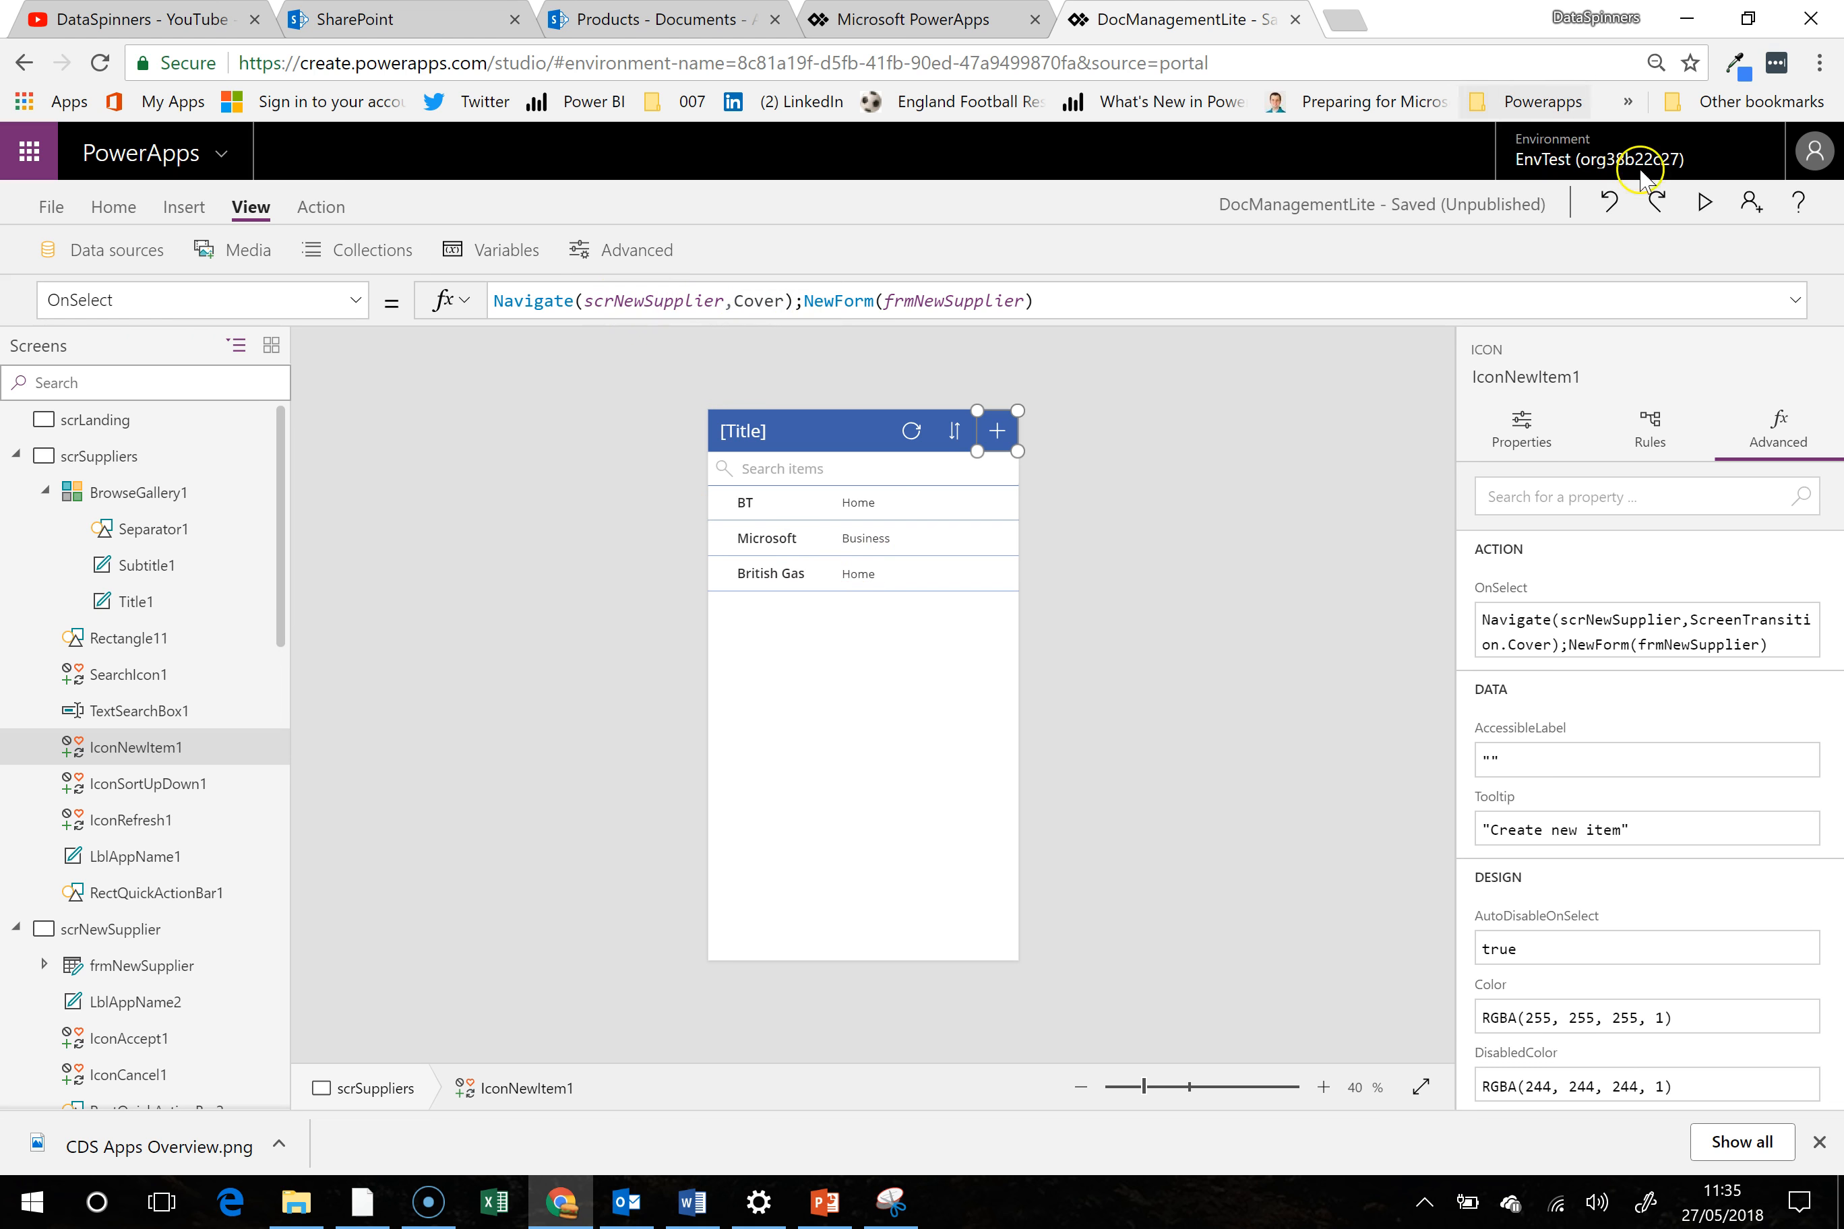
Preview the app, open the new supplier form from the suppliers list, and try its LifeArea field and cancel icon
click(1704, 208)
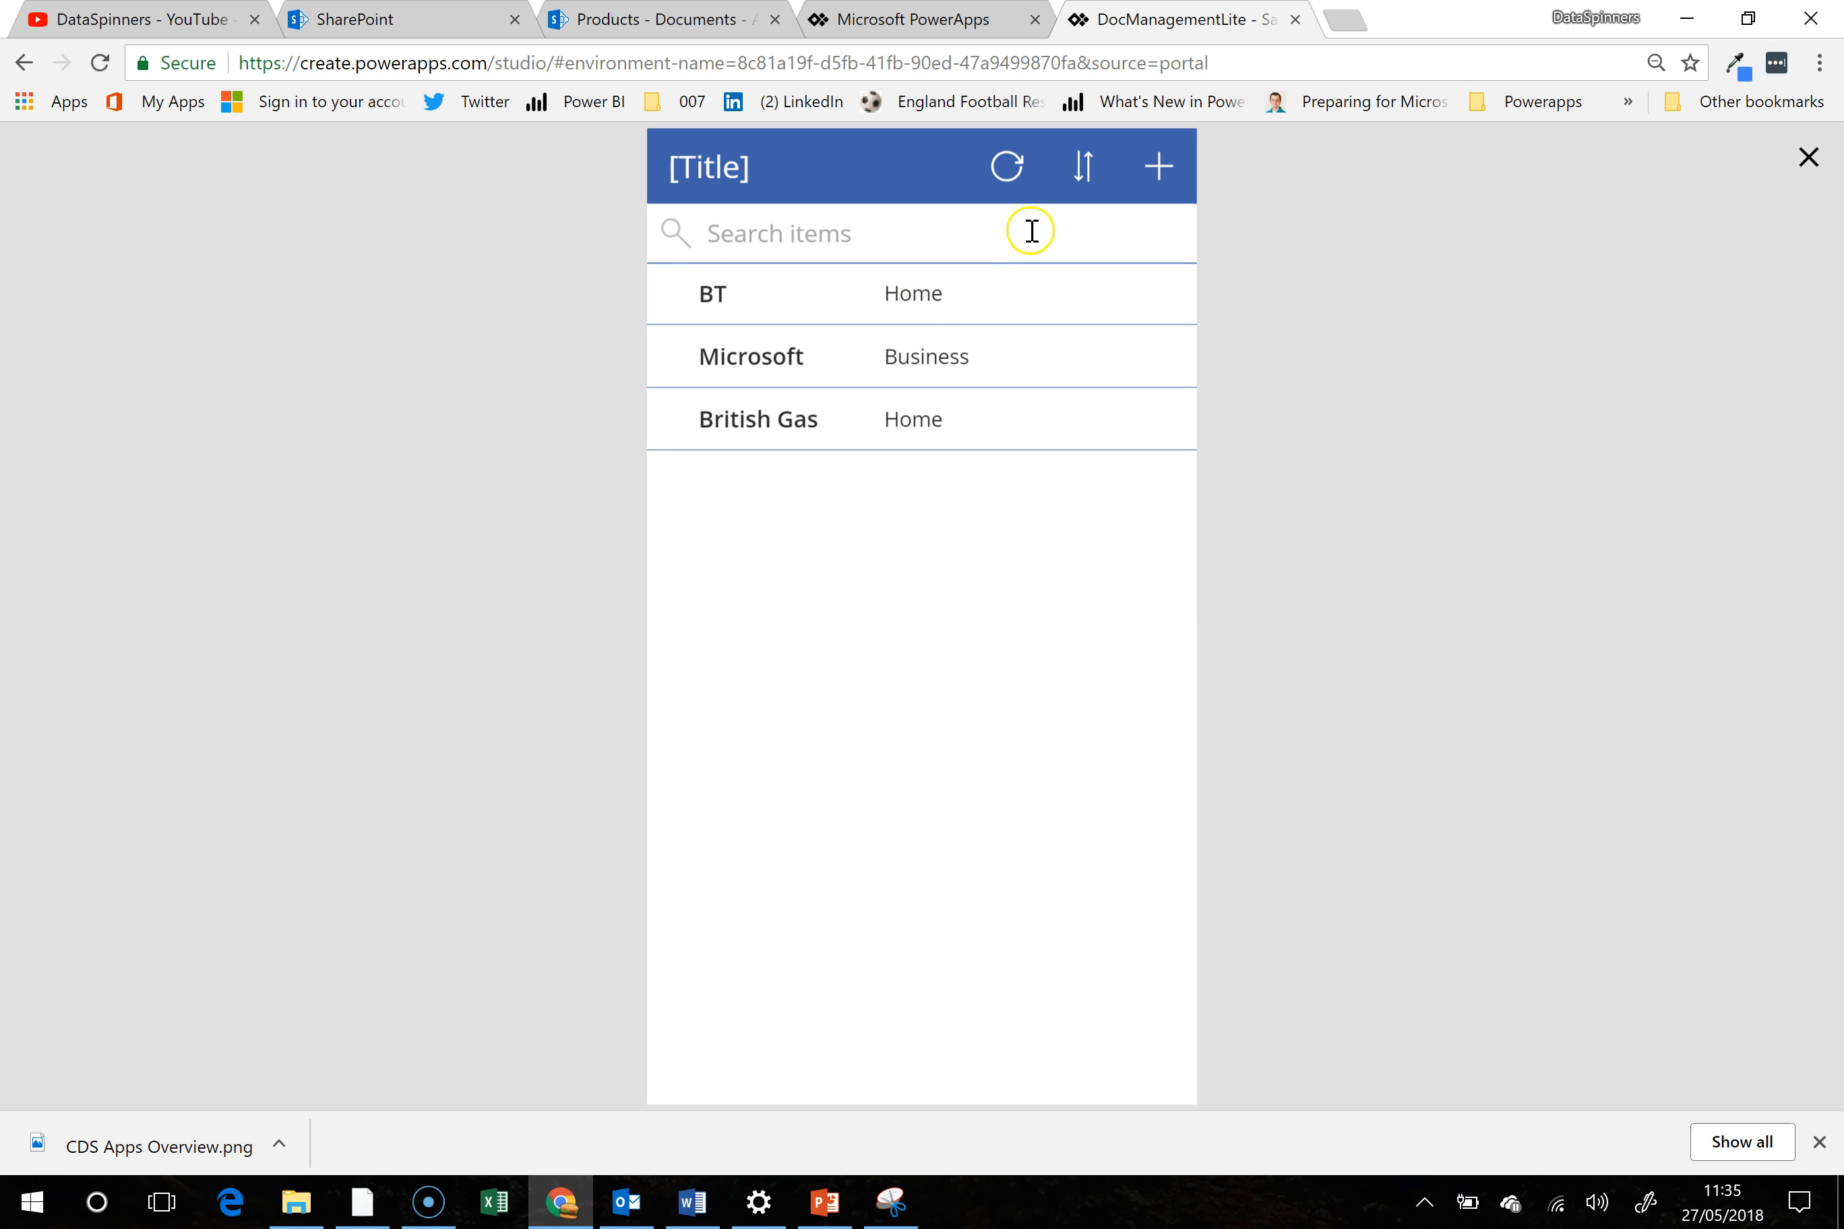
click(1159, 170)
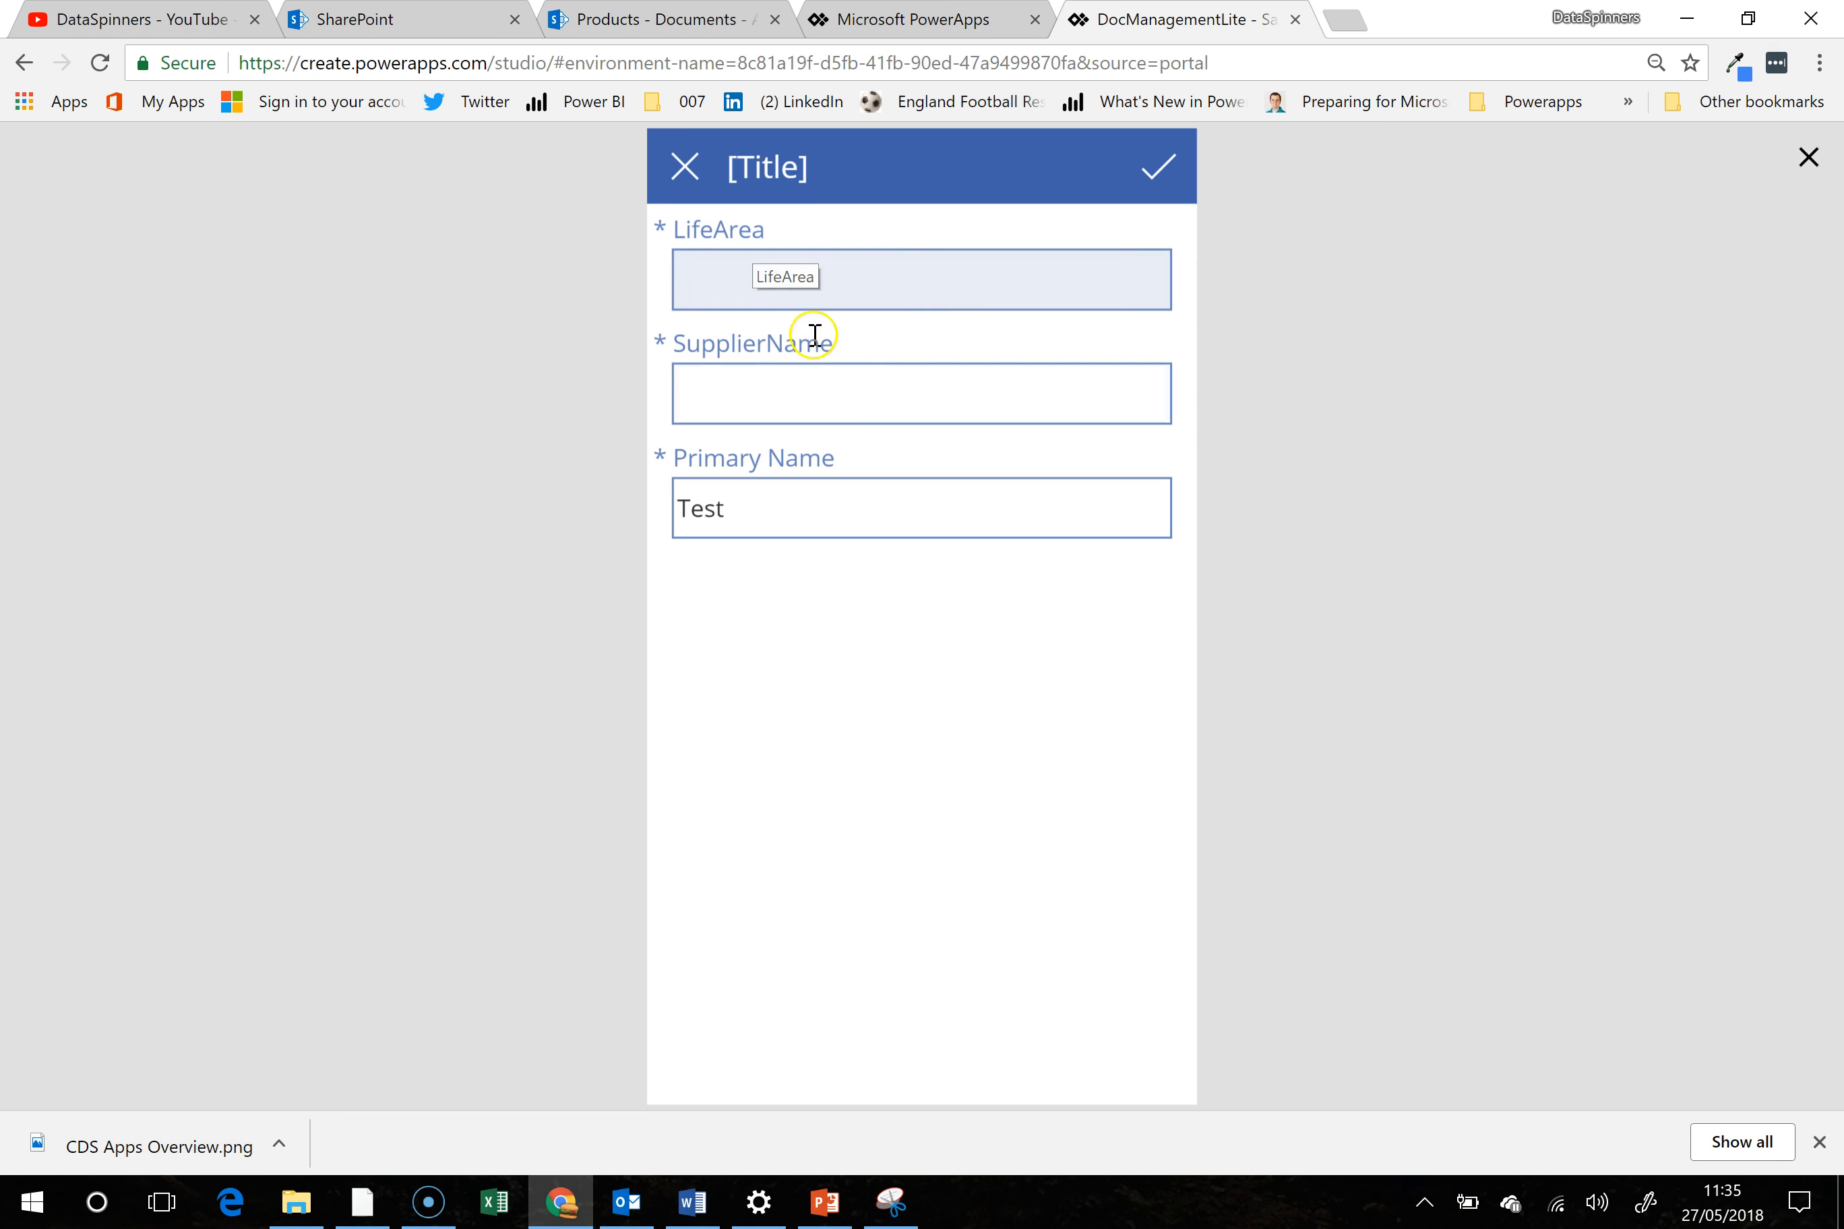
click(824, 266)
click(800, 258)
click(683, 171)
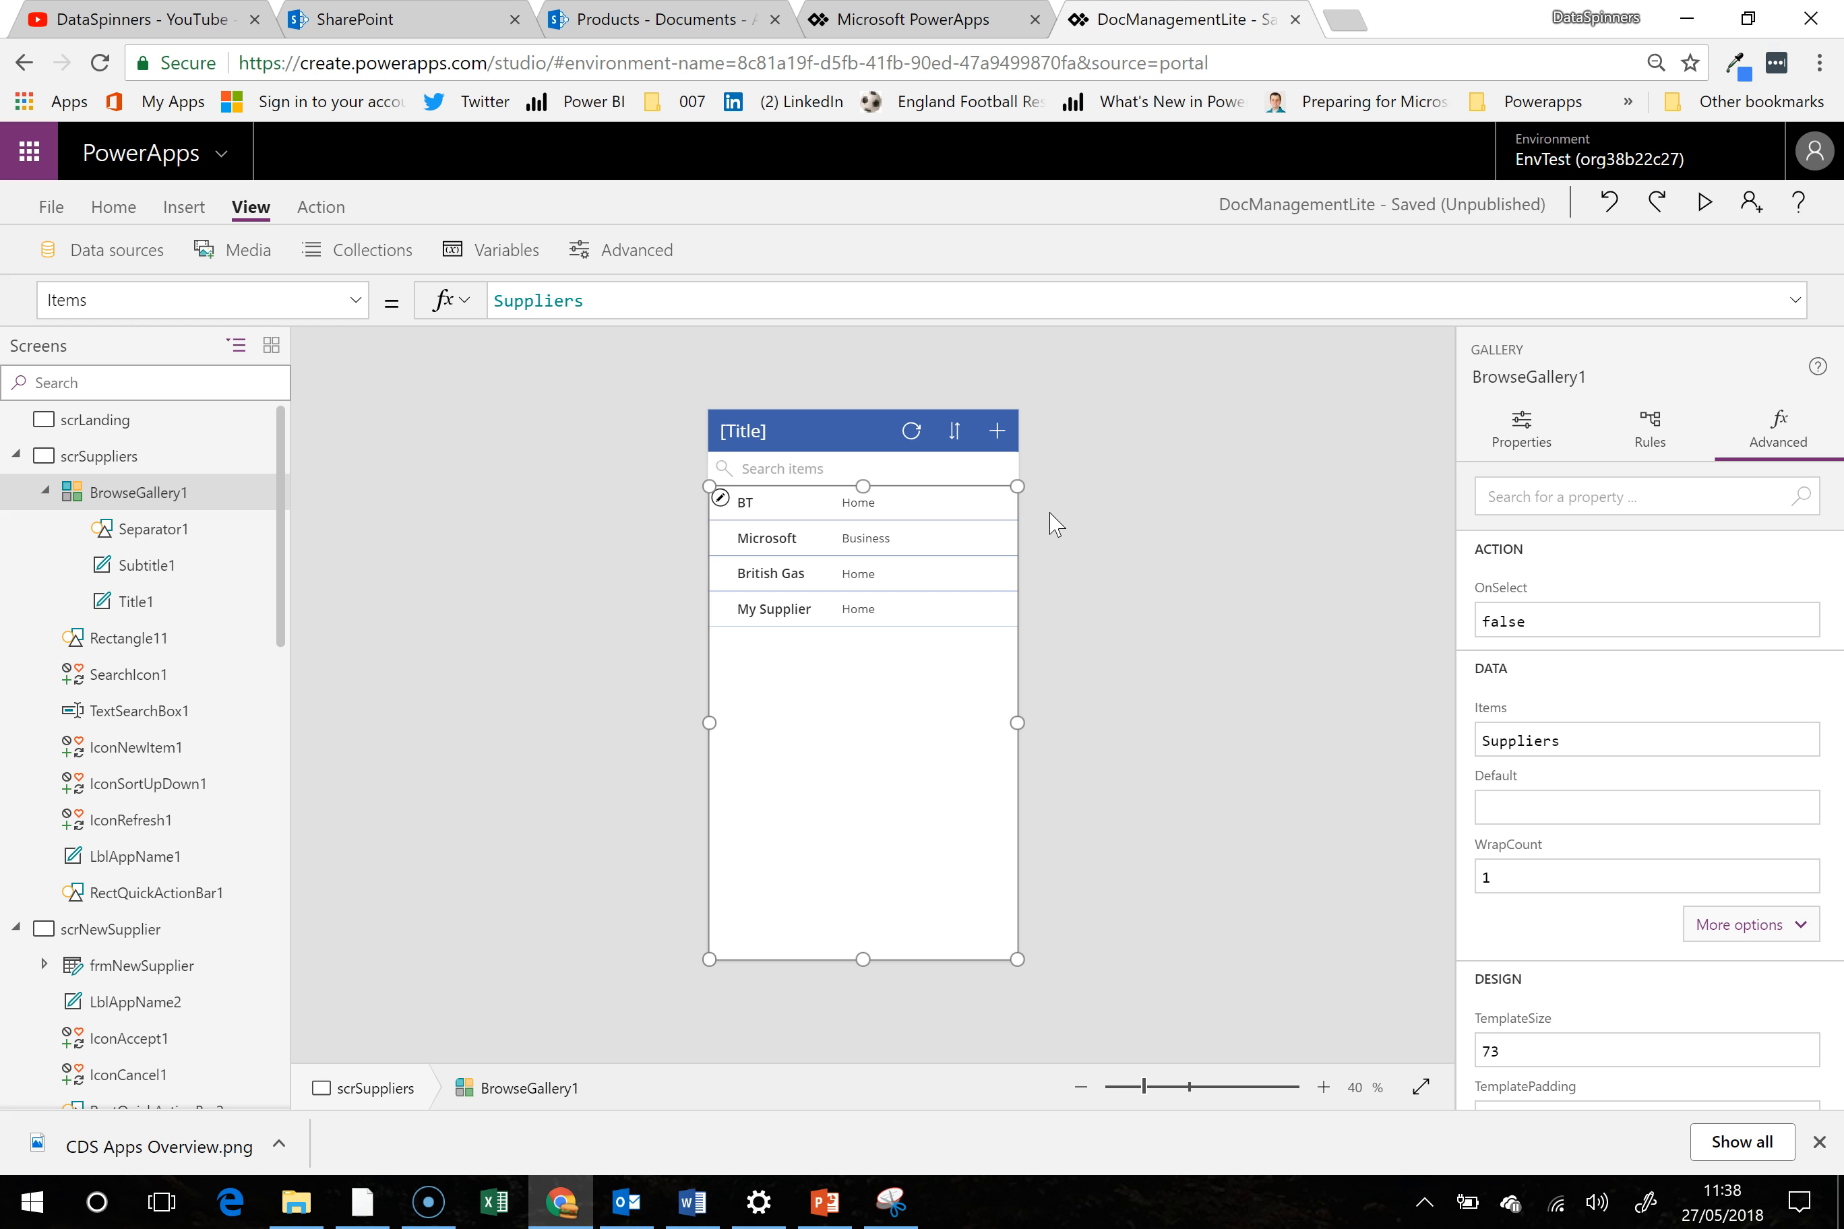
Run the preview again from scrSuppliers, examine the fields of the new supplier form, and close the preview
click(1003, 440)
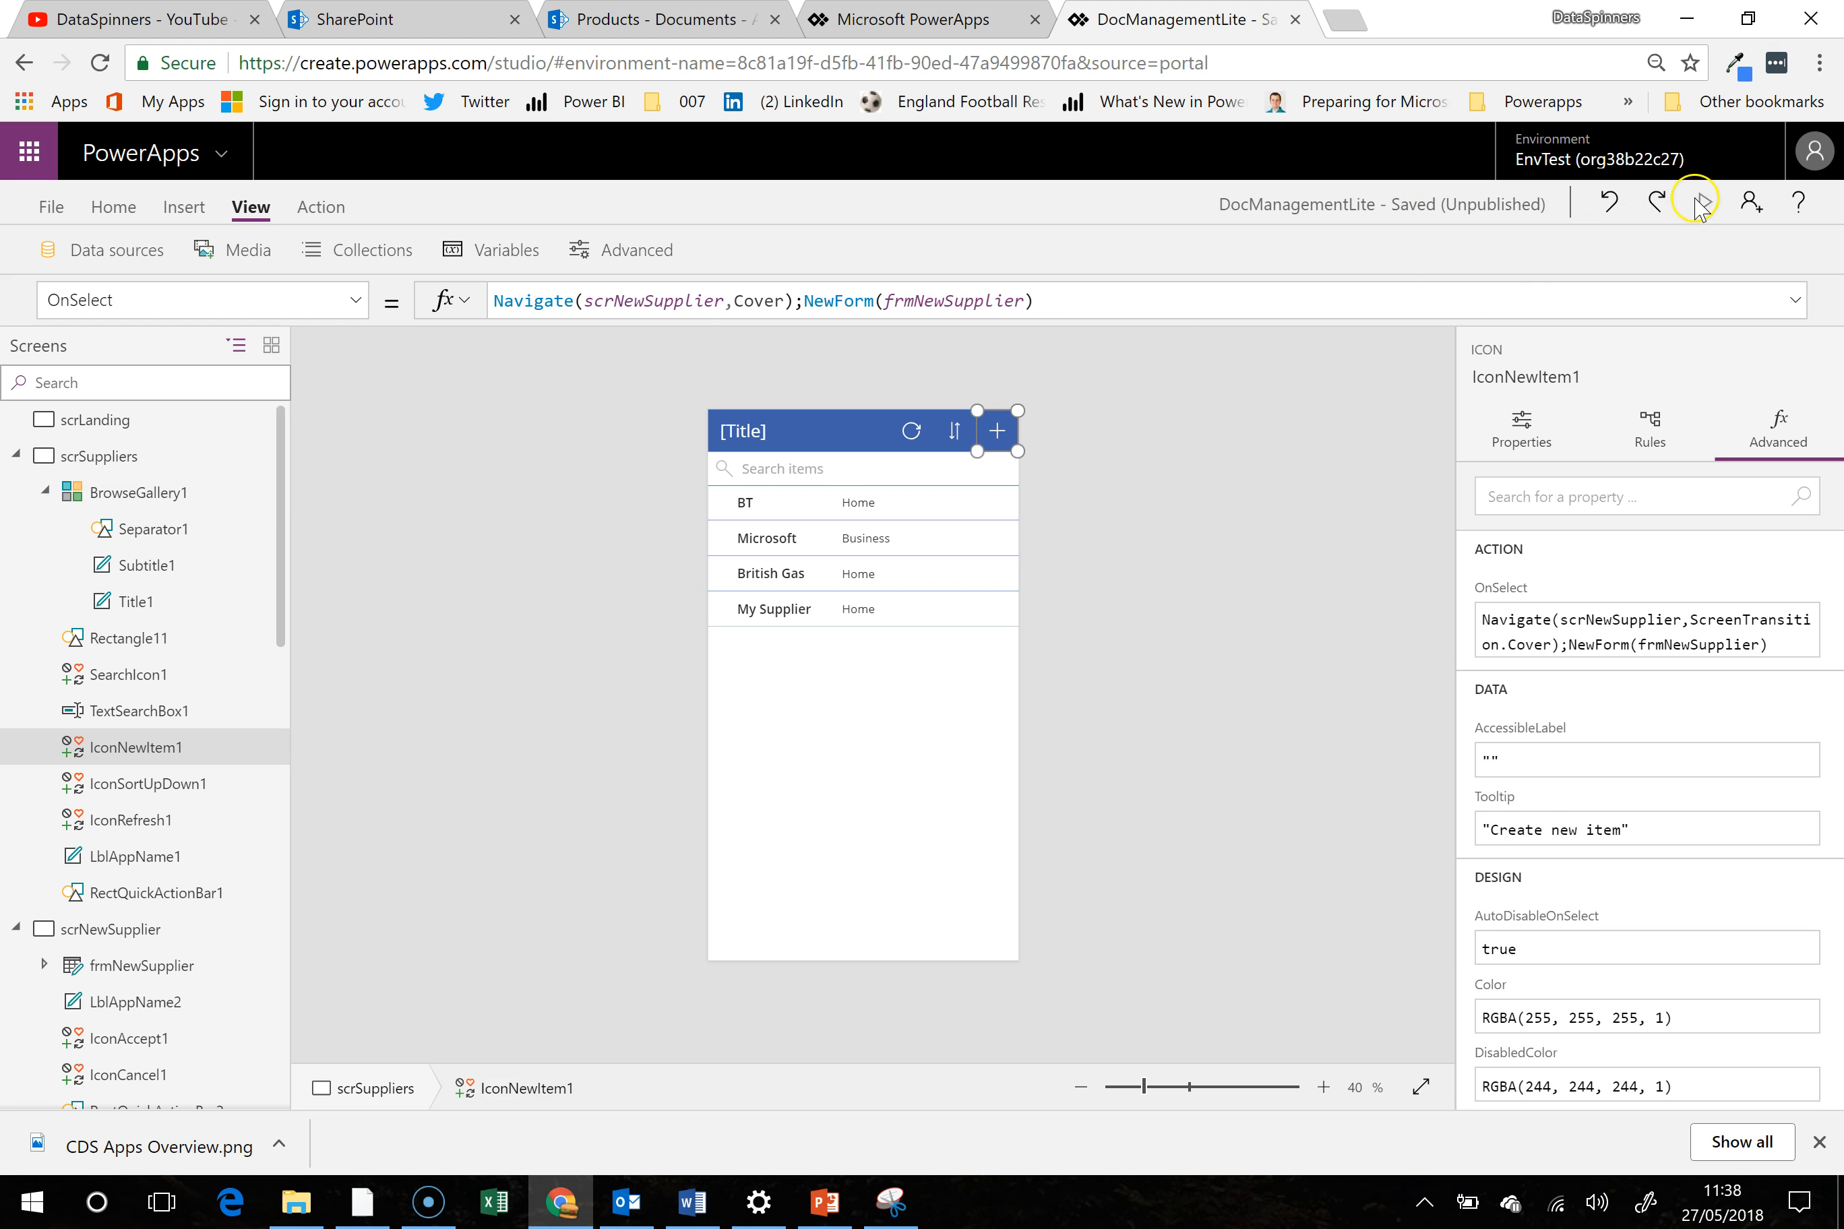
click(1700, 208)
click(1161, 165)
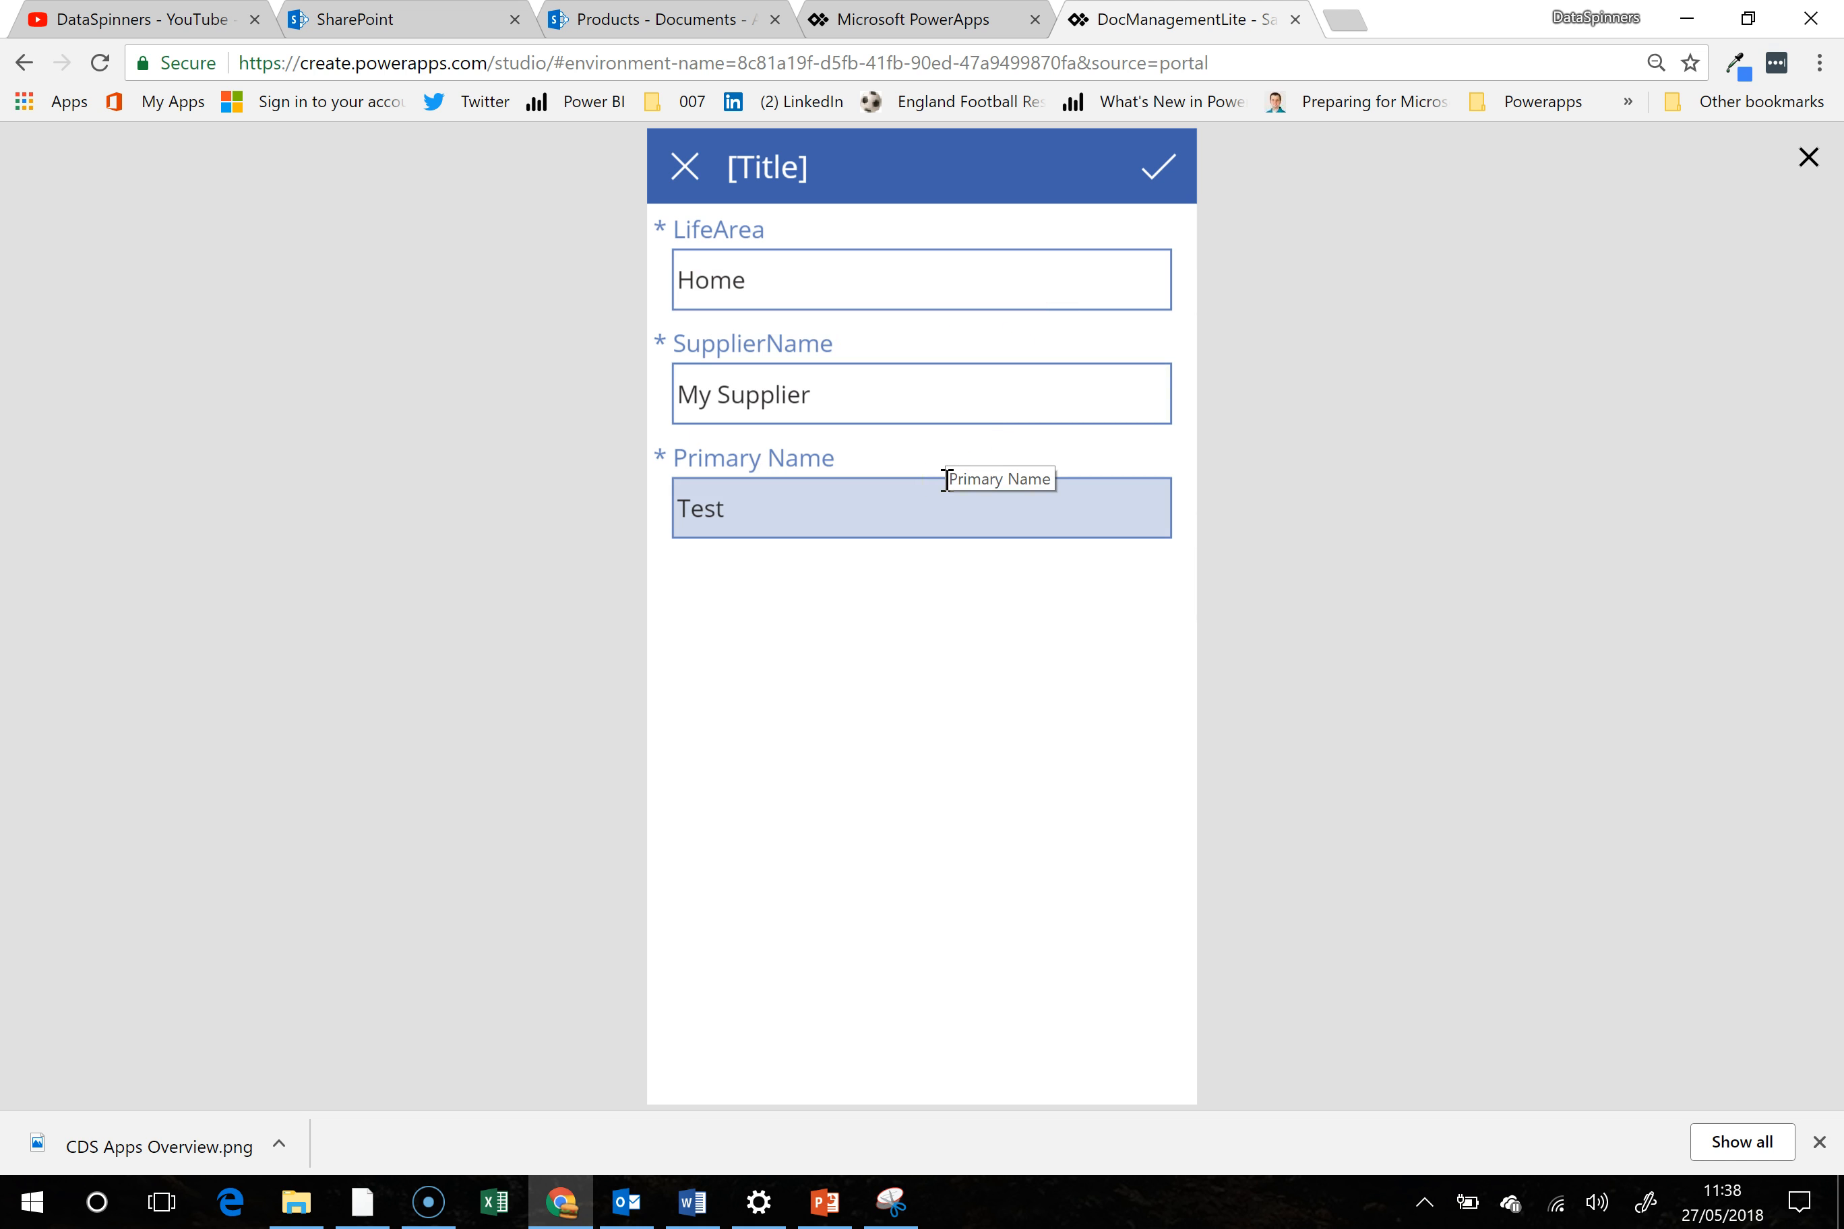
click(1137, 295)
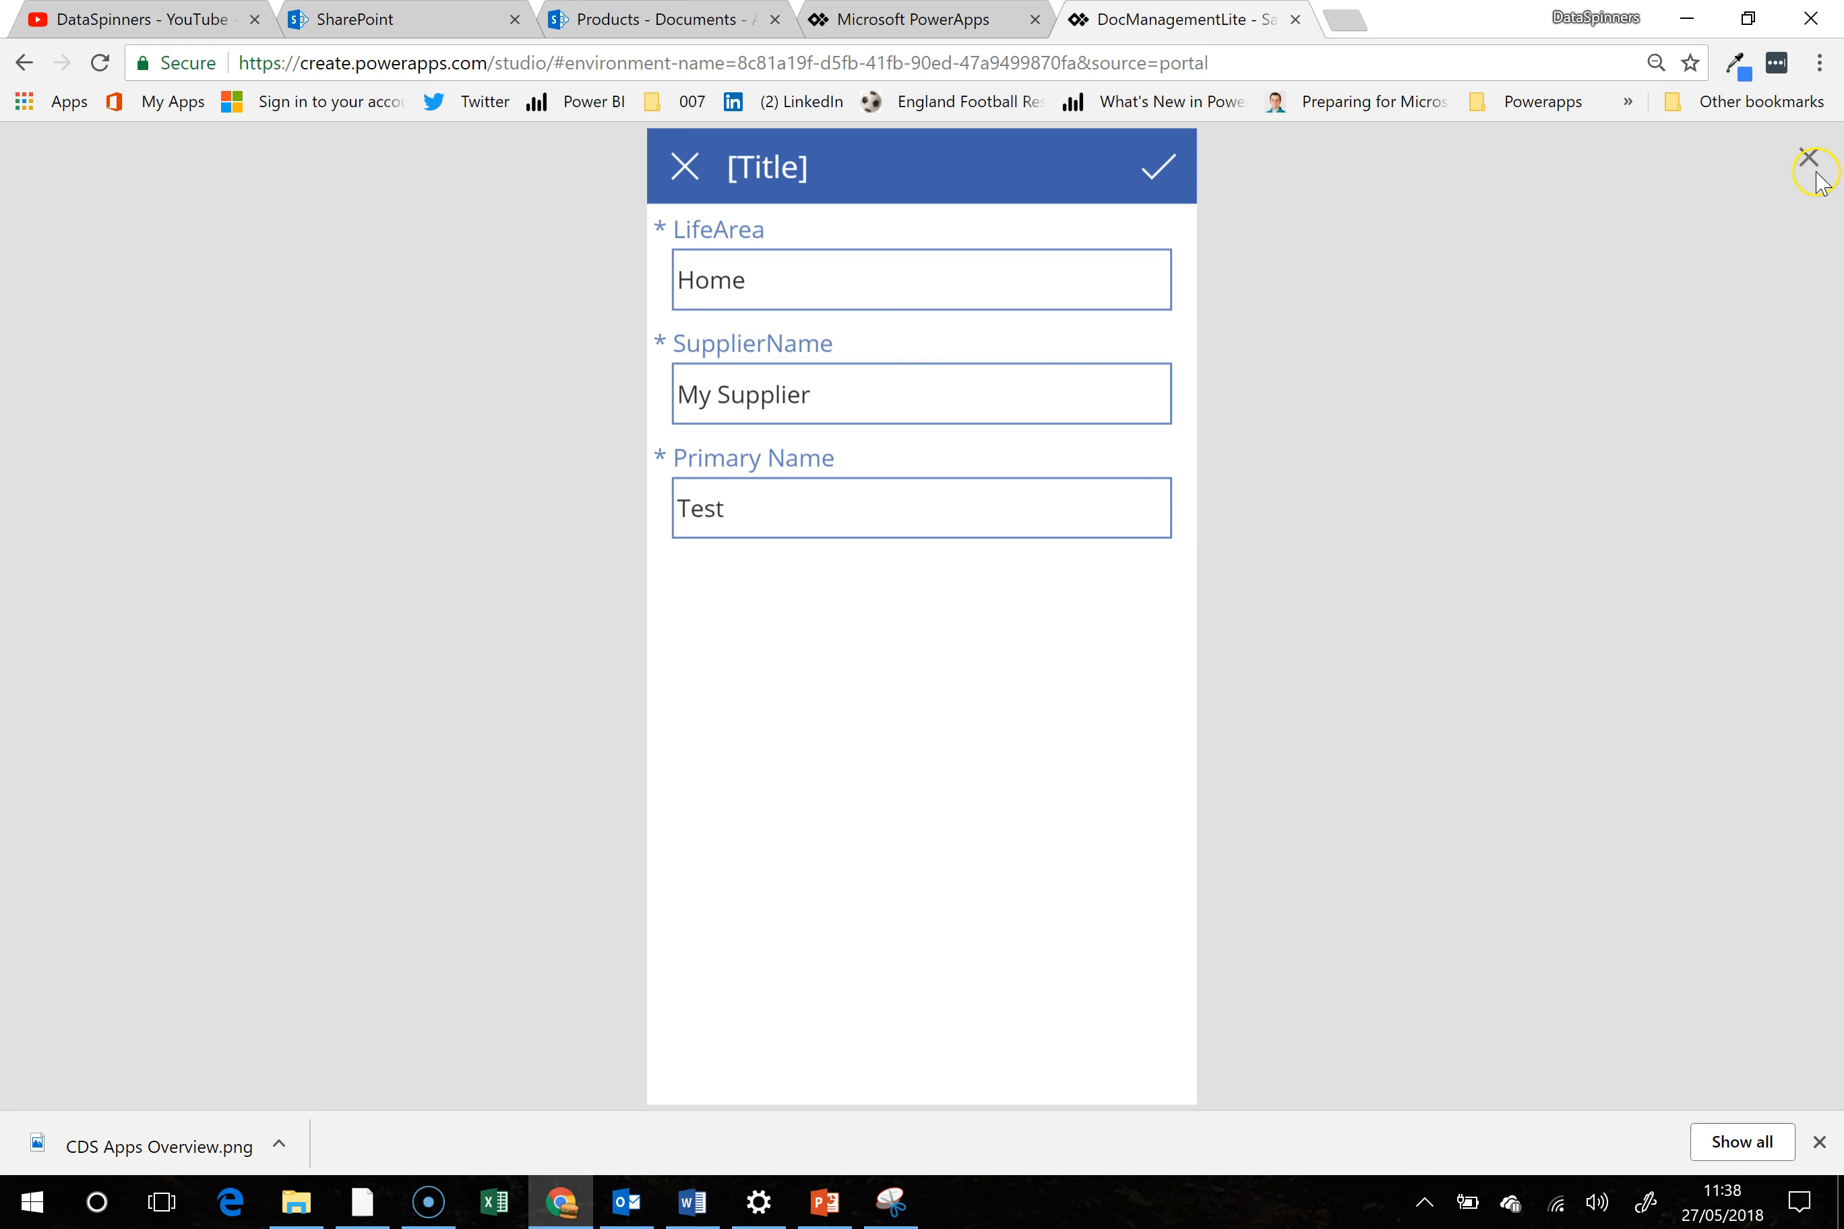
click(1795, 165)
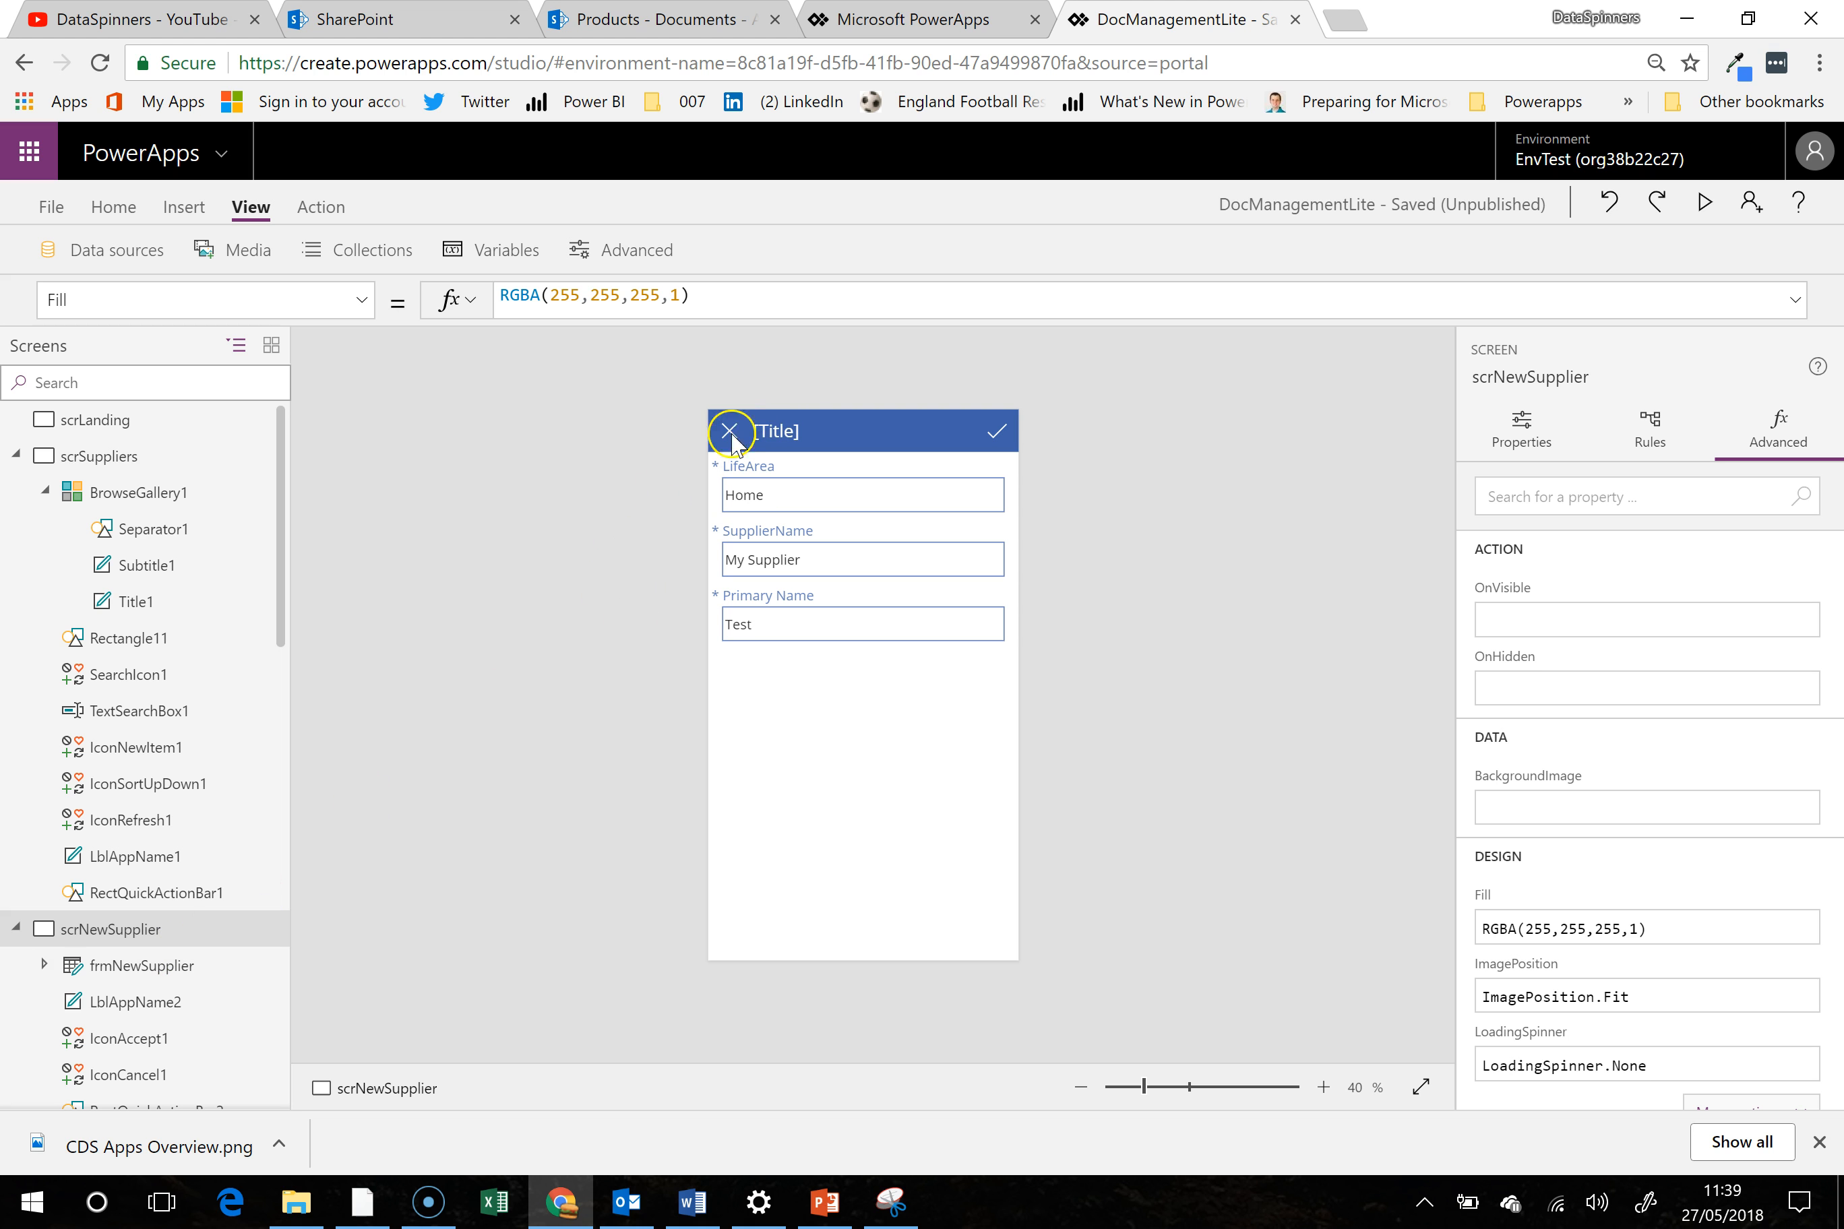
Inspect the accept icon's OnSelect formula on scrNewSupplier and the action properties of frmNewSupplier
click(810, 724)
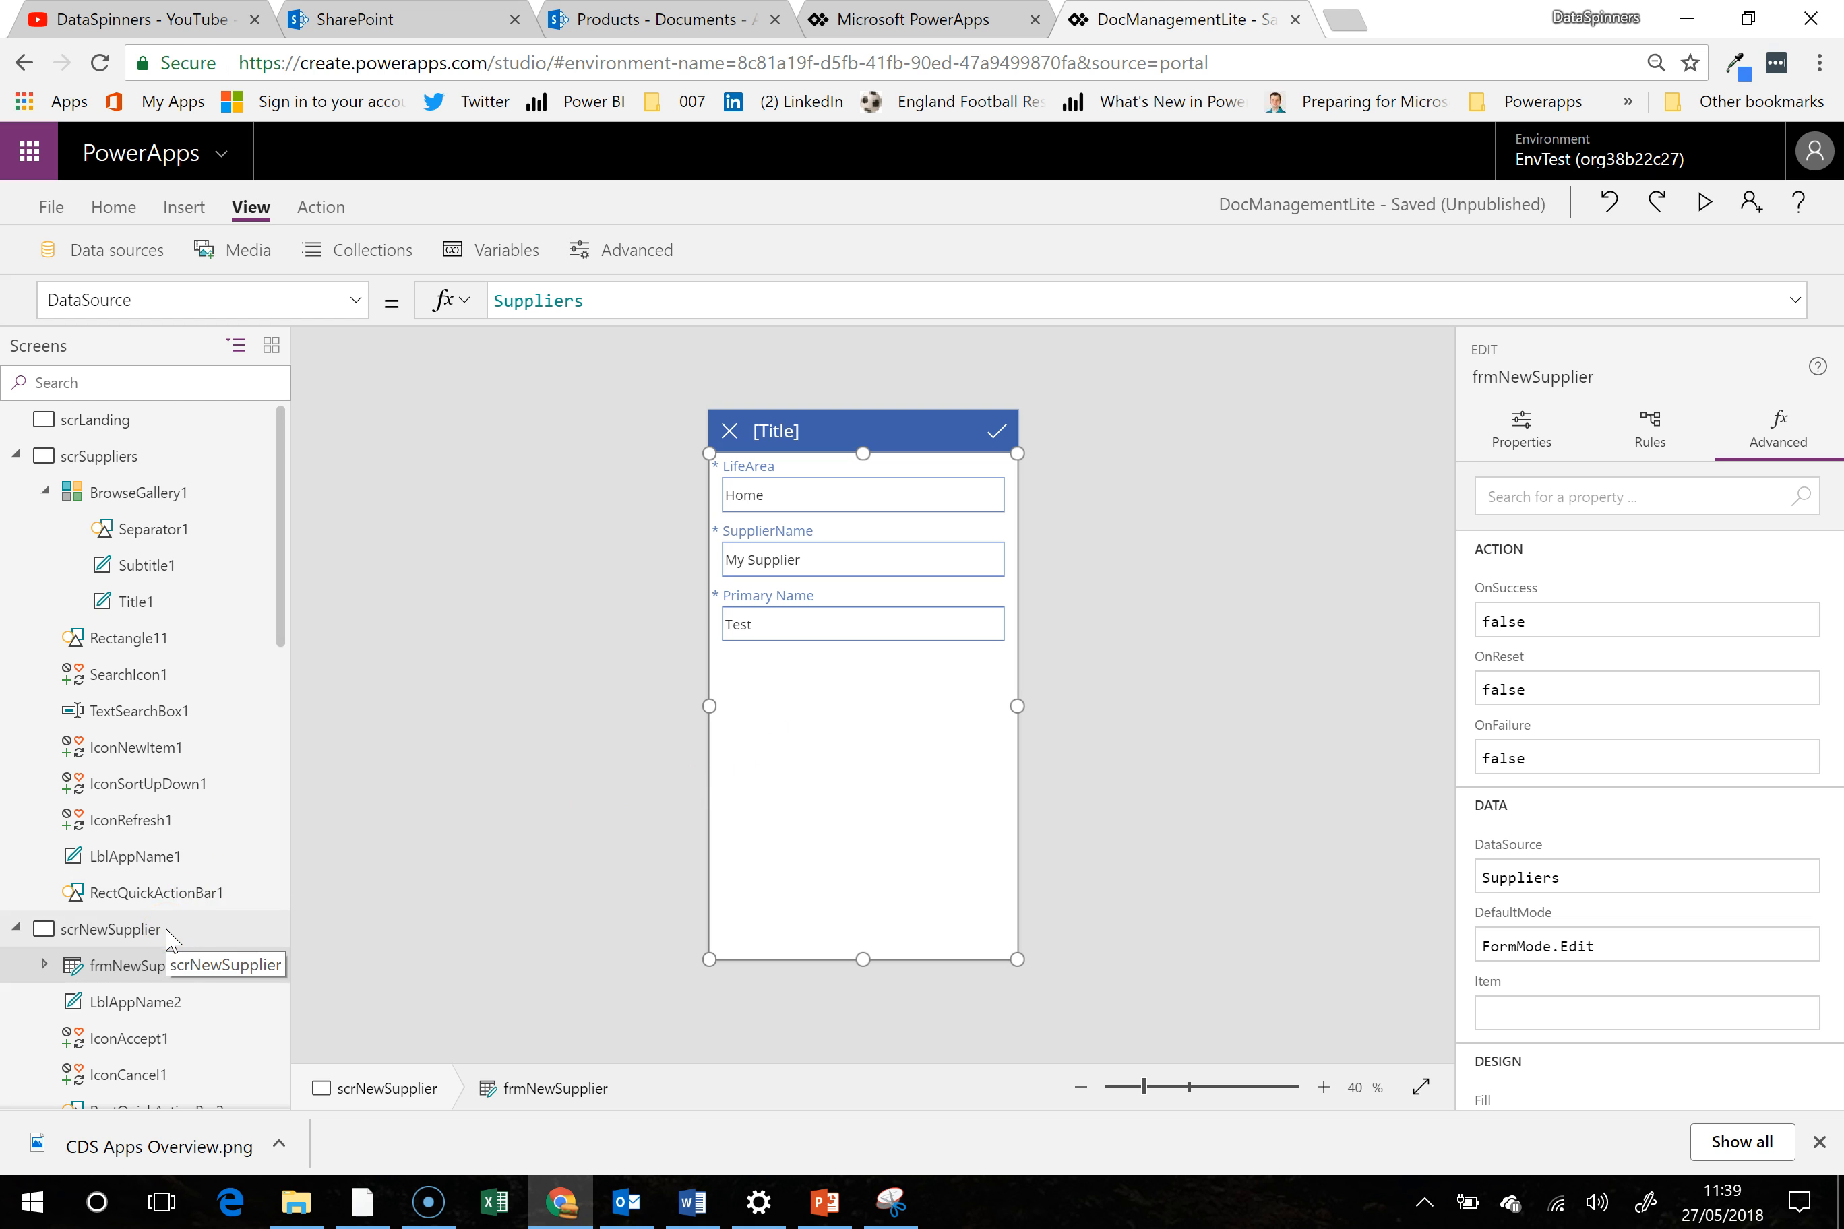
click(995, 434)
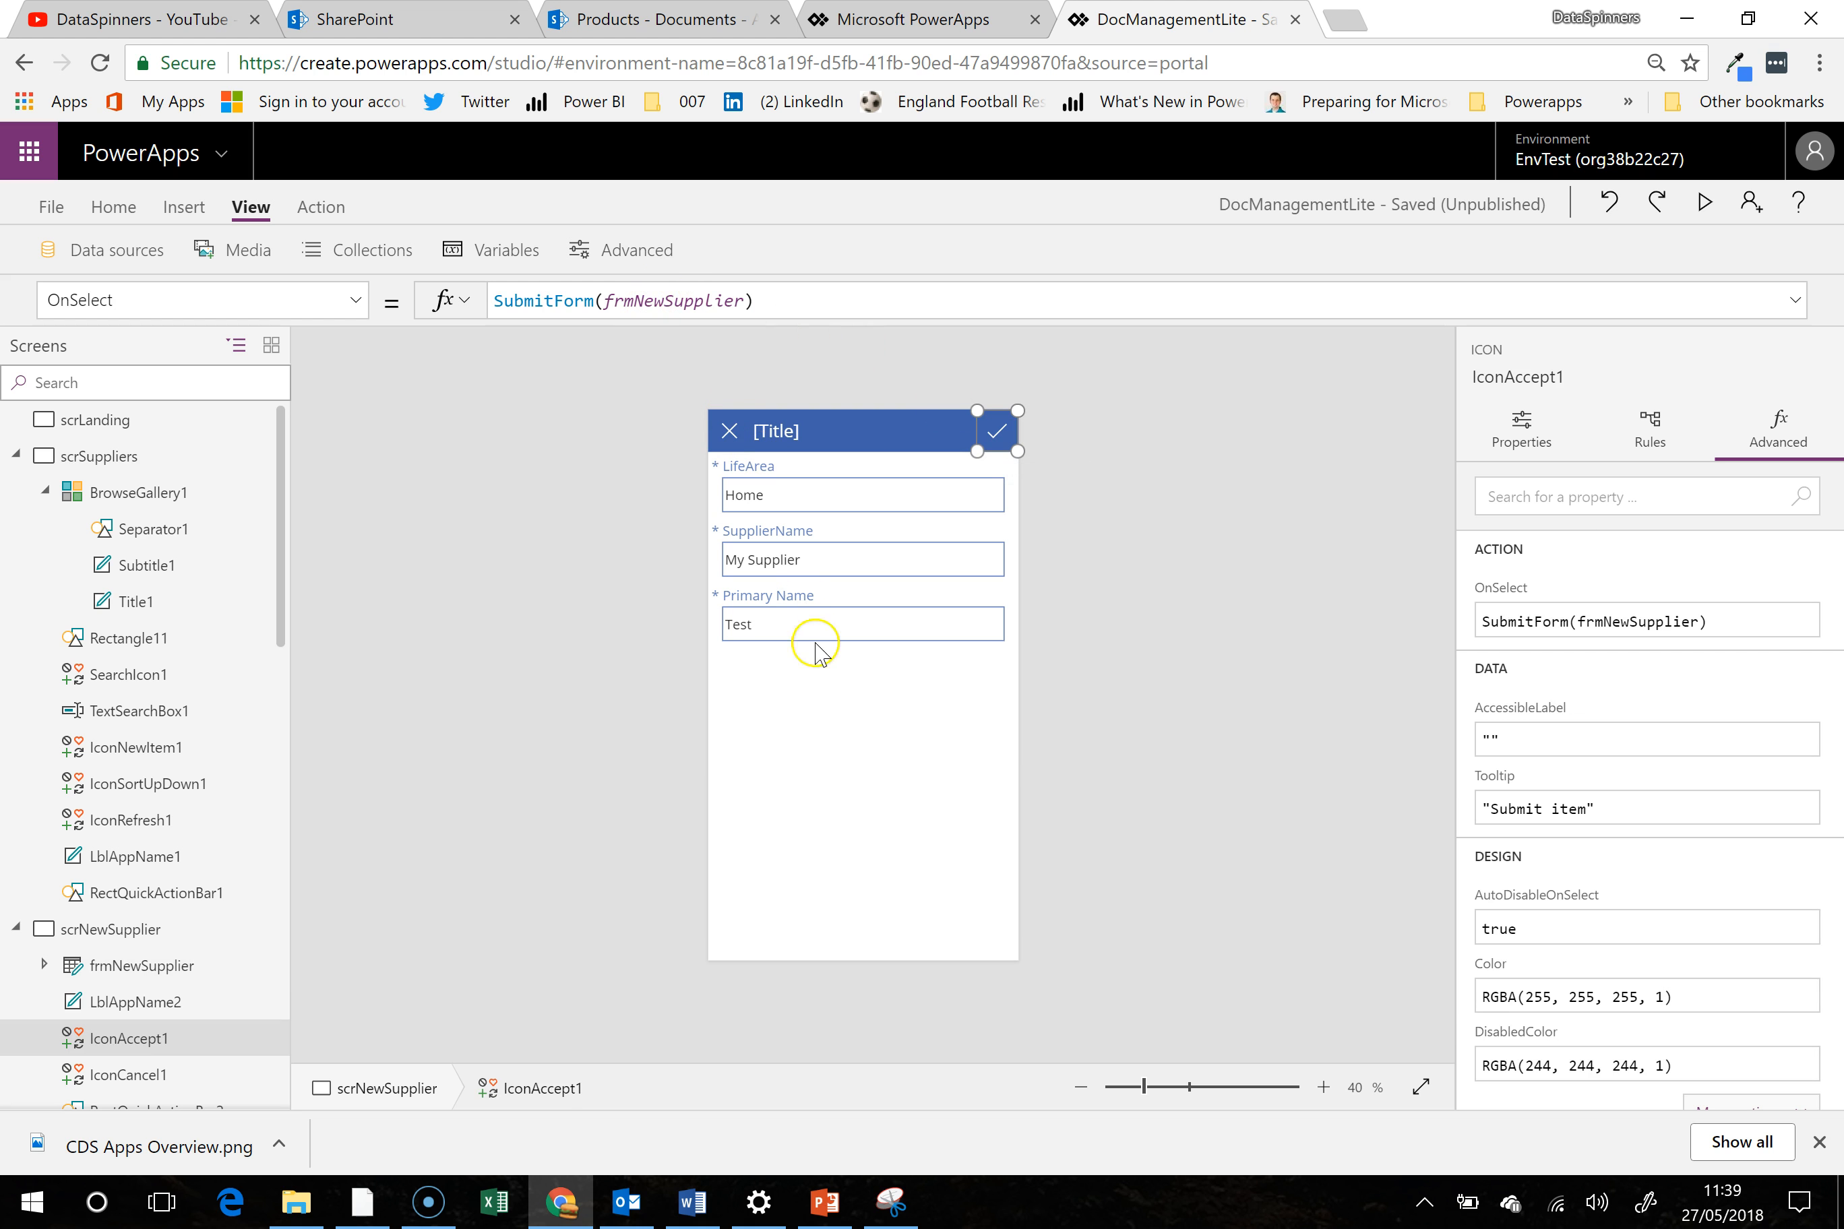
click(832, 728)
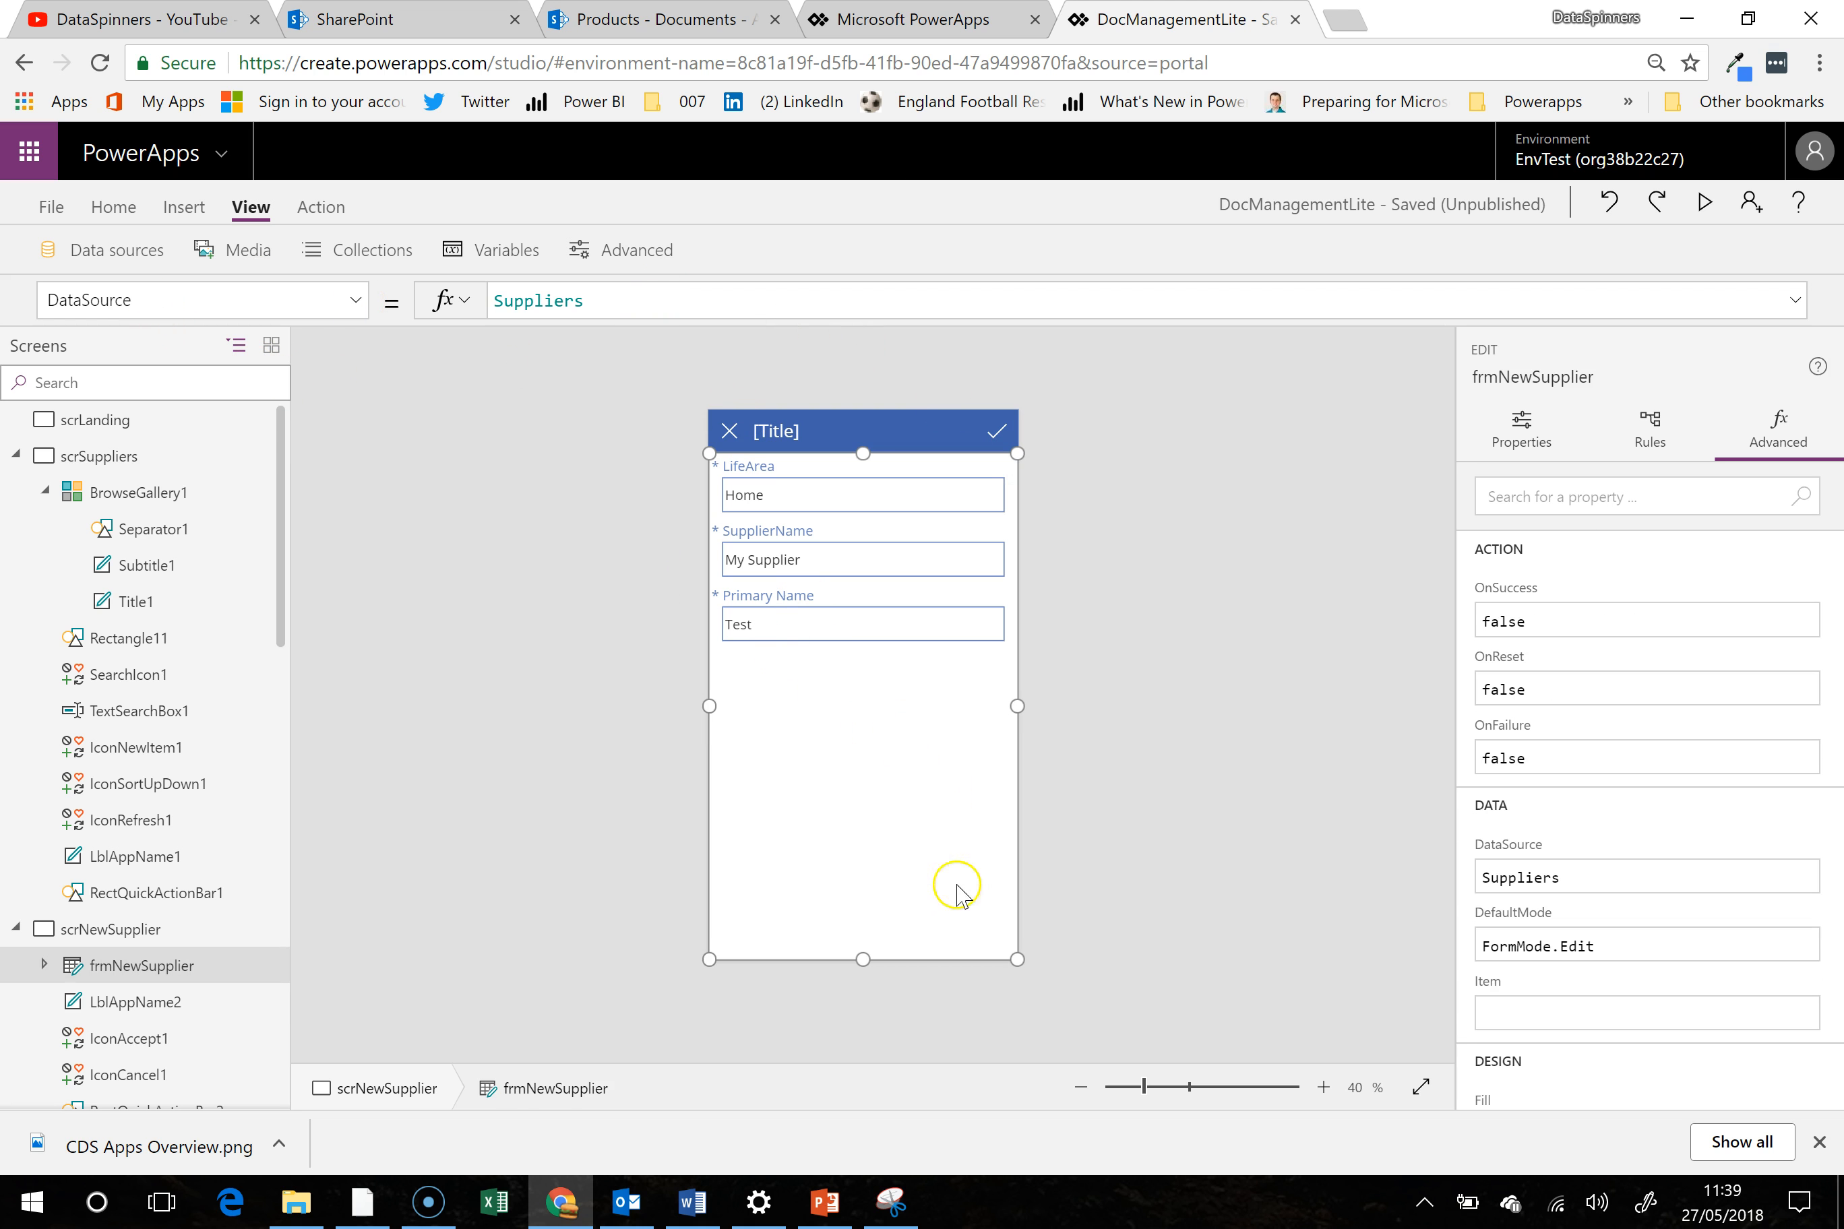
Set the OnSuccess property of frmNewSupplier to Back()
click(210, 301)
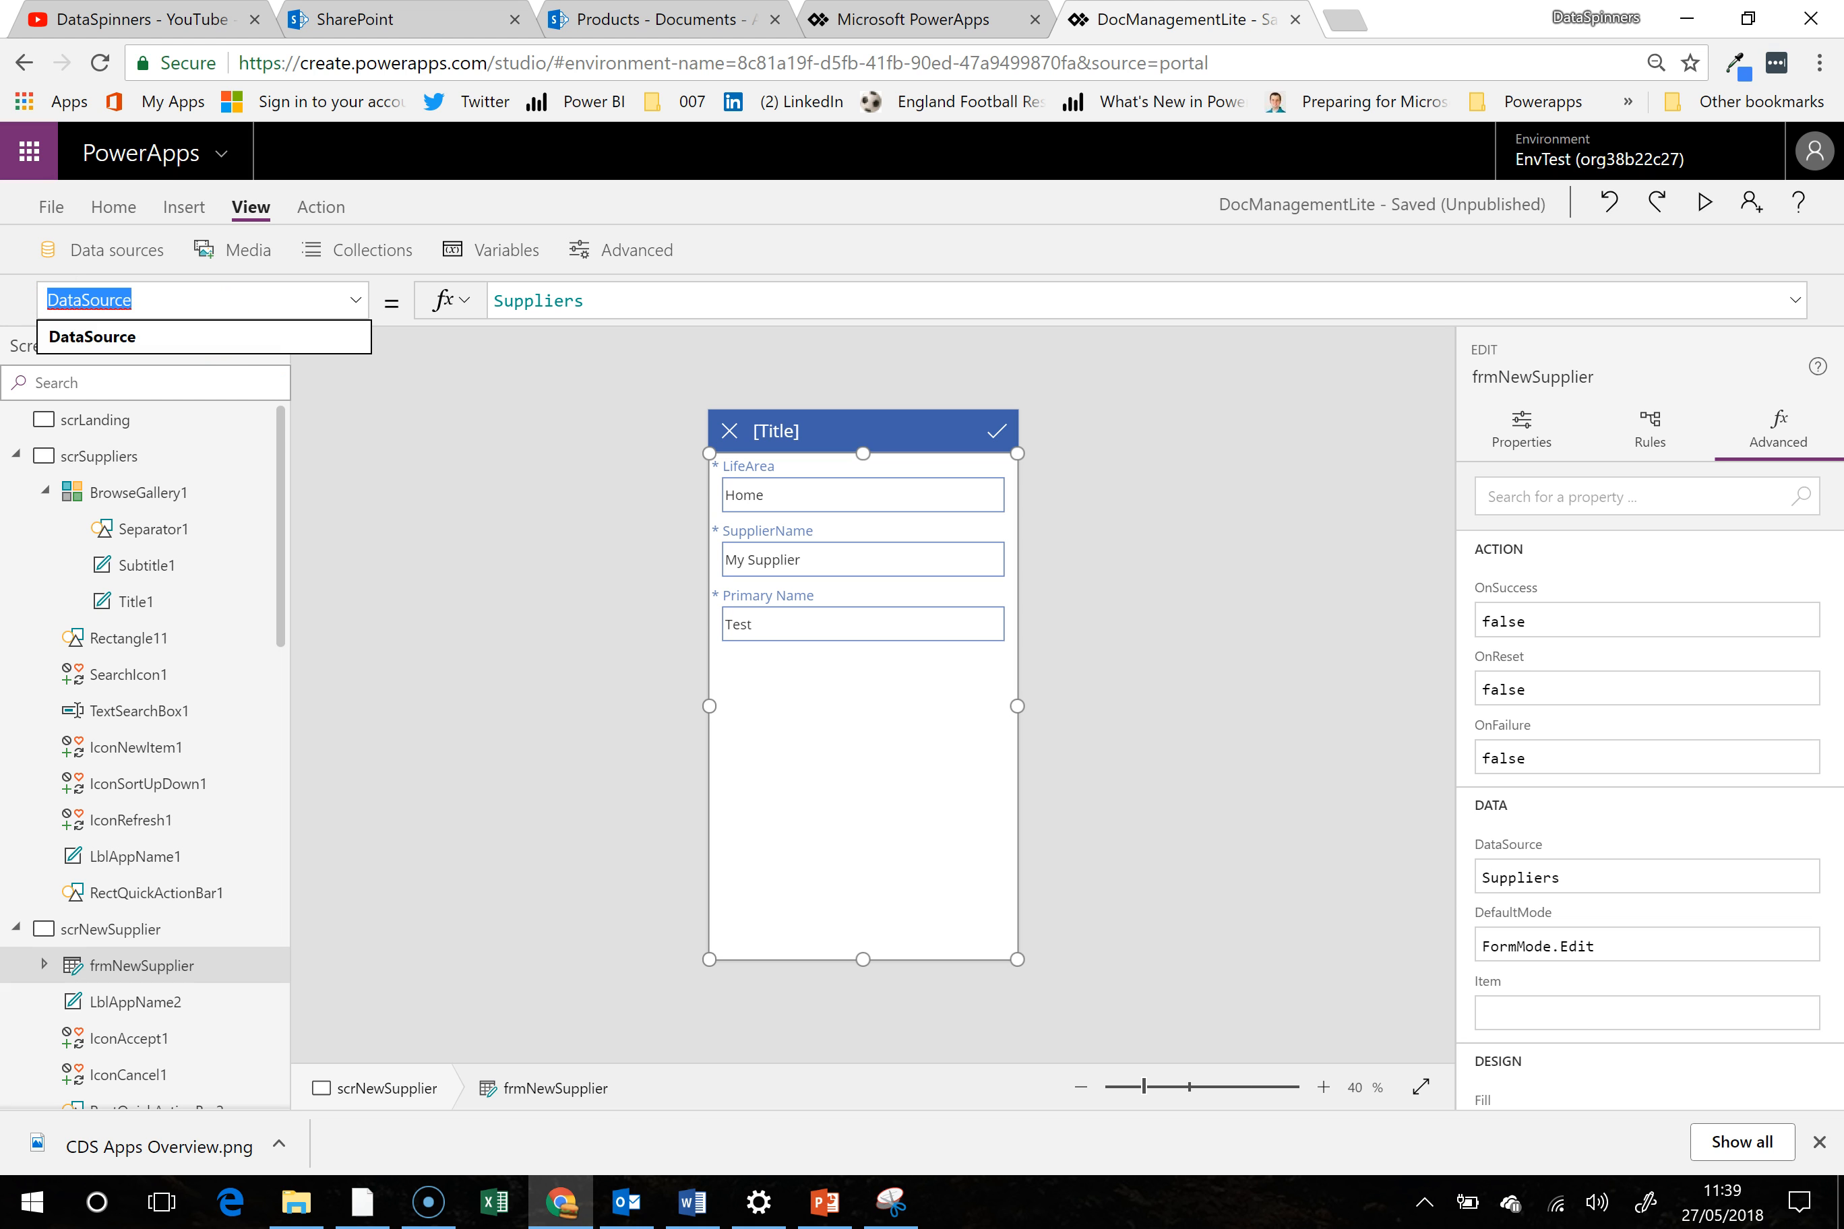
text(OnSu)
key(Return)
click(569, 302)
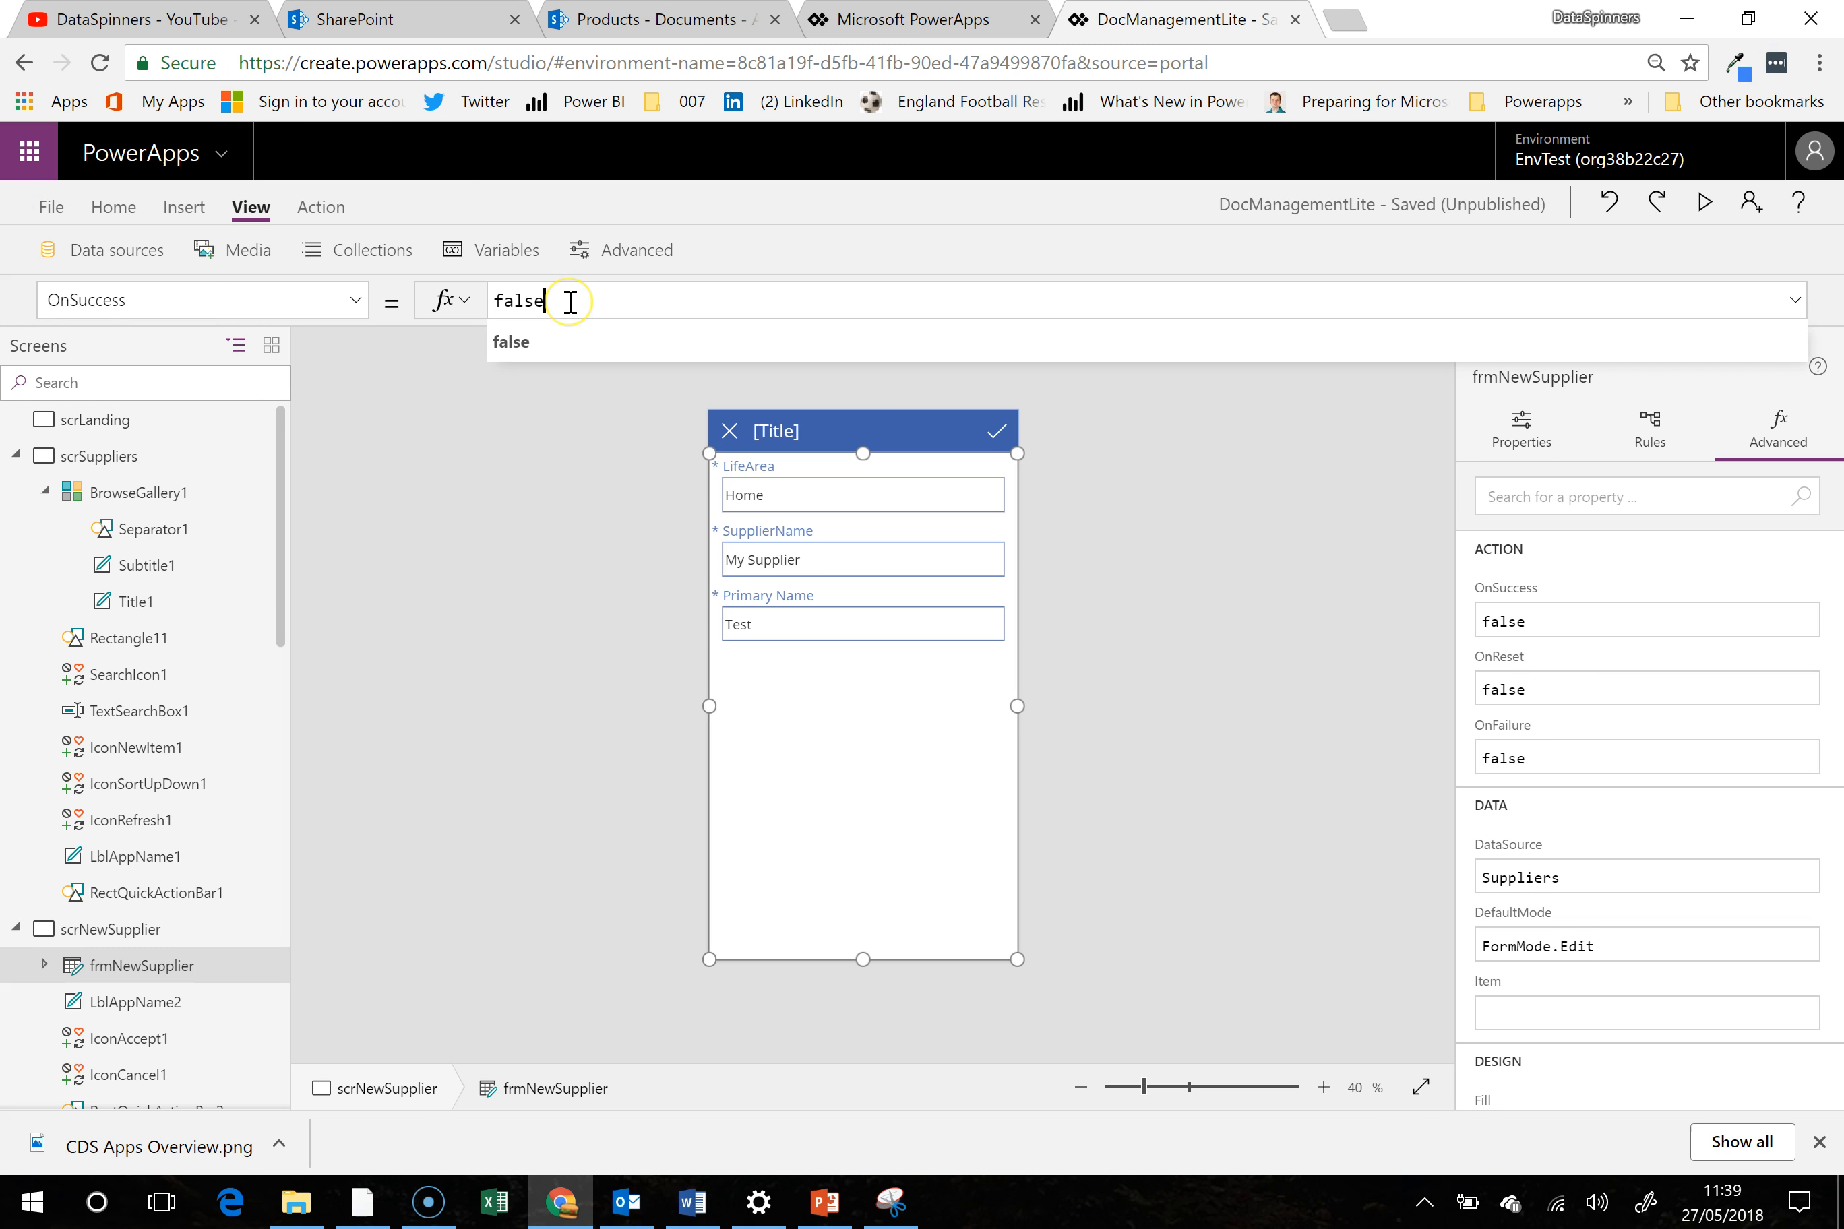
drag(570, 302, 447, 304)
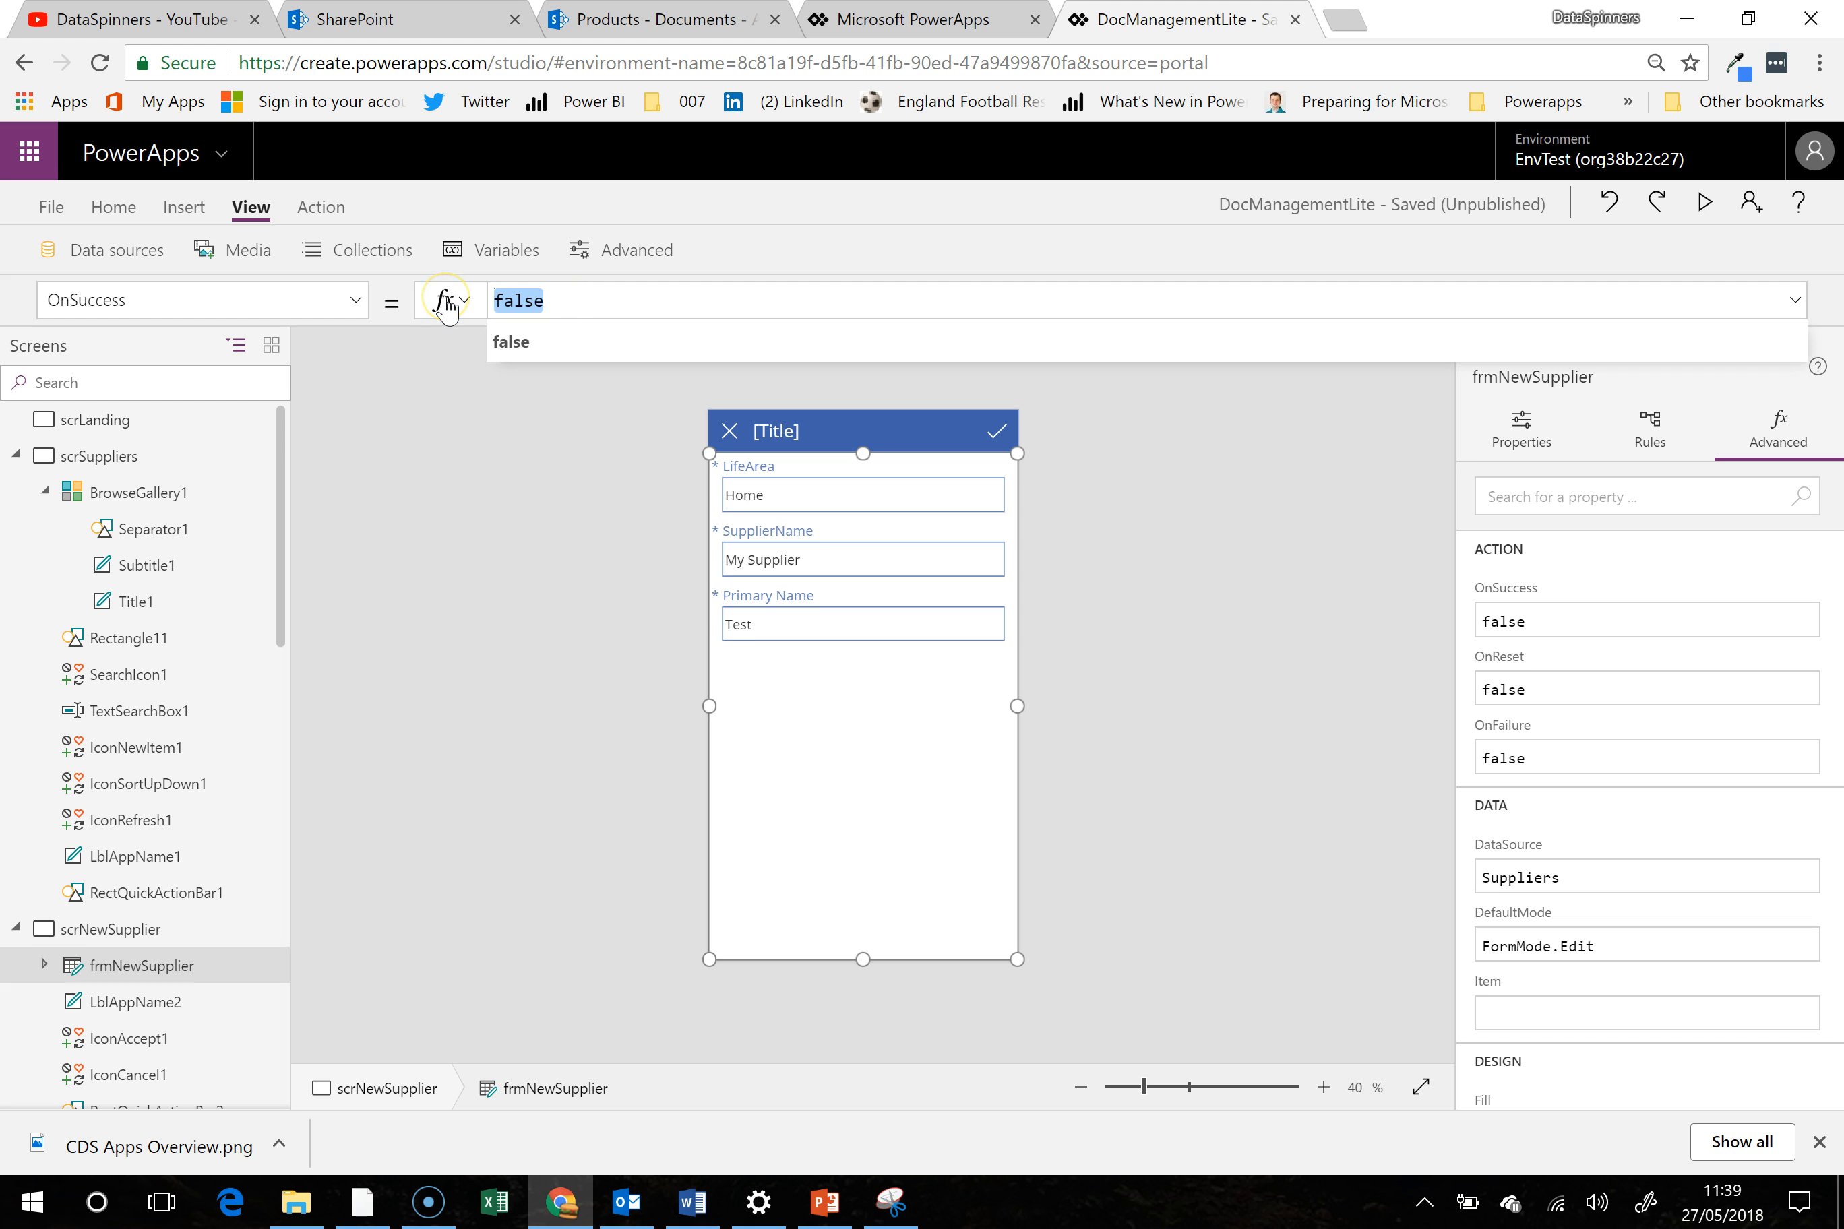
text(back)
key(Tab)
Append ResetForm(frmNewSupplier) to the form's OnSuccess formula, separated by a semicolon
click(630, 298)
text(;rese)
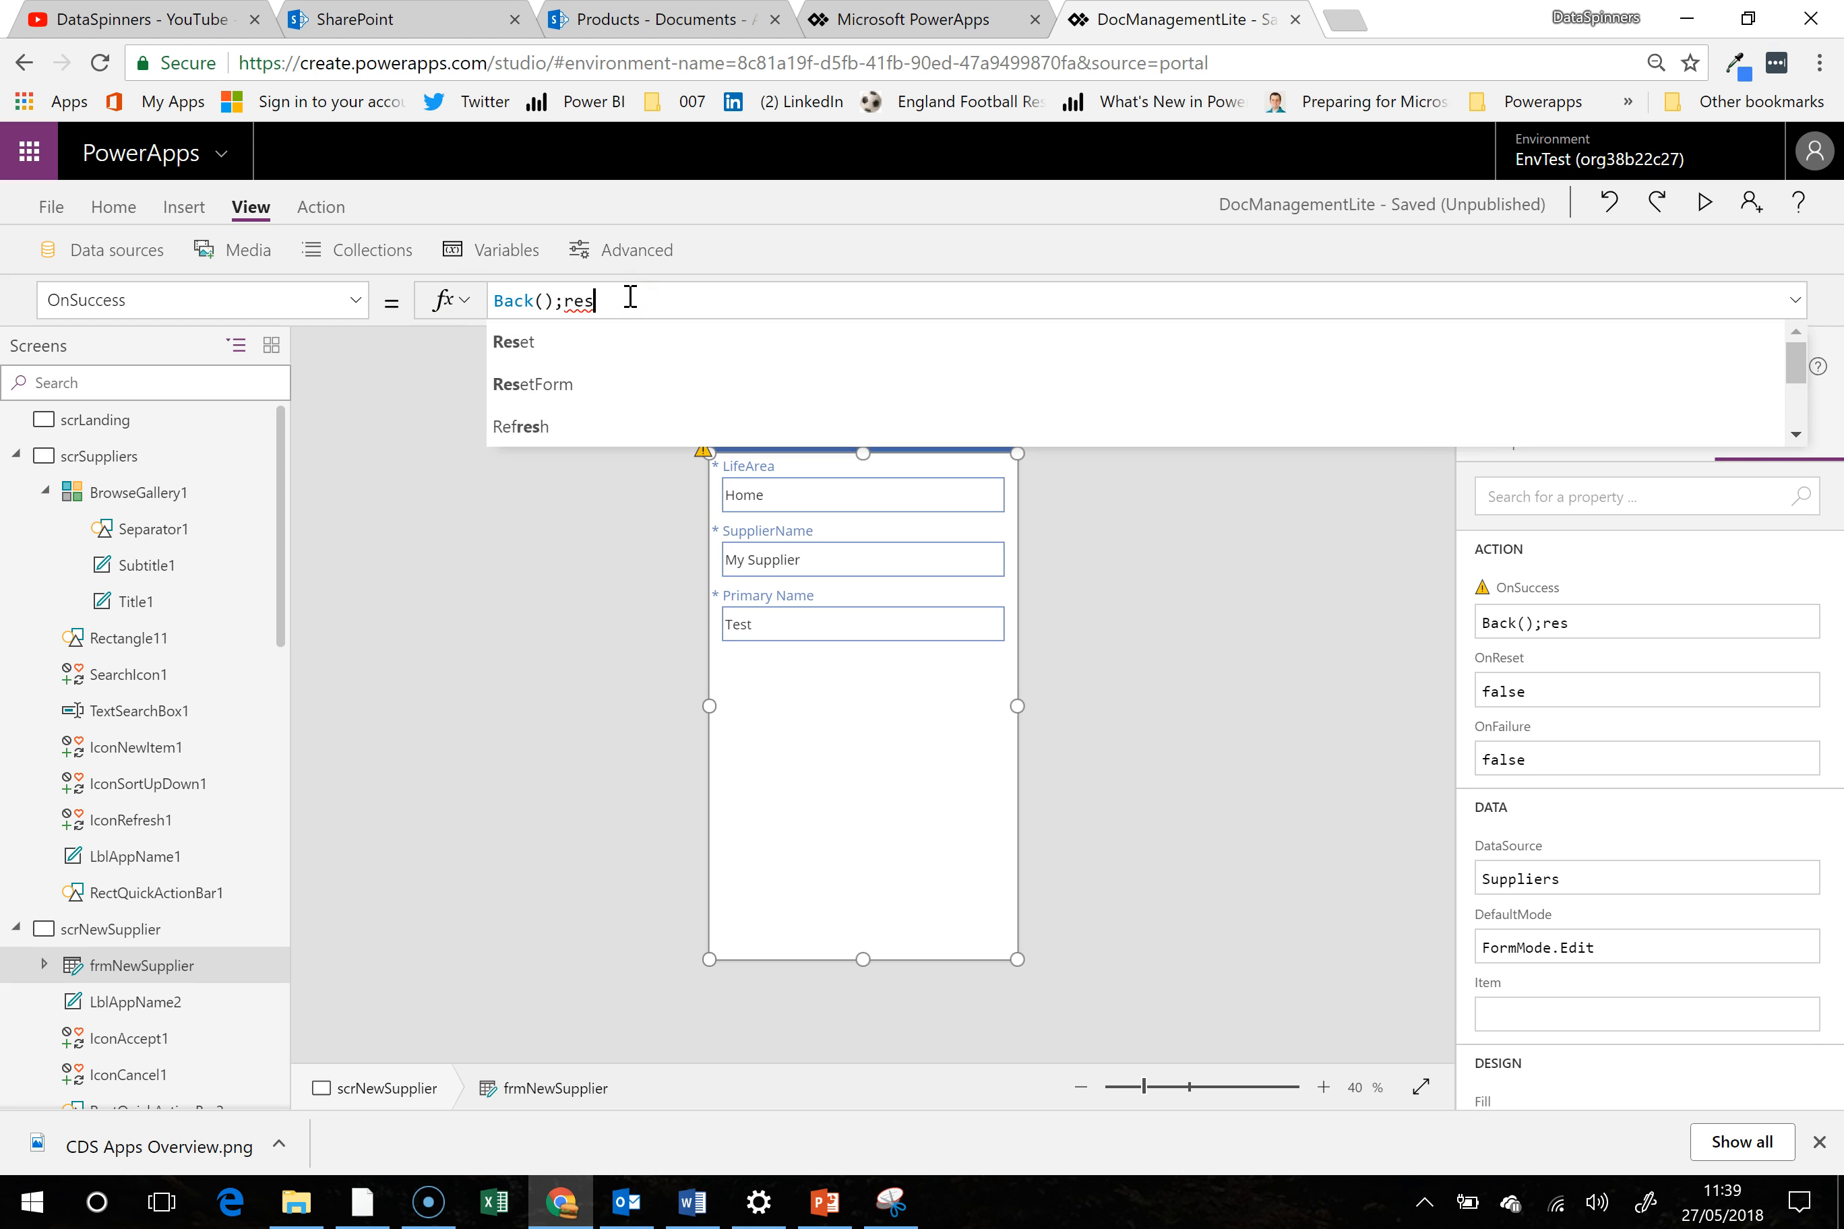
key(Down)
key(Down)
key(Tab)
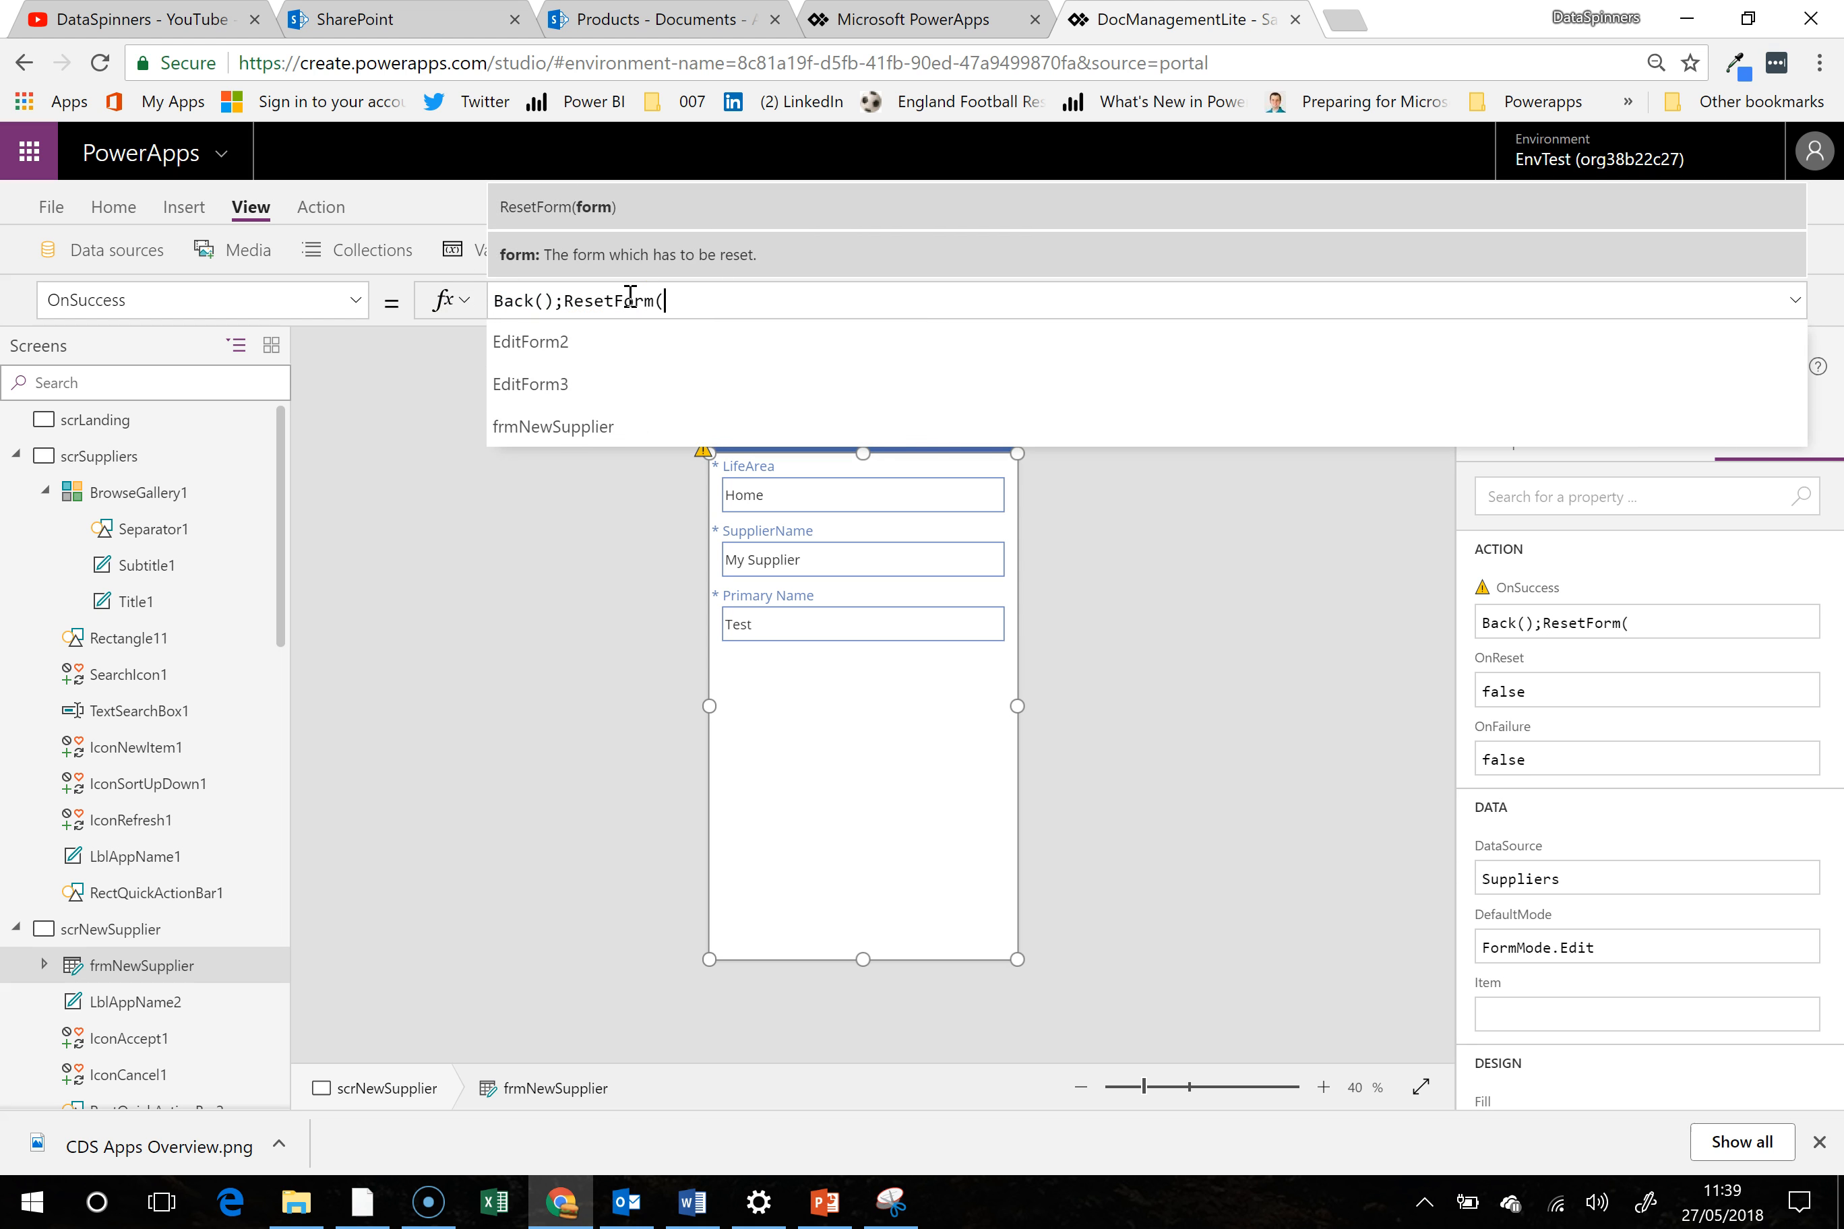
key(Down)
key(Down)
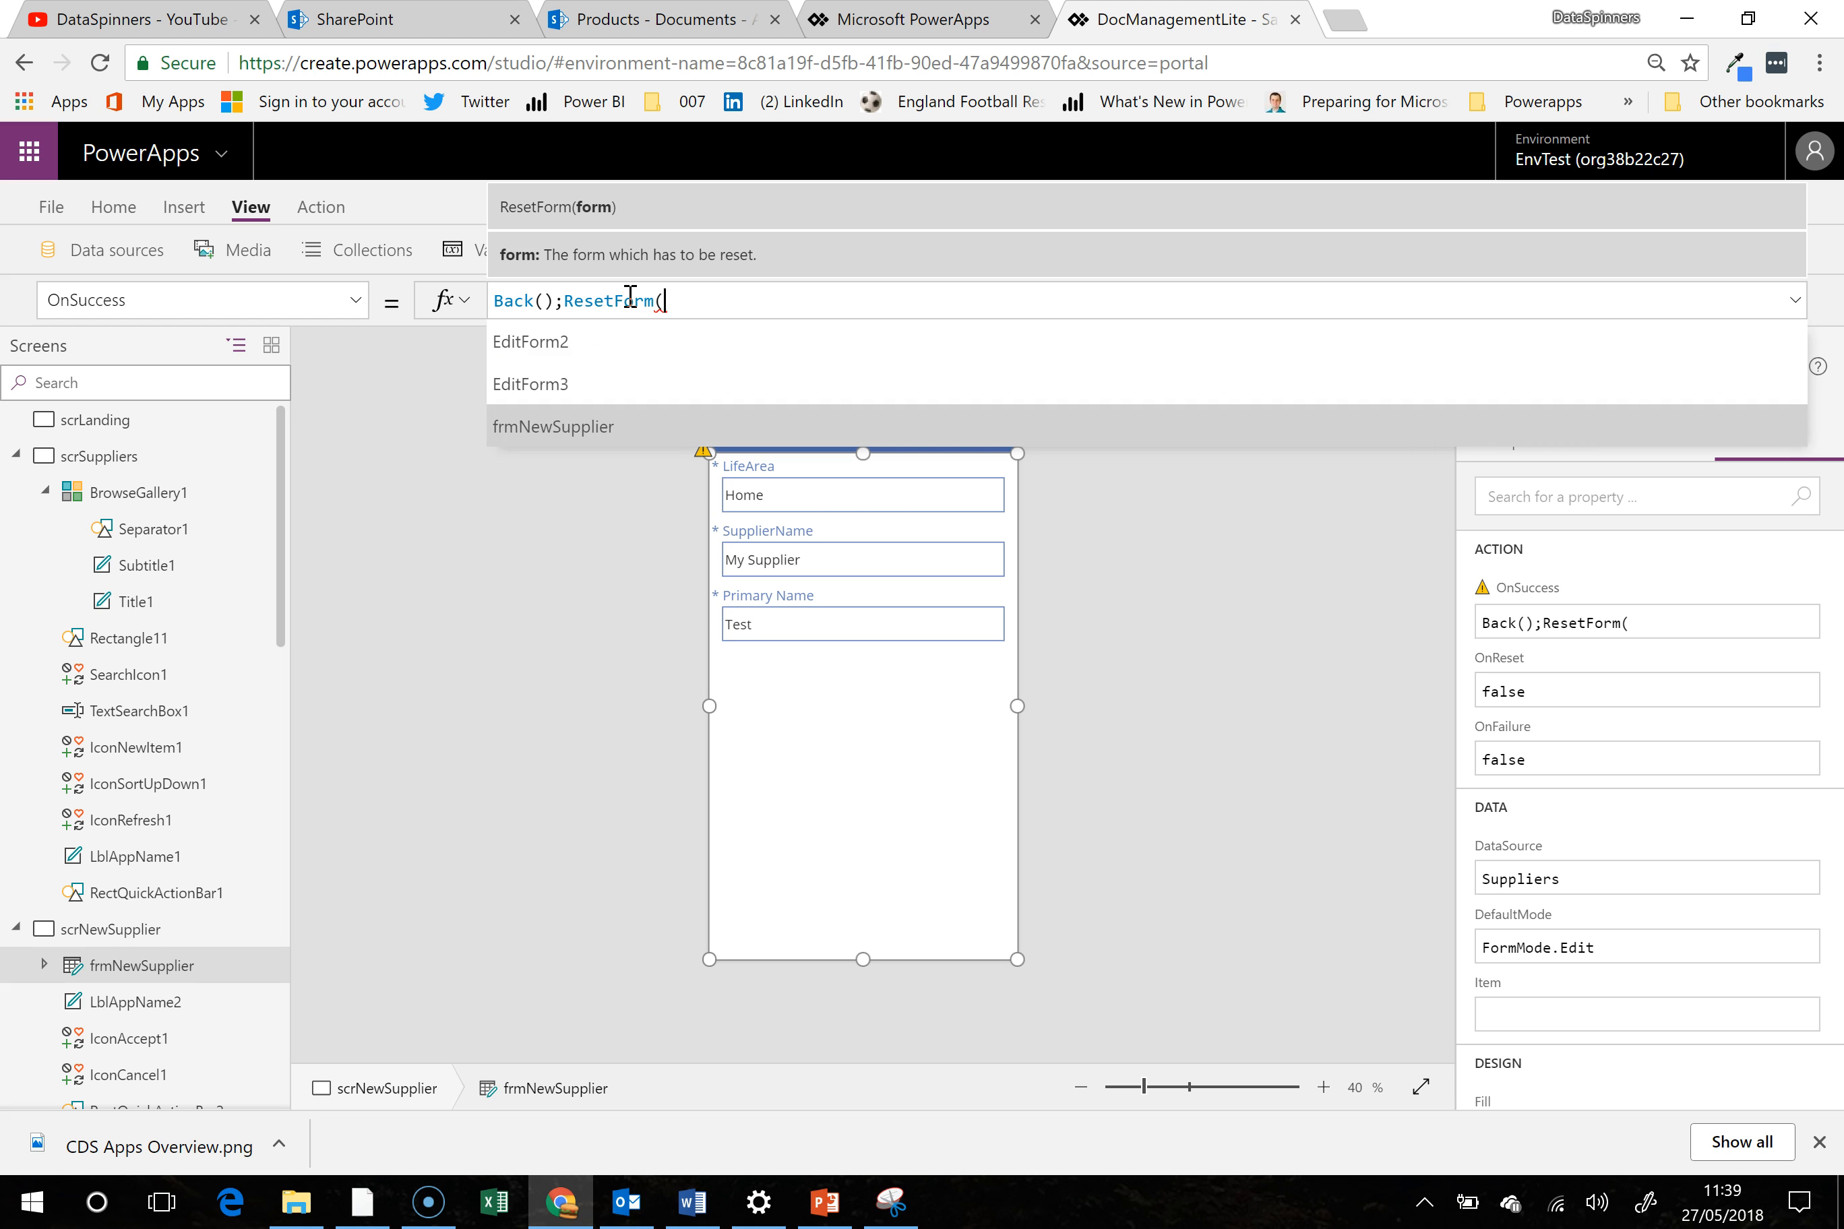
key(Tab)
text())
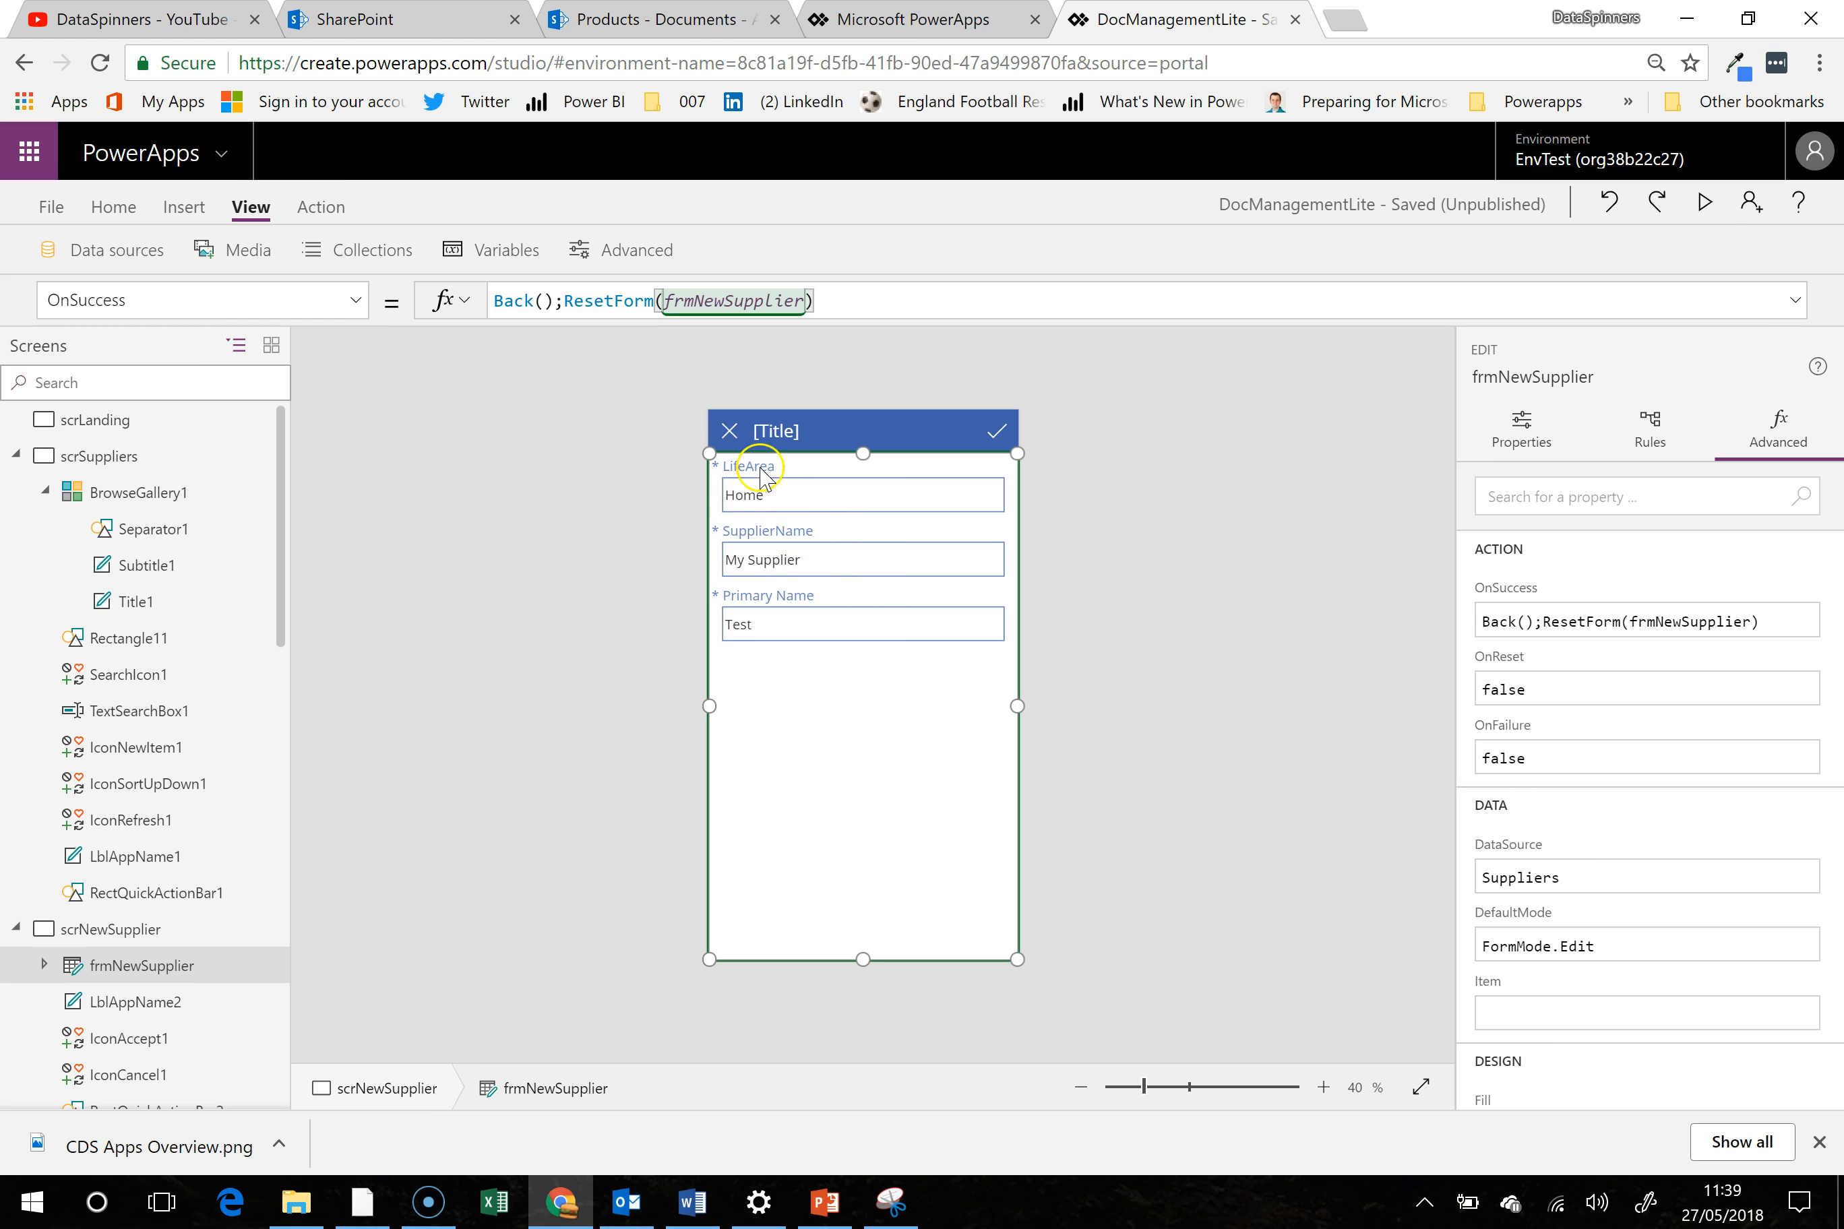
click(868, 700)
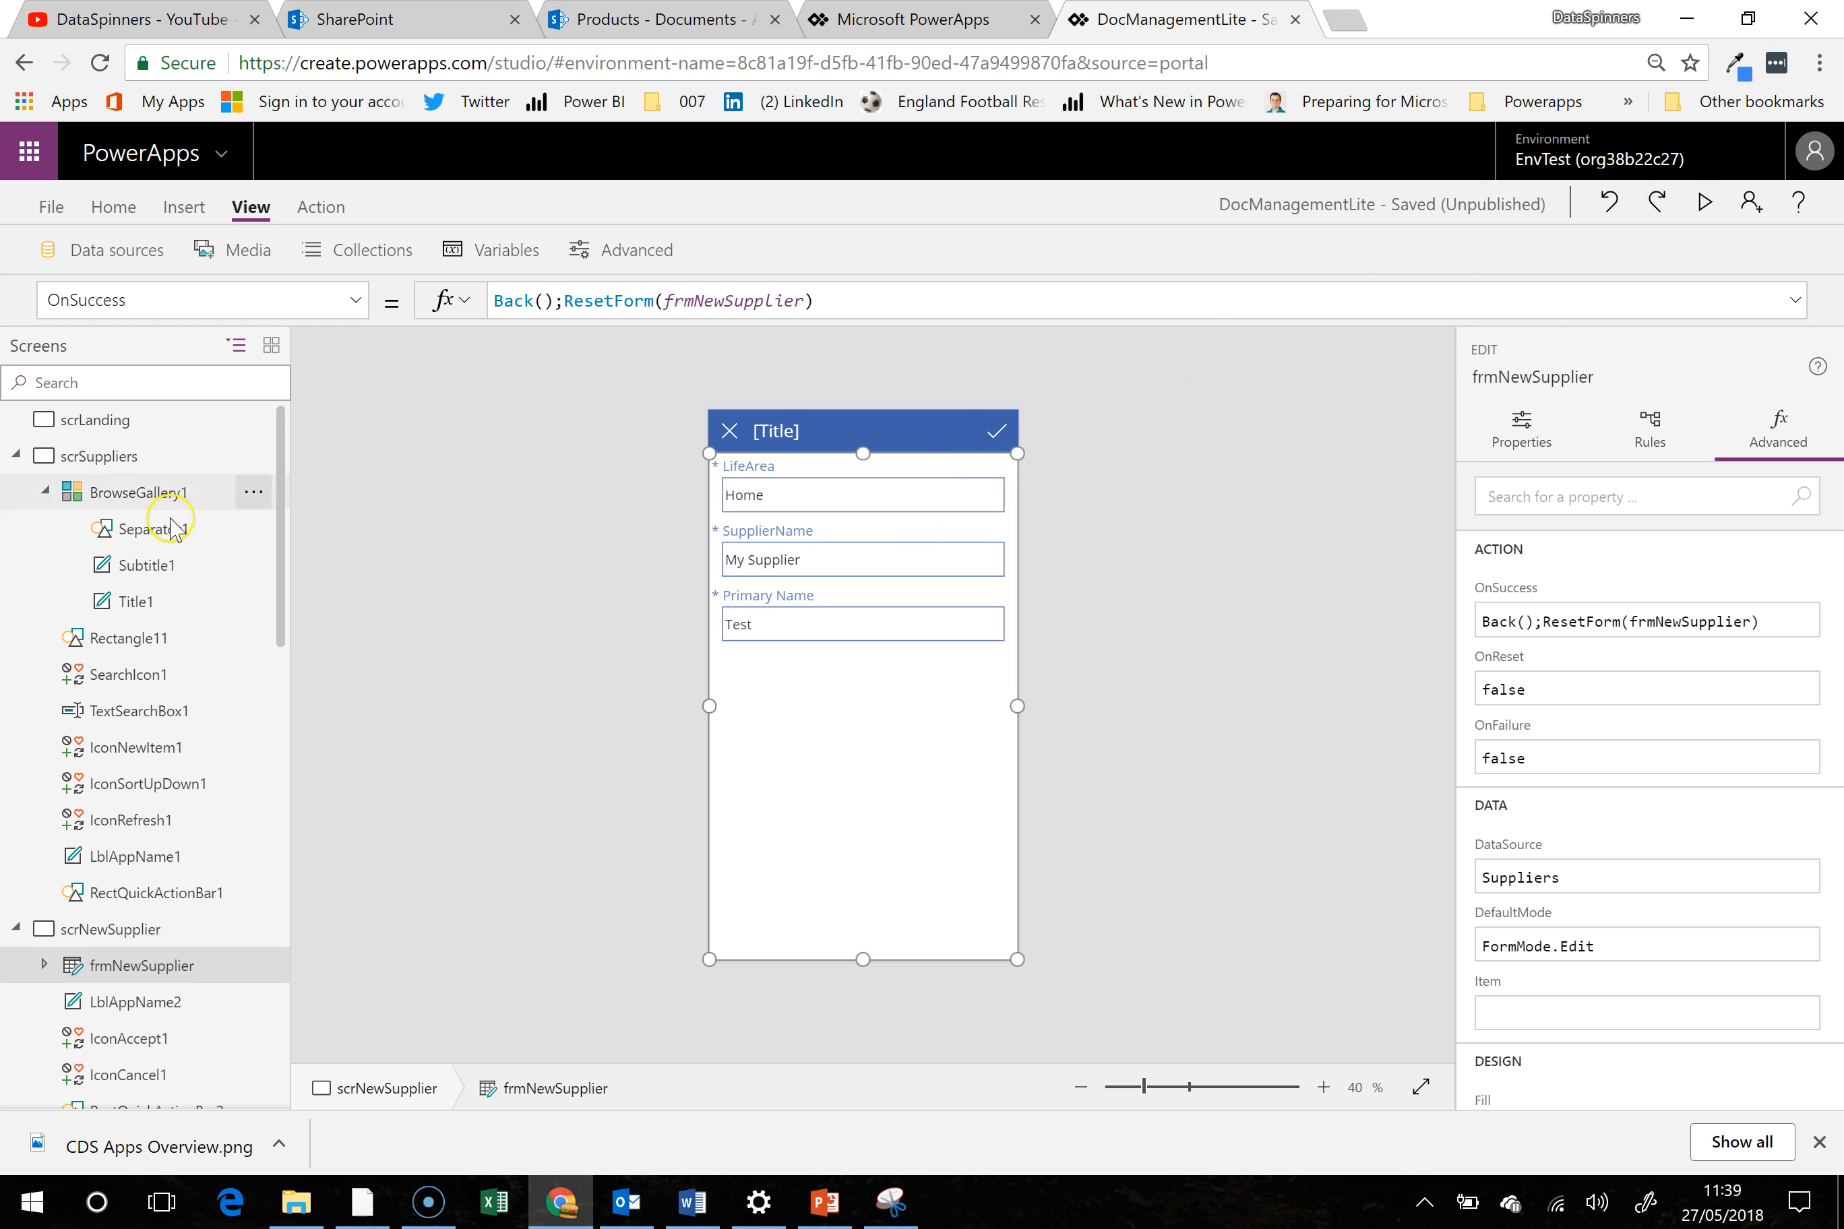
Preview the app from scrSuppliers, open the new supplier form, and replace the LifeArea value with Home
click(176, 464)
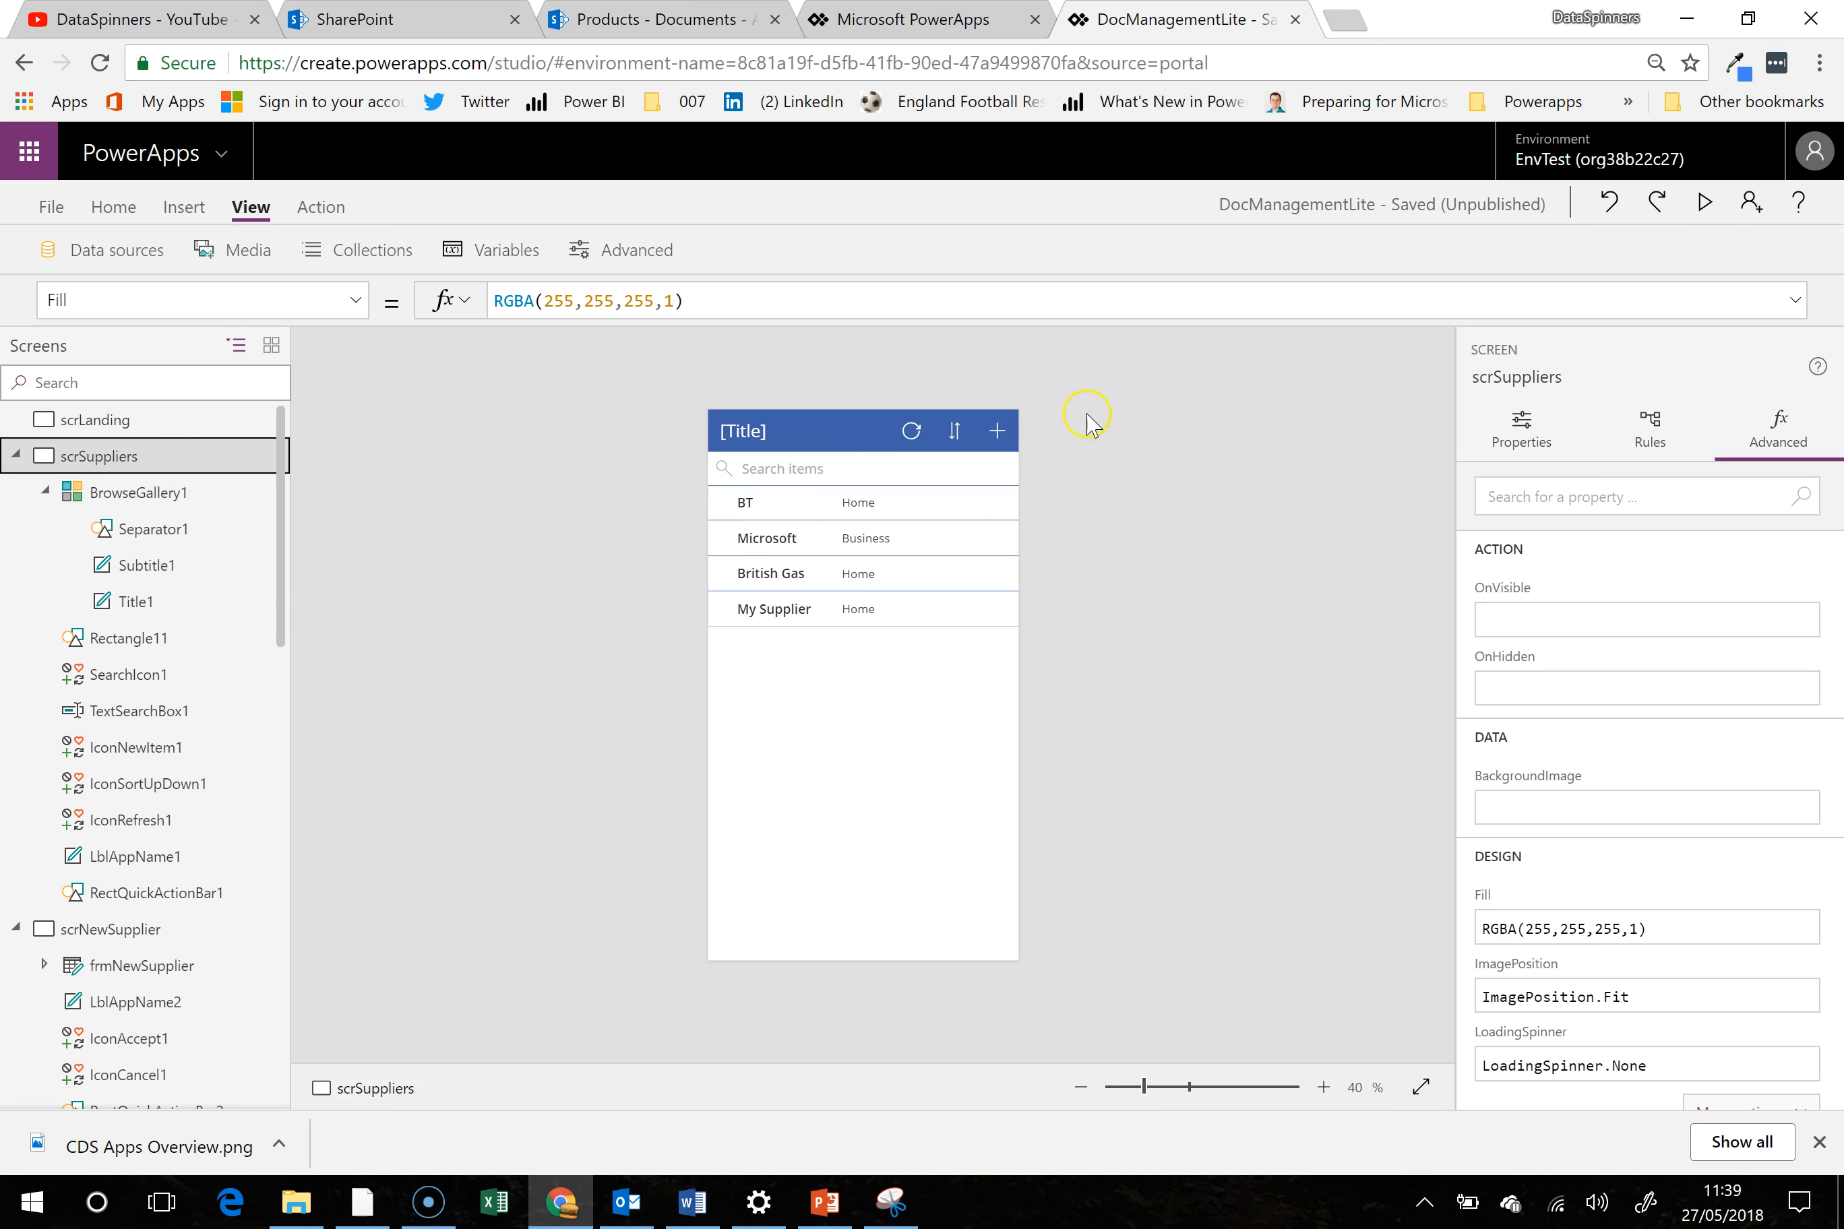
click(1702, 203)
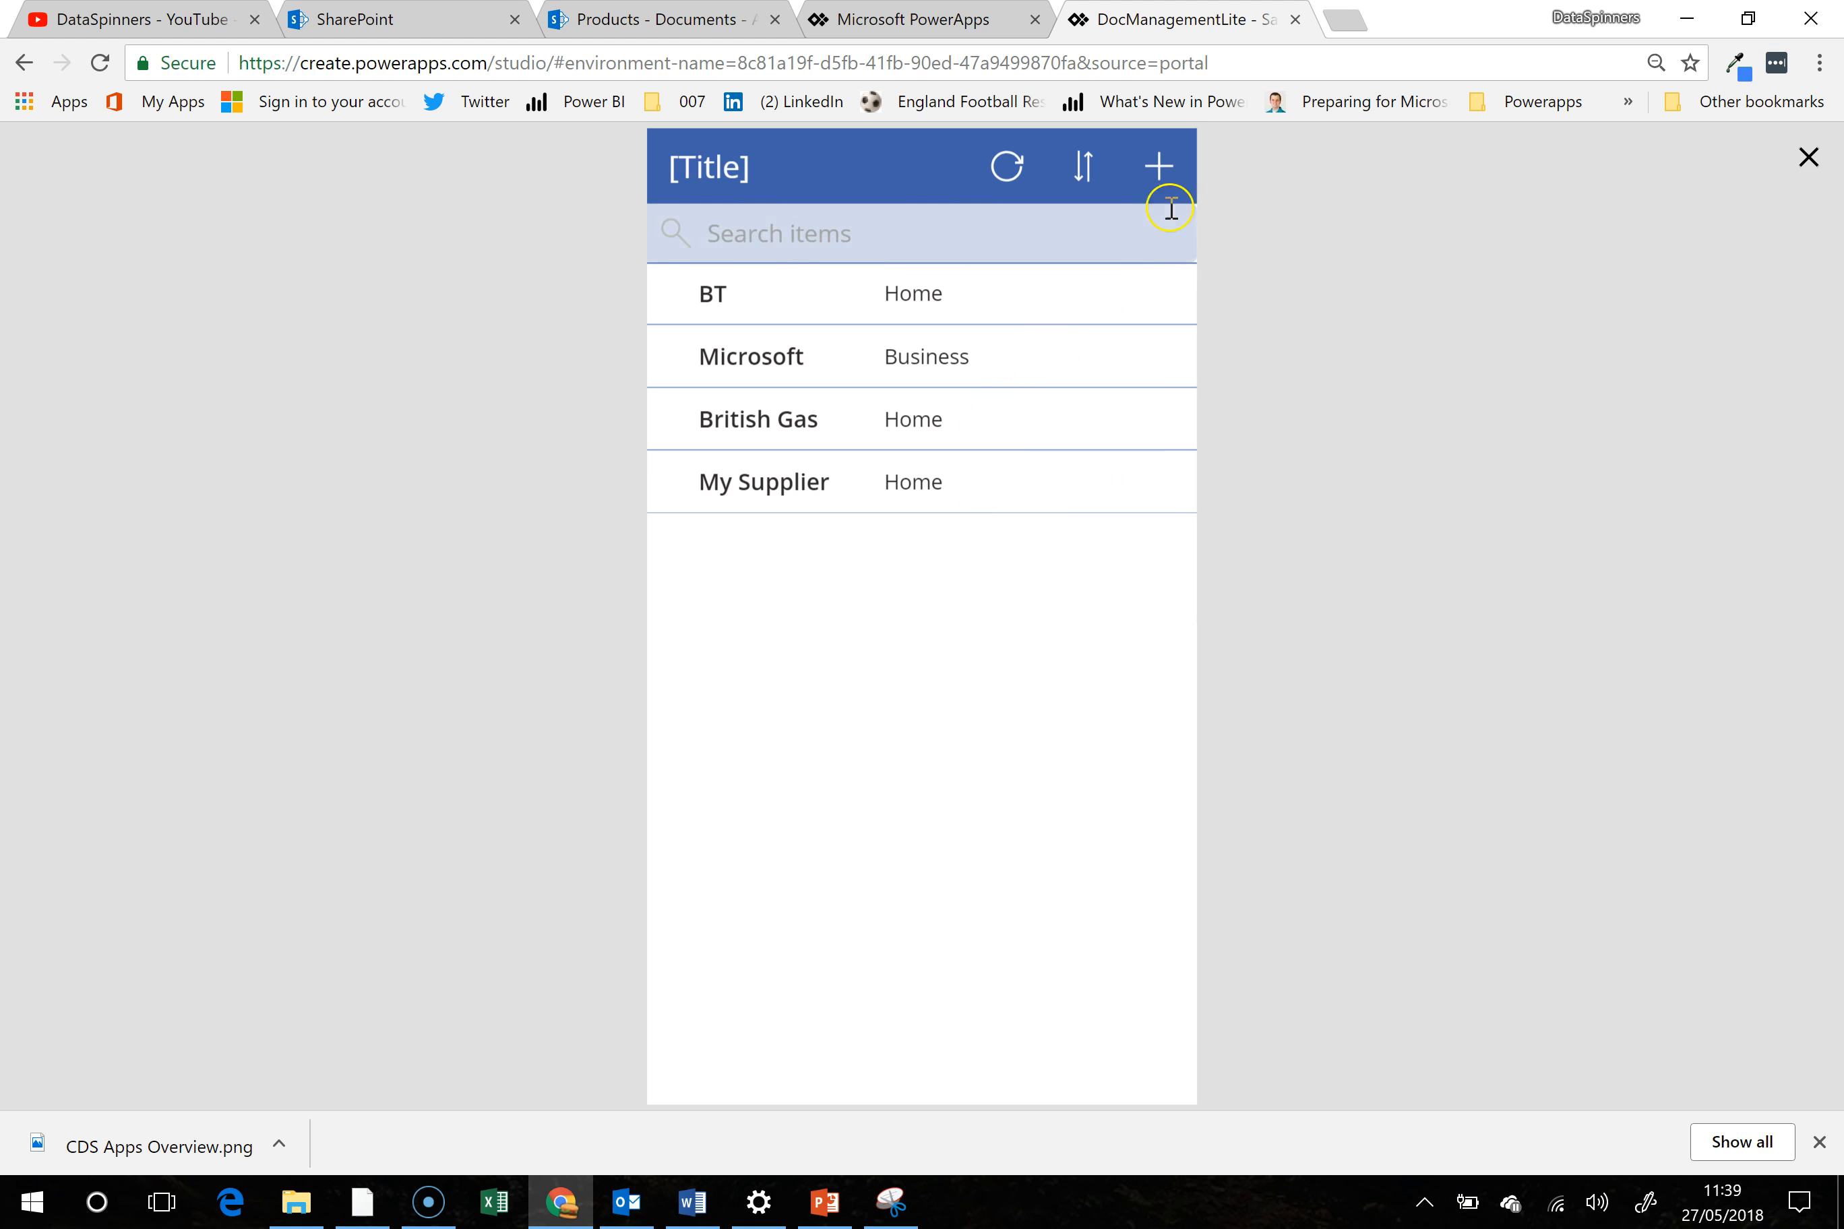
click(856, 476)
drag(806, 292, 627, 295)
key(BackSpace)
key(BackSpace)
key(BackSpace)
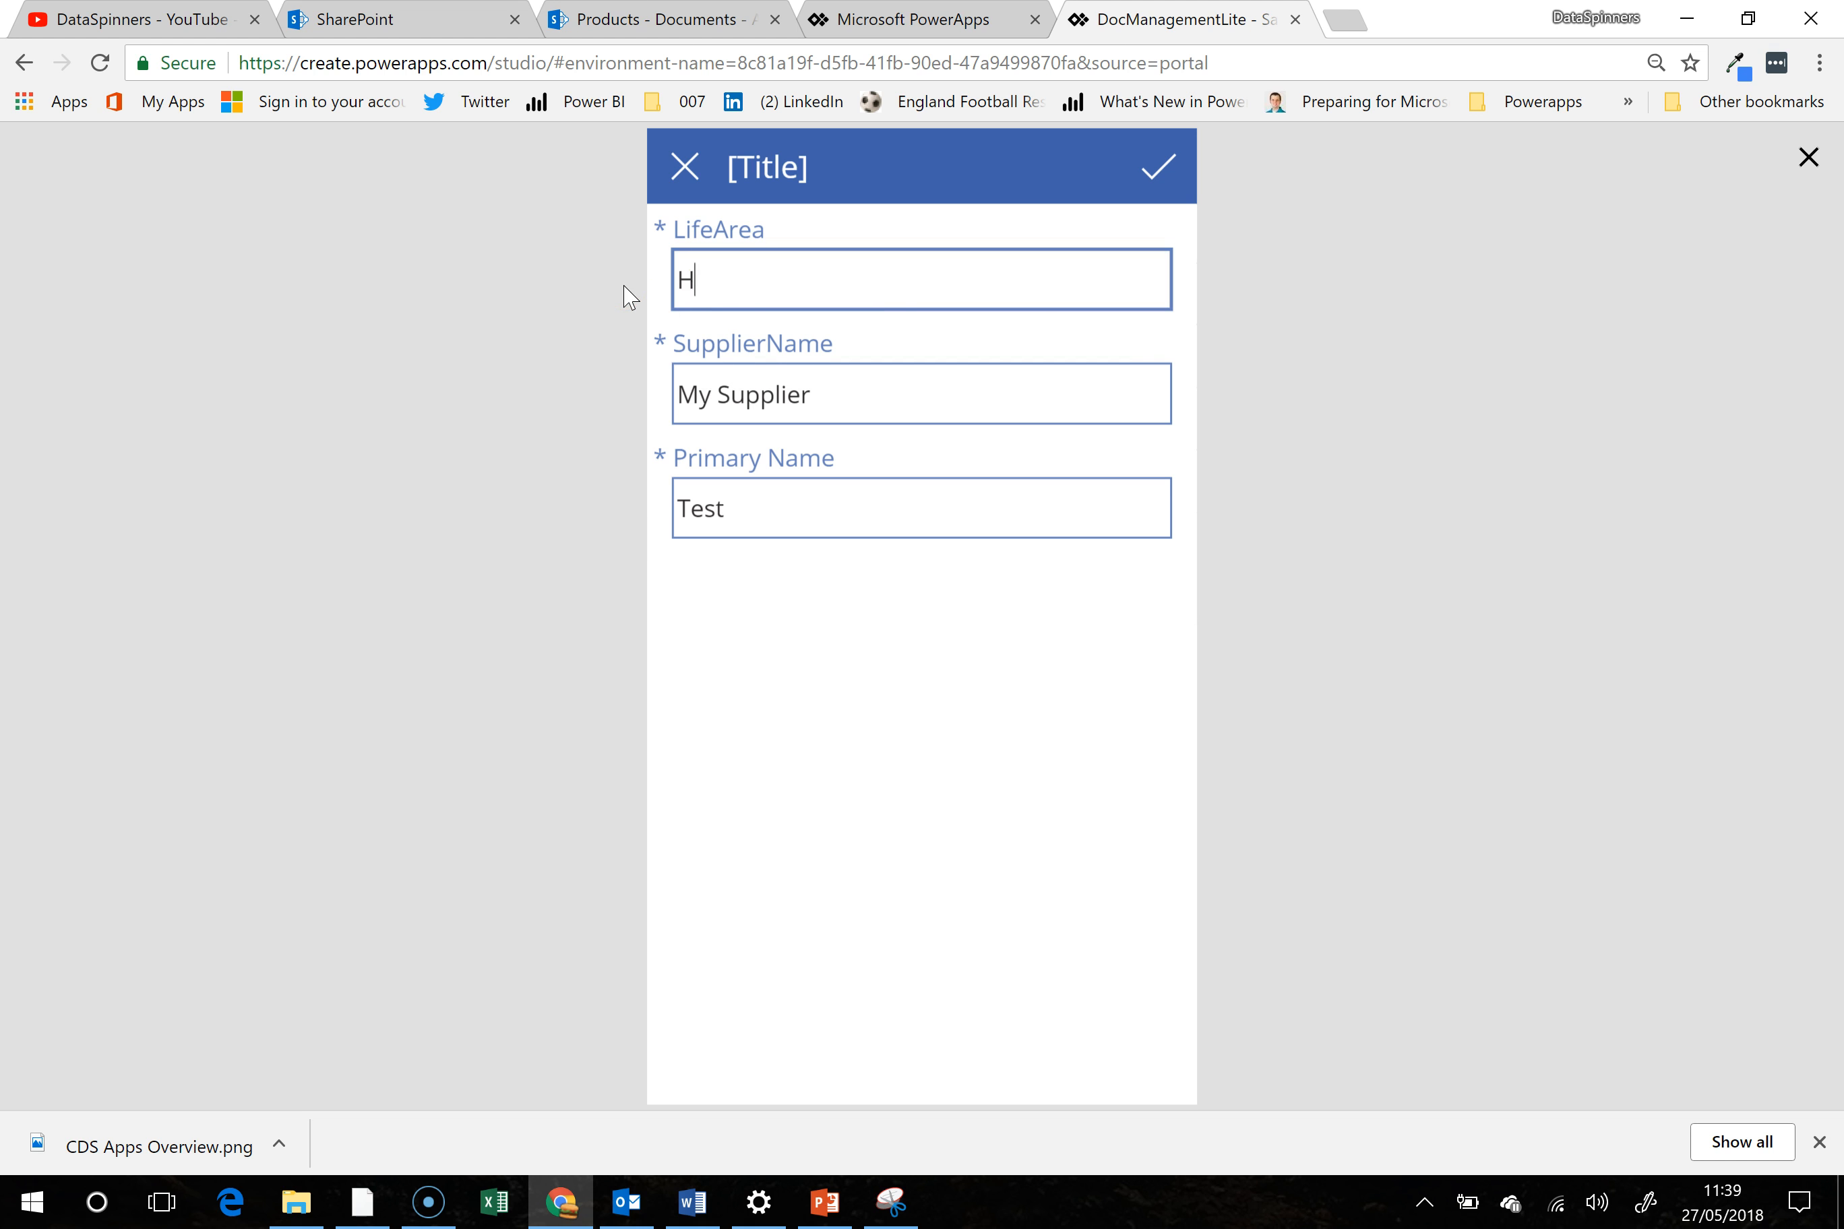
text(Home)
Submit the form with SupplierName "Test supplier", and try the suppliers list's refresh icon before closing the preview
drag(843, 392, 656, 382)
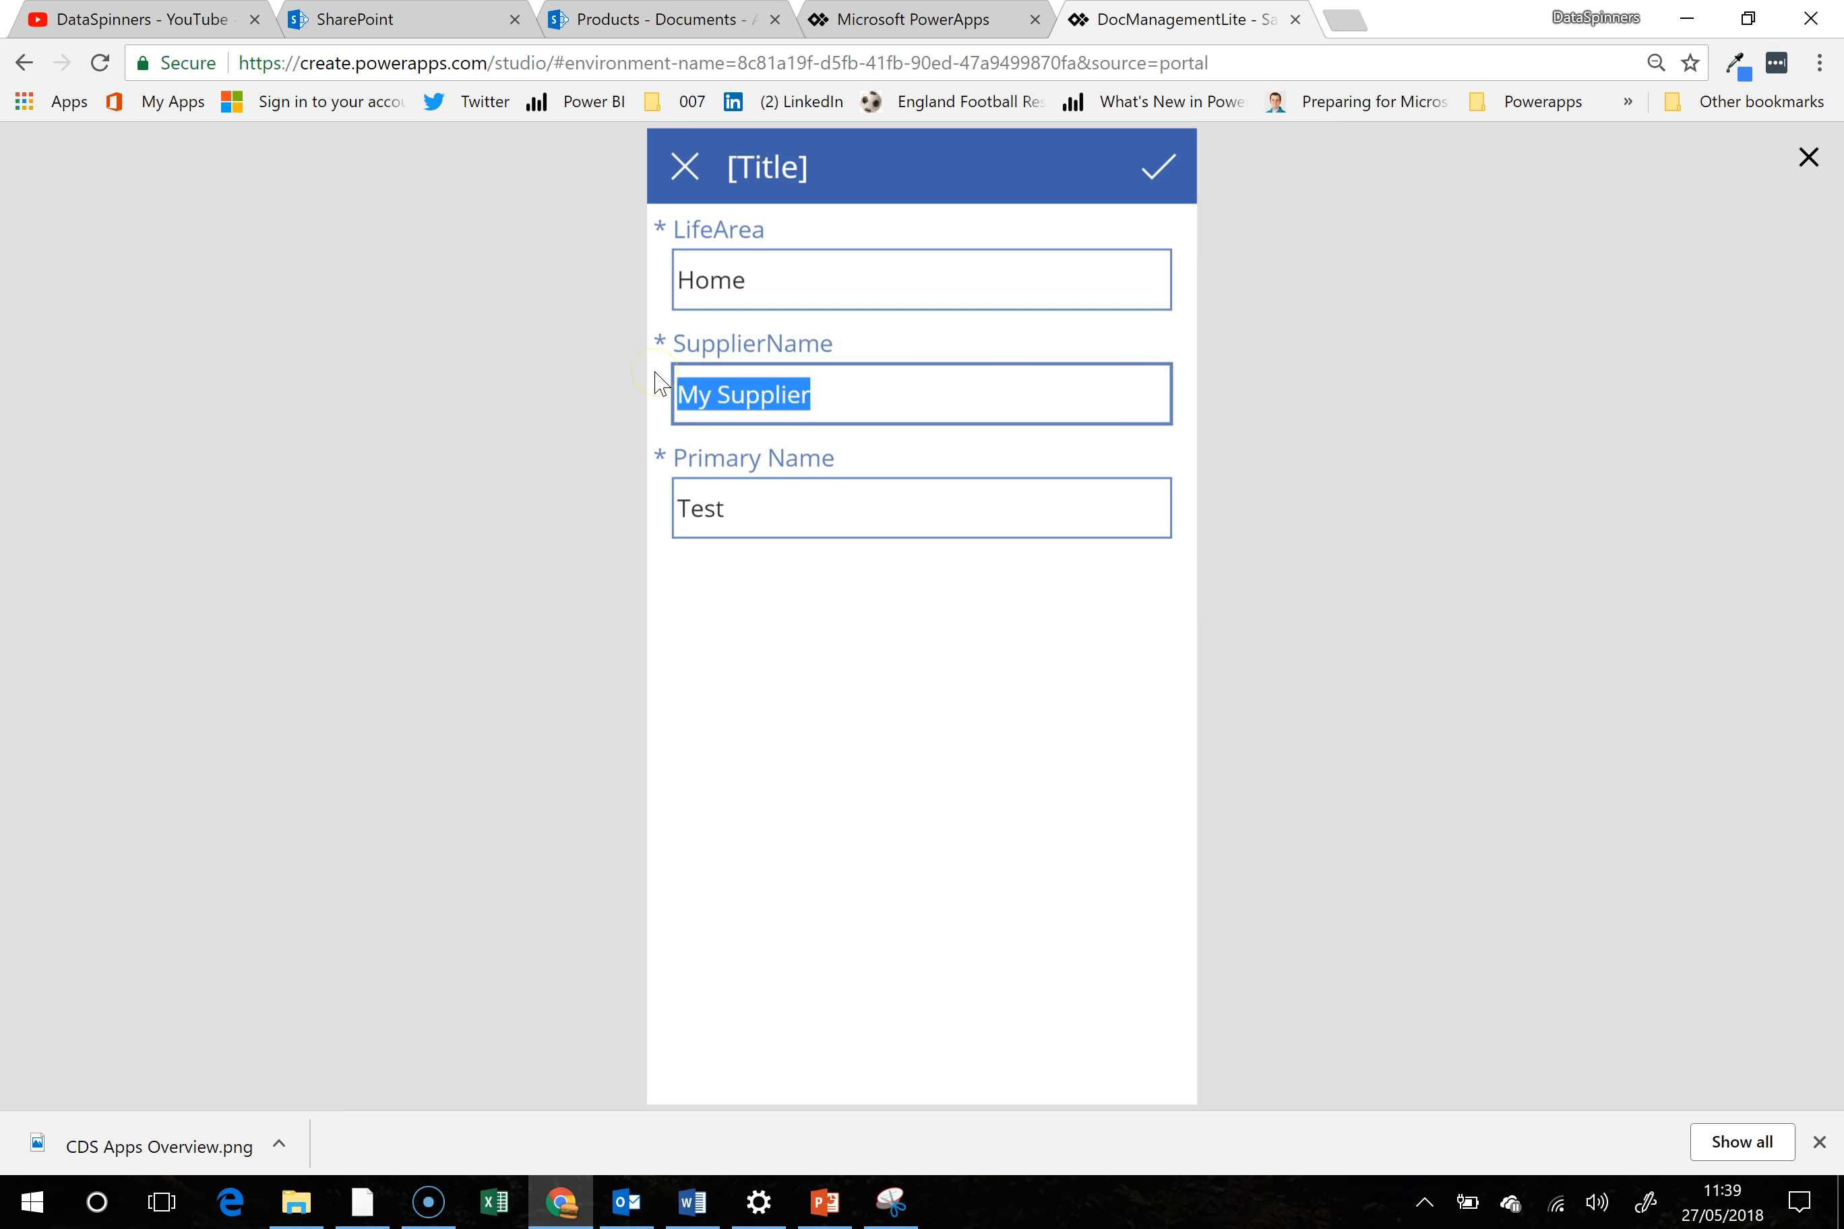
text(Test)
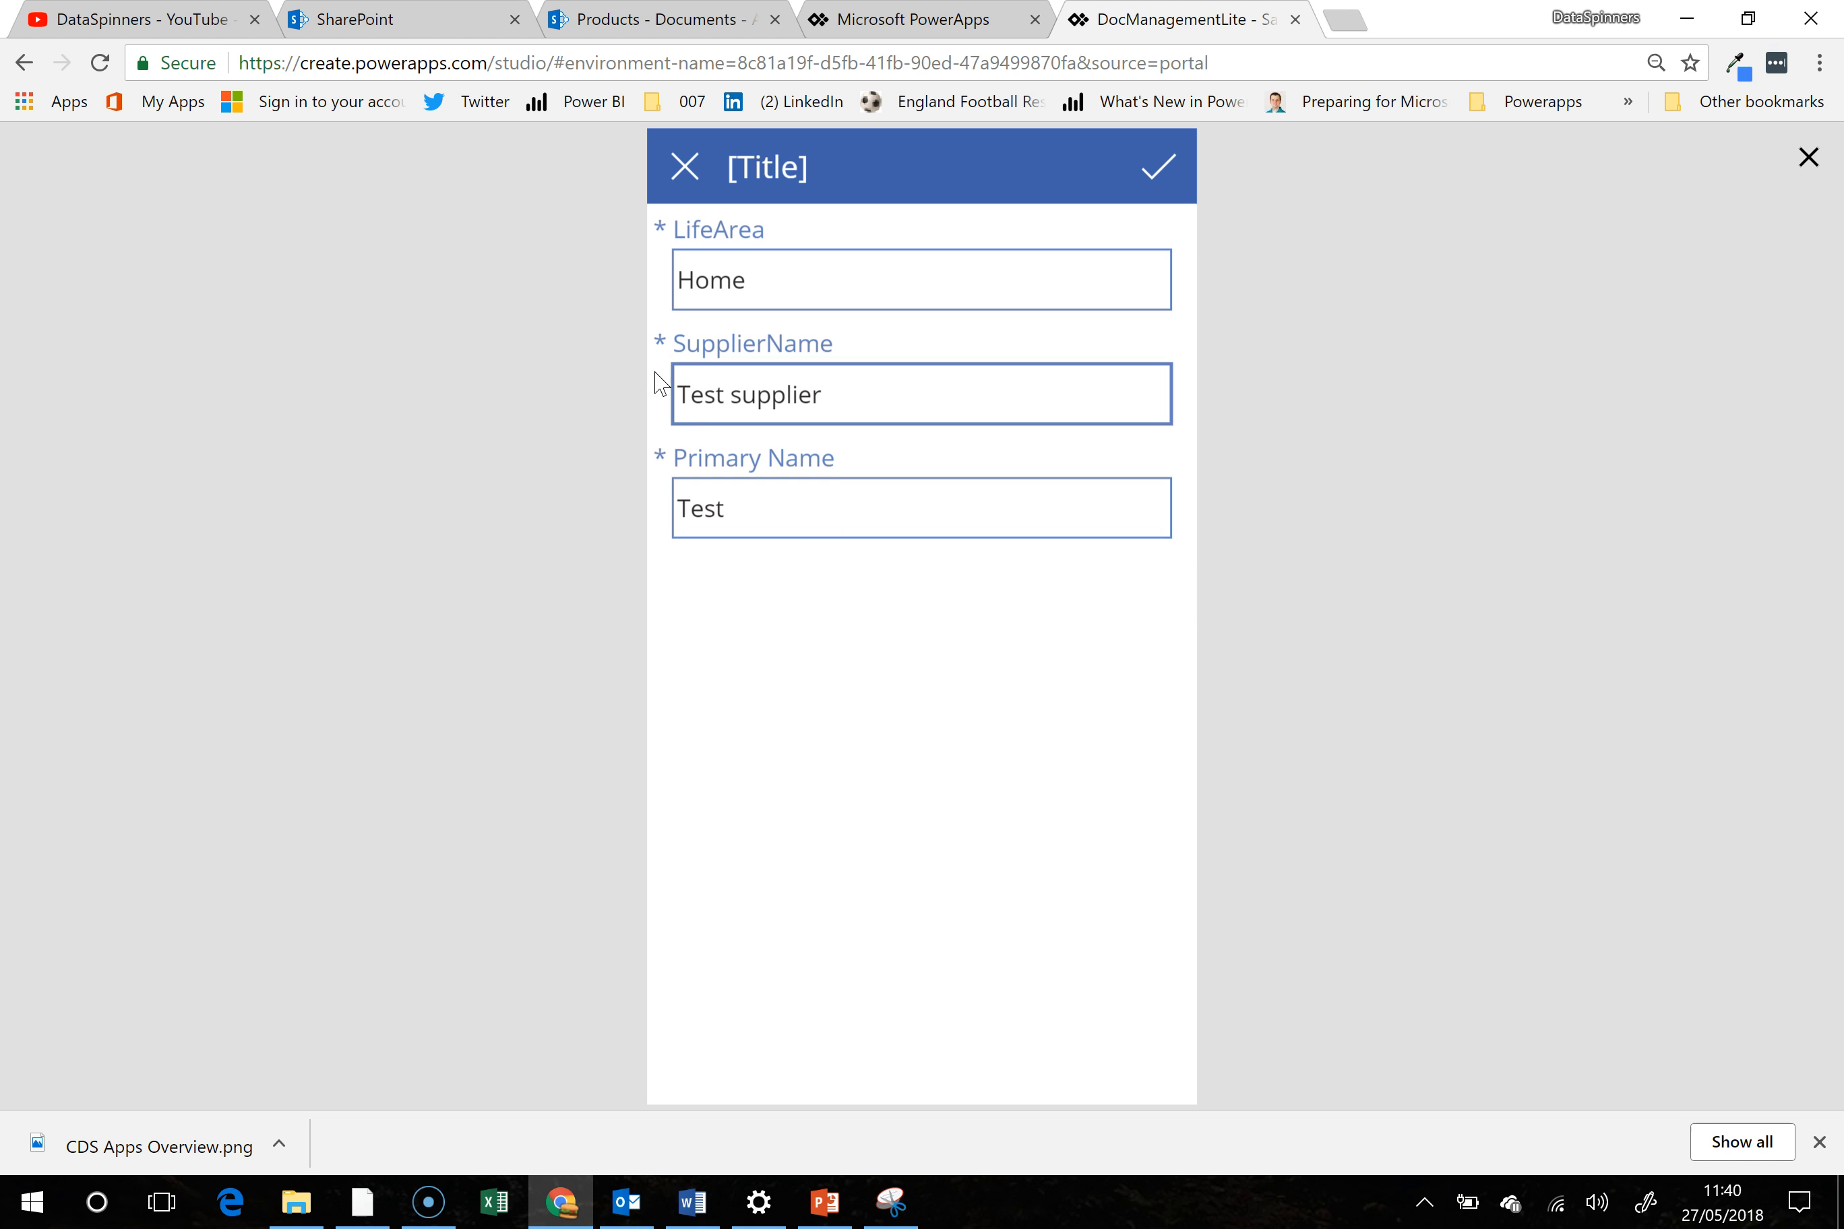
click(1161, 184)
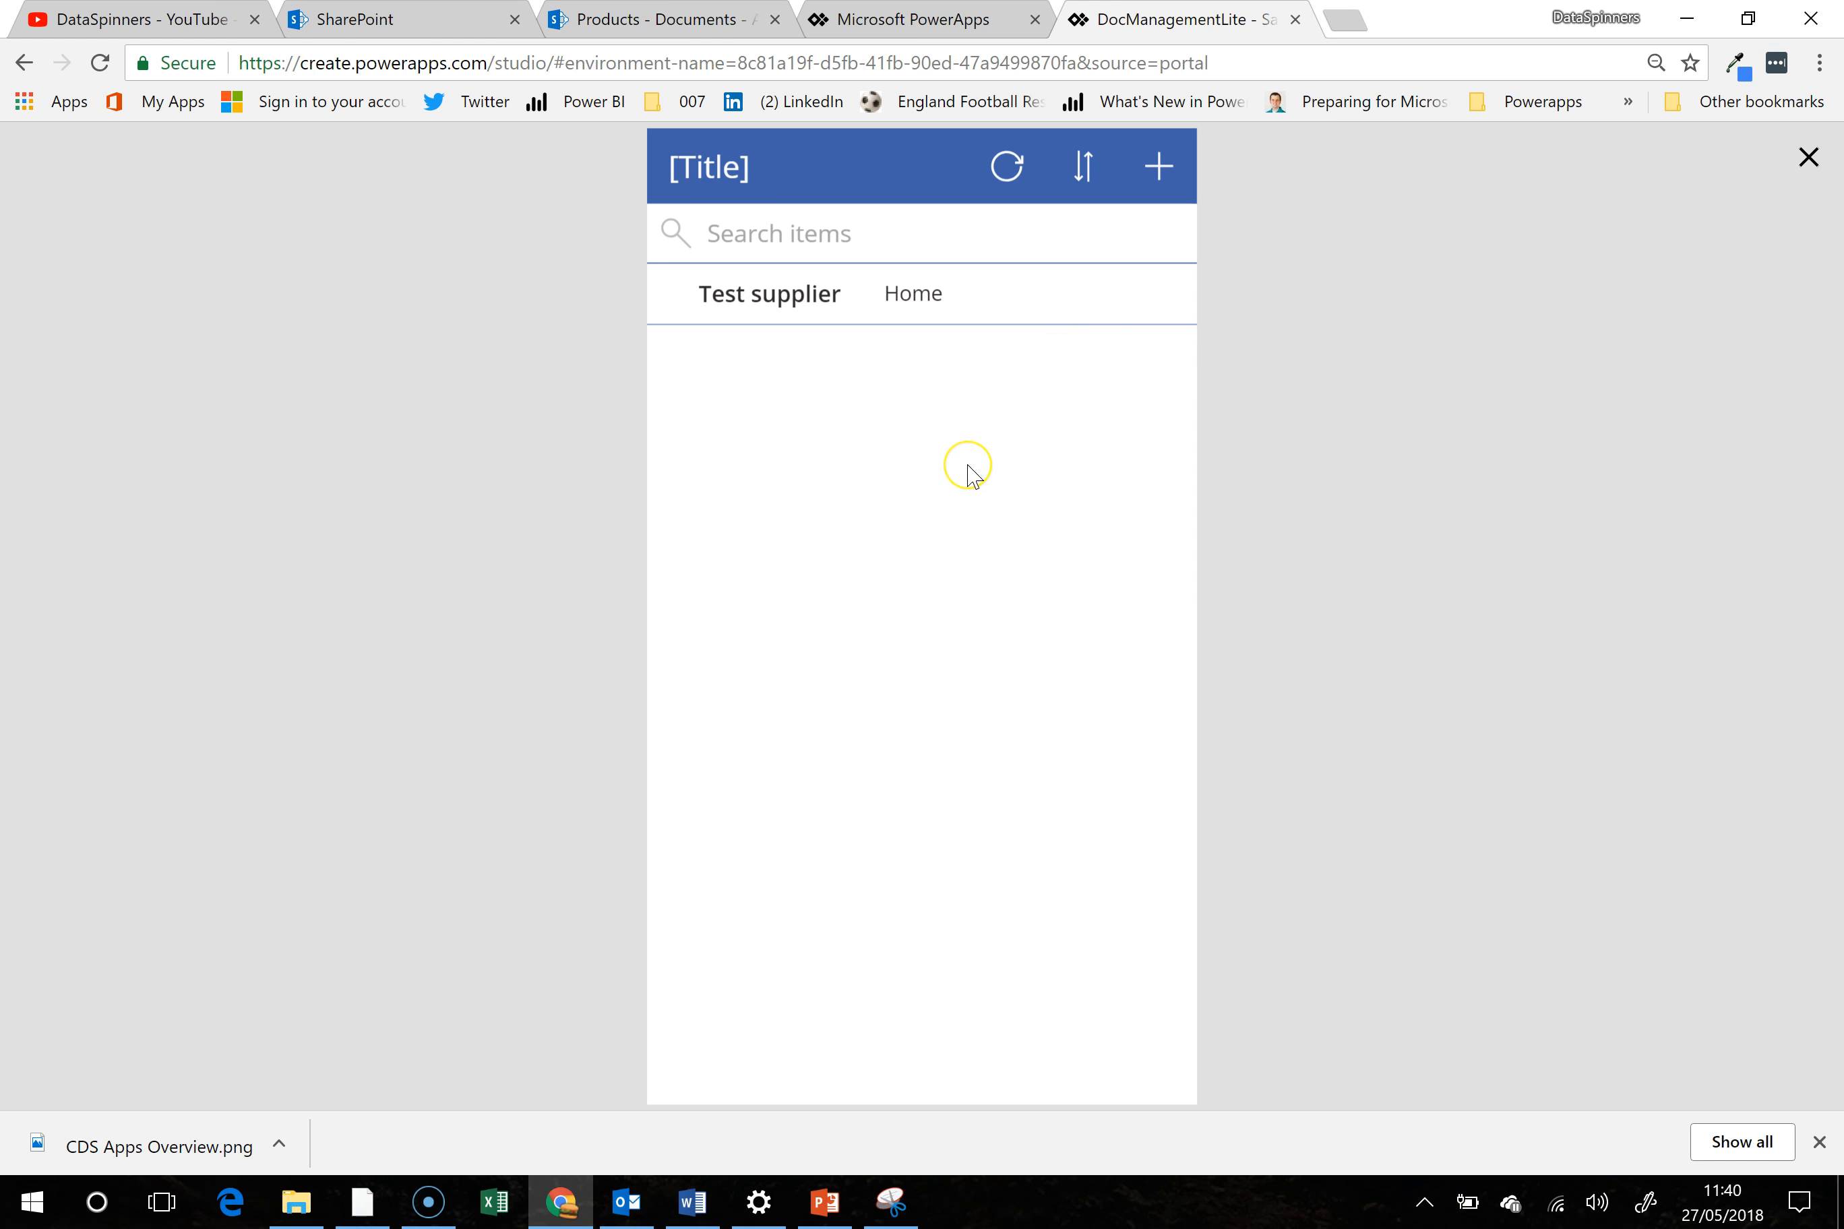
click(1007, 168)
click(1809, 159)
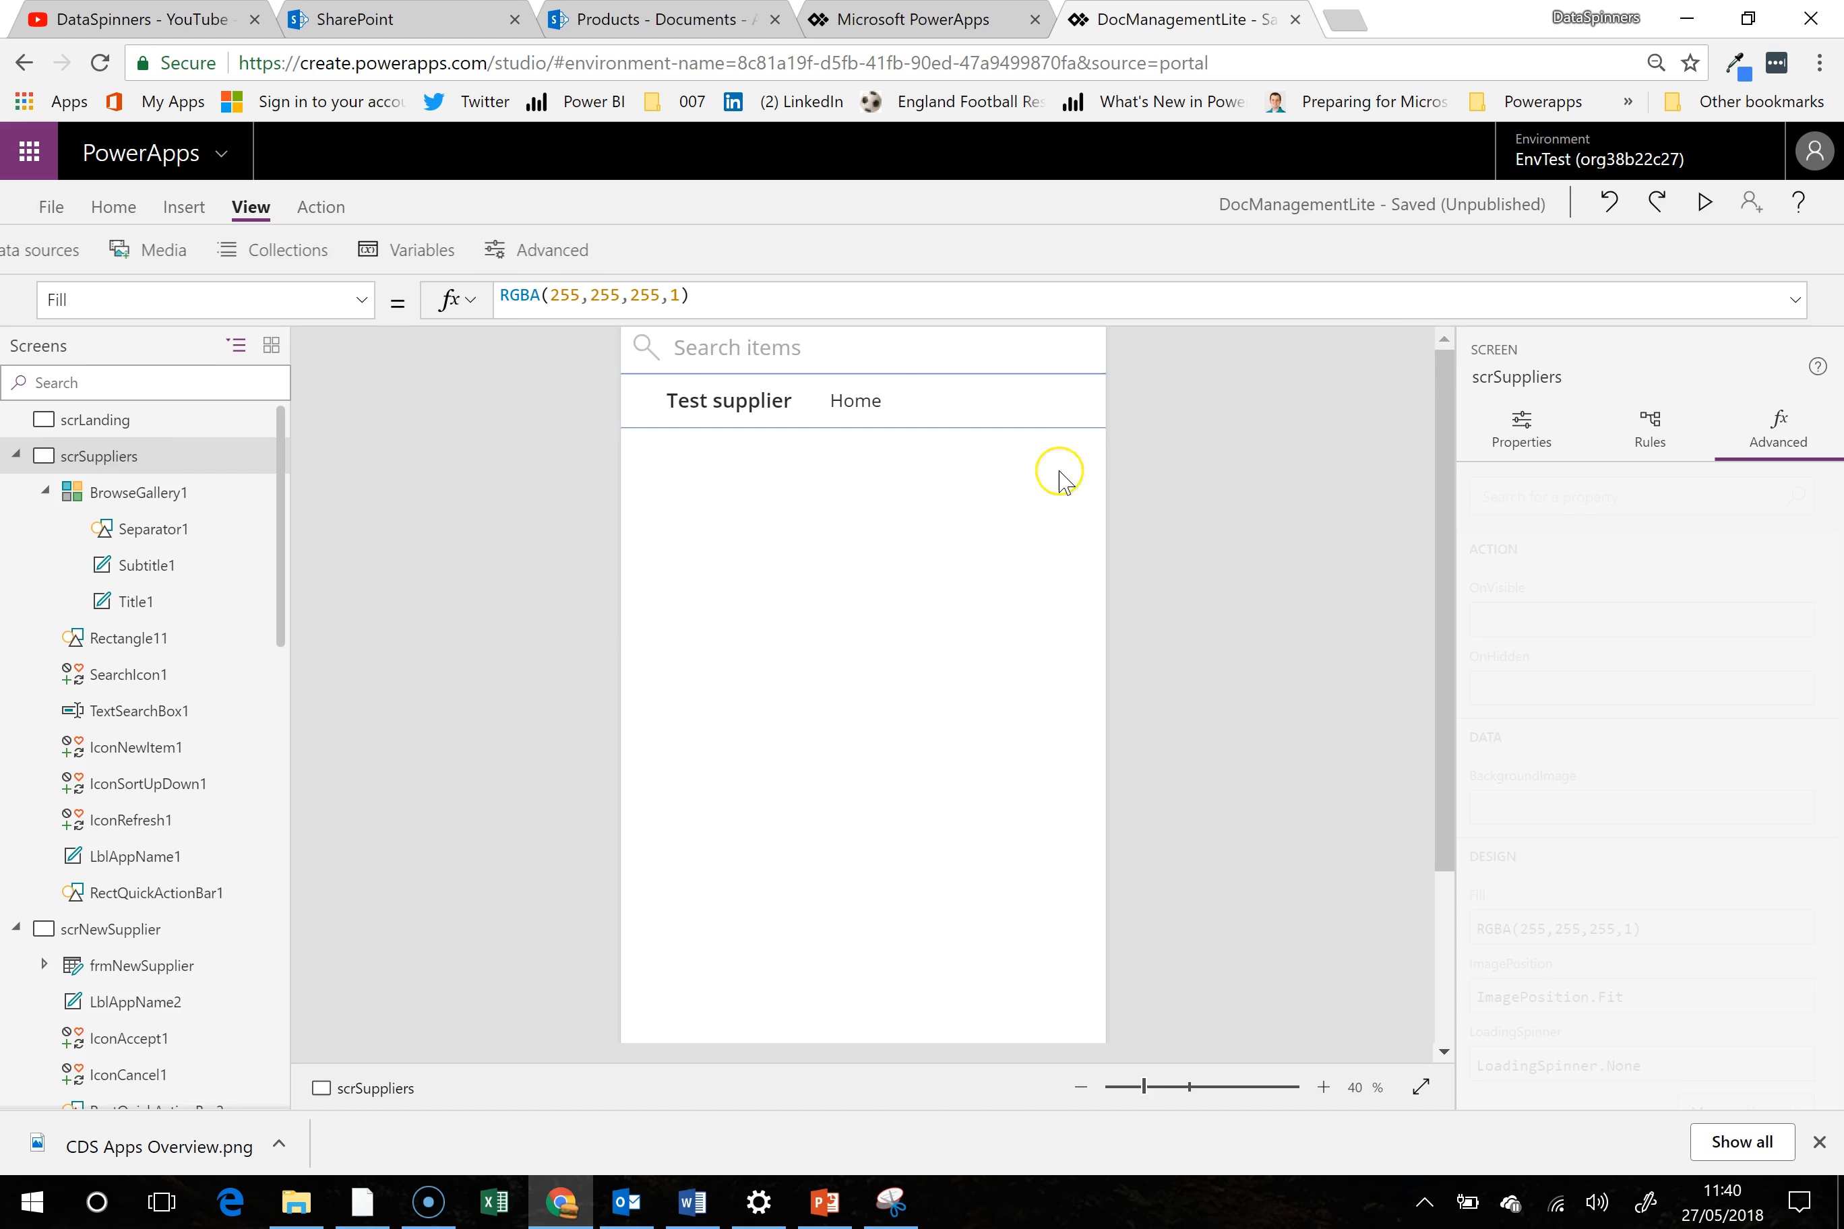
Check the Items property of BrowseGallery1 on scrSuppliers
click(890, 611)
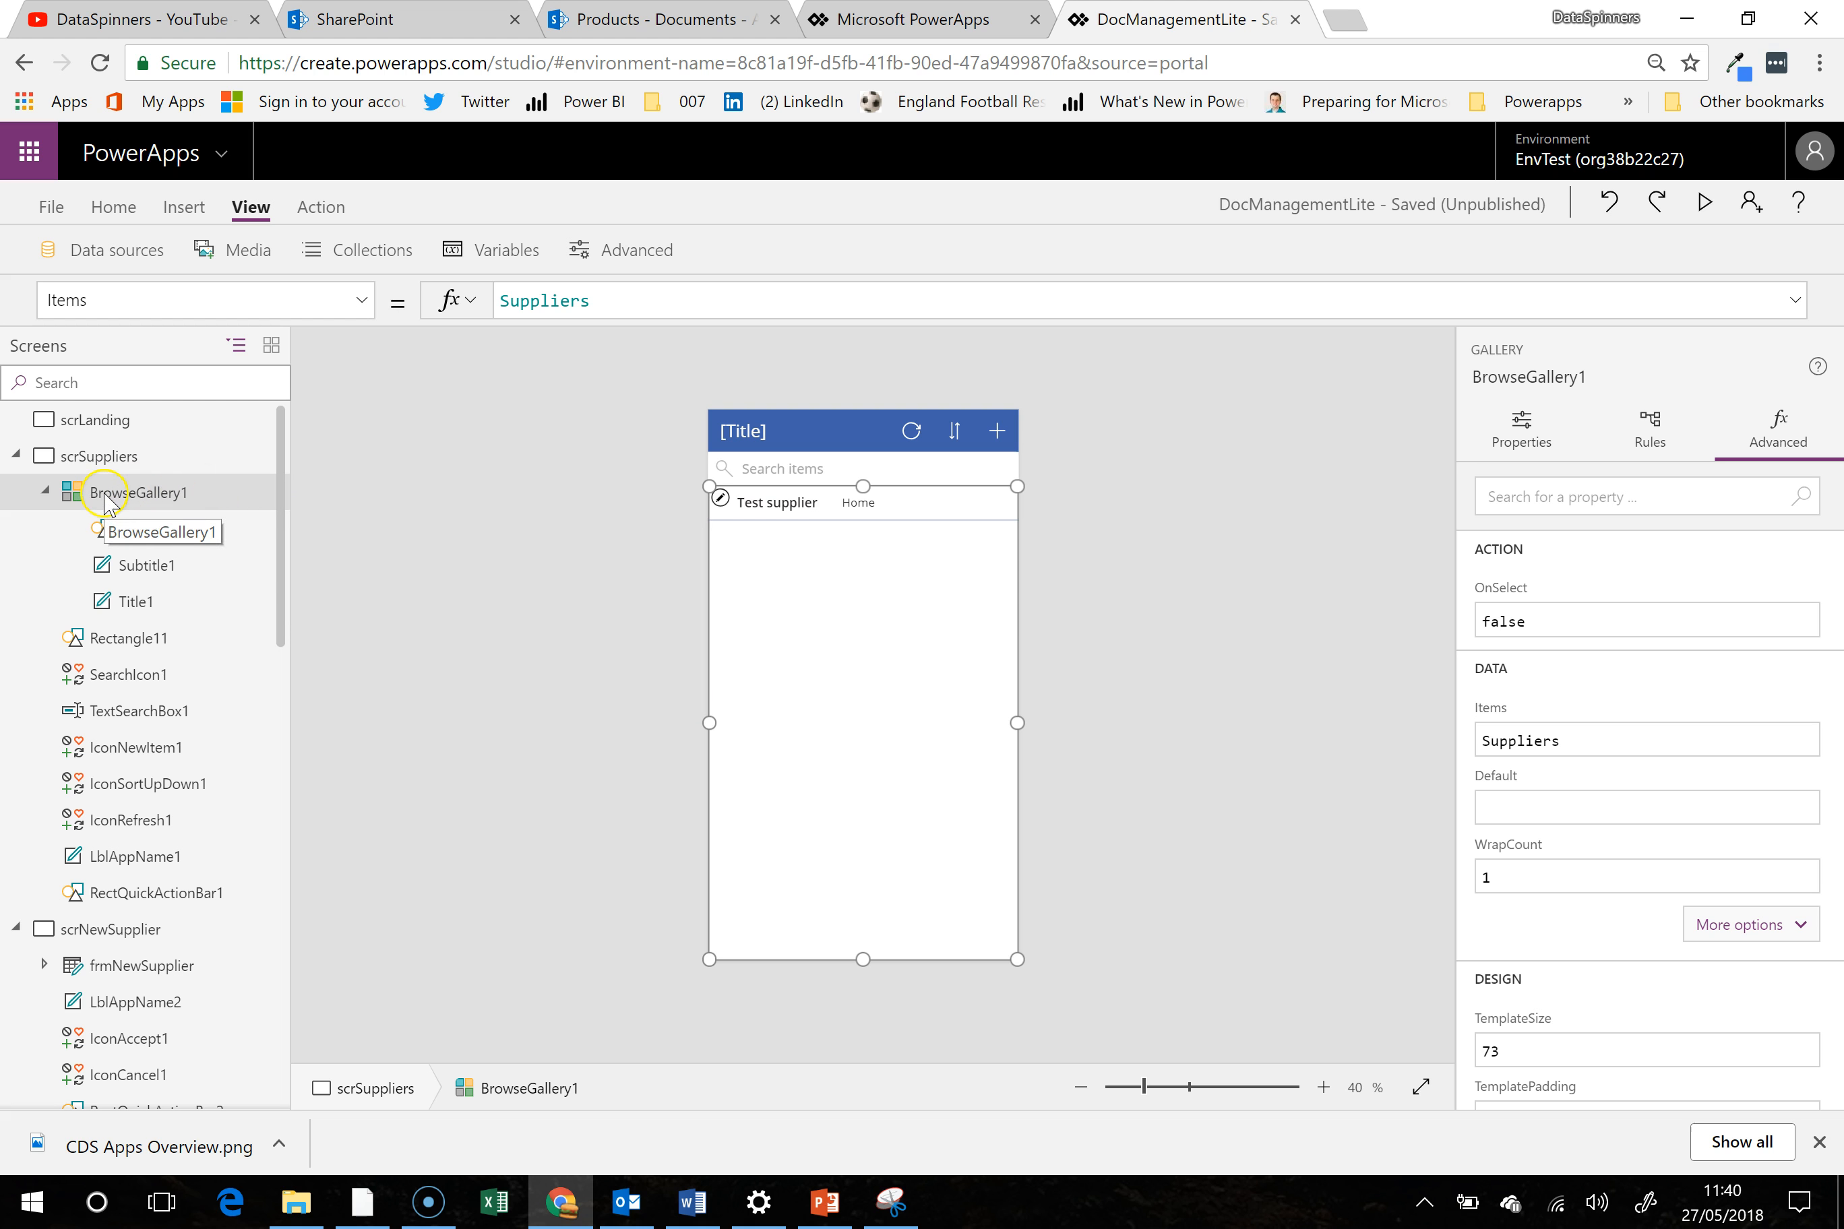
click(719, 598)
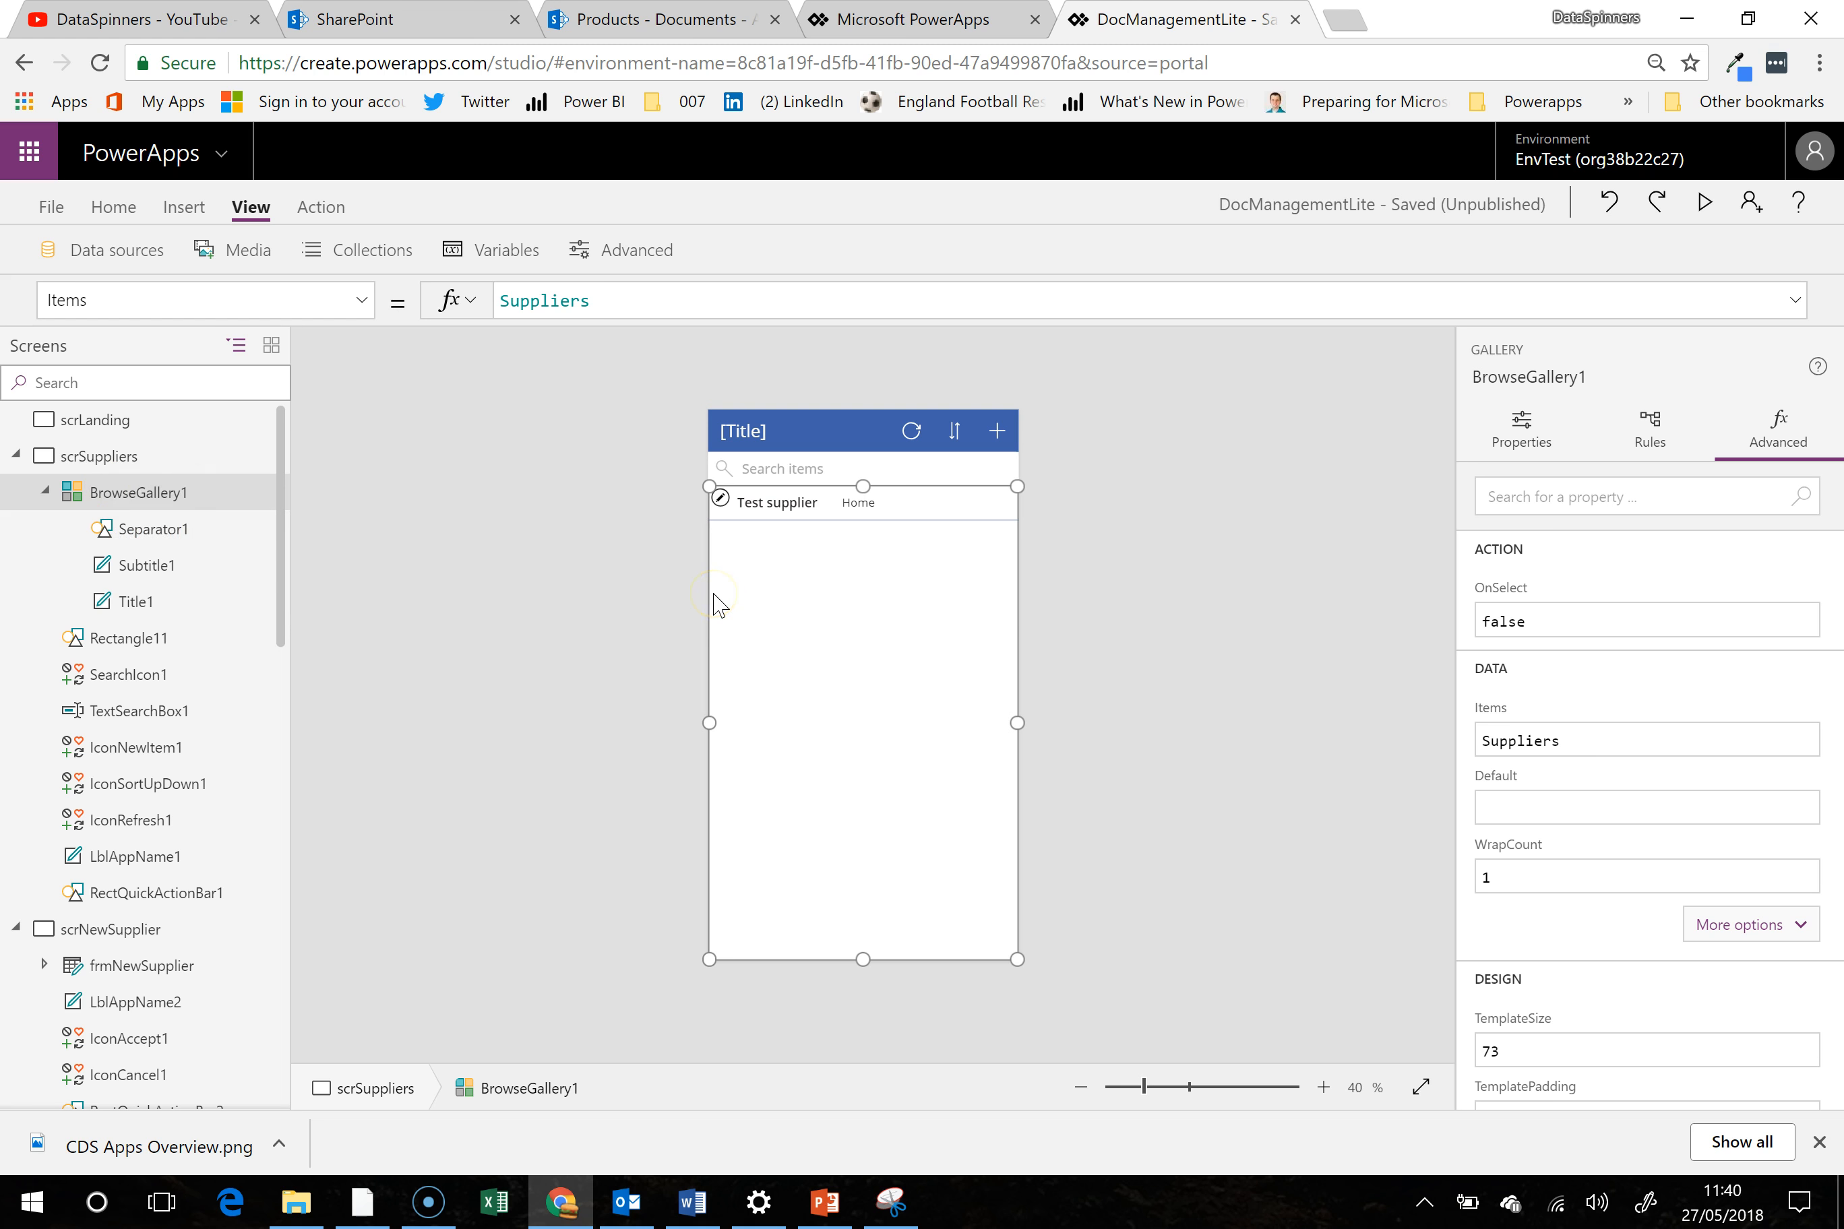
click(709, 589)
Append Refresh(Suppliers) to the OnSuccess formula of frmNewSupplier on scrNewSupplier
click(185, 932)
click(1071, 503)
click(866, 796)
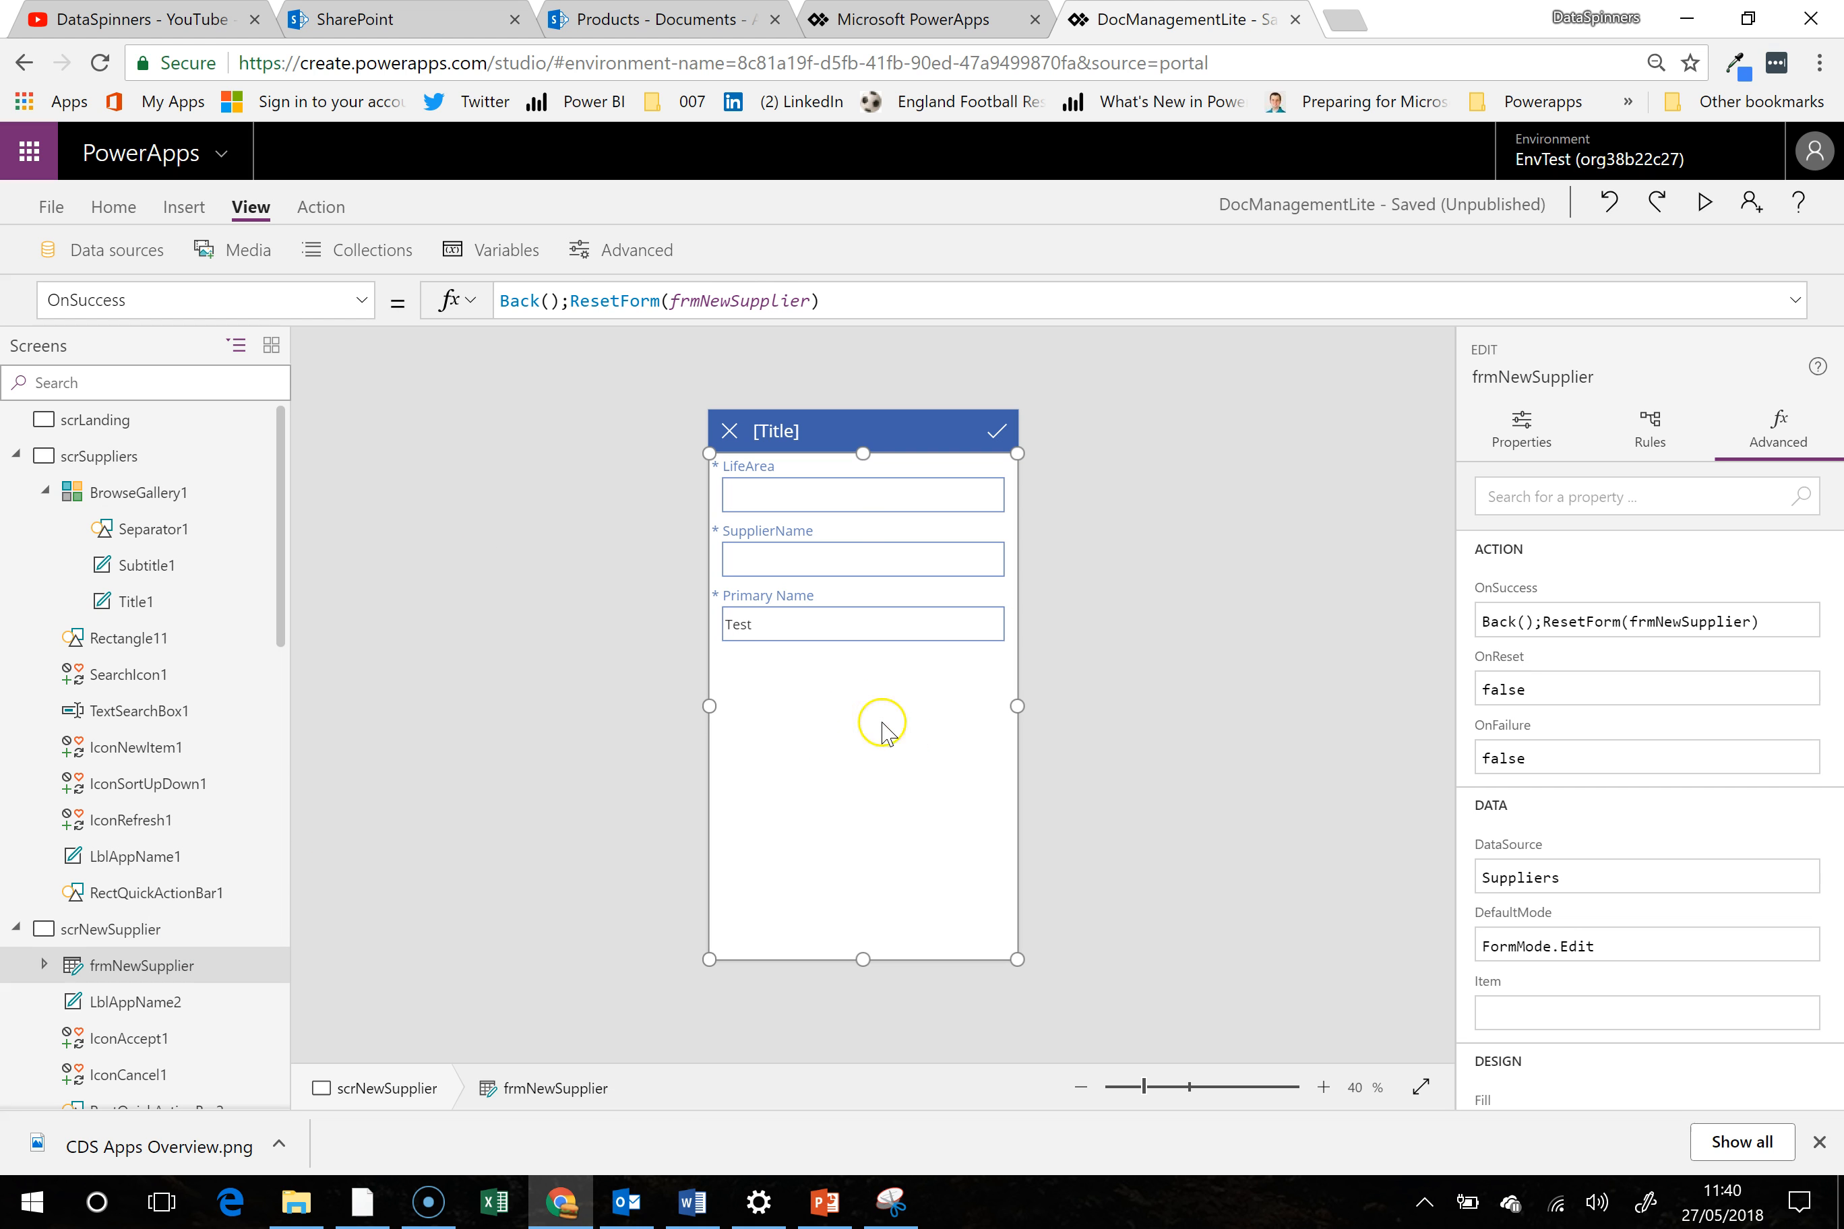
click(887, 304)
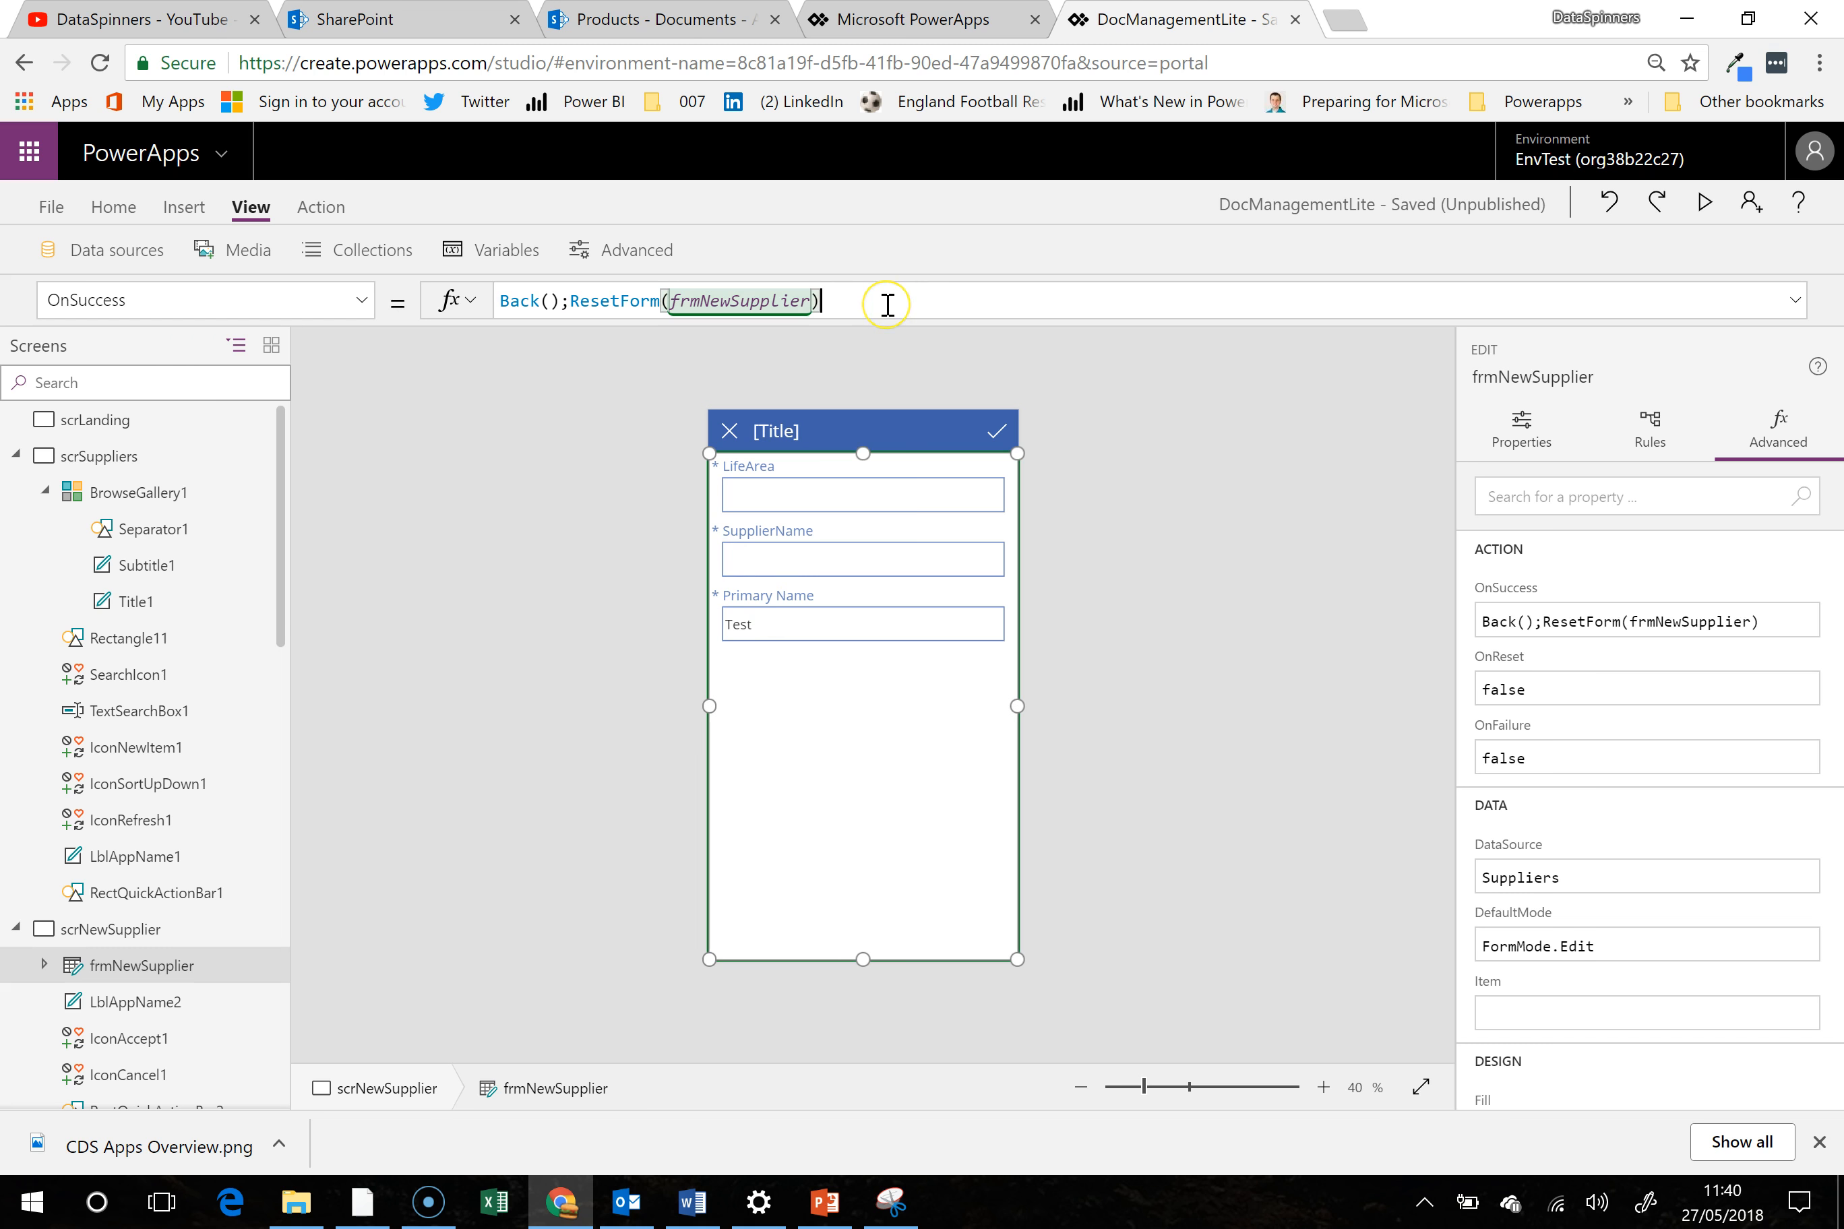
text(;)
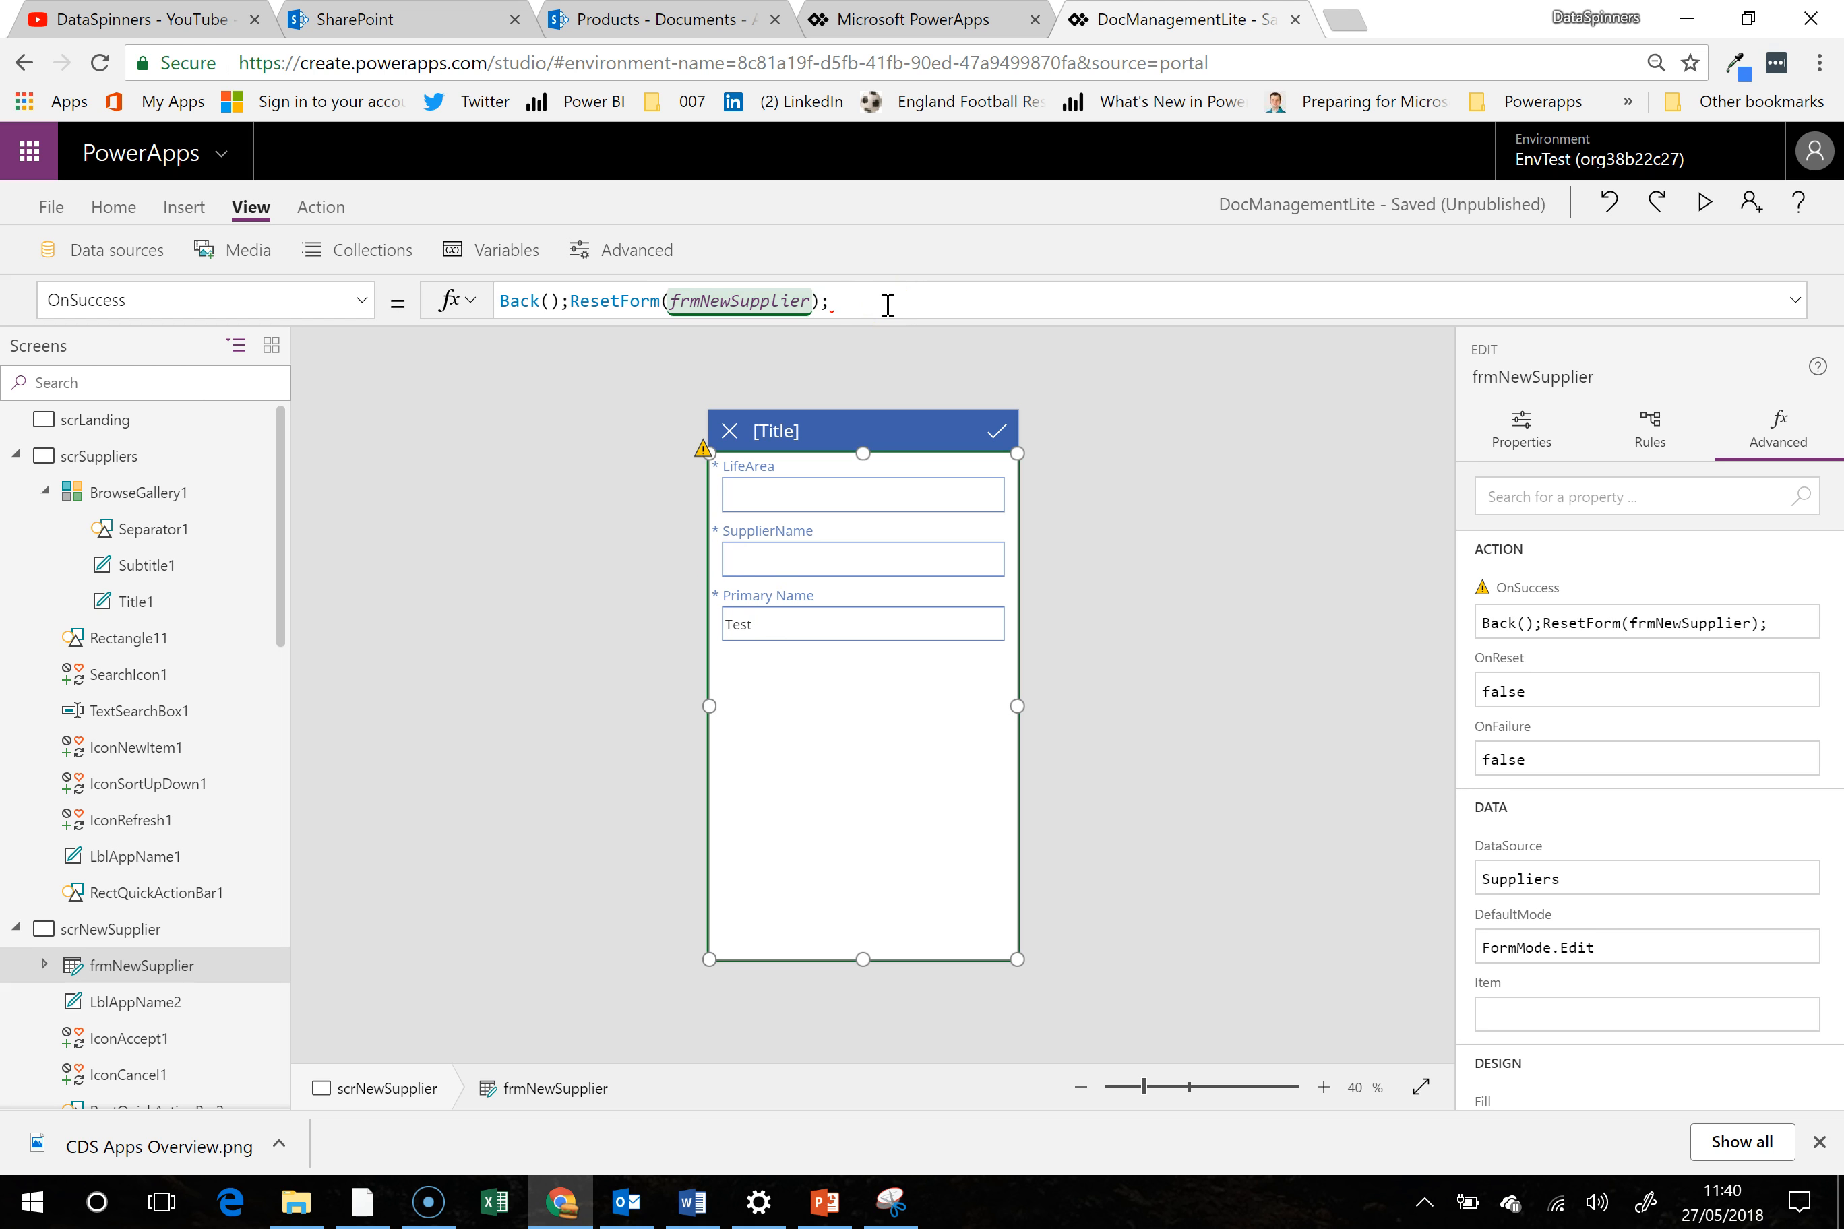
text(refresh)
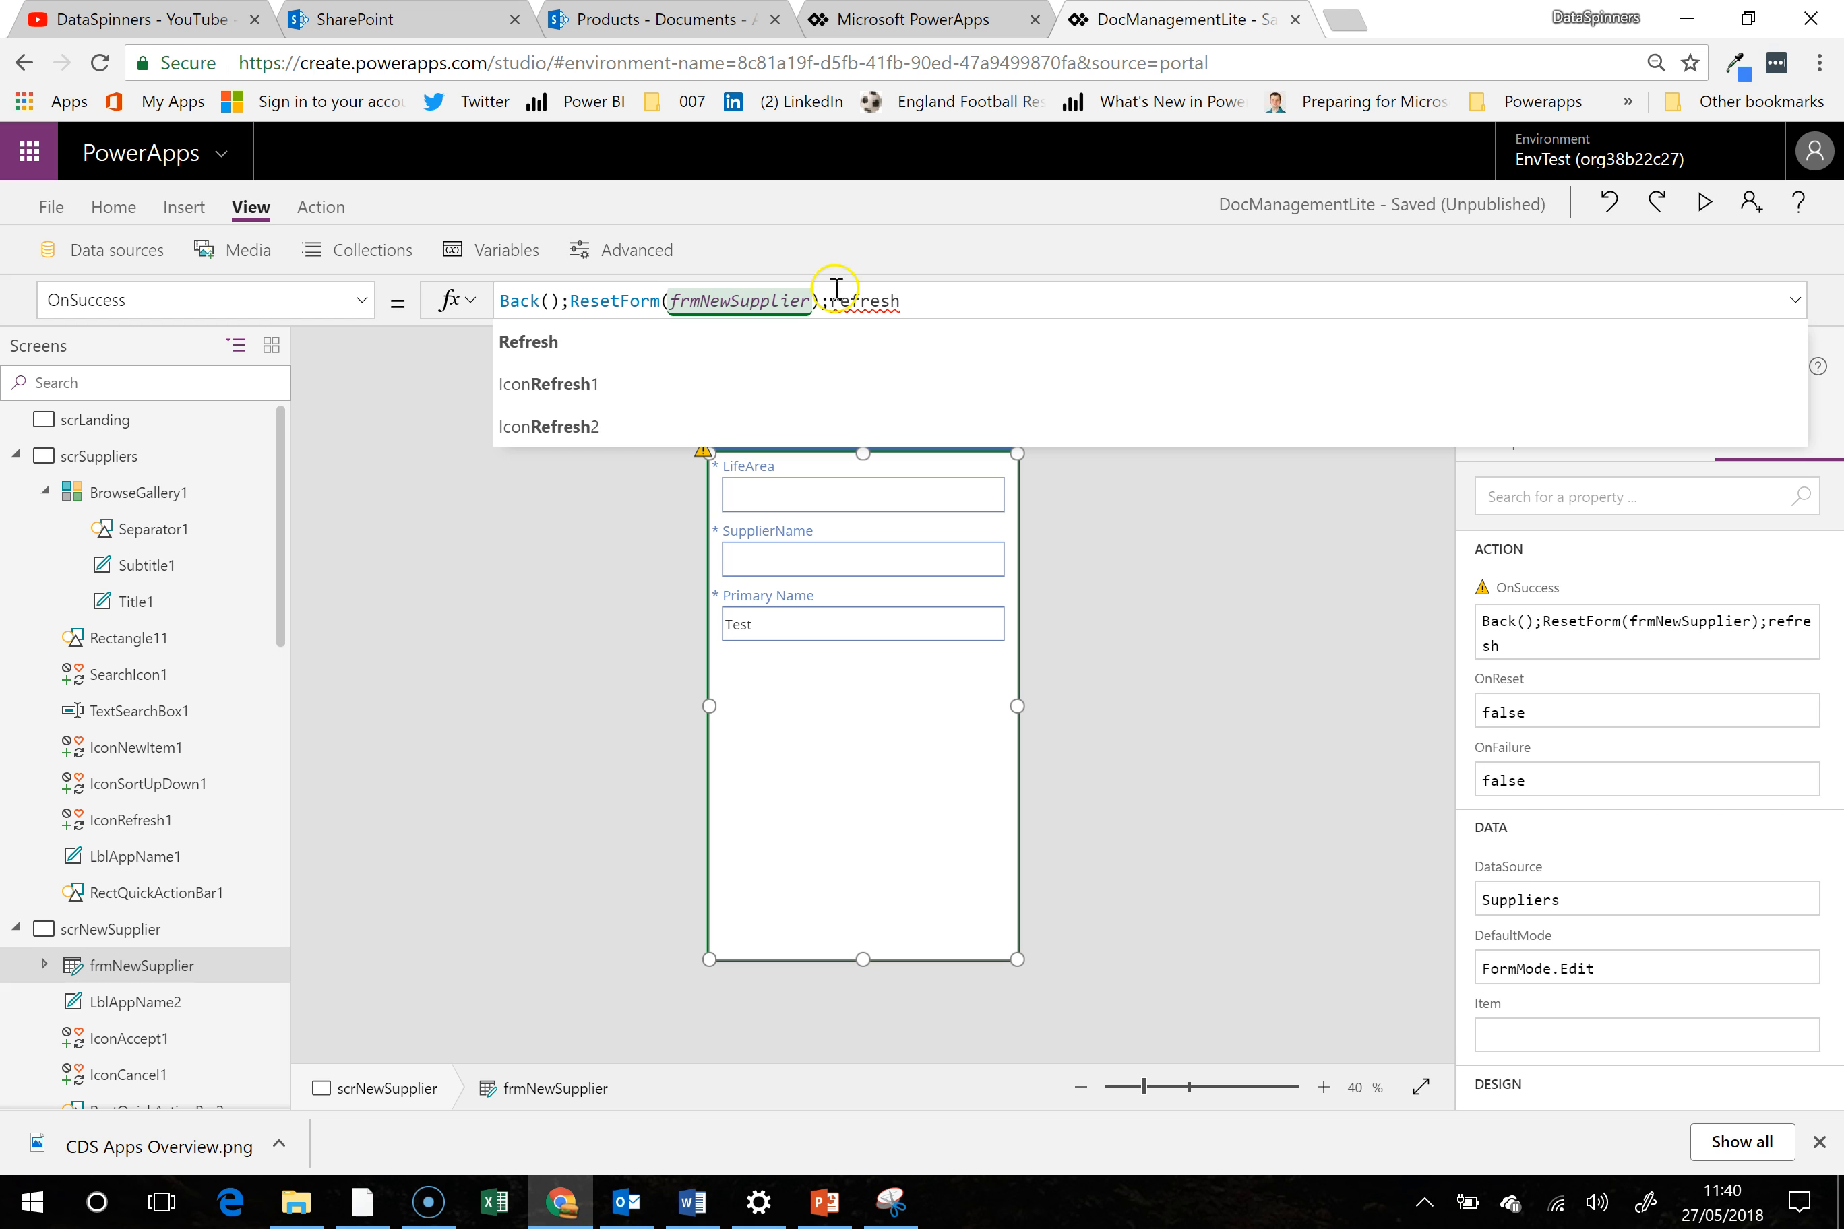
text(()
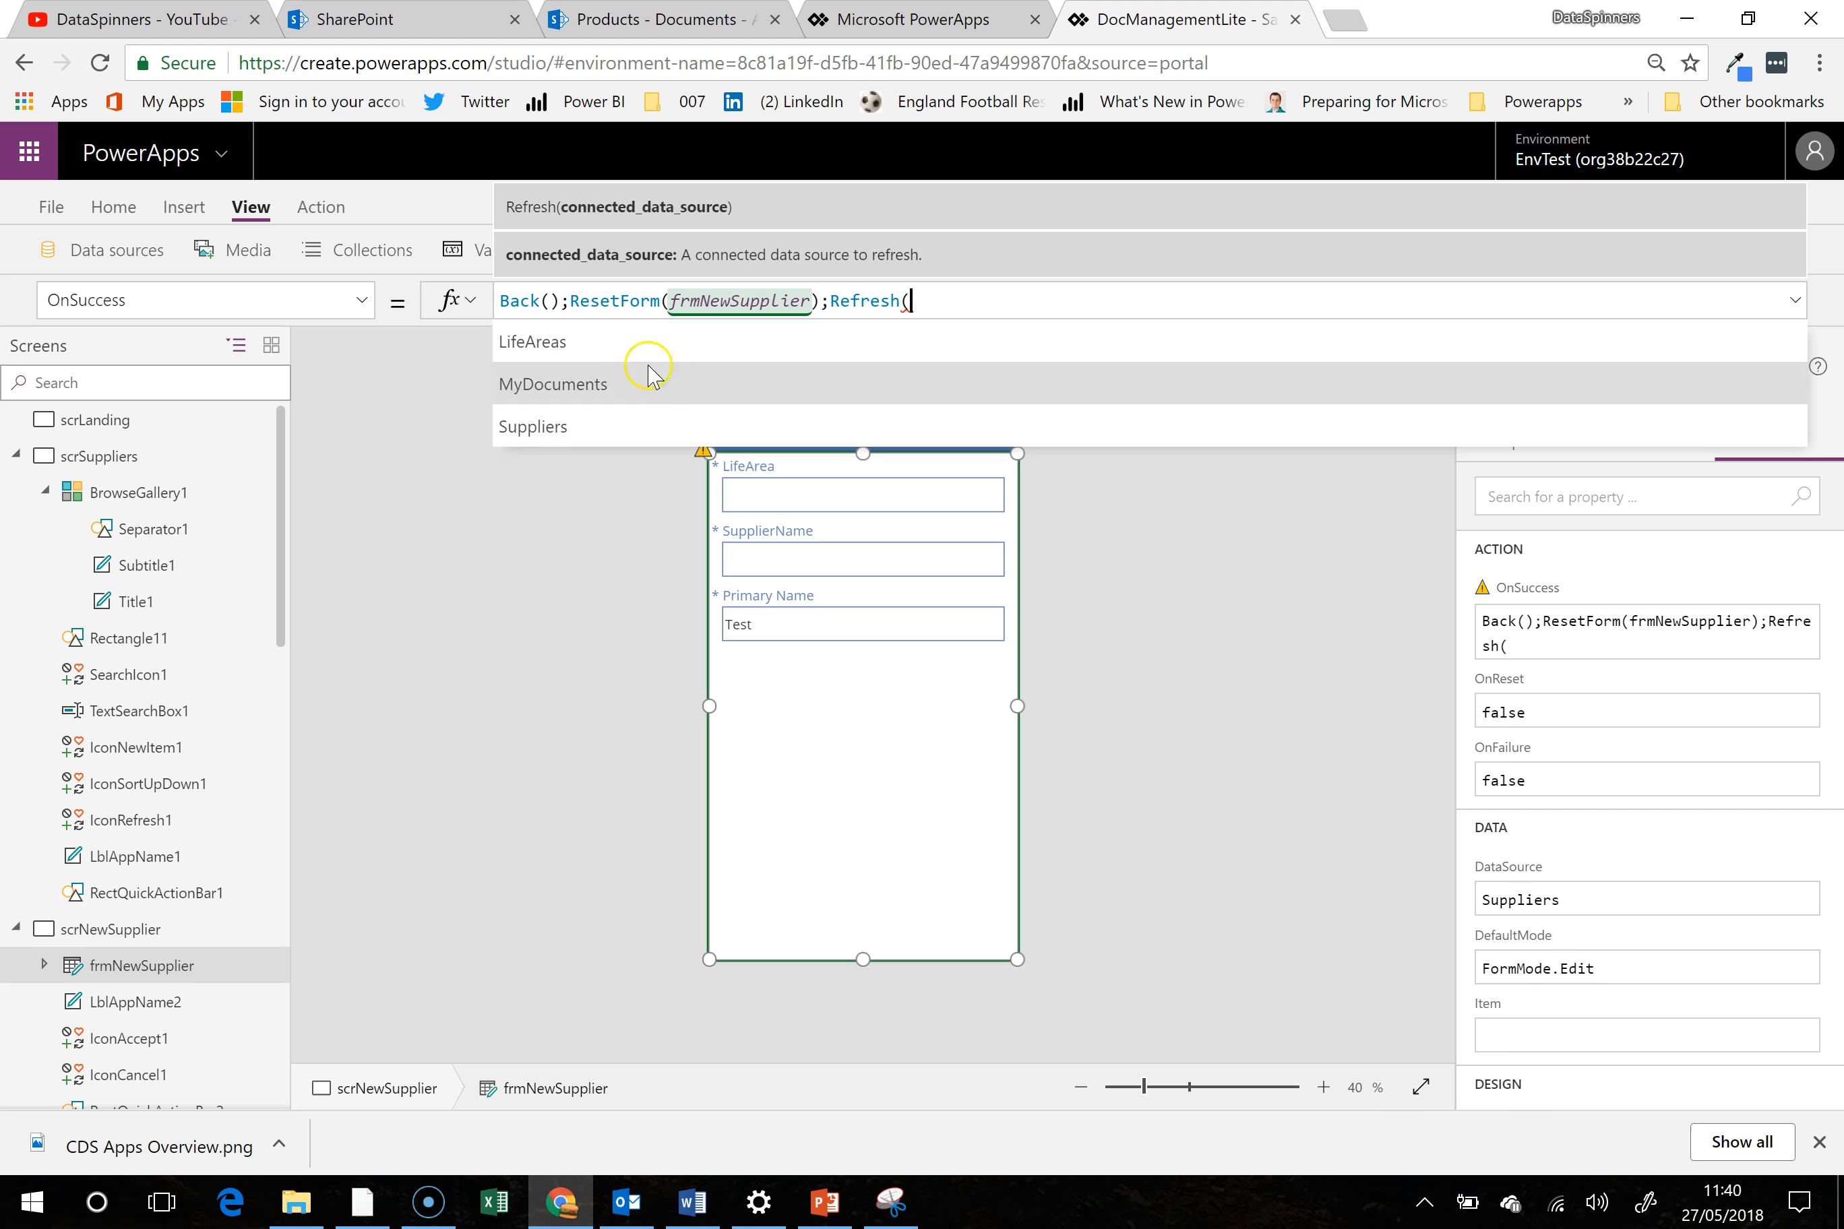
click(674, 428)
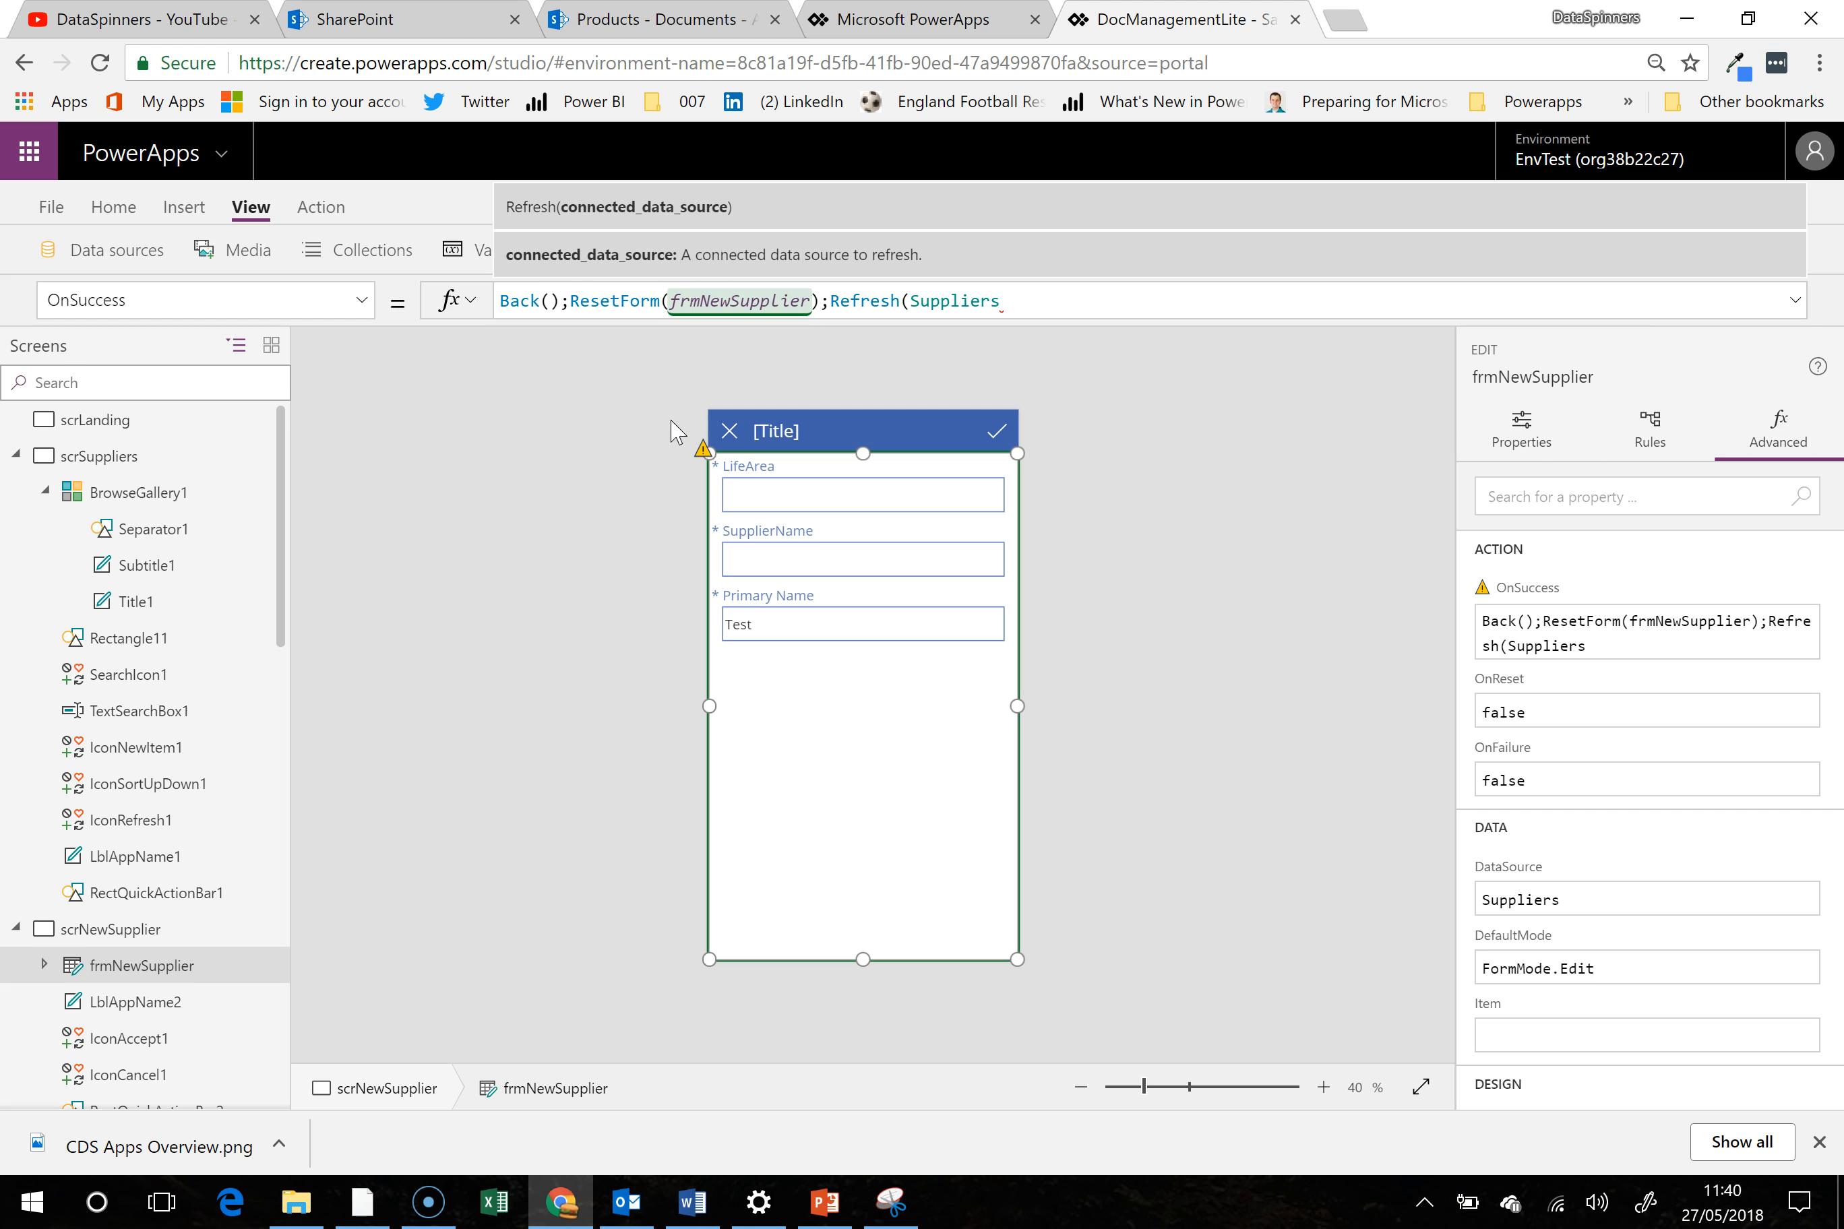
text())
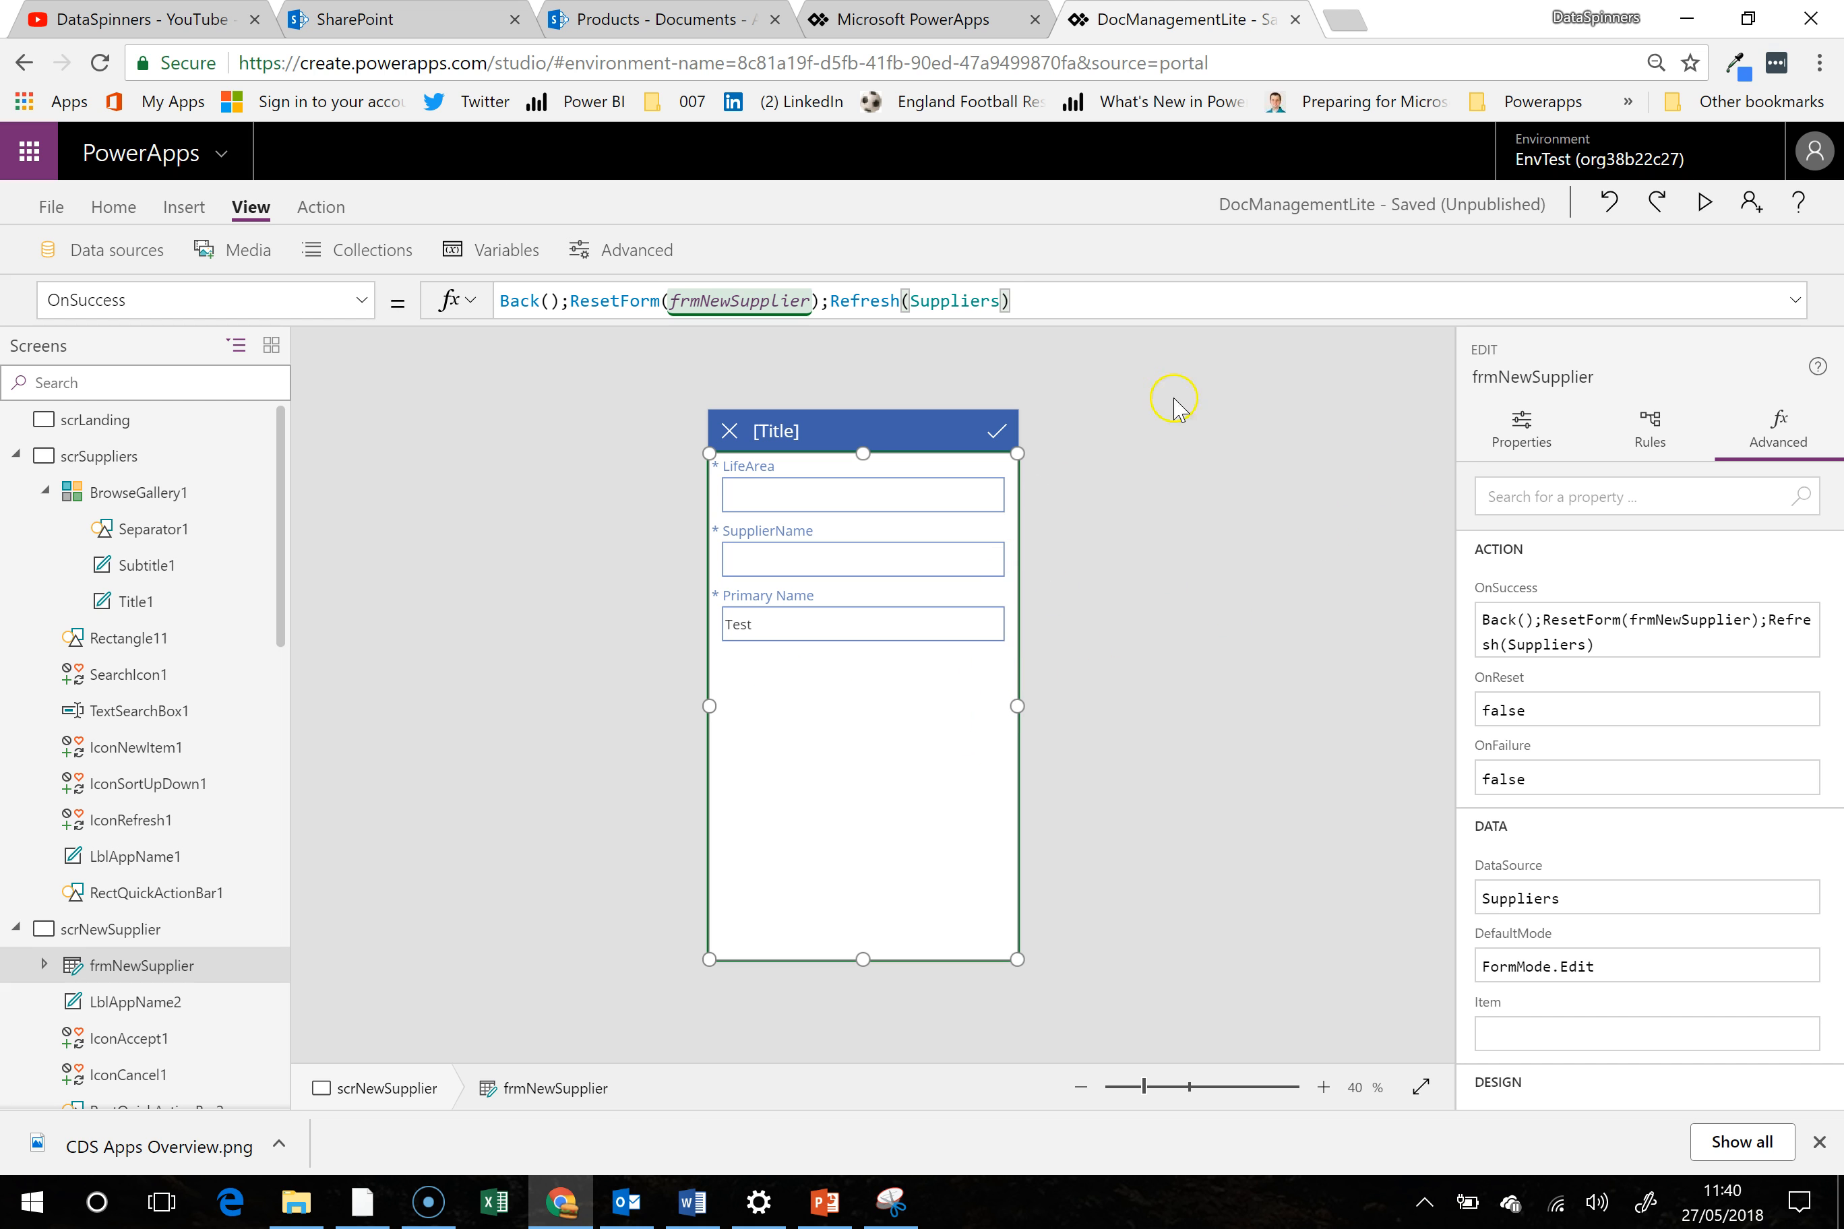
Preview scrNewSupplier, try its cancel icon, and close the preview
click(1705, 201)
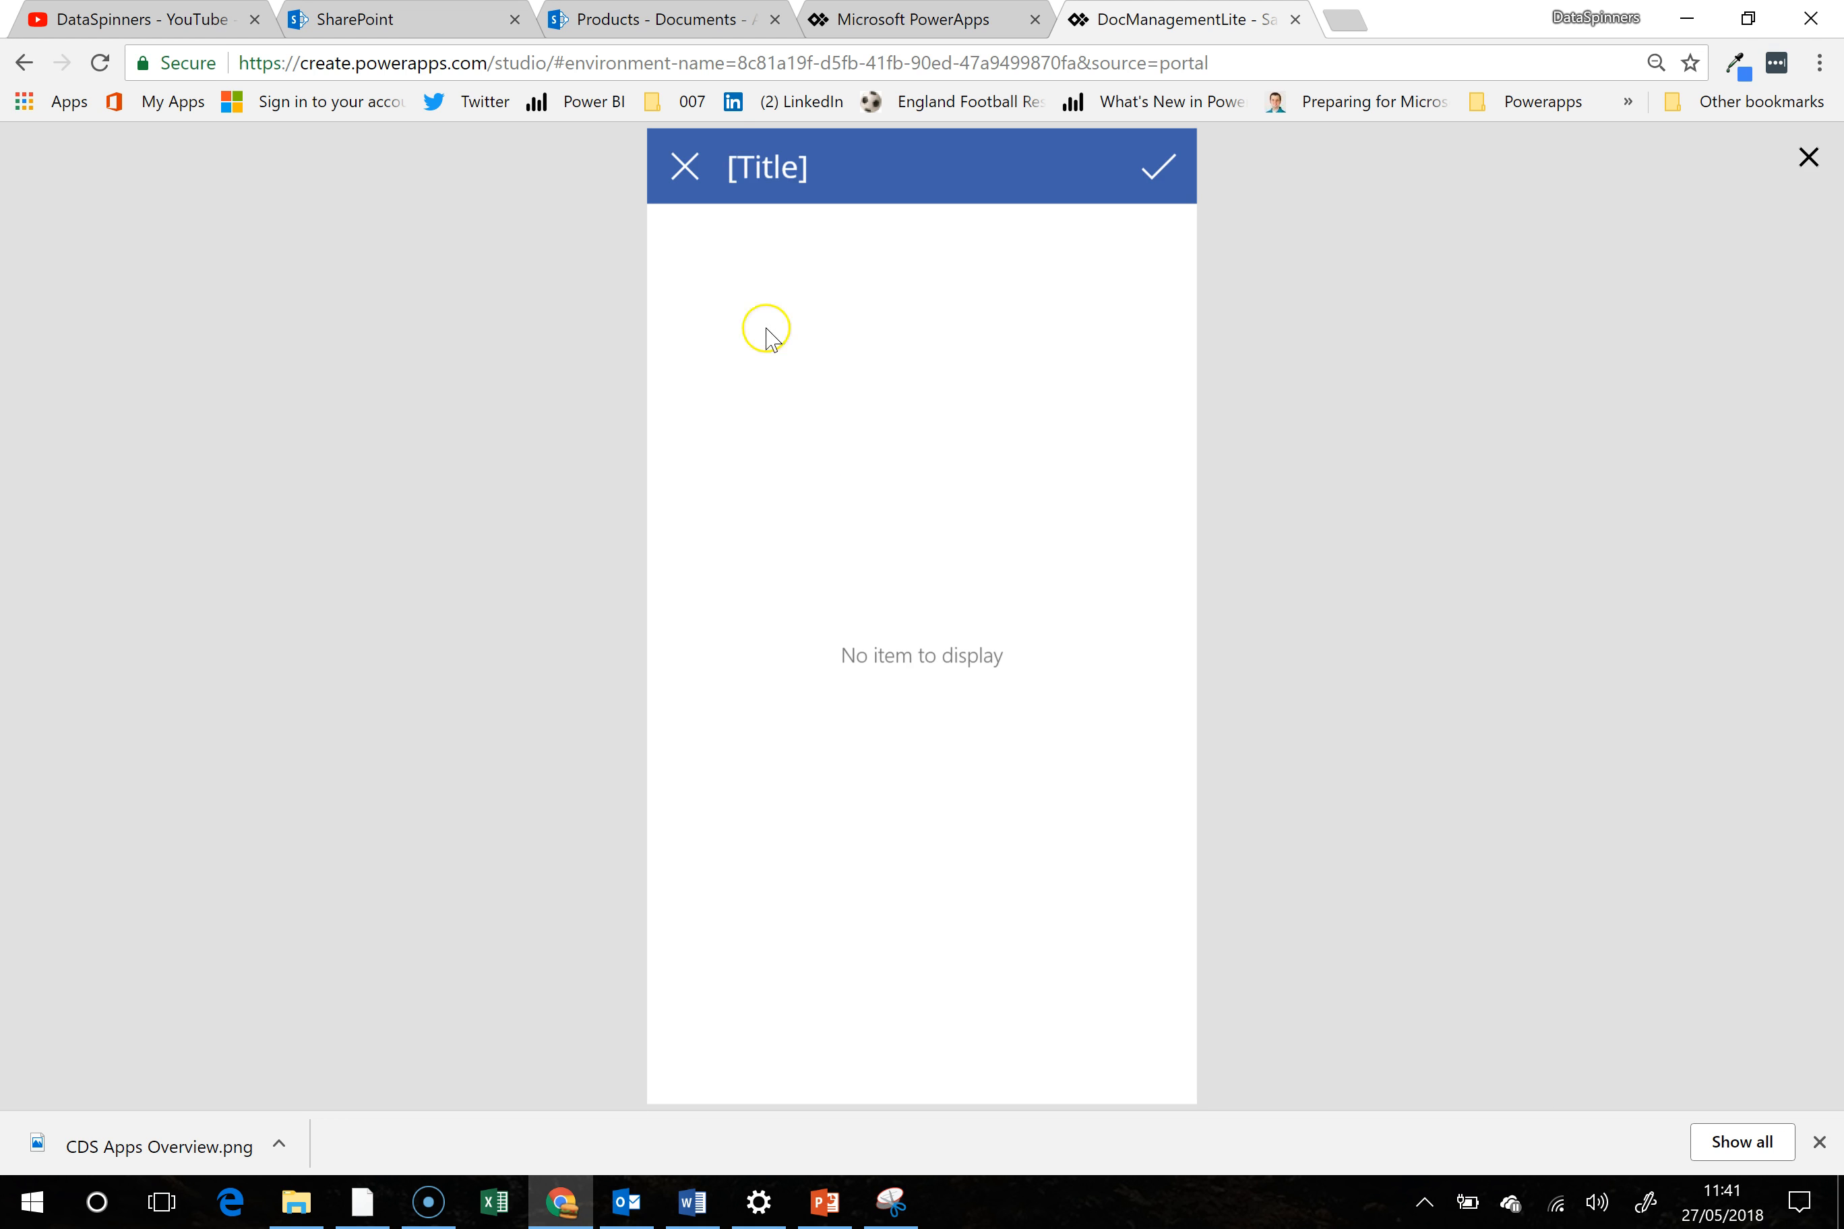
click(686, 168)
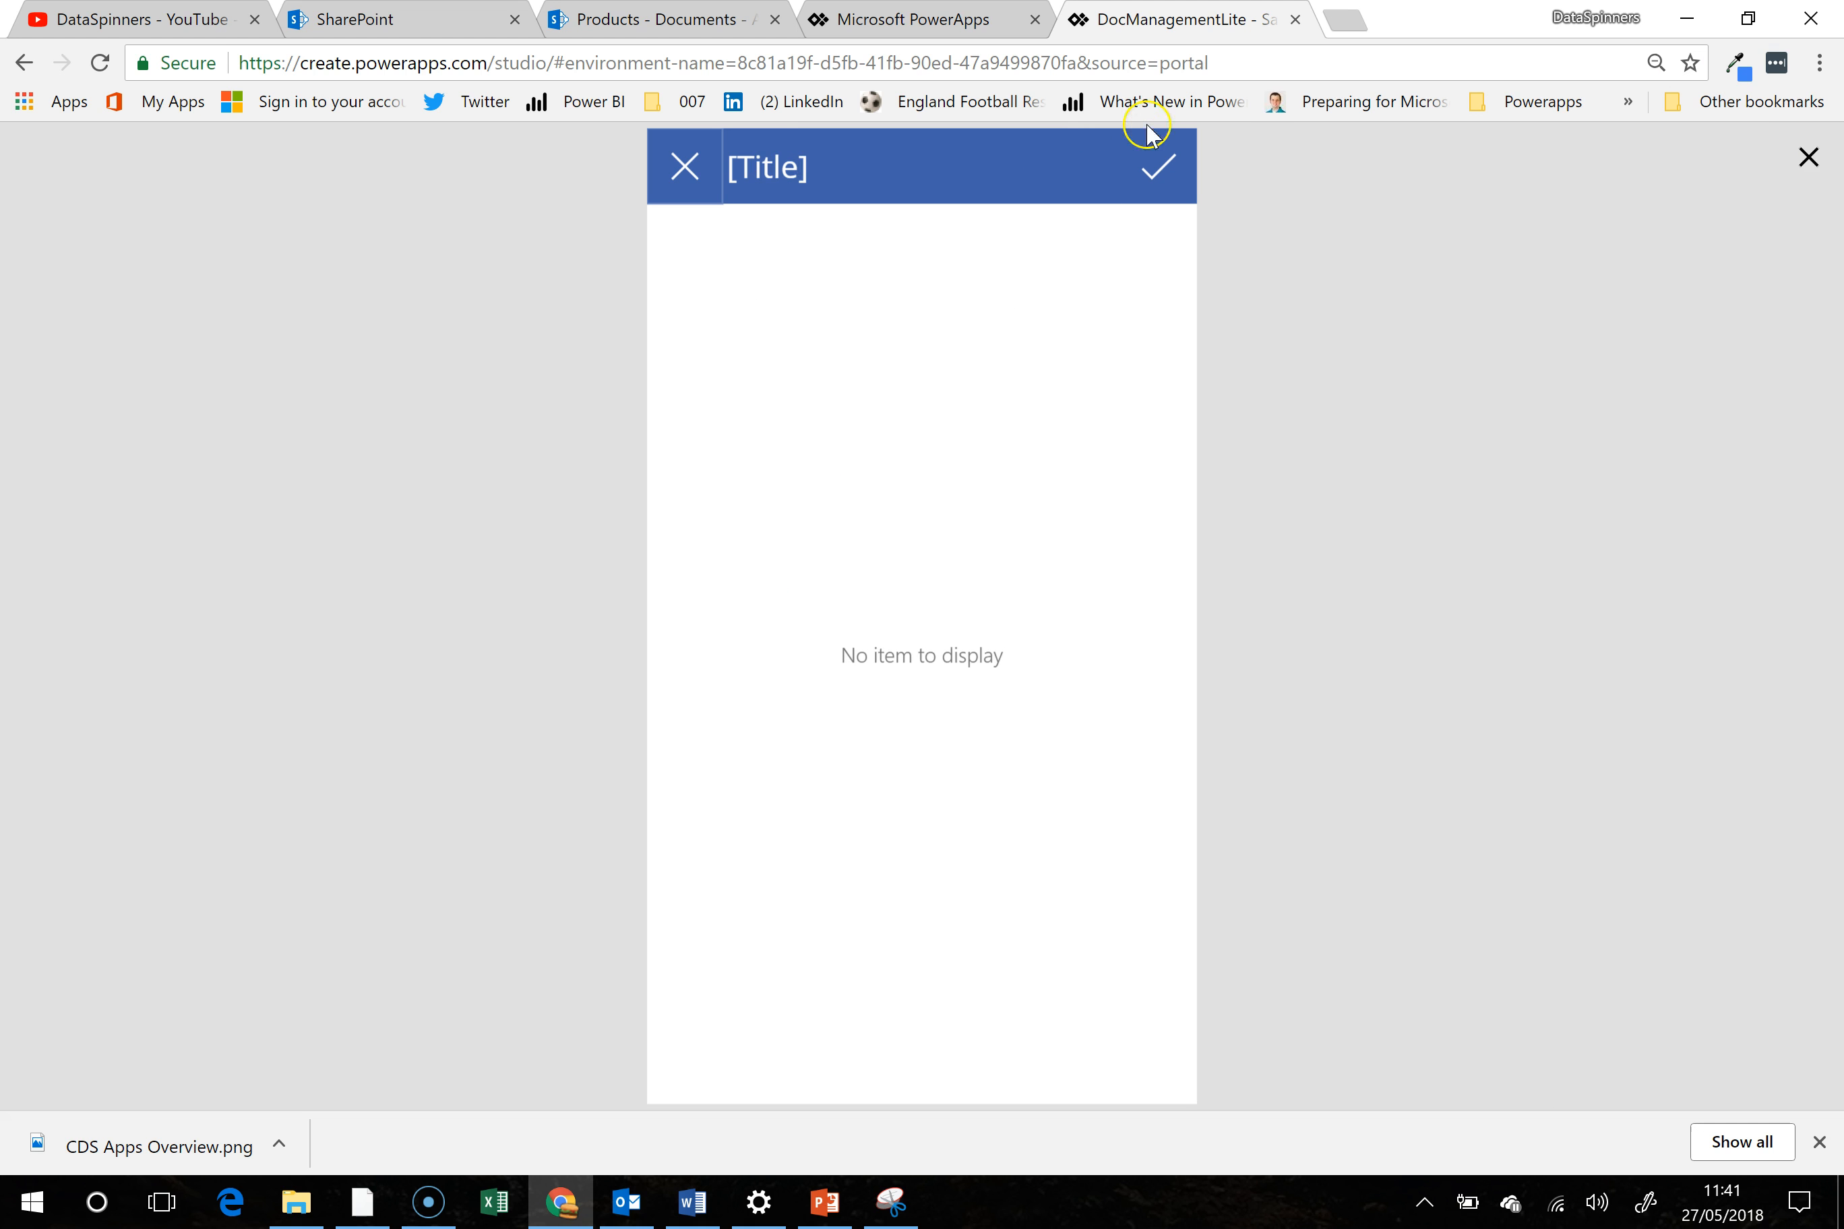
click(1806, 152)
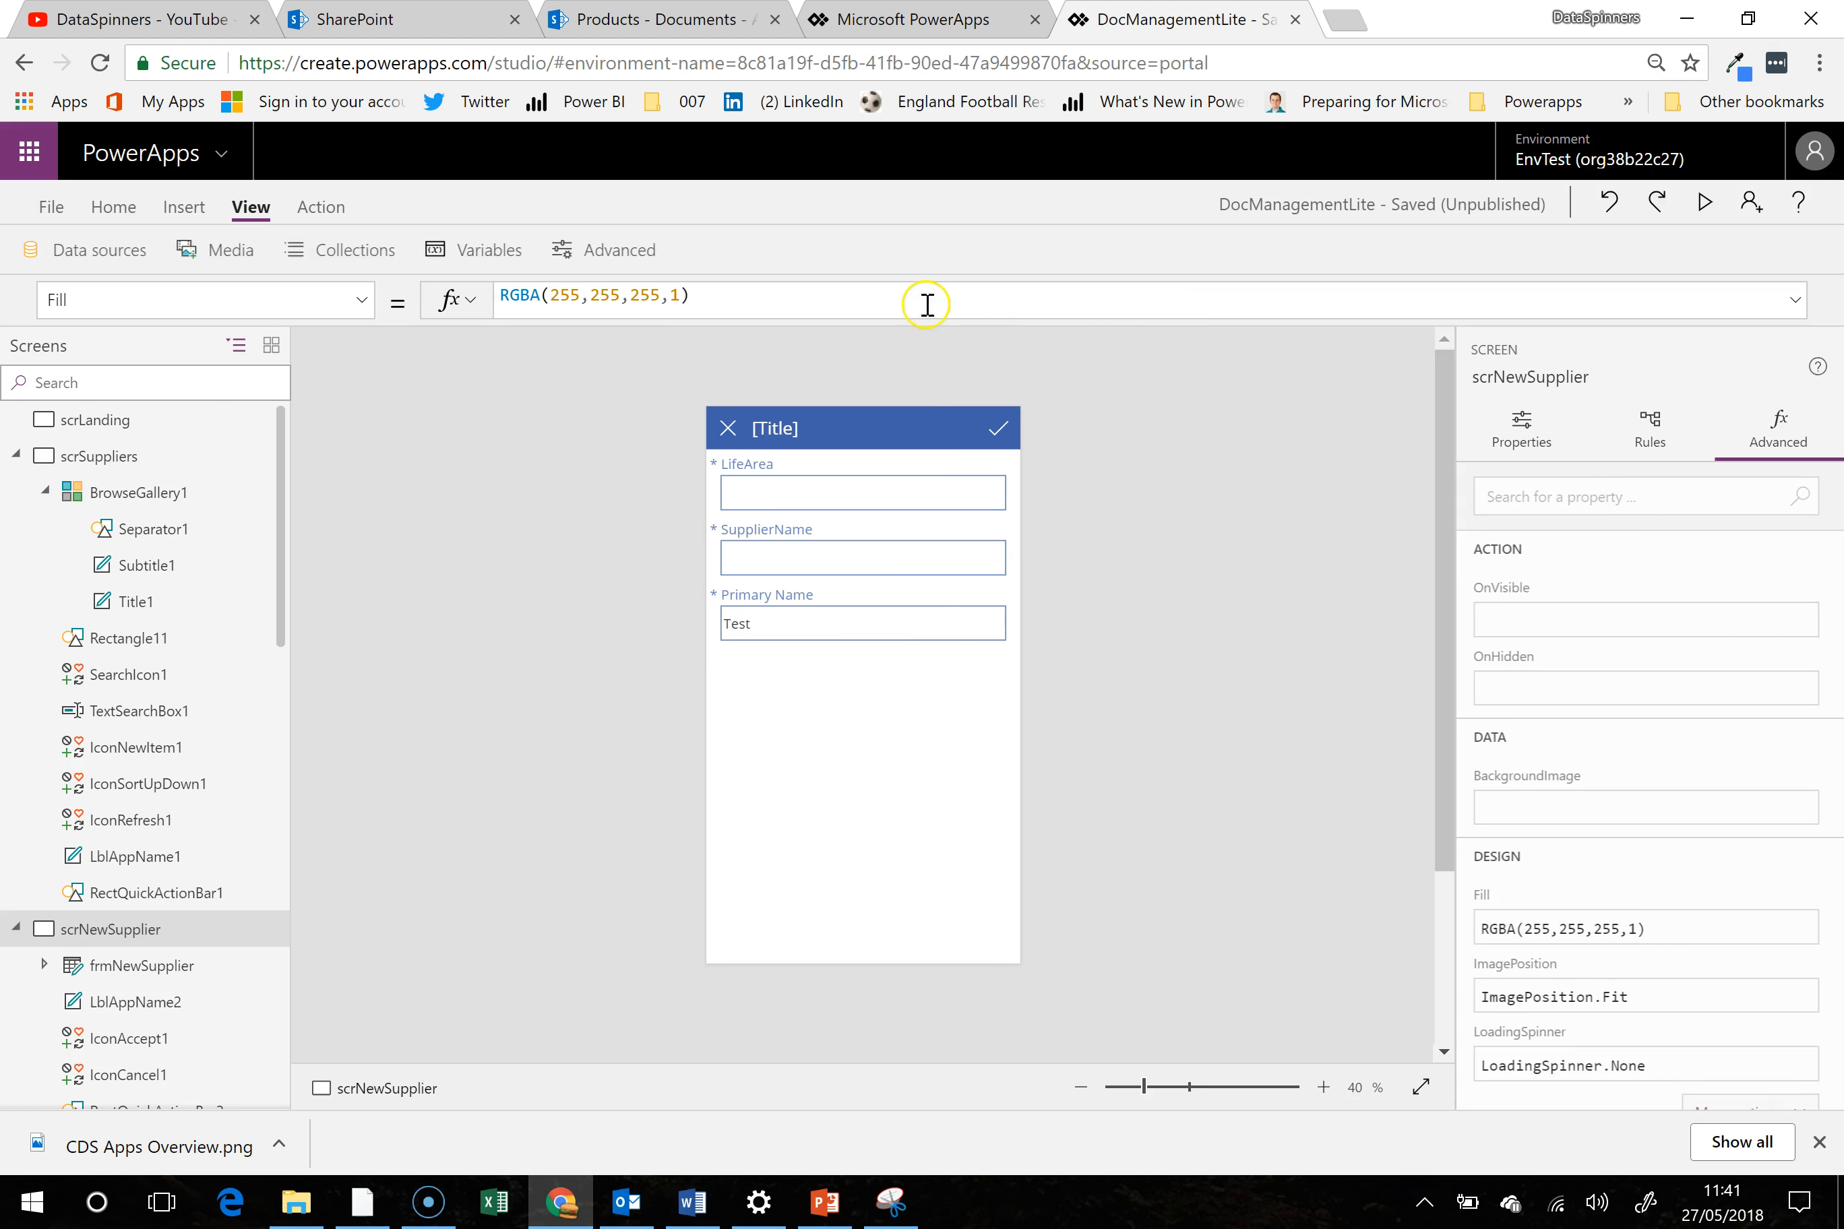
Set the OnSelect formula of the cancel icon on scrNewSupplier to Back()
click(744, 434)
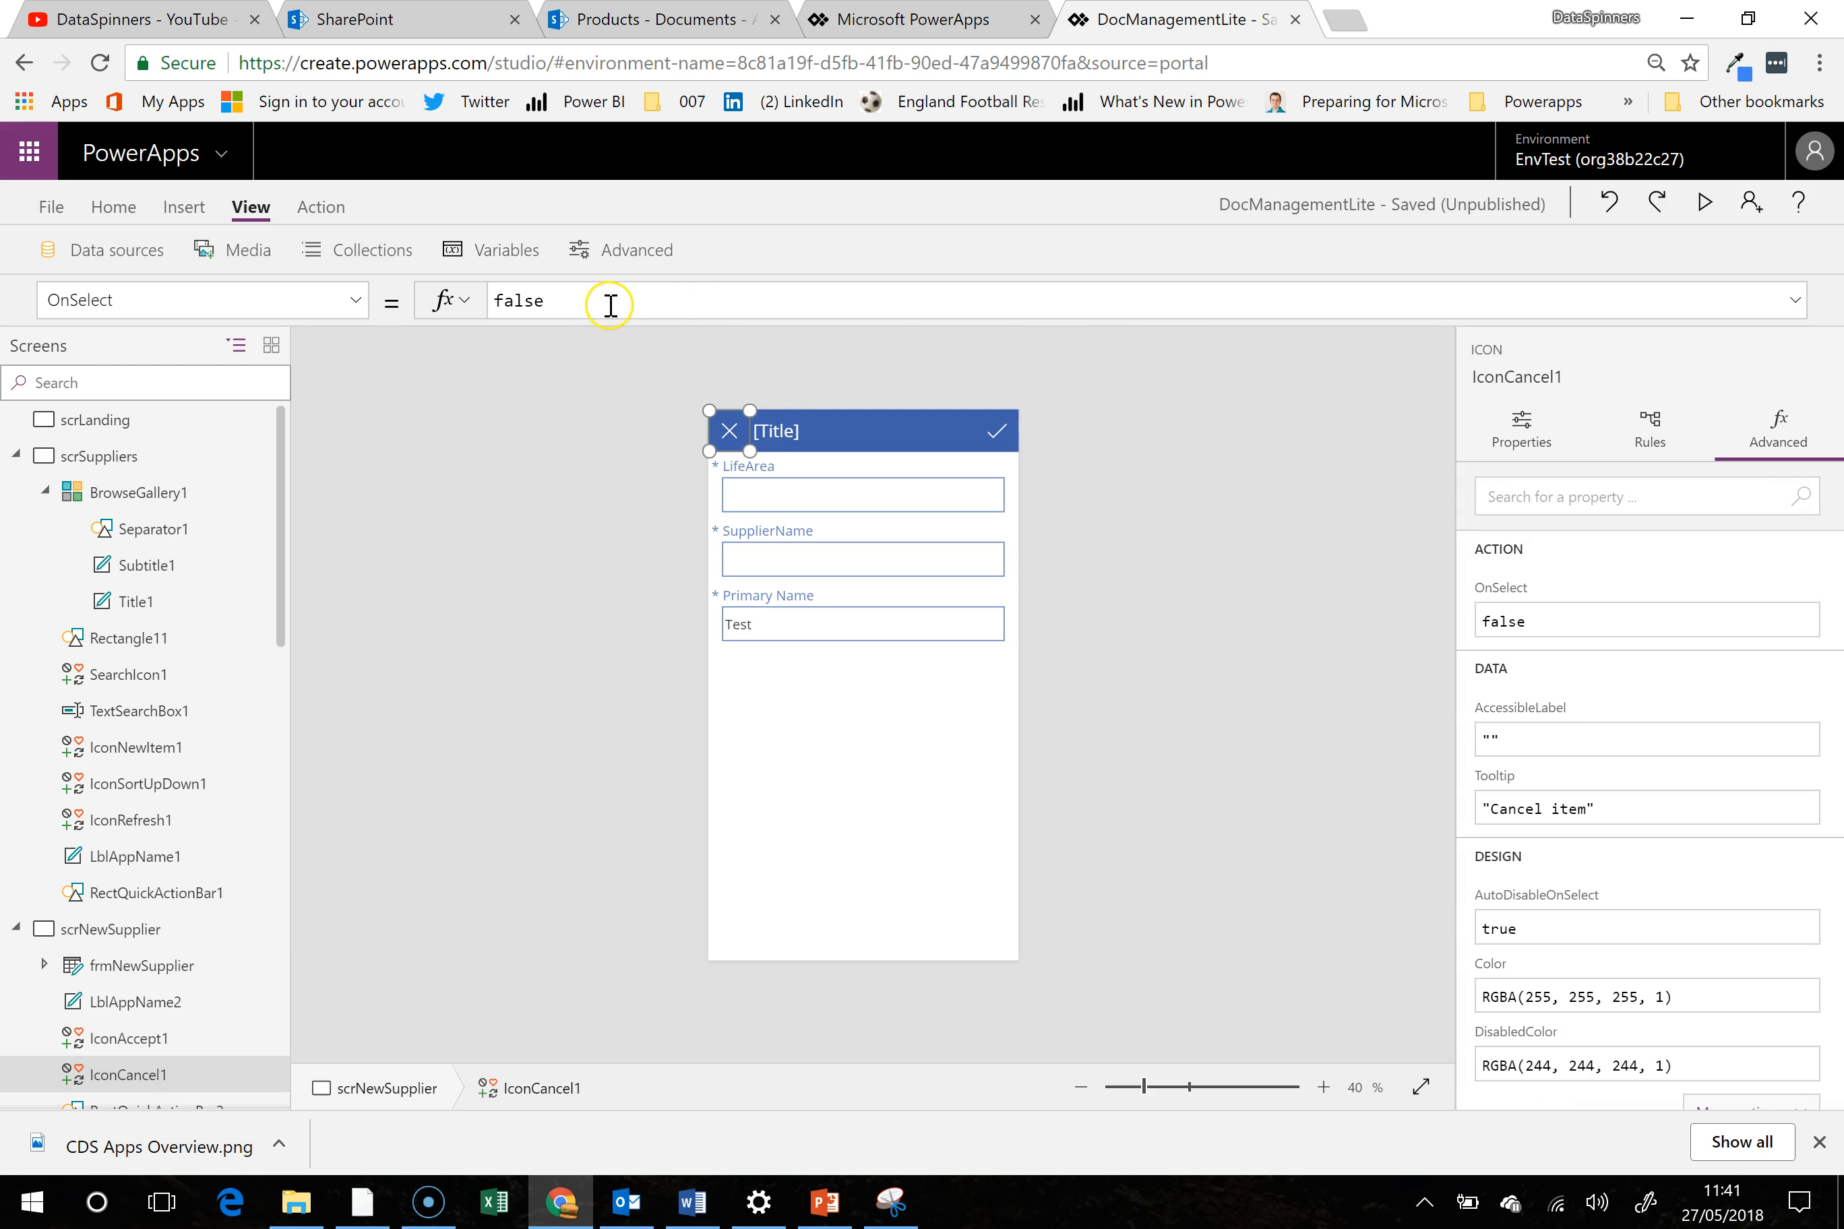
drag(609, 304, 329, 300)
text(Back)
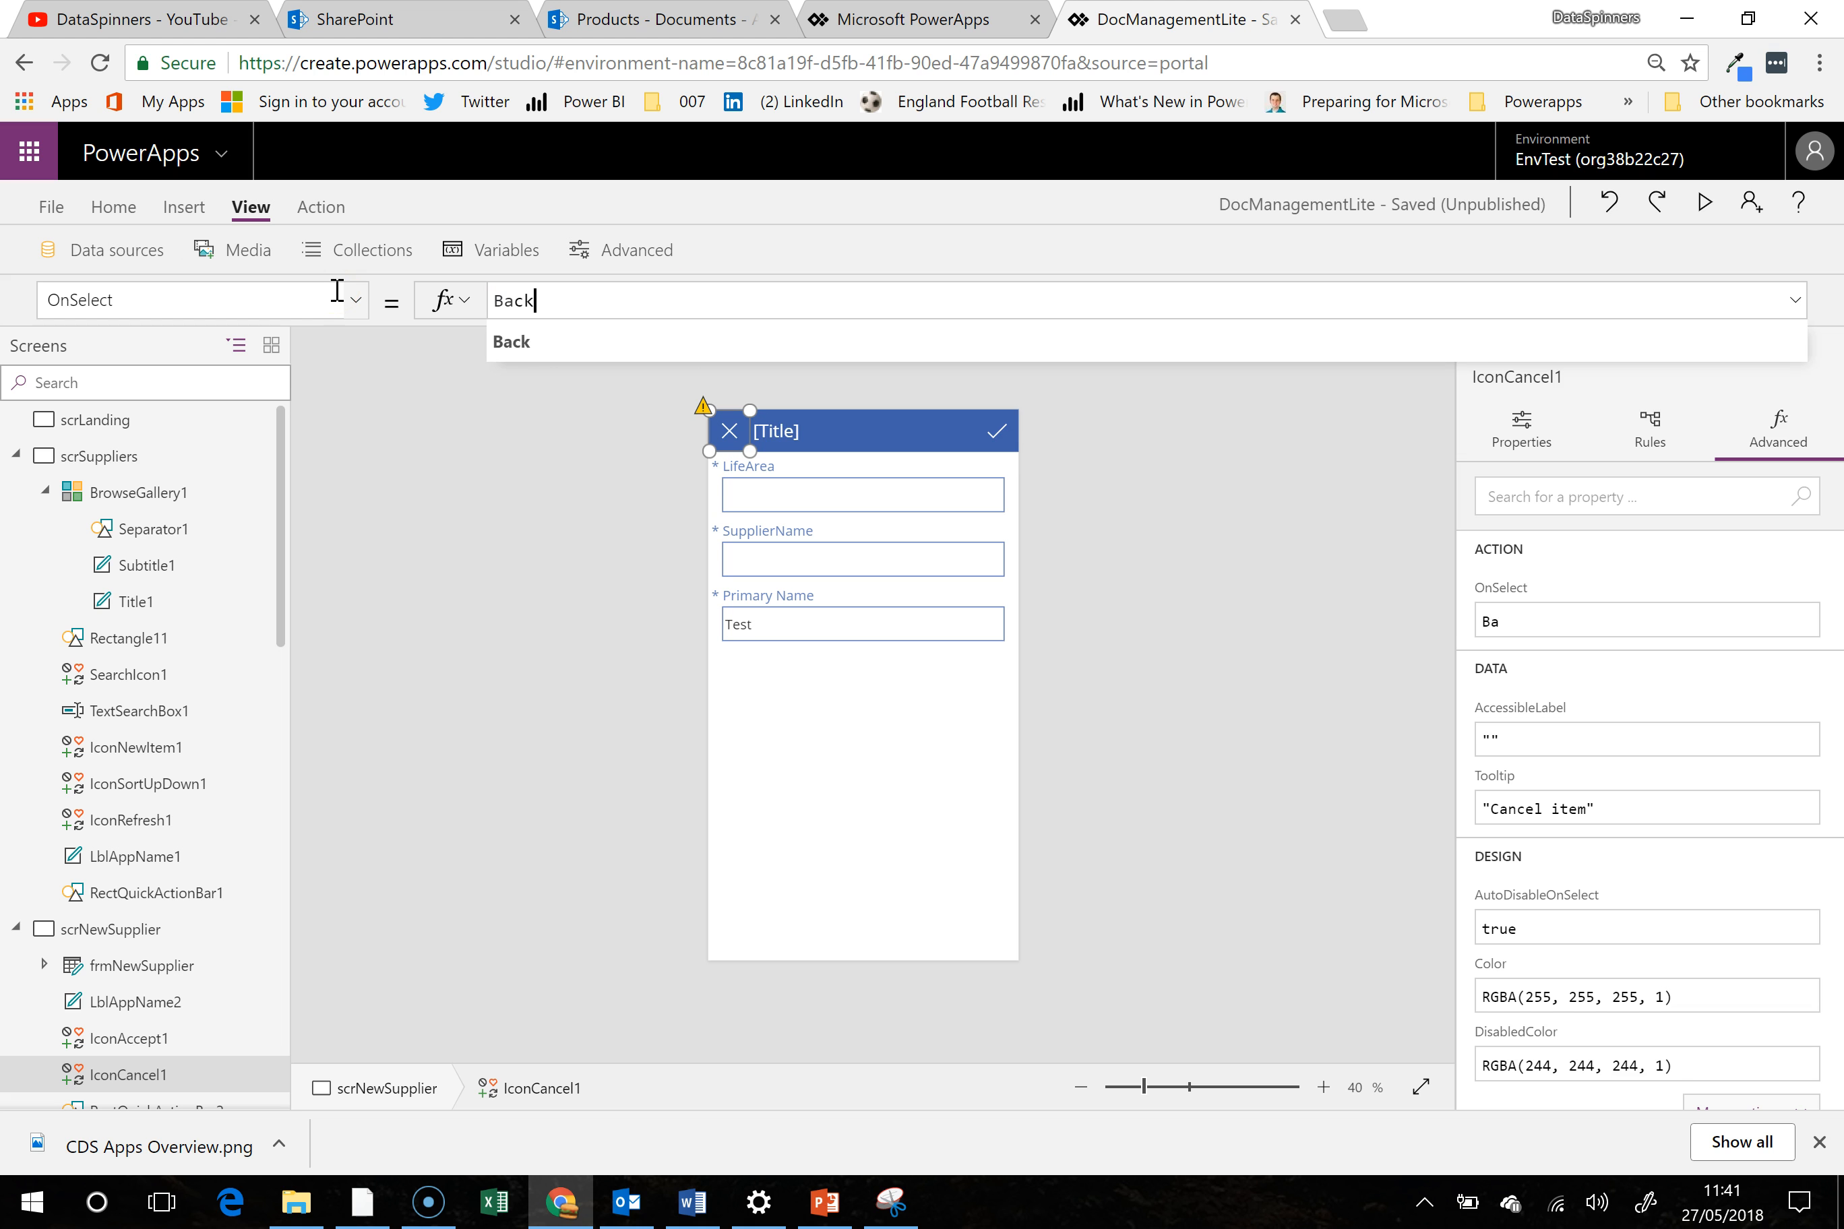
text(())
click(886, 684)
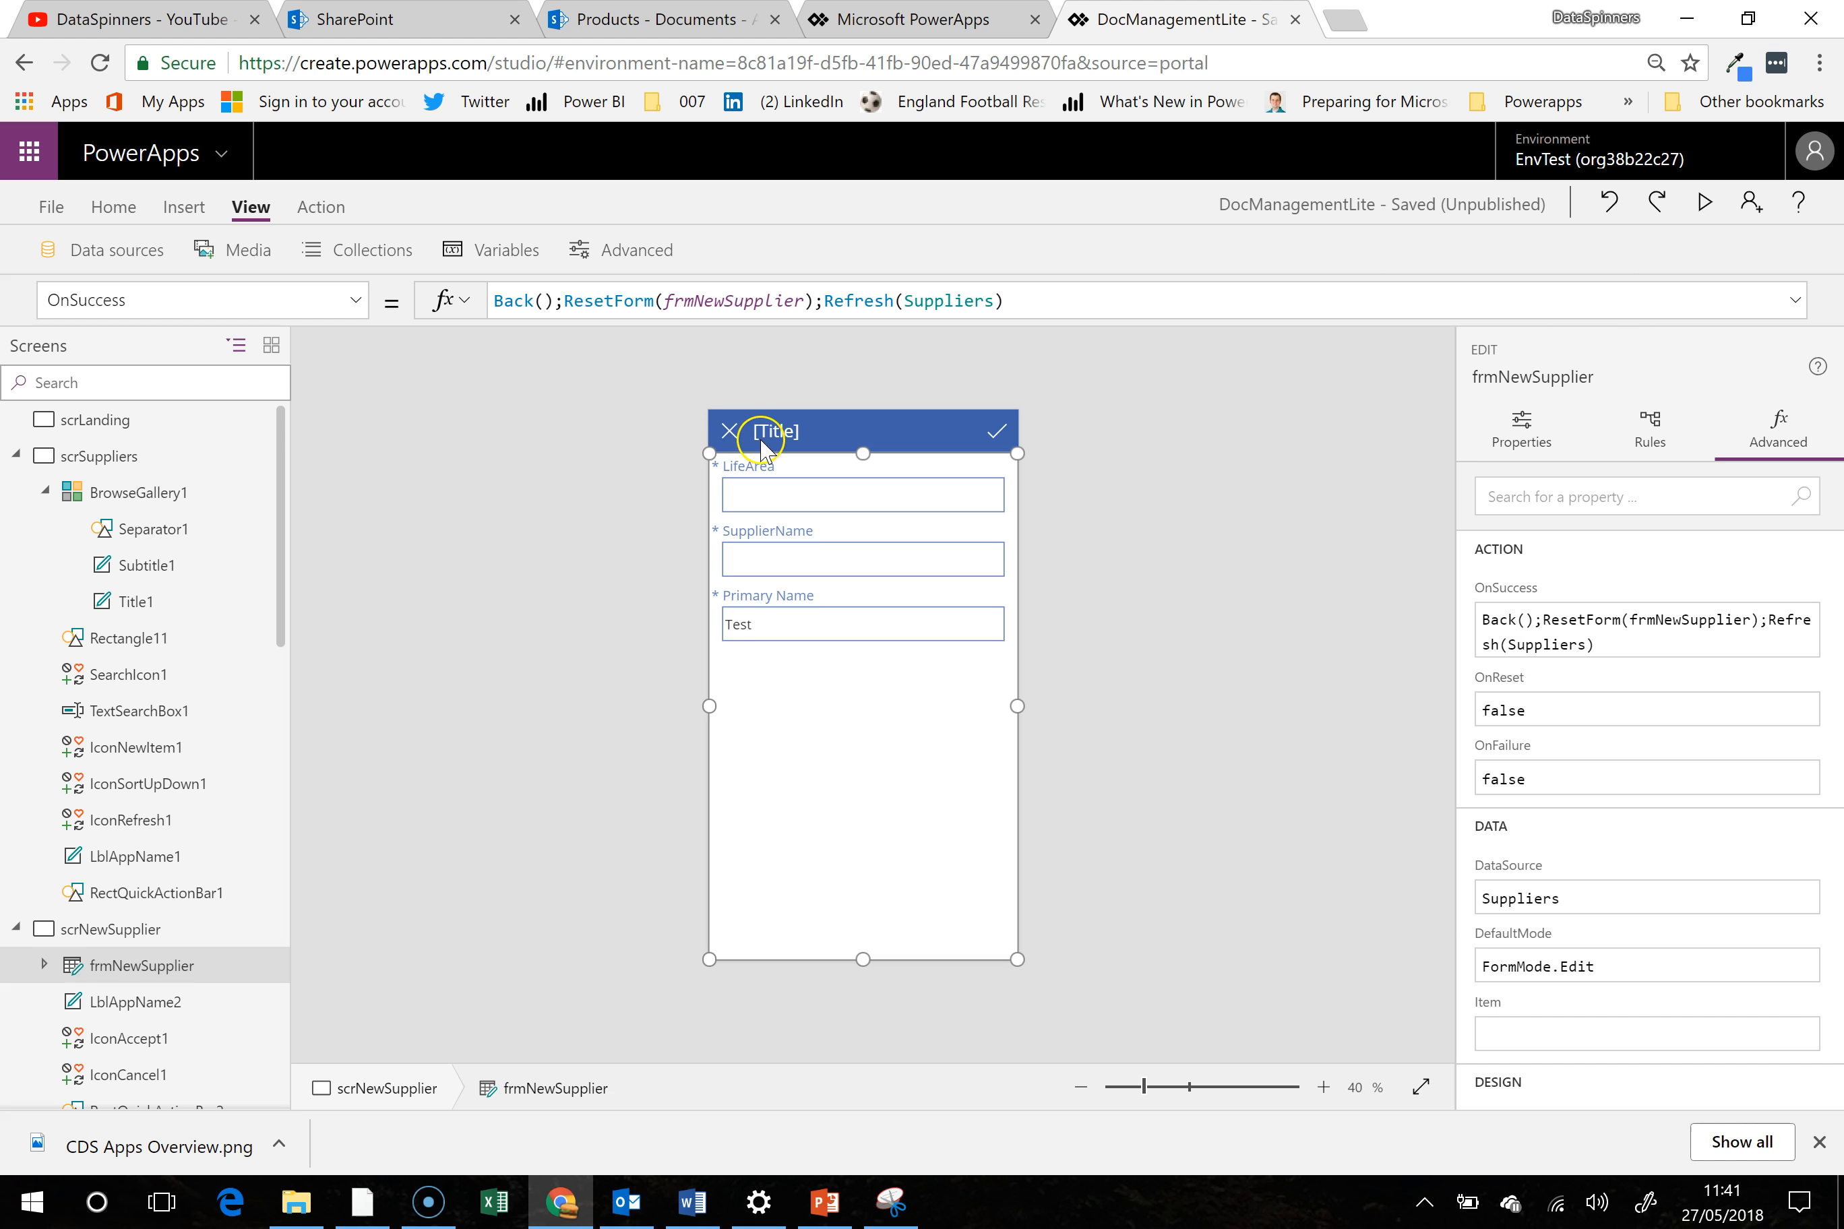
Test the cancel icon's back navigation on scrNewSupplier directly in the editor, without opening the preview
click(726, 431)
alt+click(726, 431)
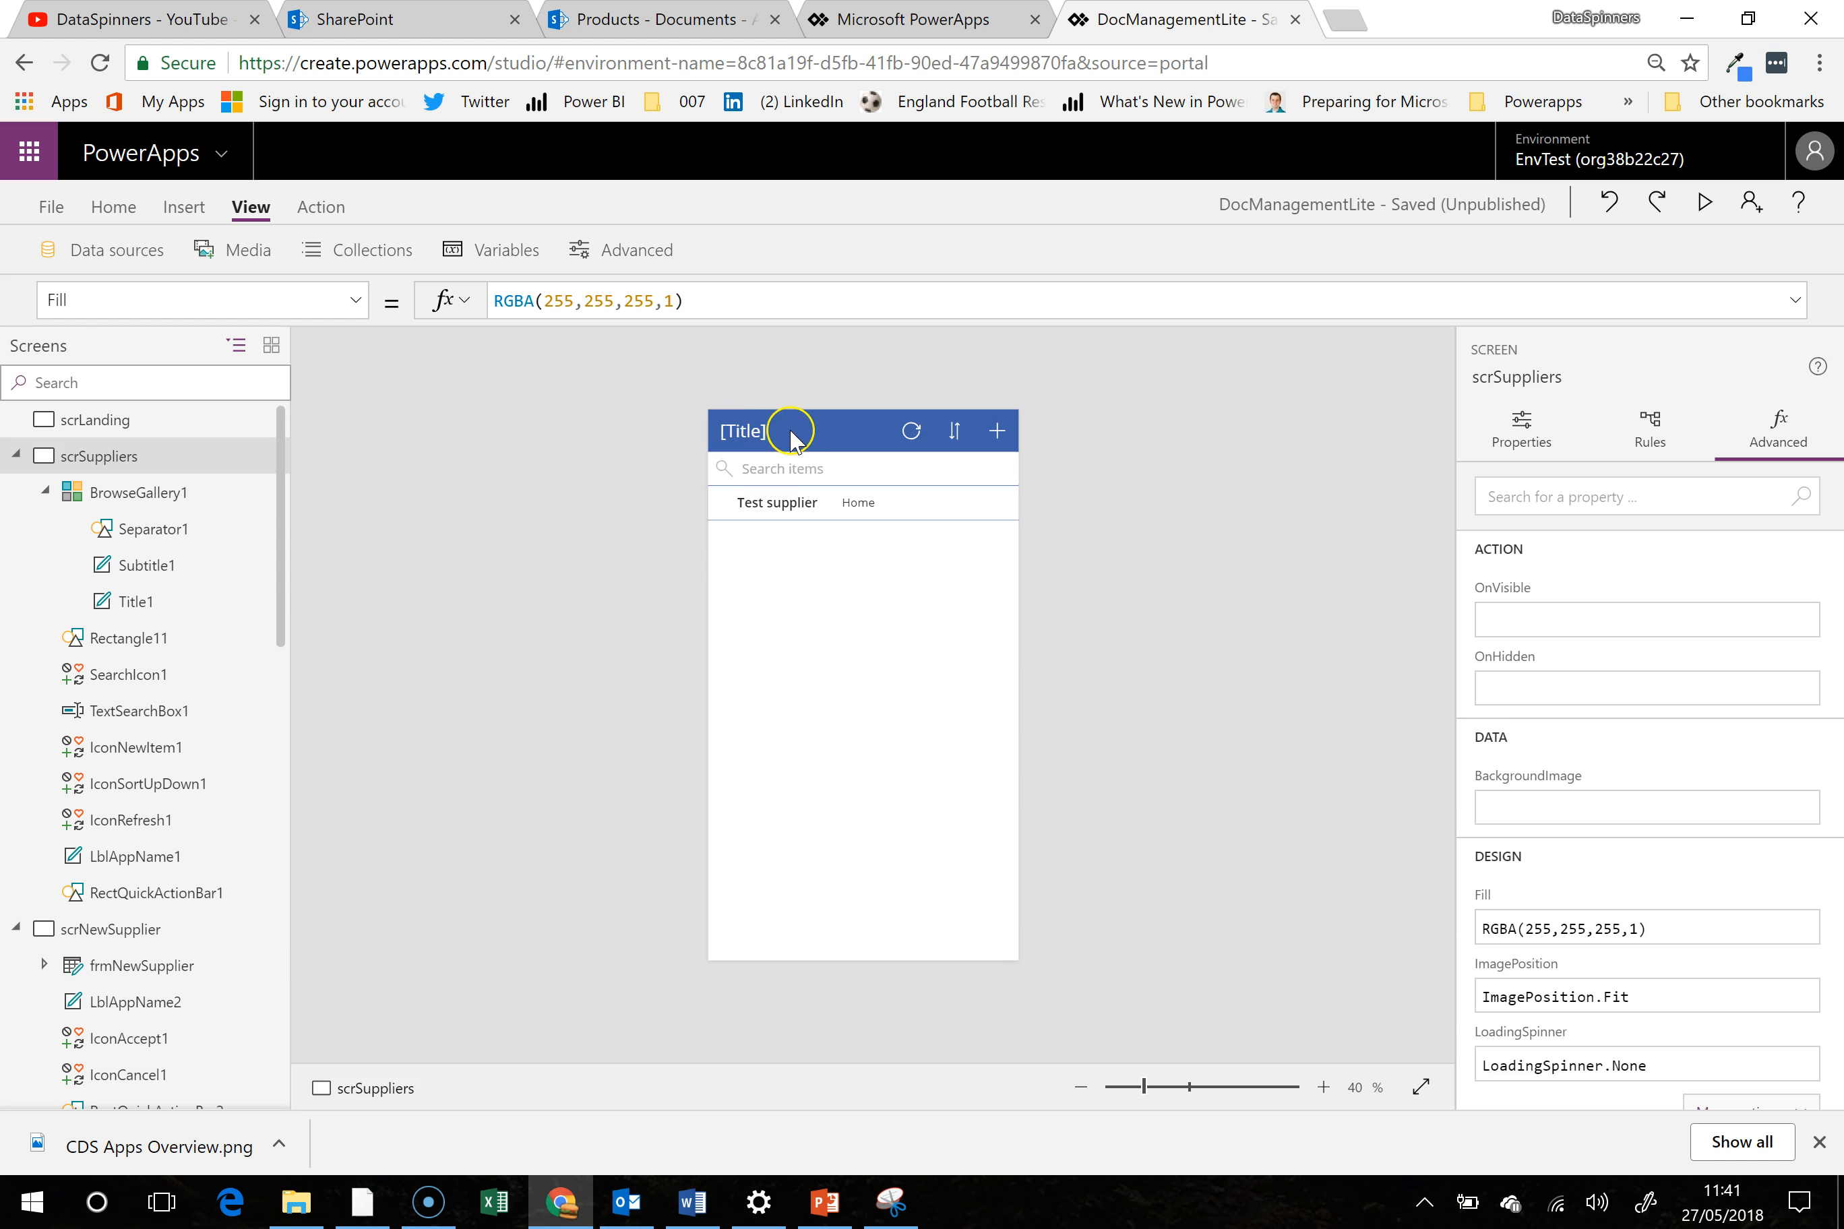
click(861, 627)
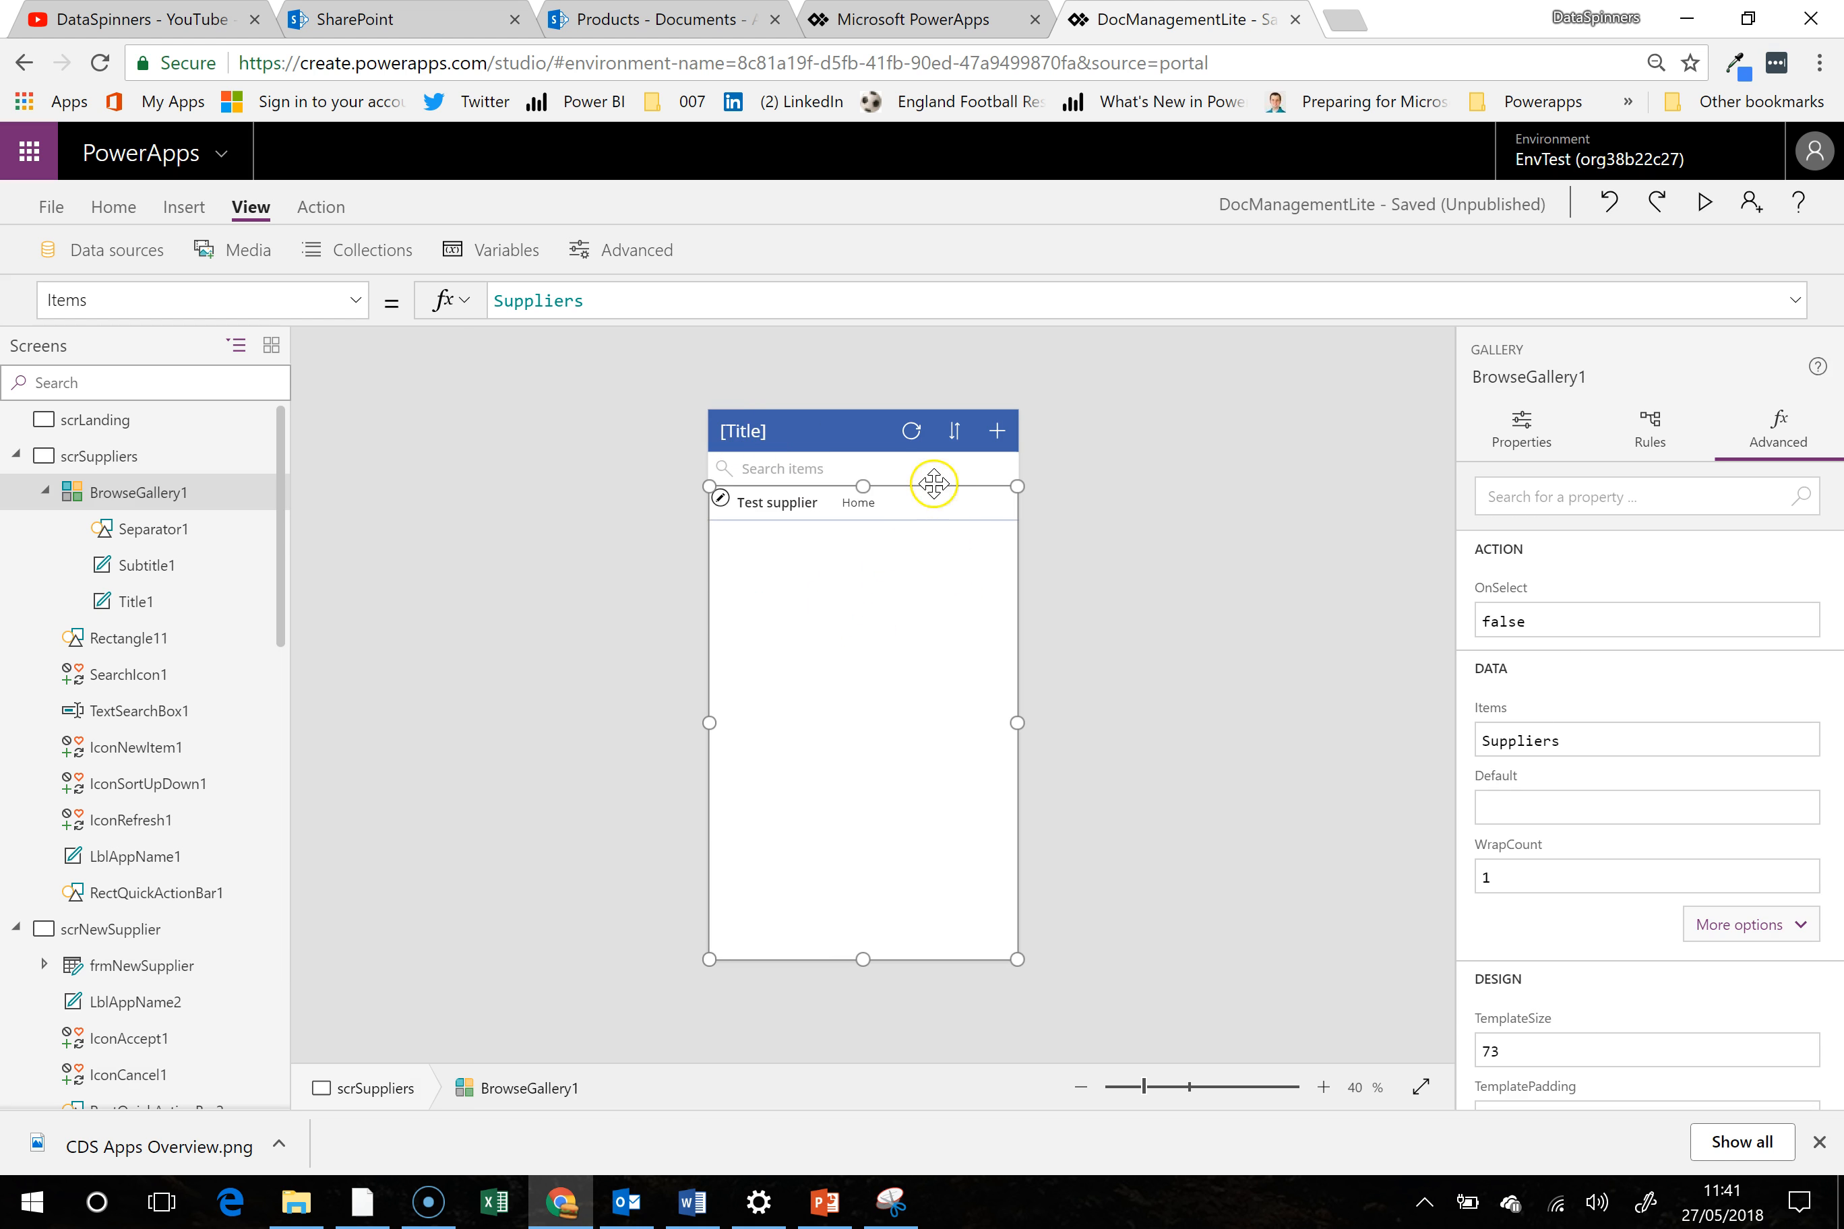
Set the OnSelect formula of the refresh icon on scrSuppliers to Refresh(Suppliers)
click(912, 430)
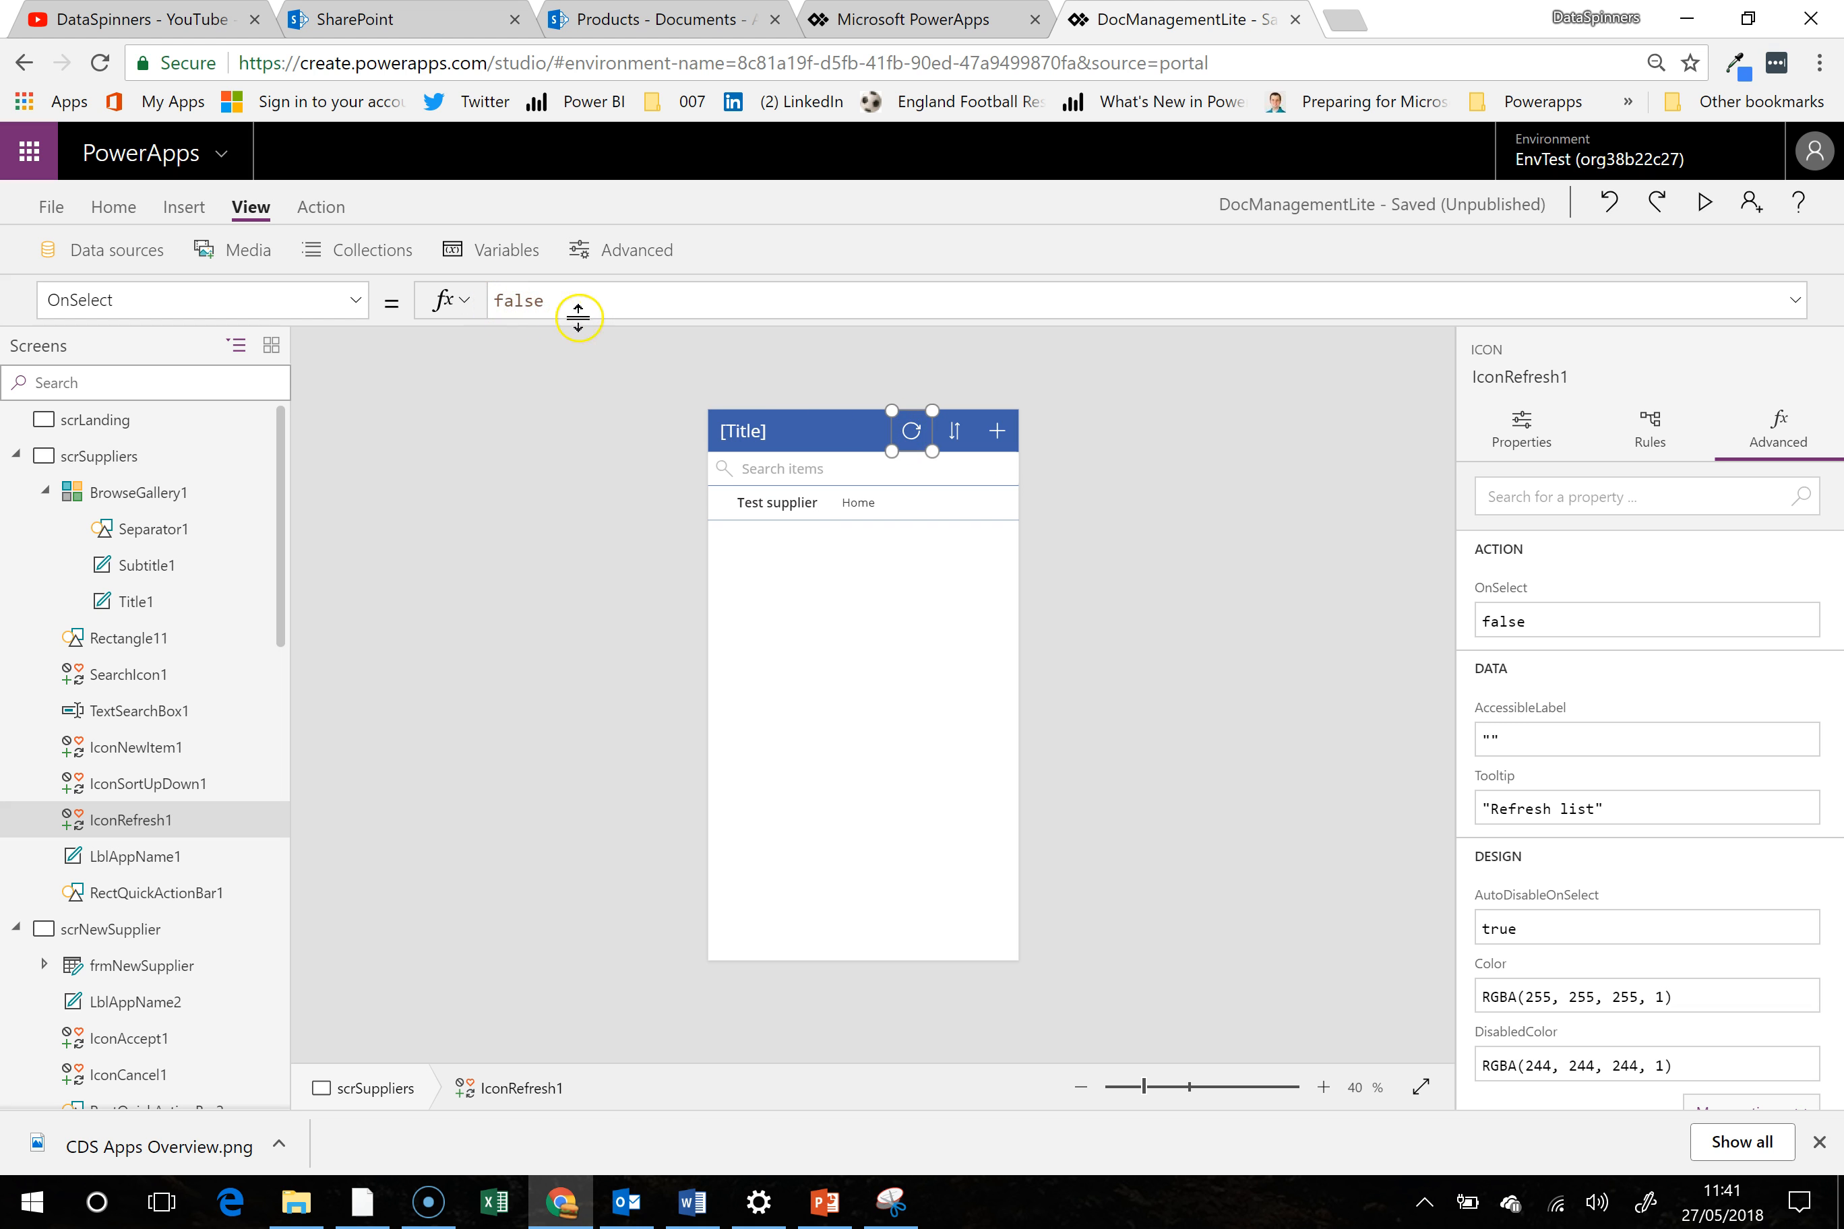
double_click(492, 301)
text(ref)
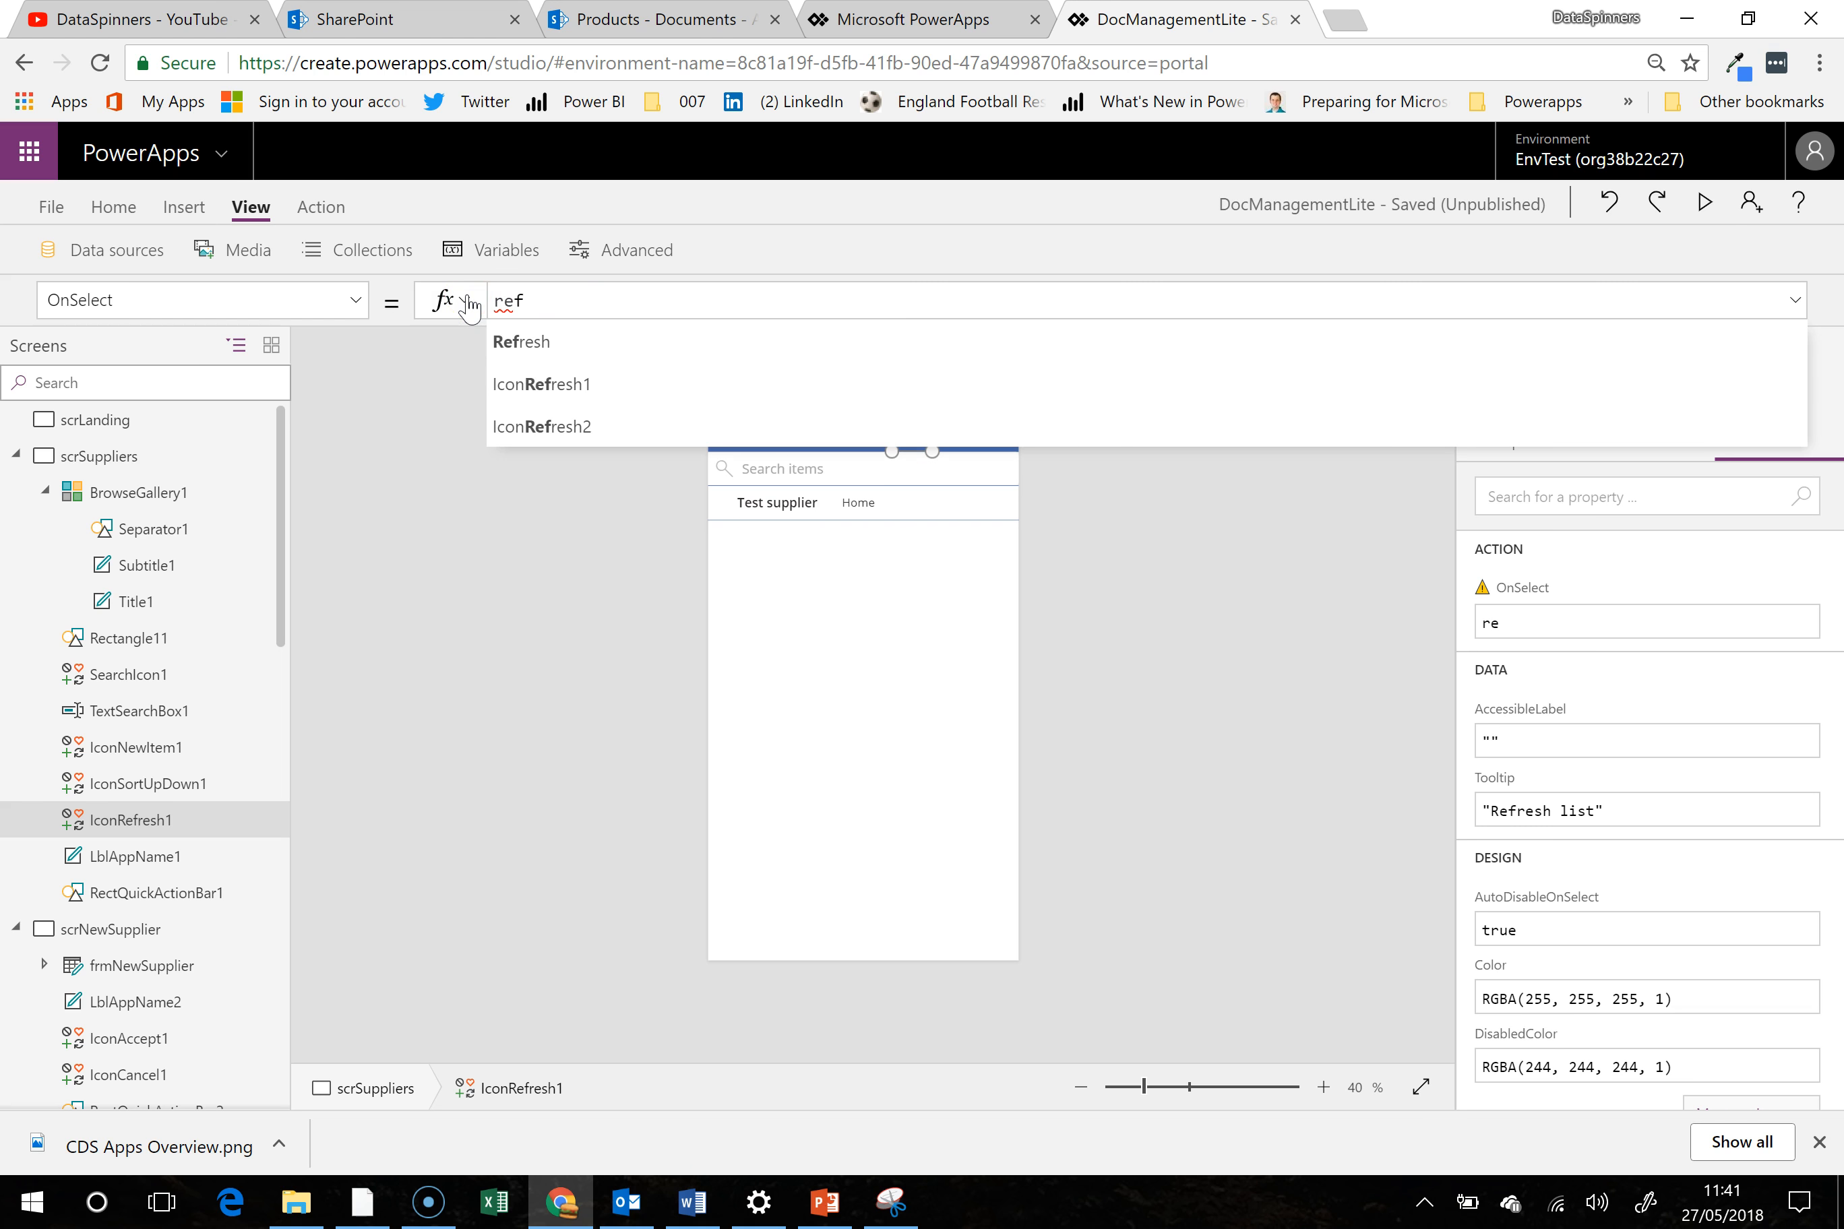
key(Tab)
key(Down)
key(Down)
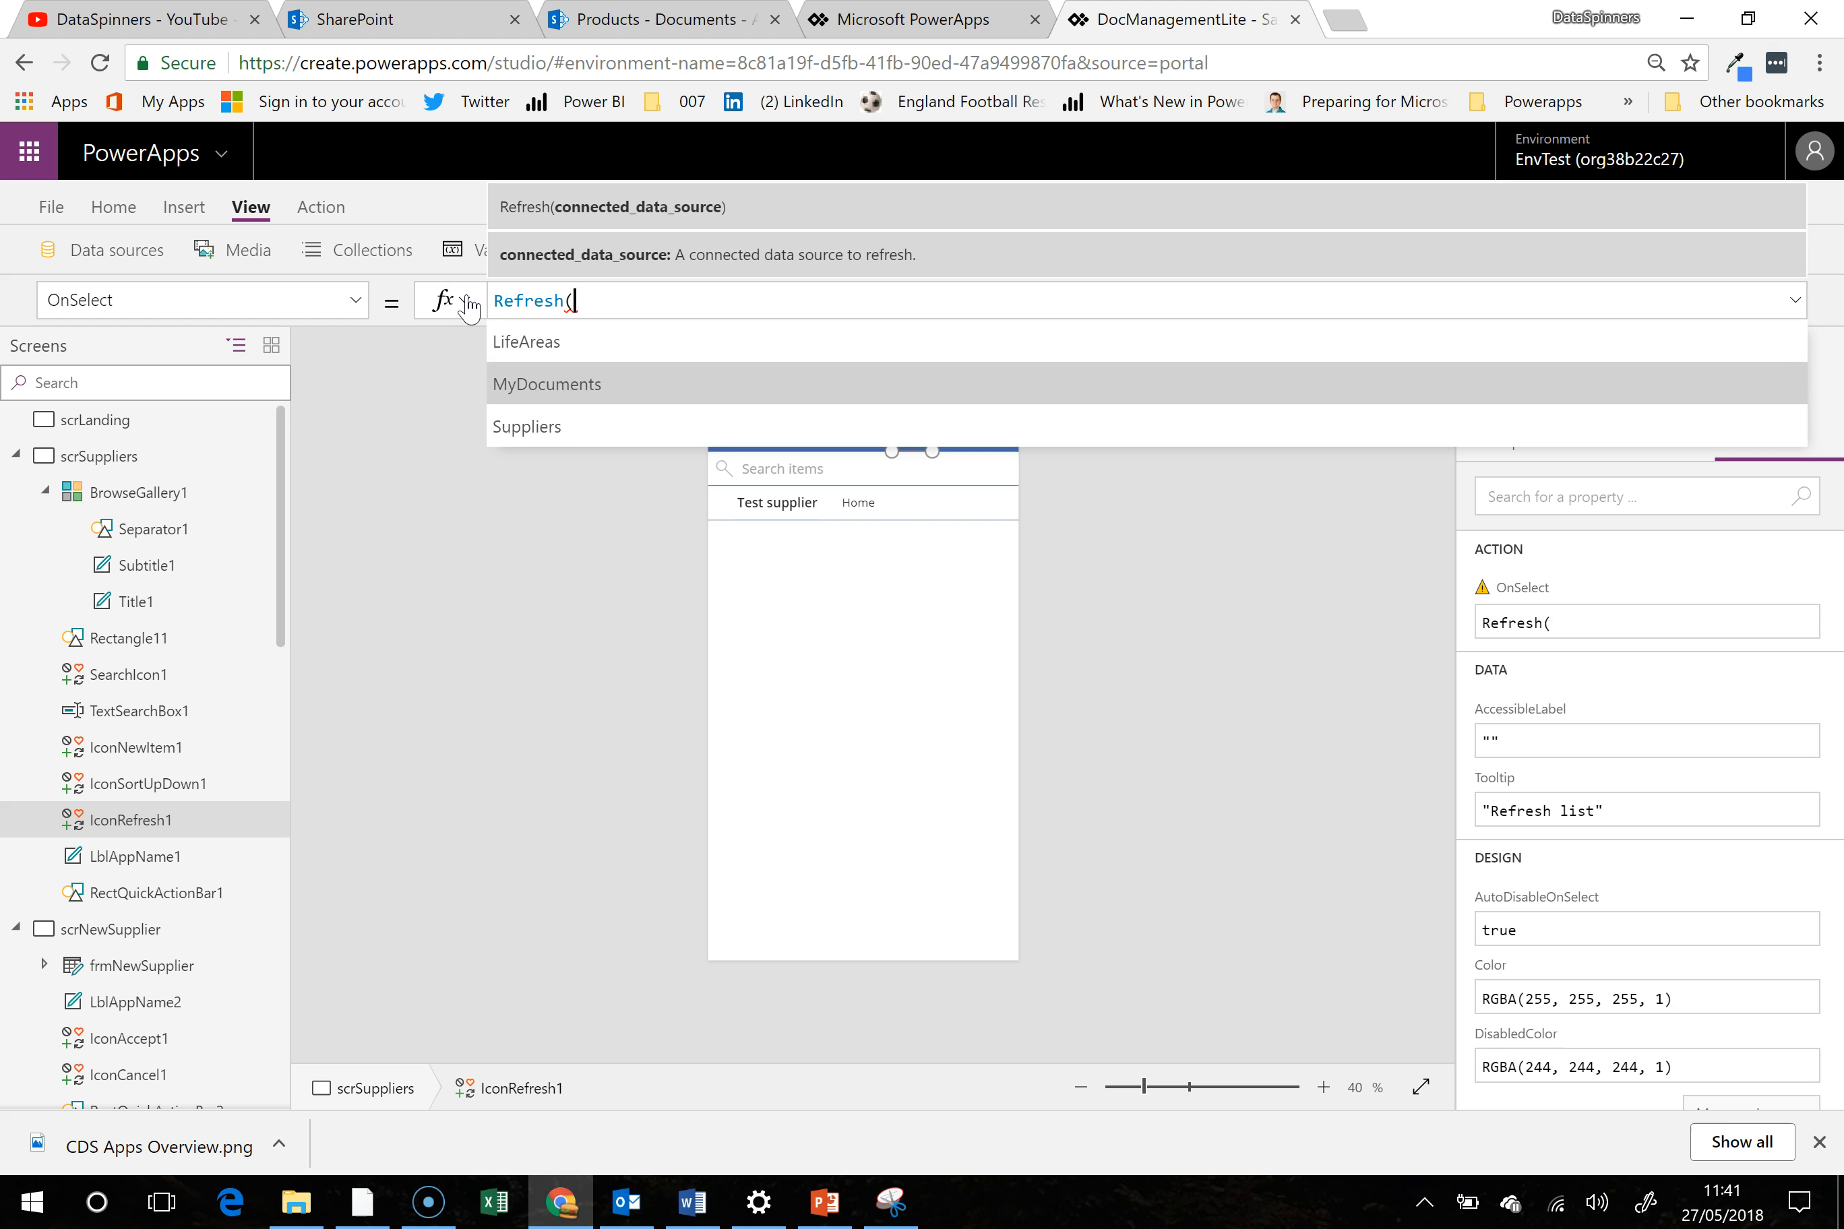
key(Tab)
text())
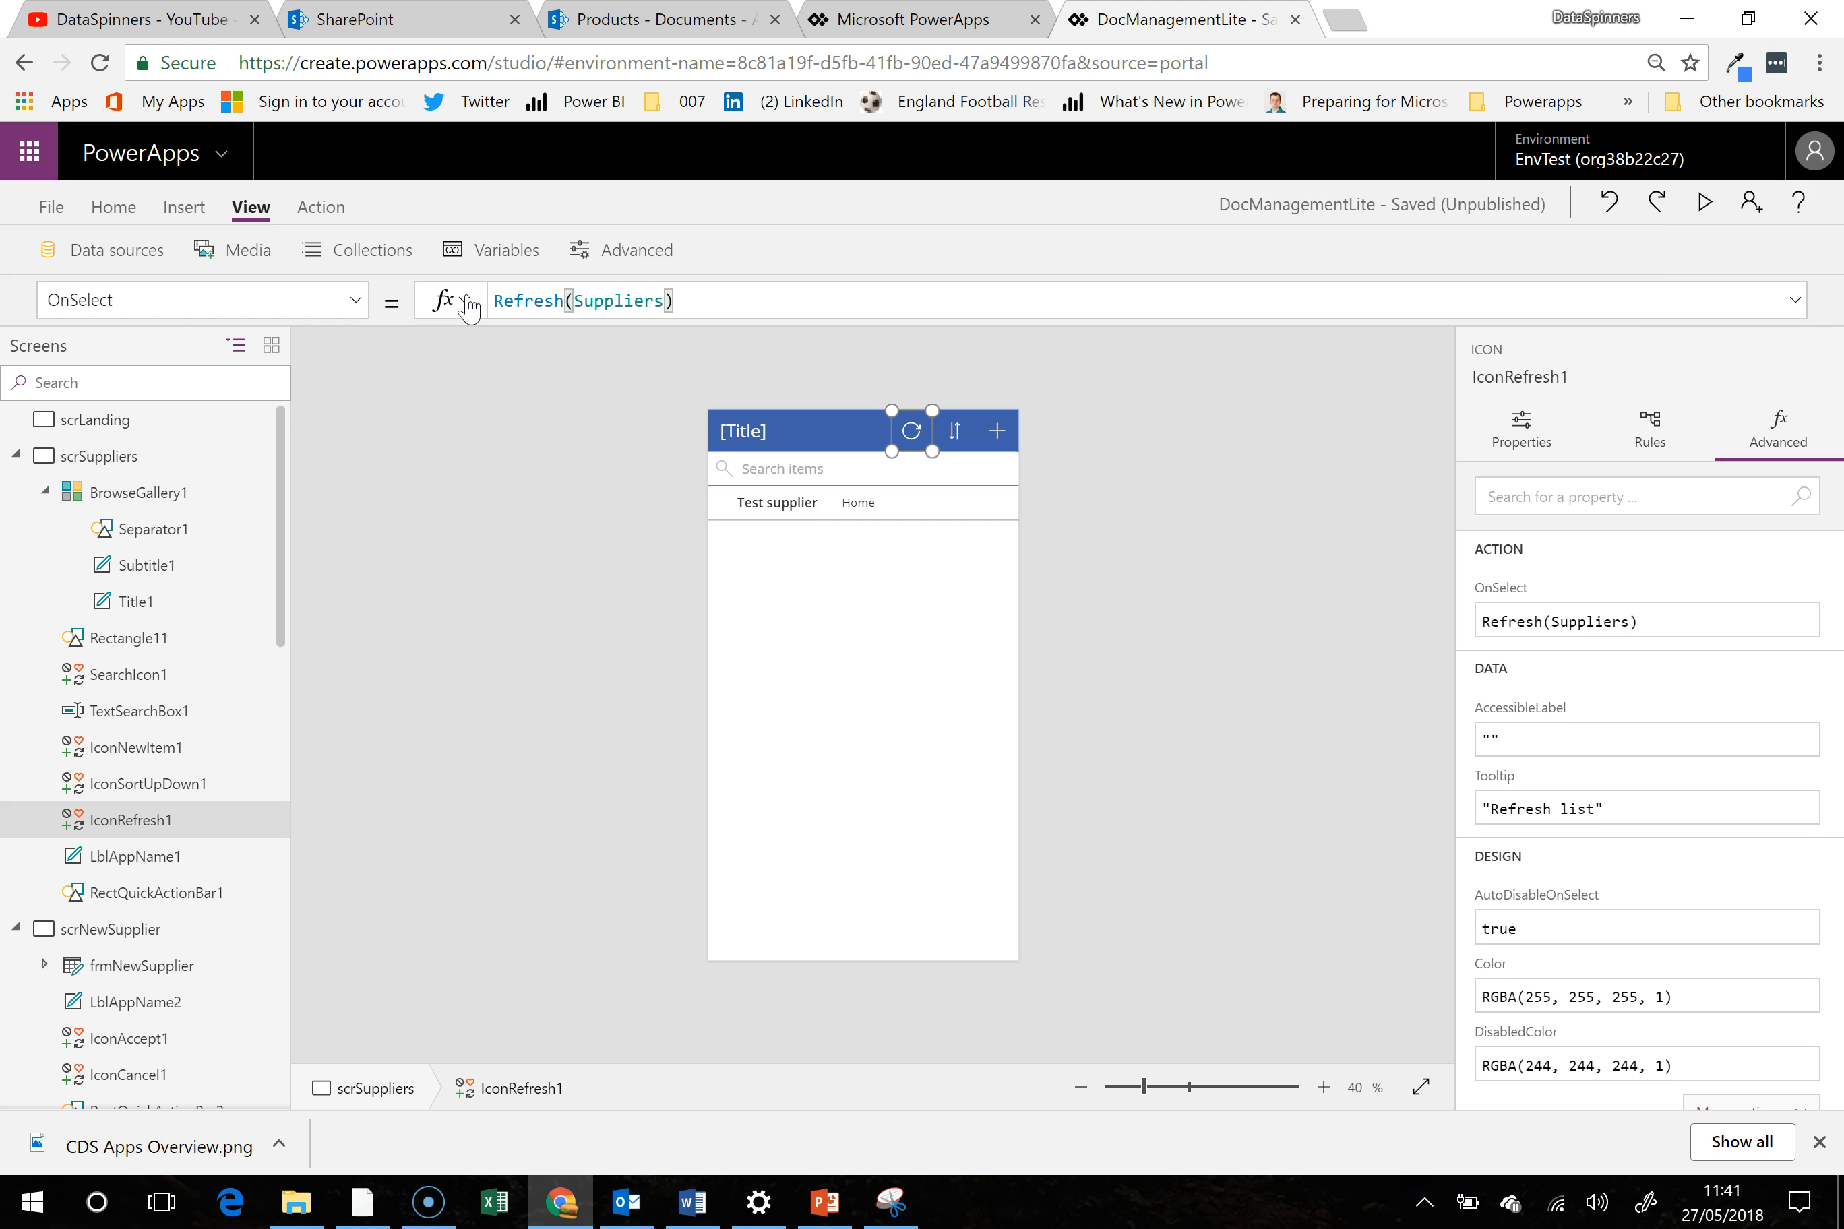
click(825, 613)
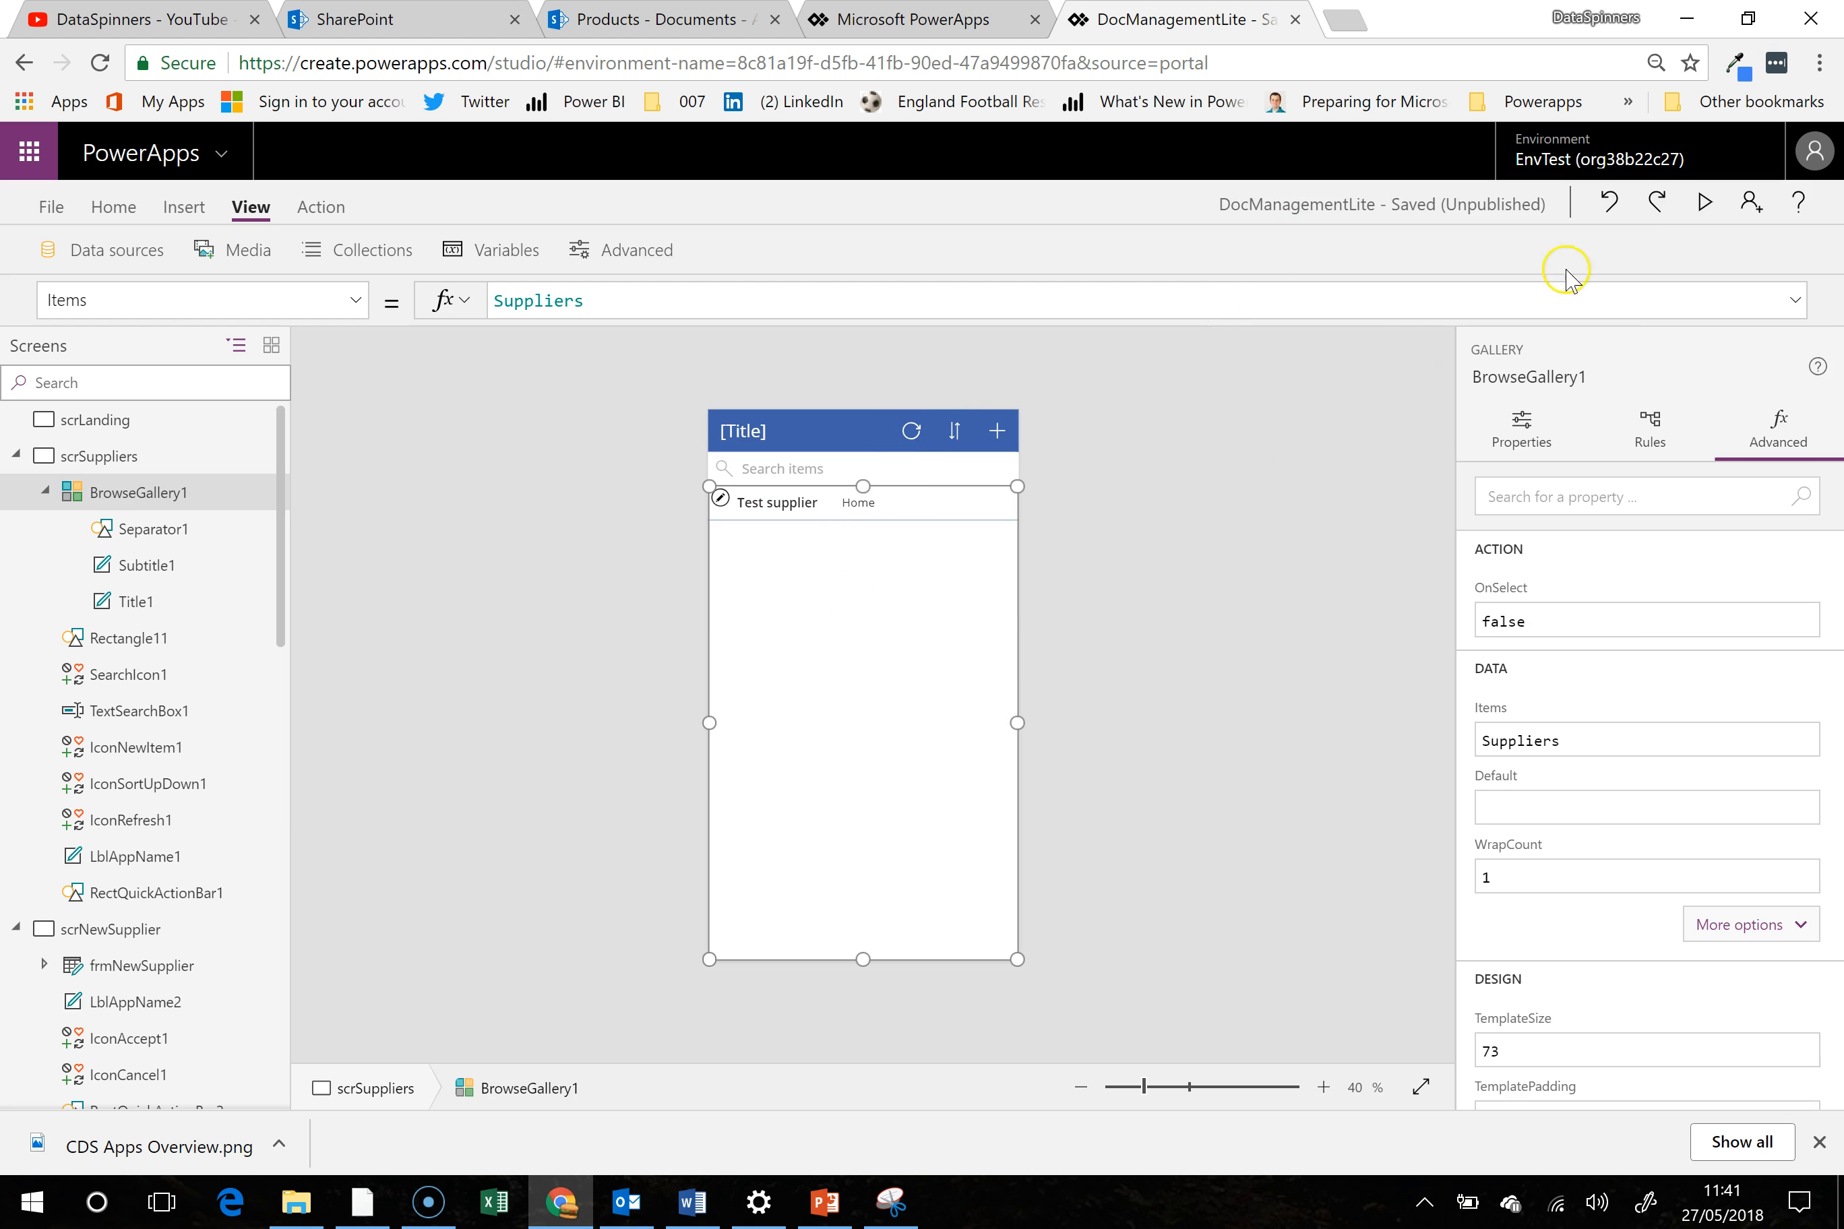
Preview scrSuppliers, submit a new supplier with LifeArea Home and SupplierName abcd, and close the preview
click(1704, 202)
click(1164, 167)
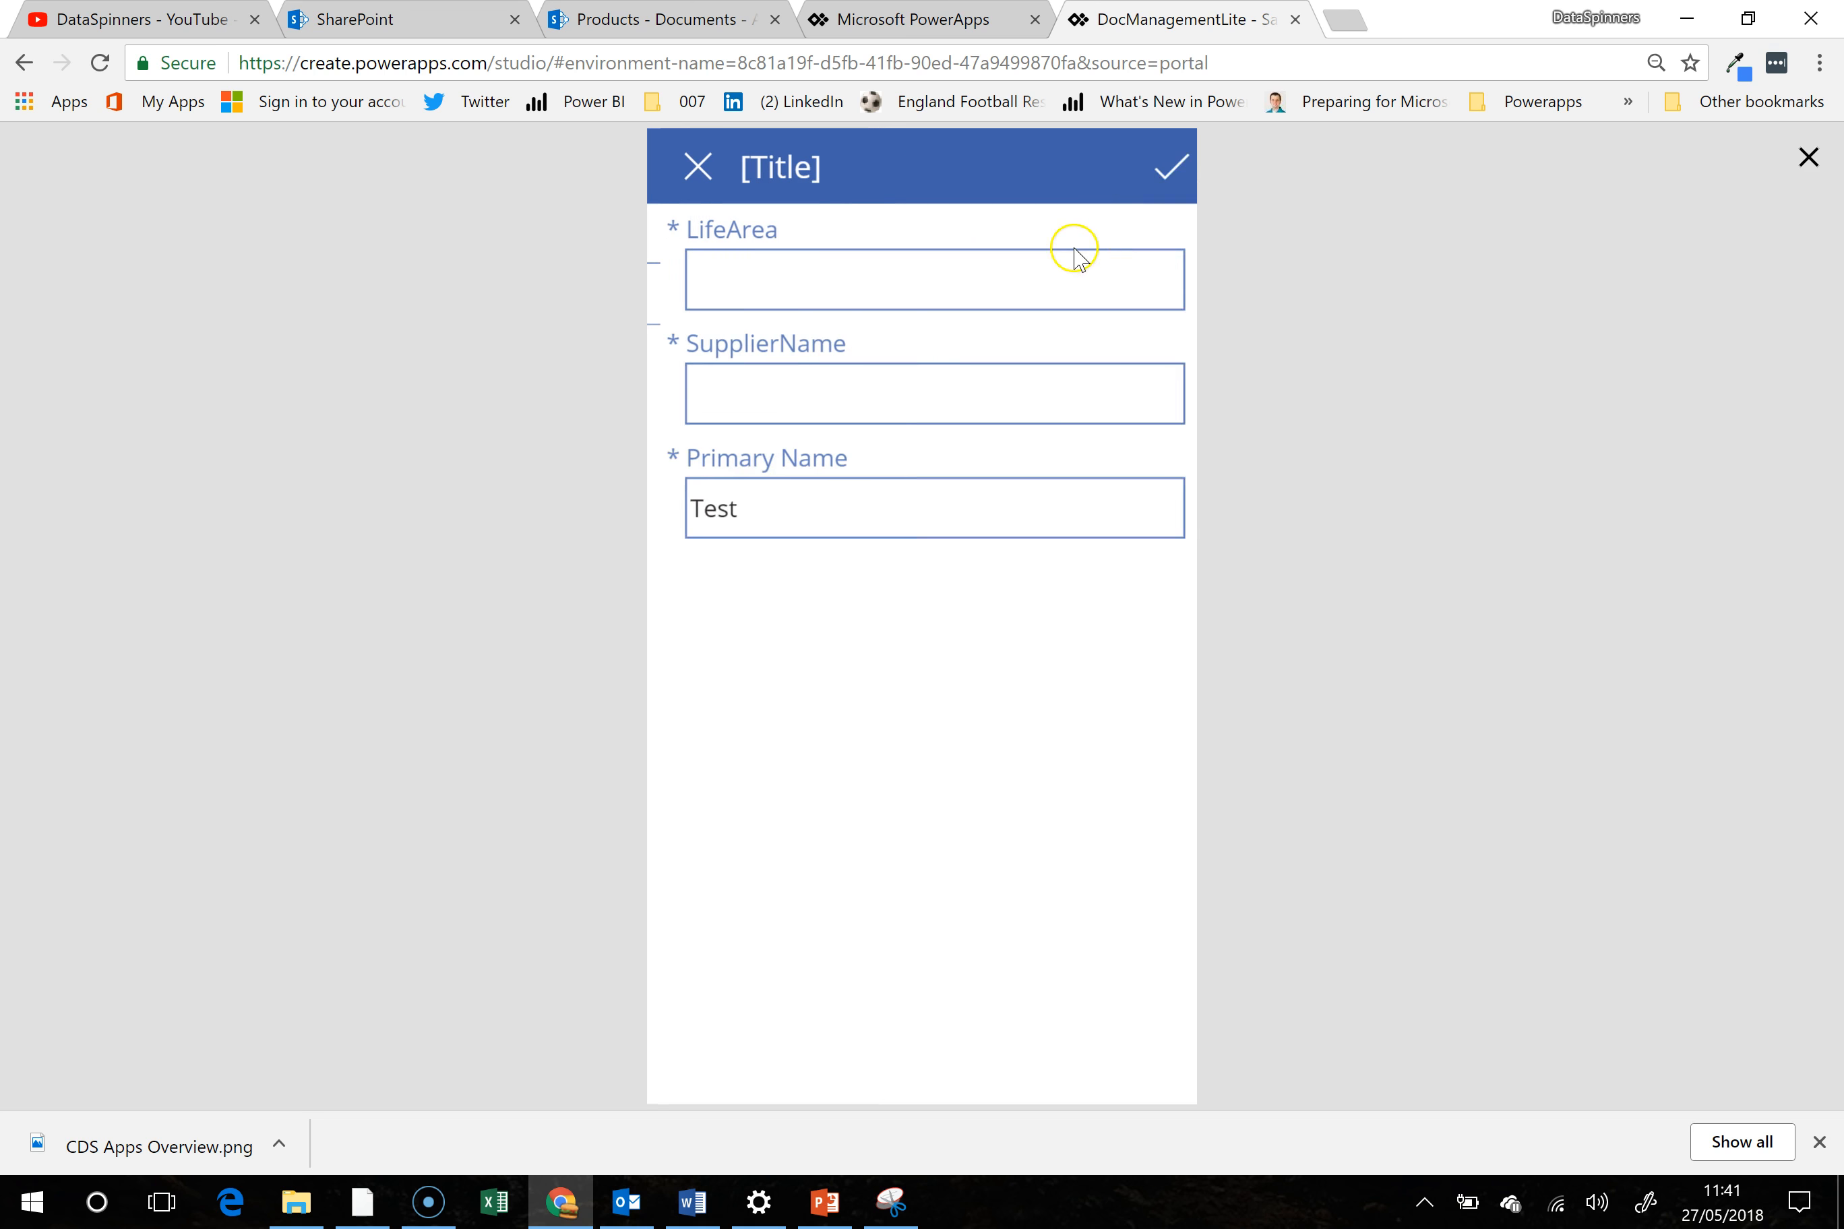
click(849, 277)
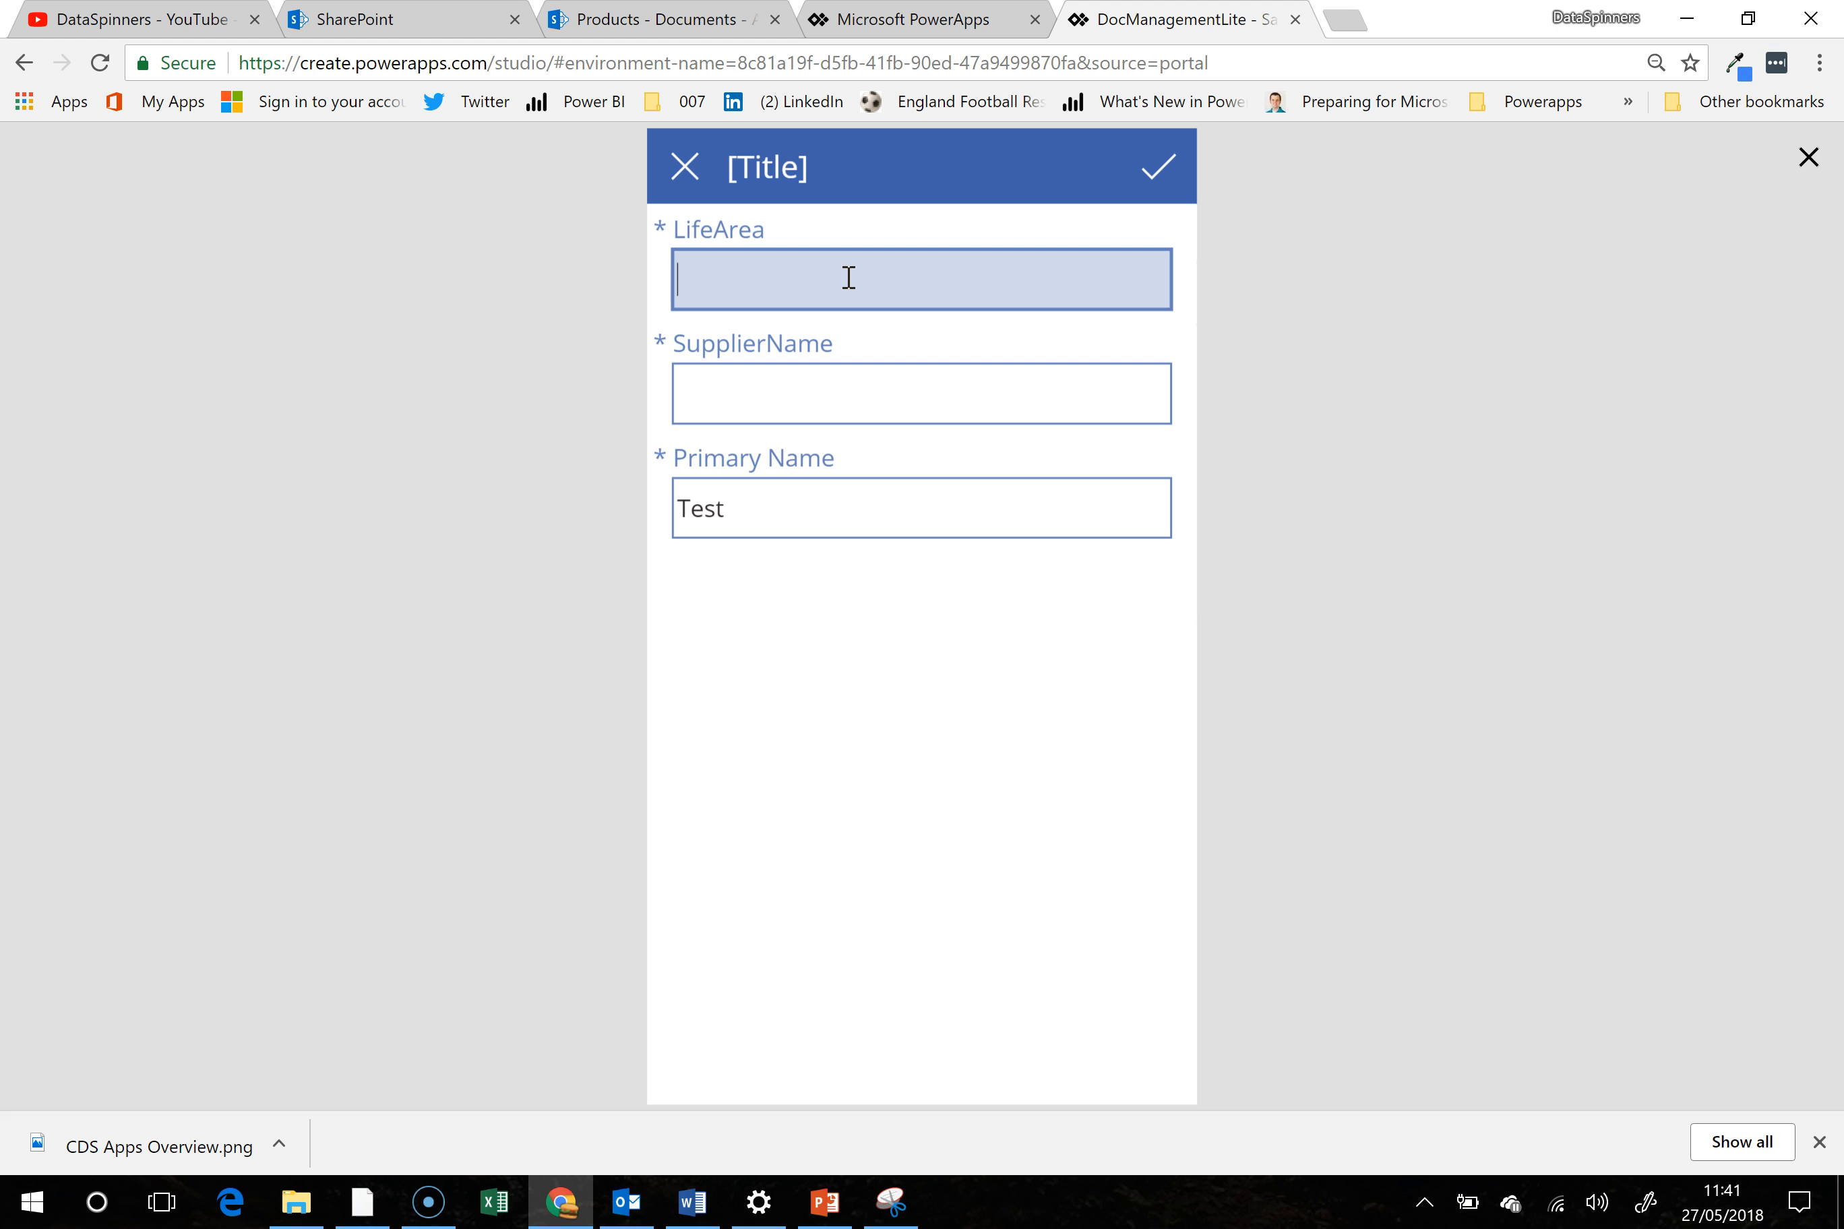
key(Tab)
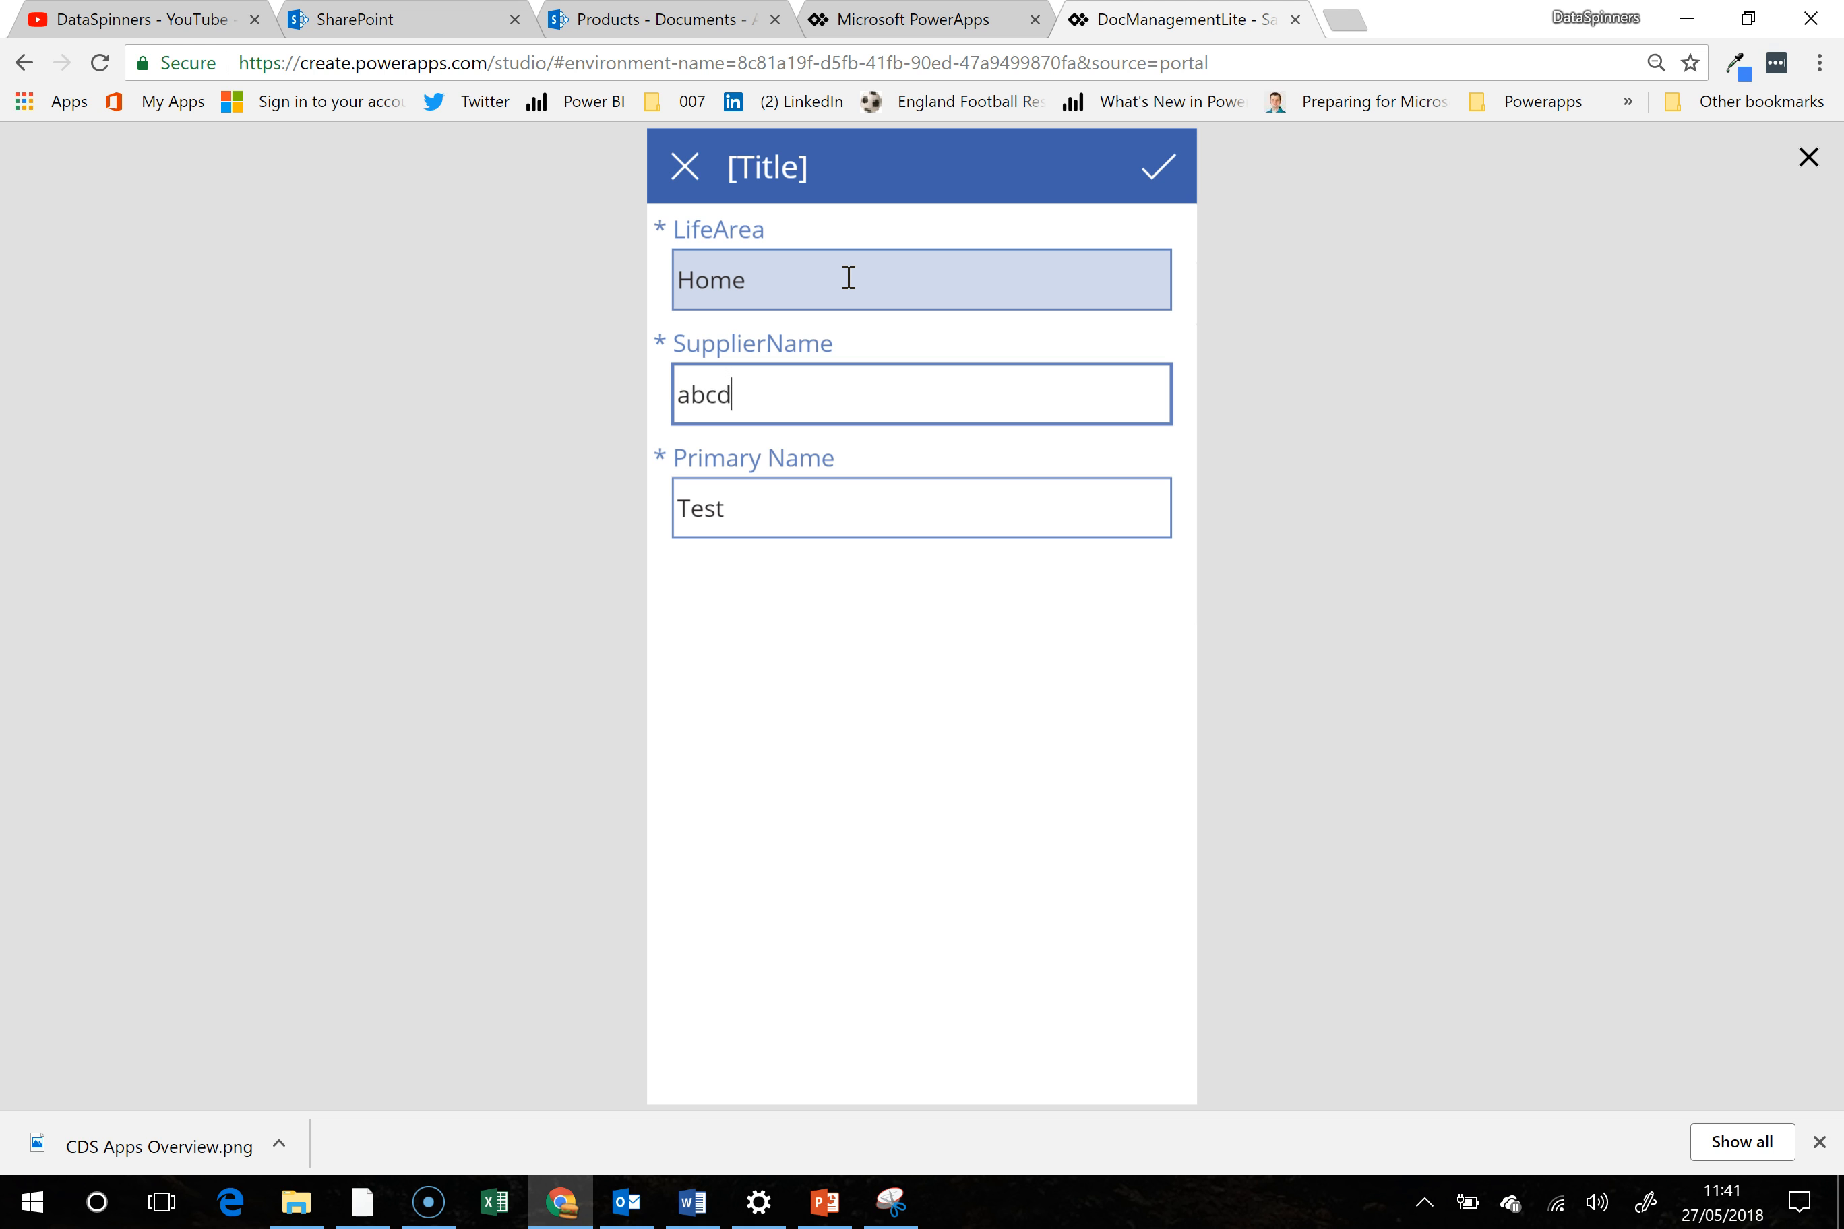
click(1163, 182)
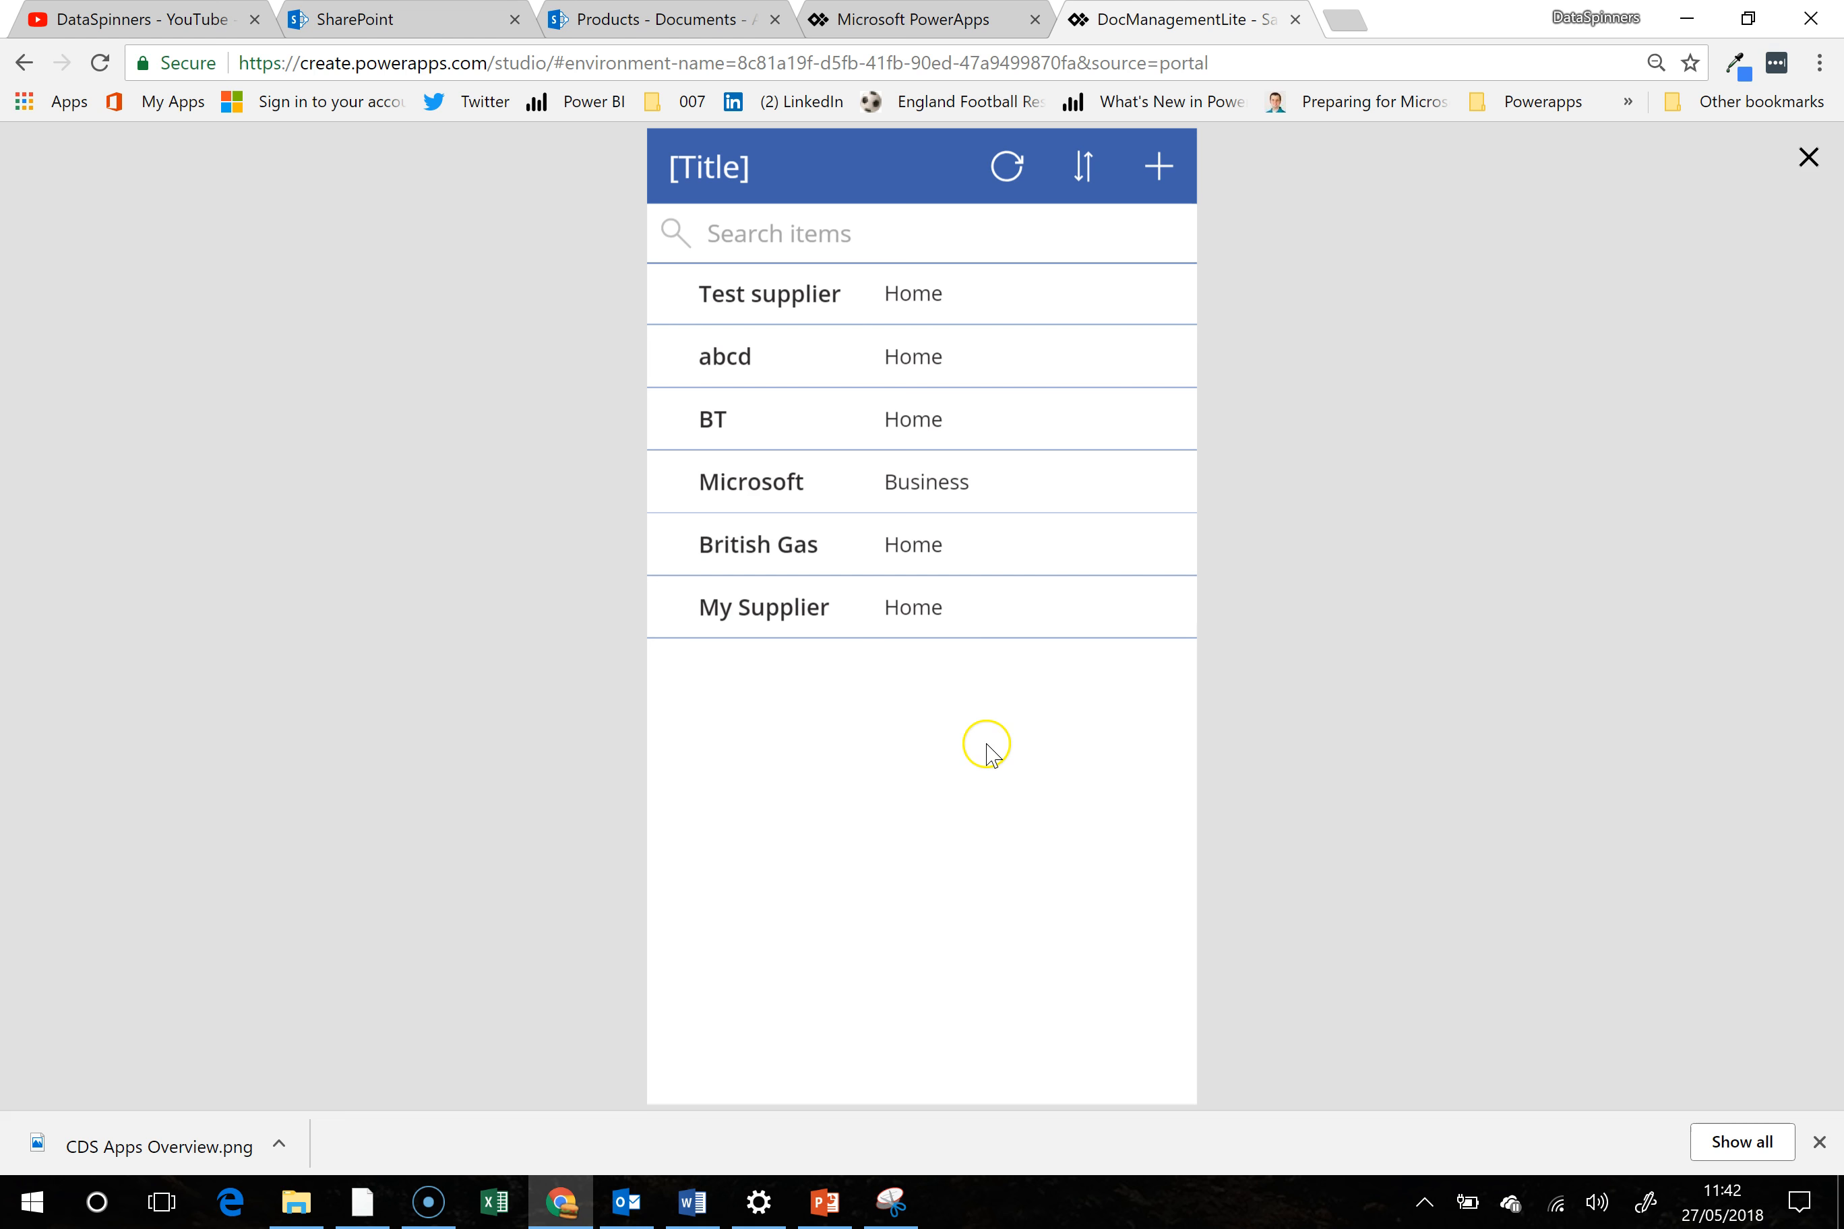
click(1809, 161)
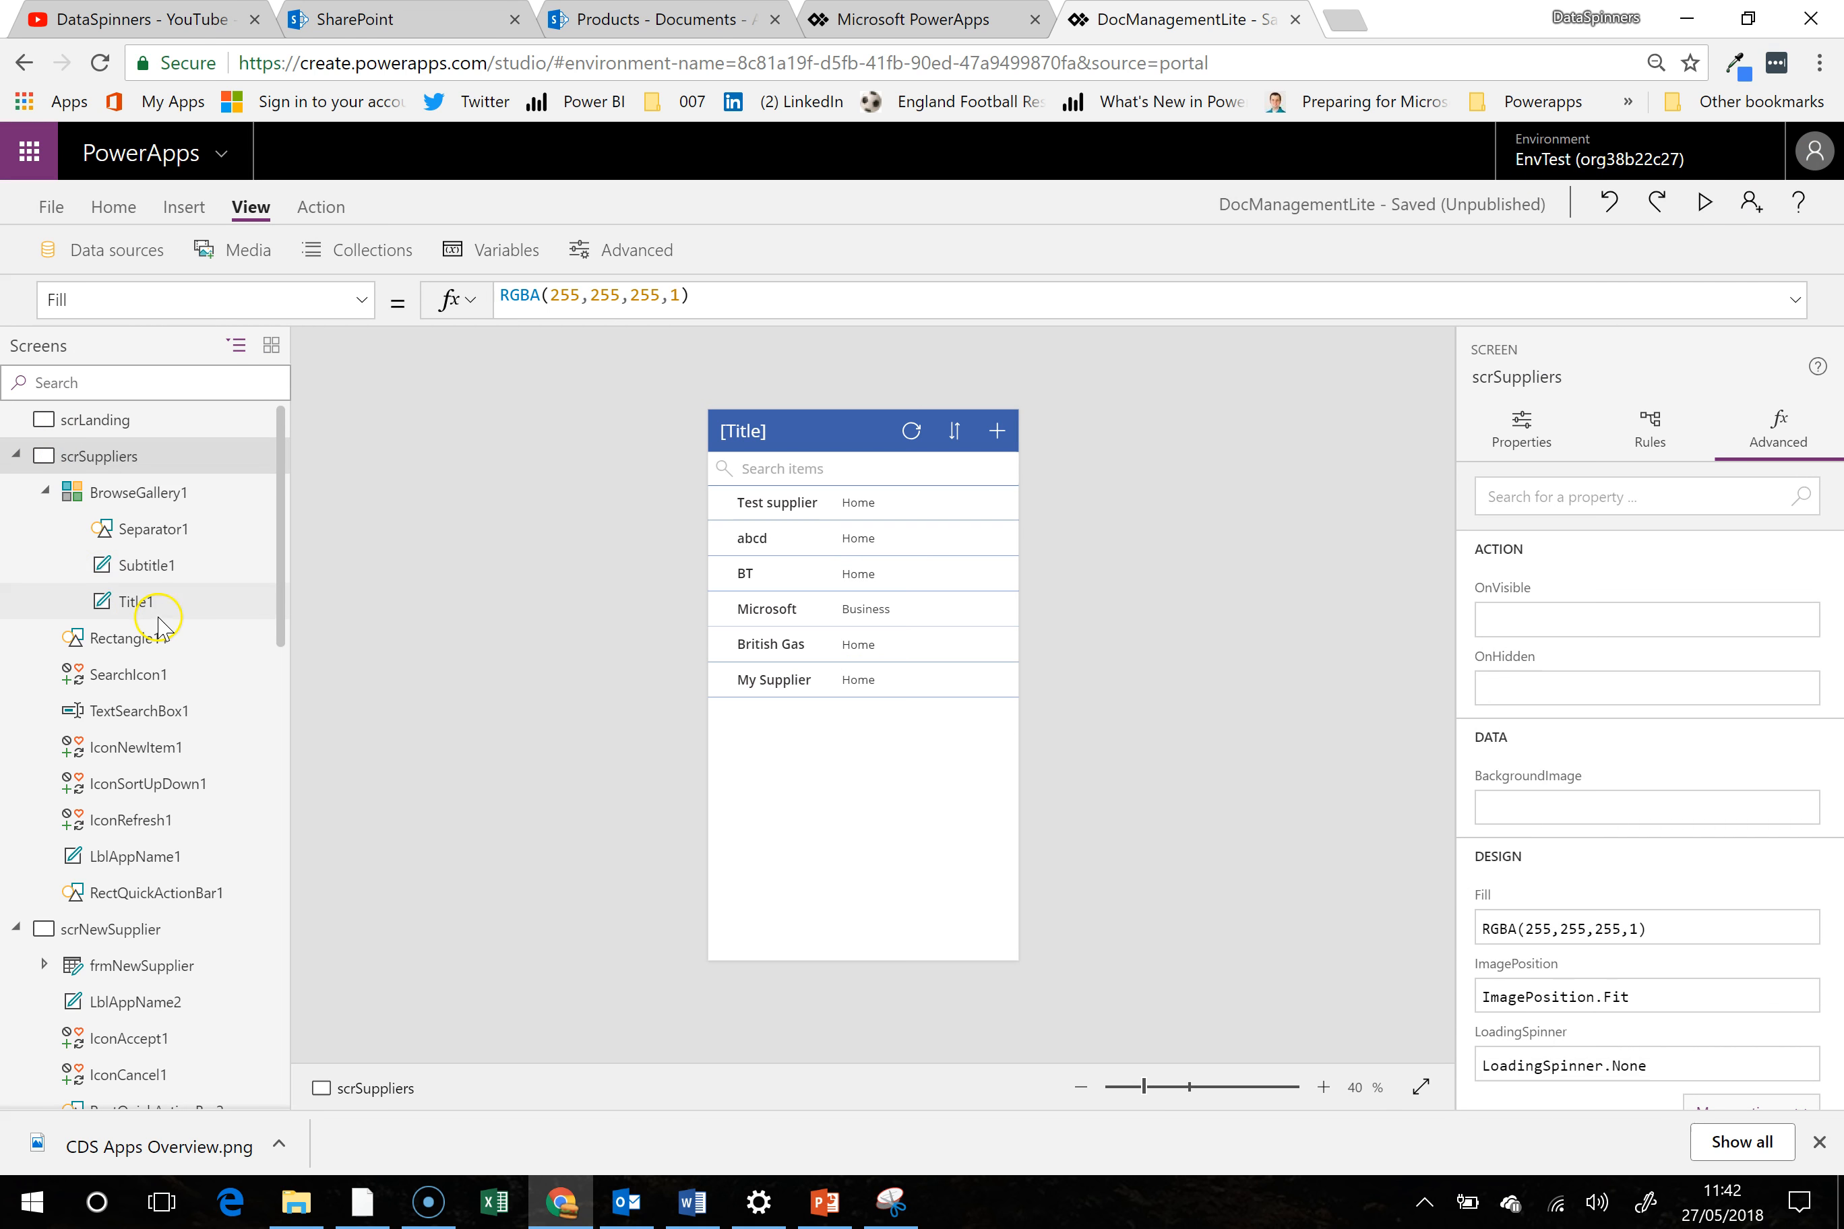
Rename the gallery BrowseGallery1 on scrSuppliers as glrySupplier
click(168, 485)
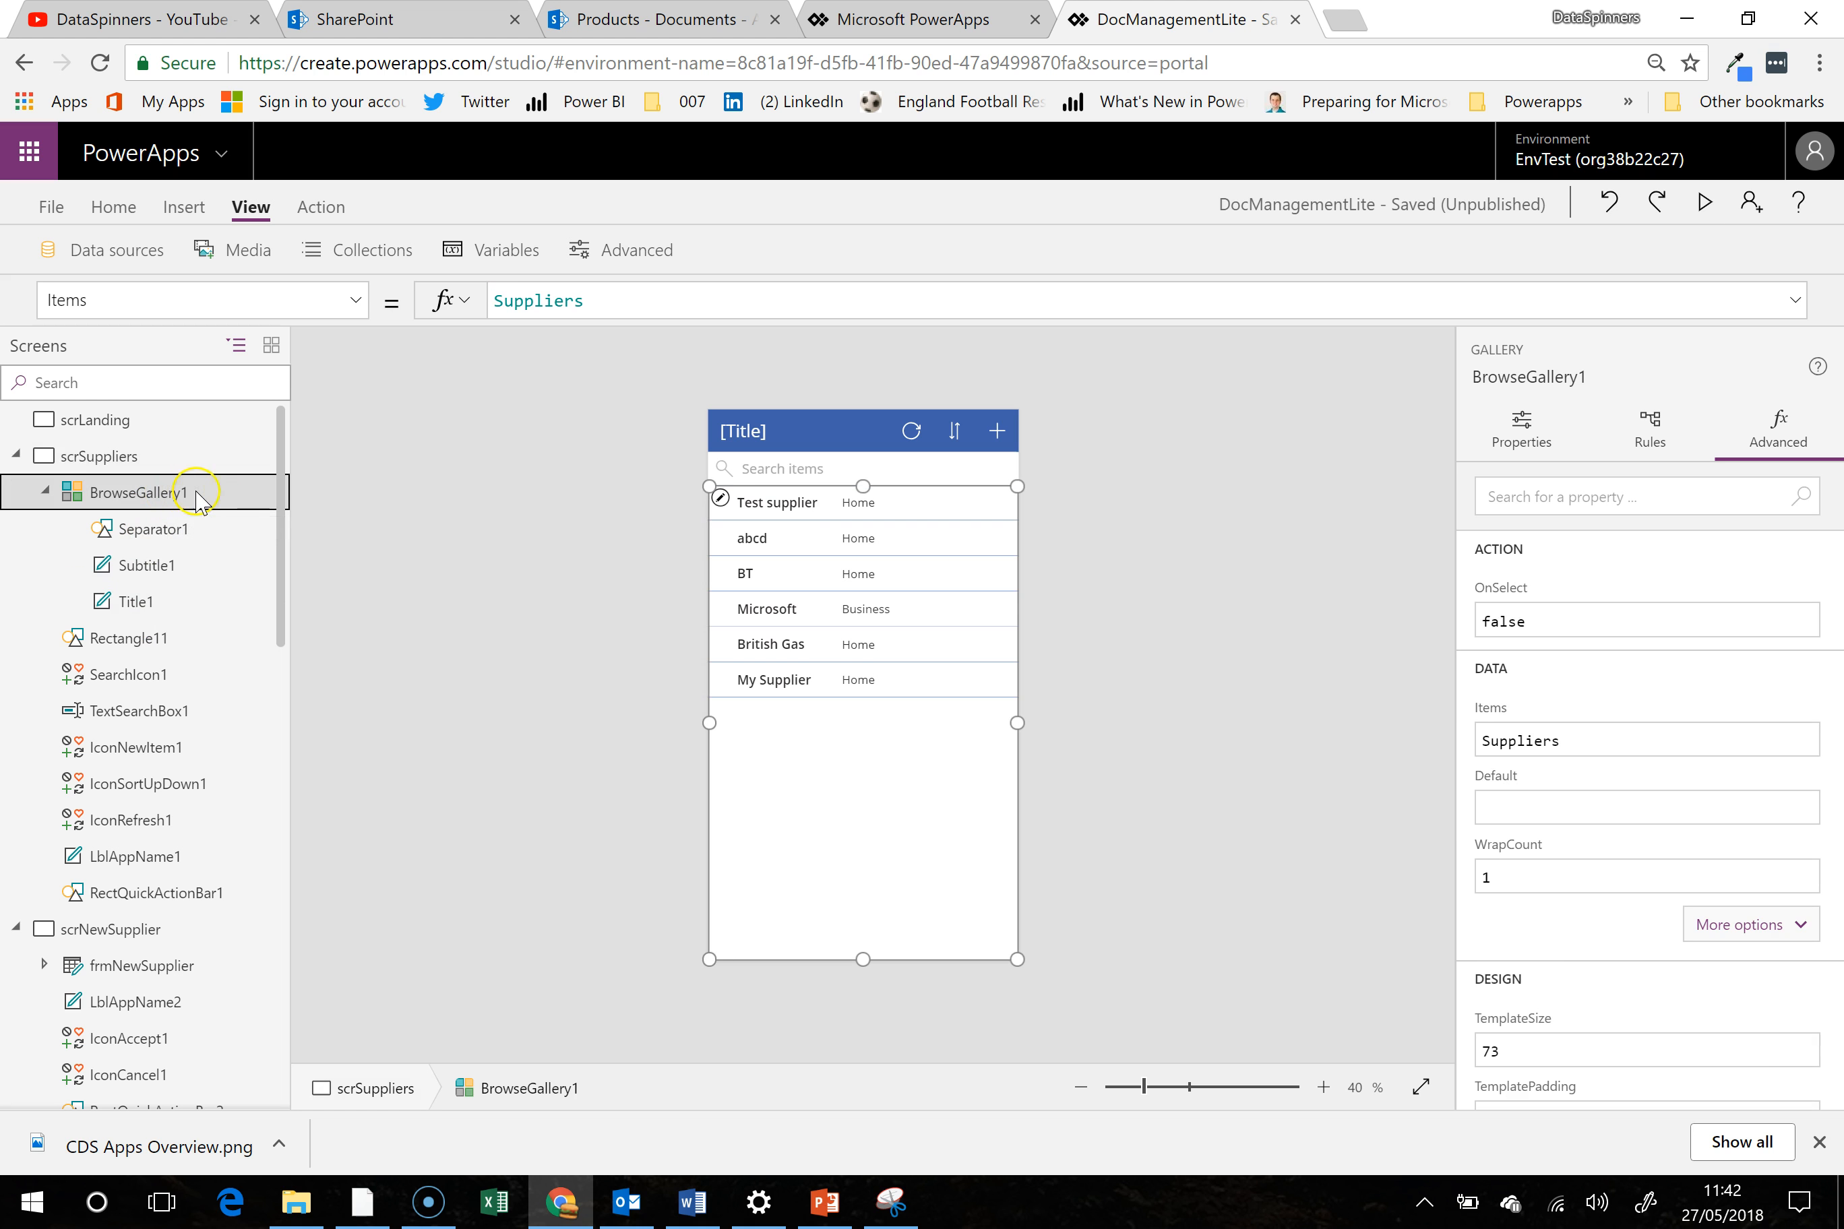
click(256, 493)
click(306, 598)
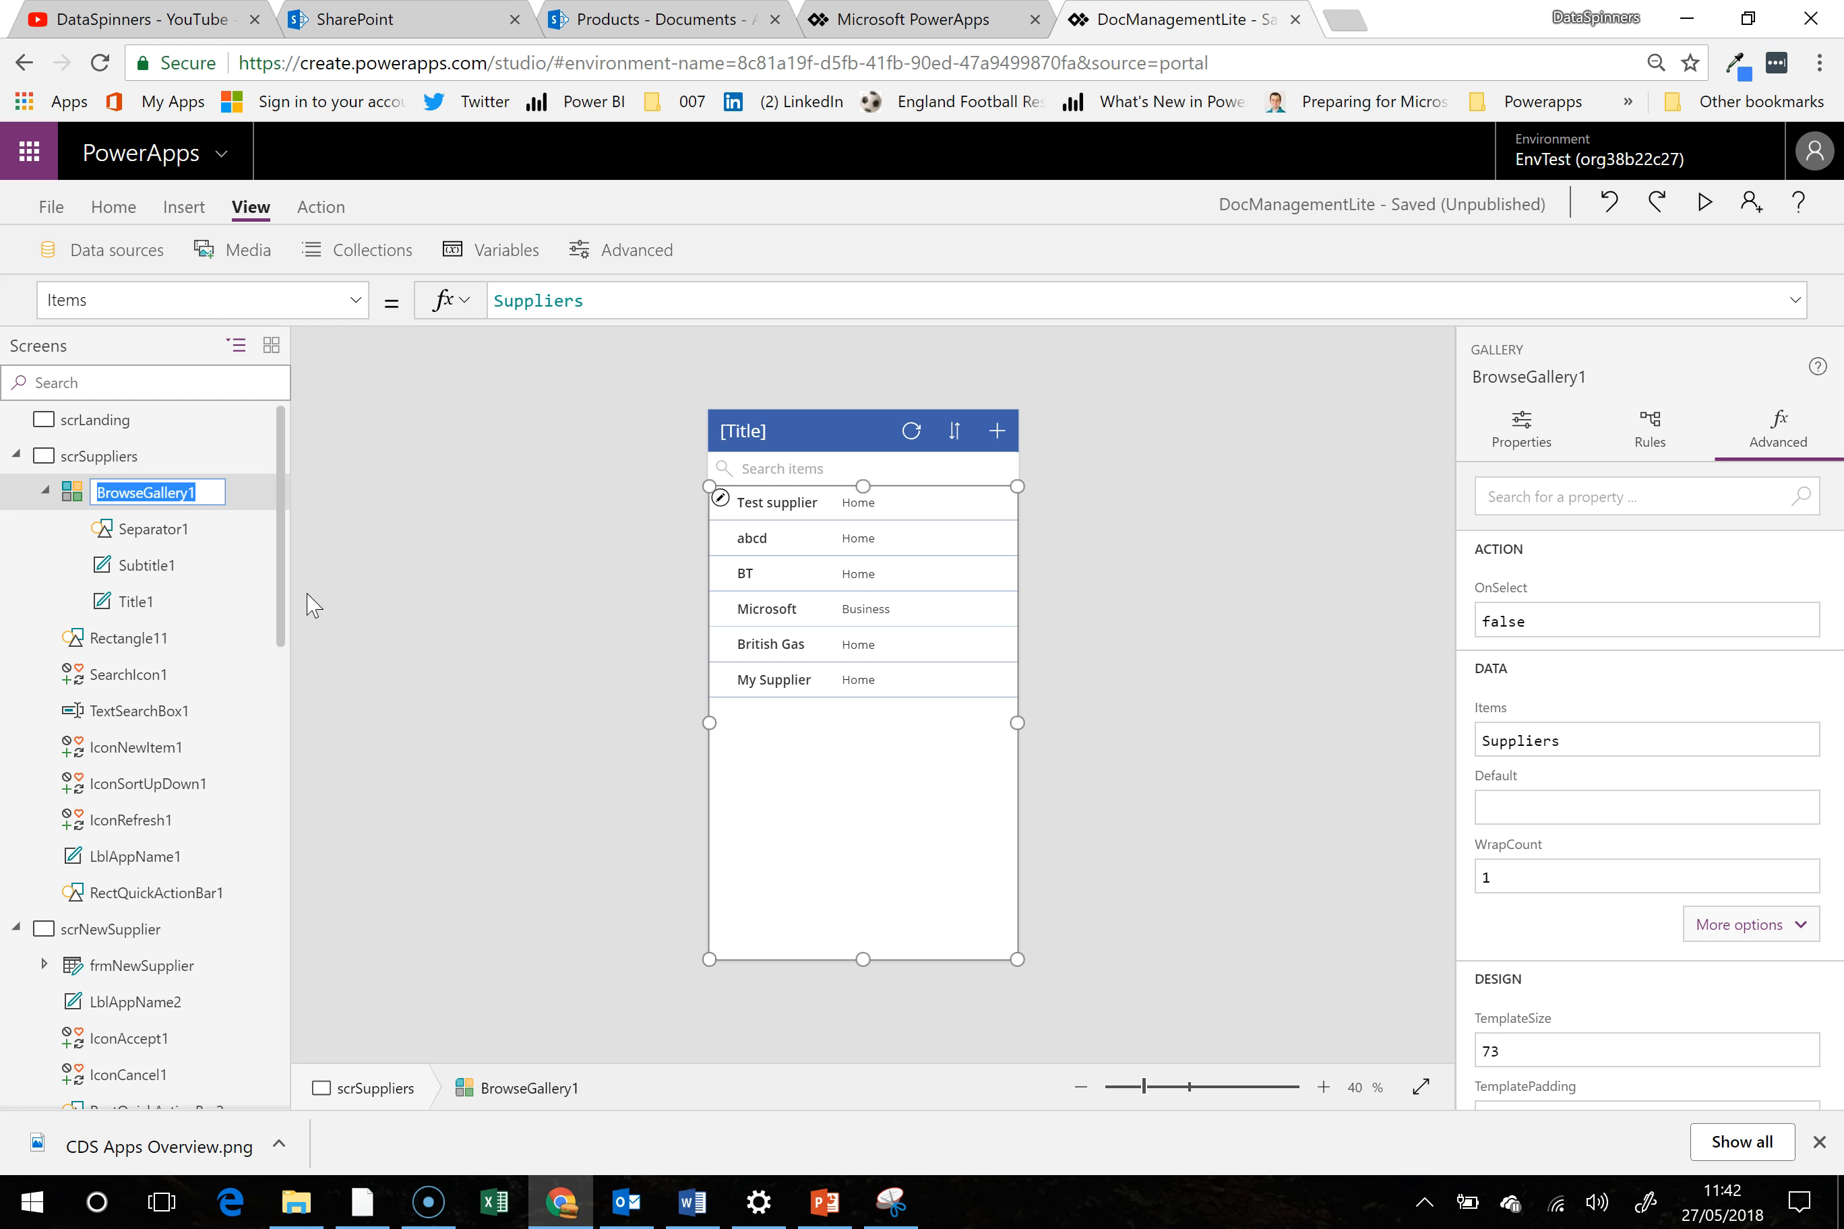
text(glrySupplier)
key(Return)
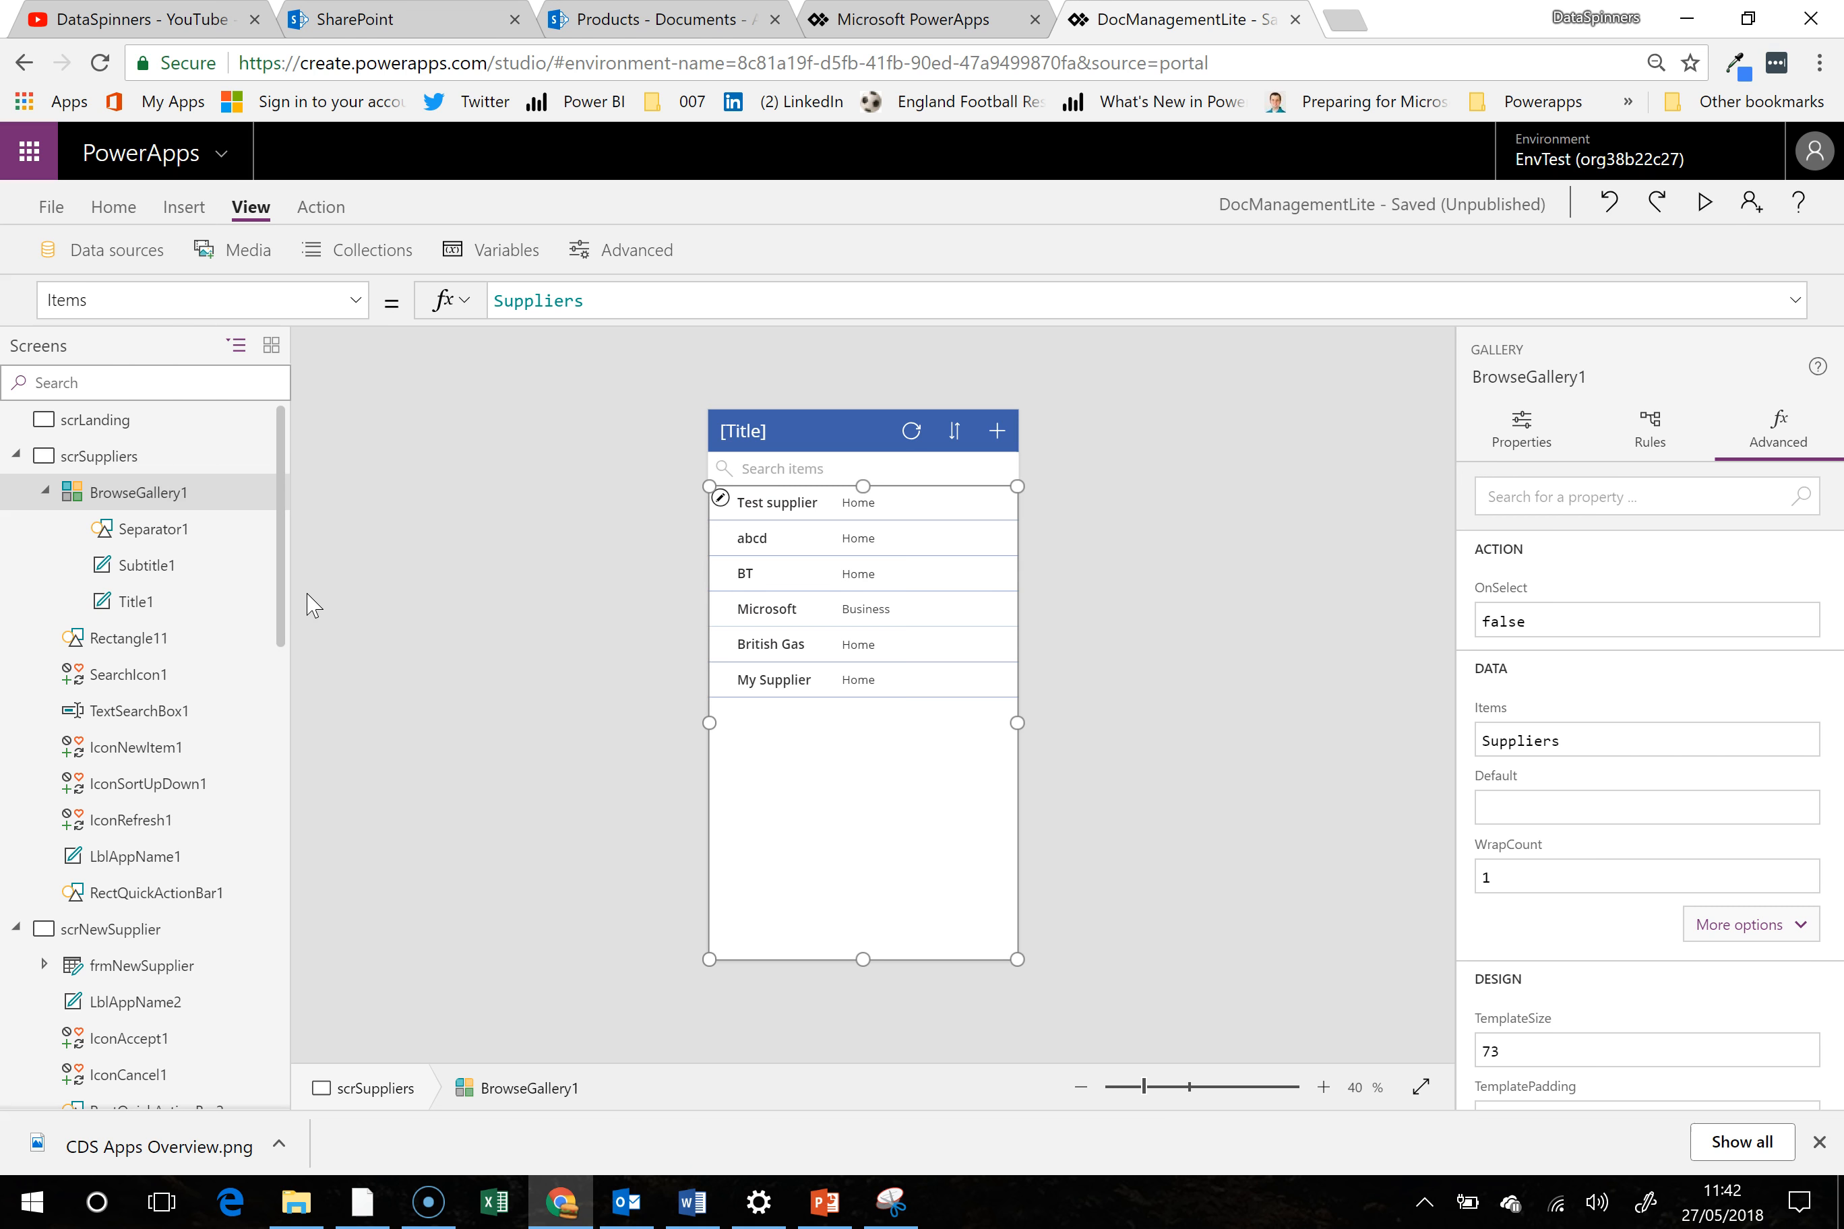
Rename the gallery BrowseGallery2 on scrDocuments as glryDocuments
drag(284, 601, 281, 759)
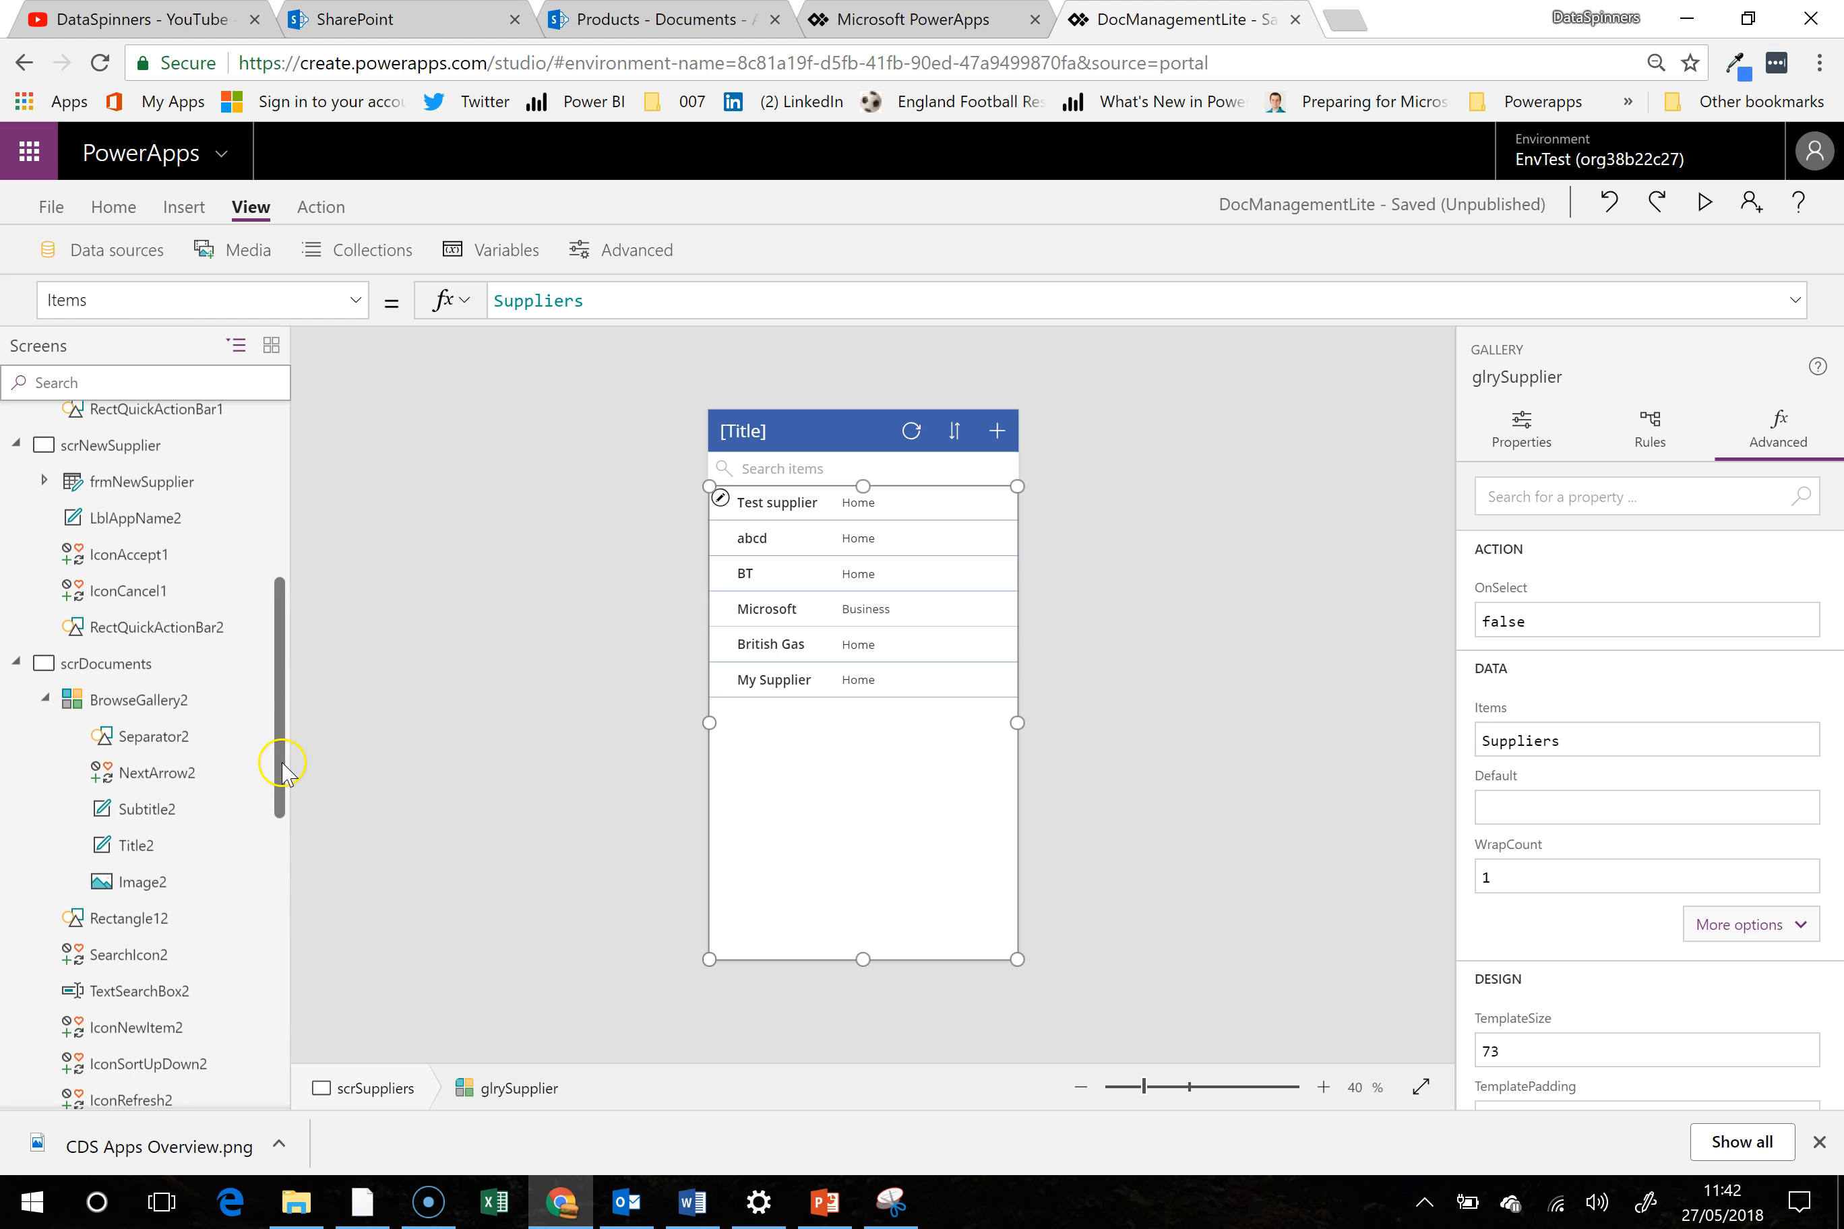
click(196, 710)
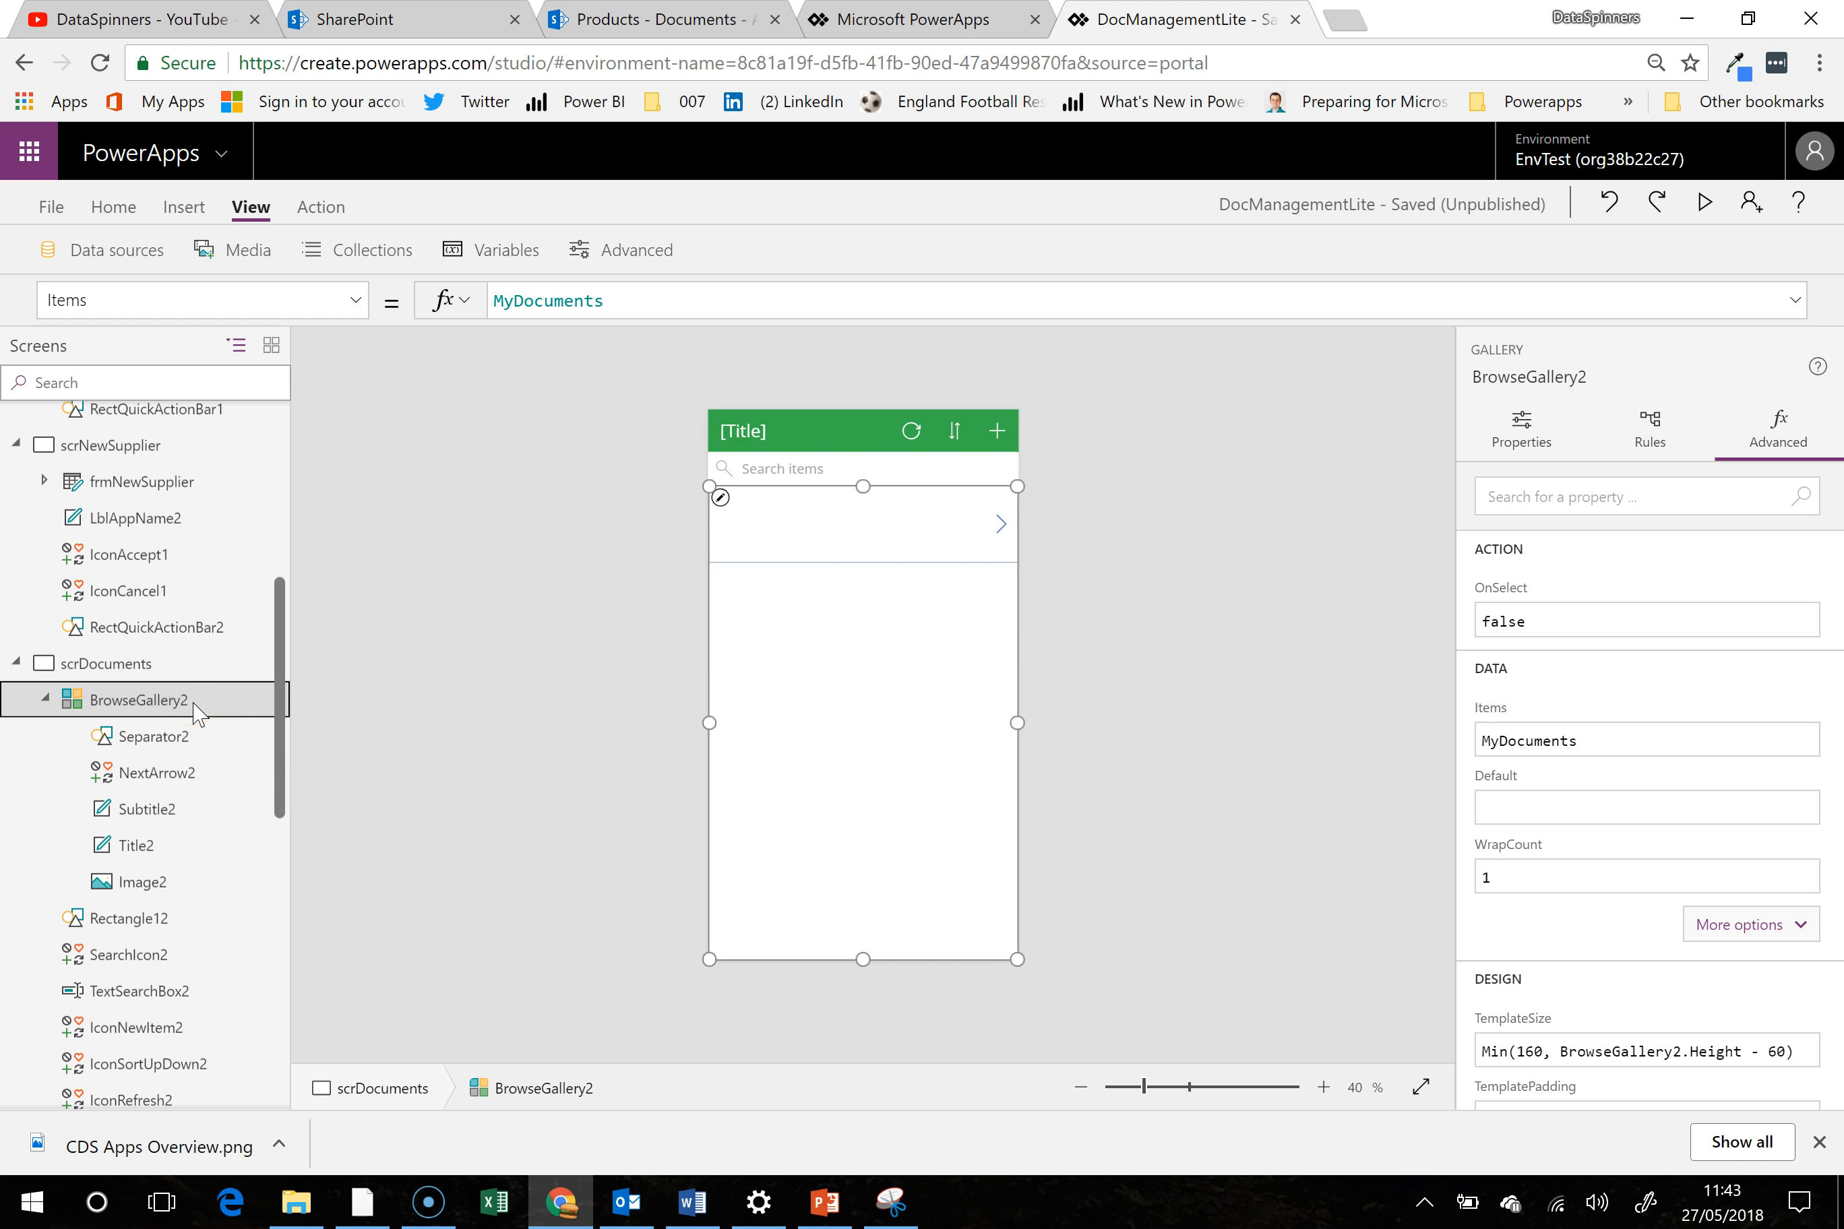
click(255, 700)
click(316, 816)
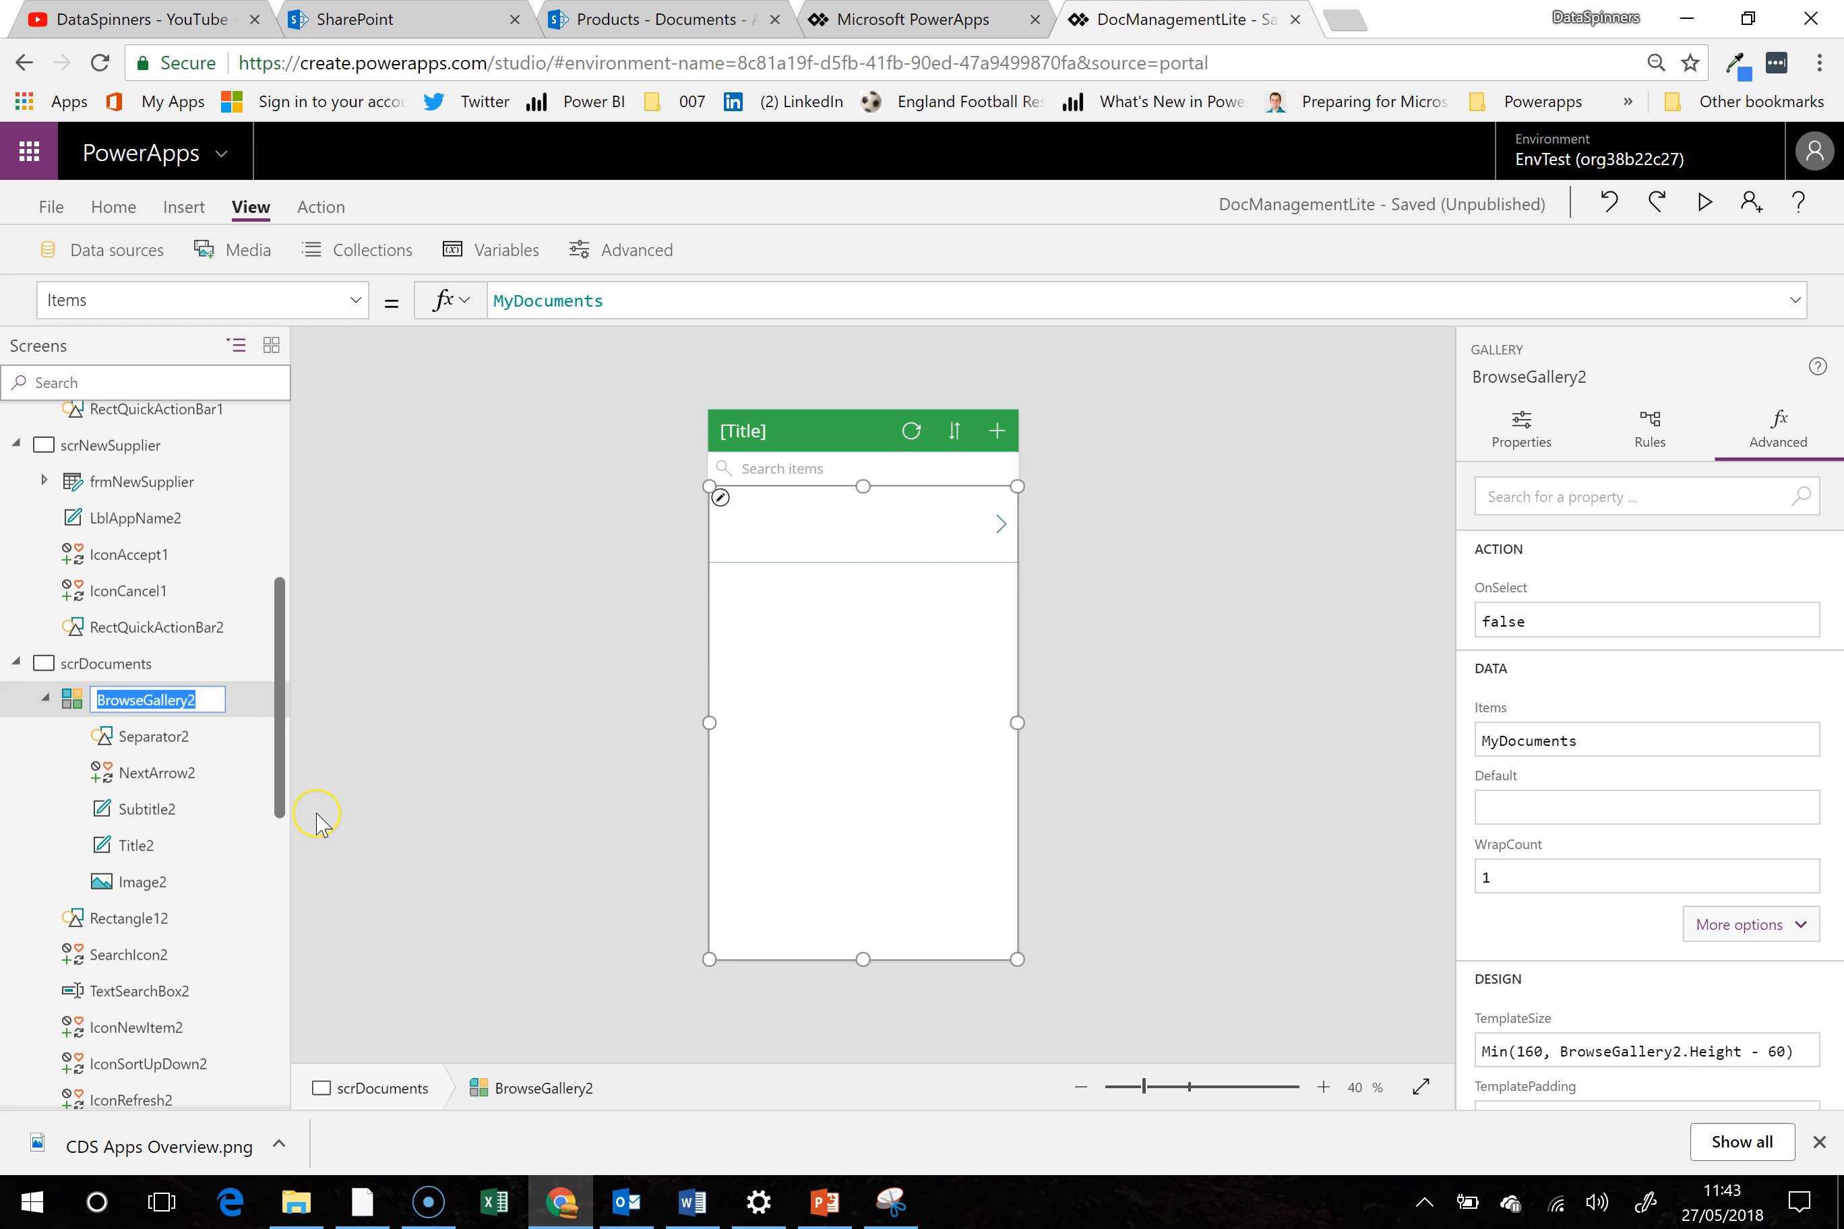
text(glryDocuments)
key(Return)
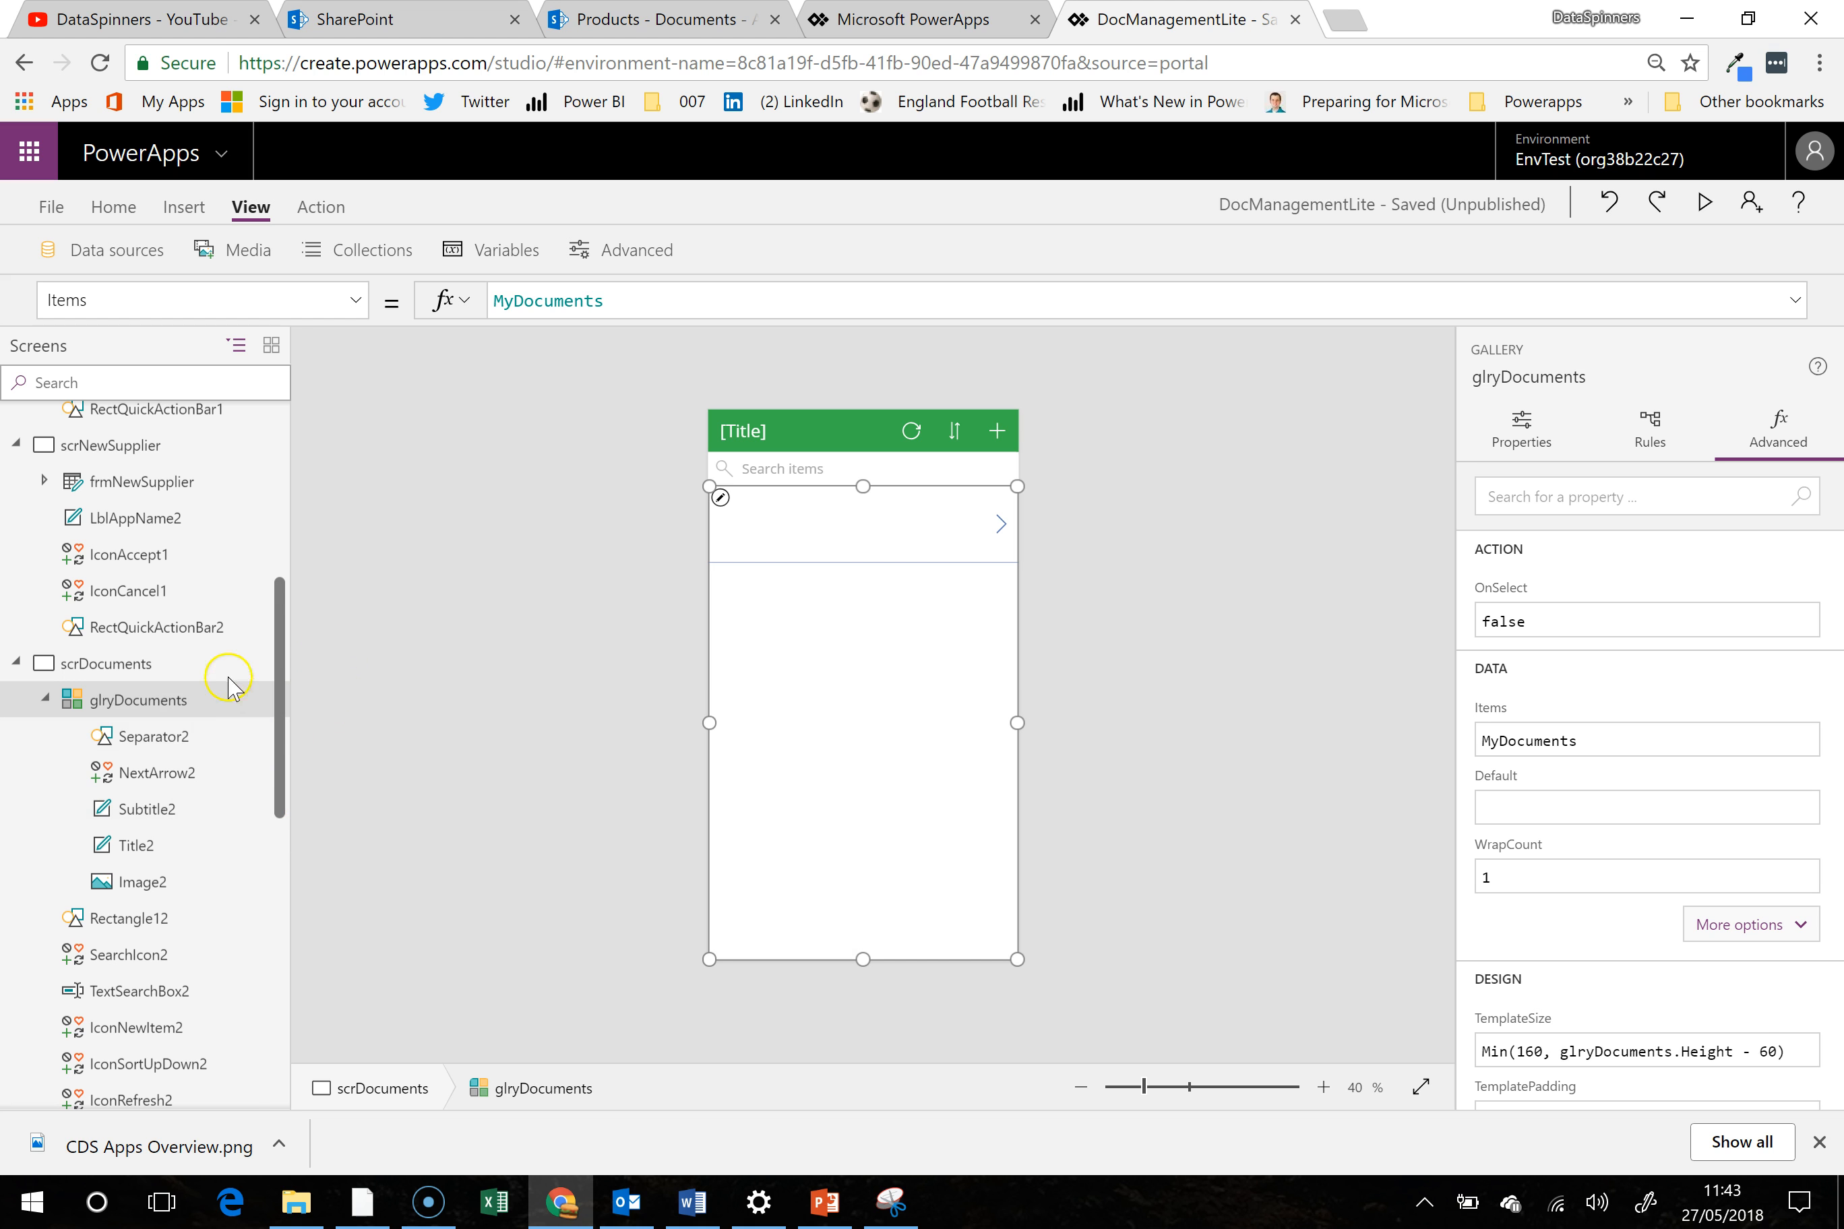
Review the app's screens and their controls, including the scrLanding and scrNewSupplier layouts
scroll(279, 565, up, 7)
scroll(273, 630, down, 7)
drag(273, 692, 283, 508)
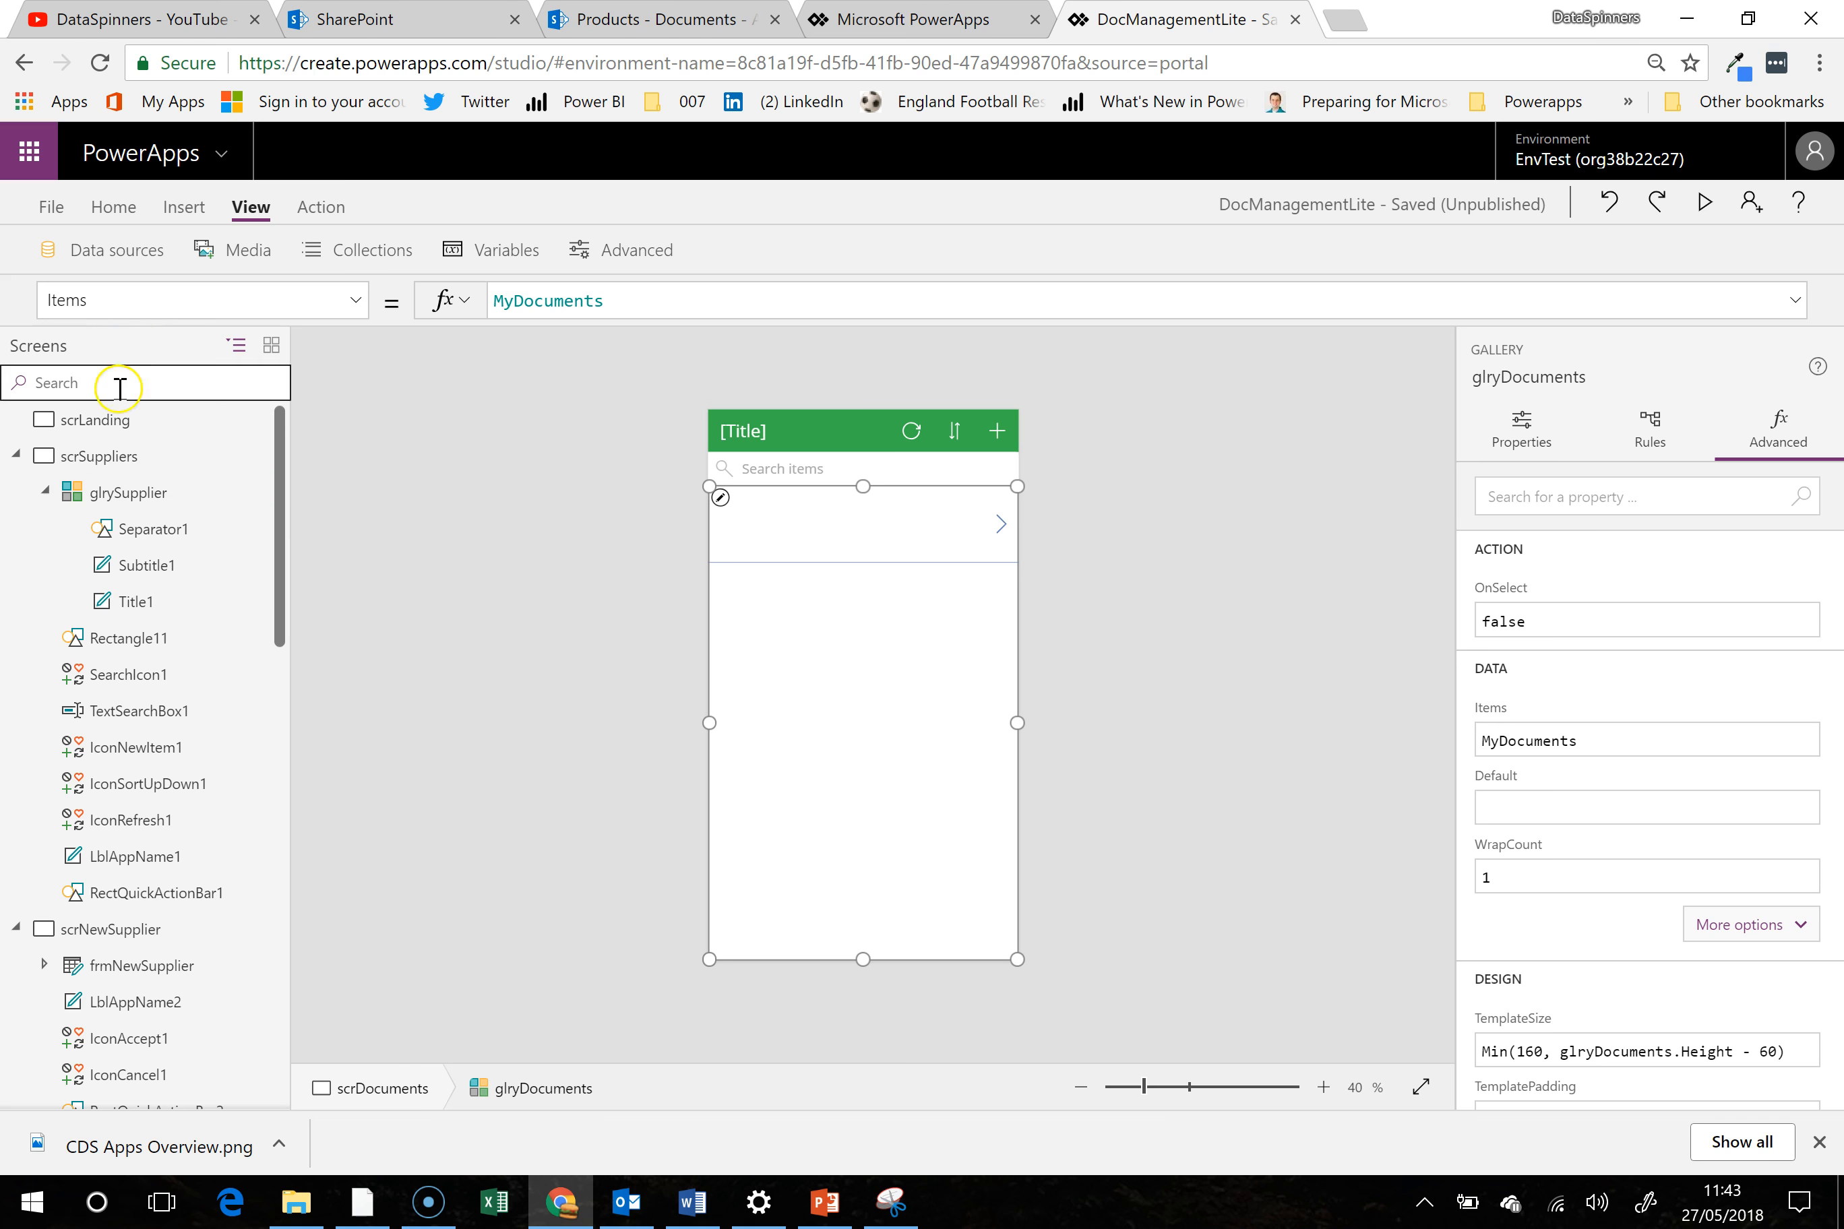
click(125, 427)
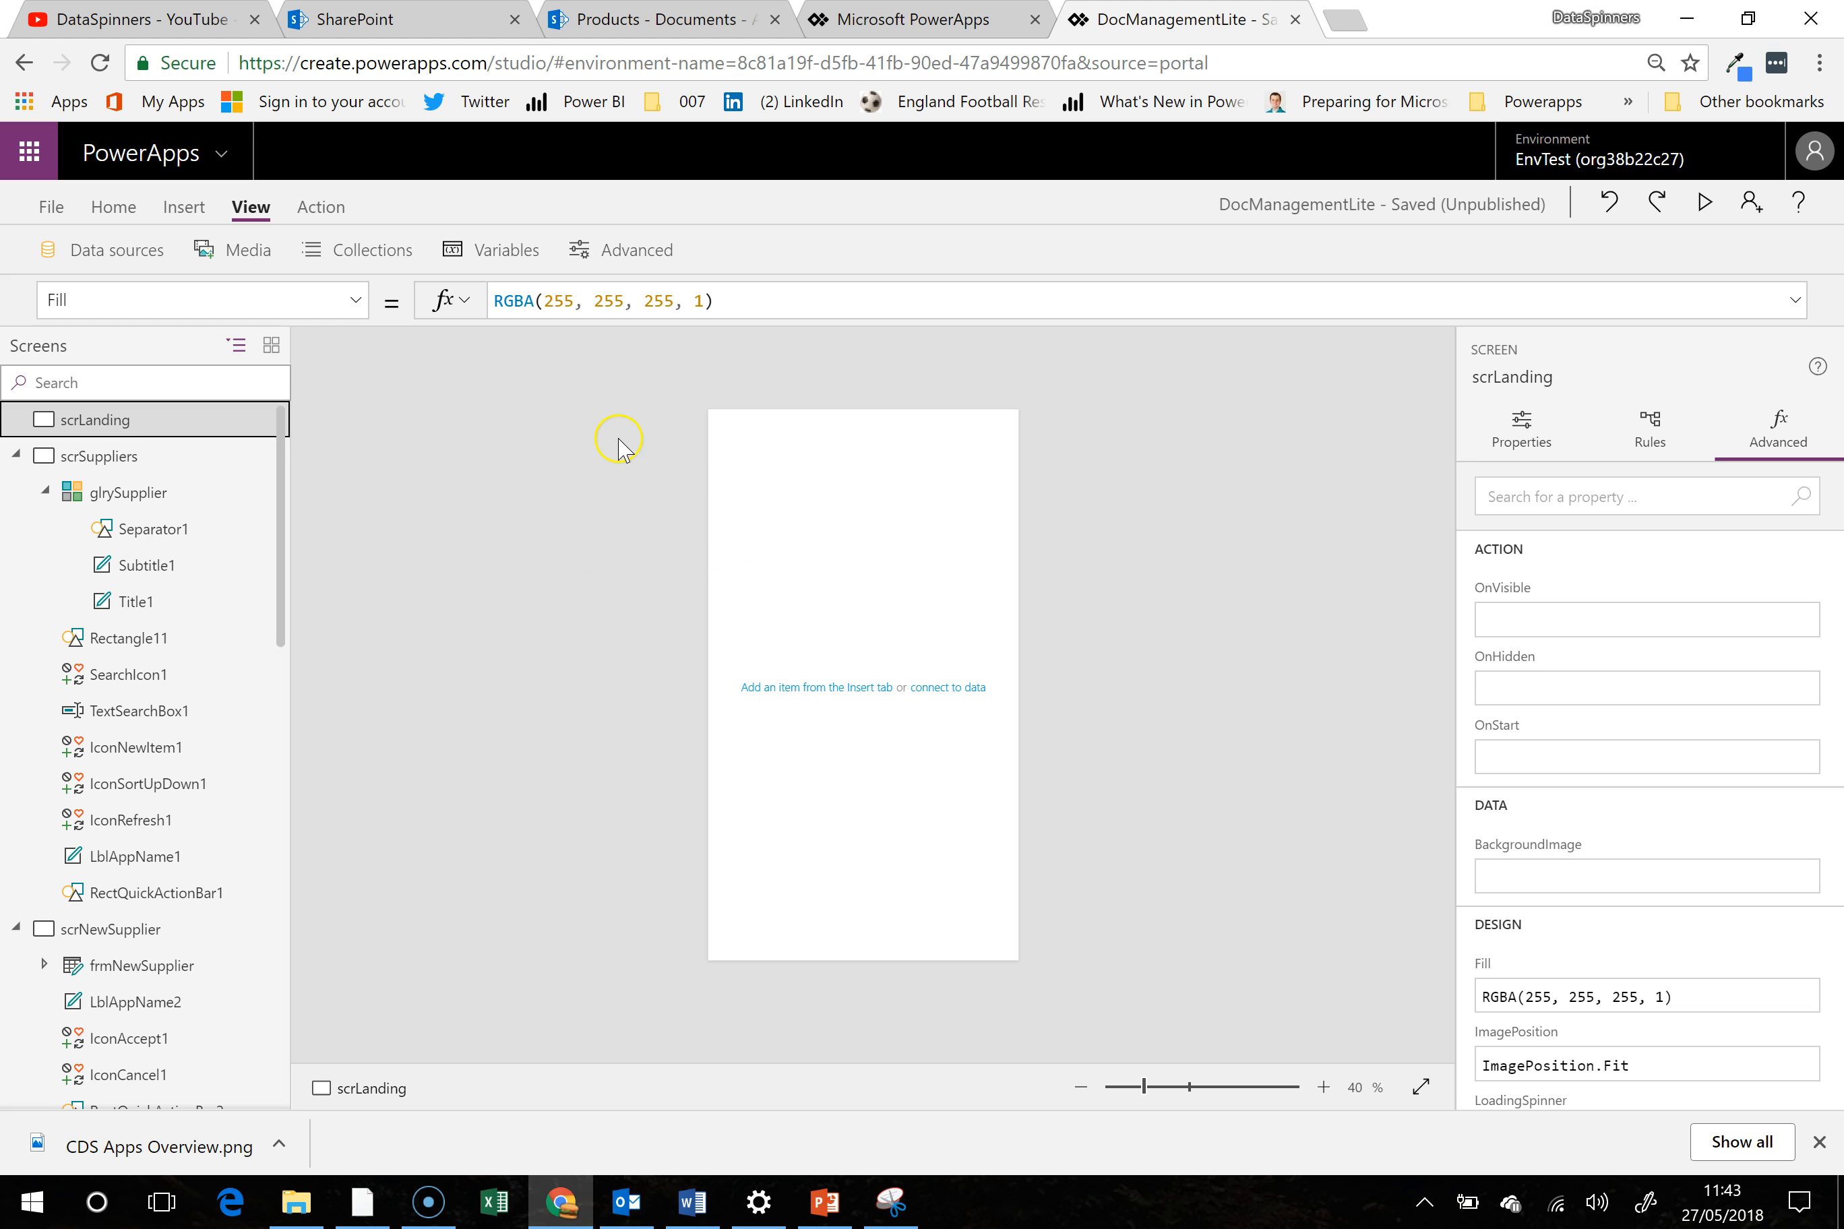
click(112, 212)
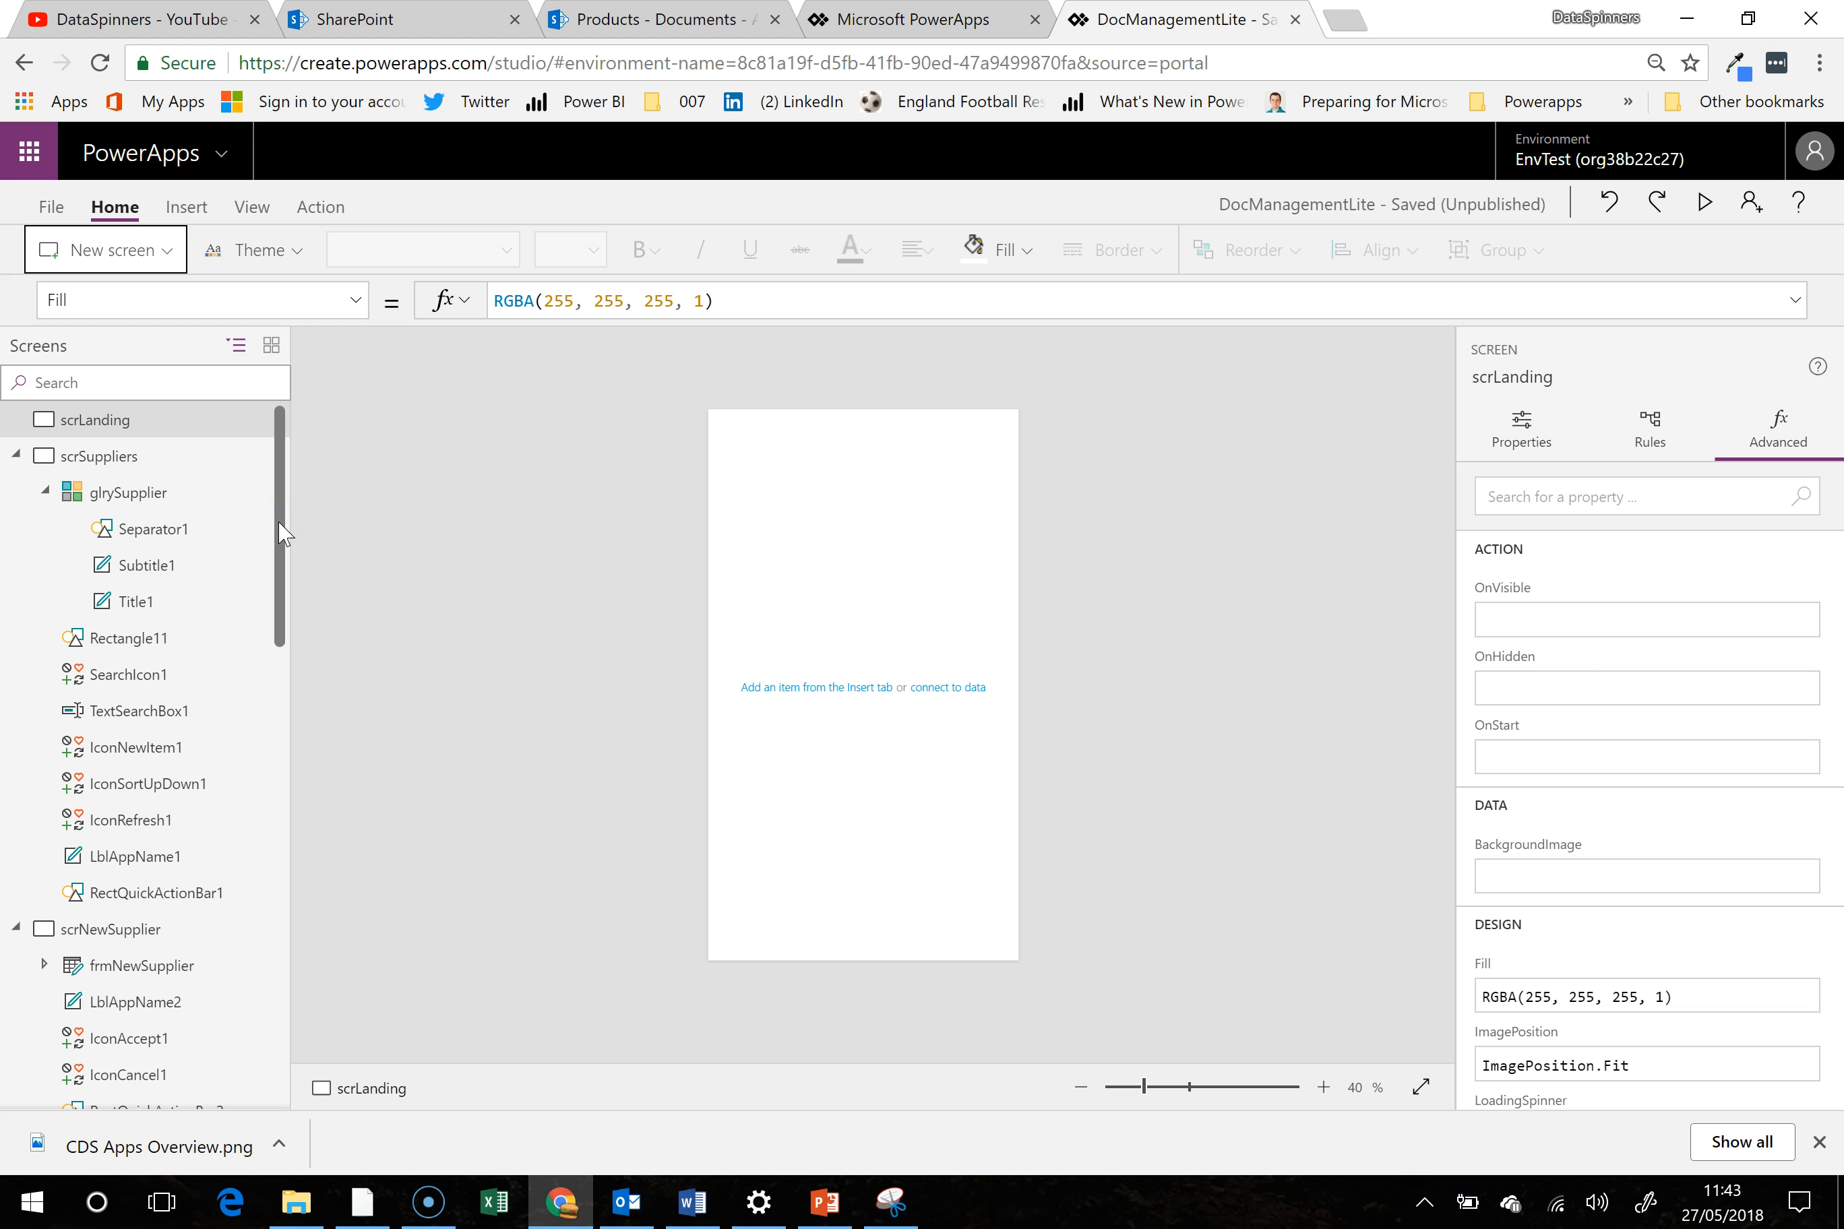
scroll(283, 533, down, 6)
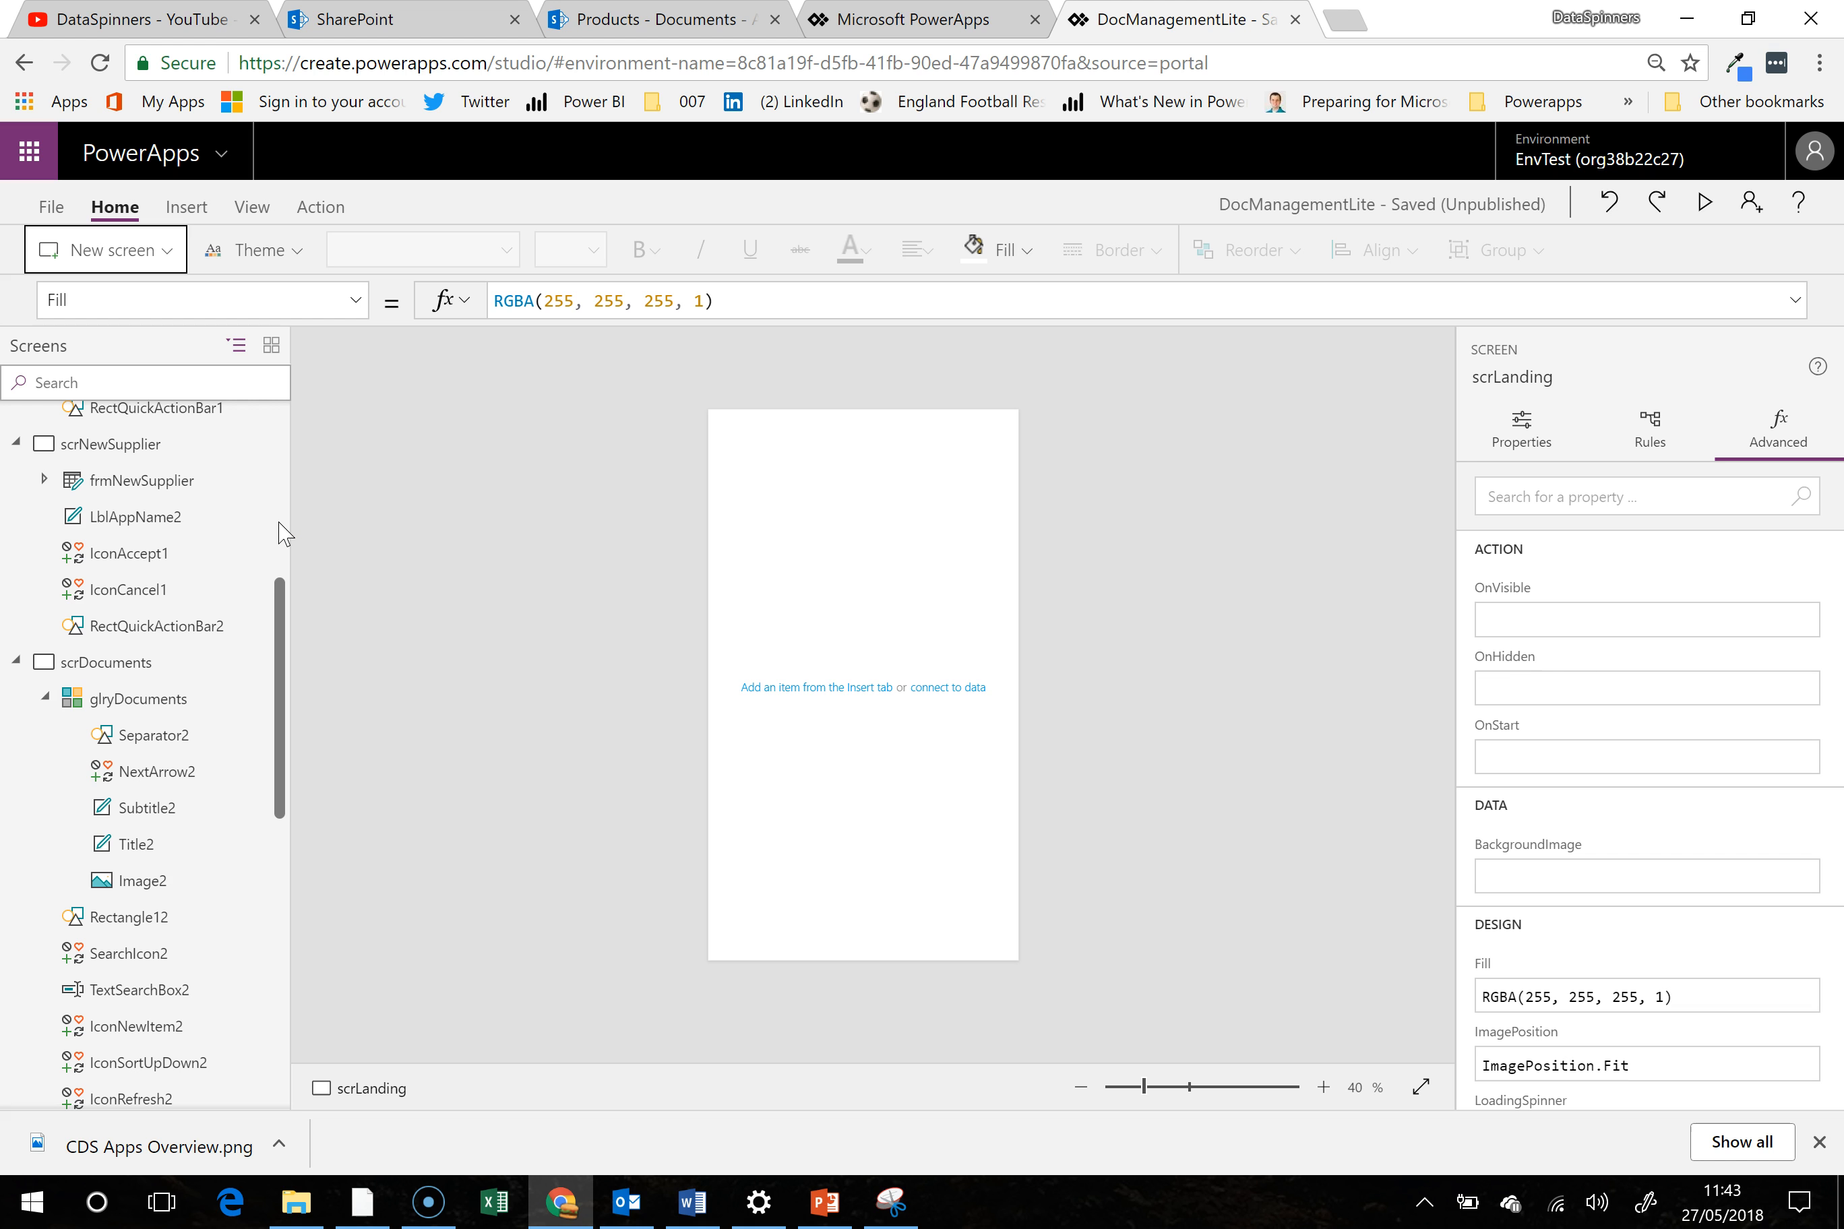
scroll(283, 533, up, 6)
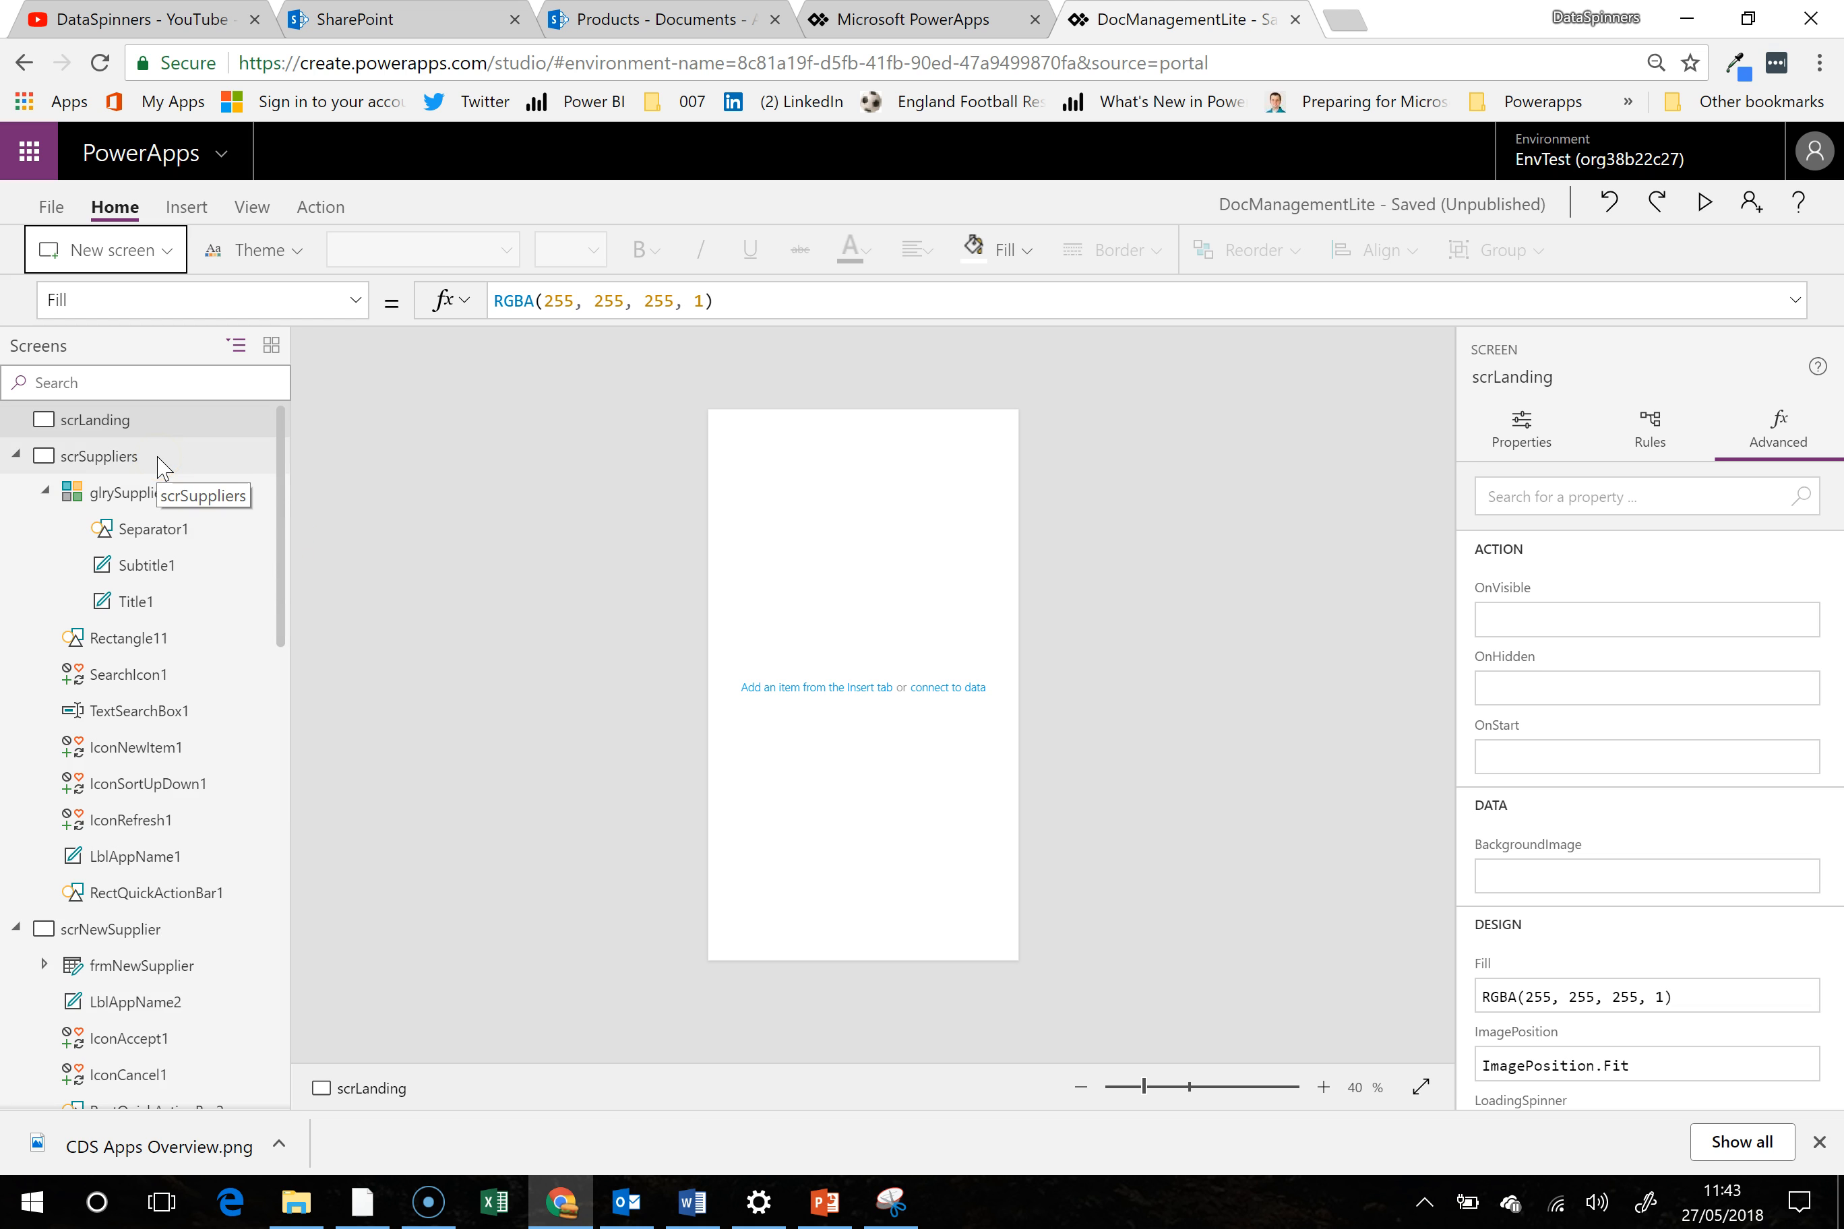
click(164, 929)
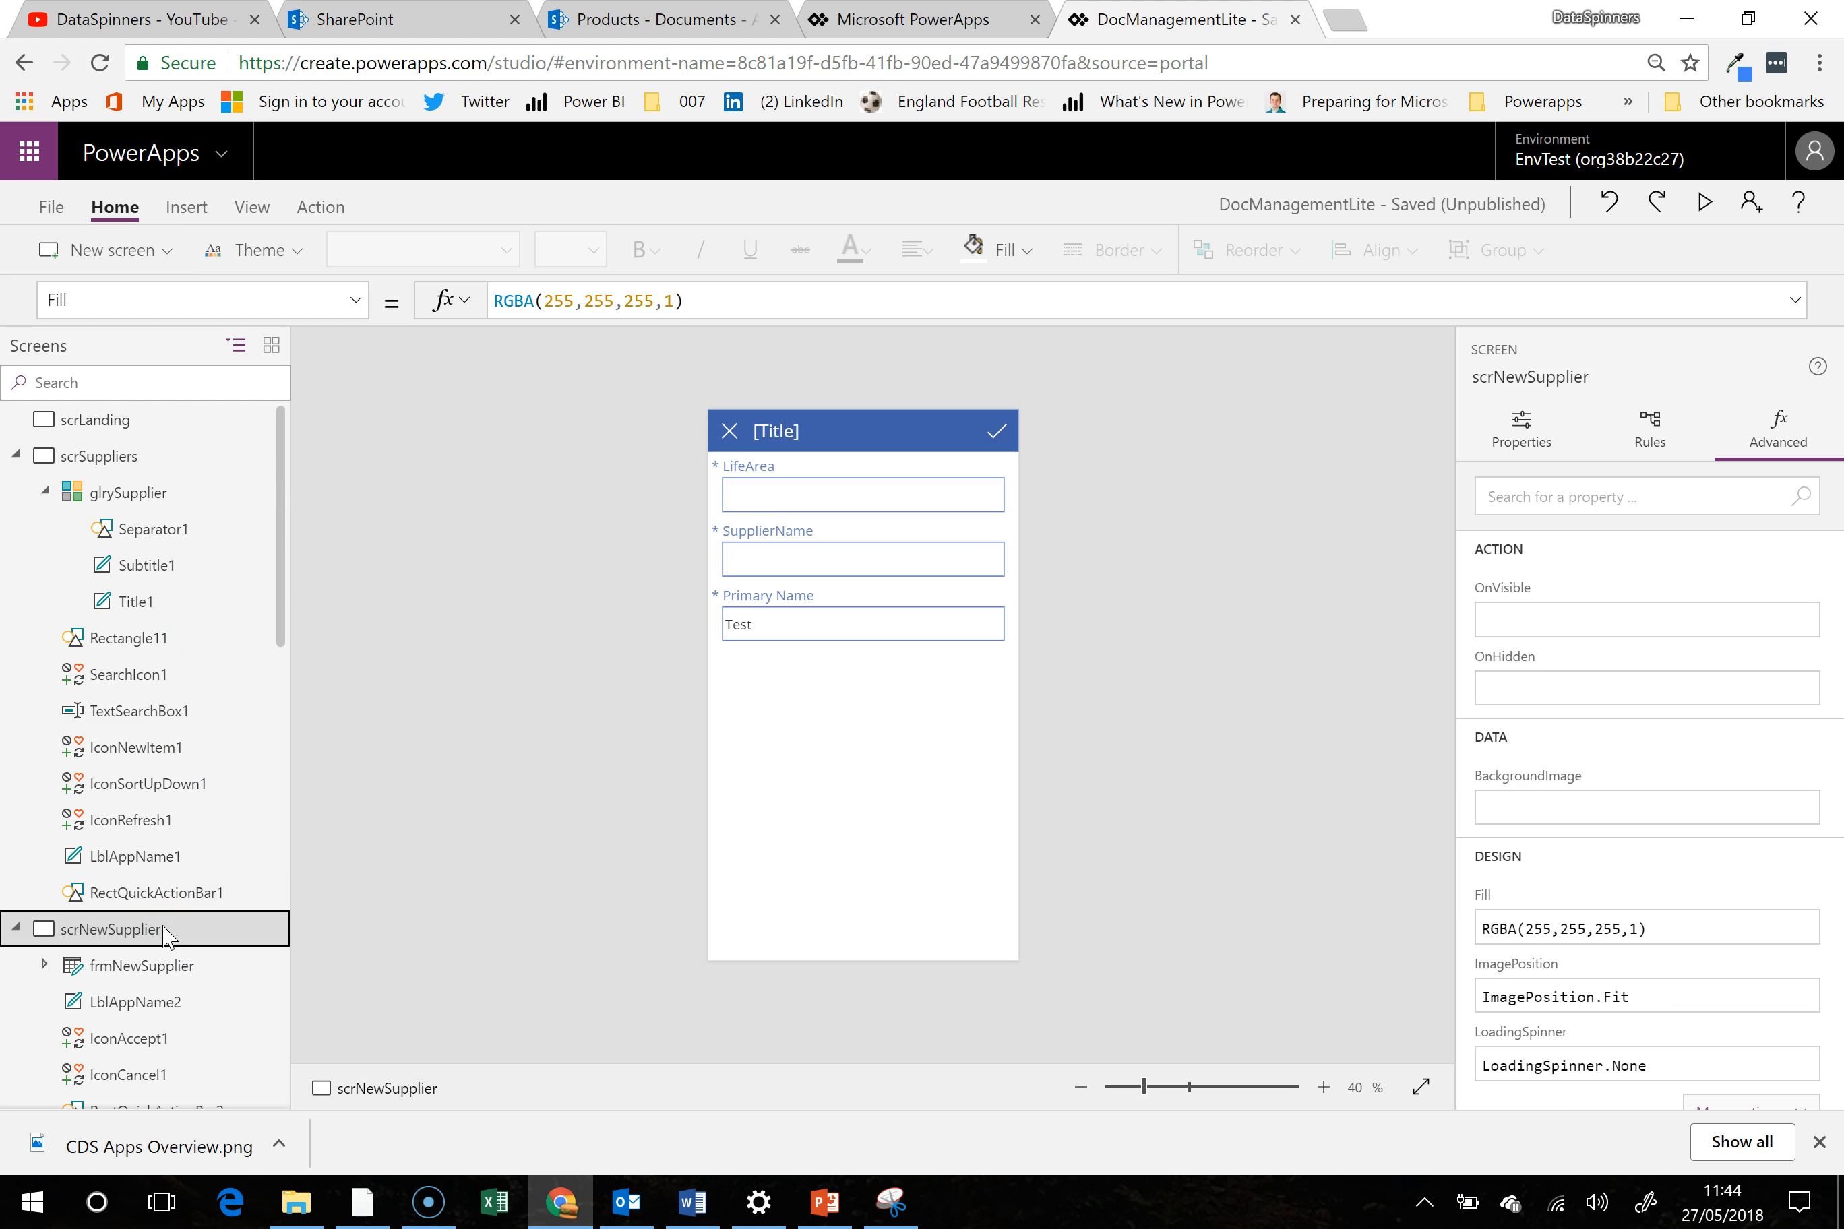
scroll(165, 934, down, 10)
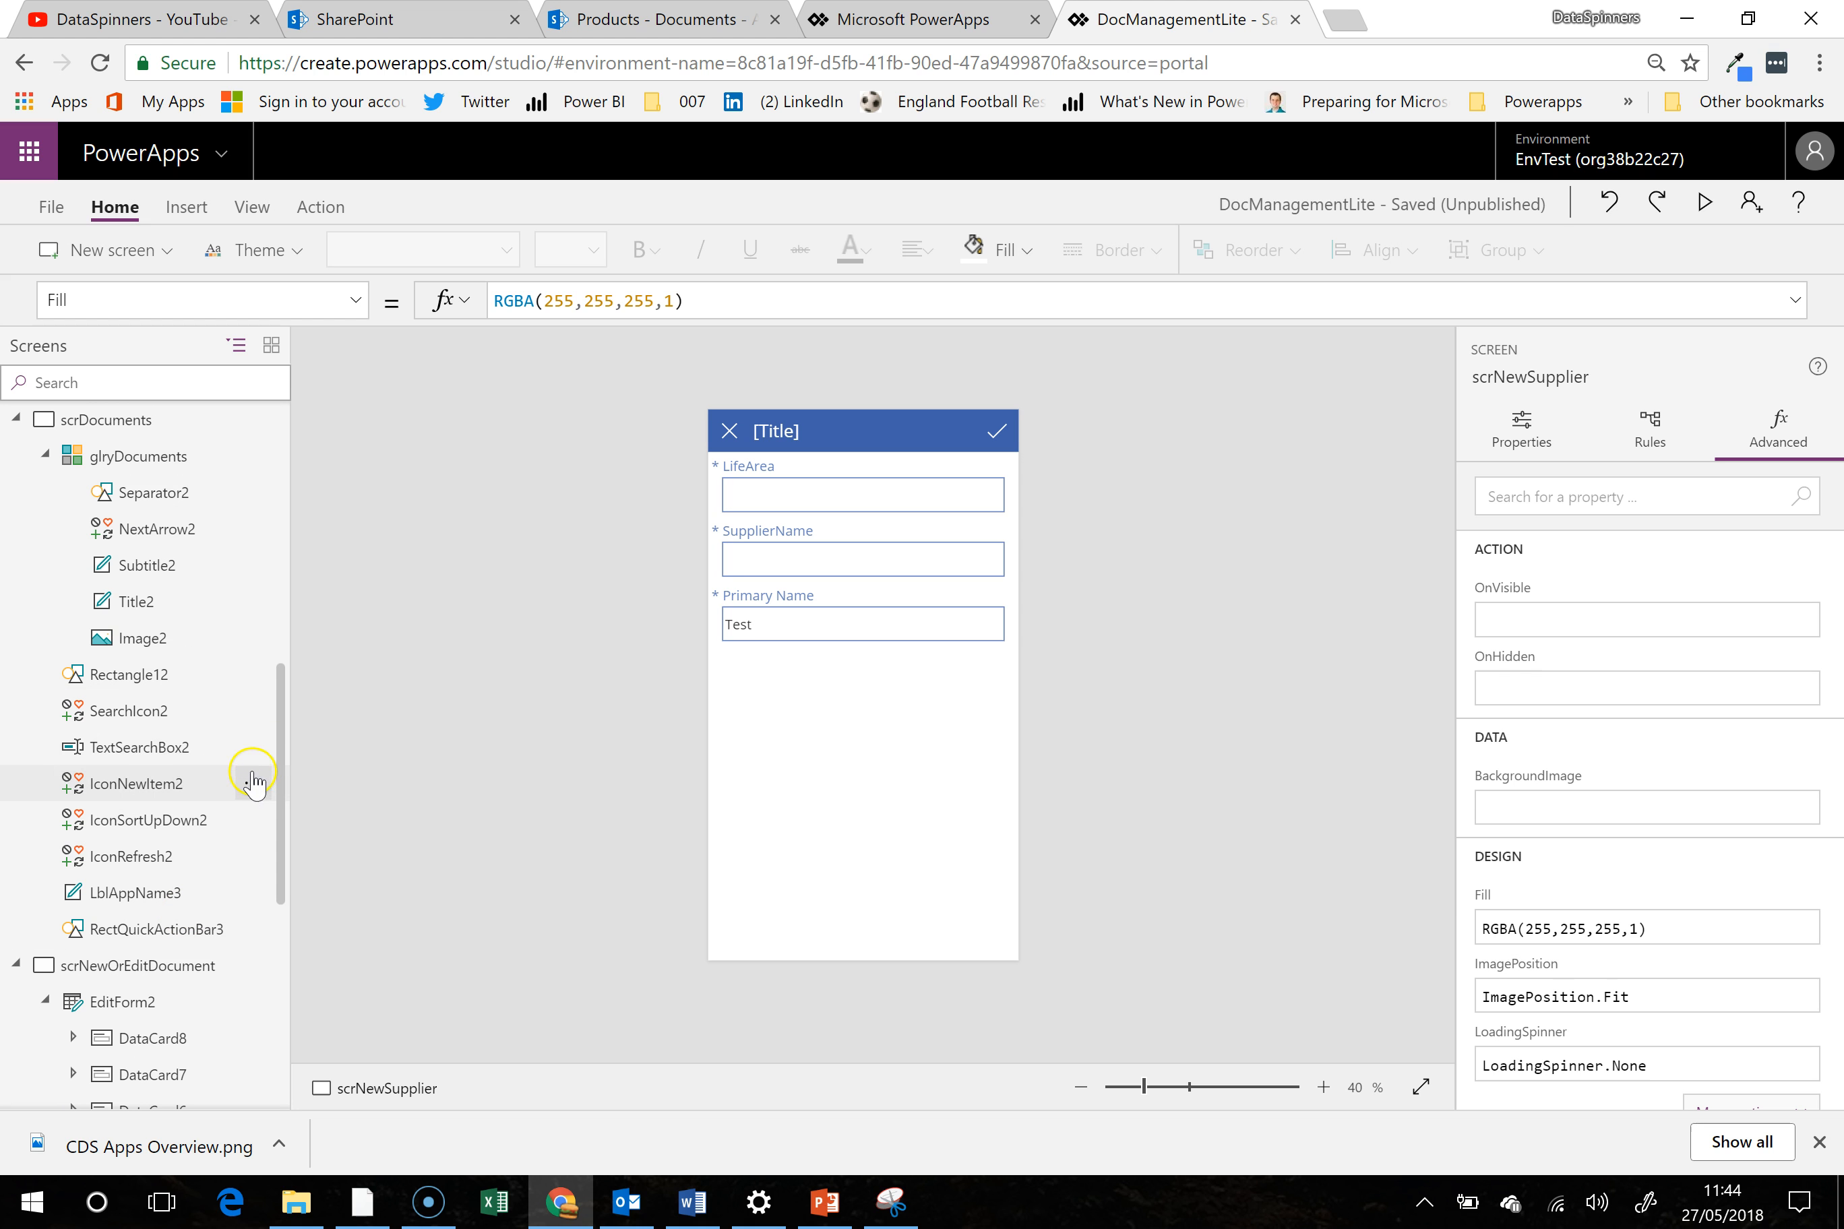
drag(283, 749, 287, 718)
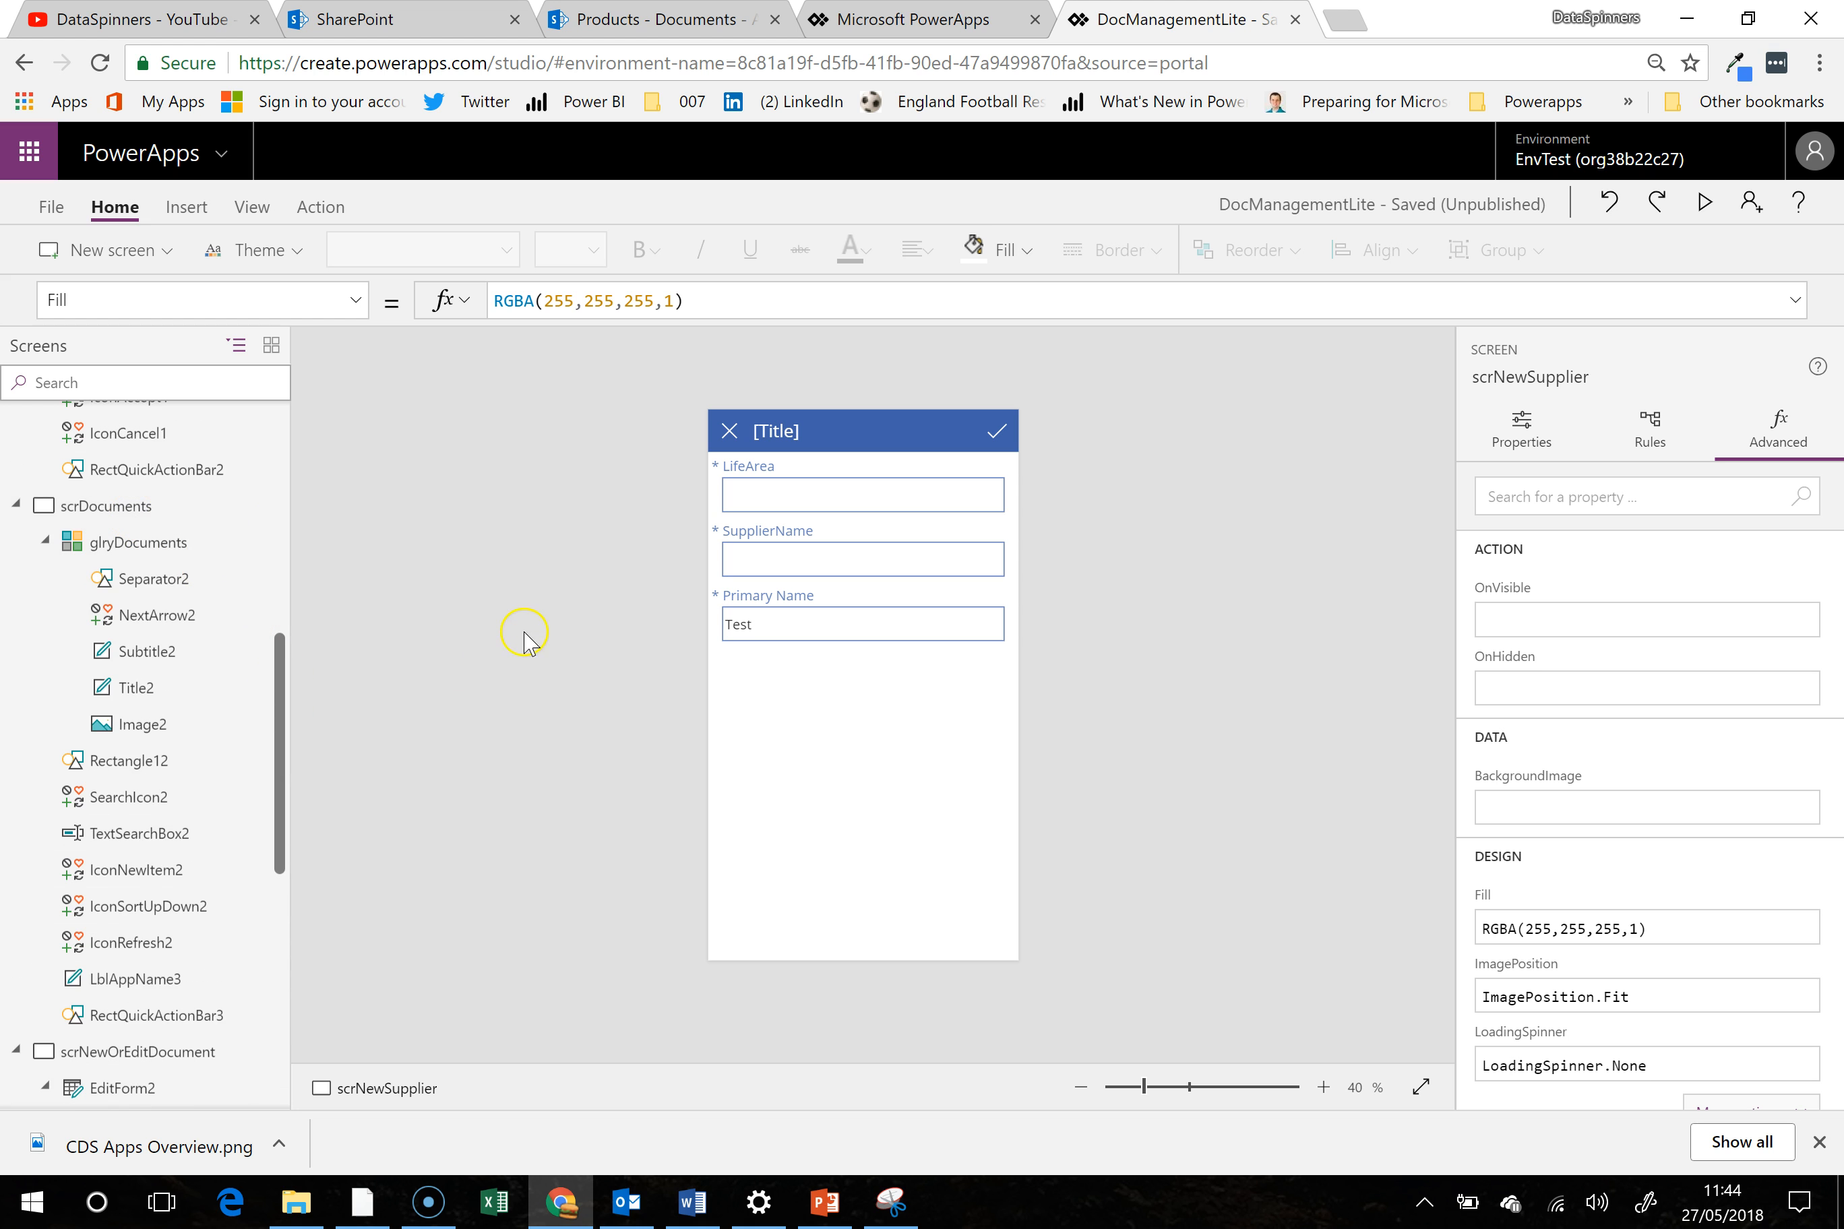
scroll(281, 591, up, 5)
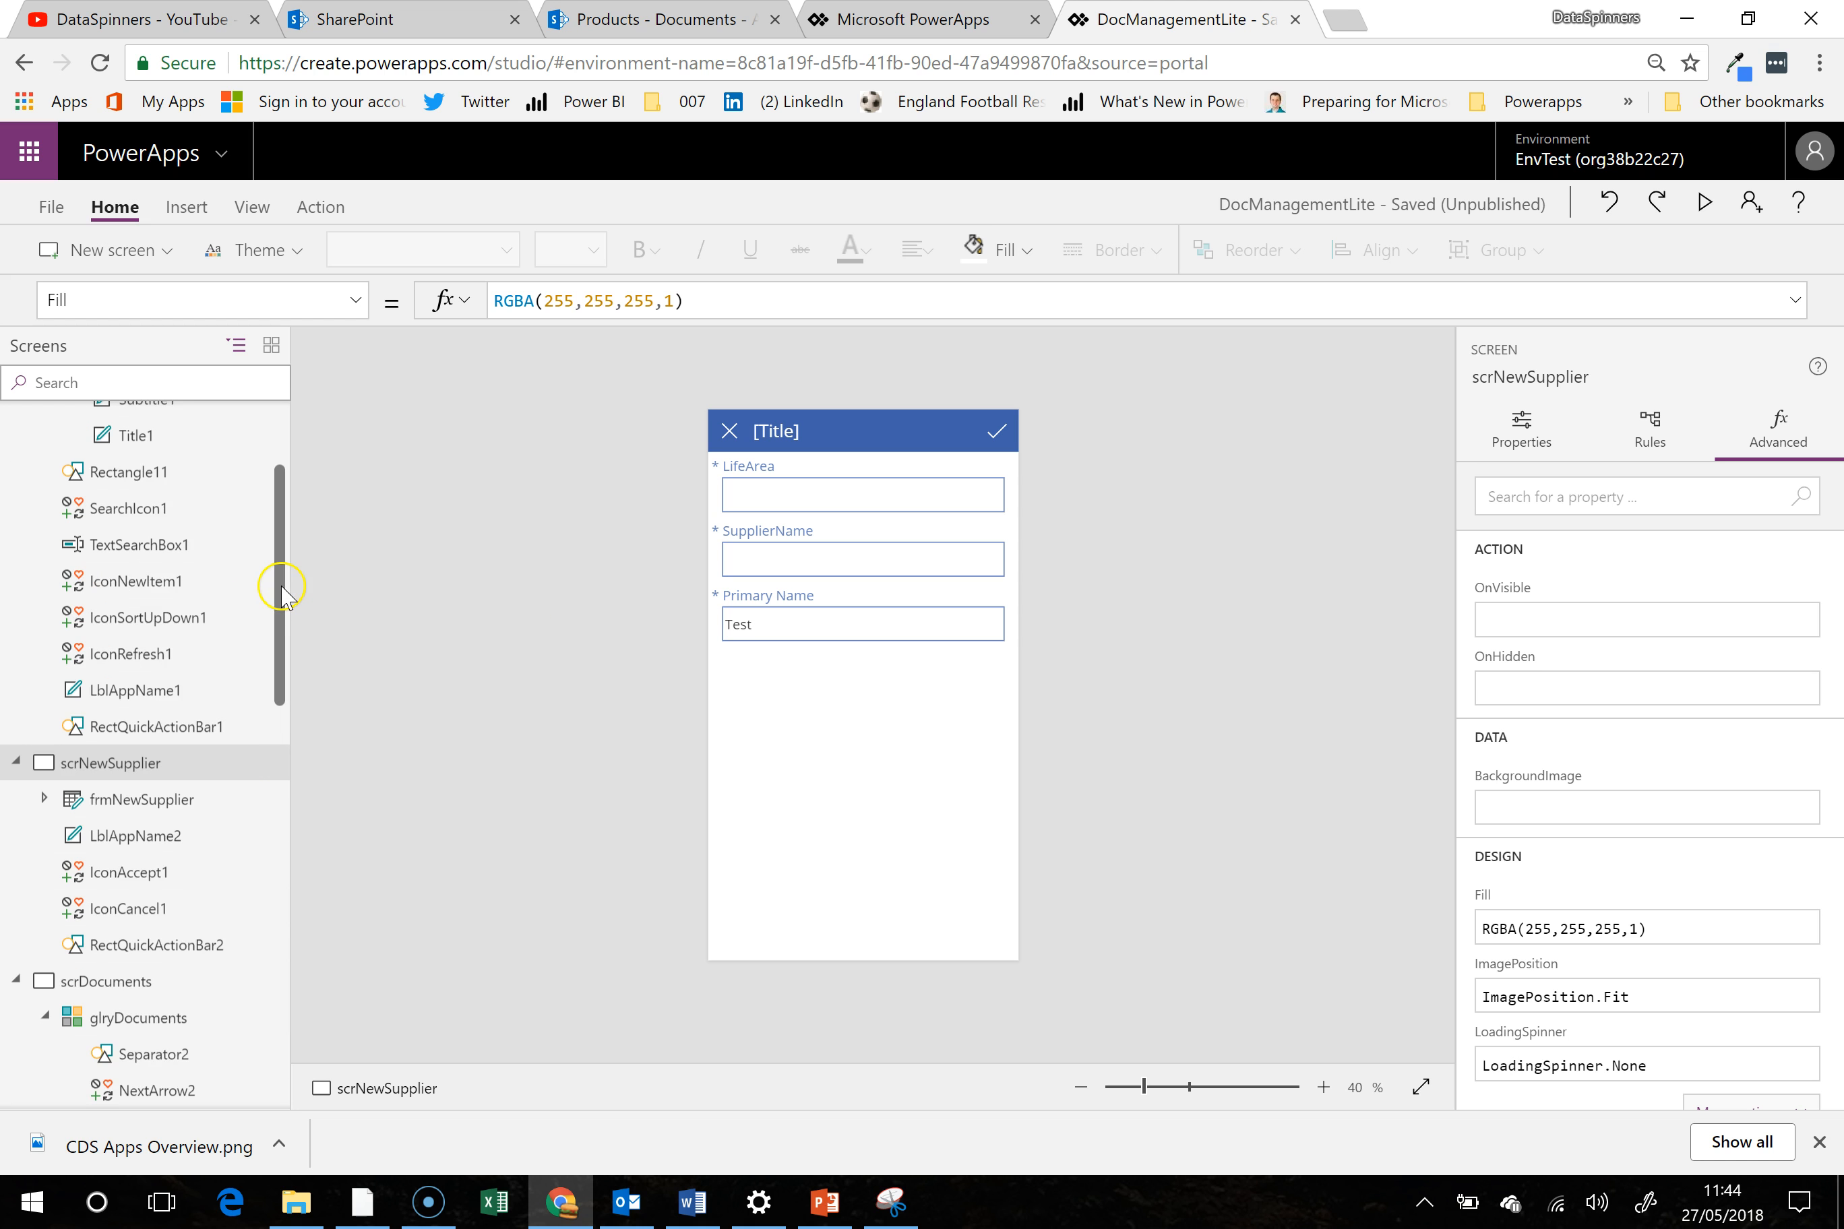
scroll(276, 456, up, 2)
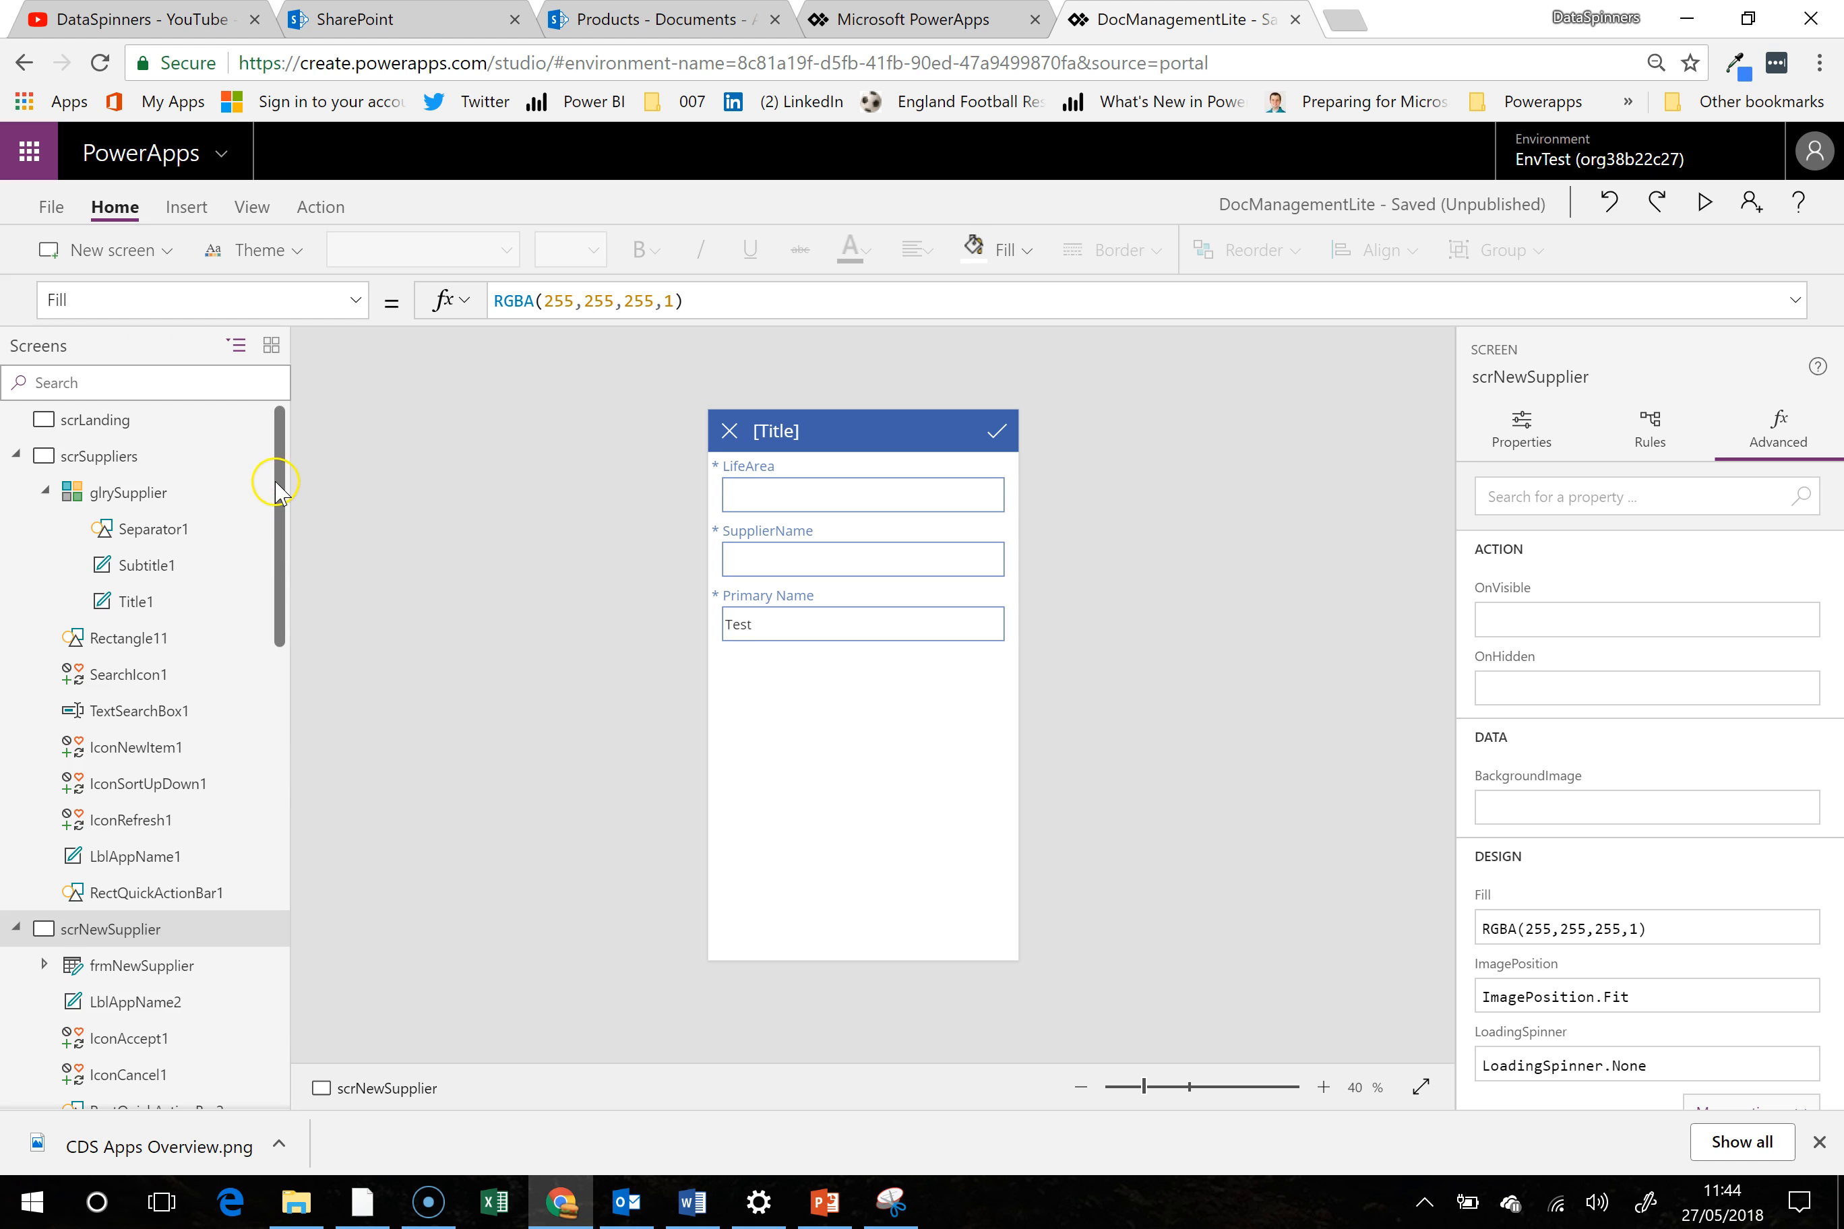
Insert a right-pointing arrow icon into the glrySupplier row template on scrSuppliers and place it at the row's right end
click(151, 457)
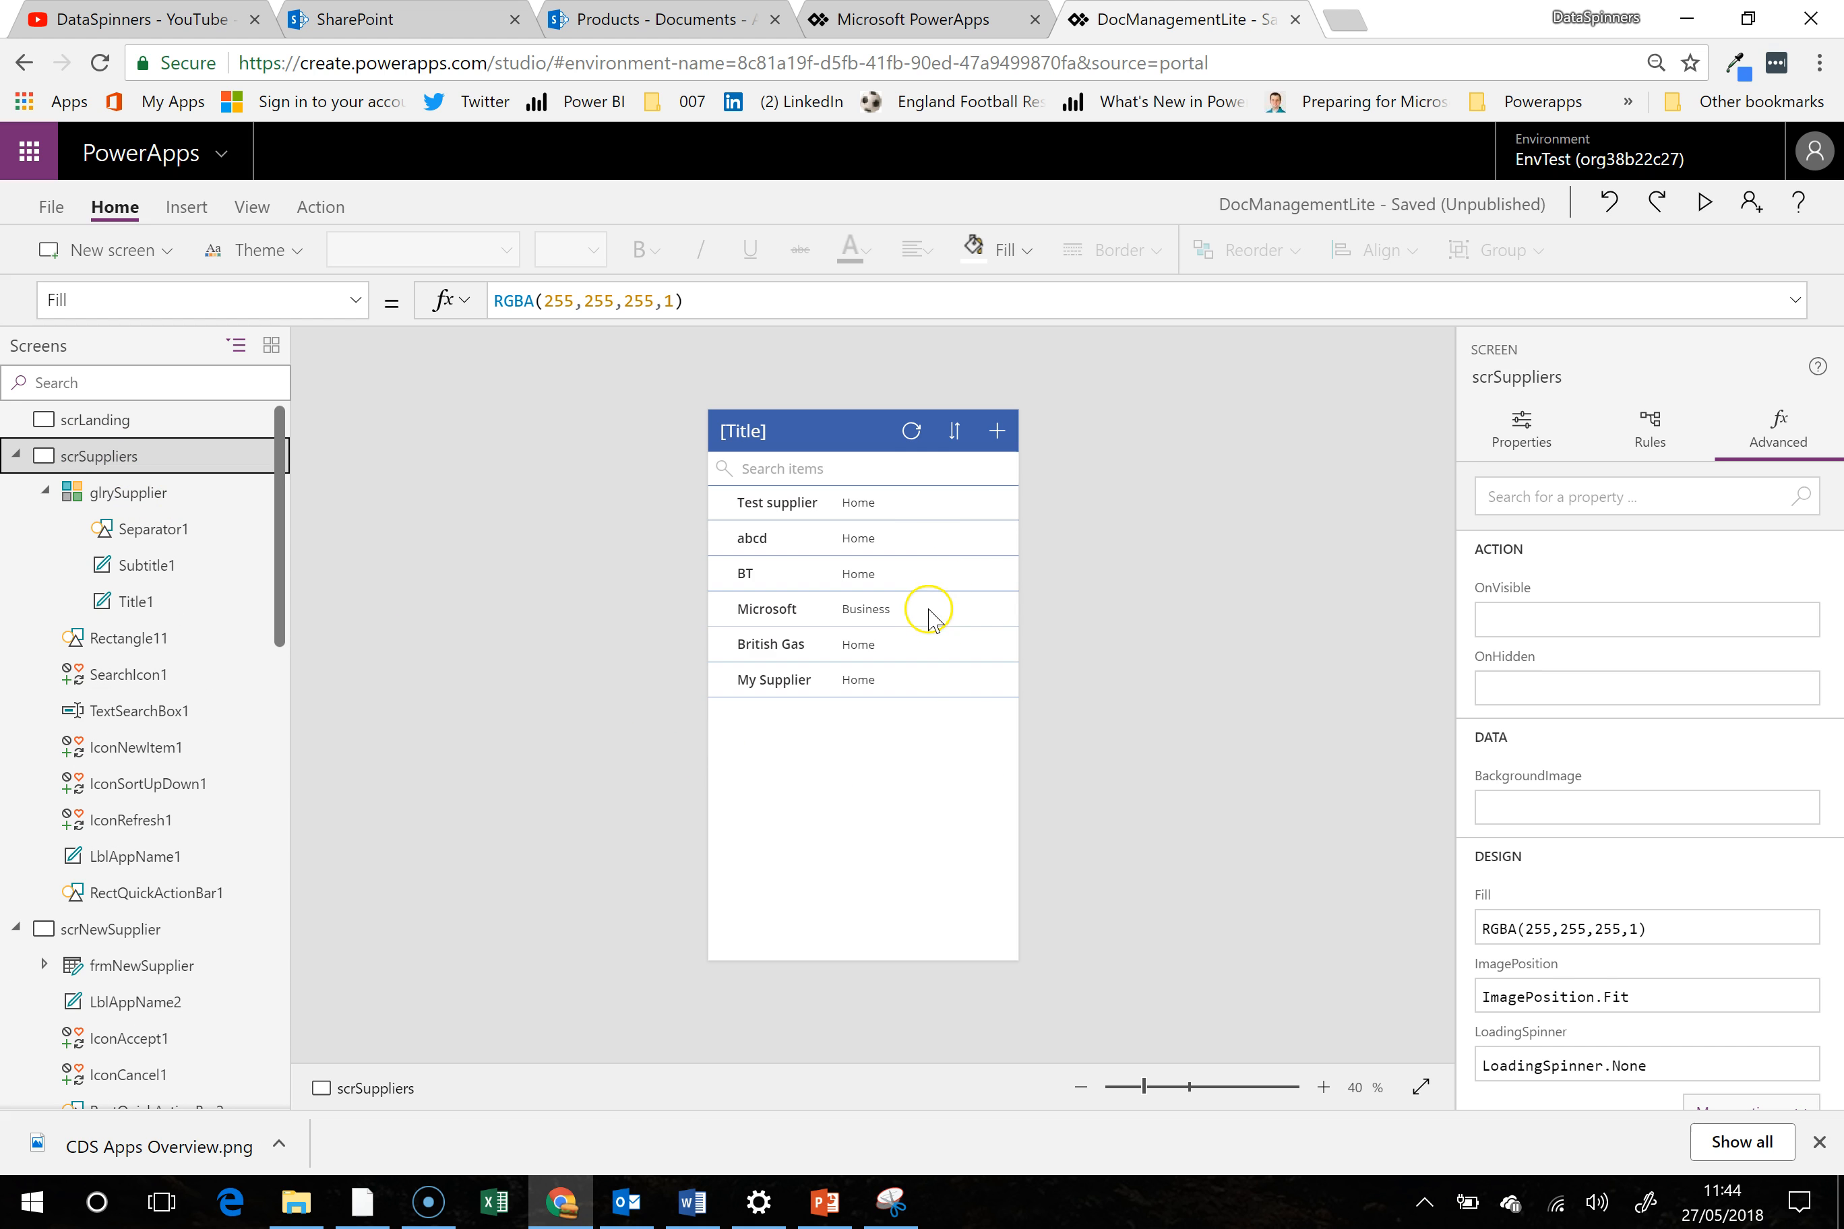
click(961, 514)
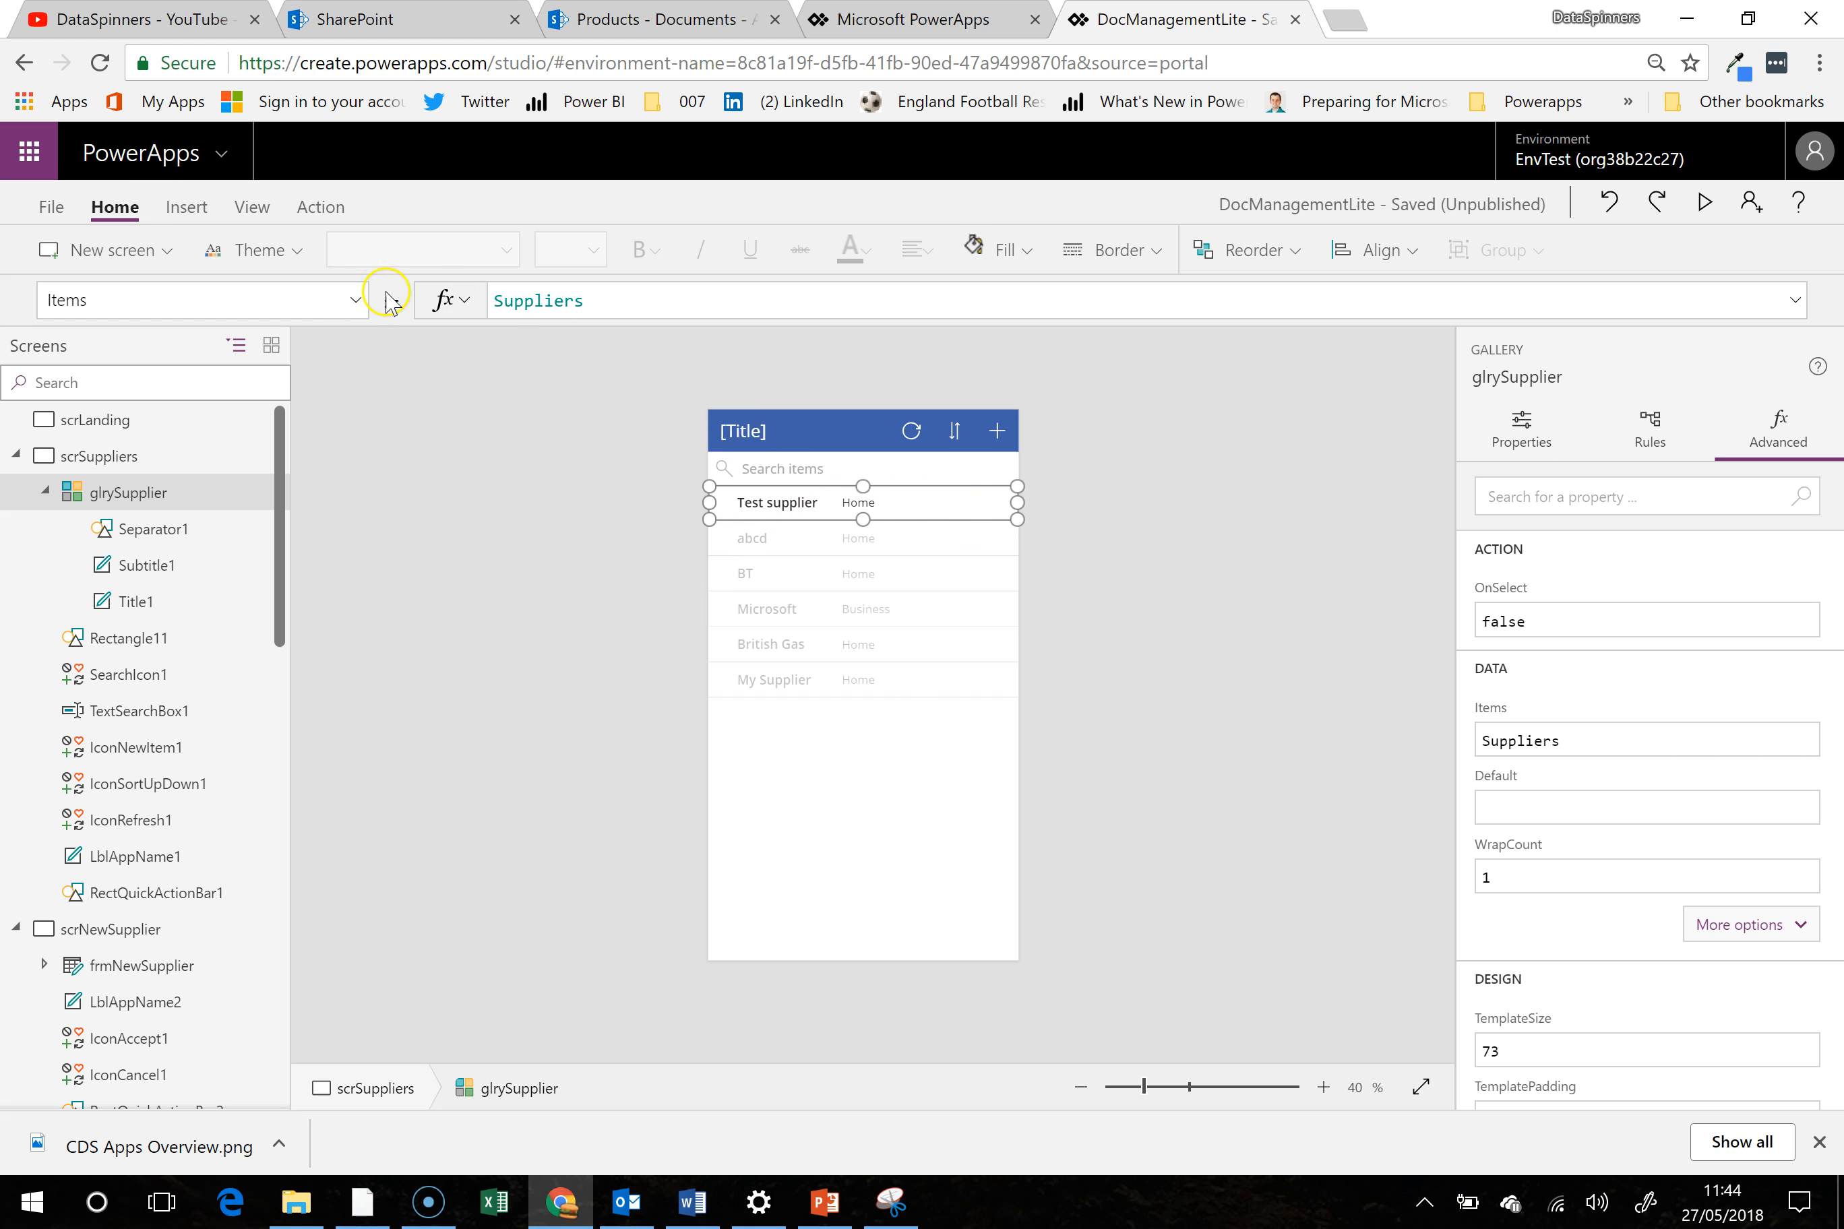
click(186, 206)
click(1349, 248)
scroll(1492, 519, down, 10)
scroll(1491, 524, down, 6)
click(1324, 454)
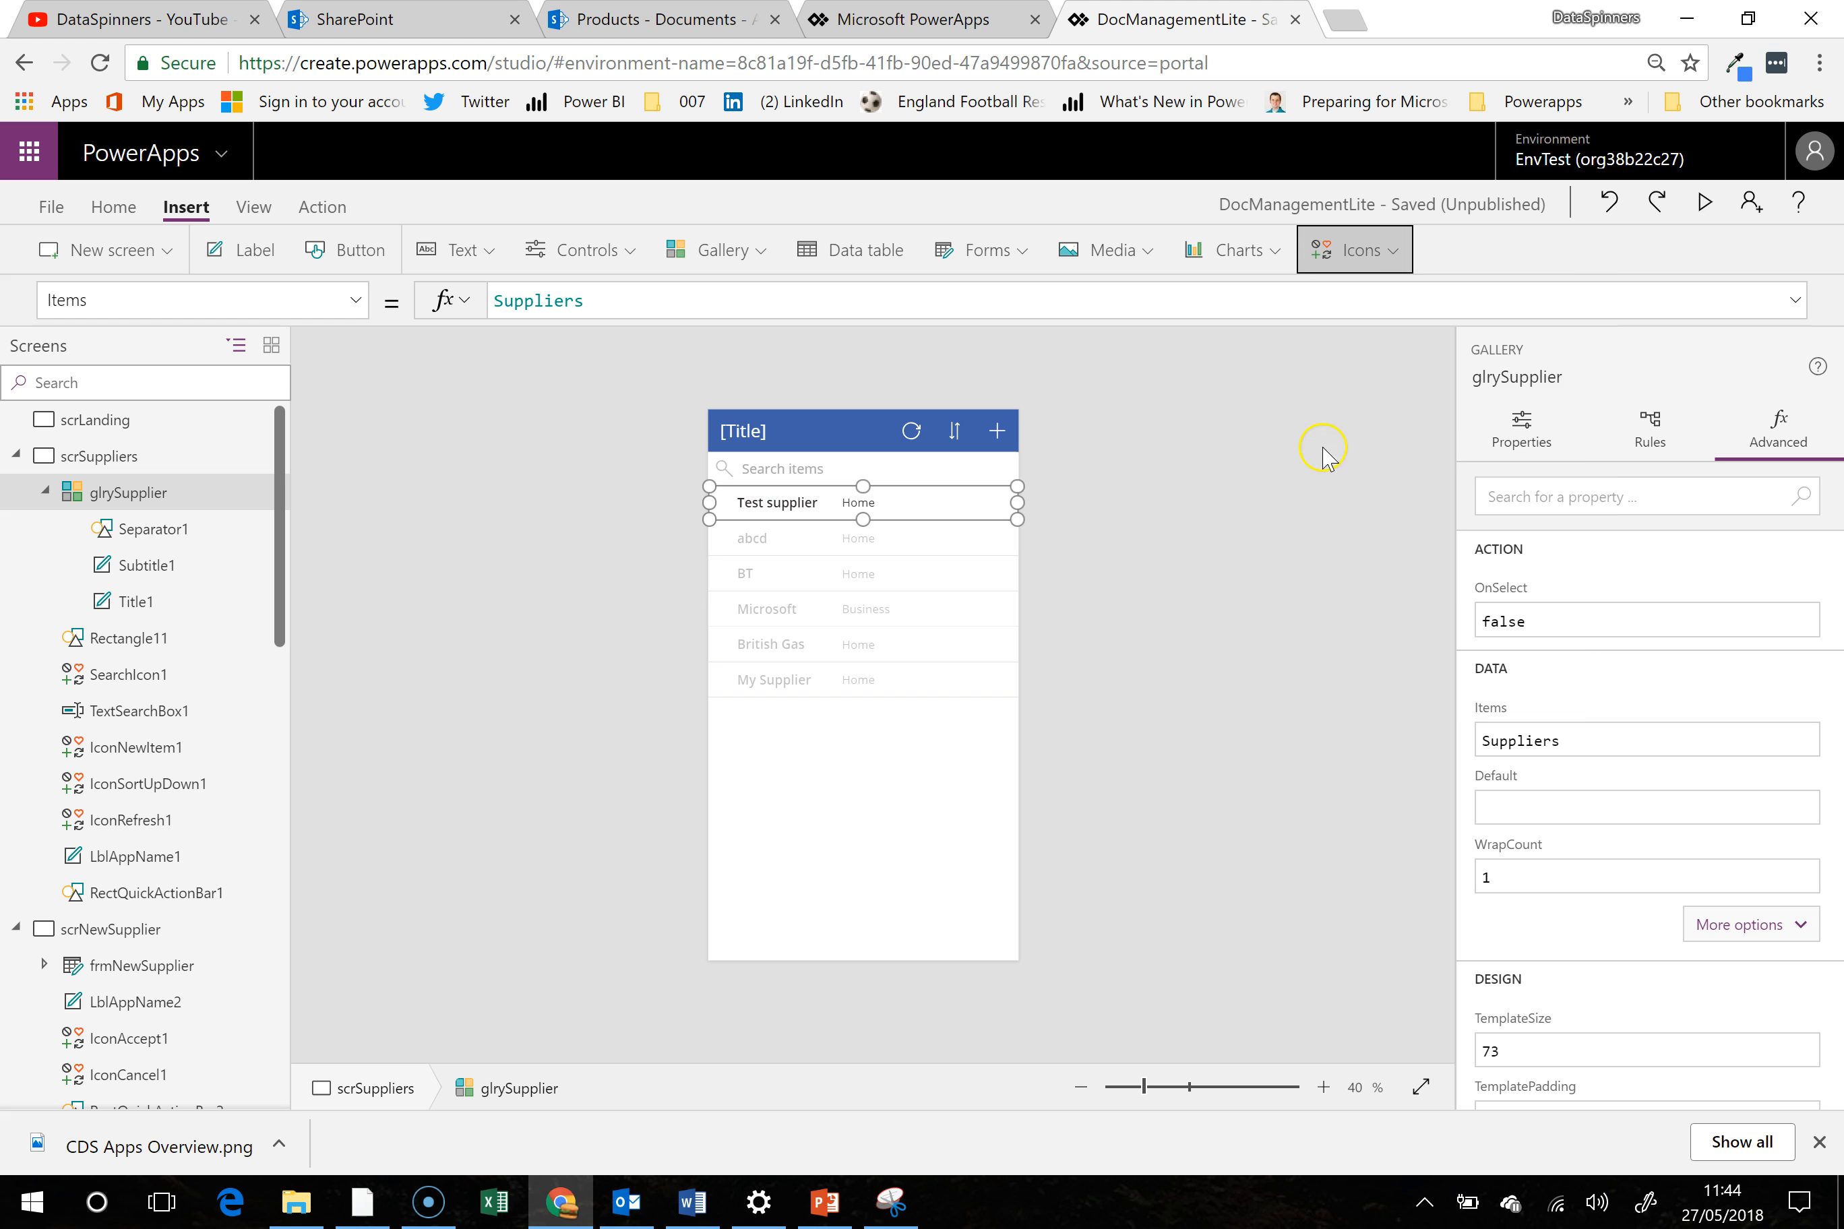
drag(740, 488, 996, 485)
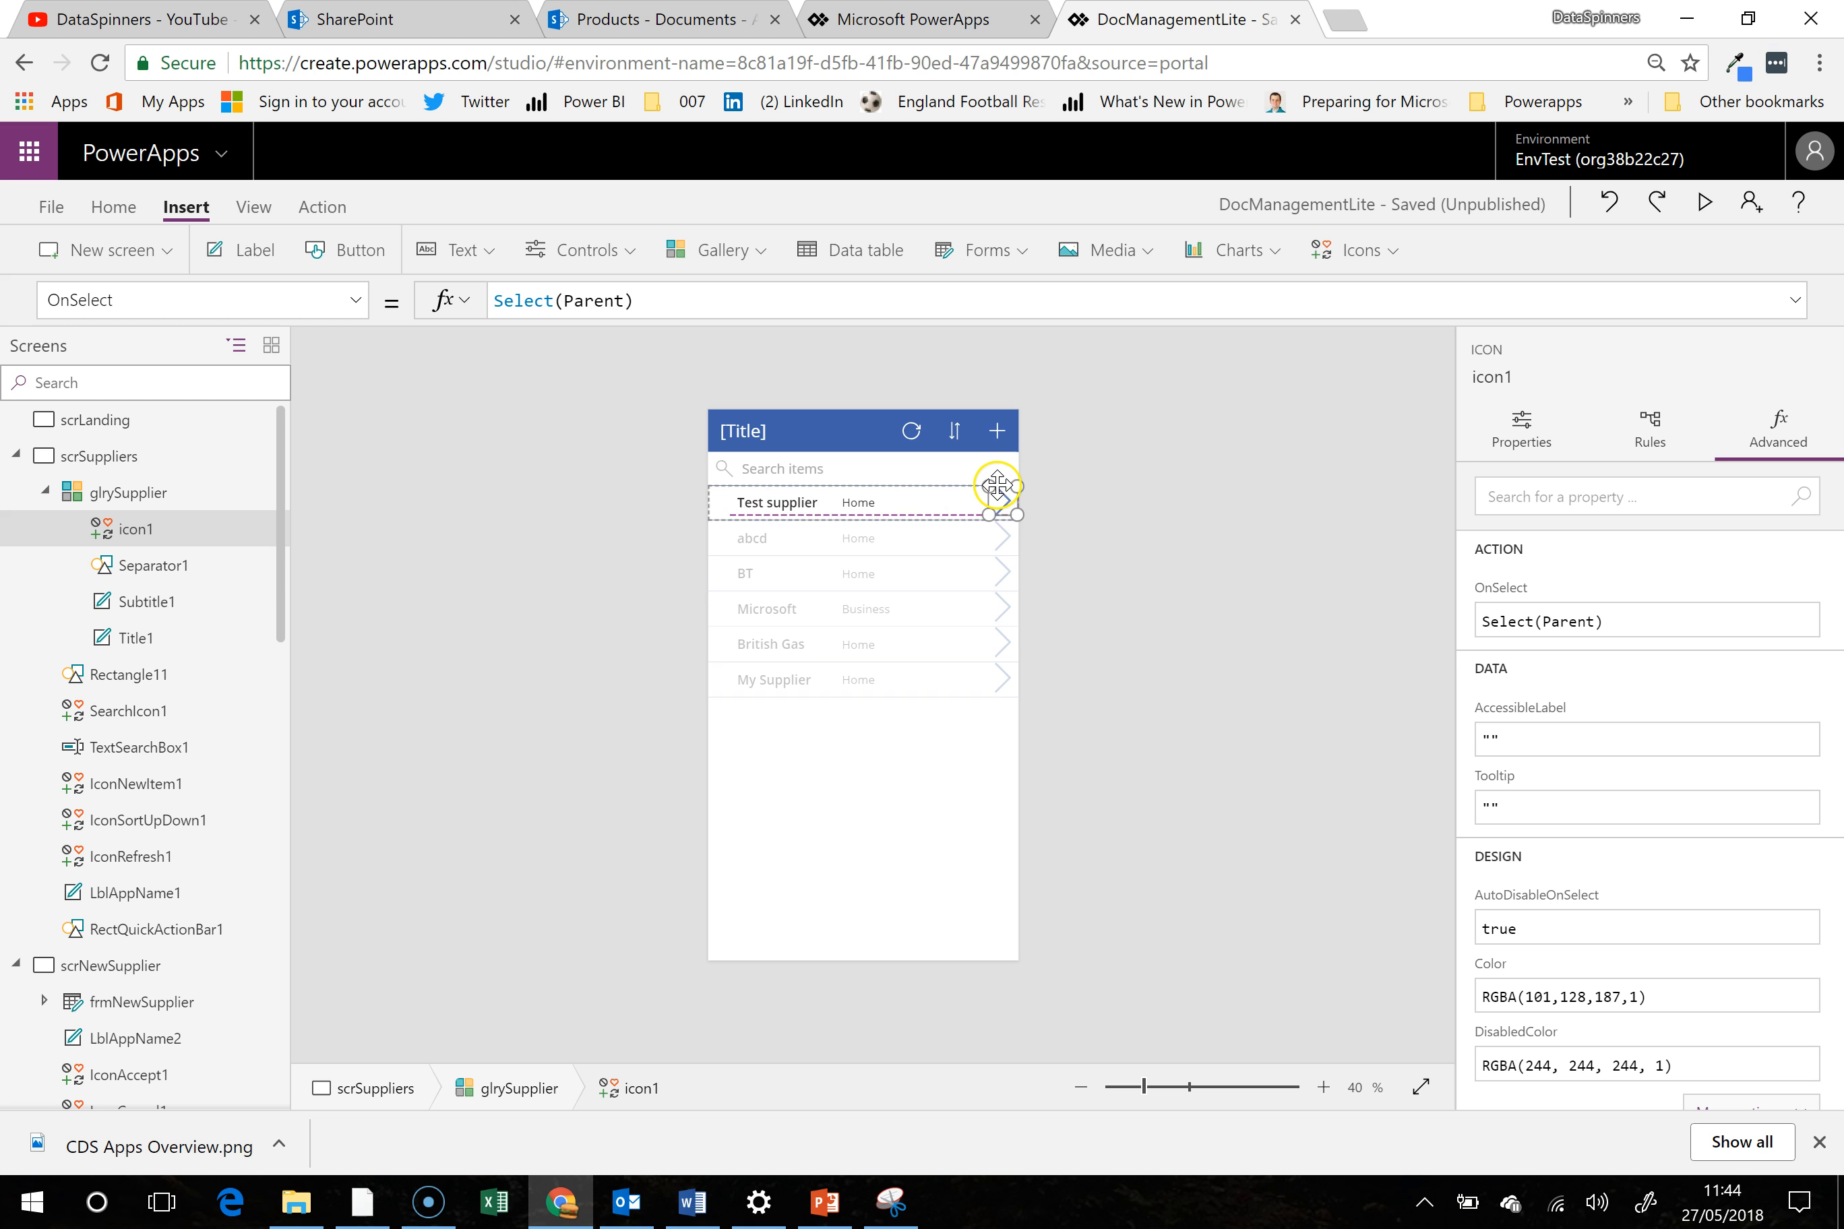
click(962, 752)
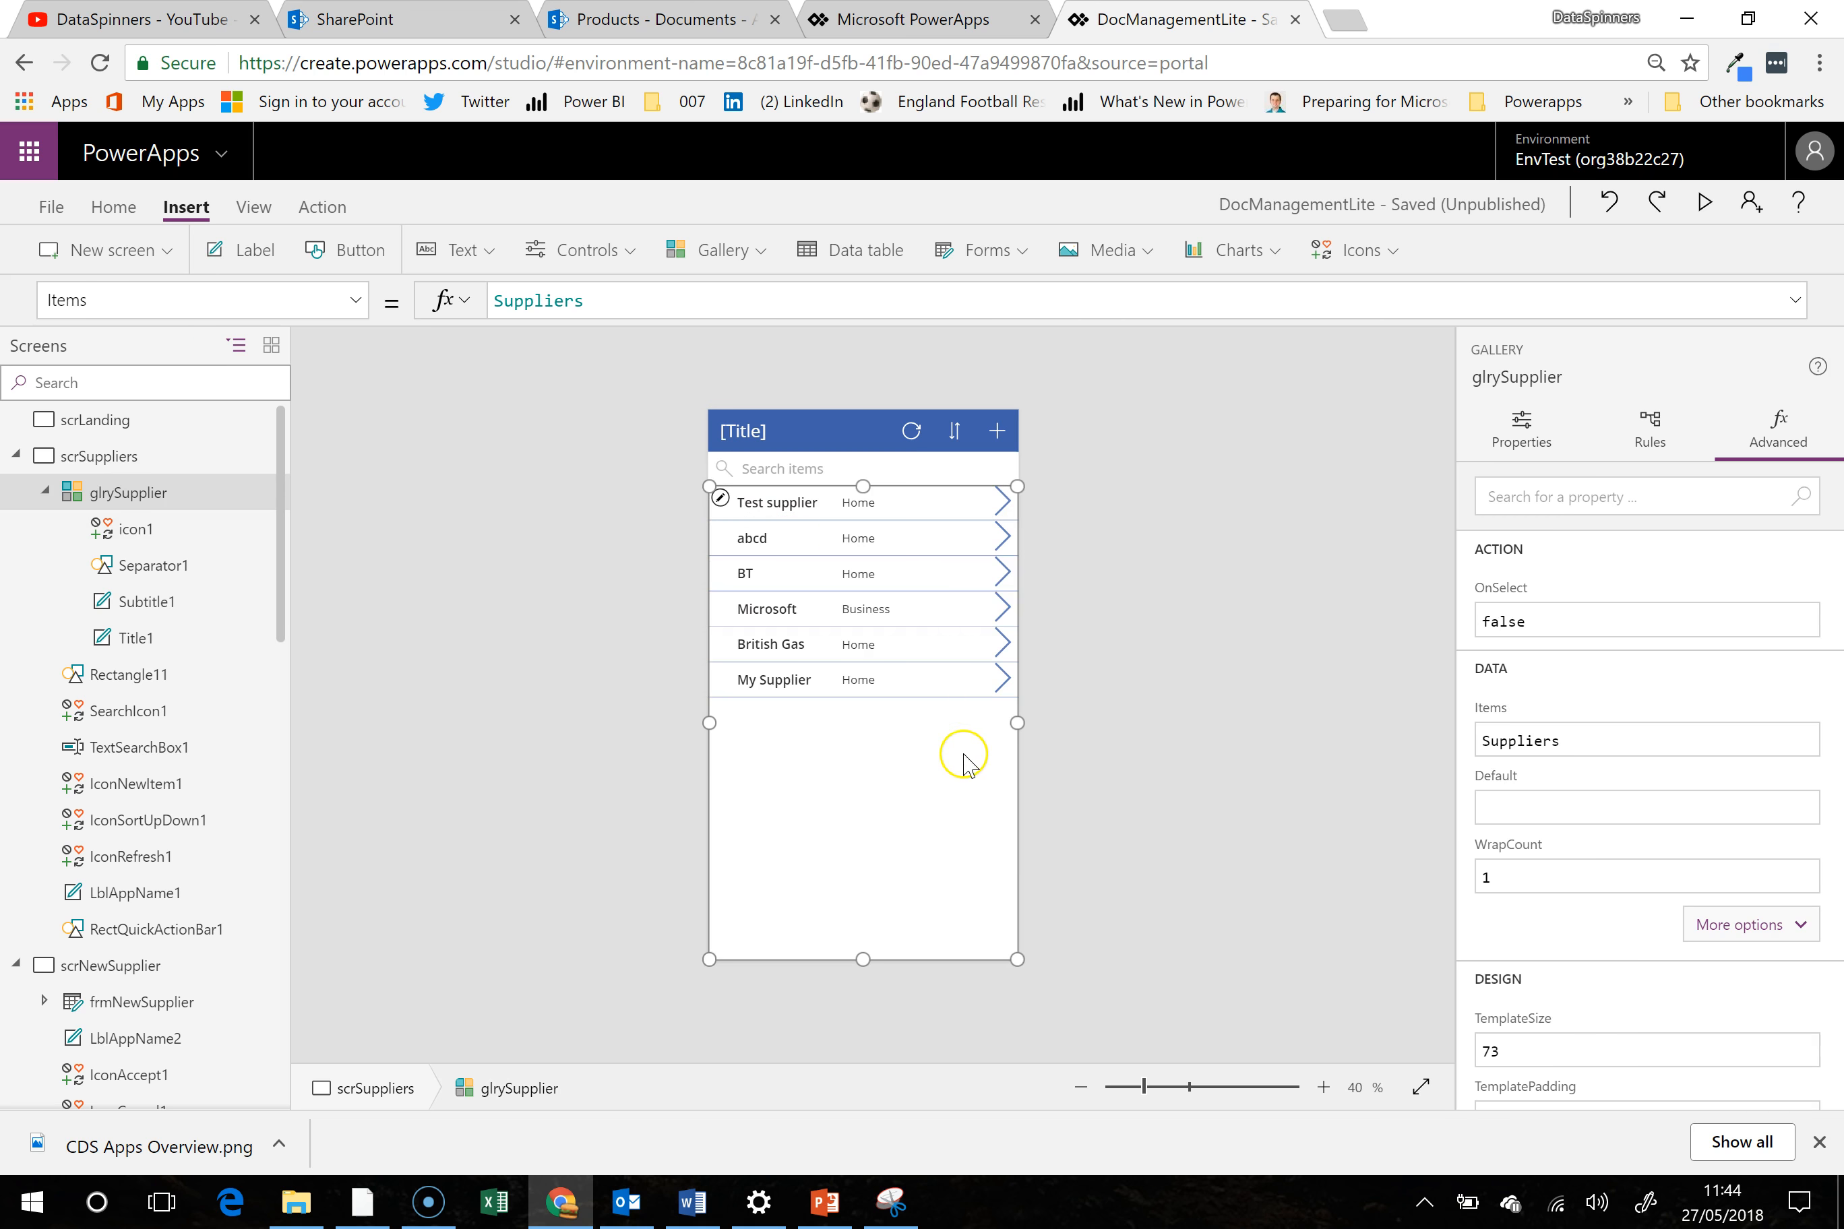
Replace the OnSelect formula of the arrow icon in glrySupplier with a Navigate call targeting scrDocuments
click(1004, 508)
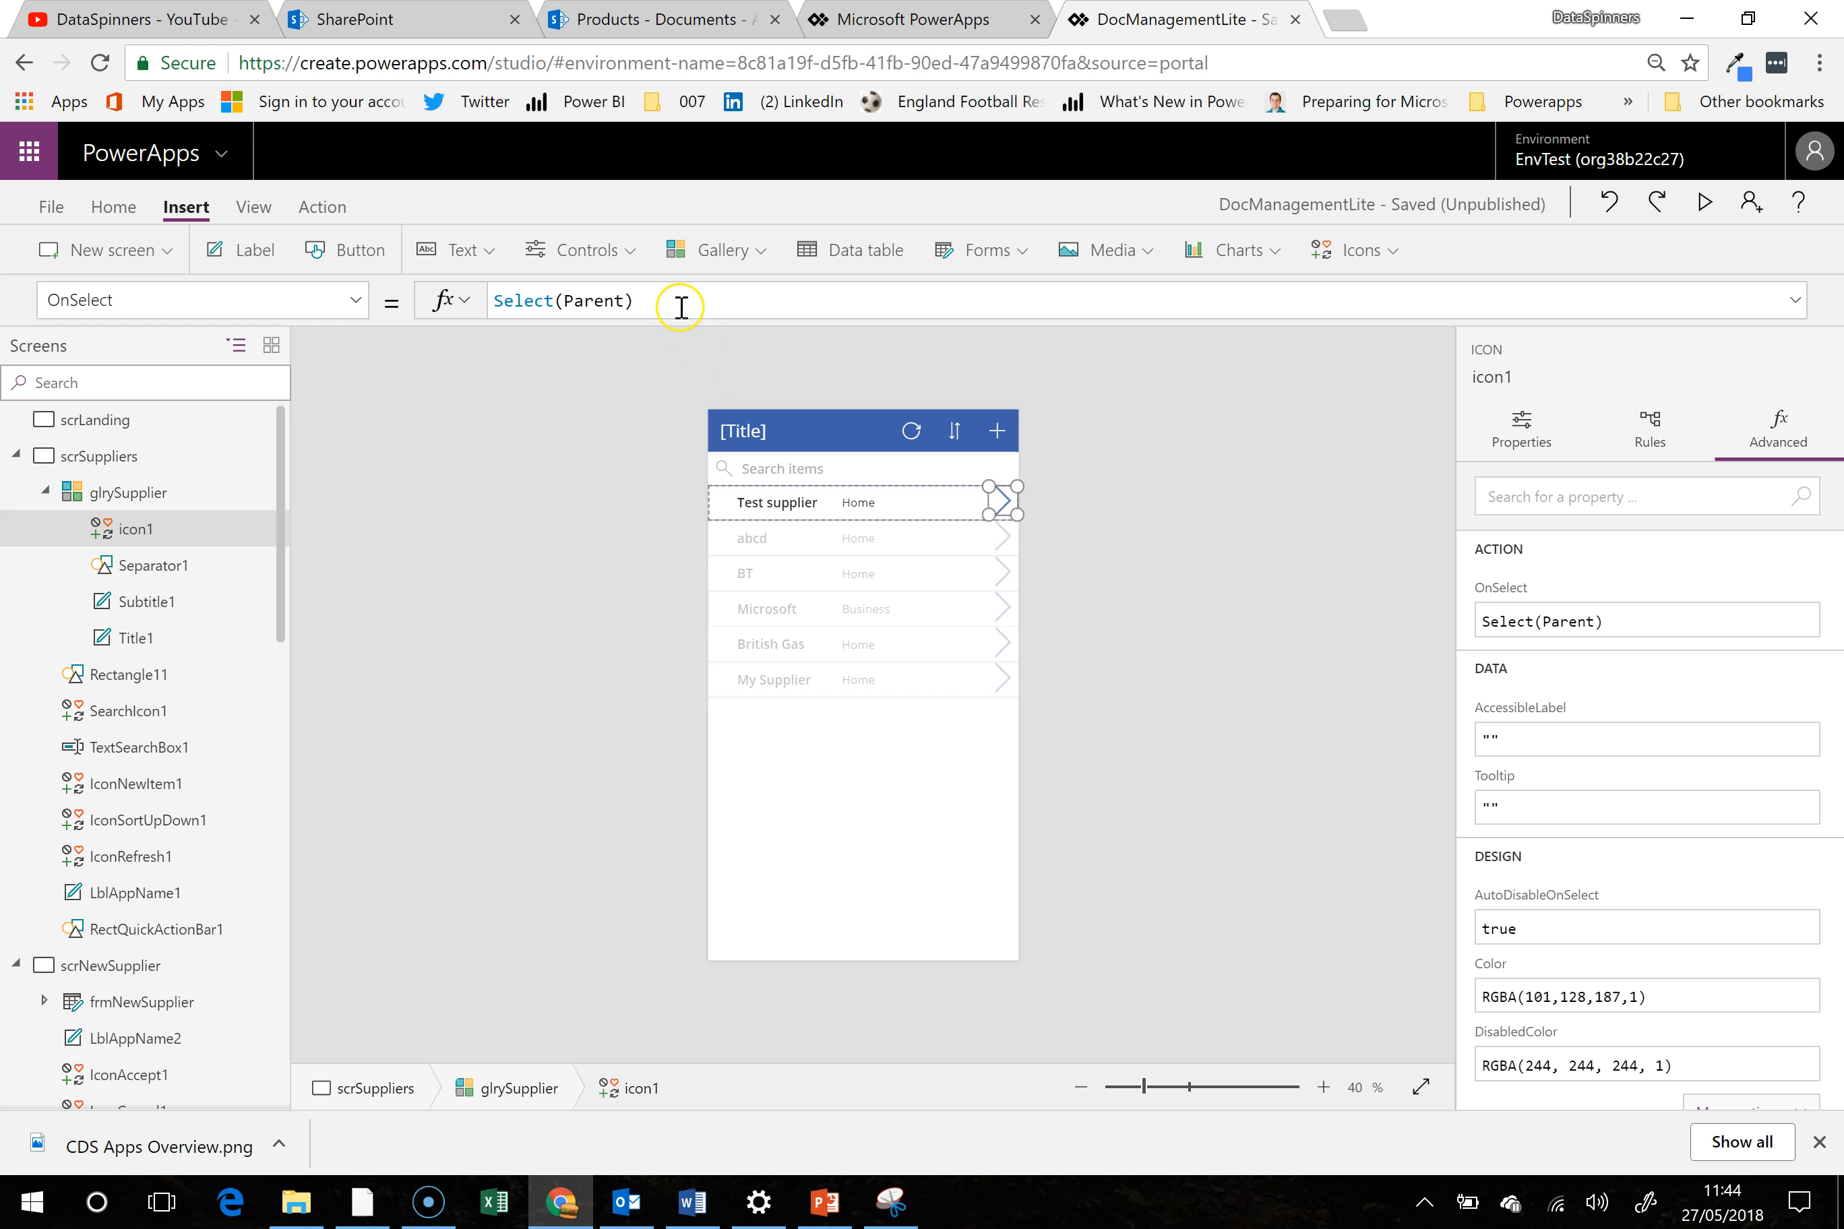
drag(679, 301, 450, 324)
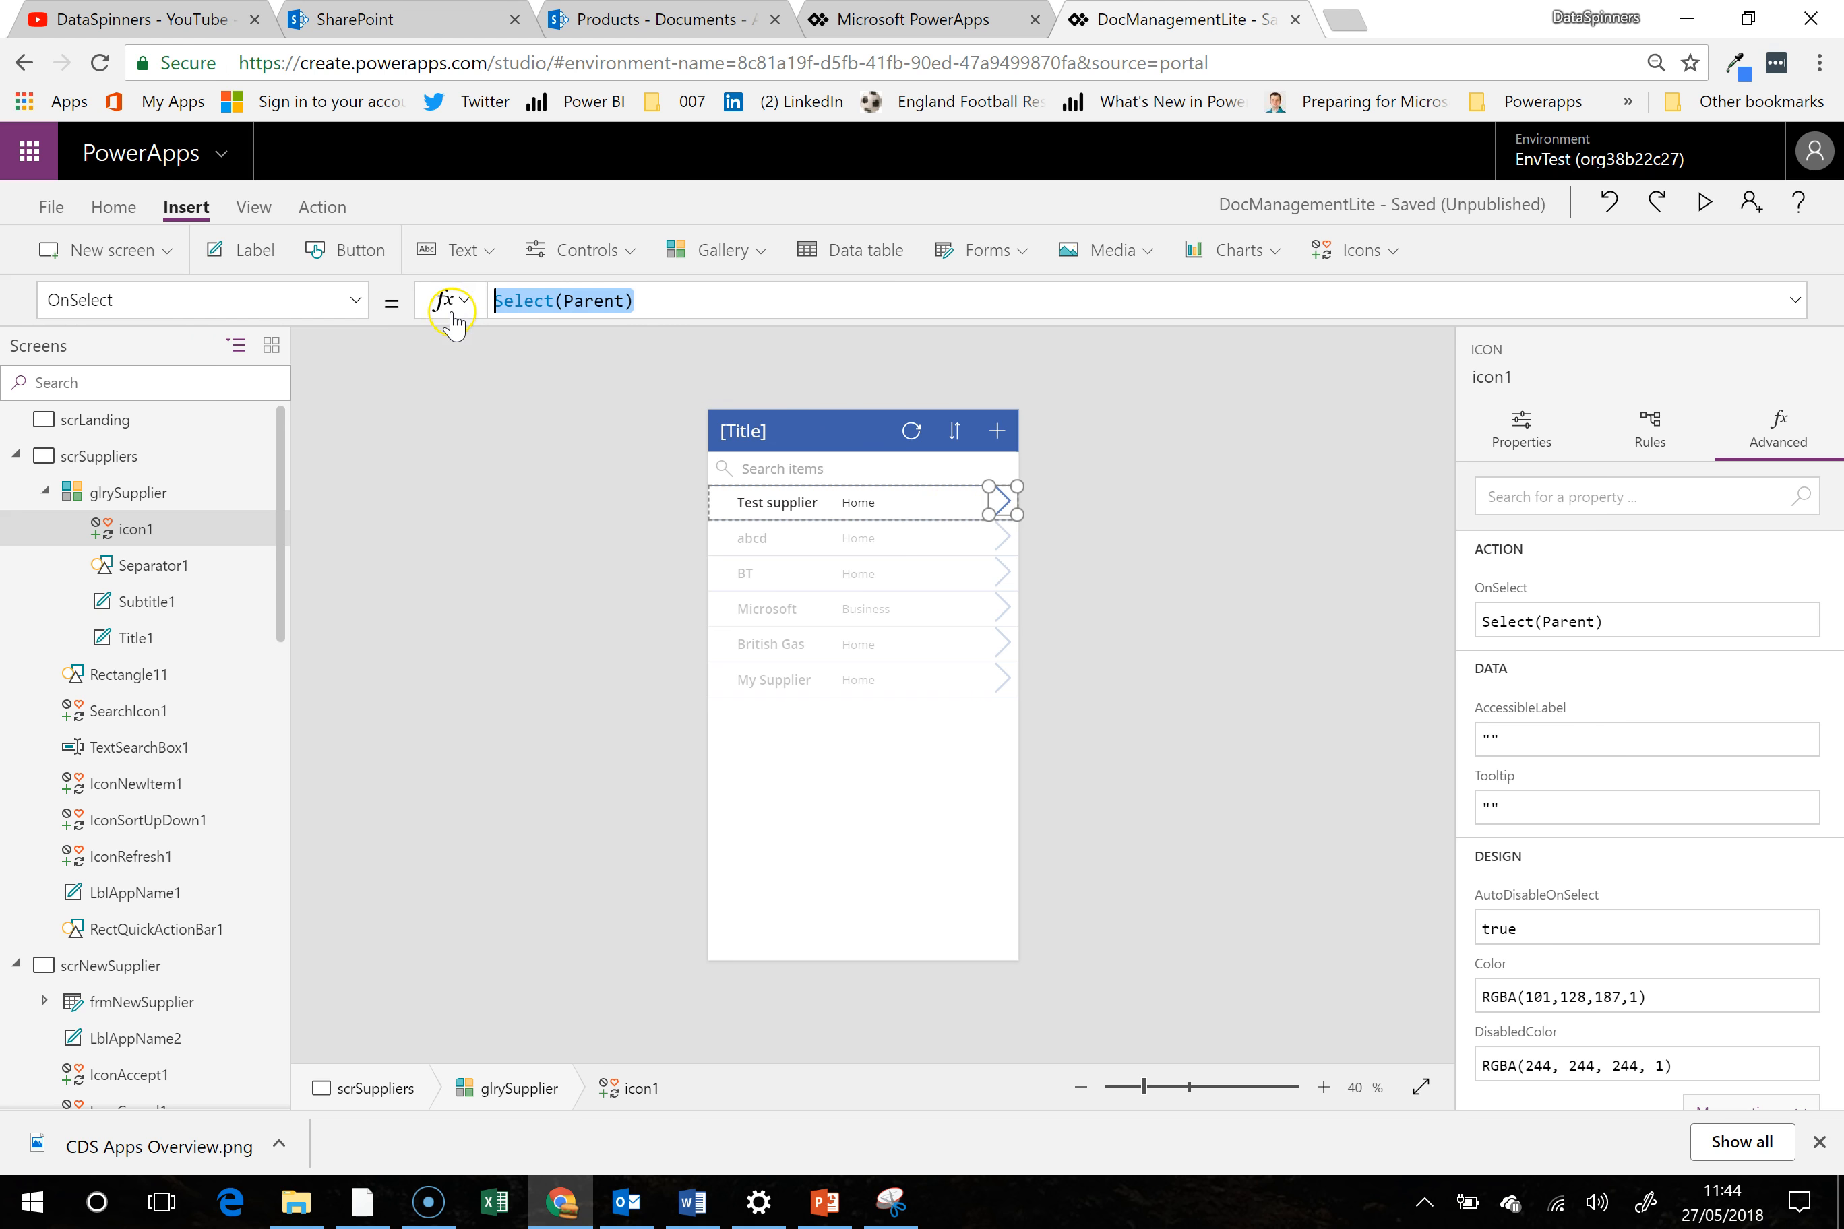
text(navi)
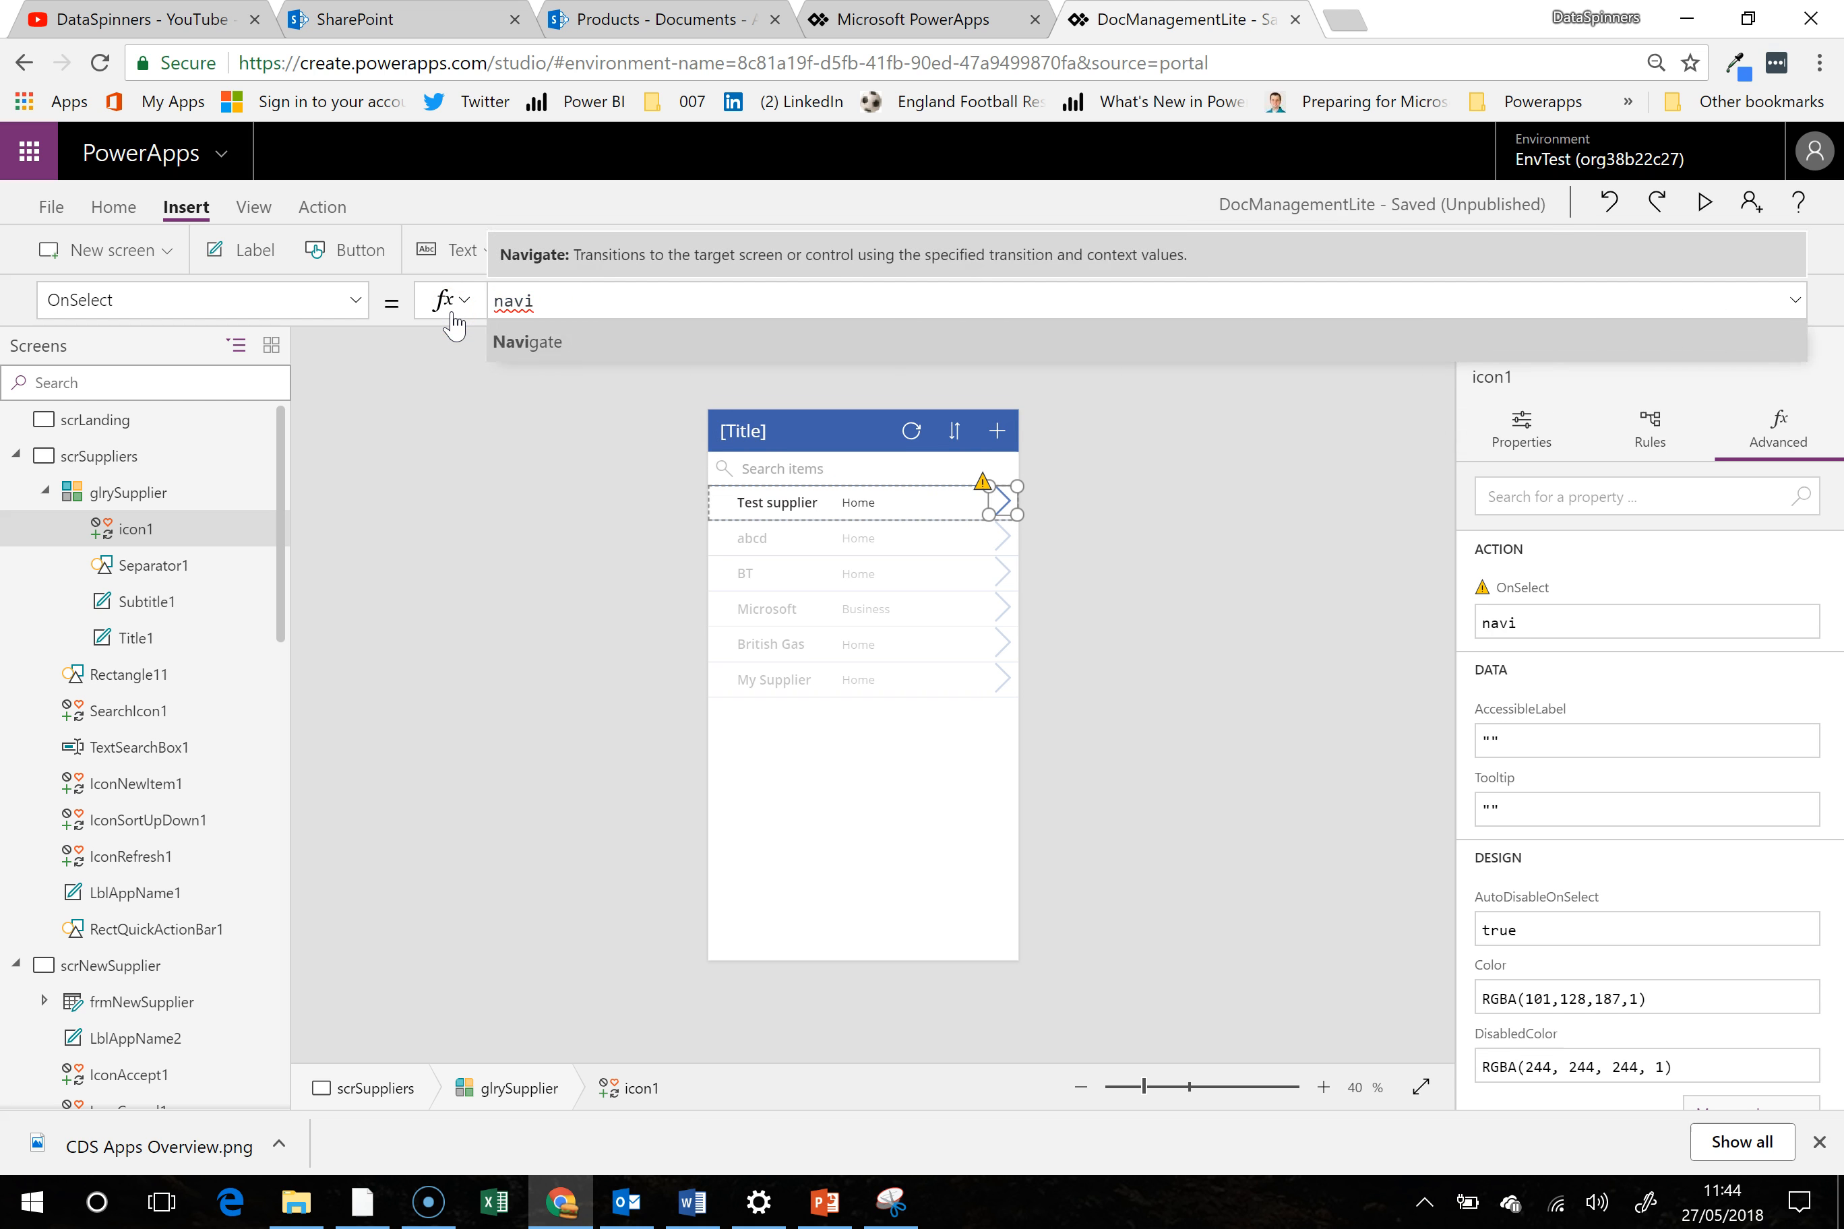
key(Tab)
text(scr)
key(Down)
key(Down)
key(Down)
key(Down)
key(Down)
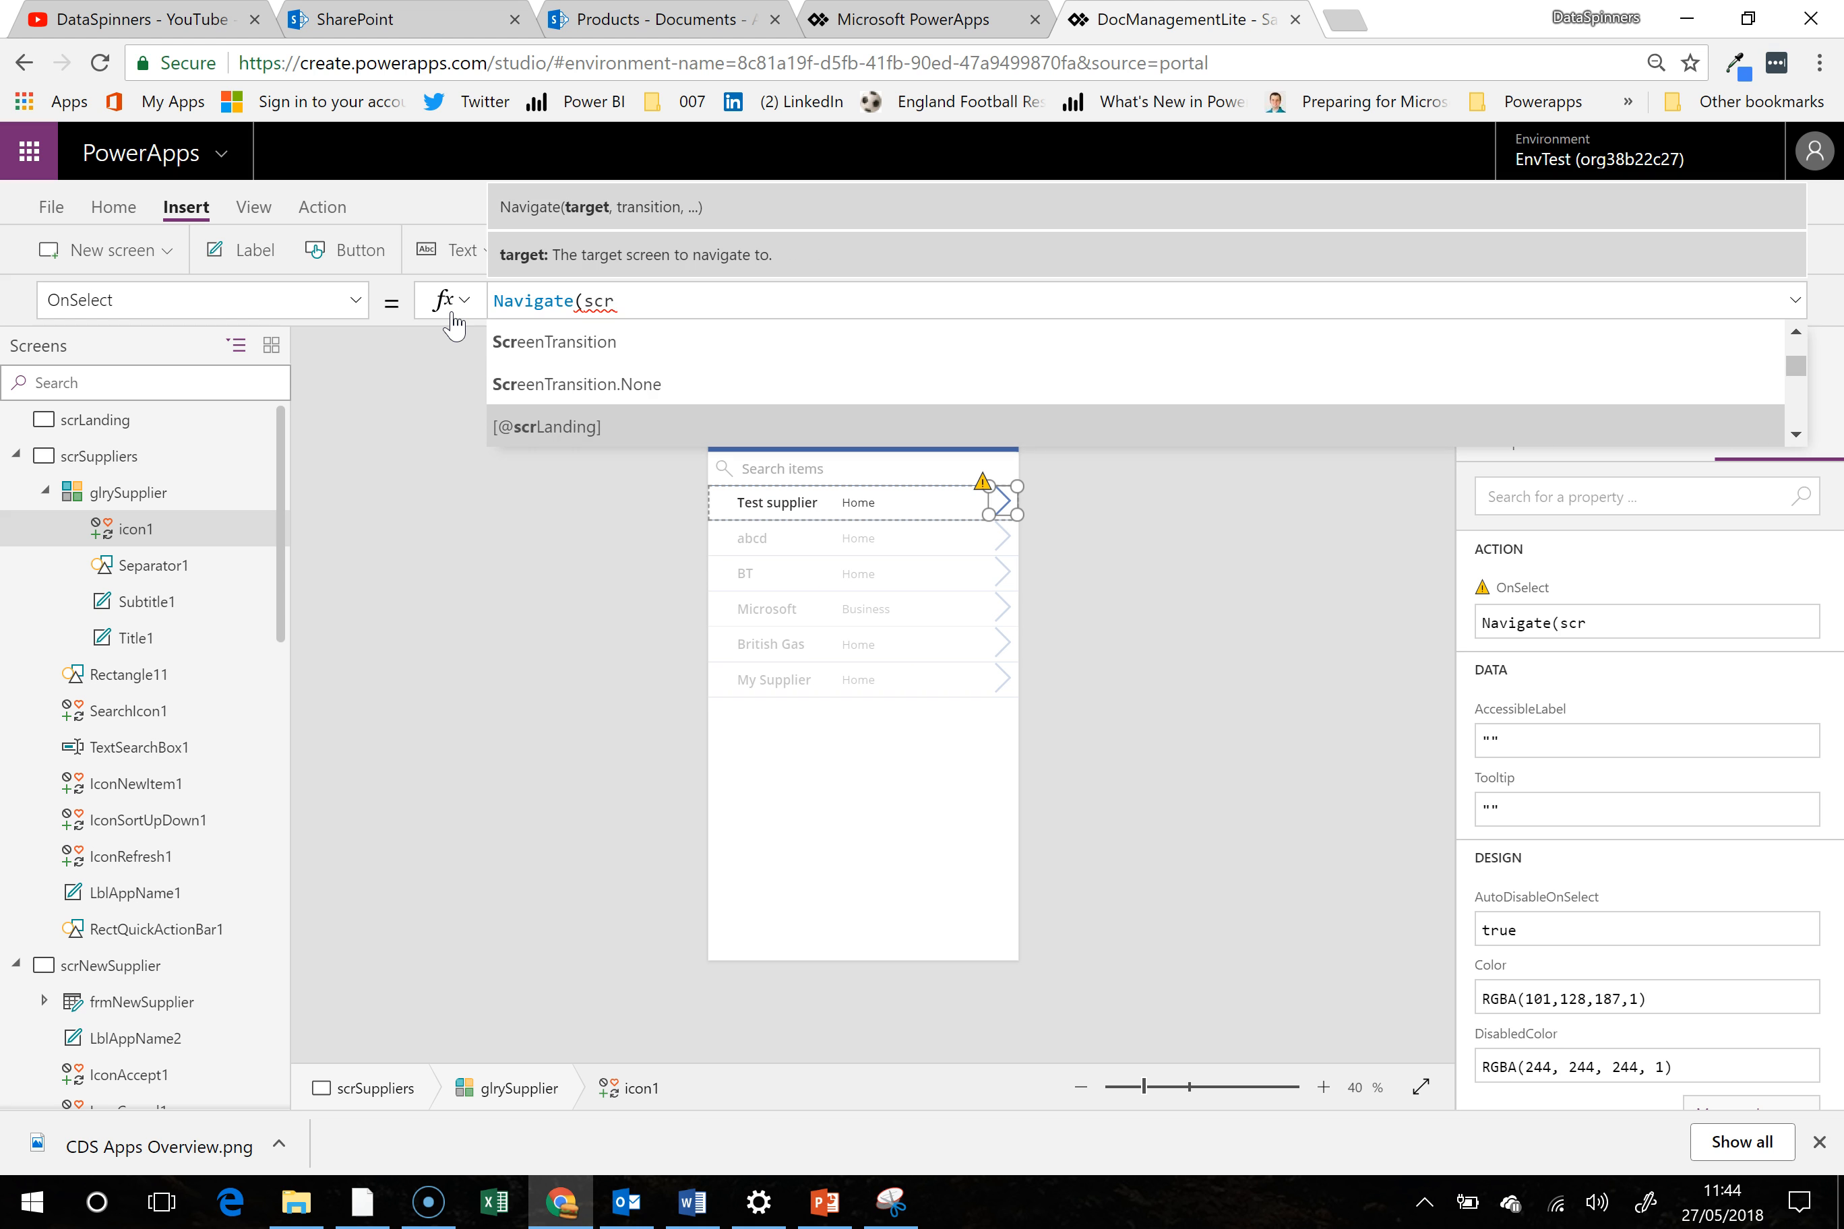
text(n)
key(BackSpace)
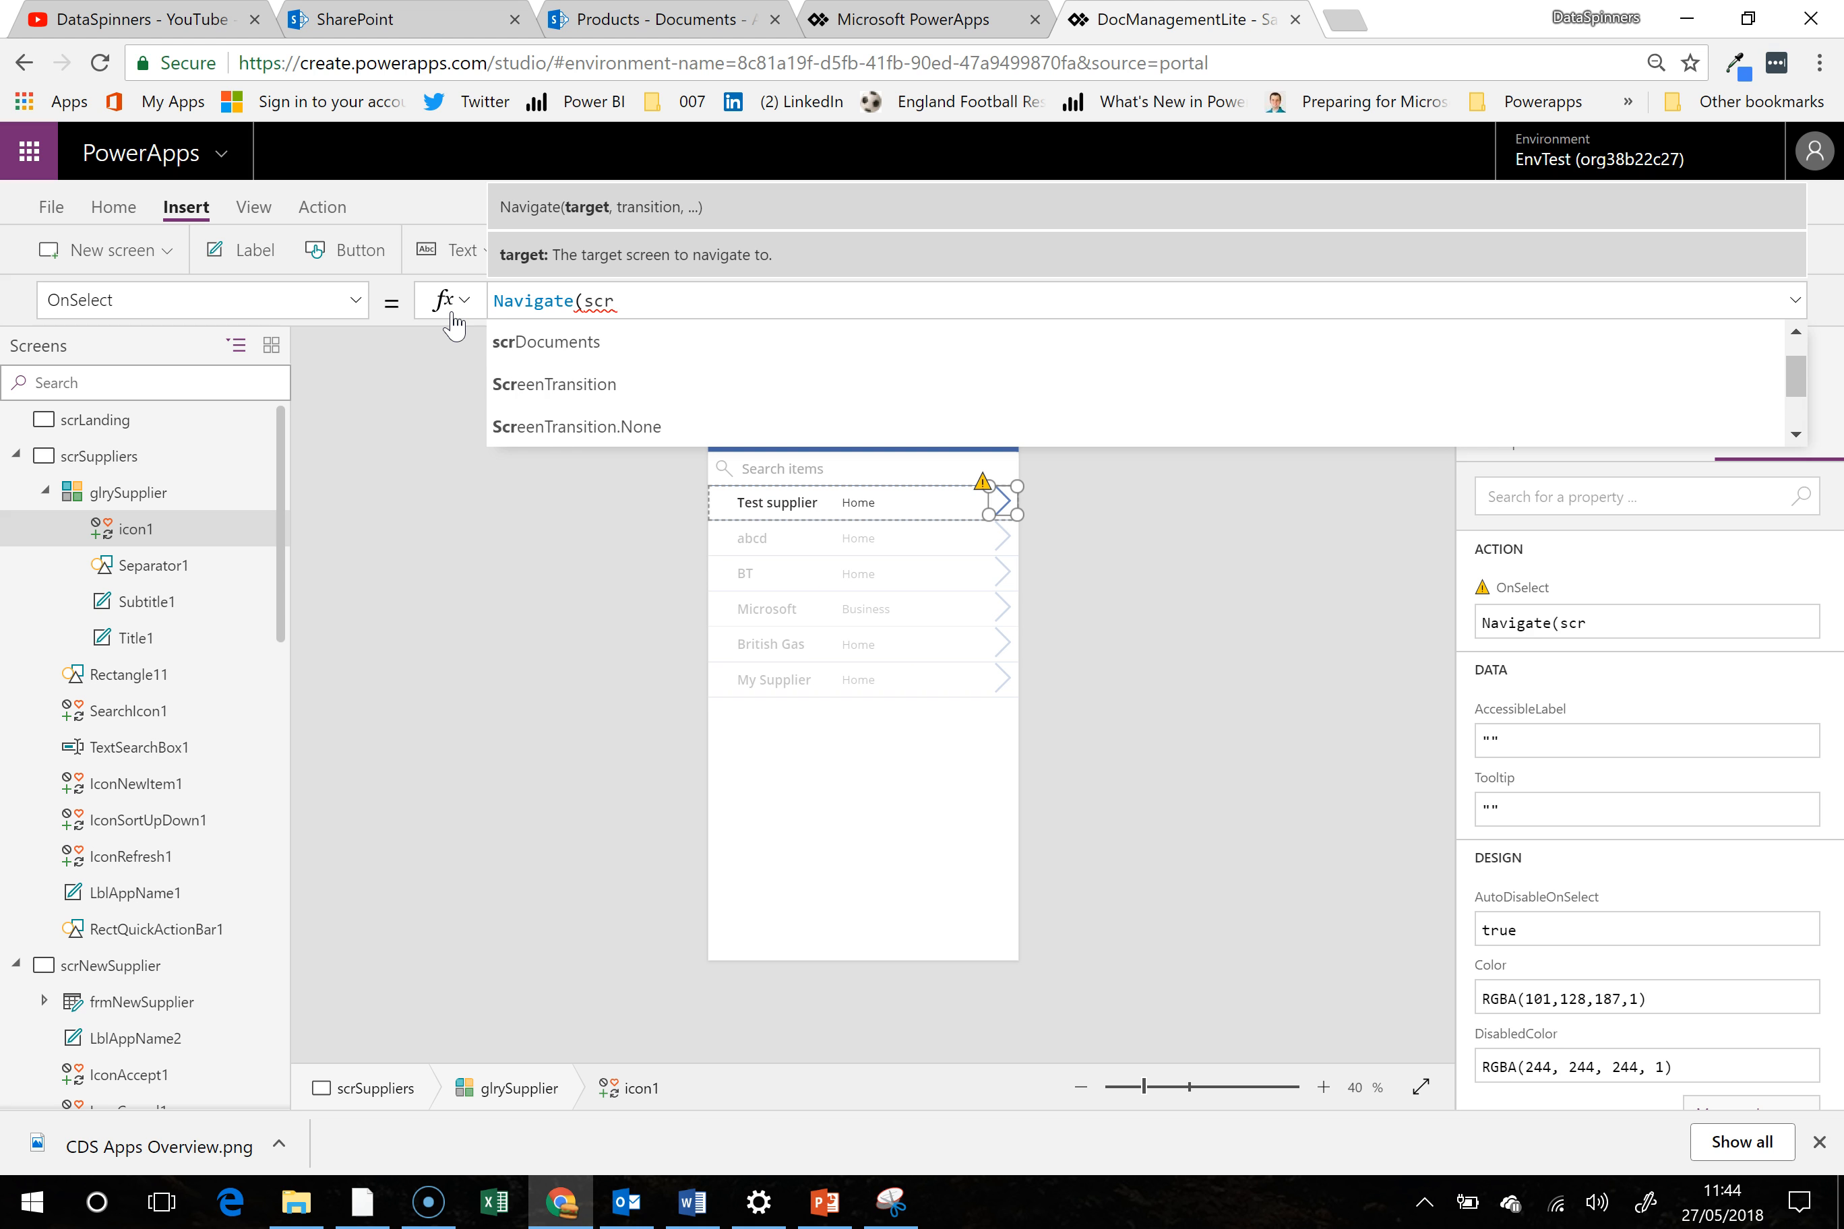
text(su)
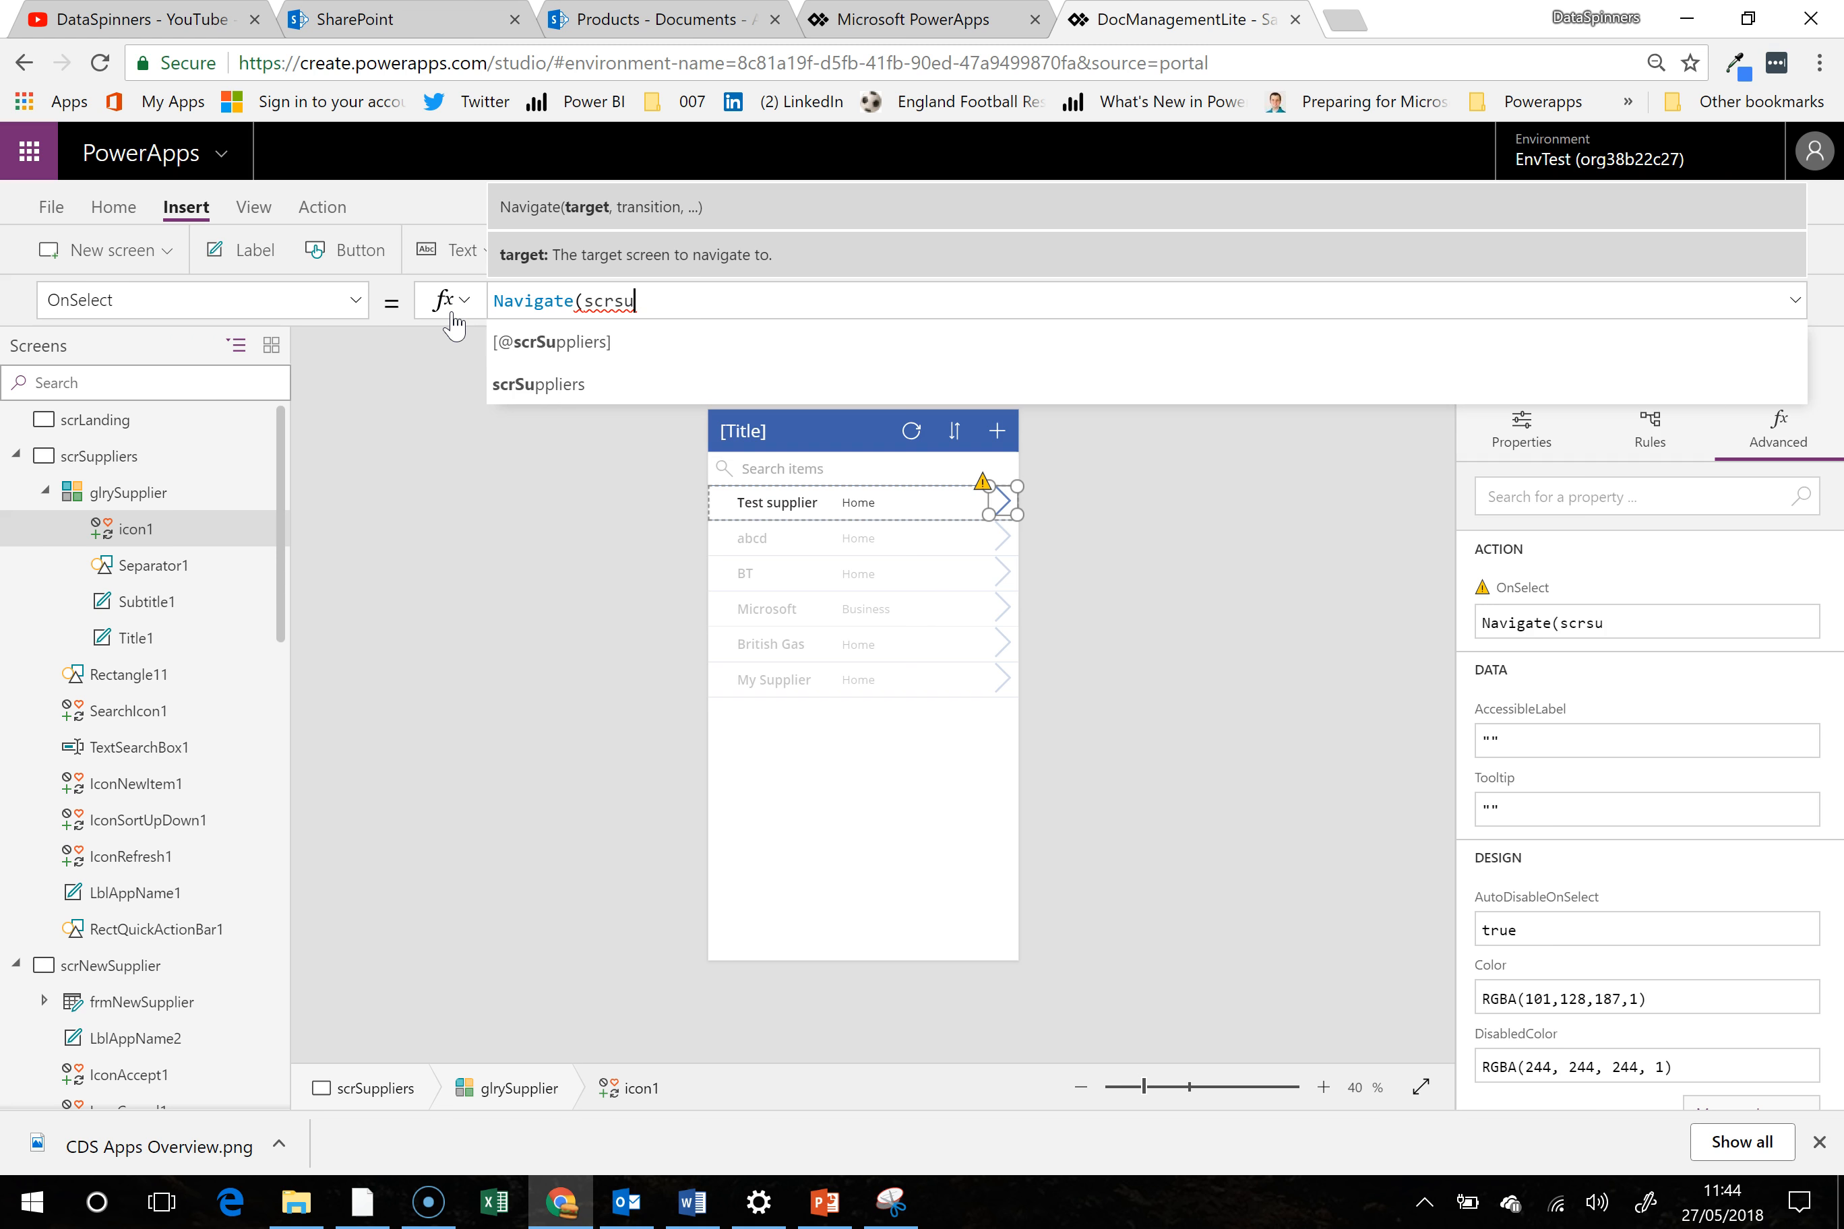
key(Down)
key(Down)
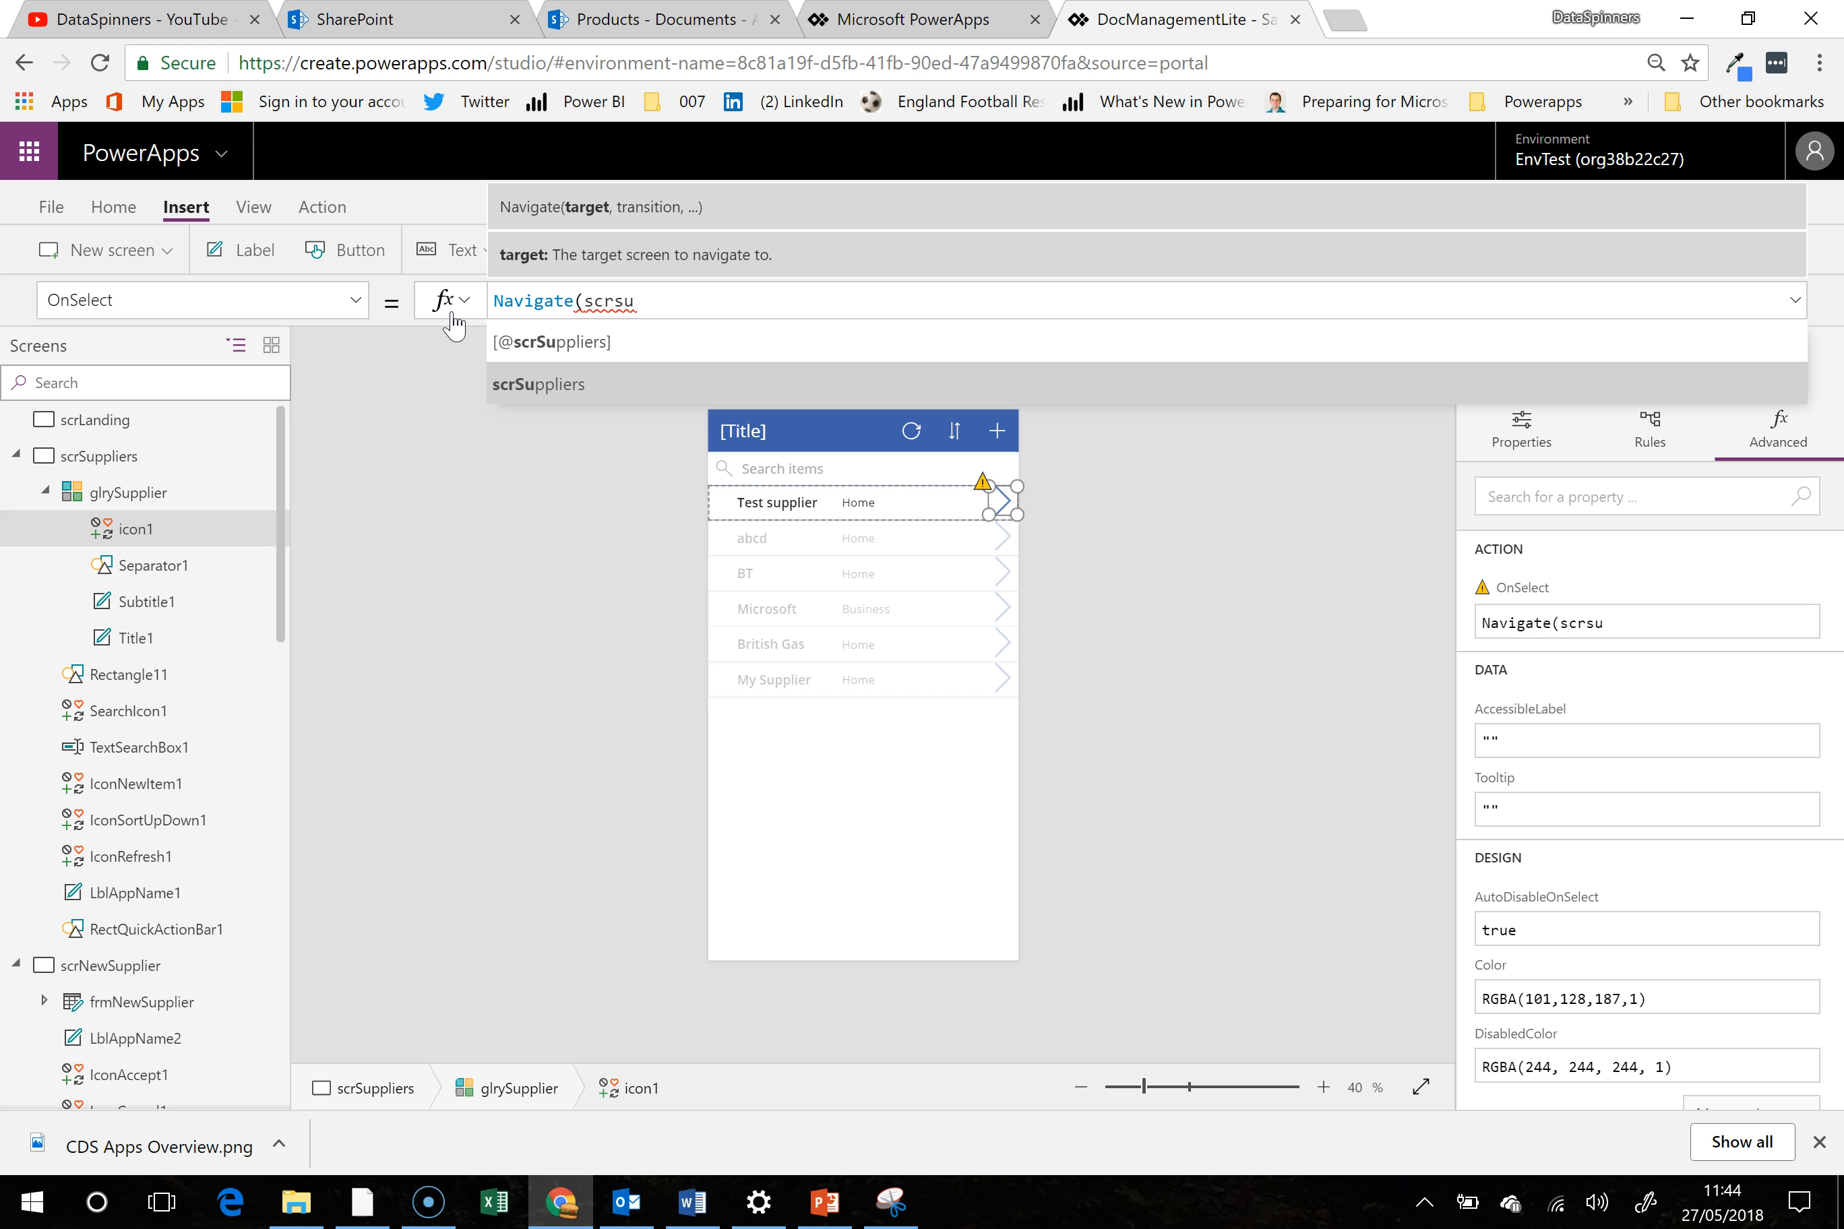
key(BackSpace)
key(BackSpace)
text(doc)
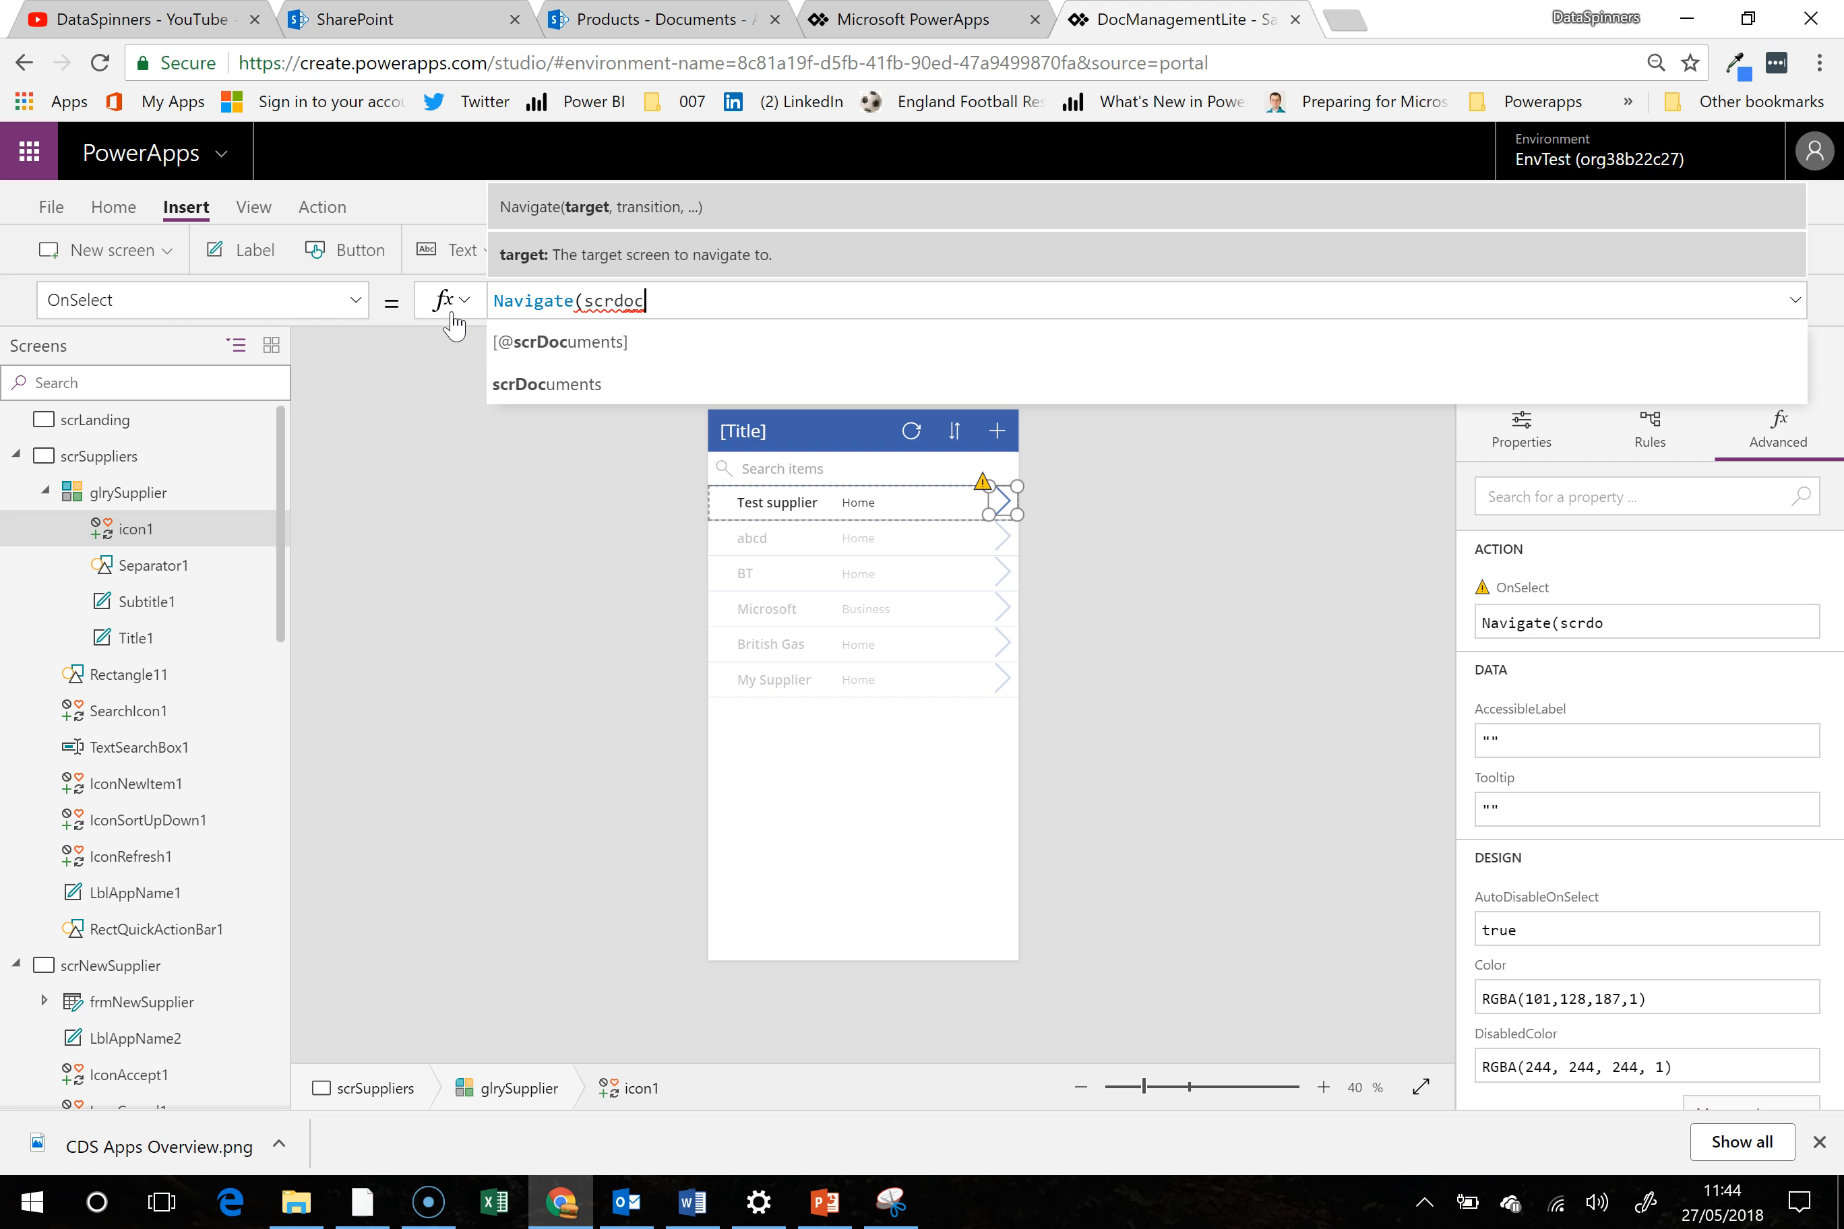
key(Down)
key(Down)
key(Tab)
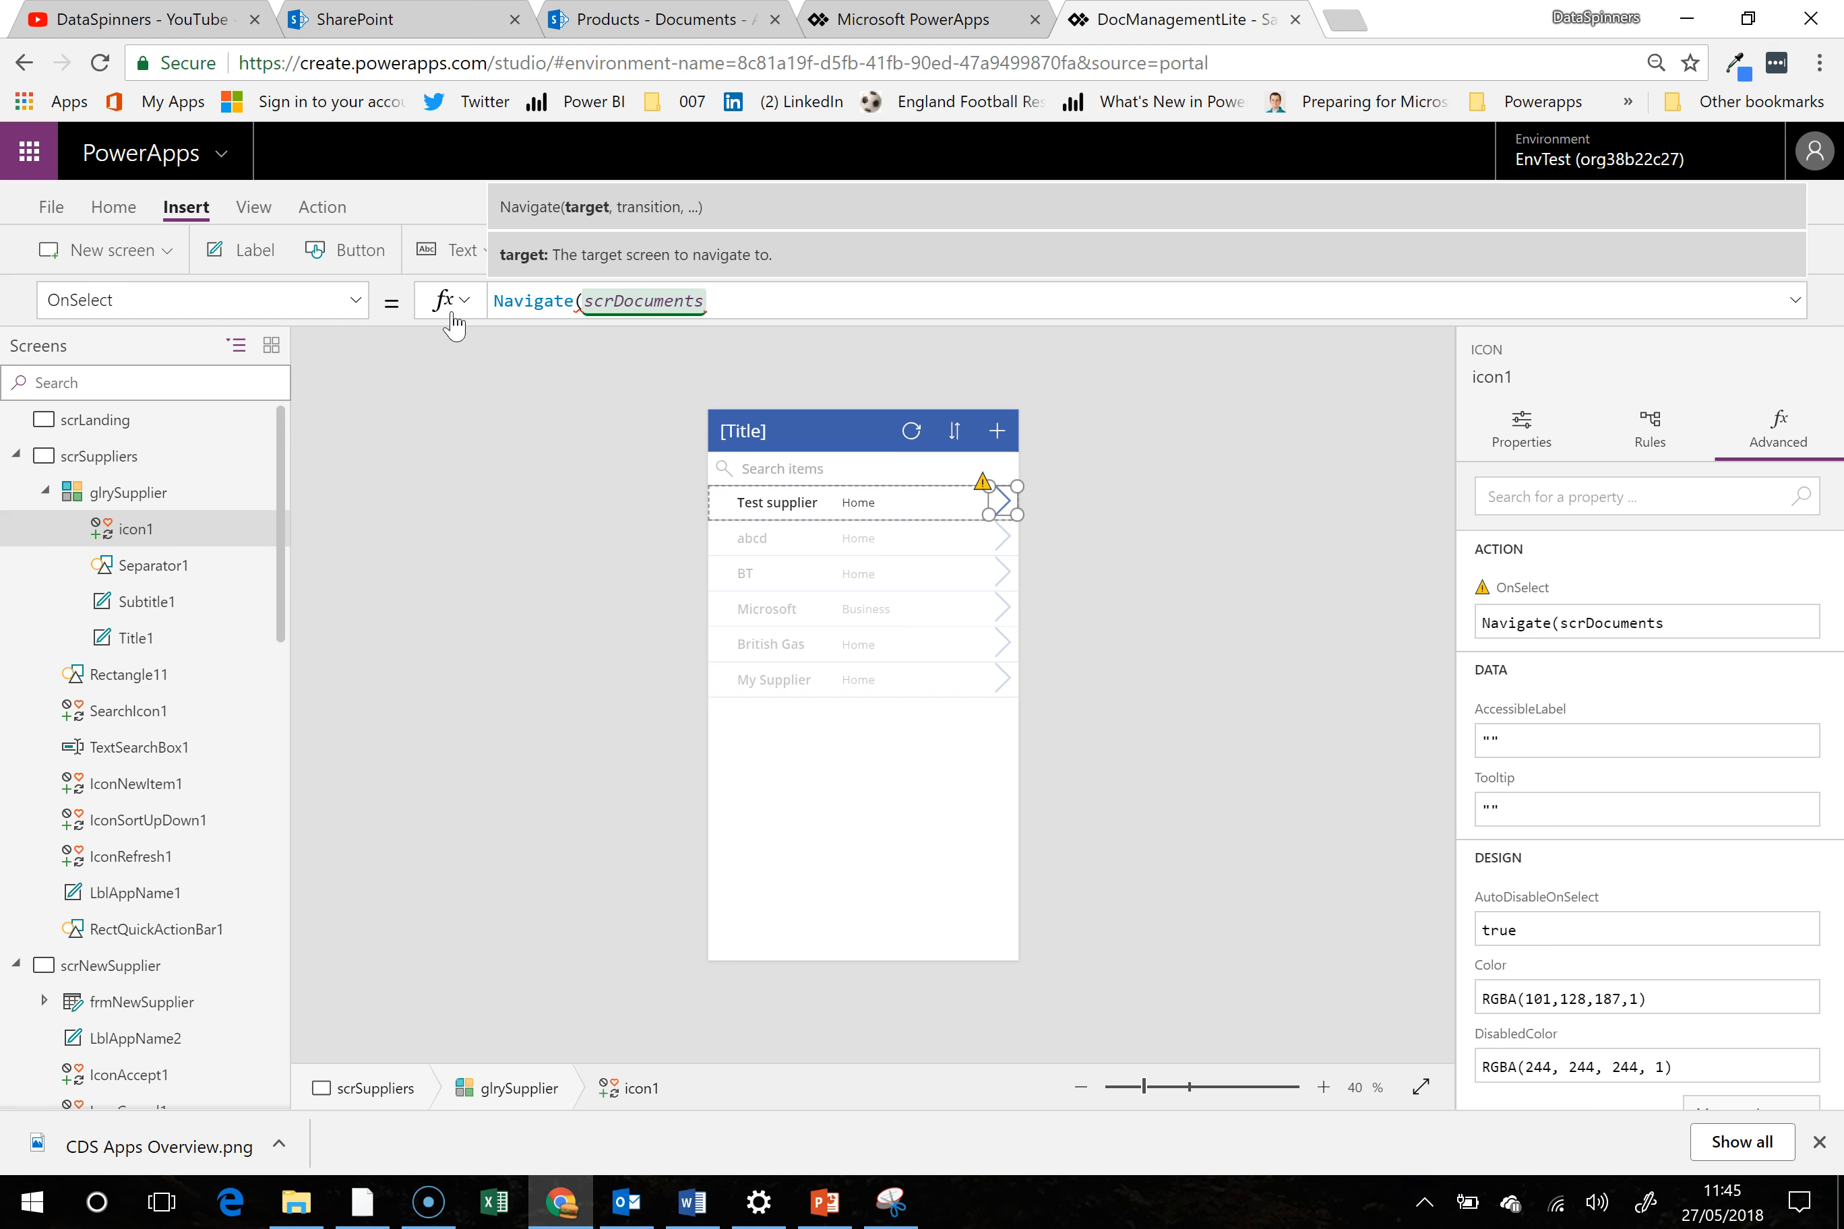
Complete the arrow icon's OnSelect formula with the Cover transition so it reads Navigate(scrDocuments,Cover)
text(;cov)
key(Tab)
text())
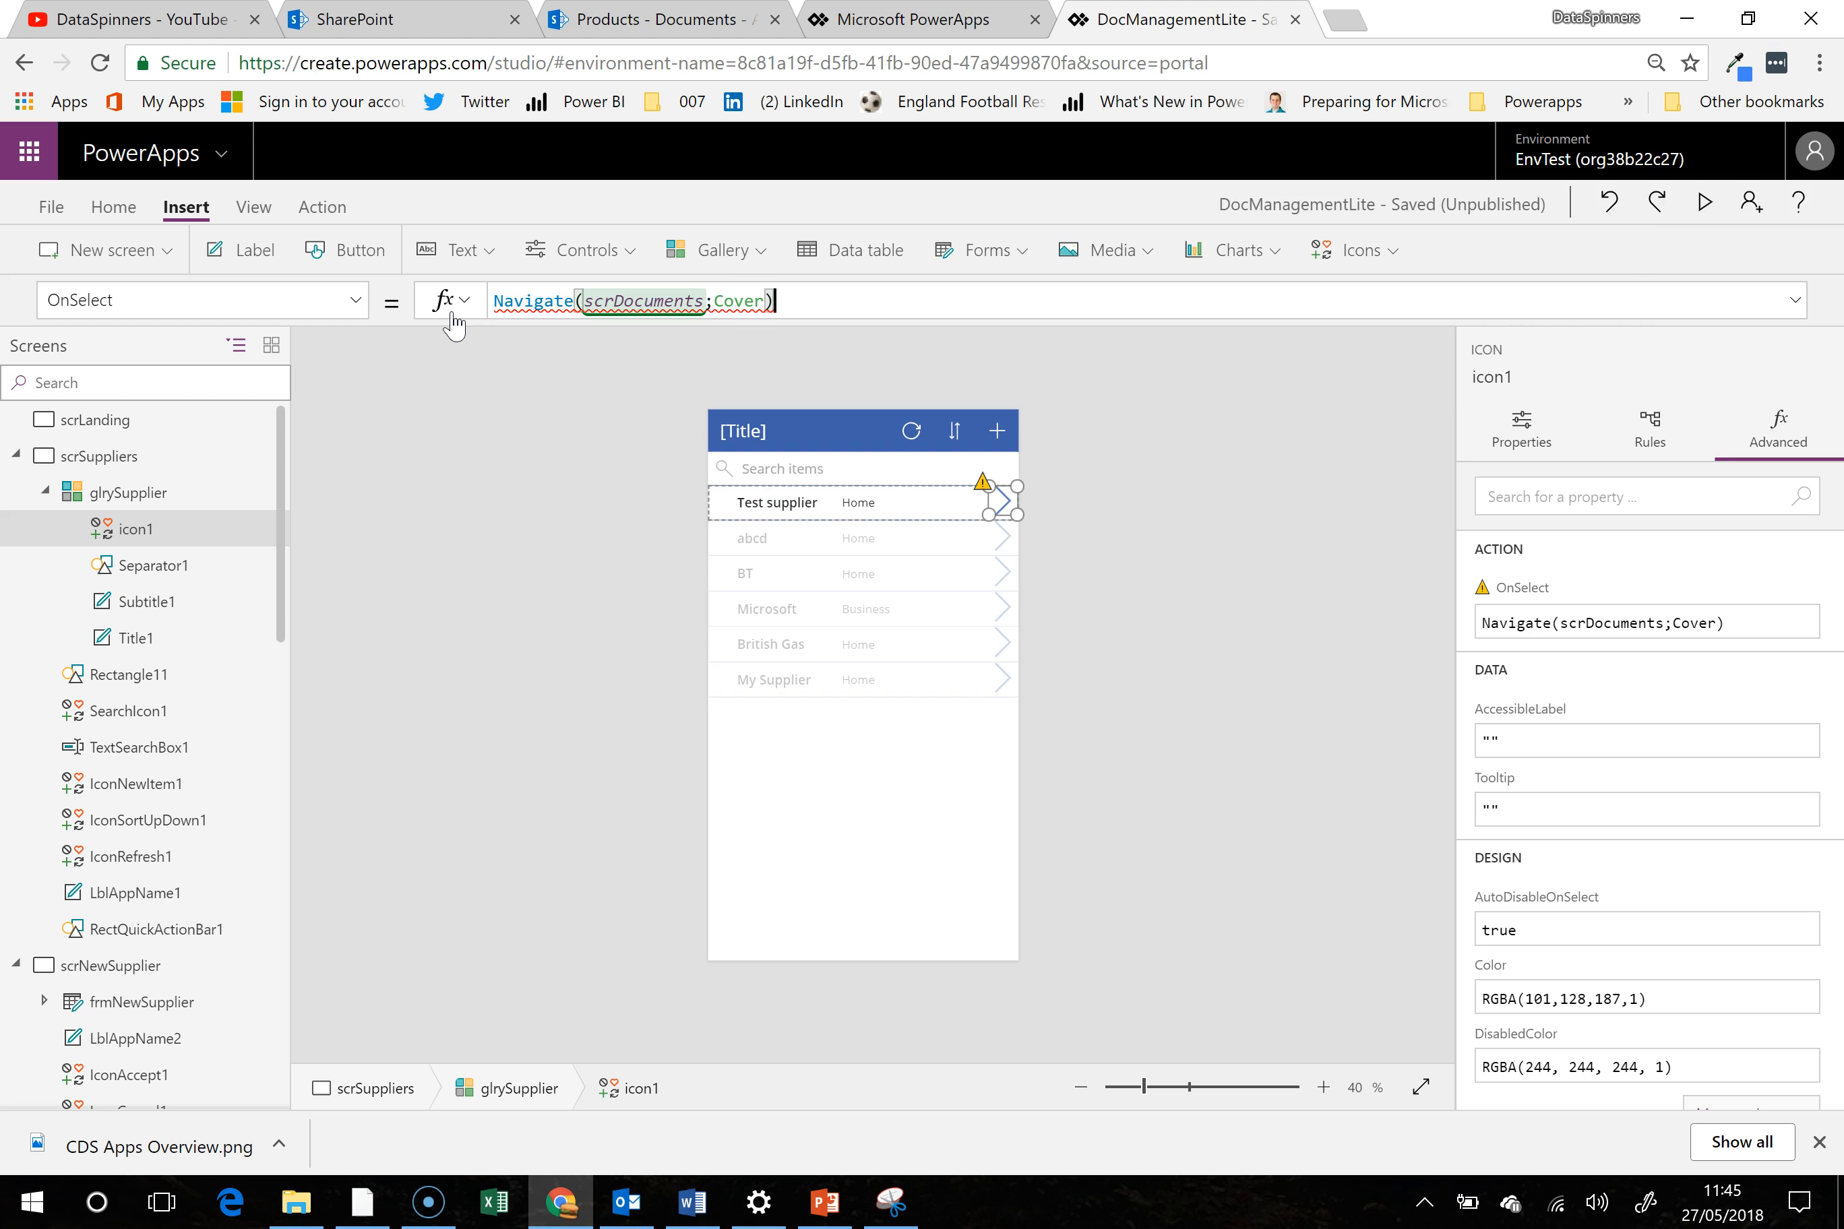
key(Left)
key(Right)
key(Left)
key(Left)
key(Left)
key(Left)
key(Left)
key(Left)
key(BackSpace)
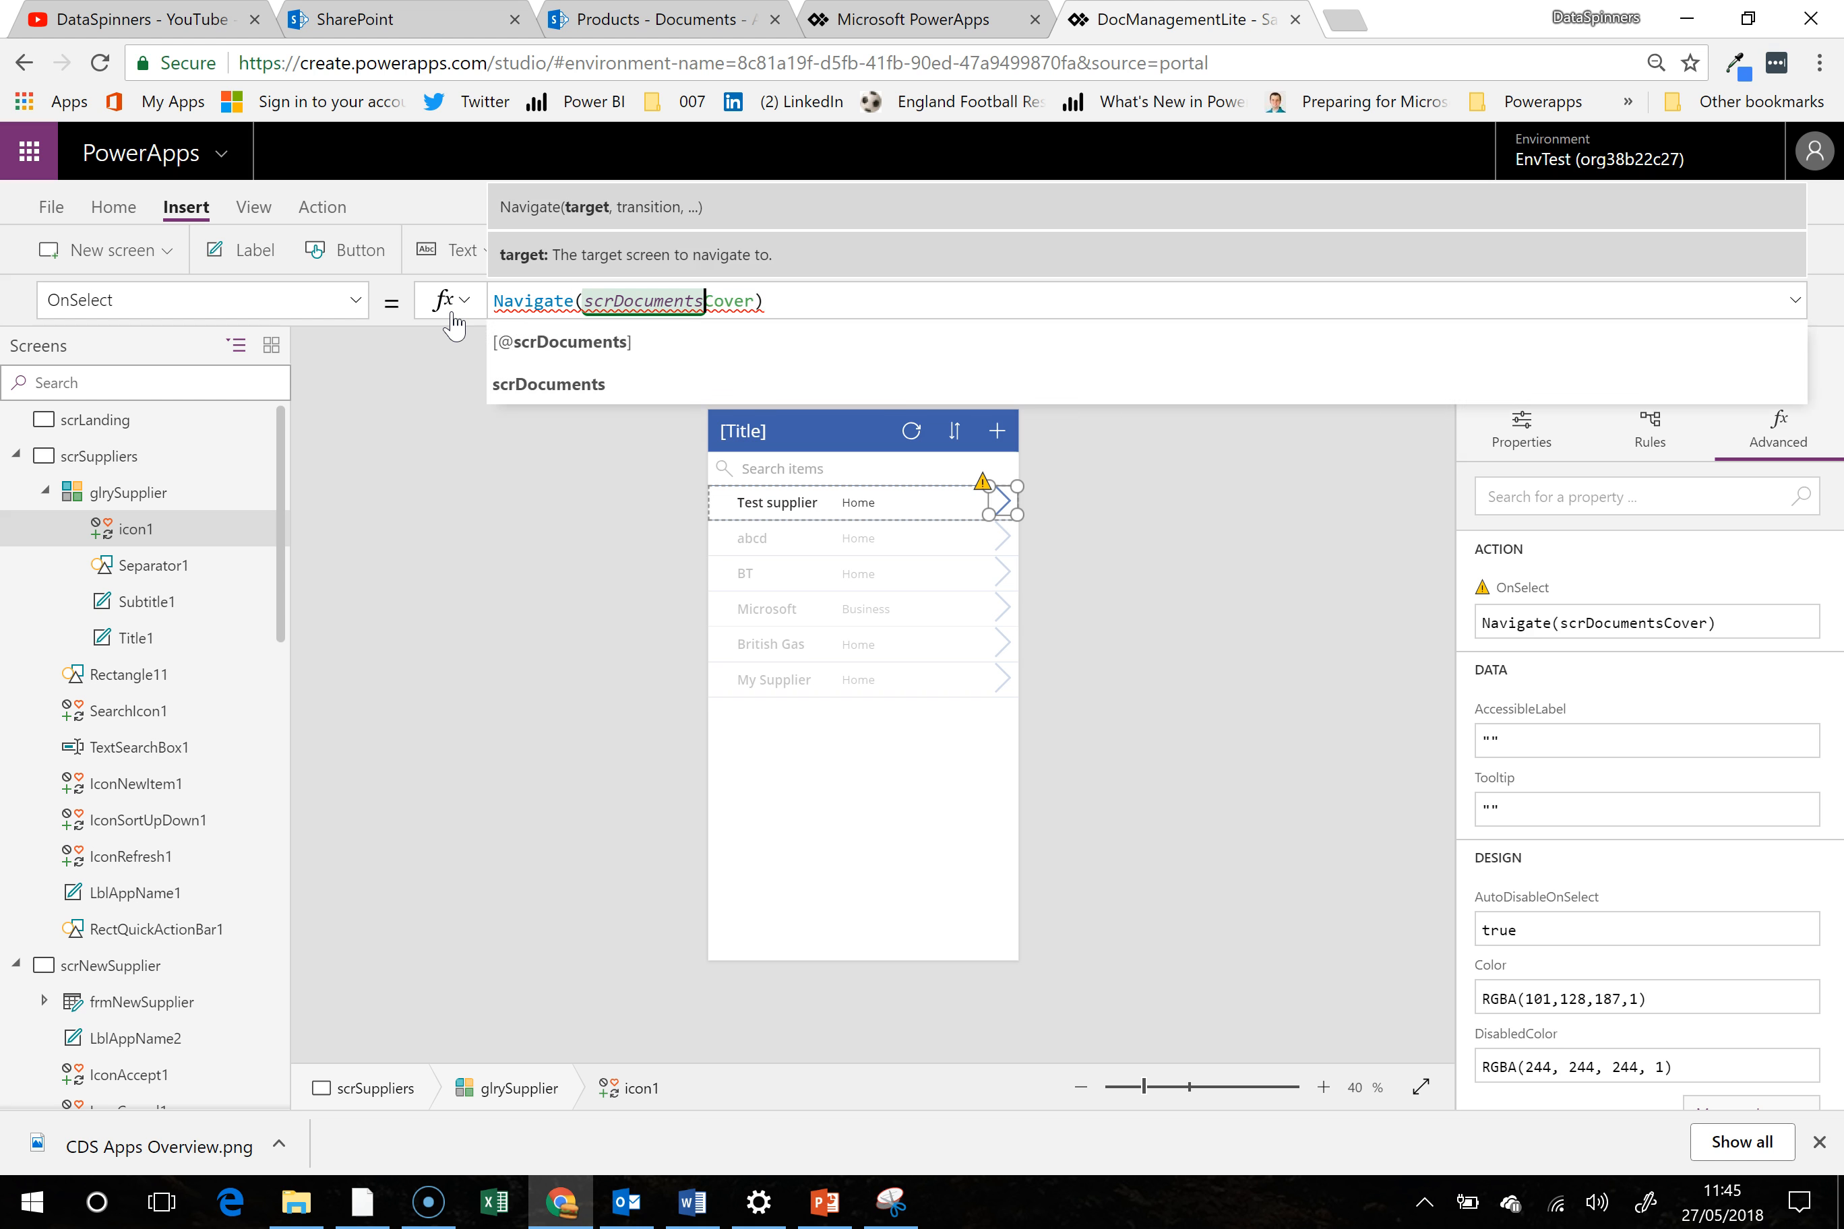
text(,)
key(End)
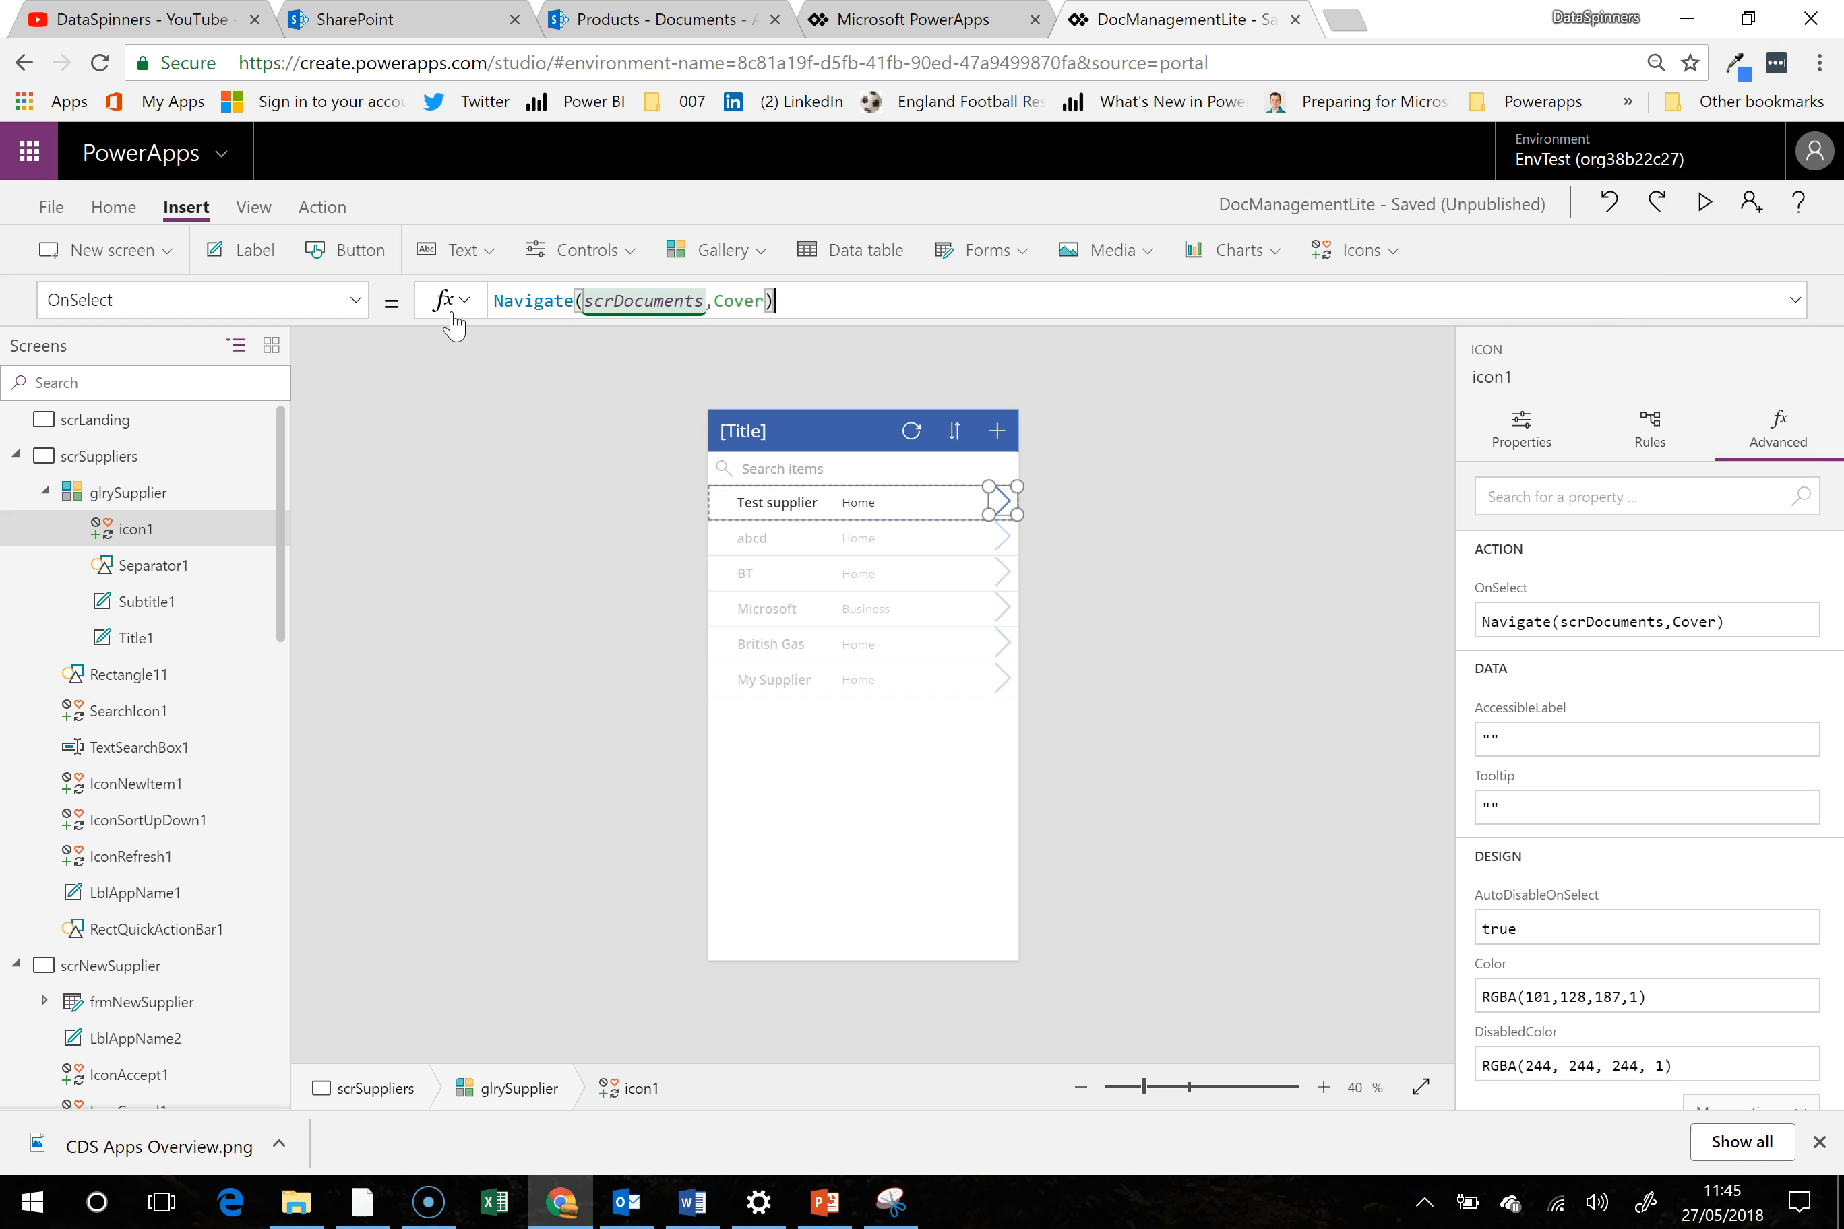
key(shift+Return)
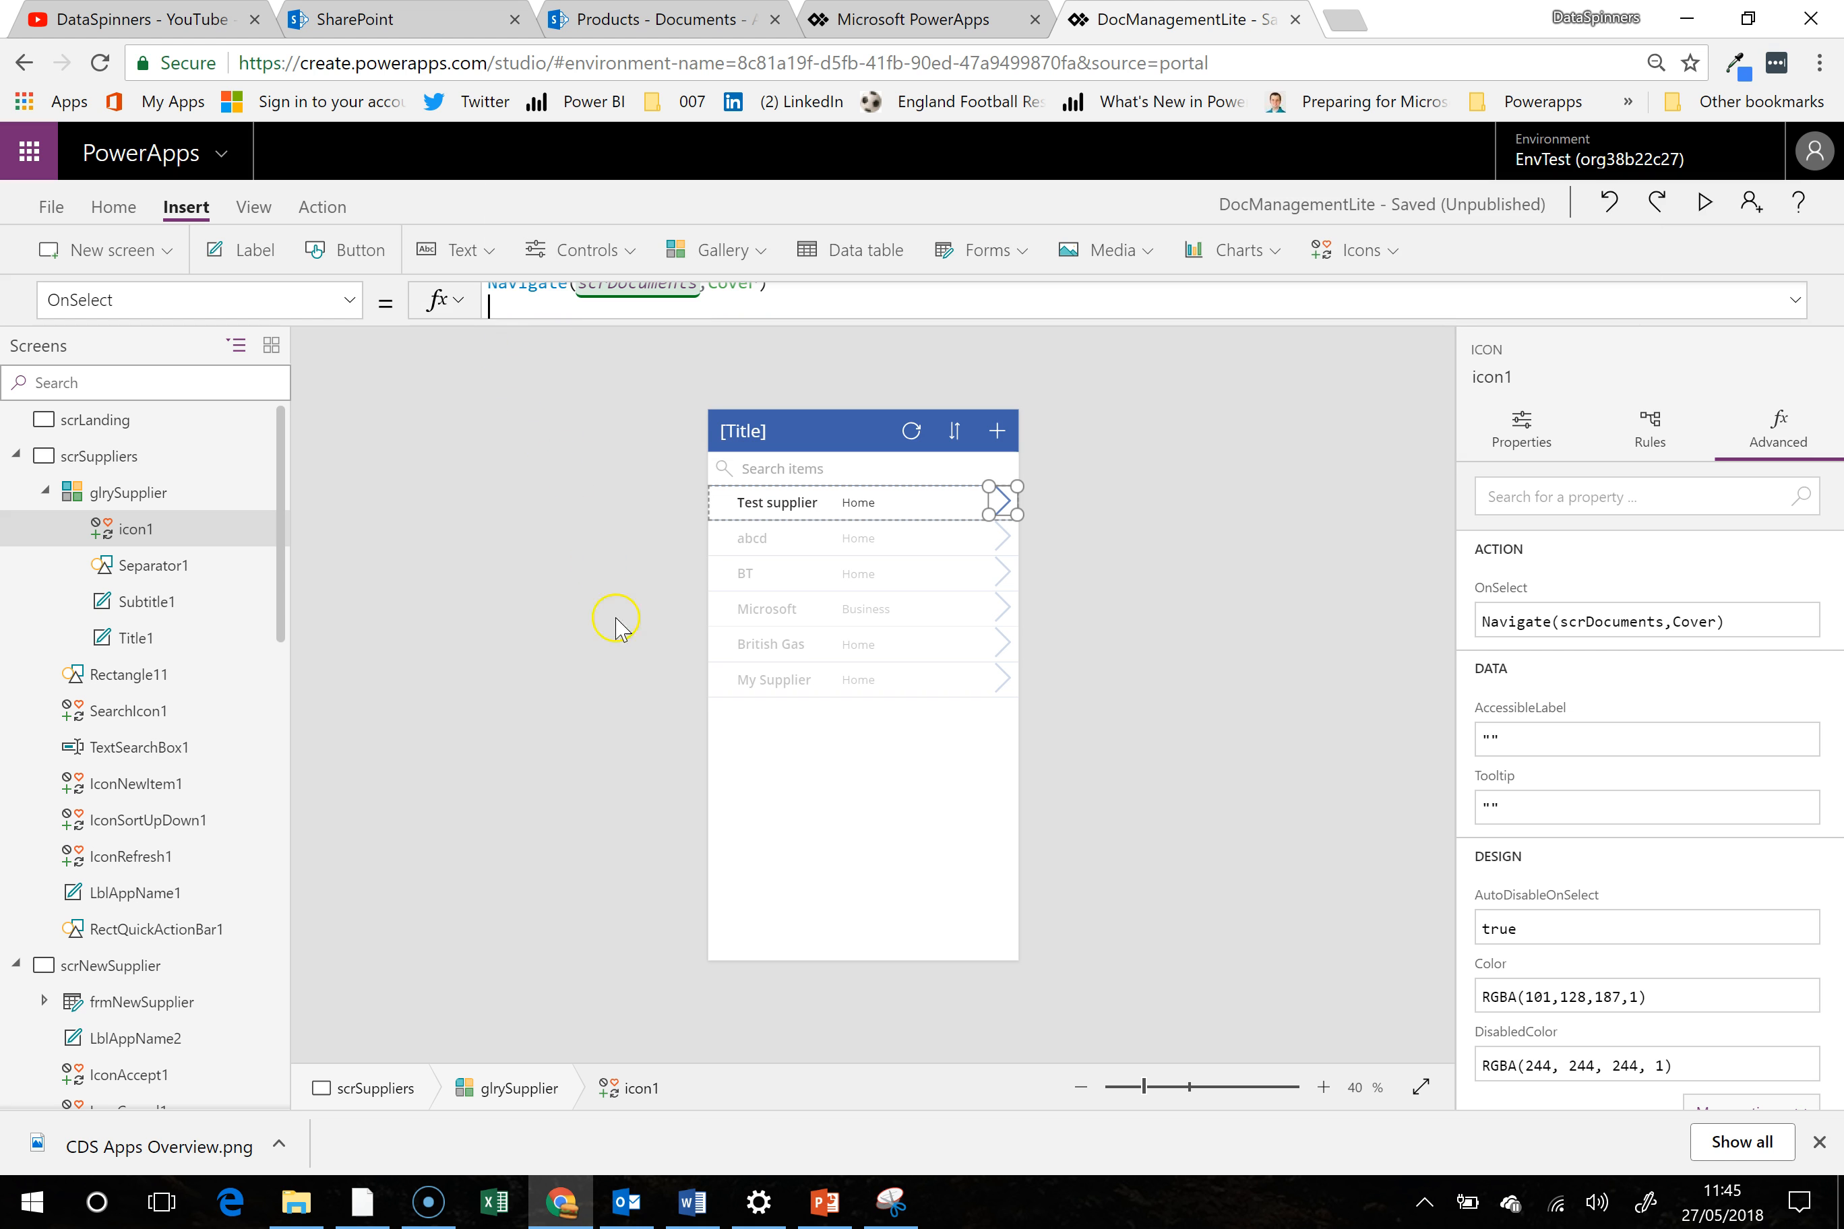
click(617, 644)
click(908, 793)
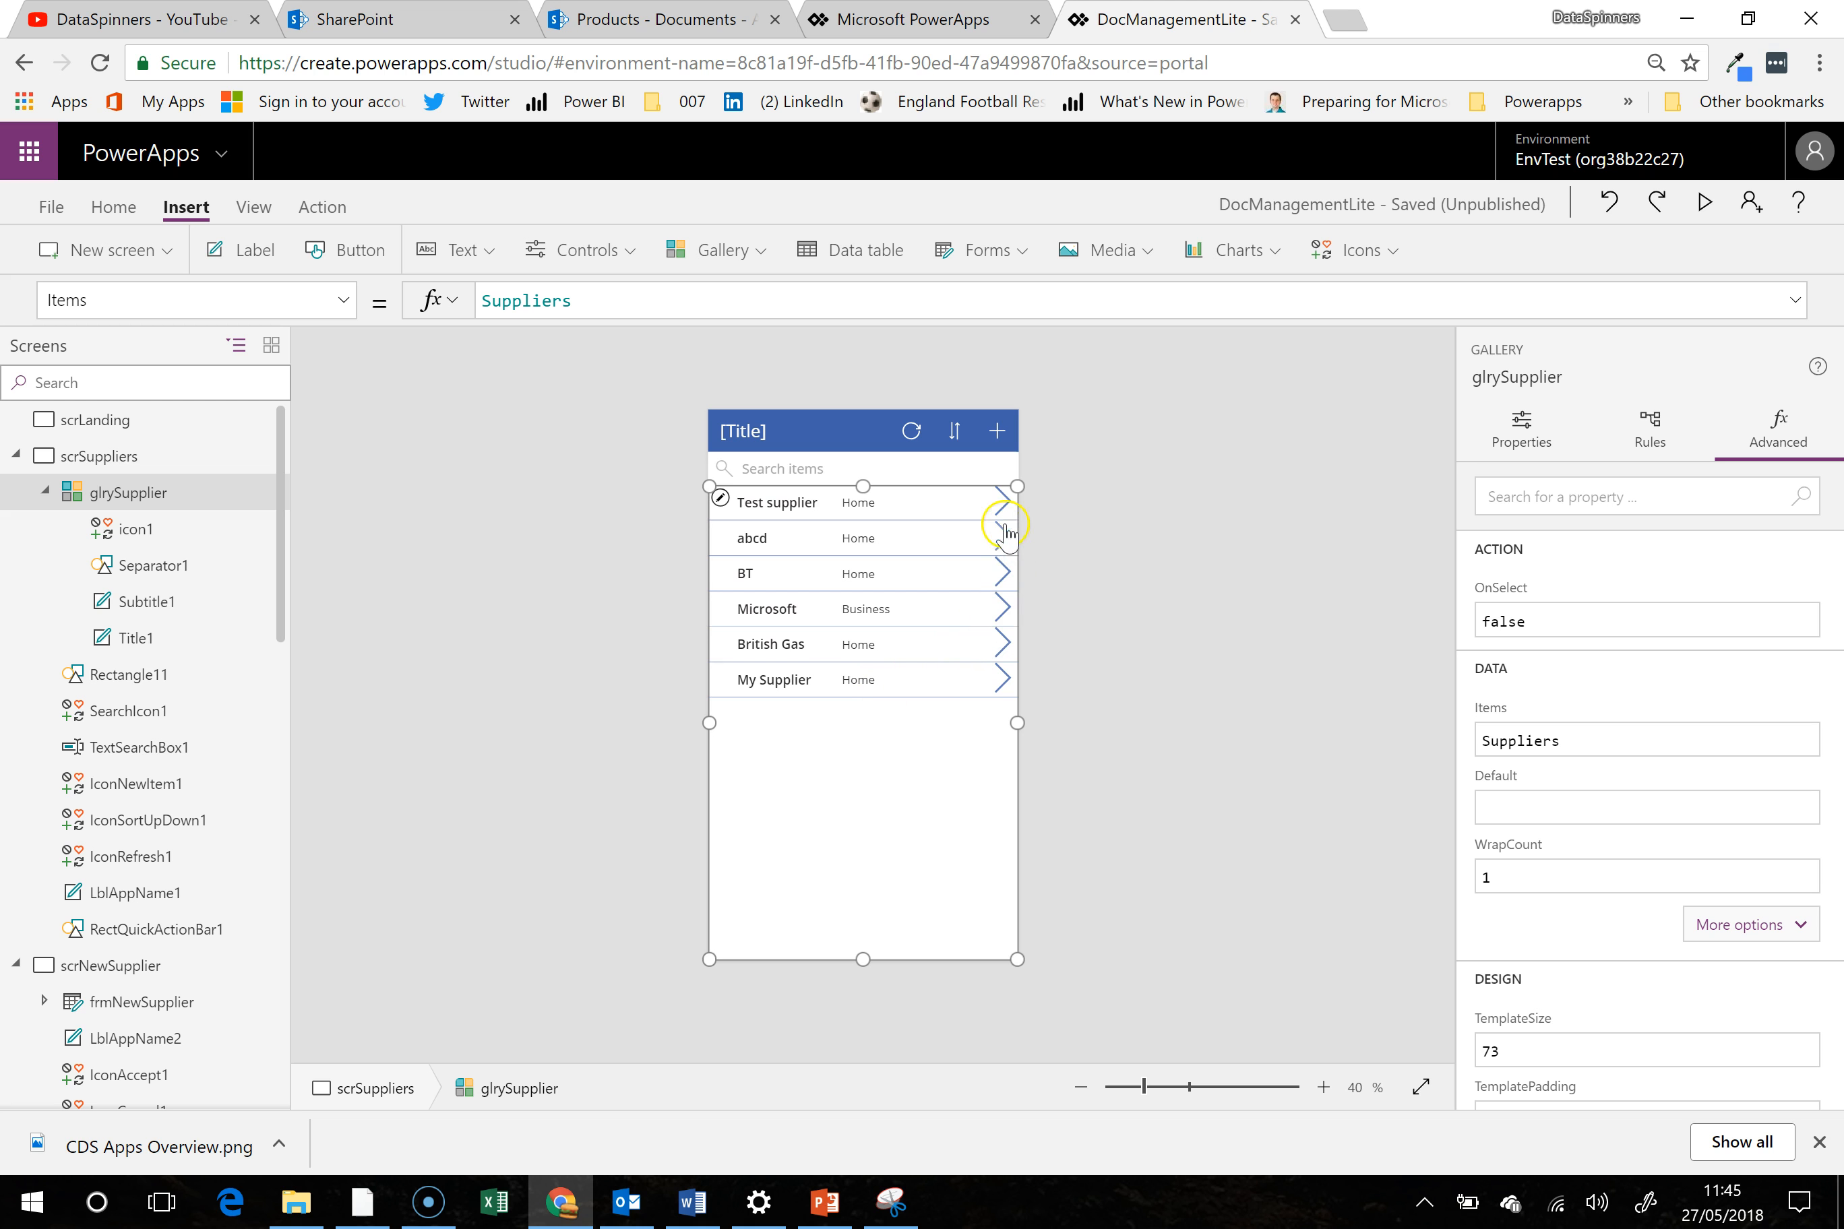
Preview the app, test the arrow on the Test supplier row, and close the preview
click(1004, 504)
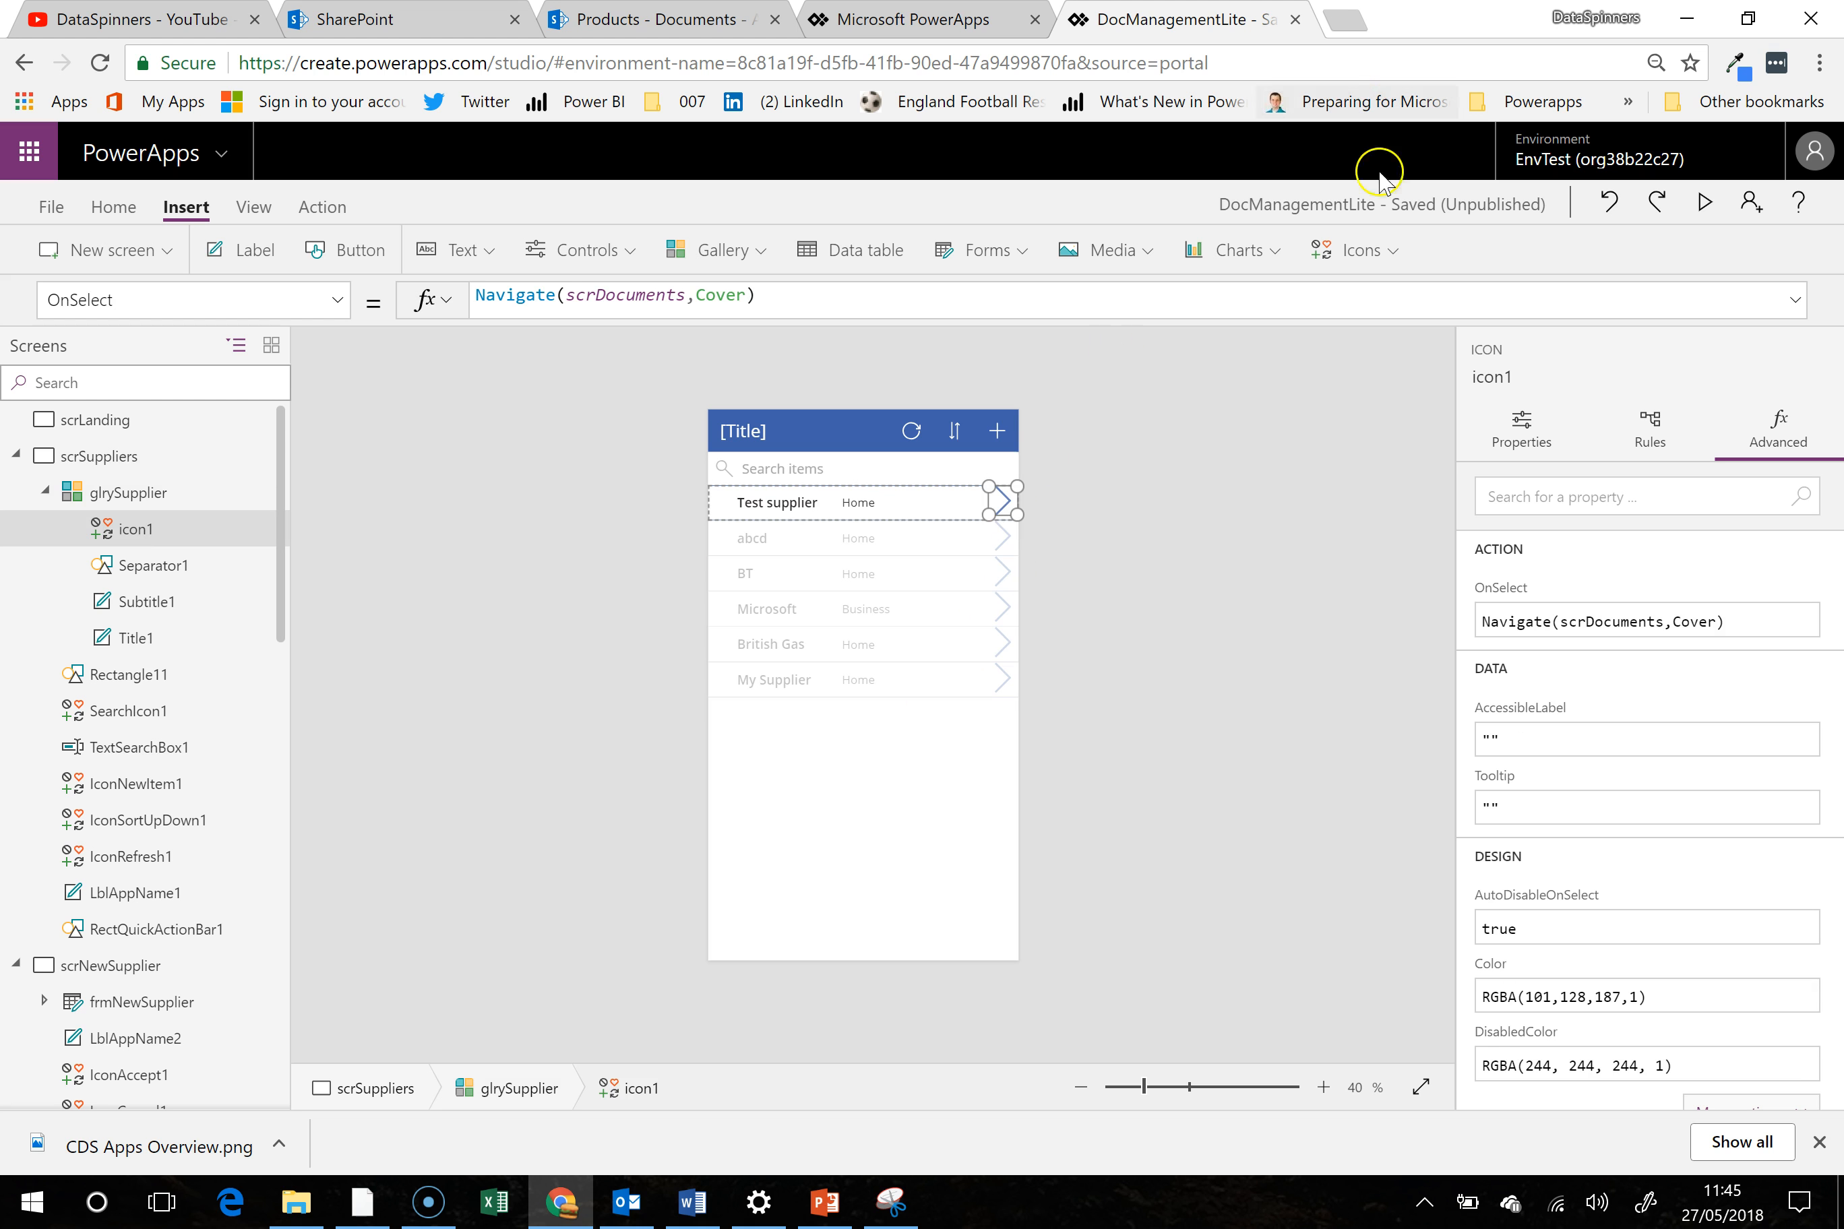
click(1704, 204)
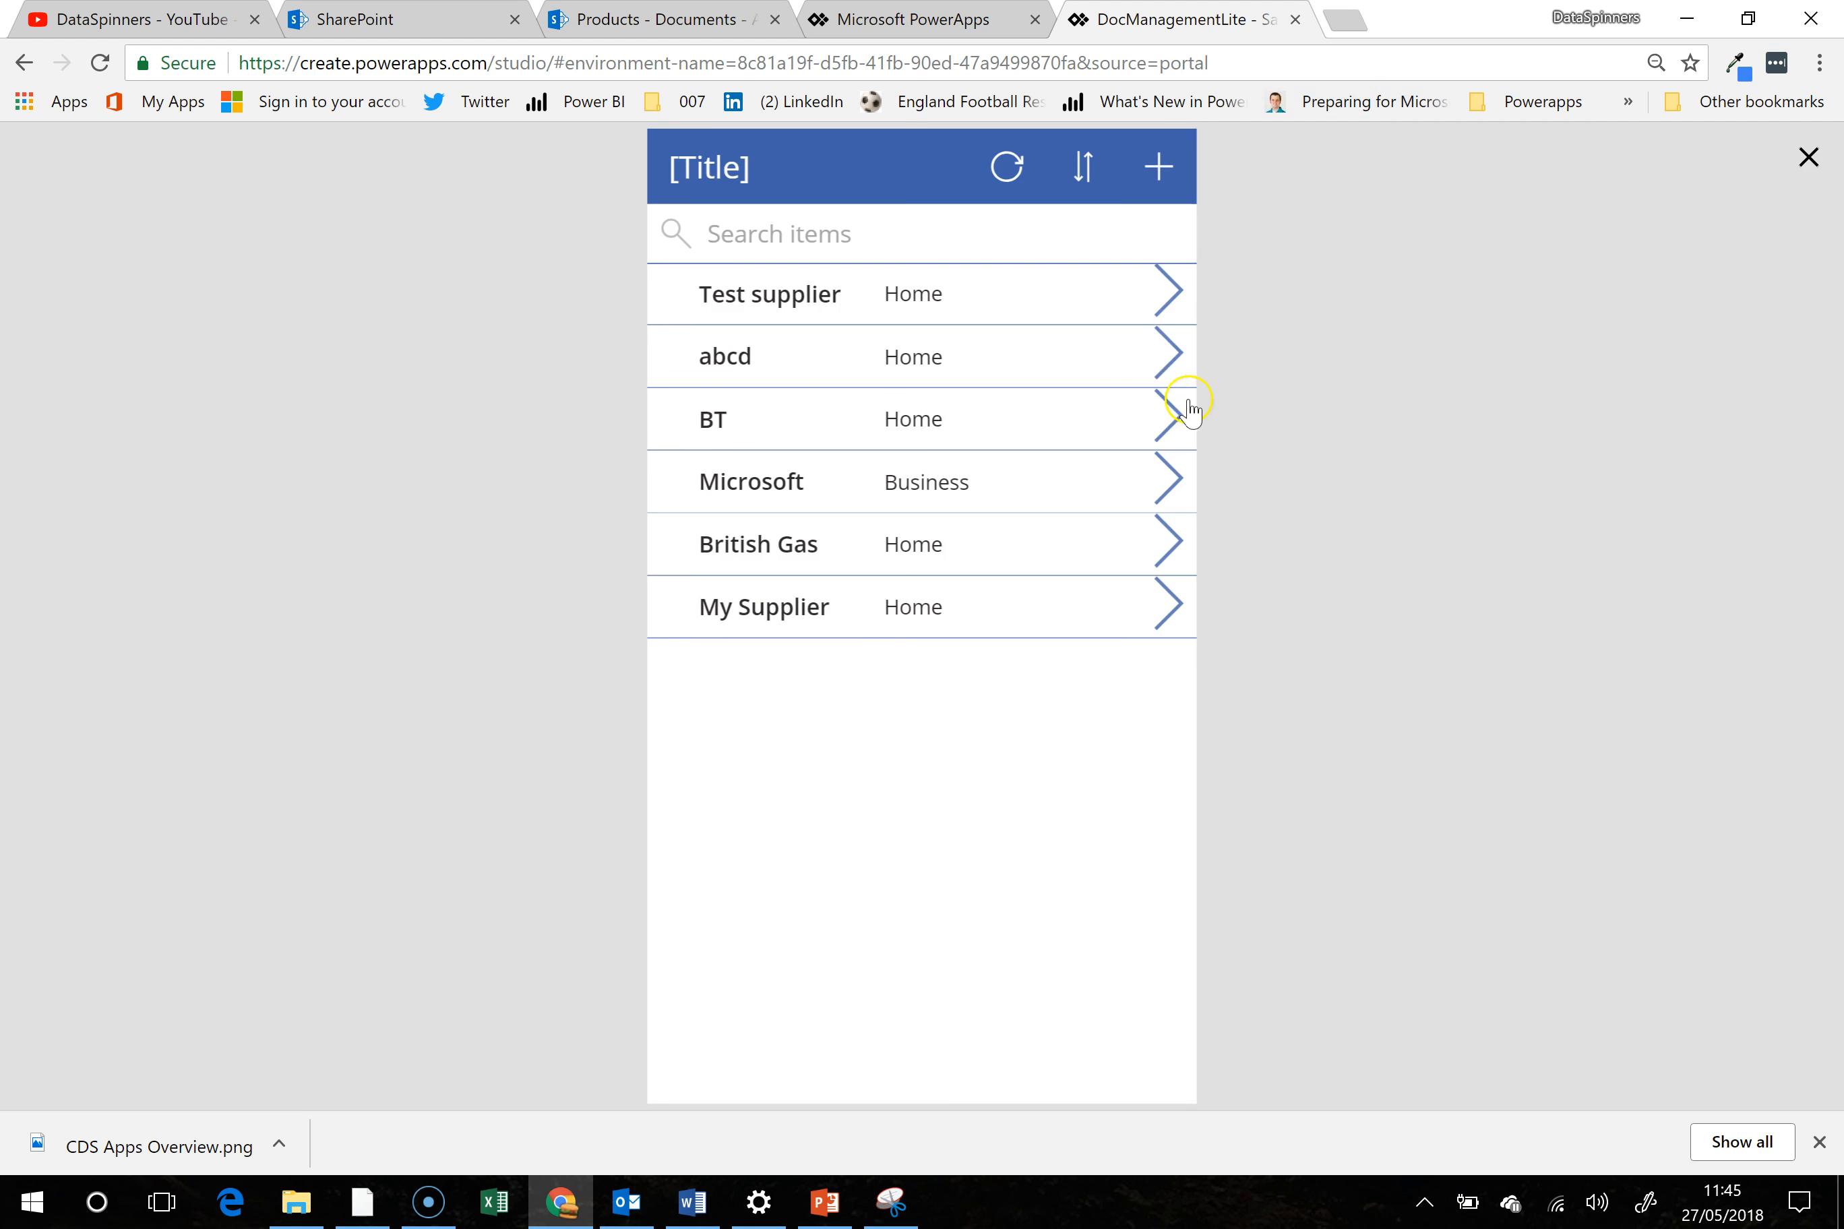
click(1170, 290)
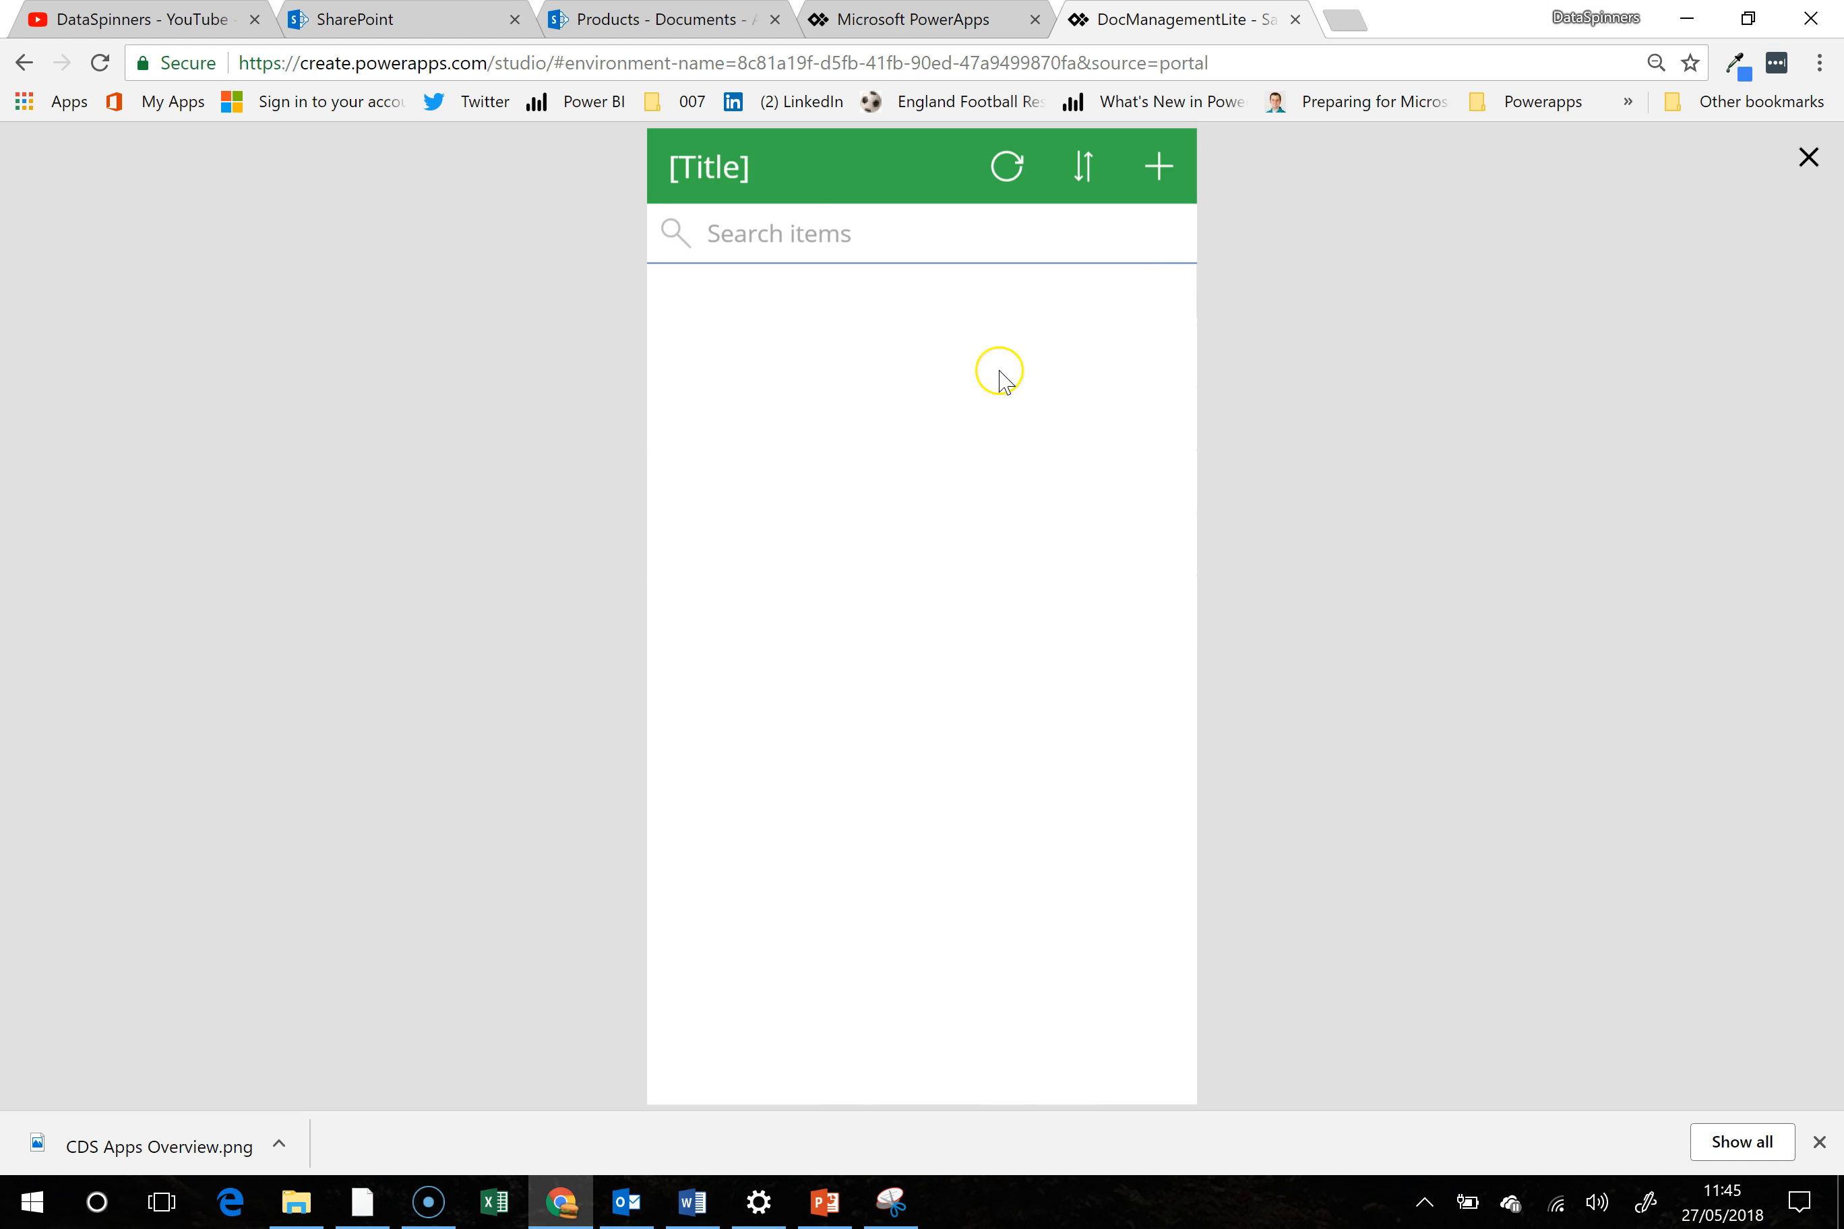
click(1808, 161)
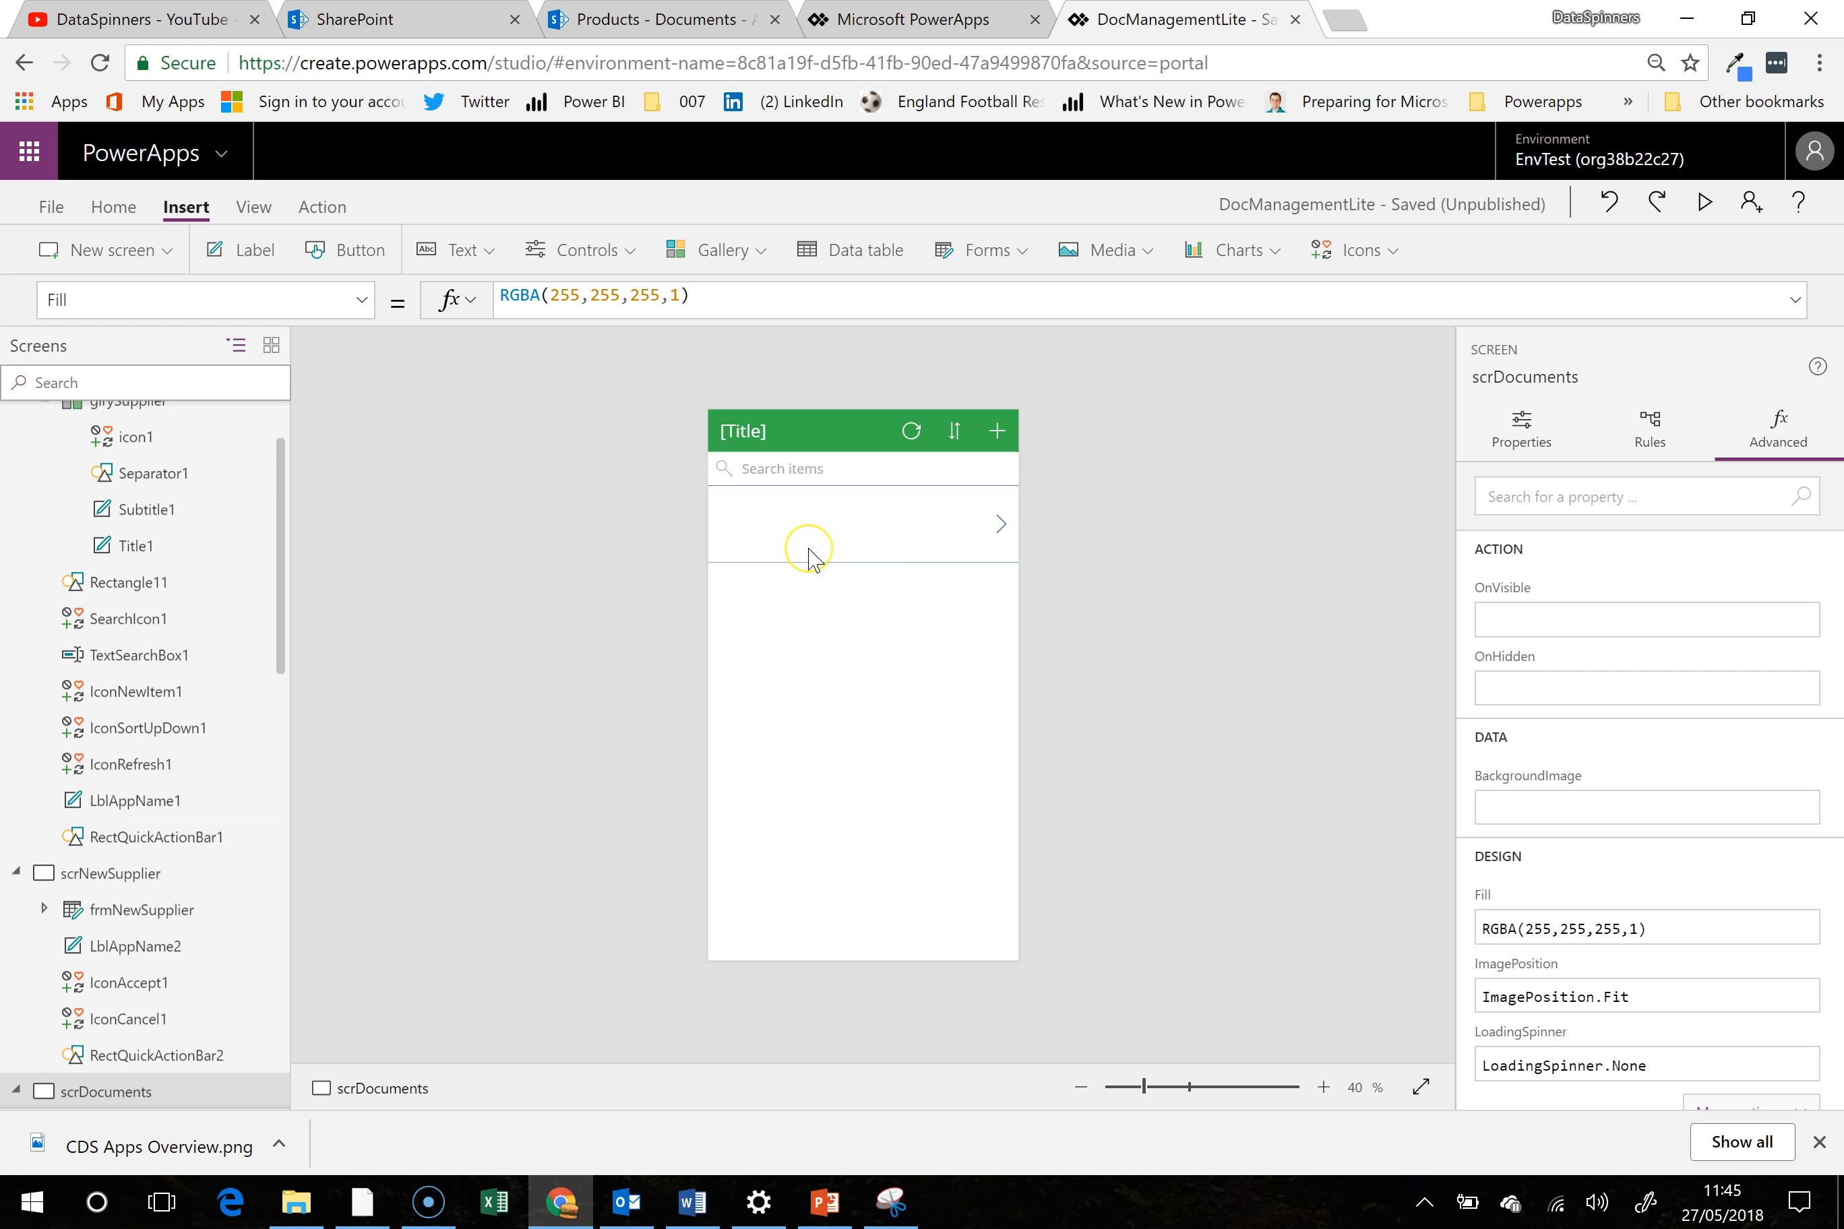
Wrap the MyDocuments source in the Items formula of glryDocuments in a Filter function, ready for a logical test
click(849, 649)
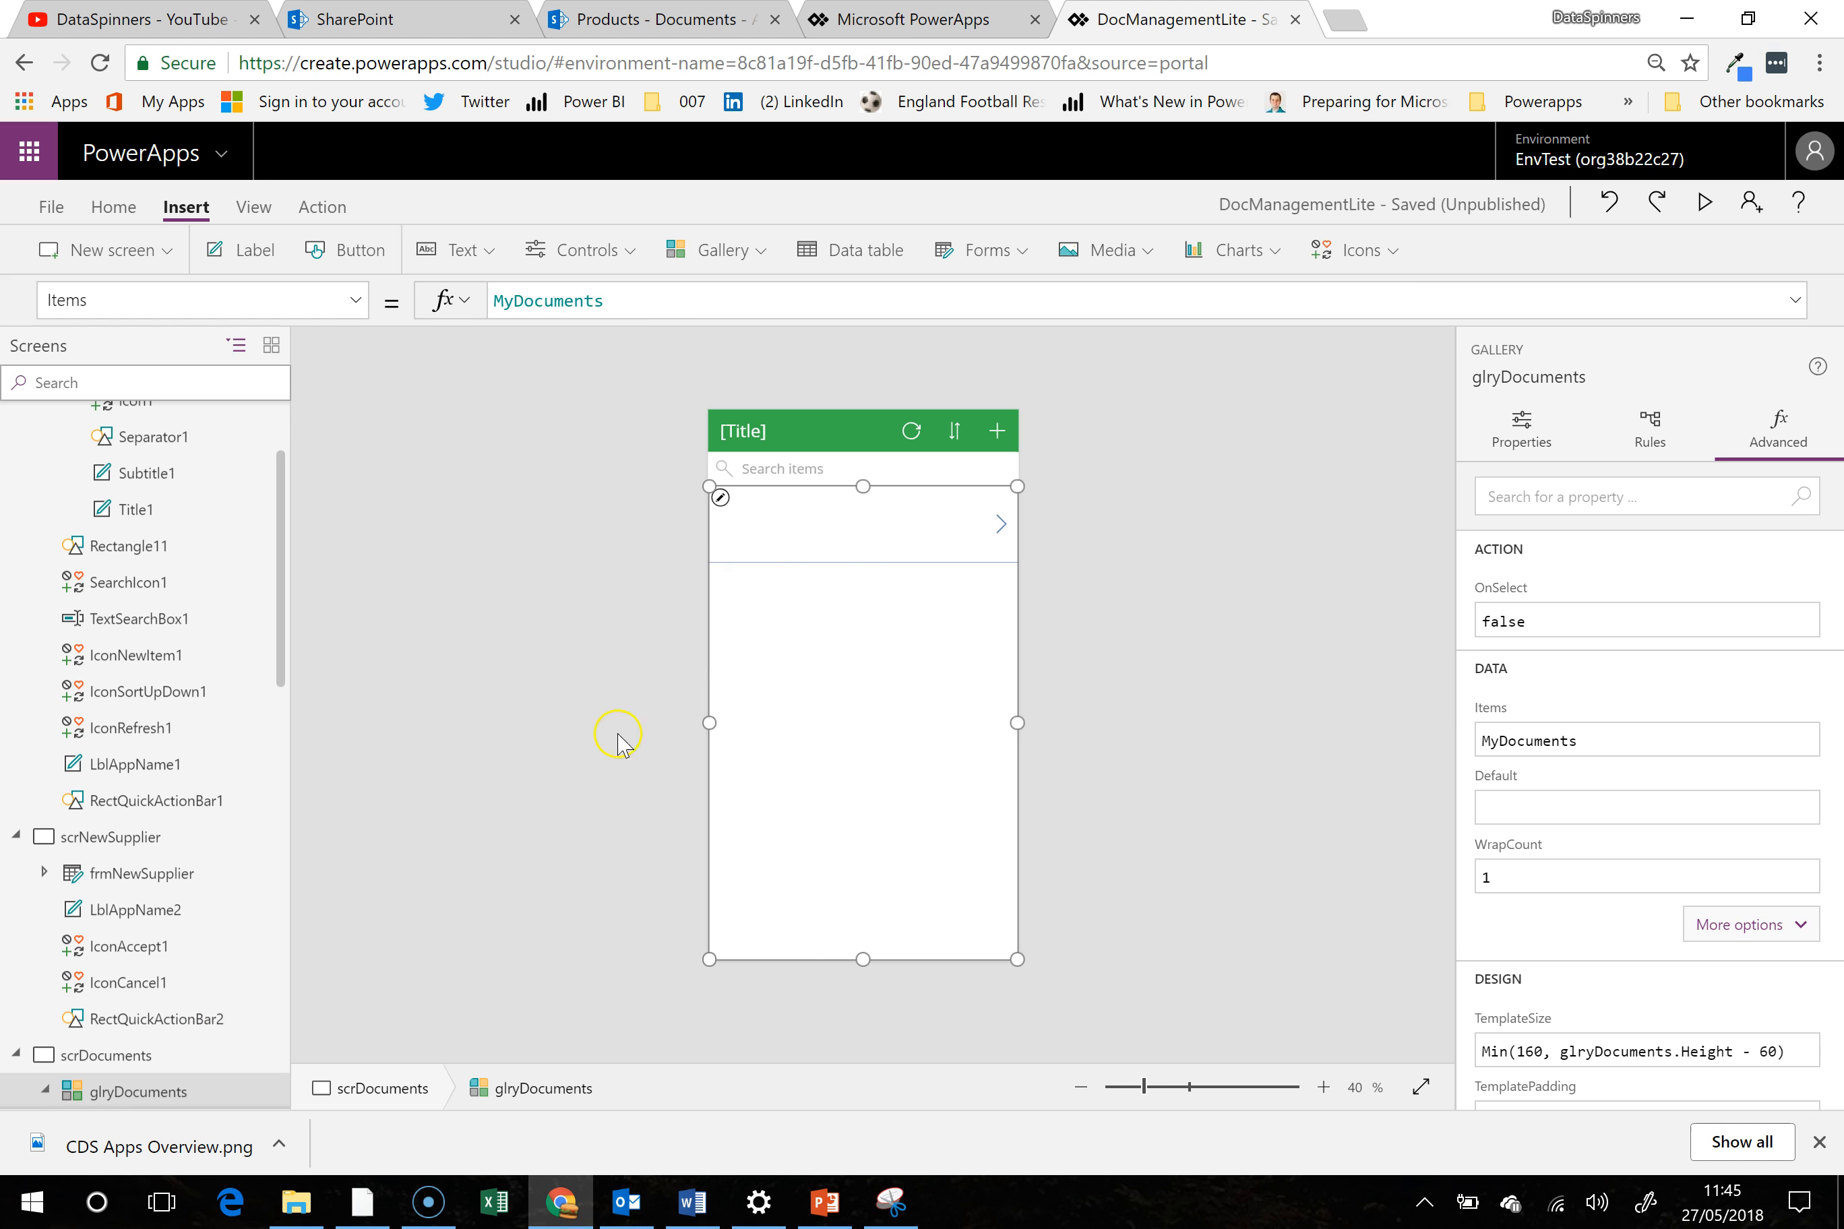
scroll(1478, 897, down, 3)
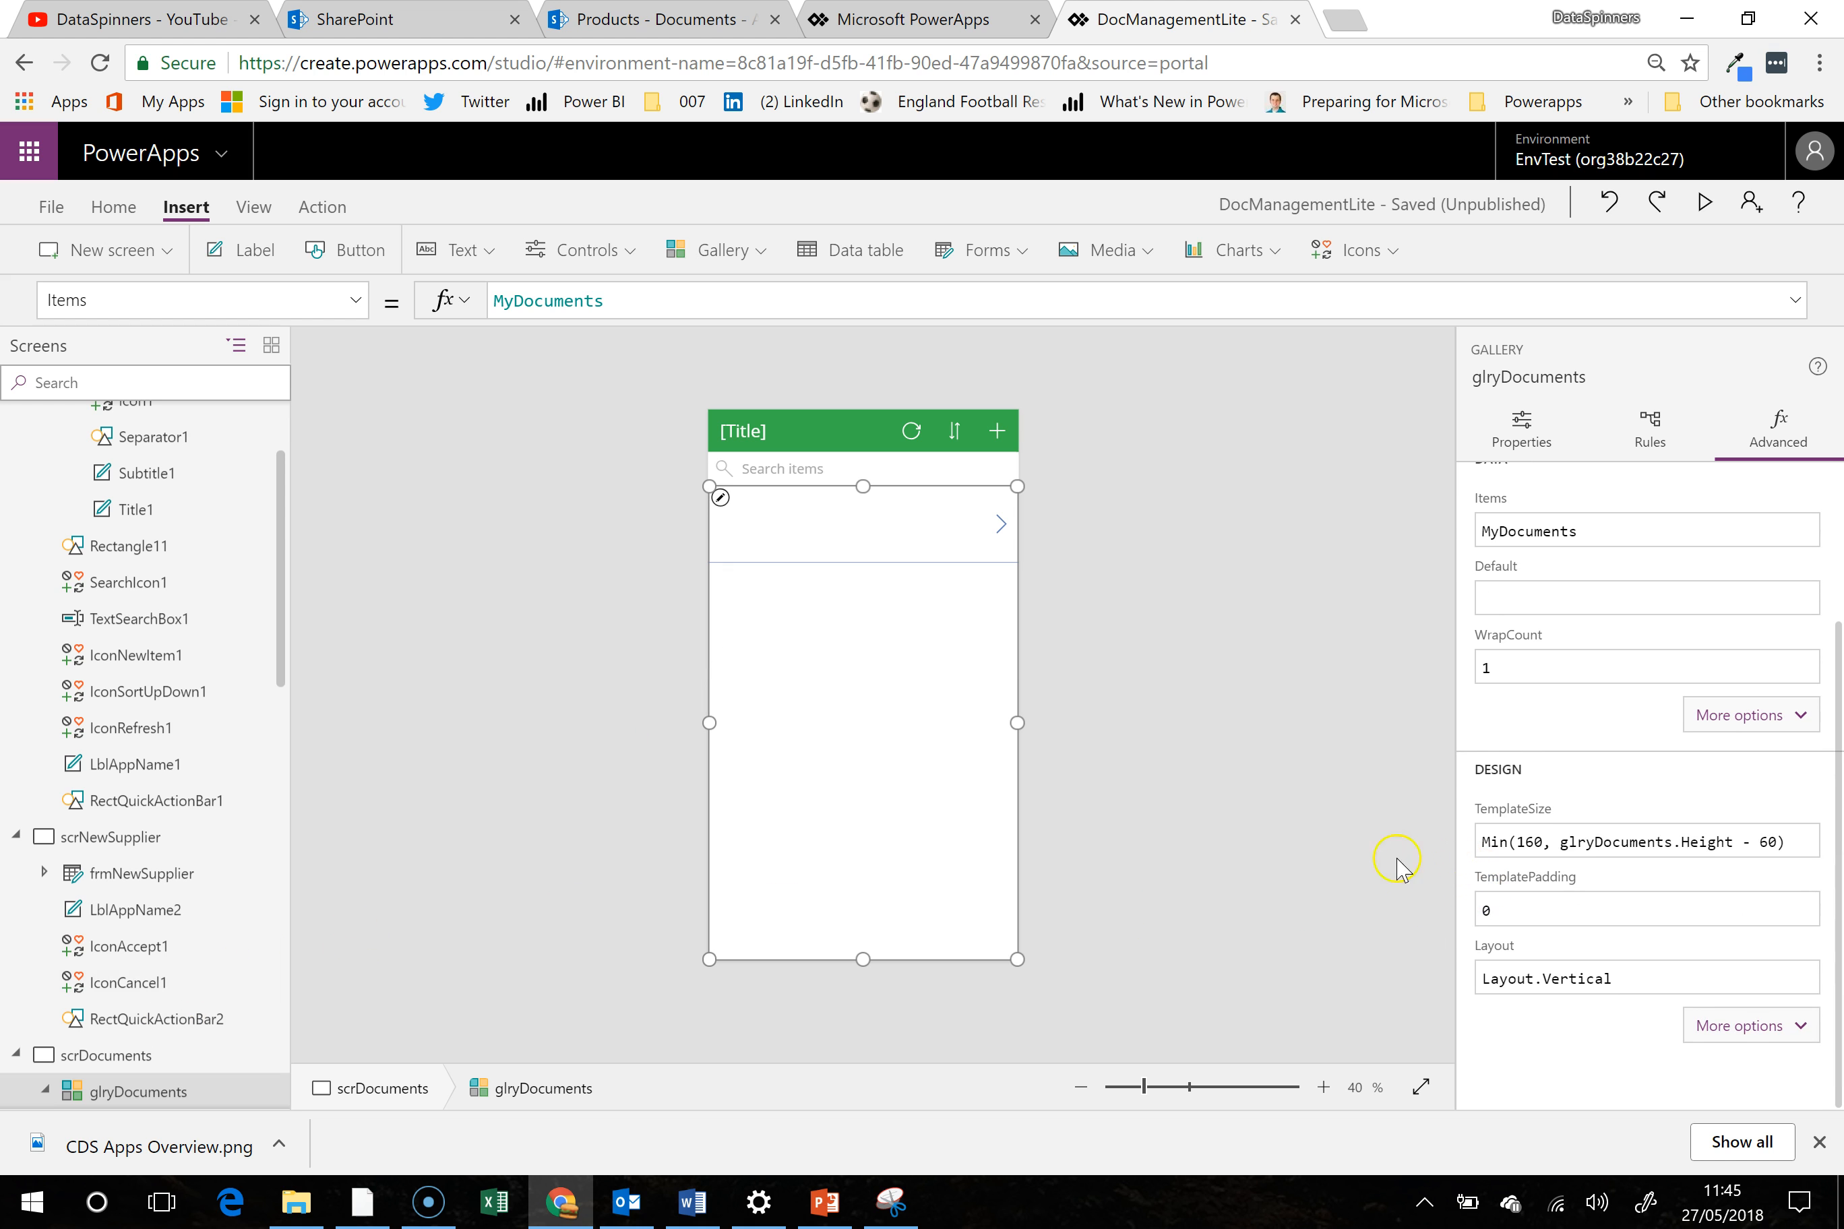
scroll(1585, 789, up, 3)
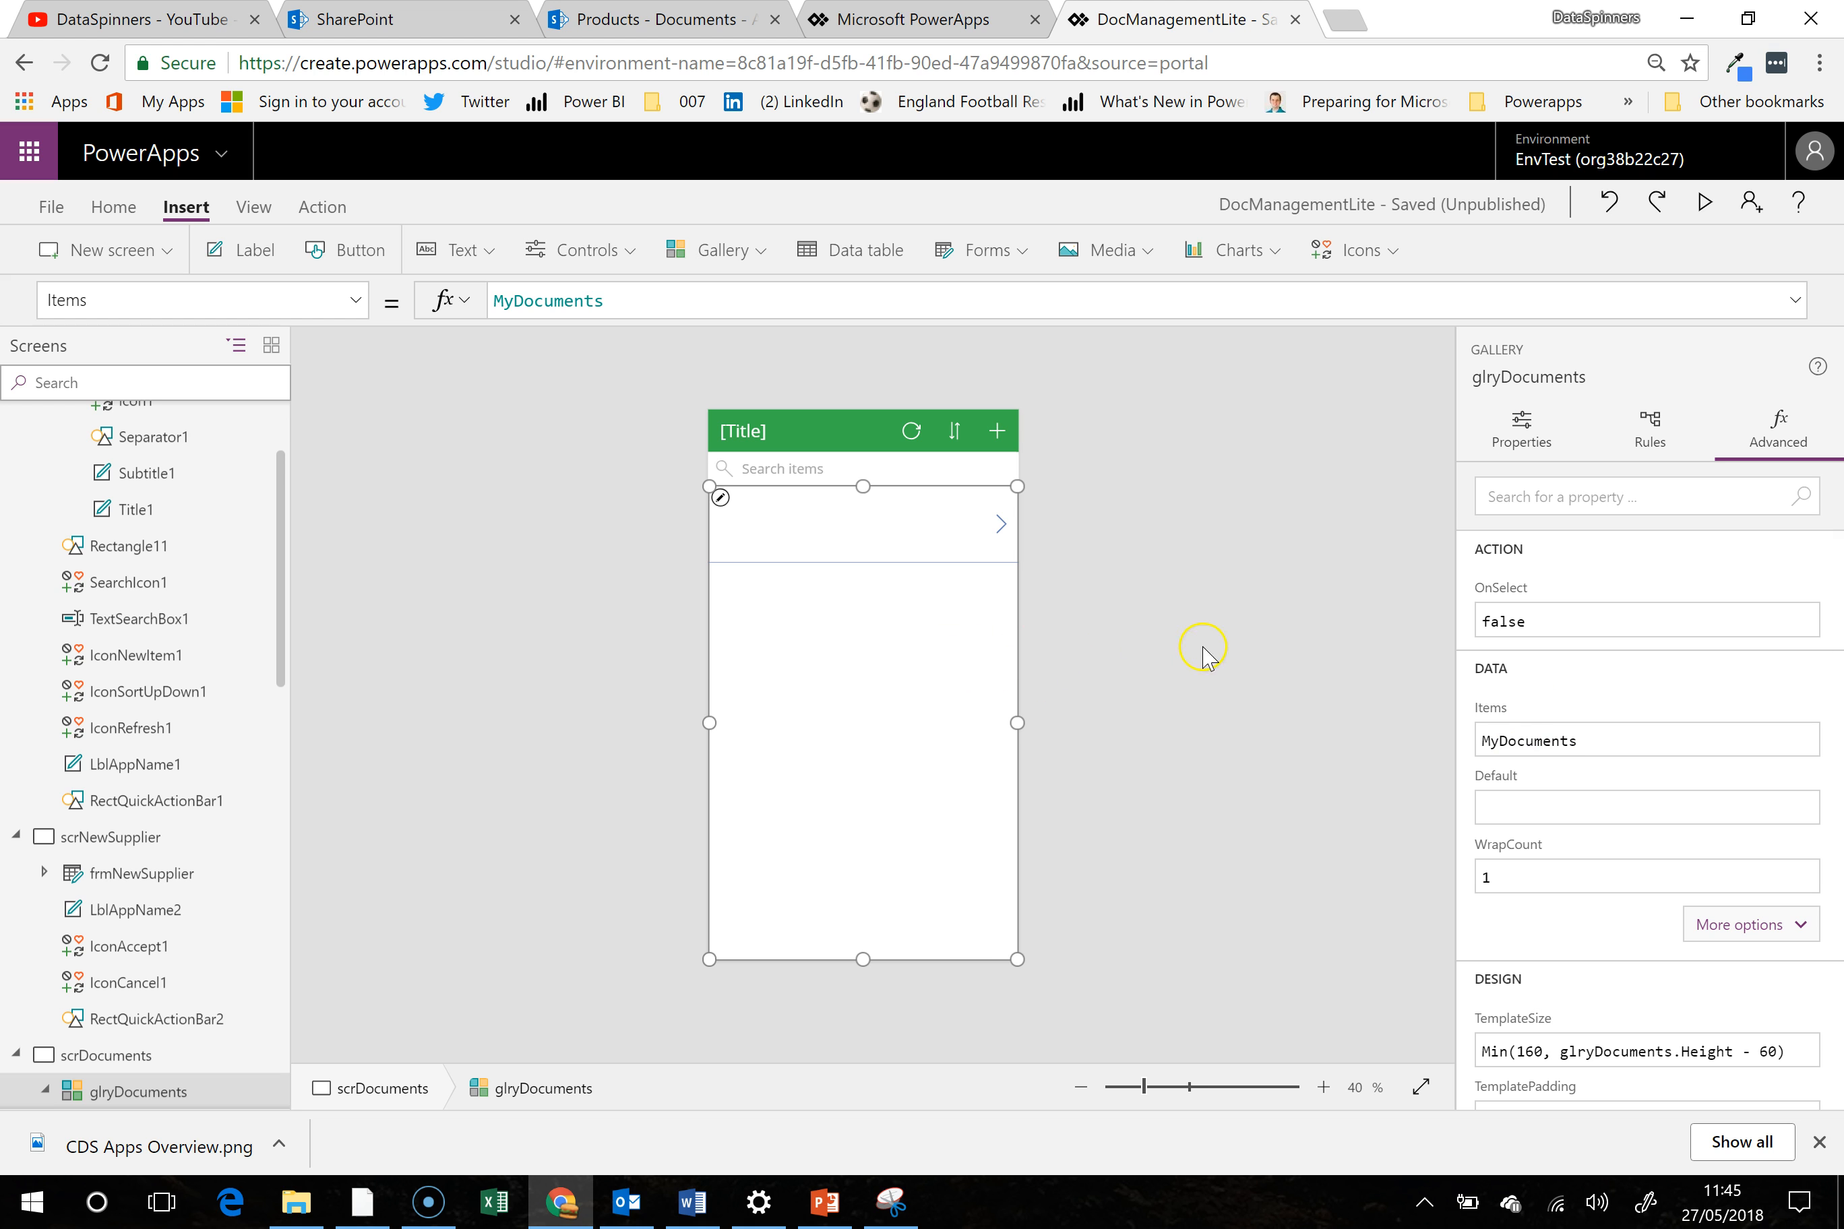
click(1521, 439)
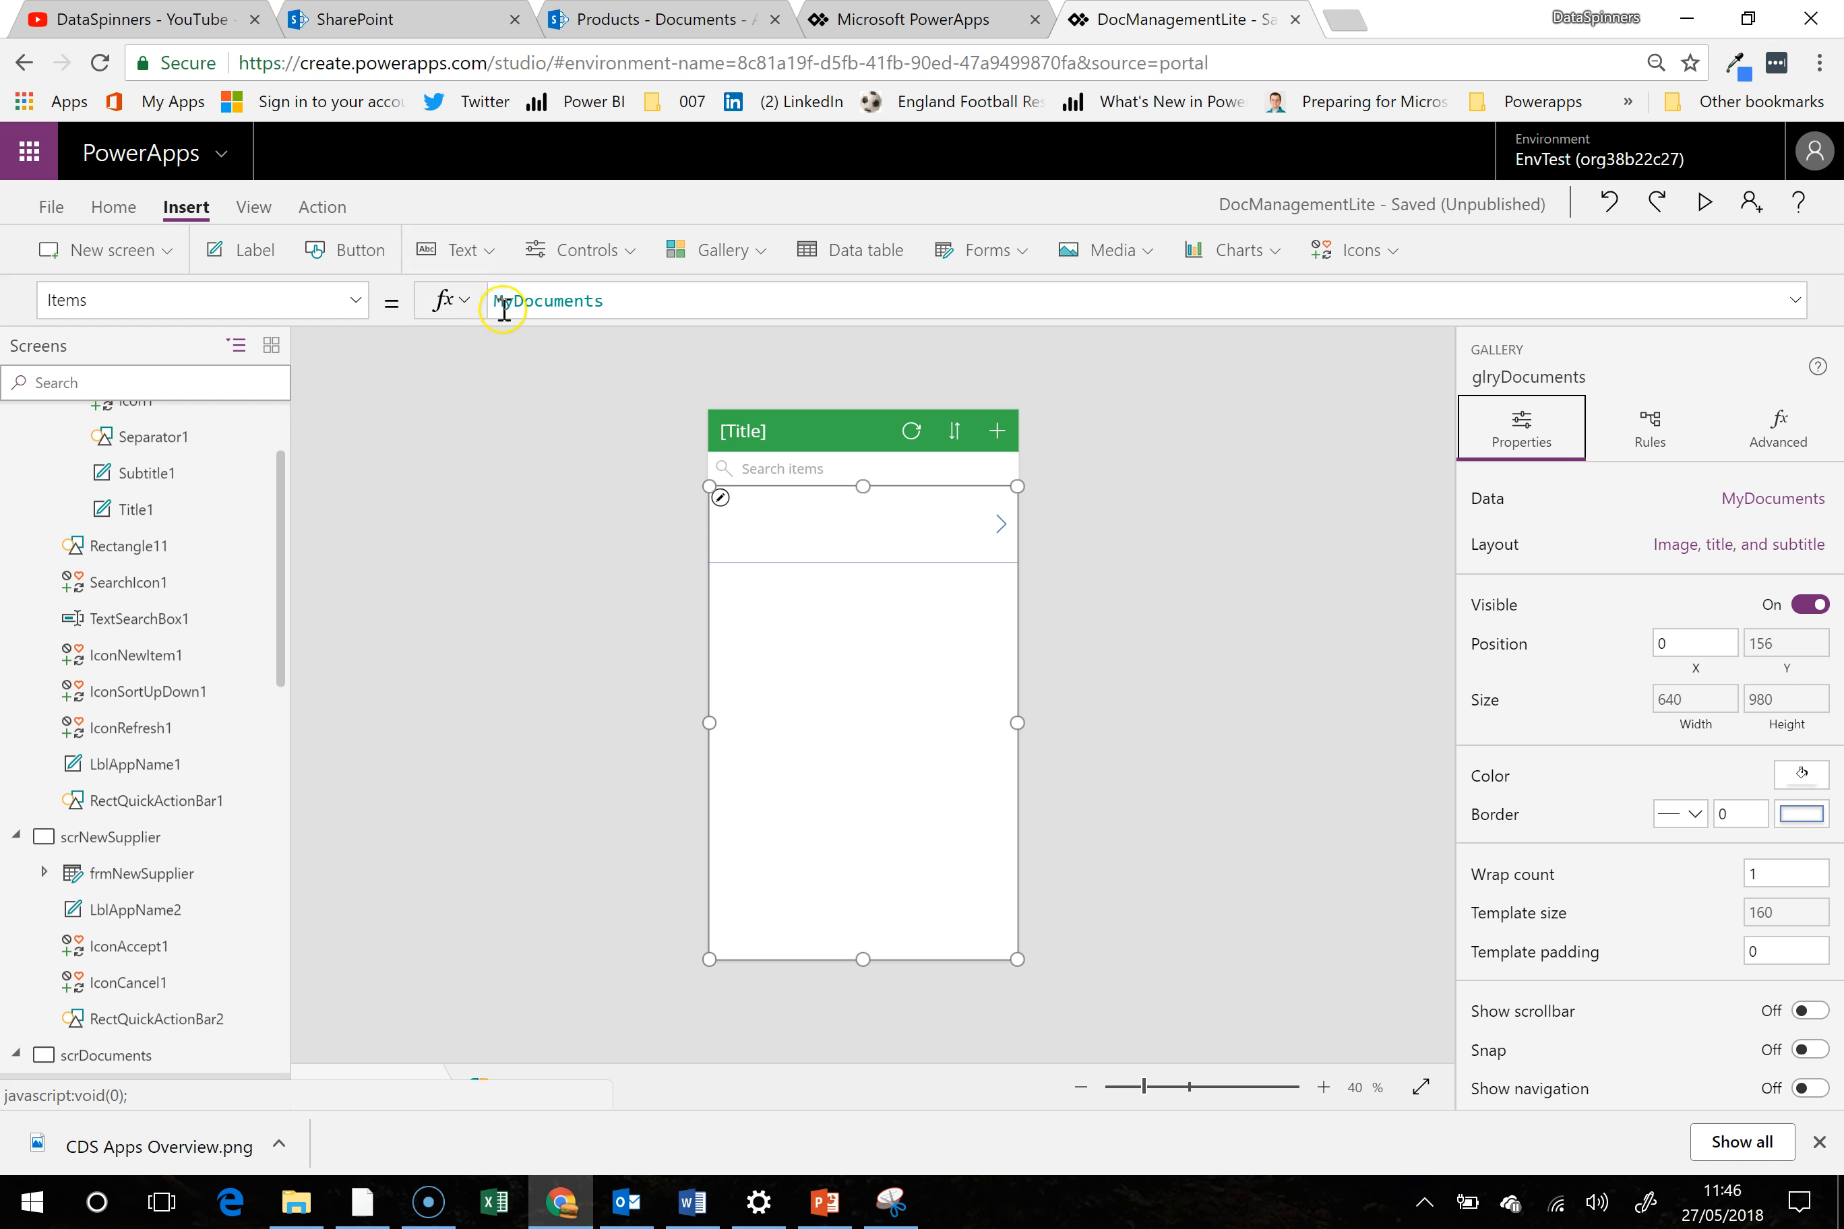
double_click(564, 313)
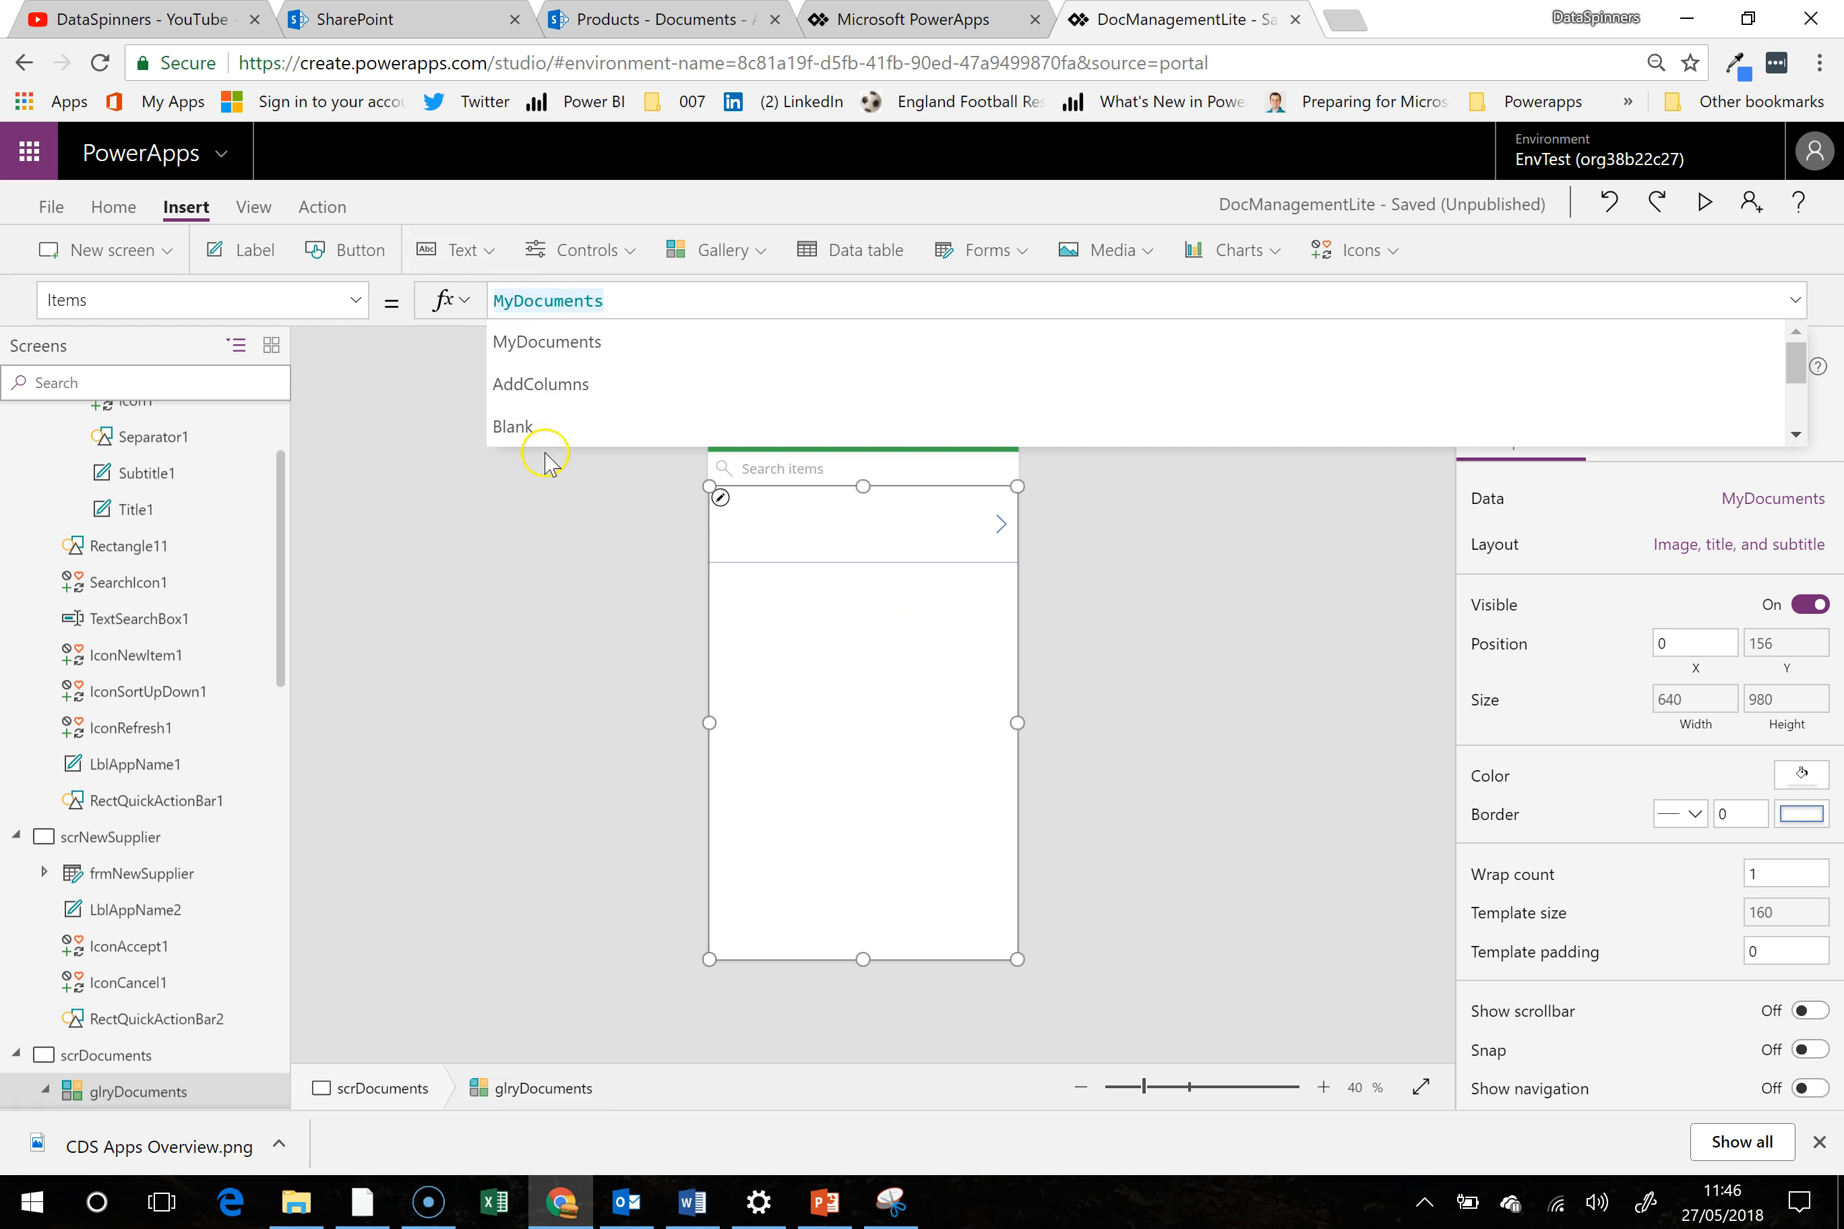
text(filter)
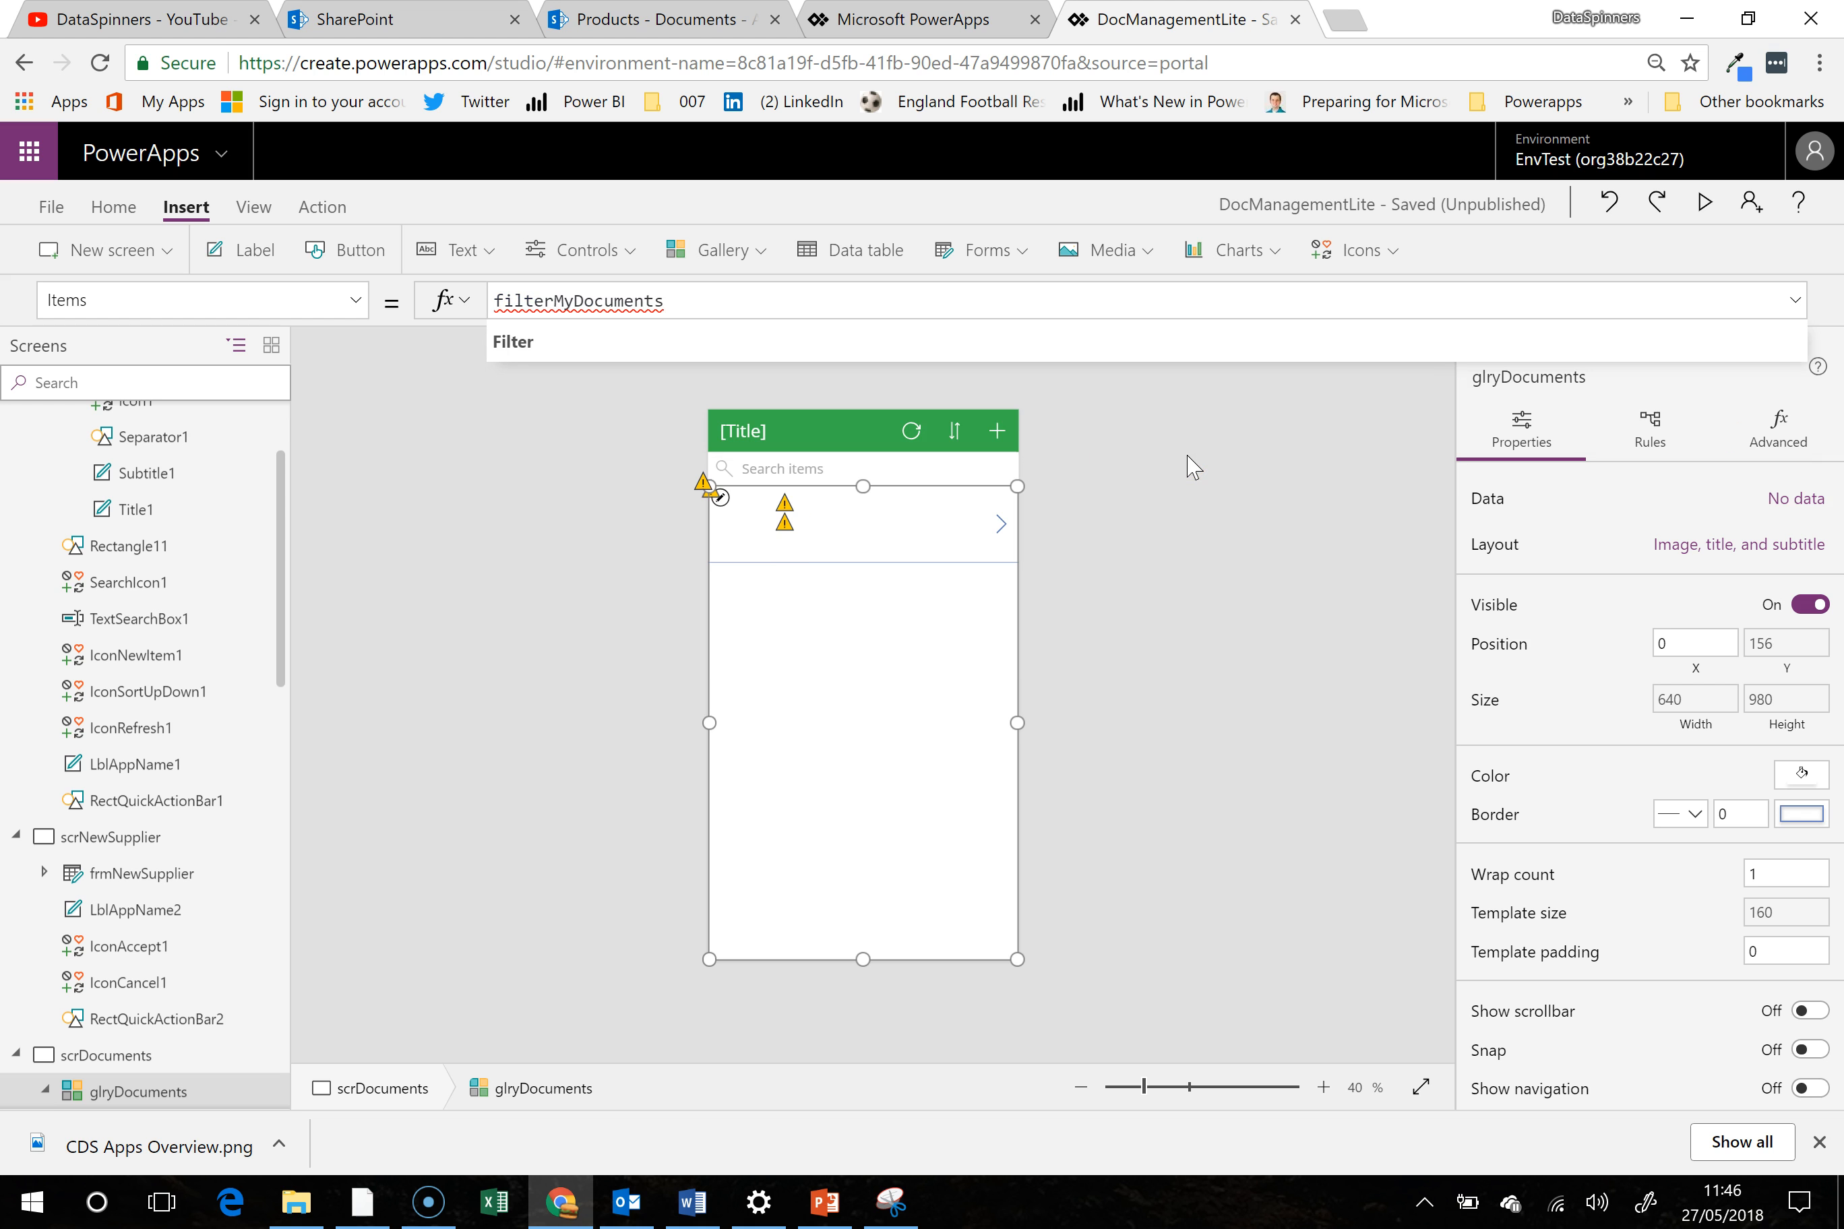
text(()
click(1122, 311)
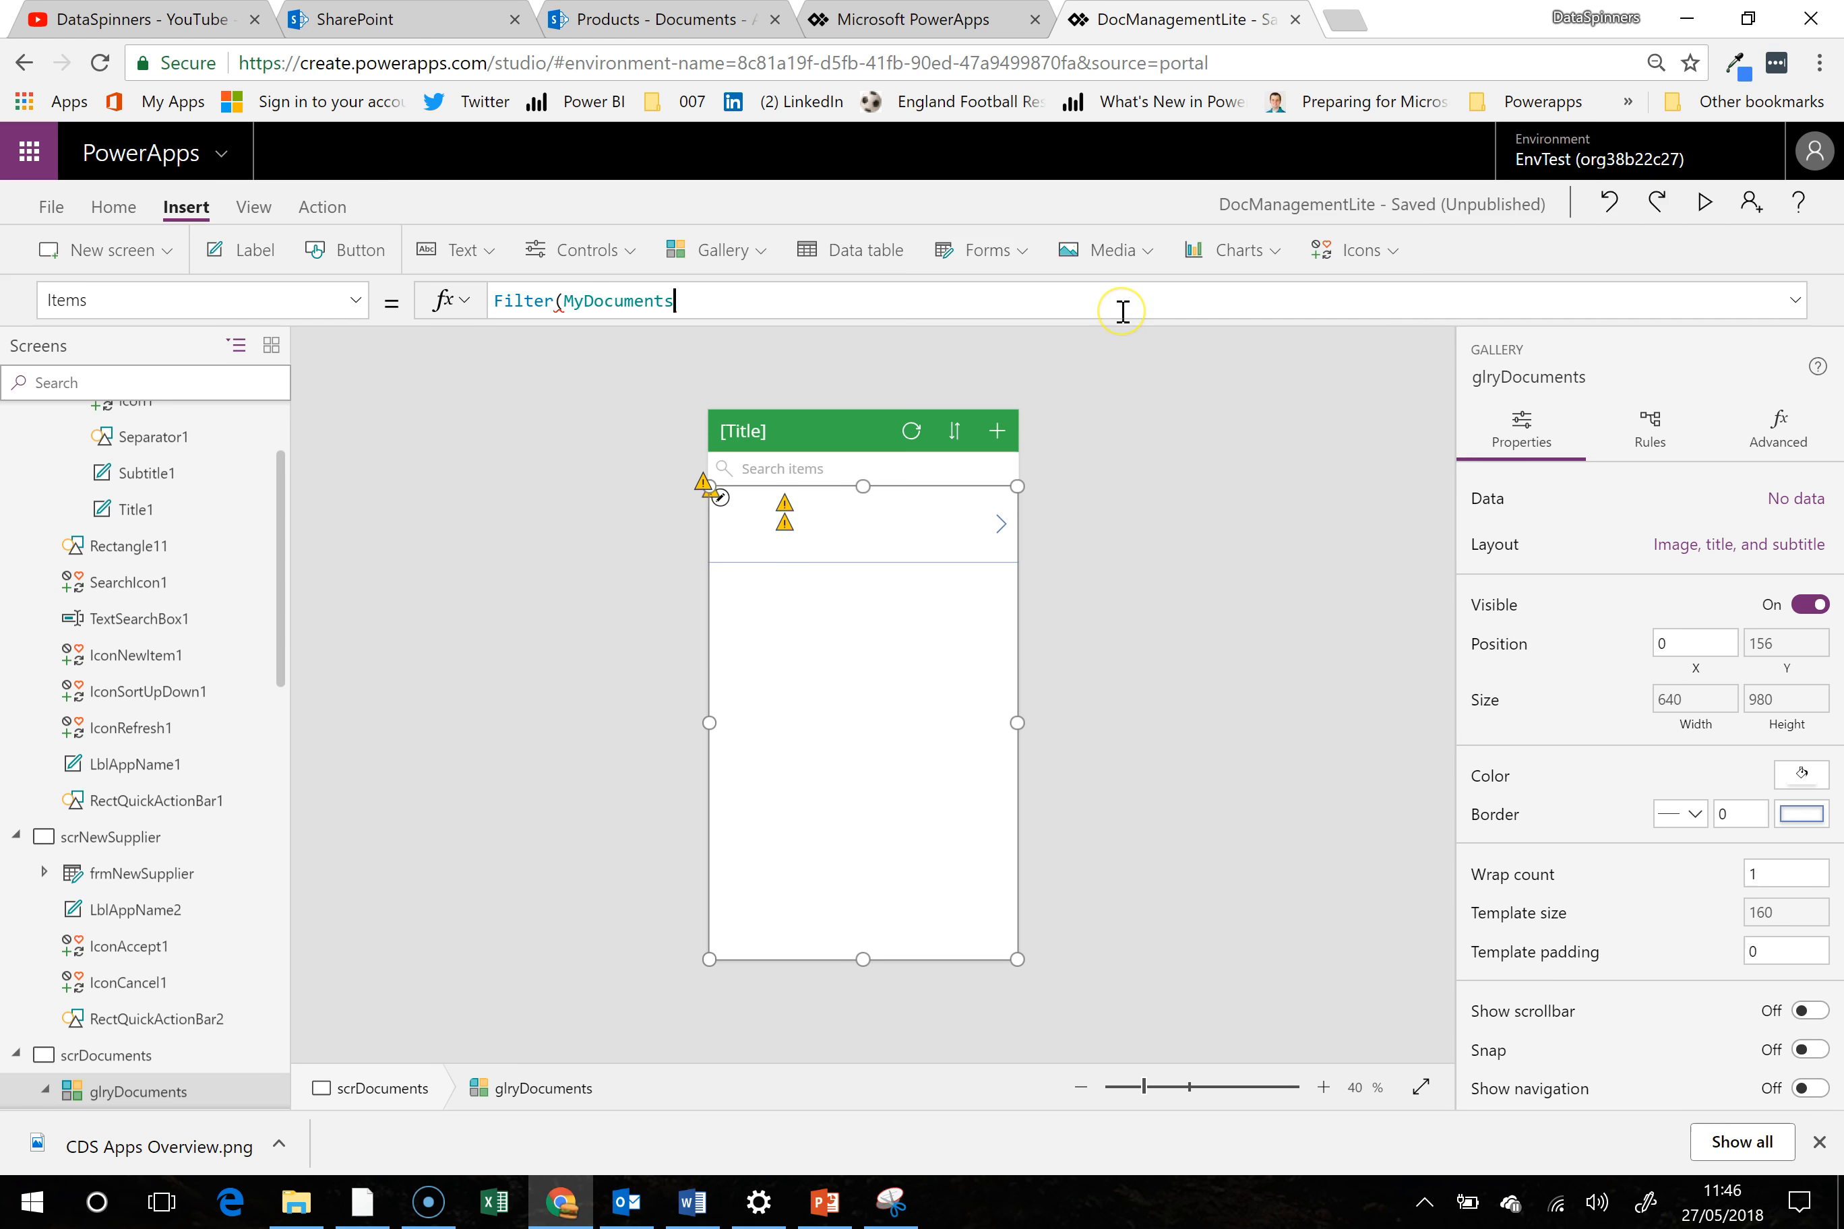
text(,)
click(1149, 292)
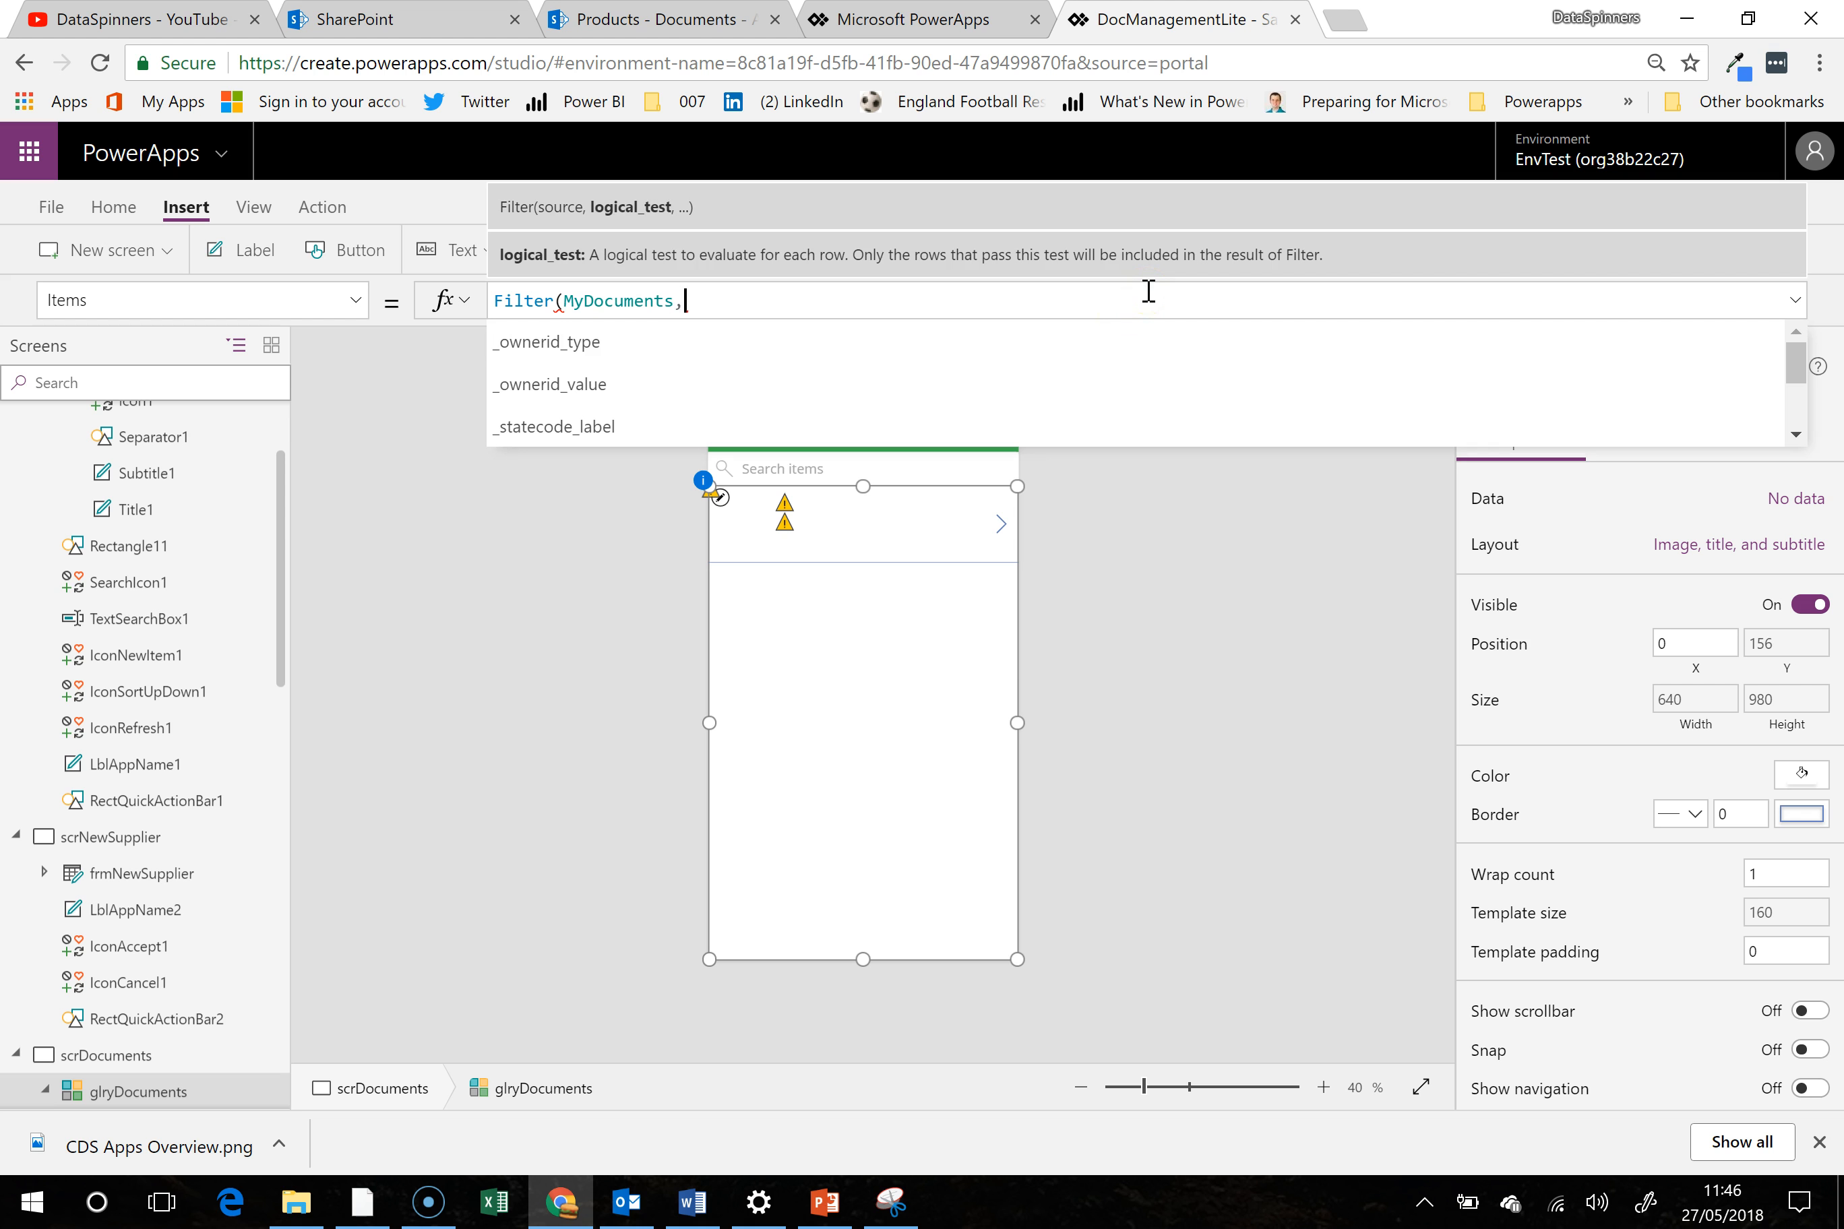
Complete the Items formula of glryDocuments as Filter(MyDocuments,cr298_suppliername=glrySupplier.Selected.cr298_suppliername)
drag(1795, 381, 1791, 436)
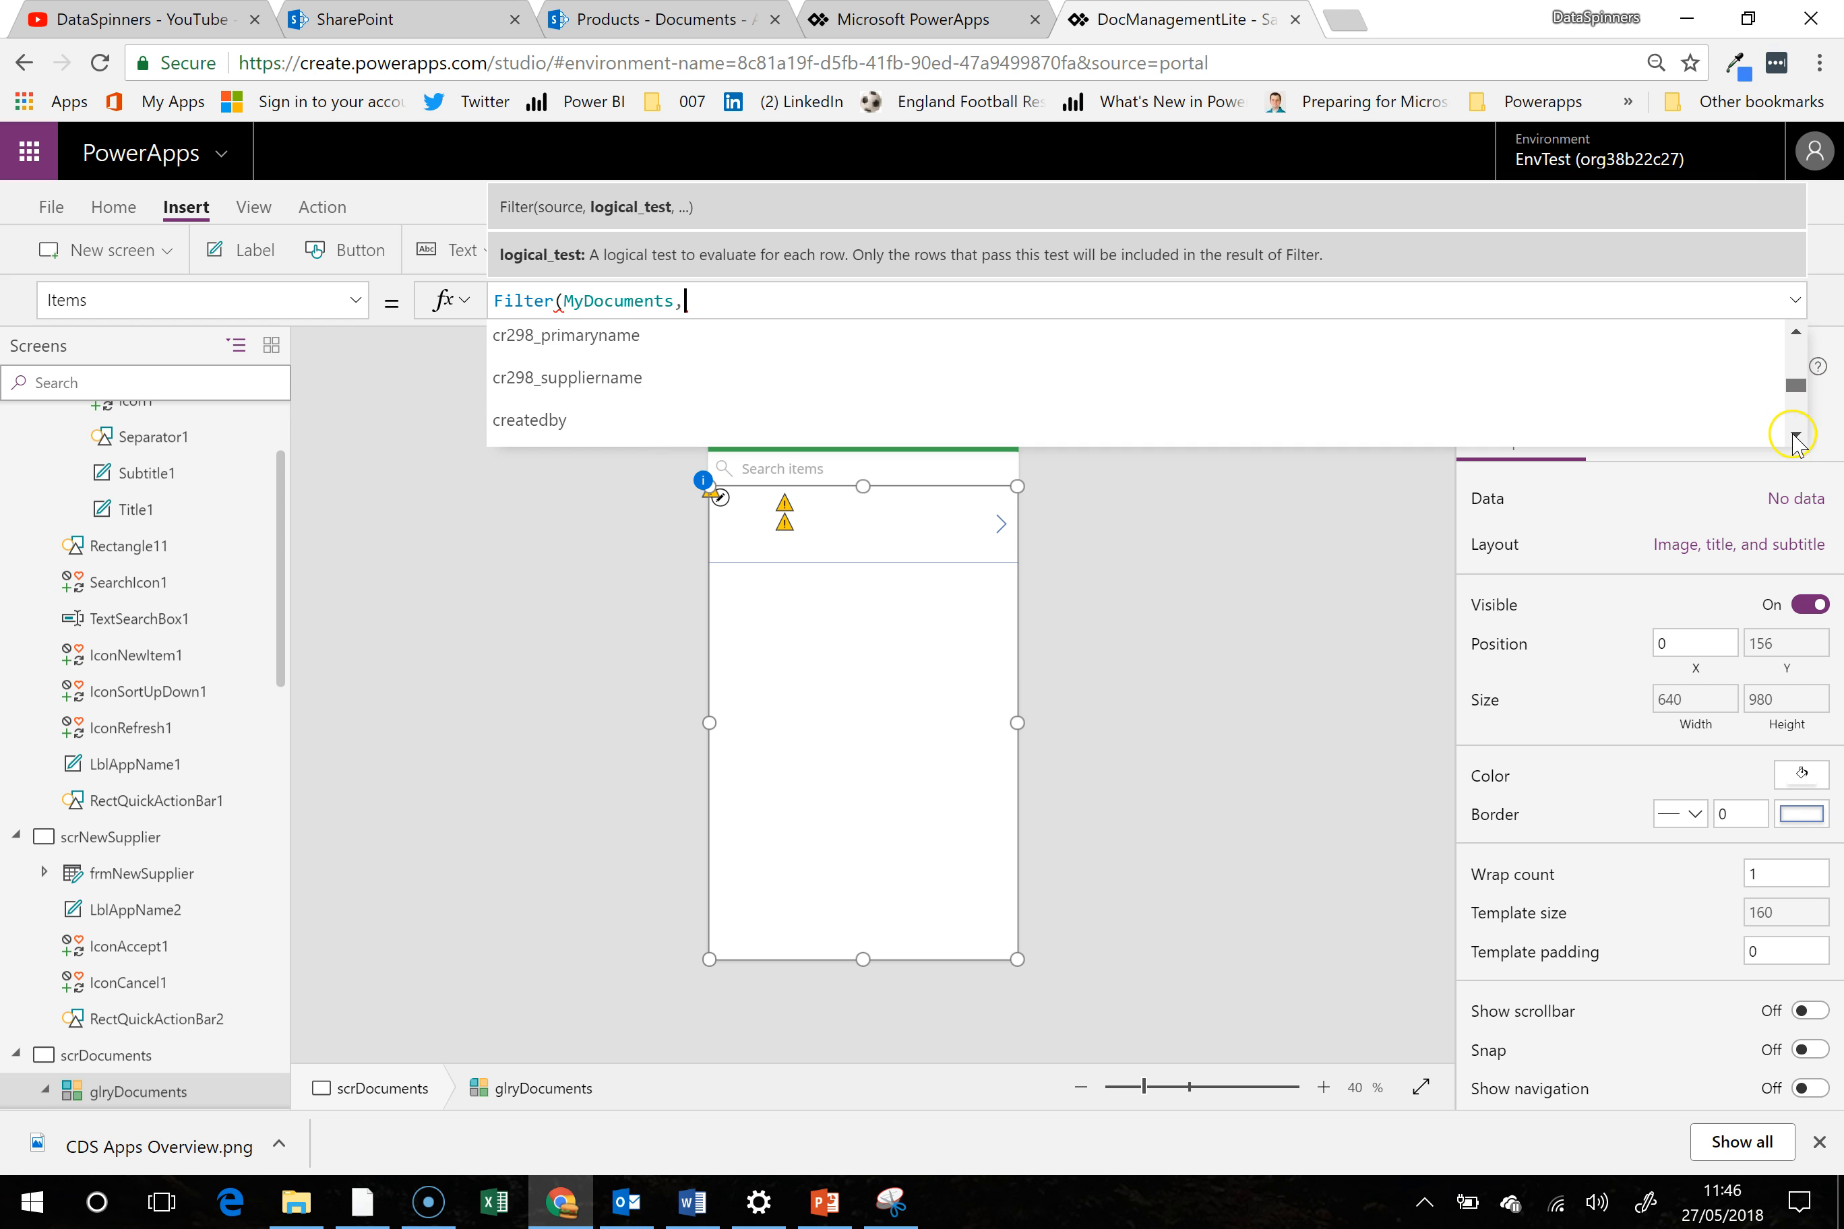
click(1120, 368)
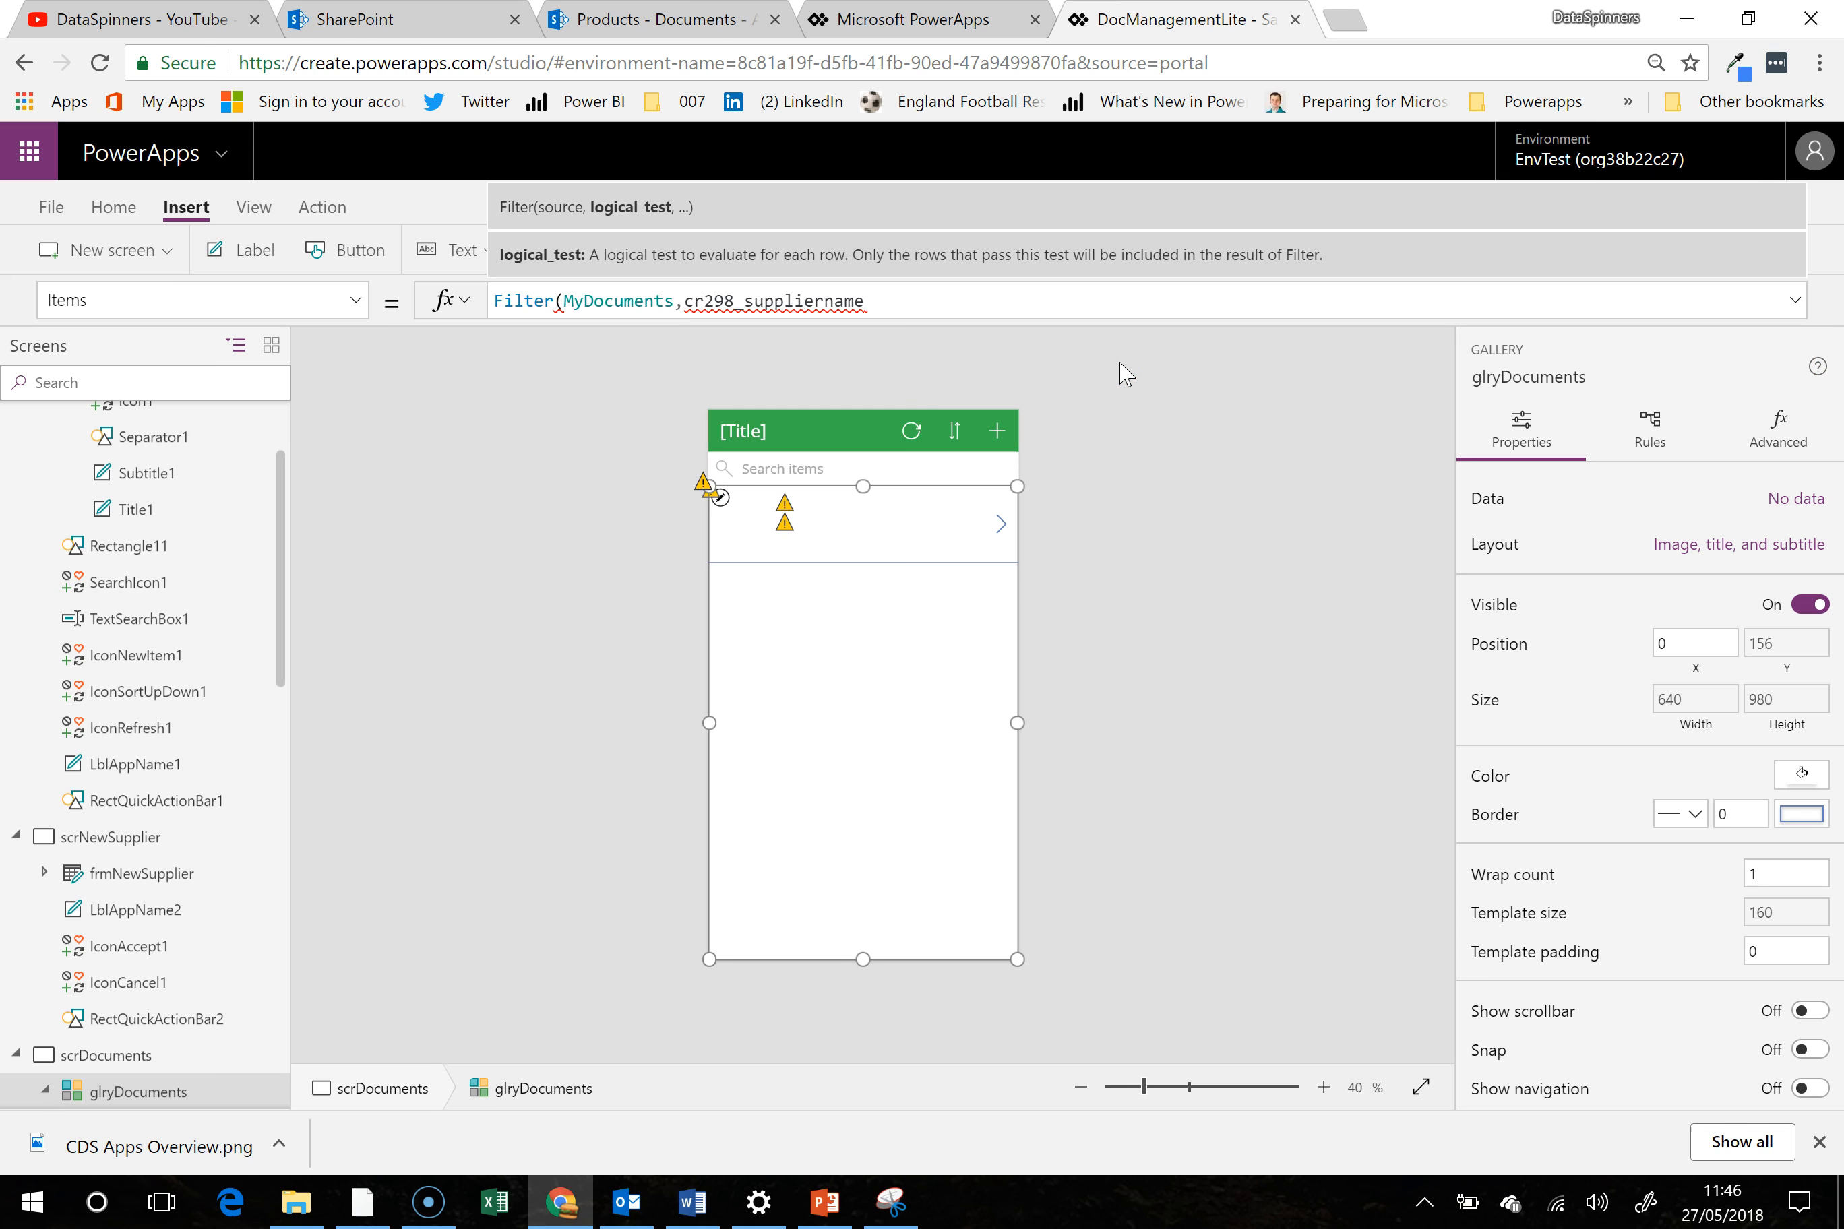
text(=)
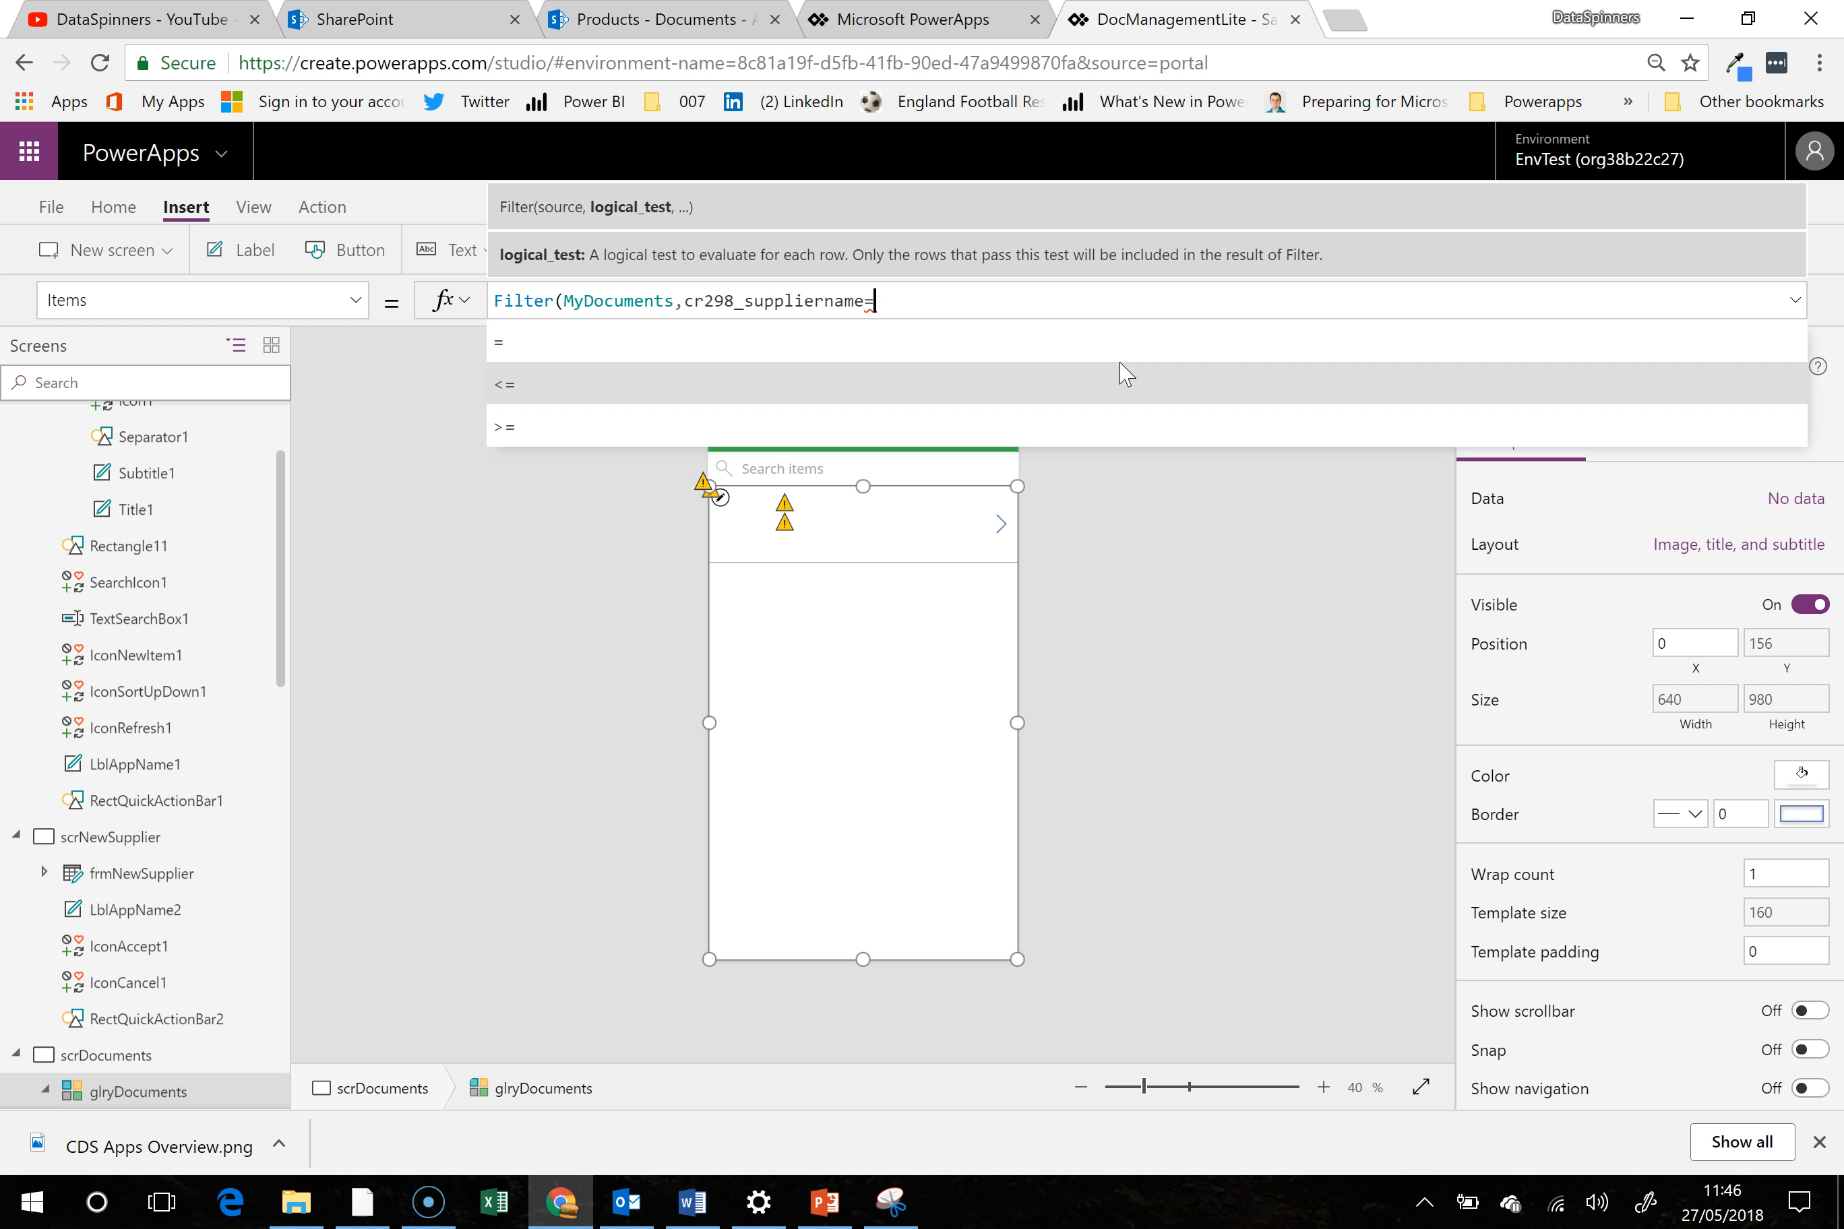
text(glry)
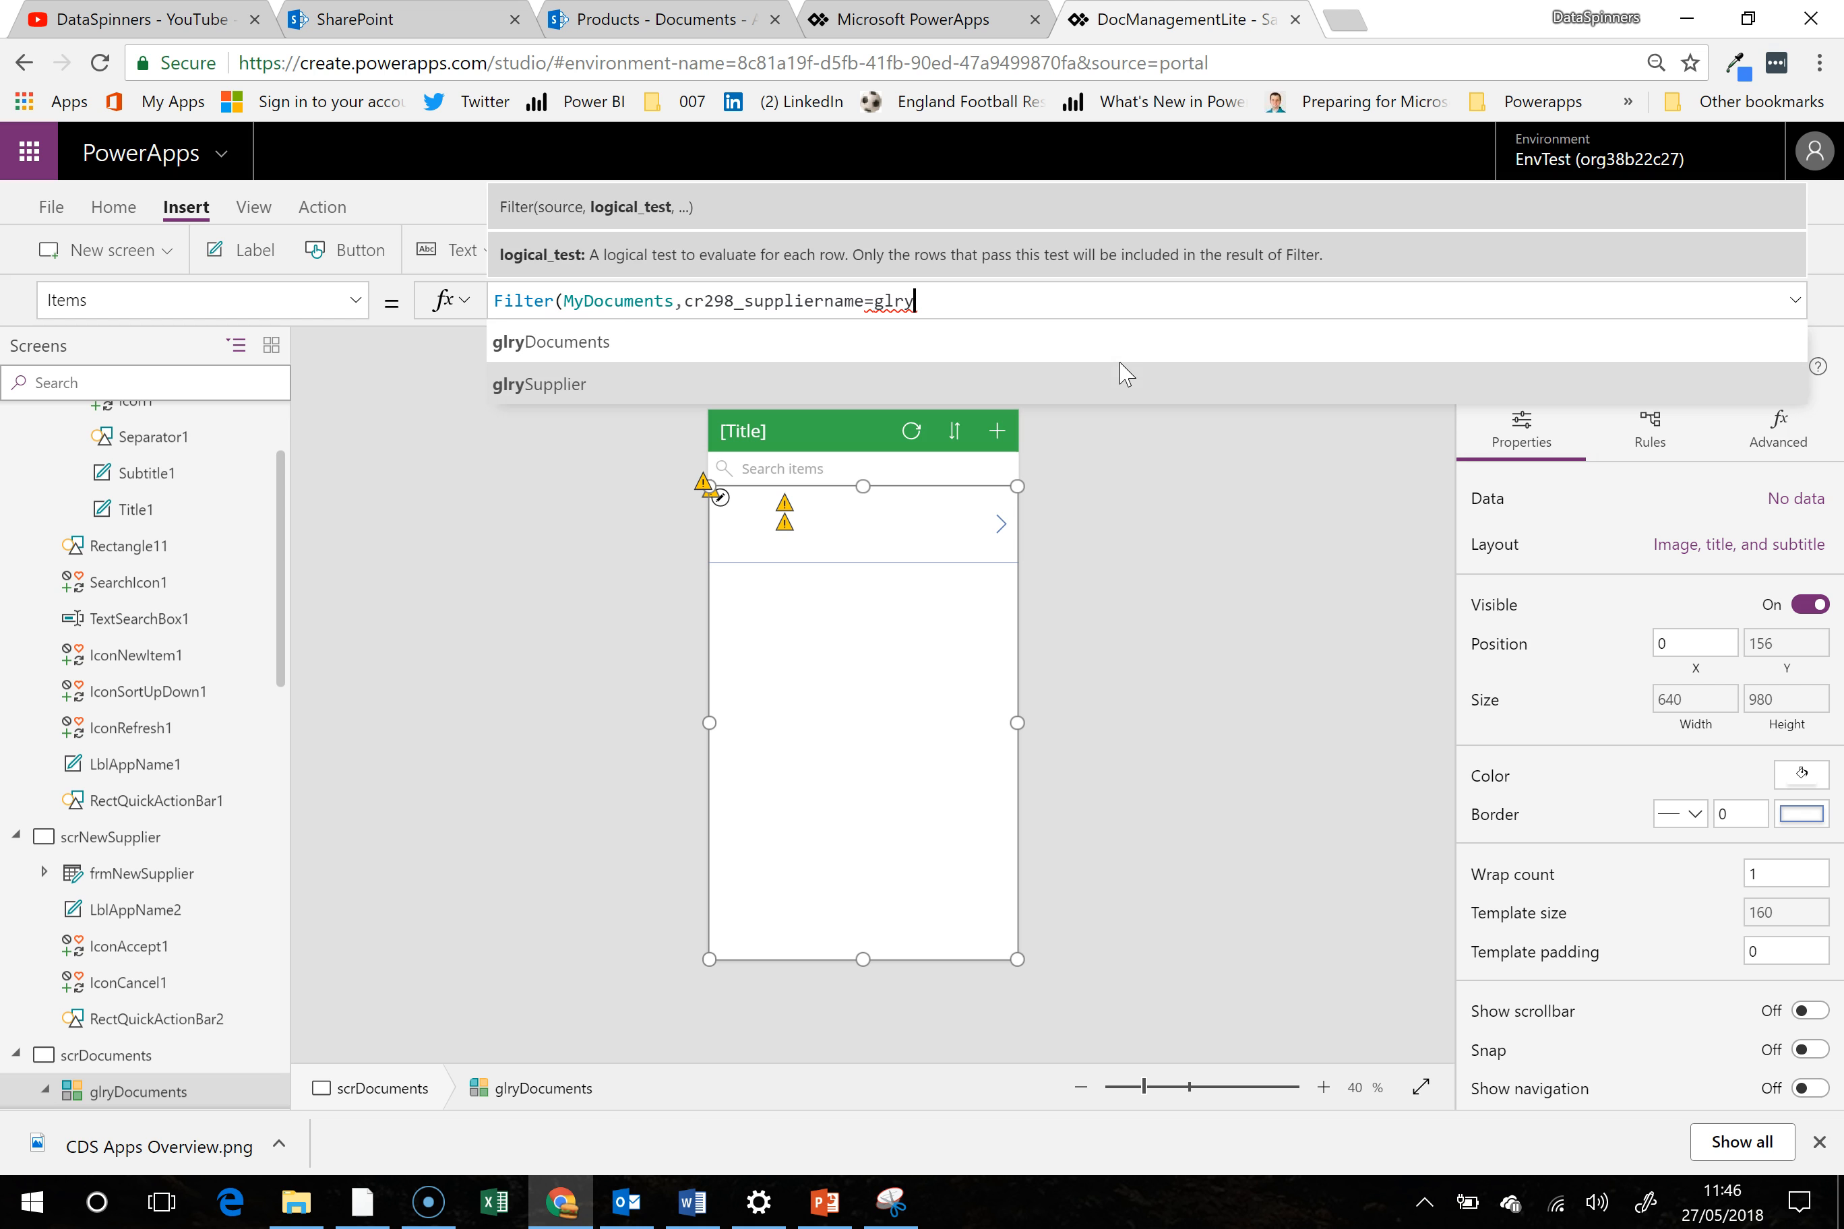
click(1071, 381)
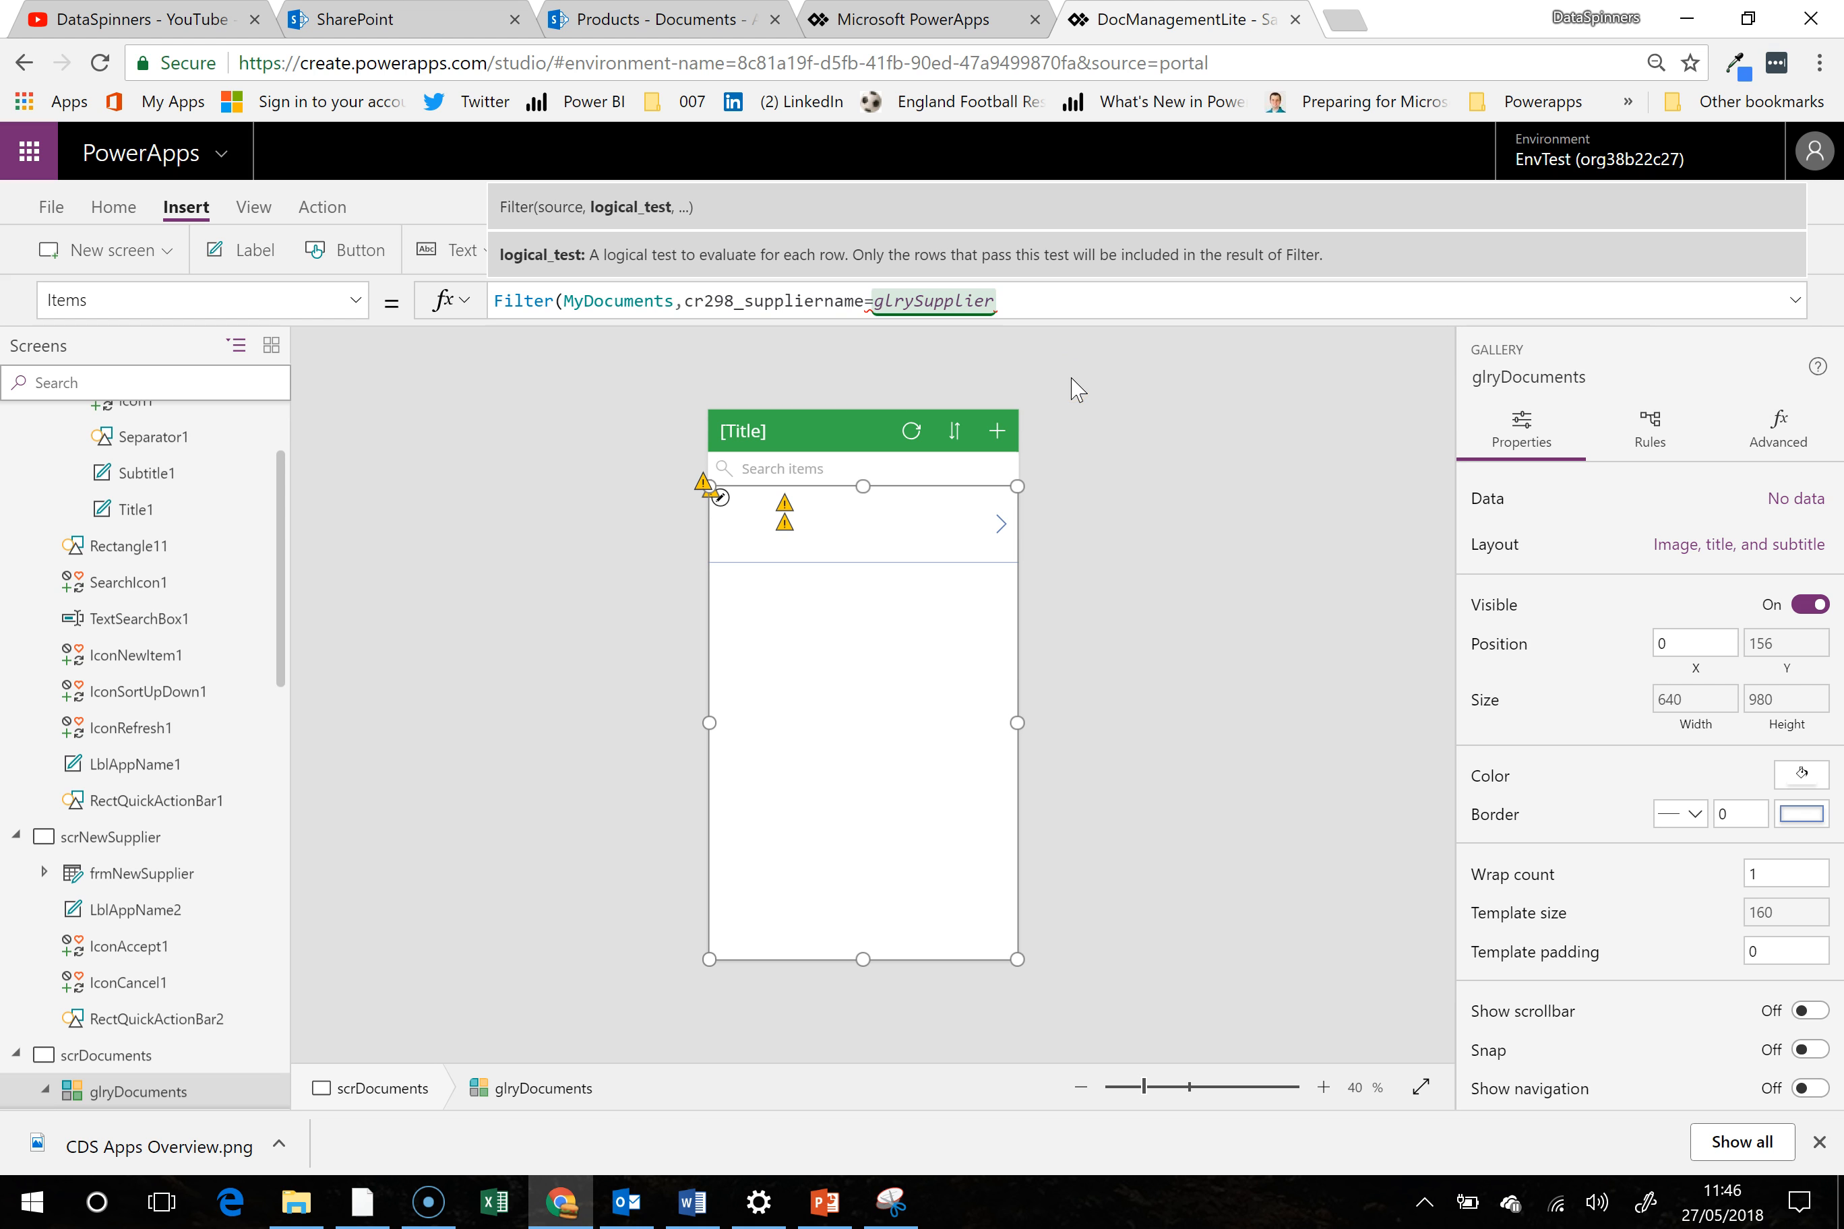
text(.)
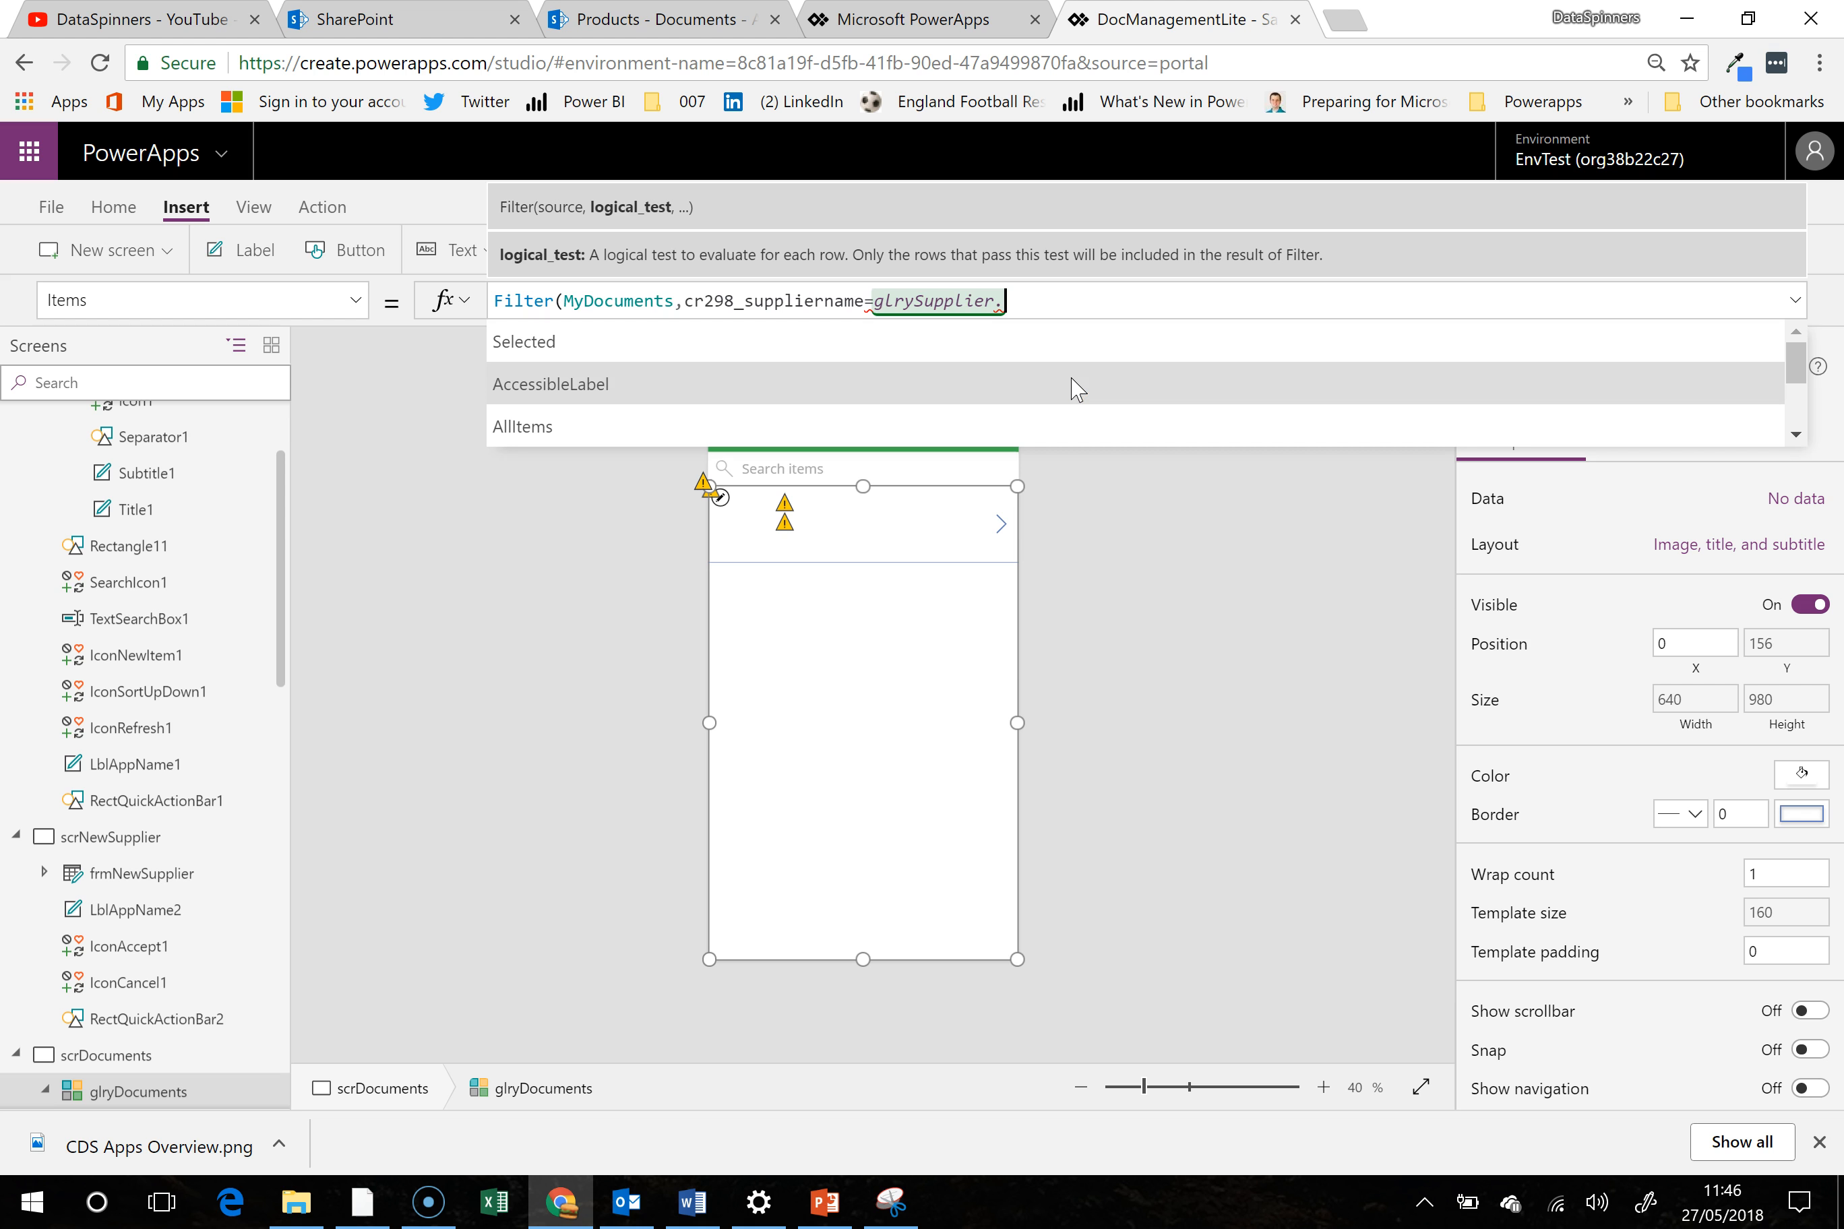
click(1028, 344)
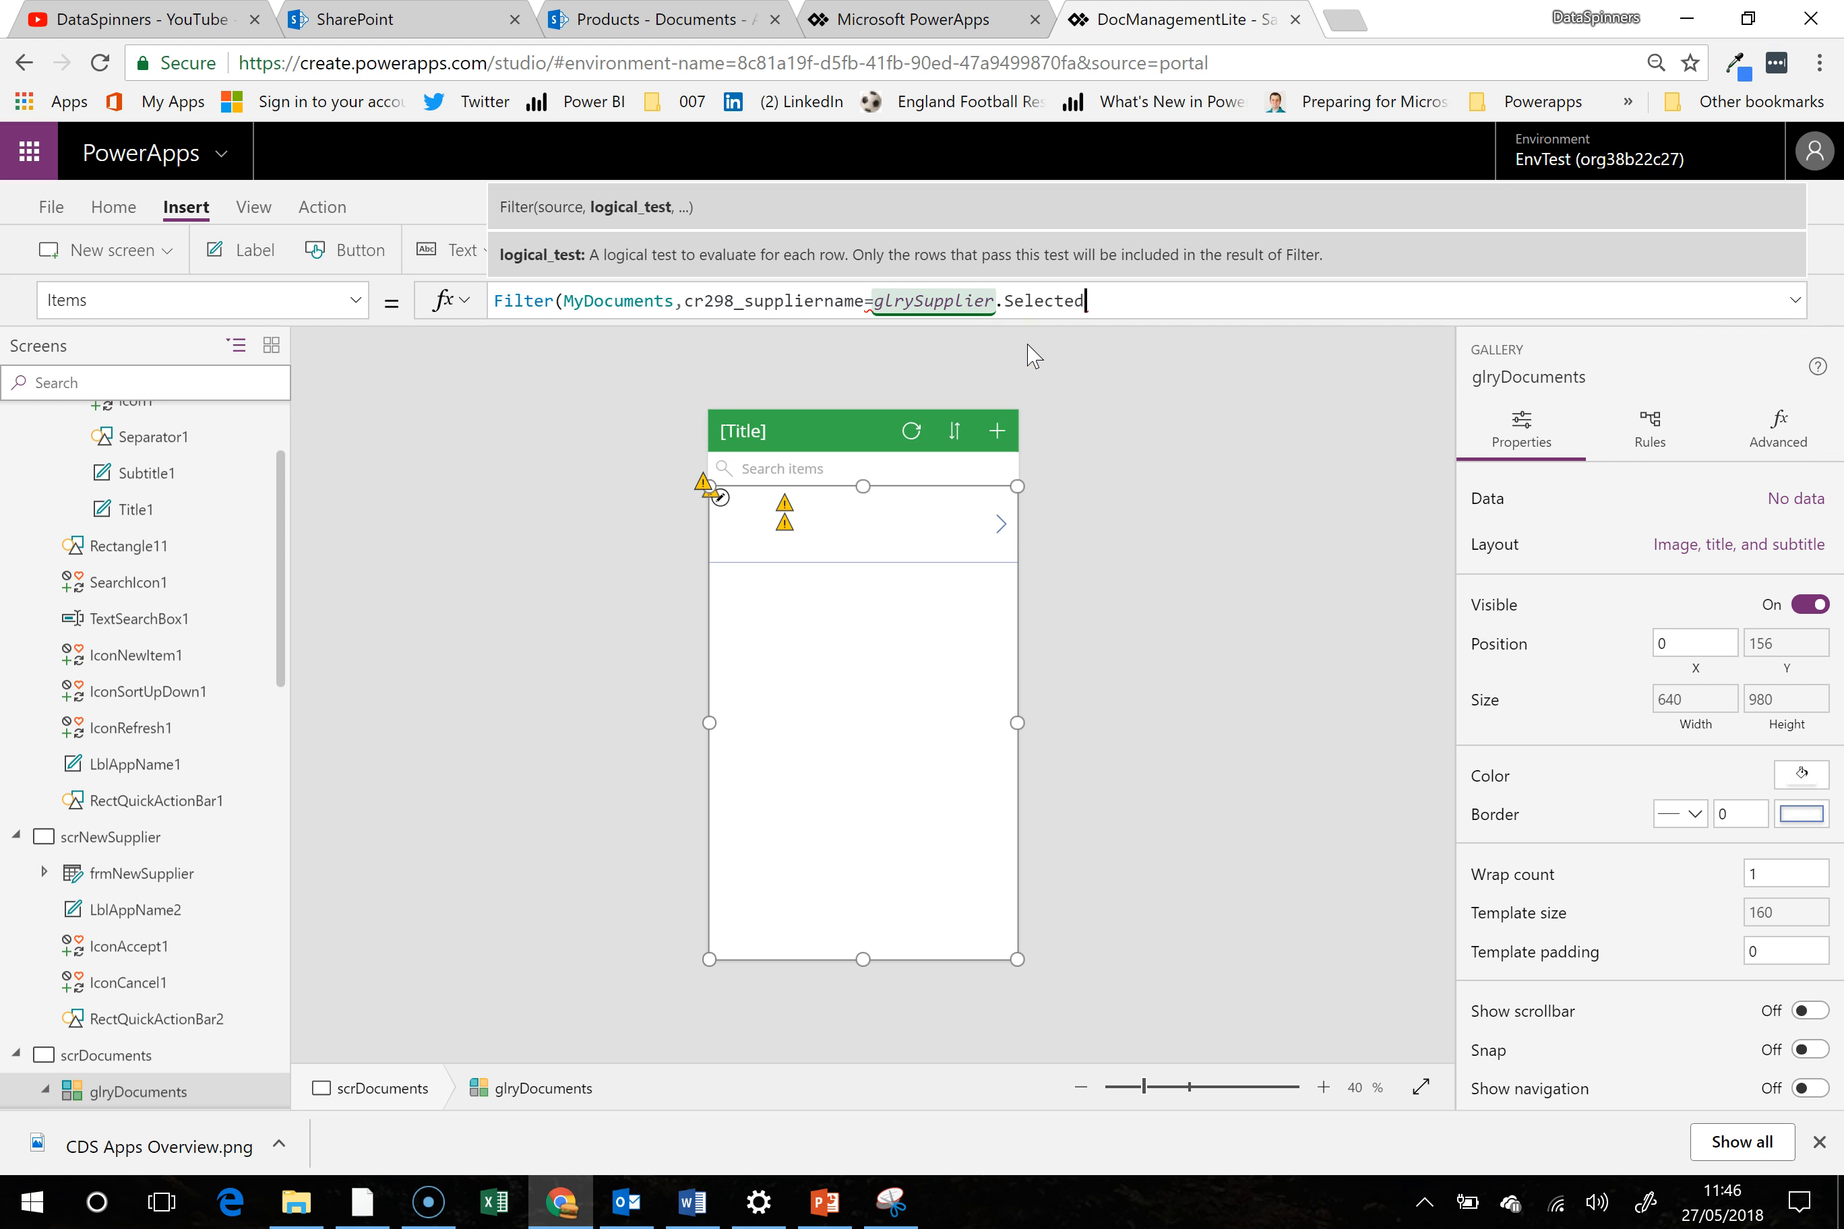
text(.)
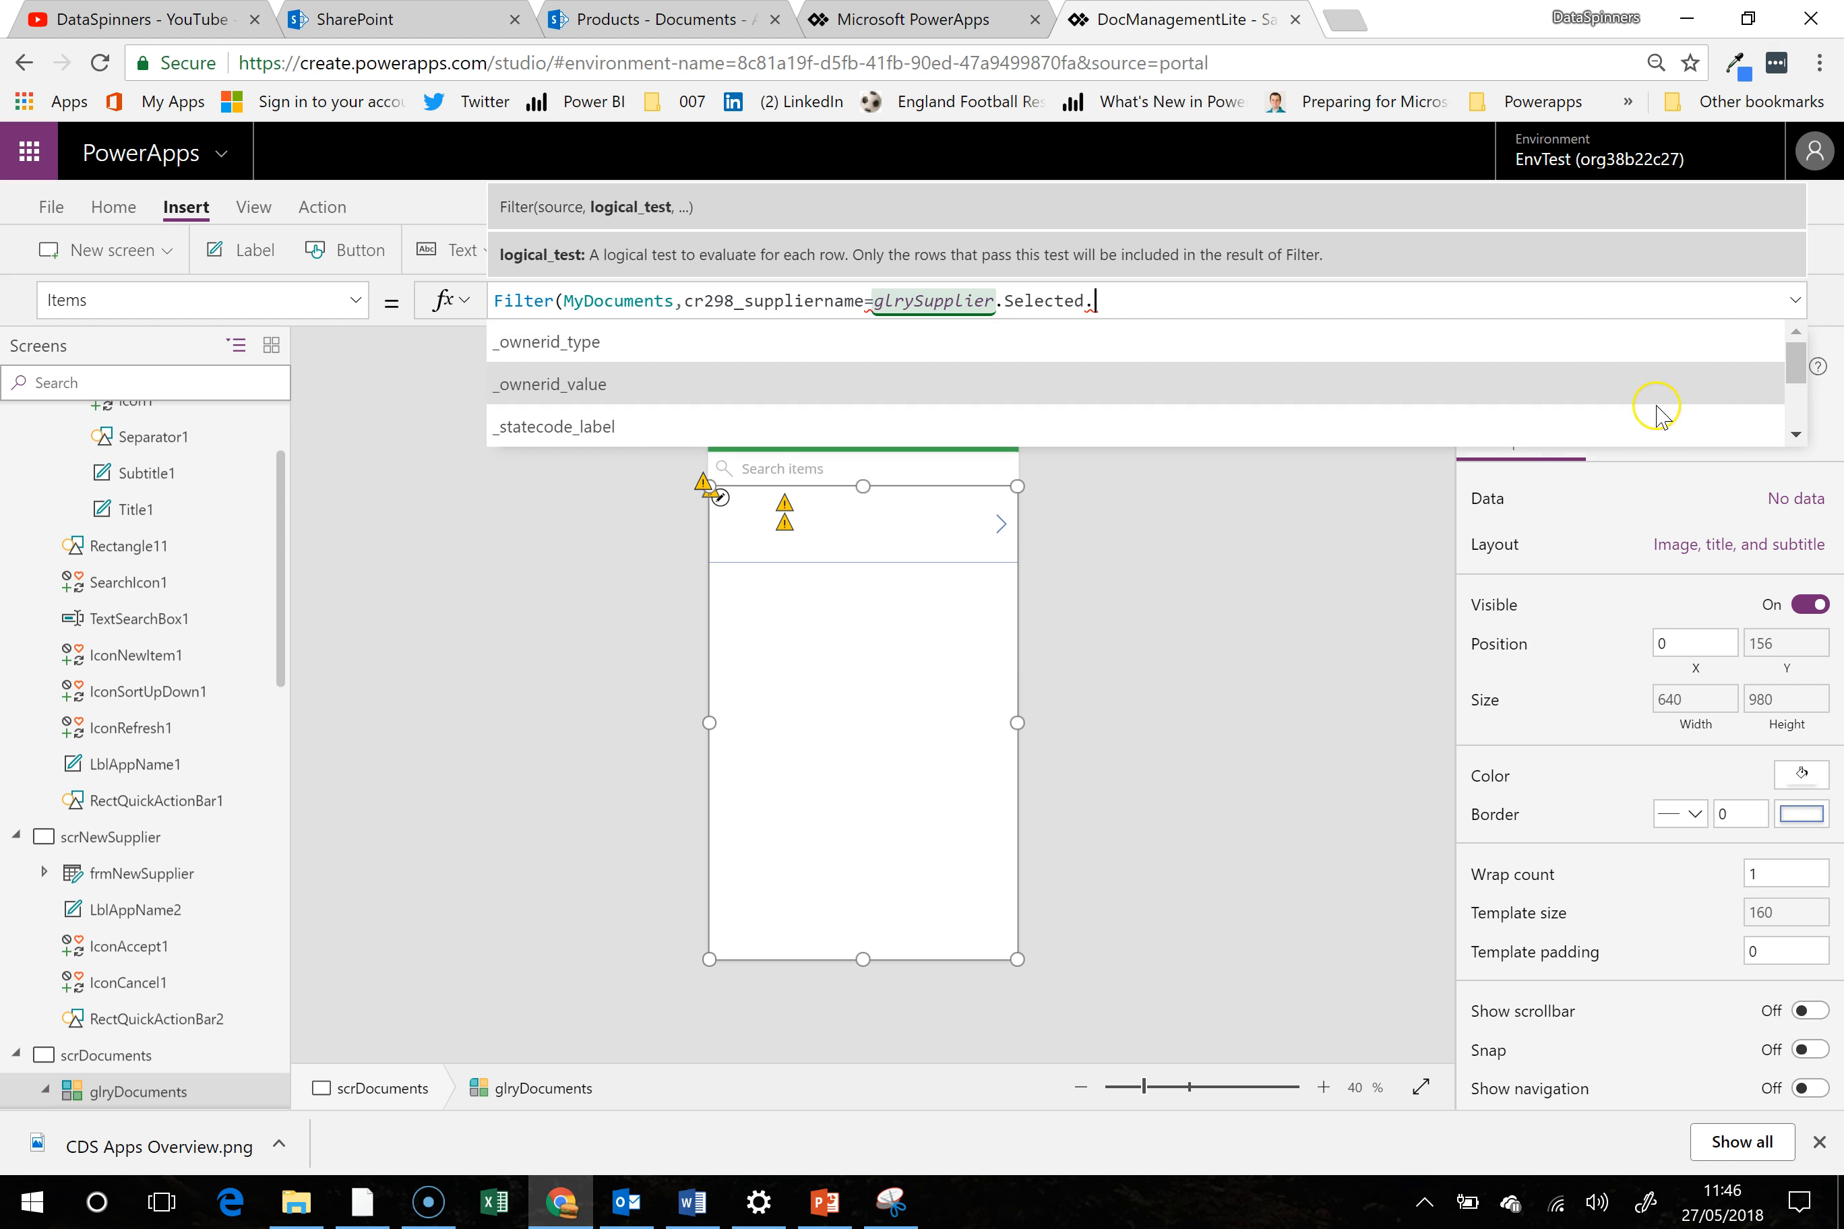
text(suppliername)
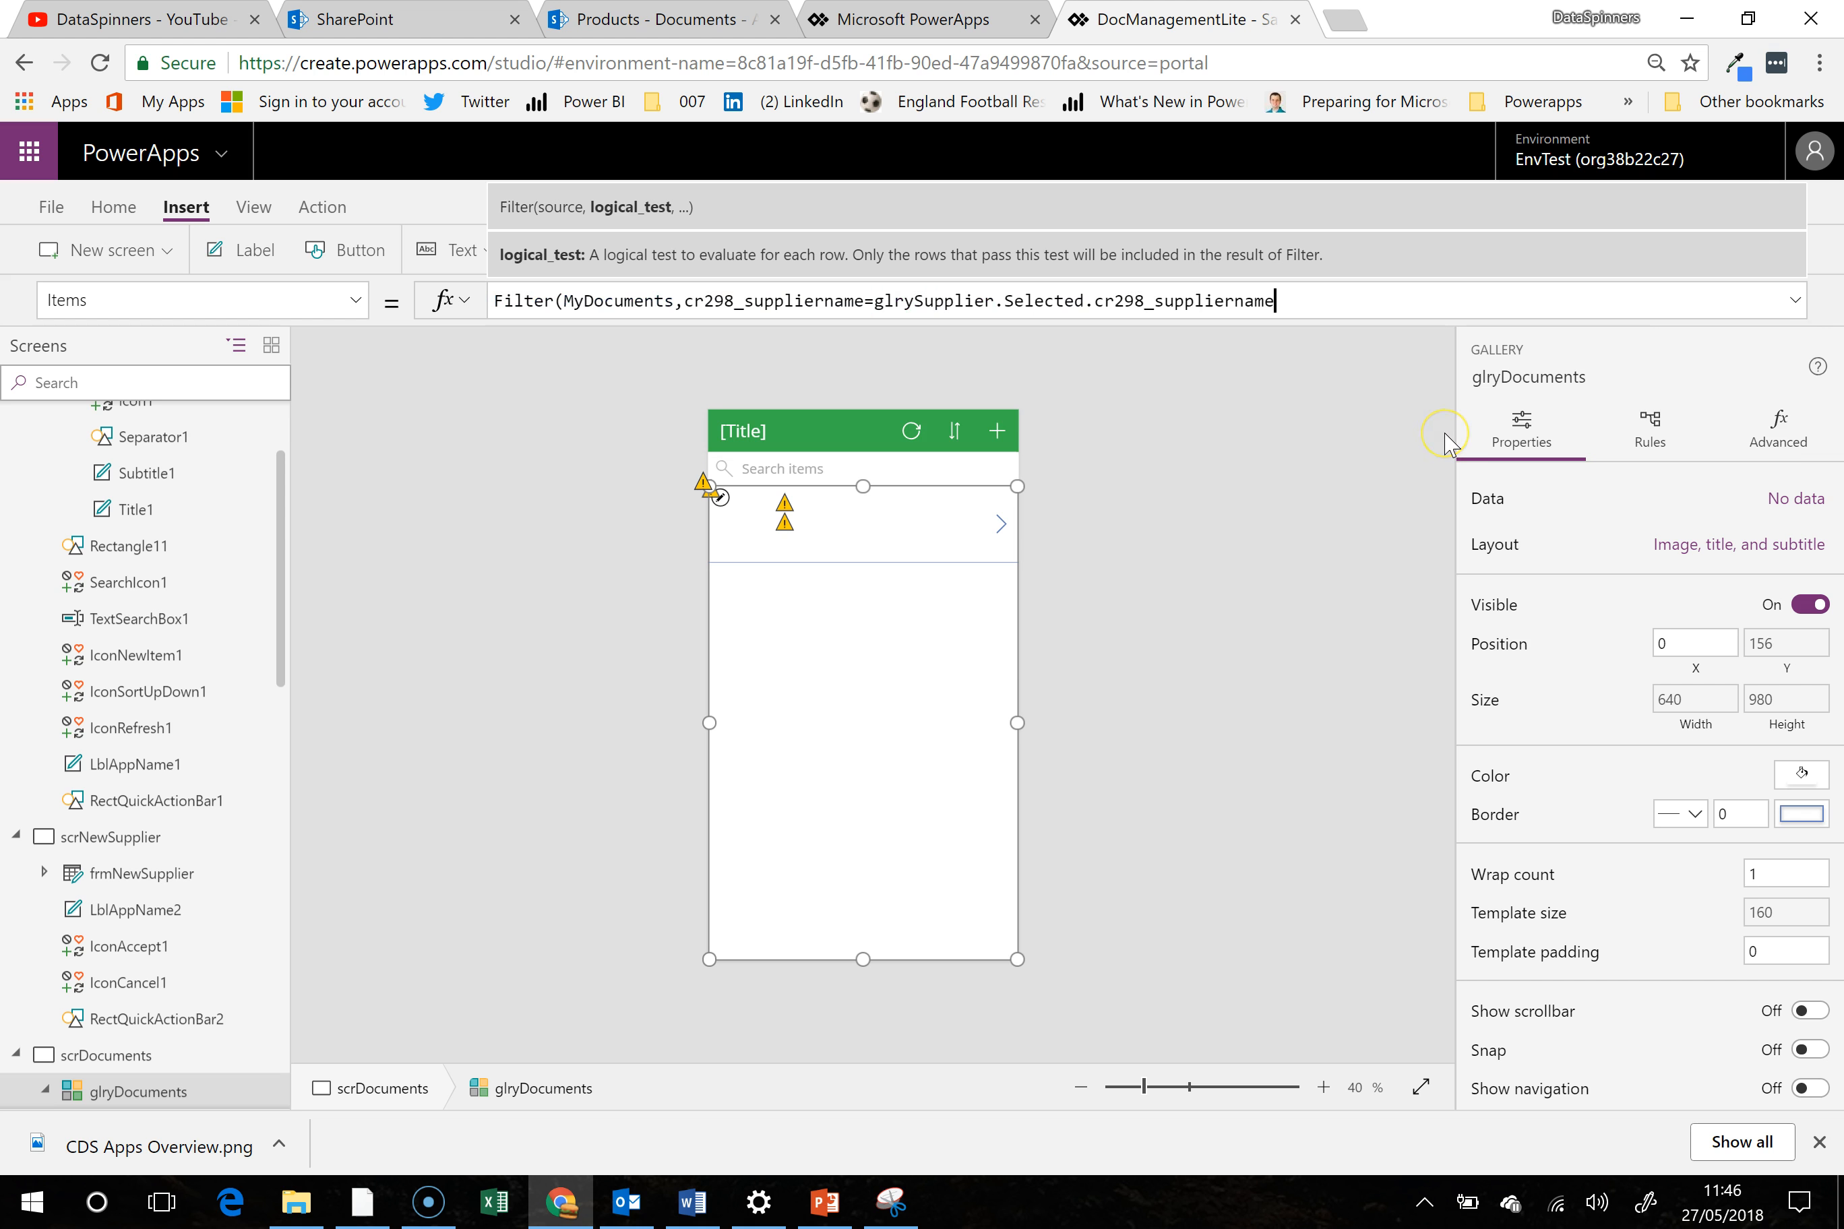
click(1448, 441)
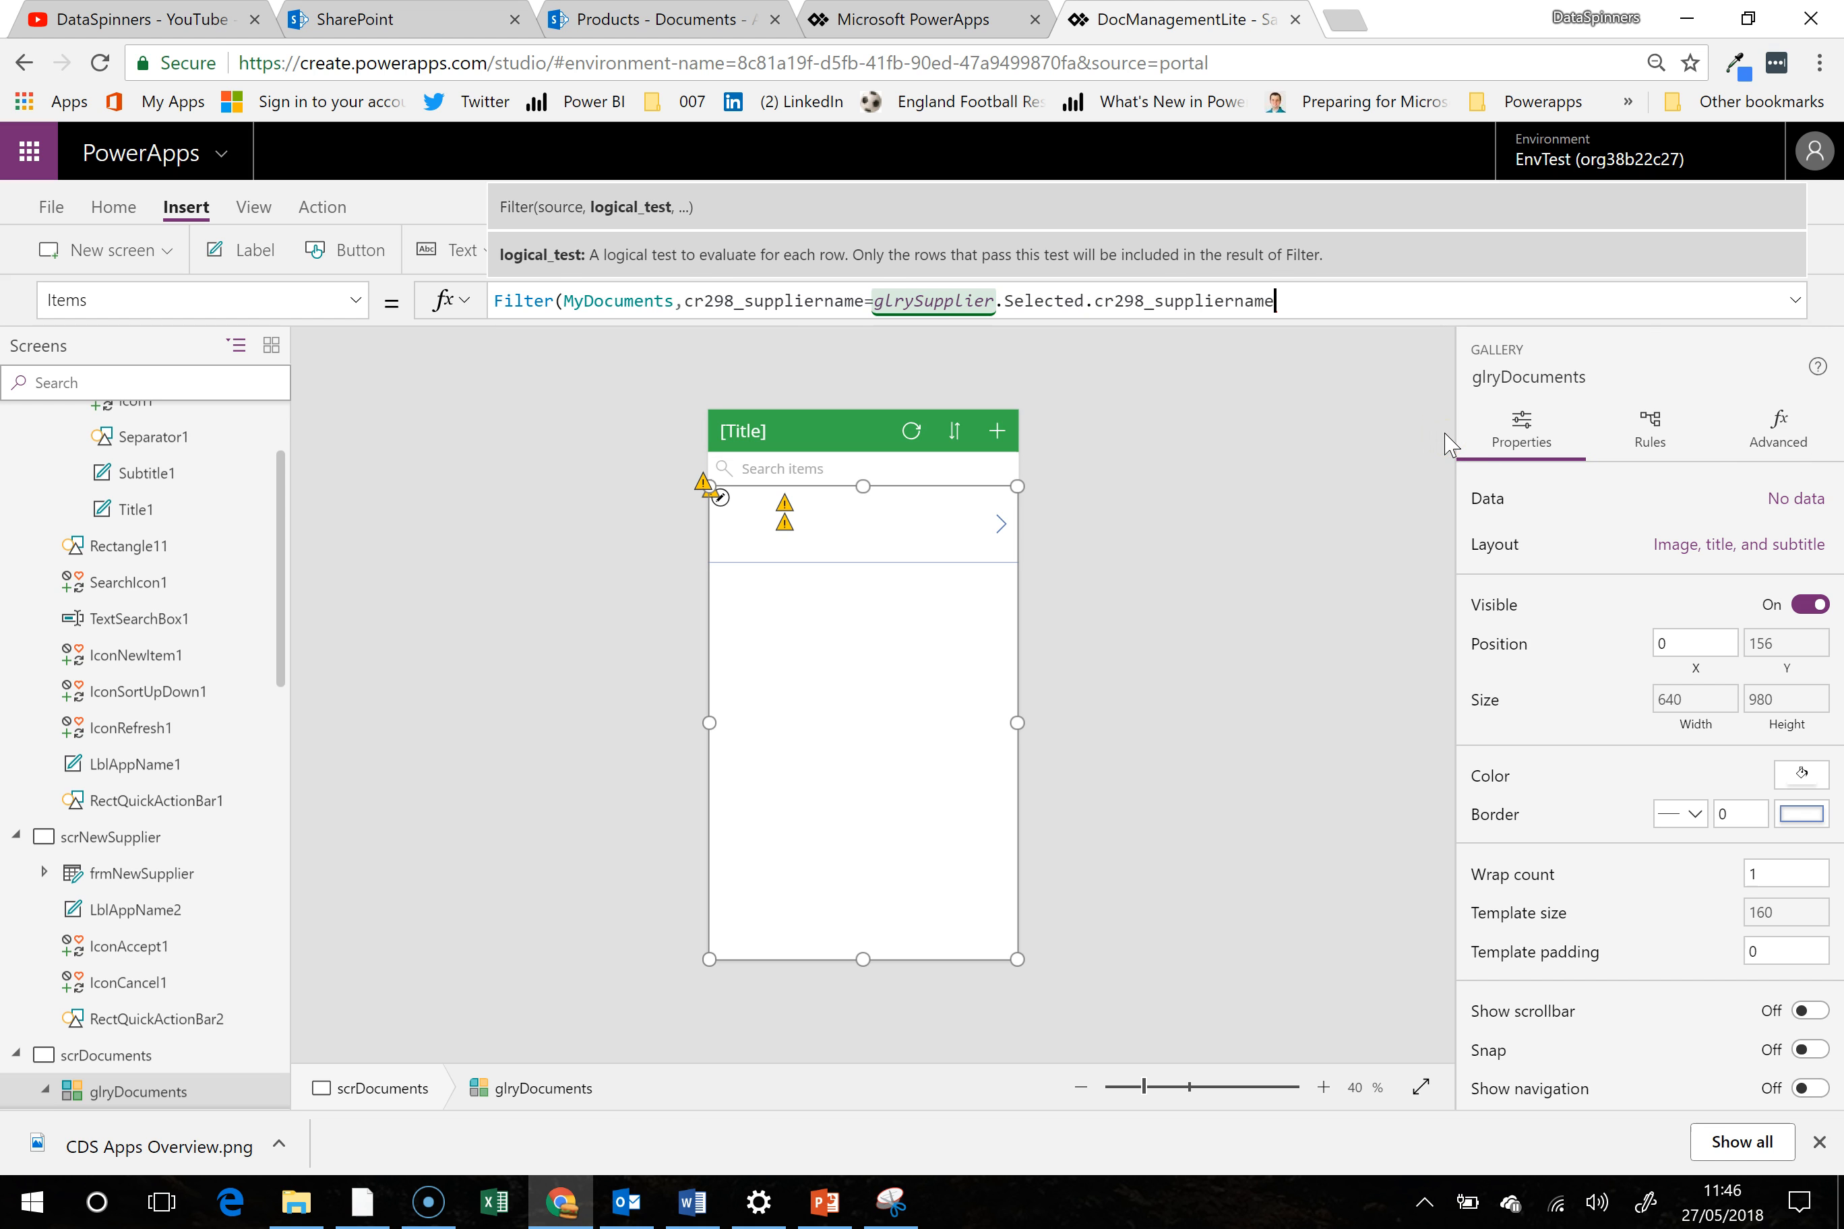
text())
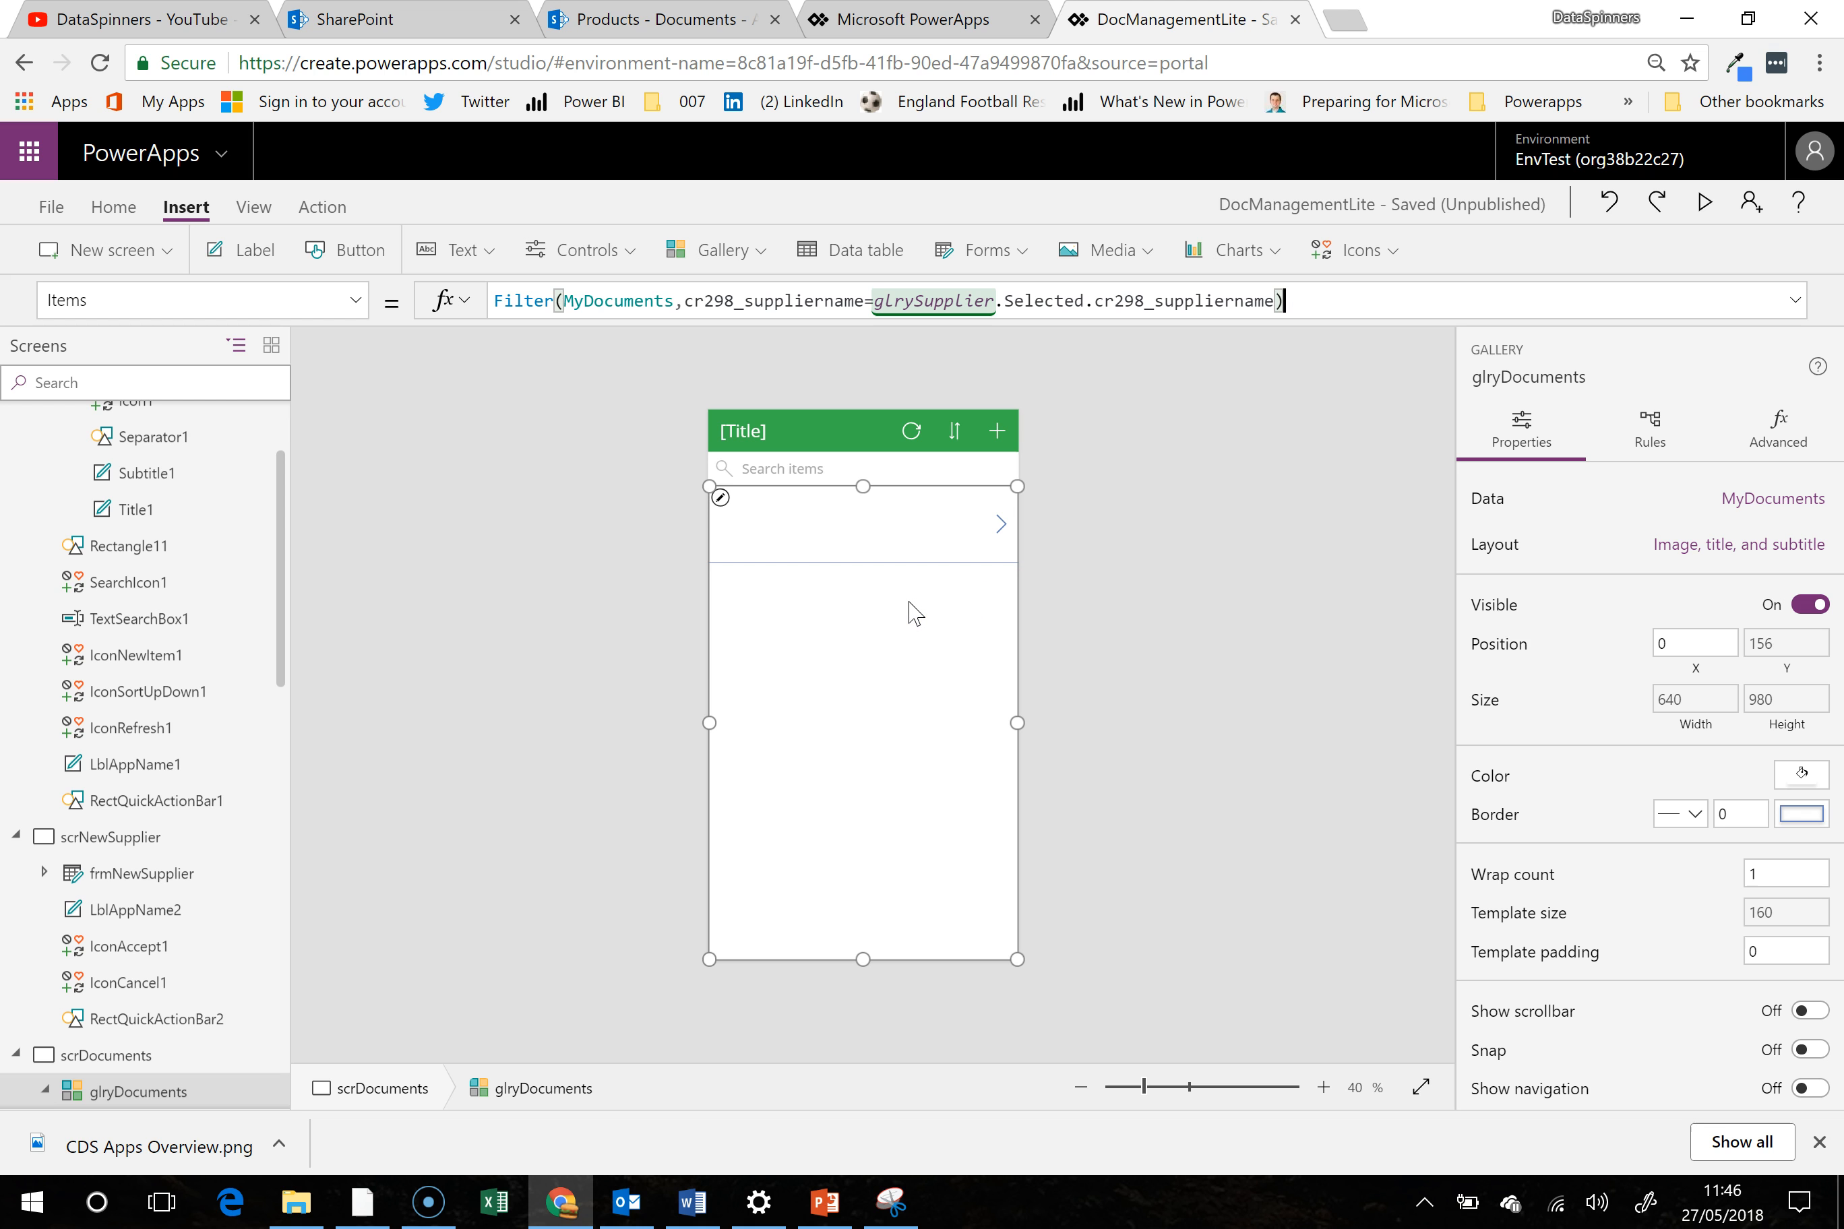
click(954, 548)
Delete the next-arrow icon from the glryDocuments gallery template
drag(280, 533, 286, 652)
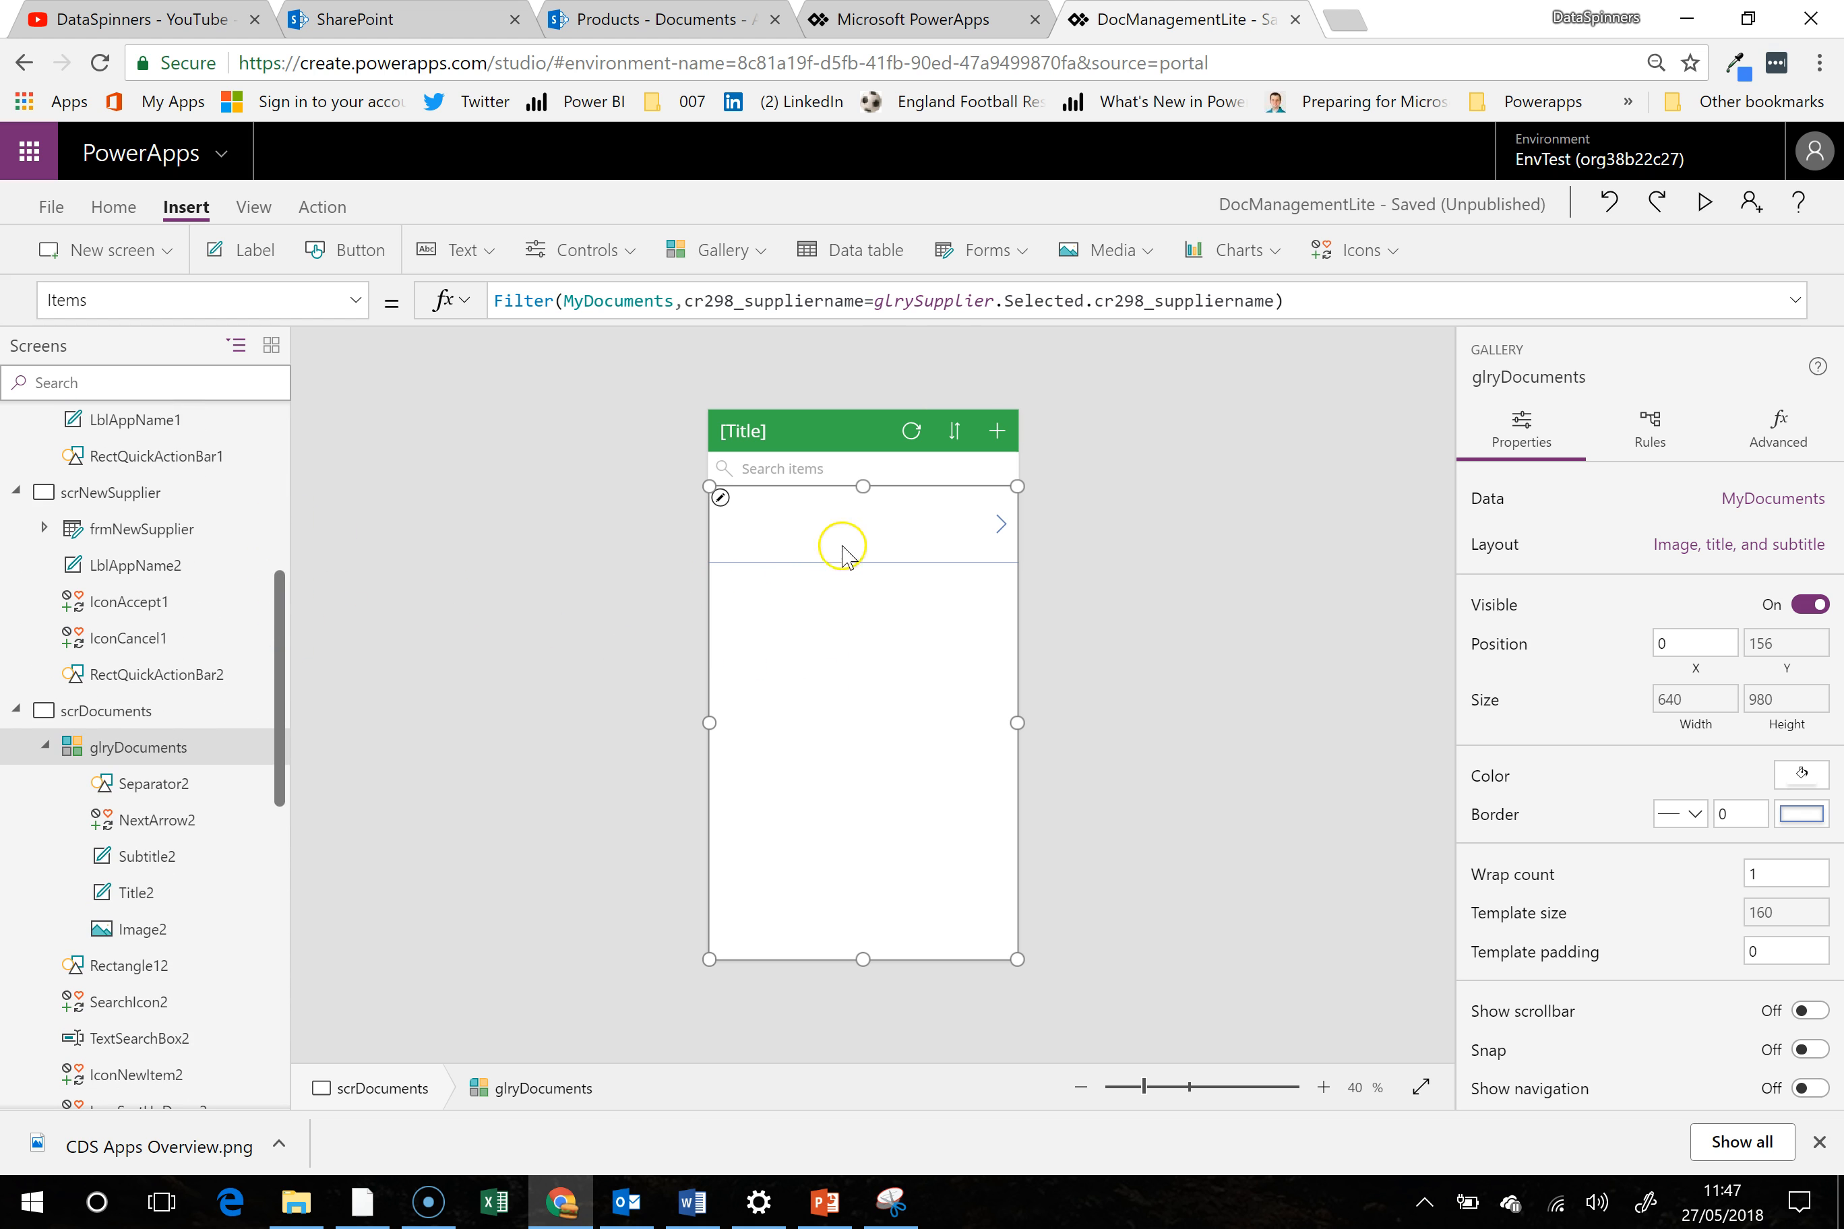
click(998, 534)
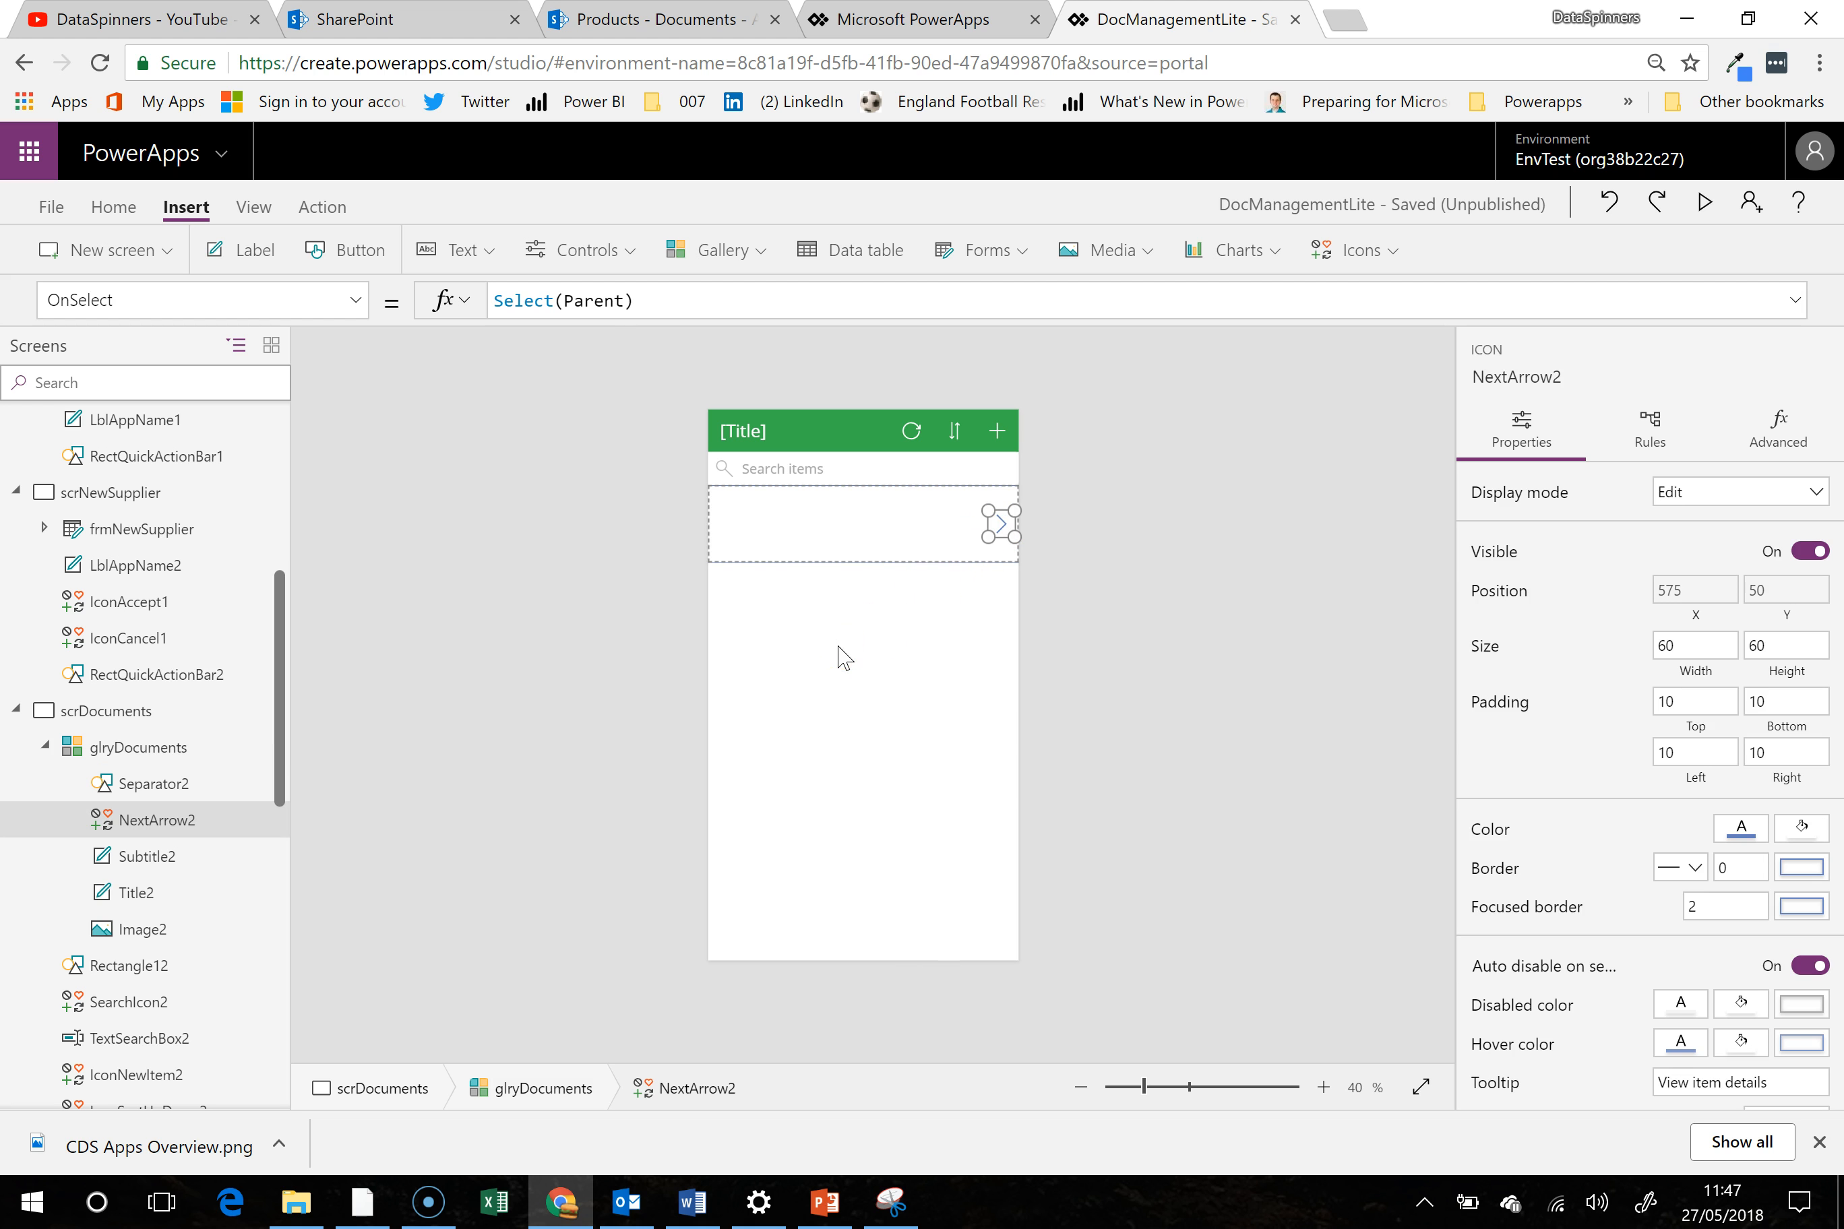
key(Delete)
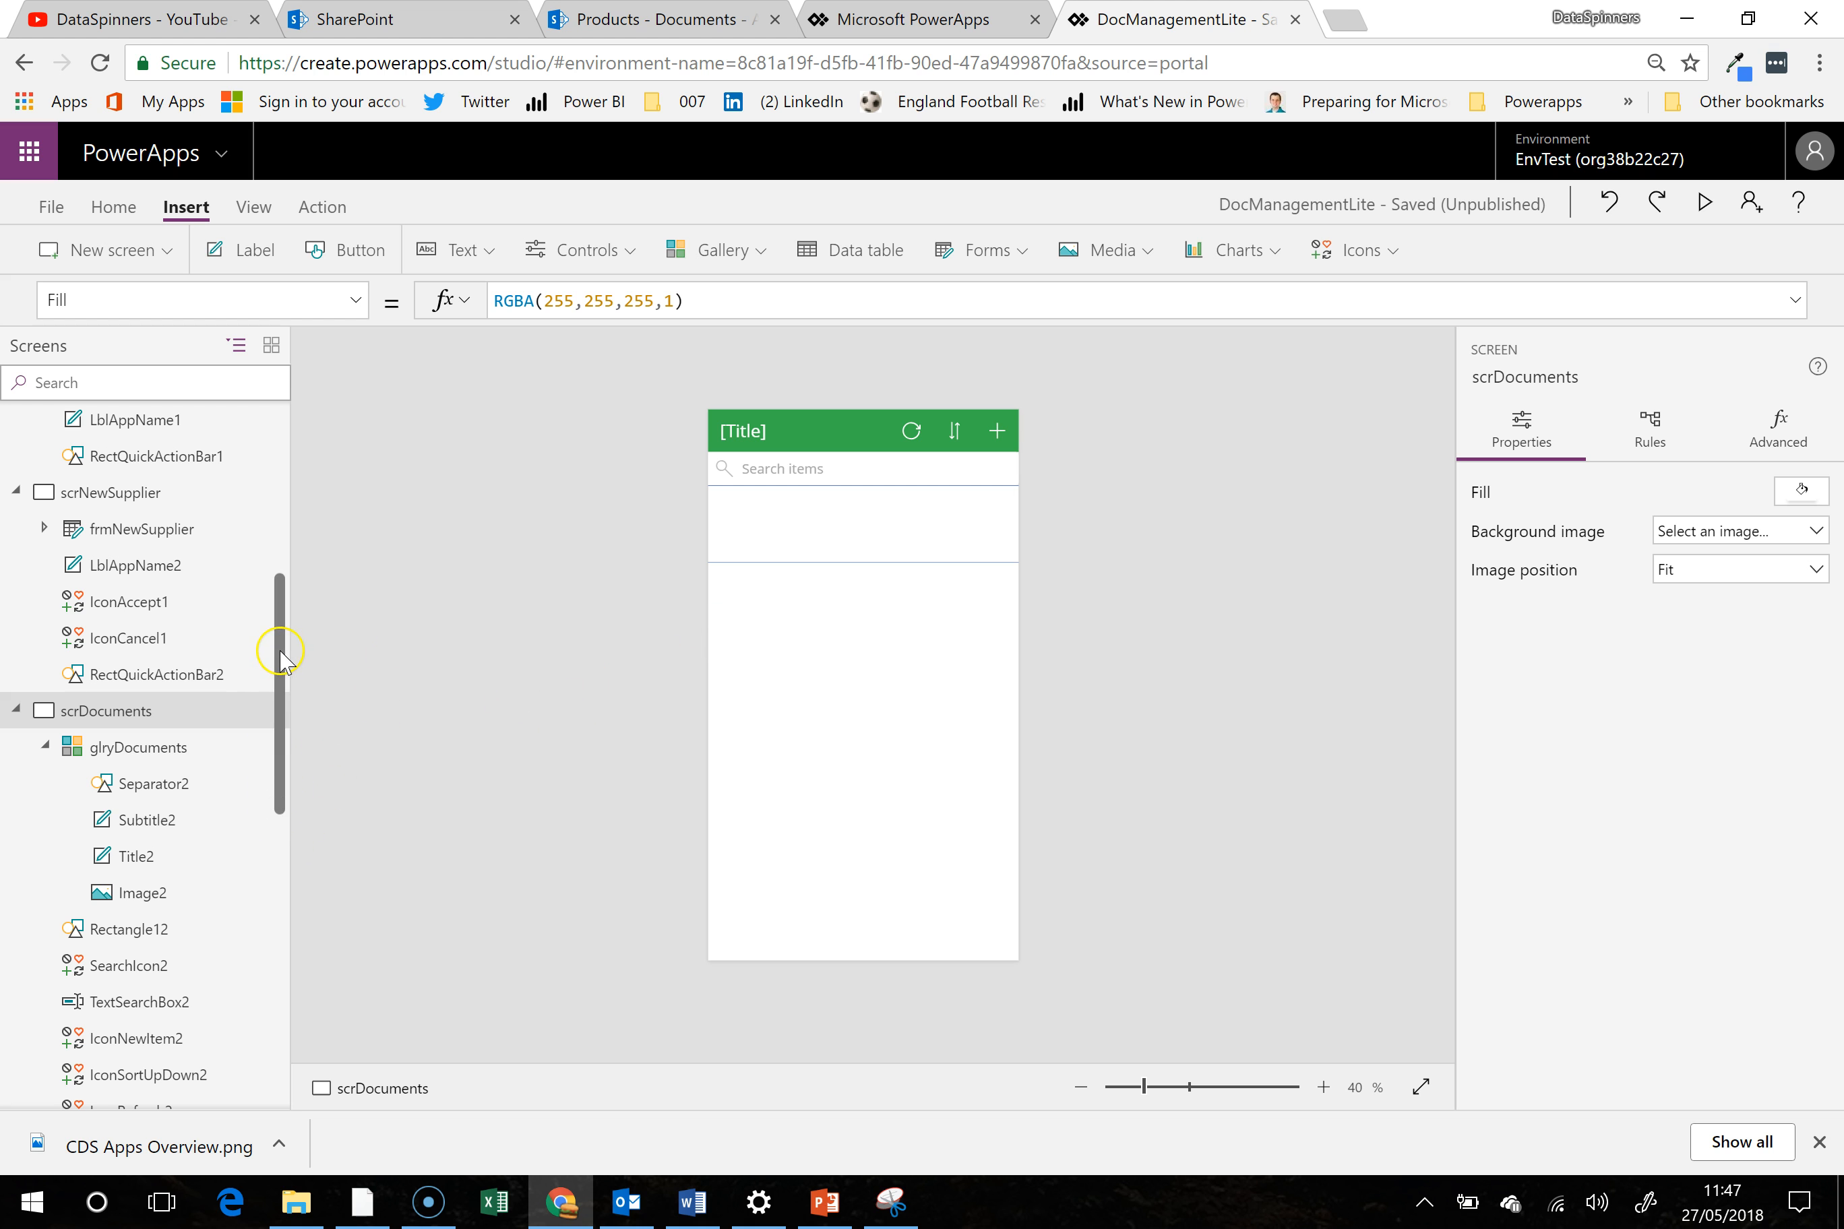
mouse_move(279, 659)
mouse_down()
mouse_move(282, 765)
mouse_move(286, 642)
mouse_up()
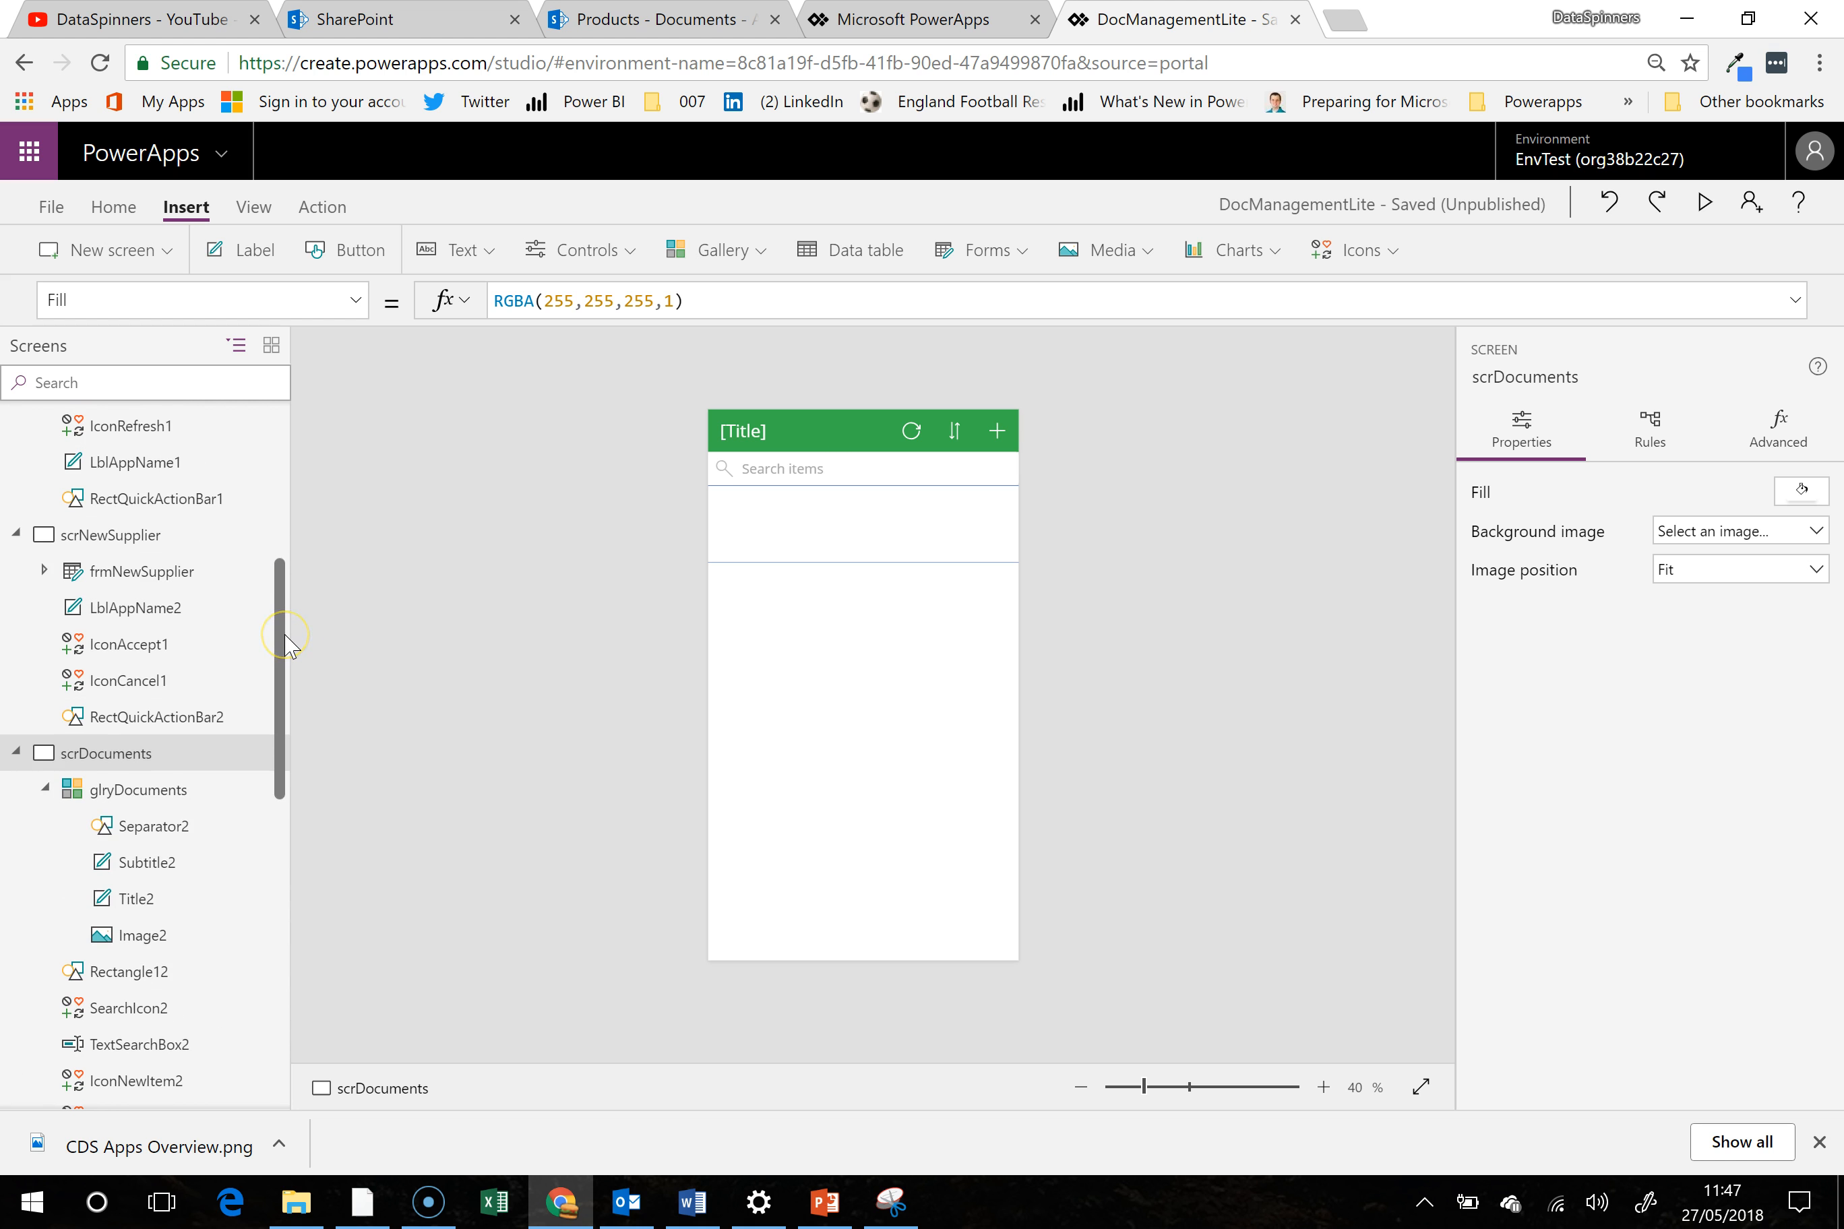
Replace the Text formula of the header label on scrDocuments with "Documents"
click(780, 430)
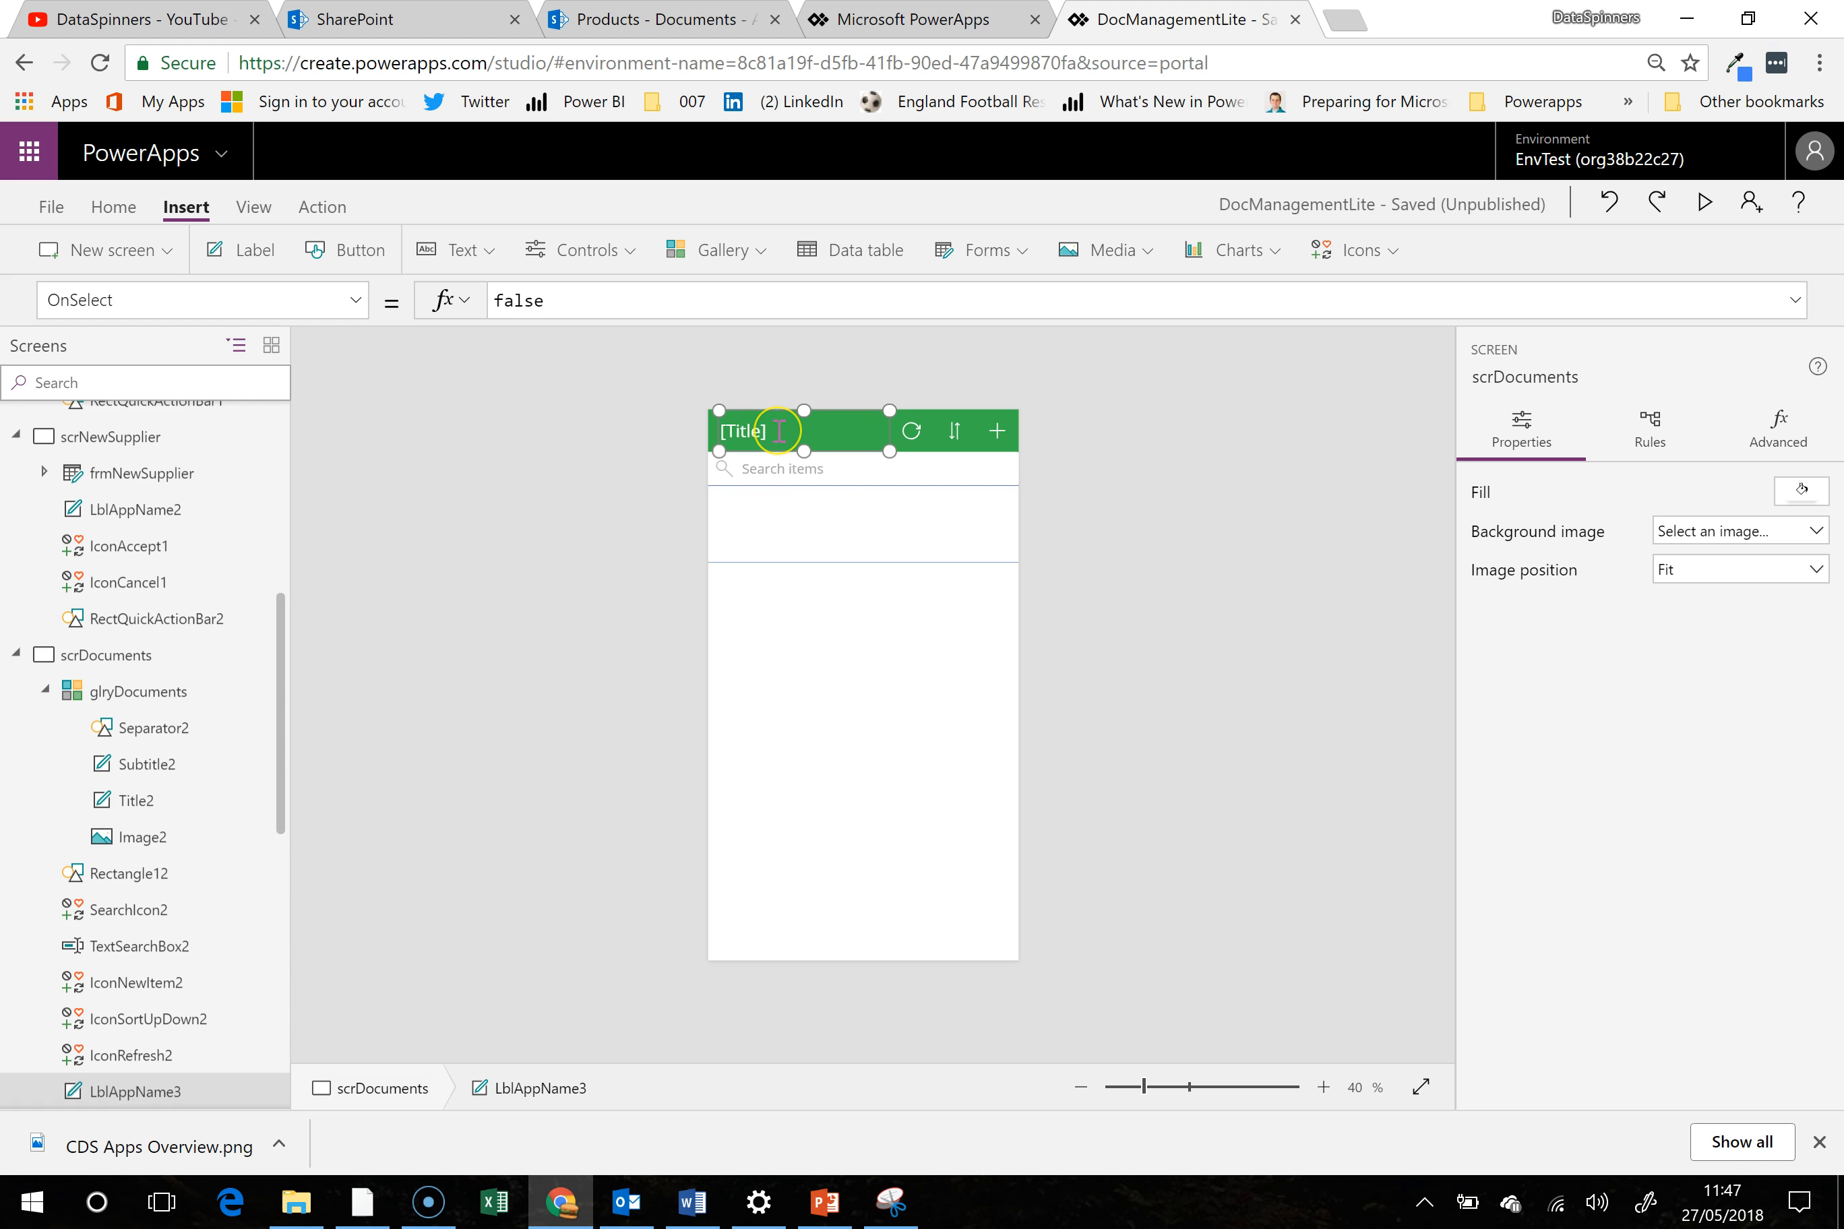
click(80, 300)
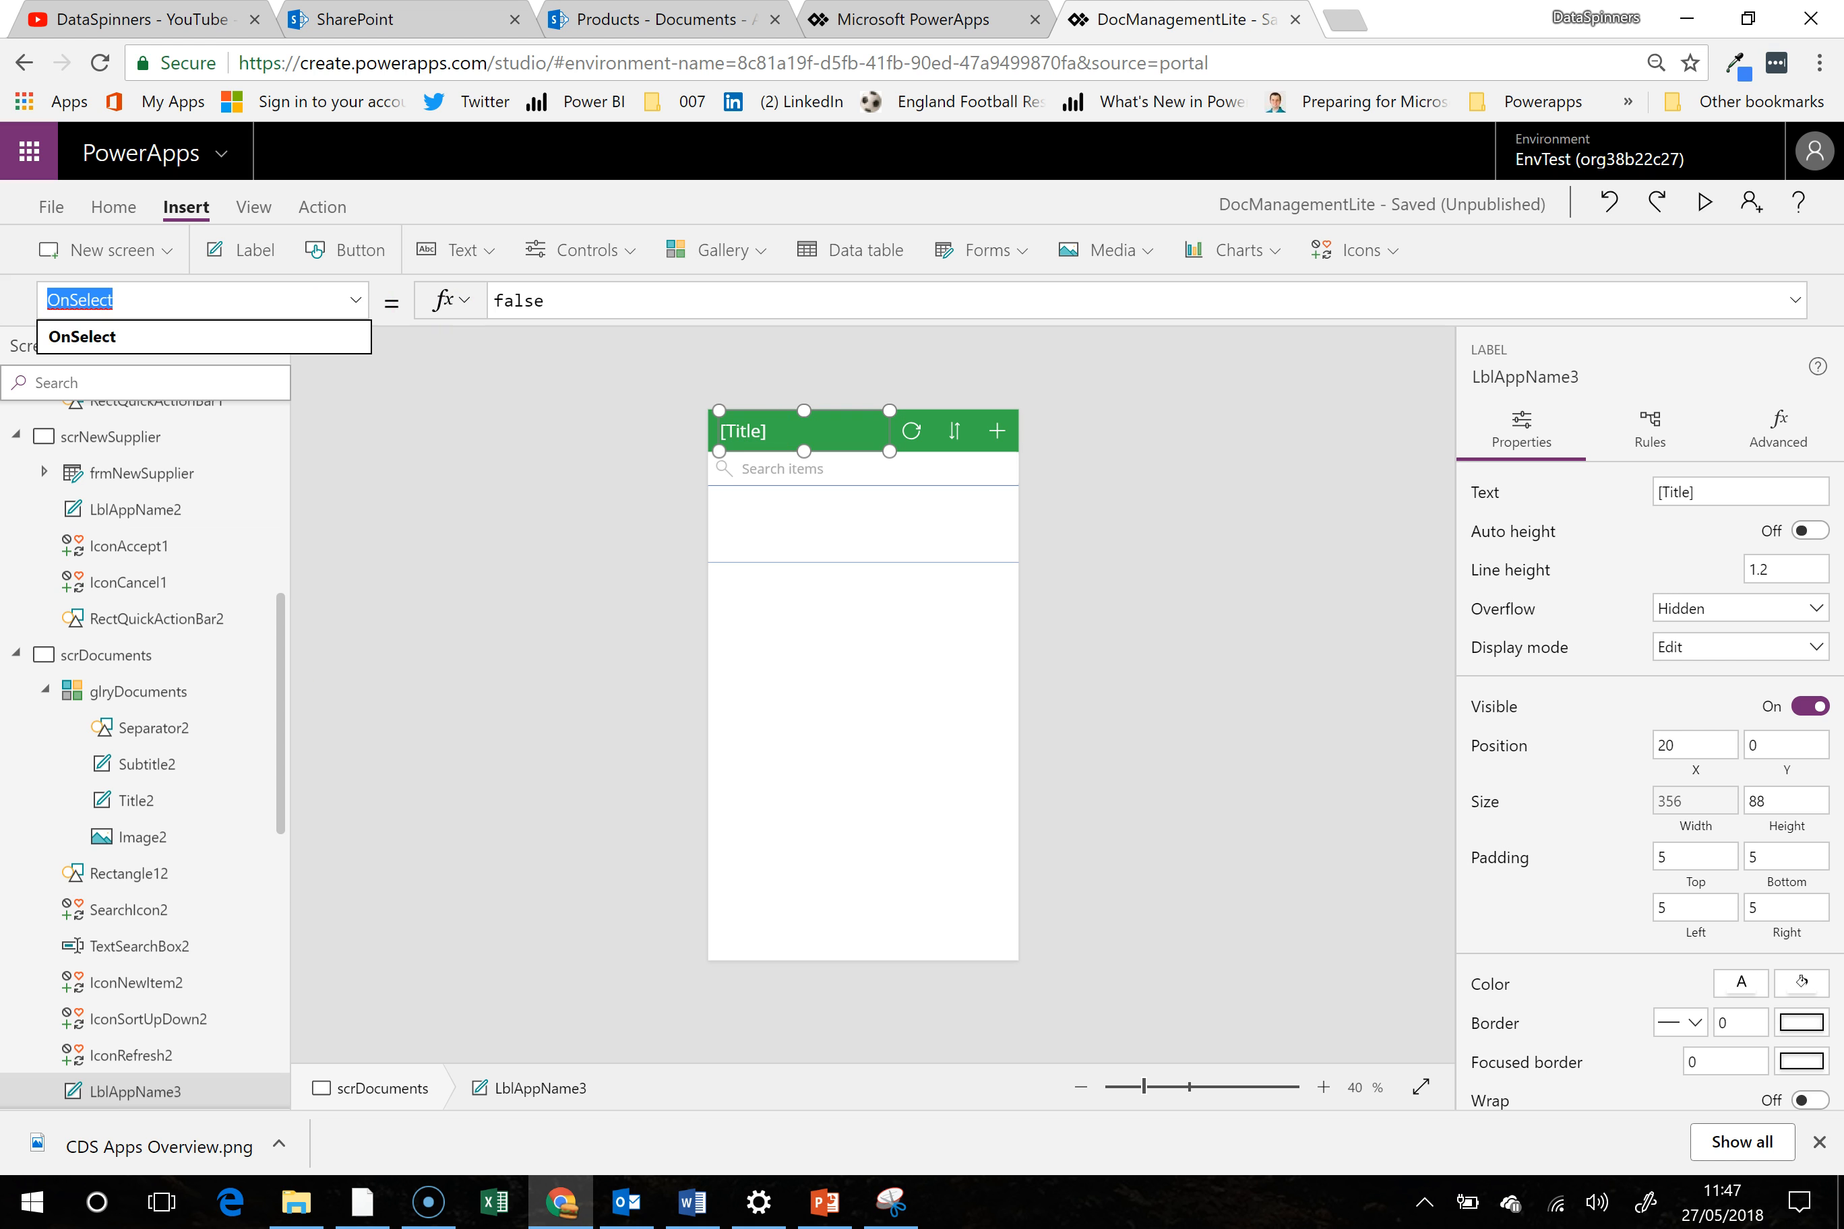
text(Text)
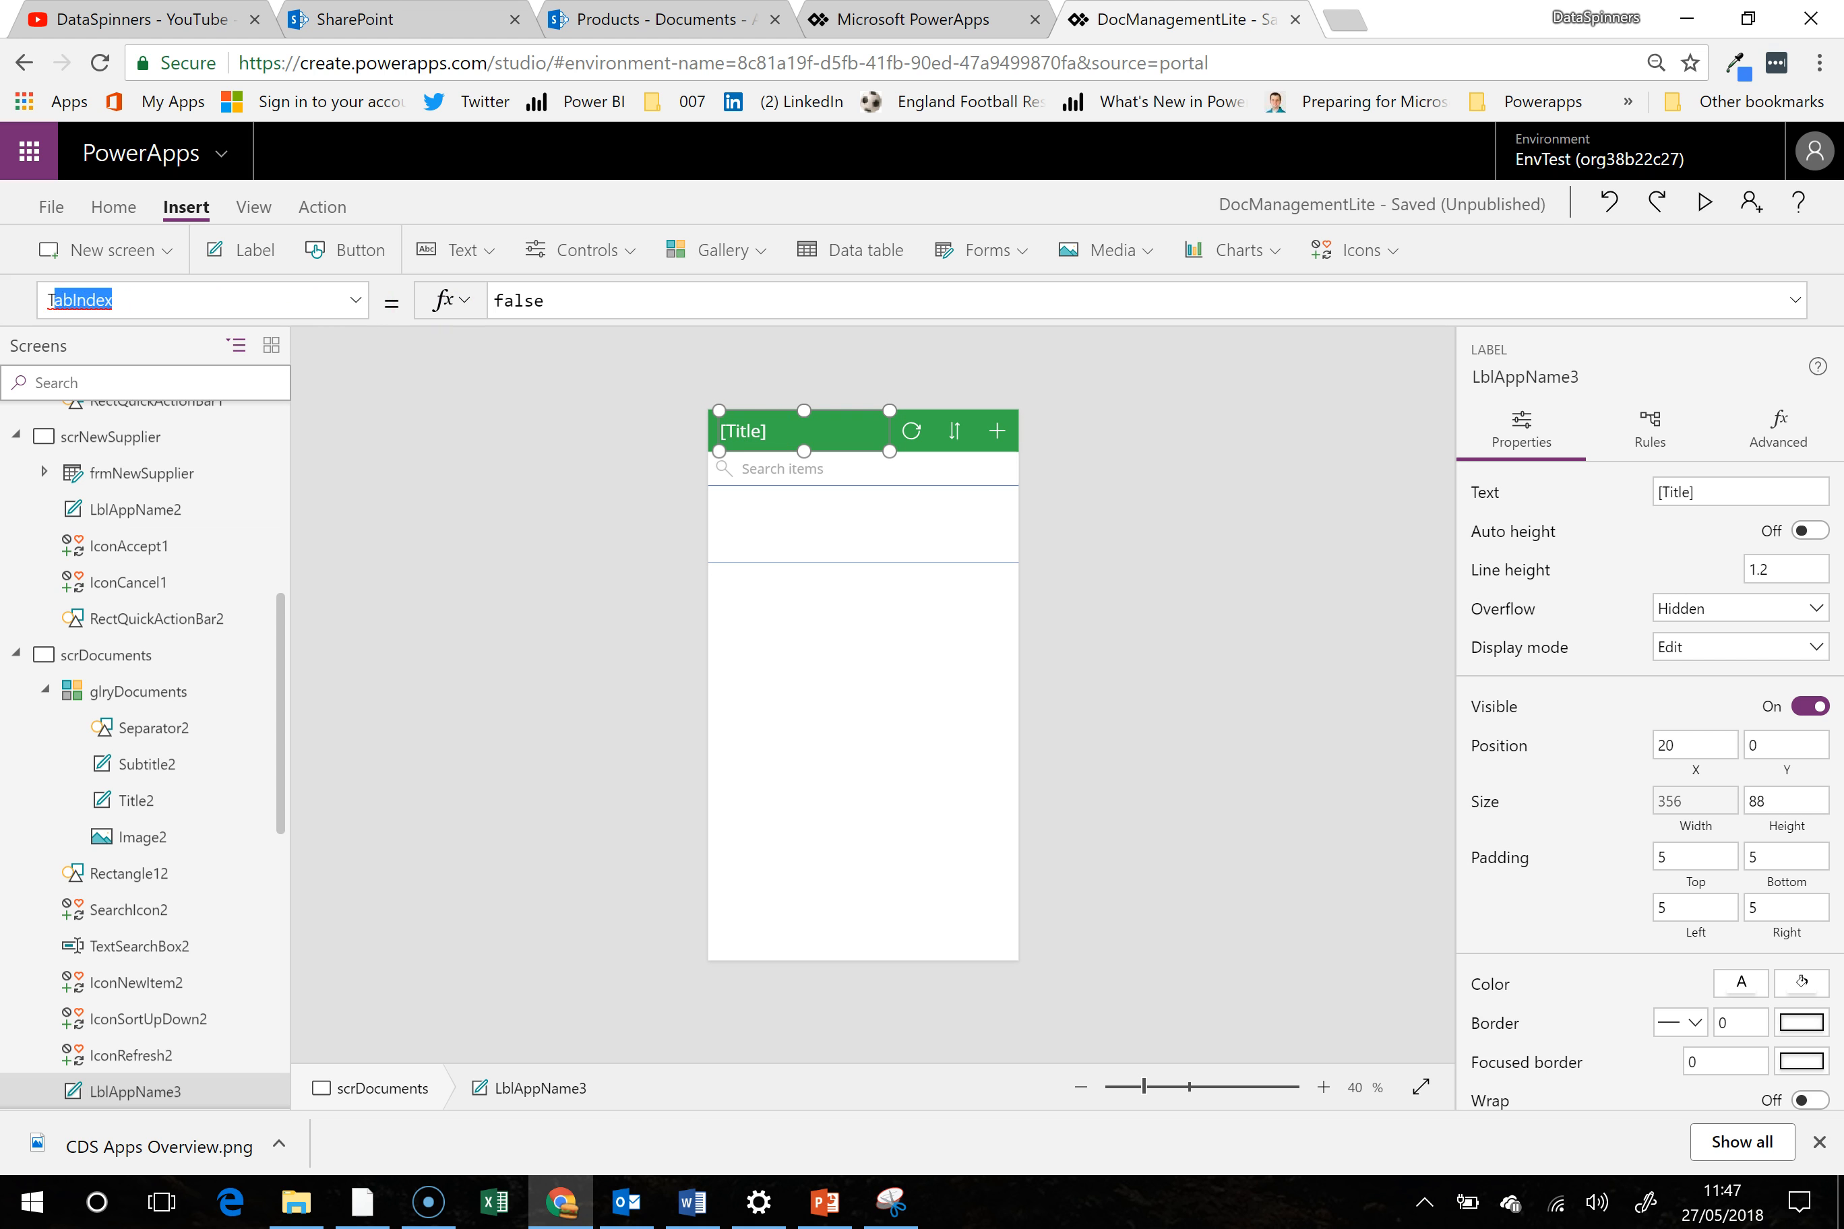
key(Return)
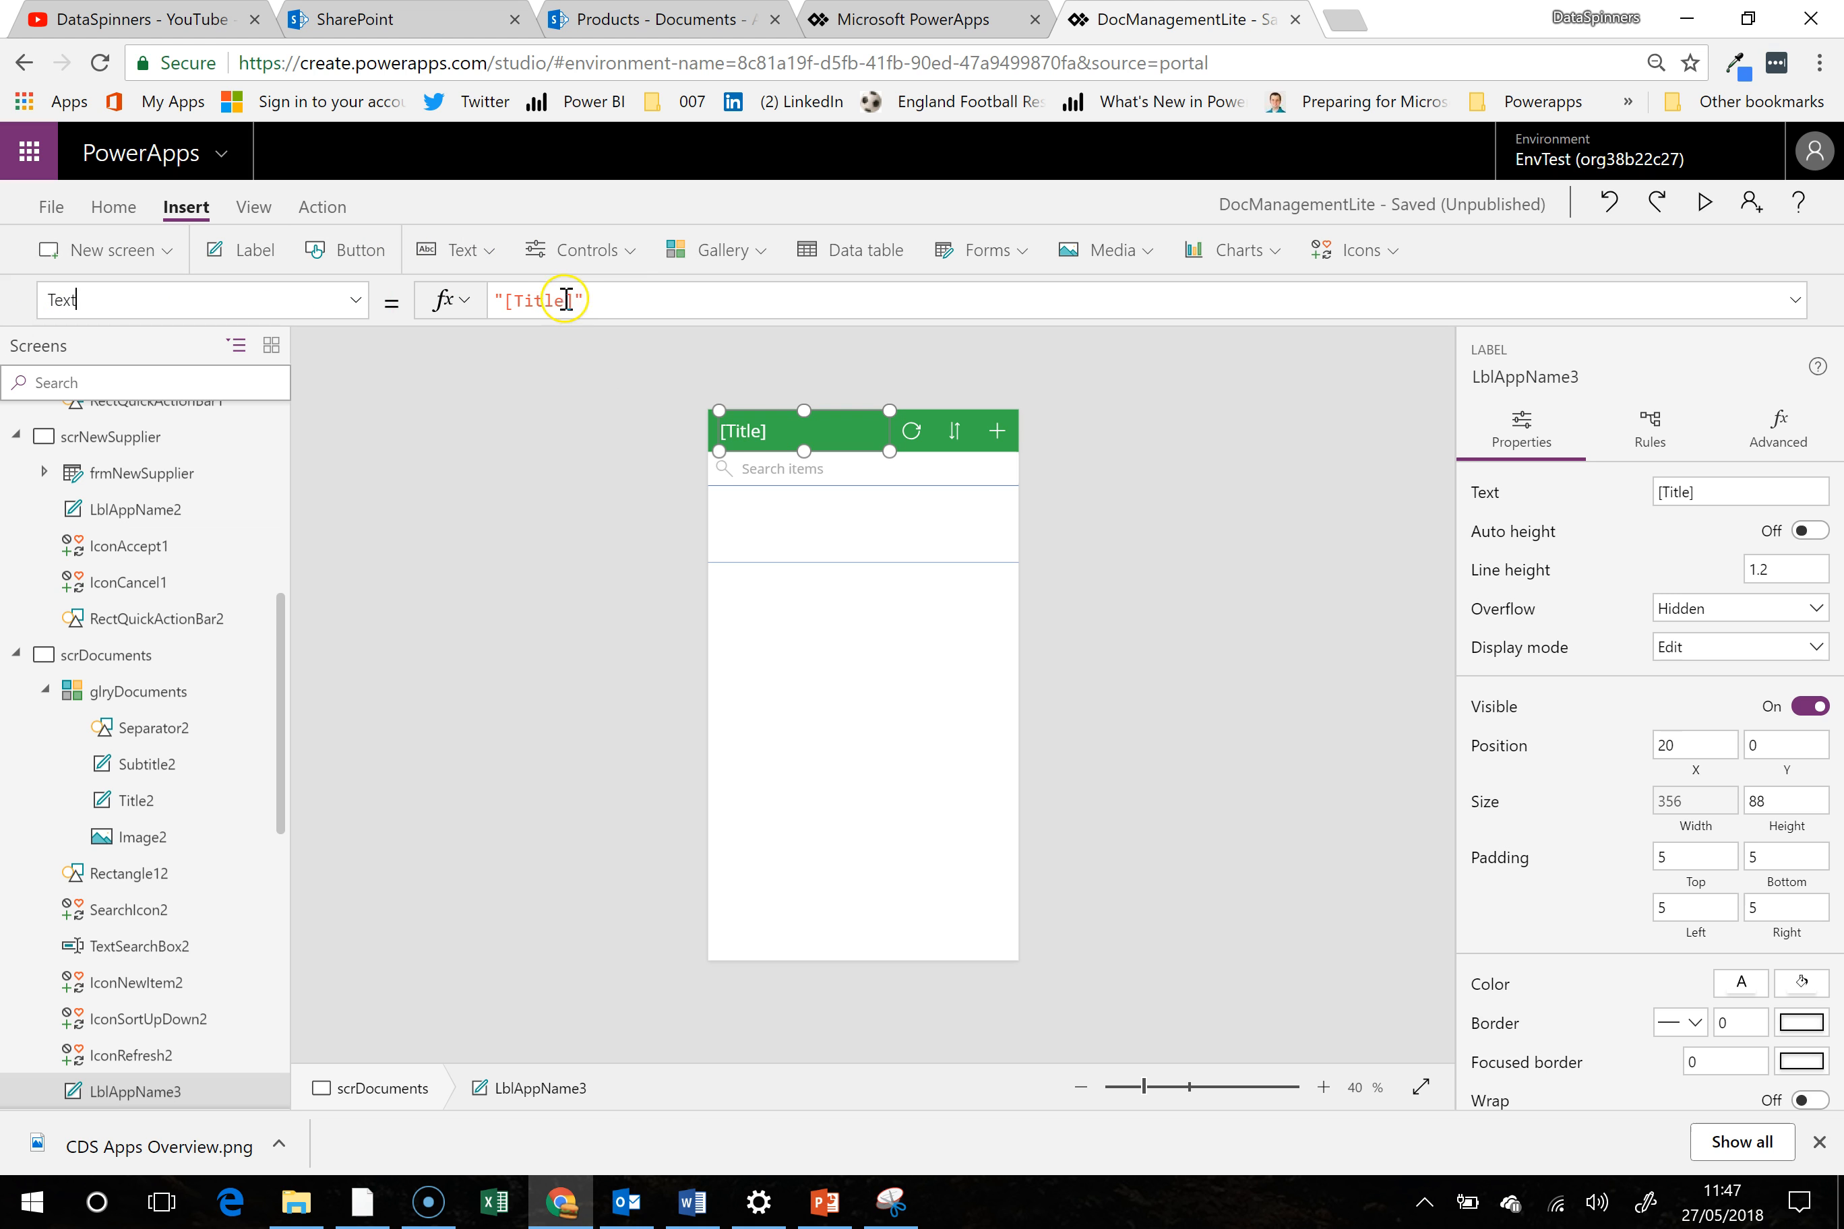
drag(572, 300, 506, 301)
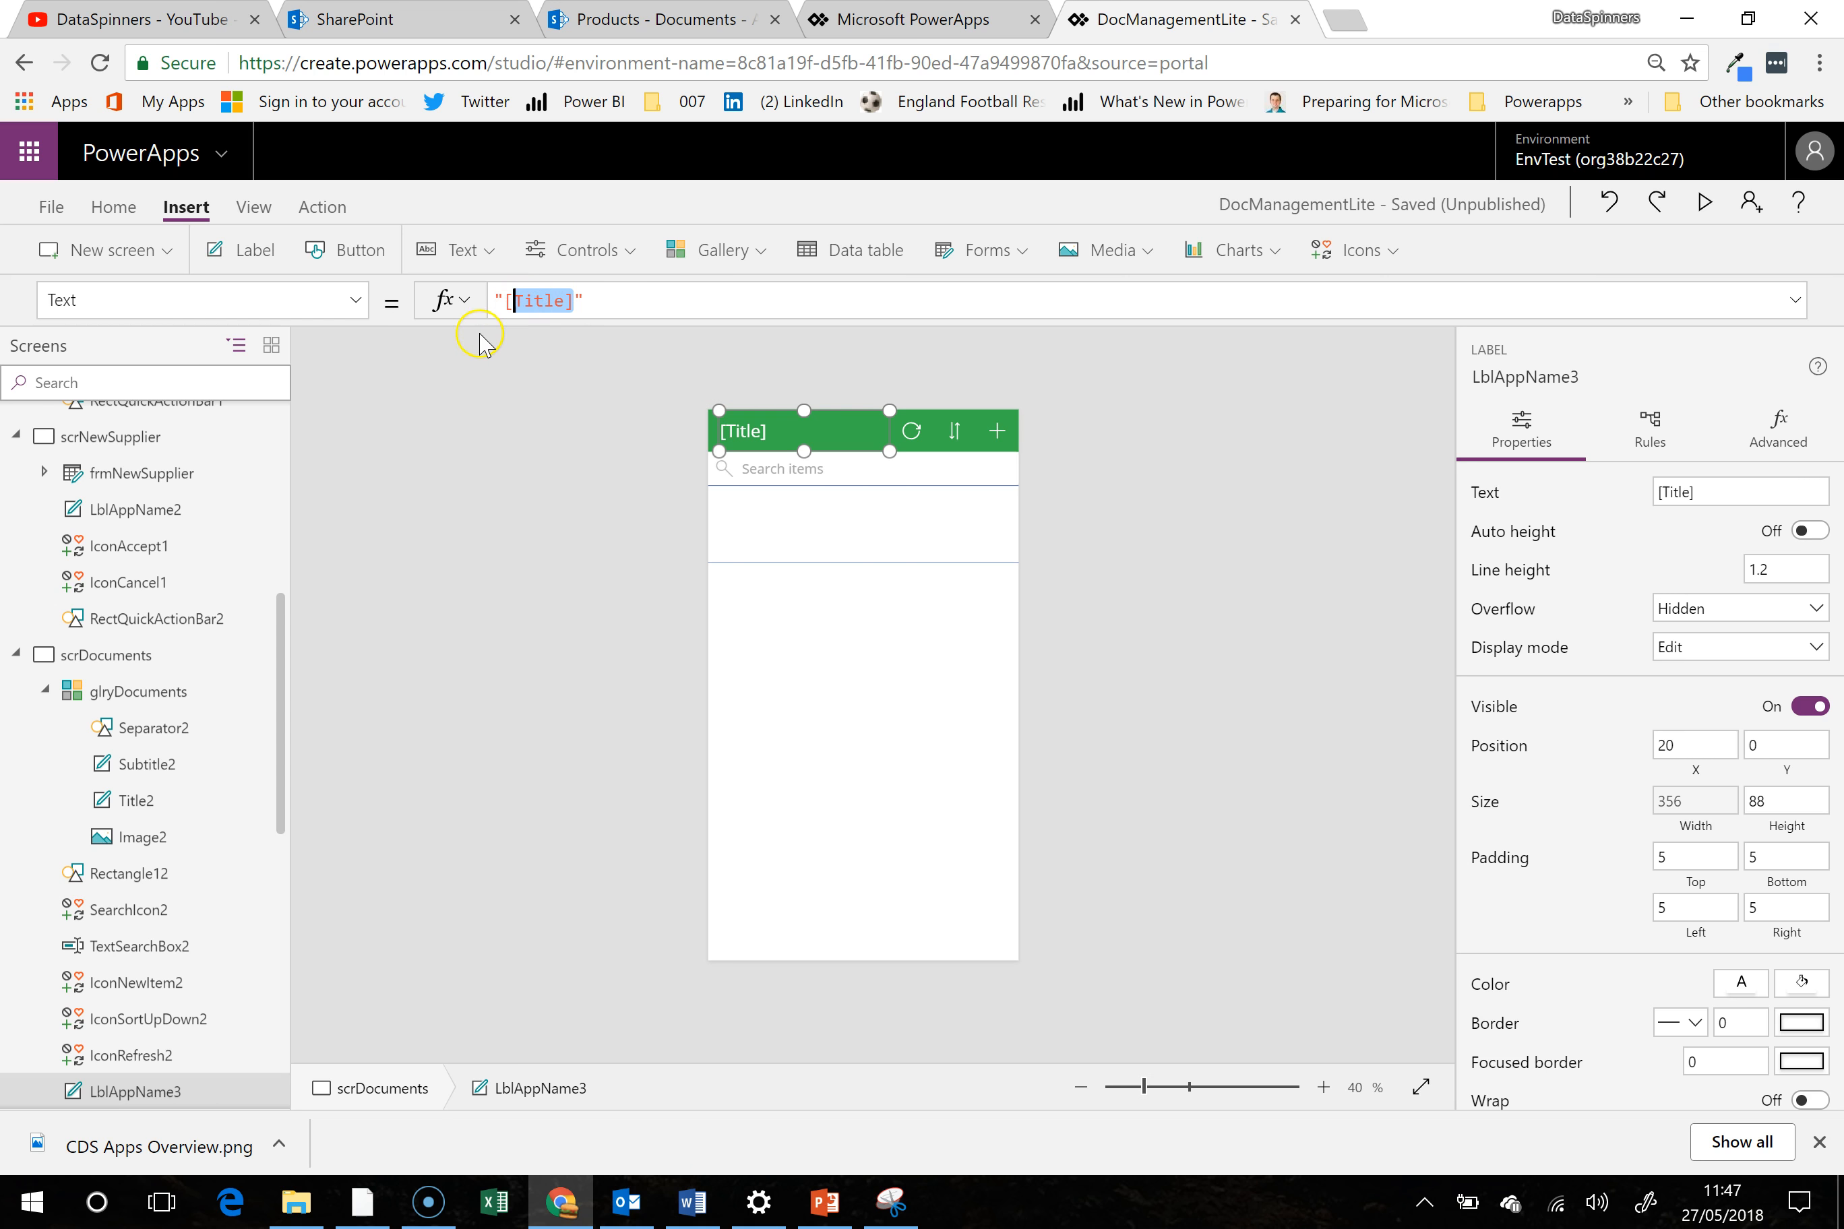
key(BackSpace)
key(BackSpace)
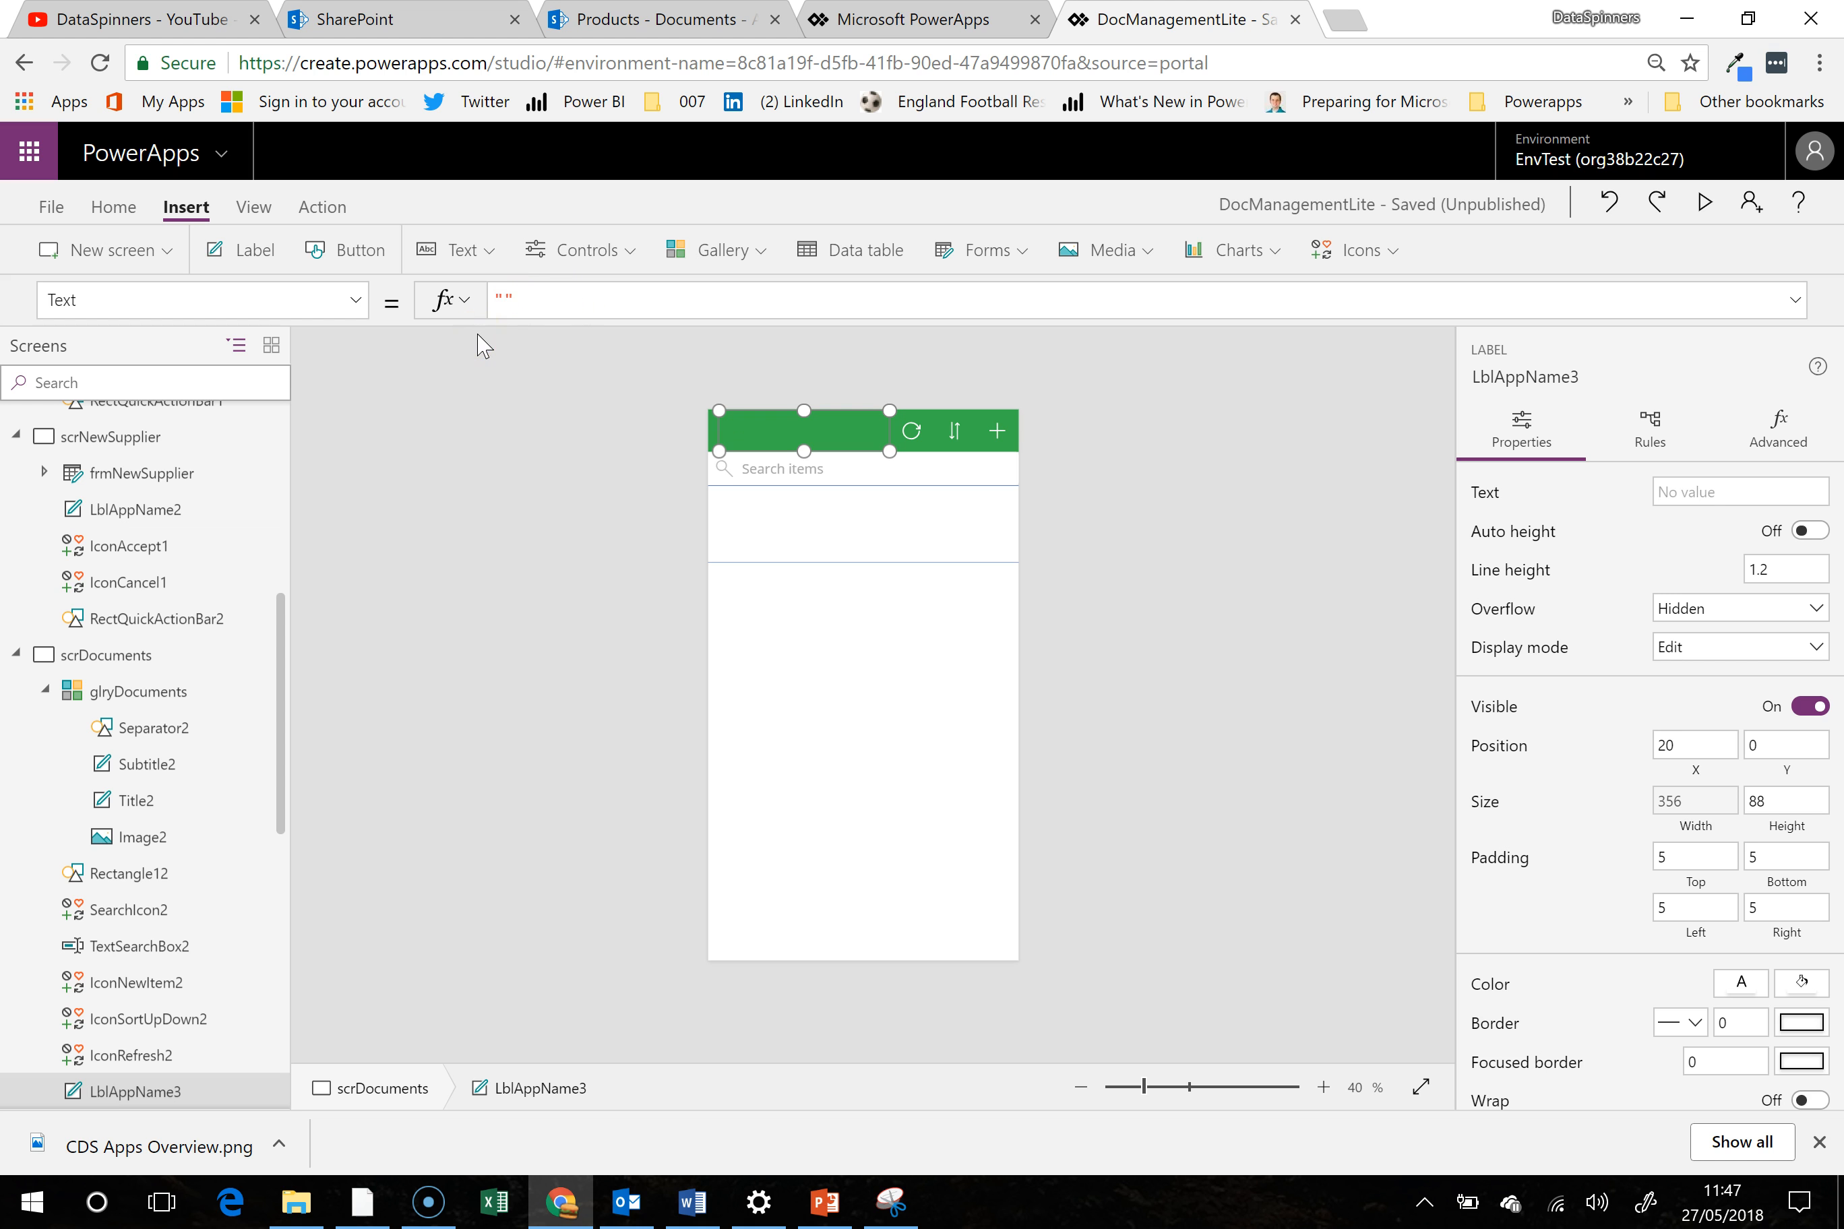
text(Dcoum)
click(901, 623)
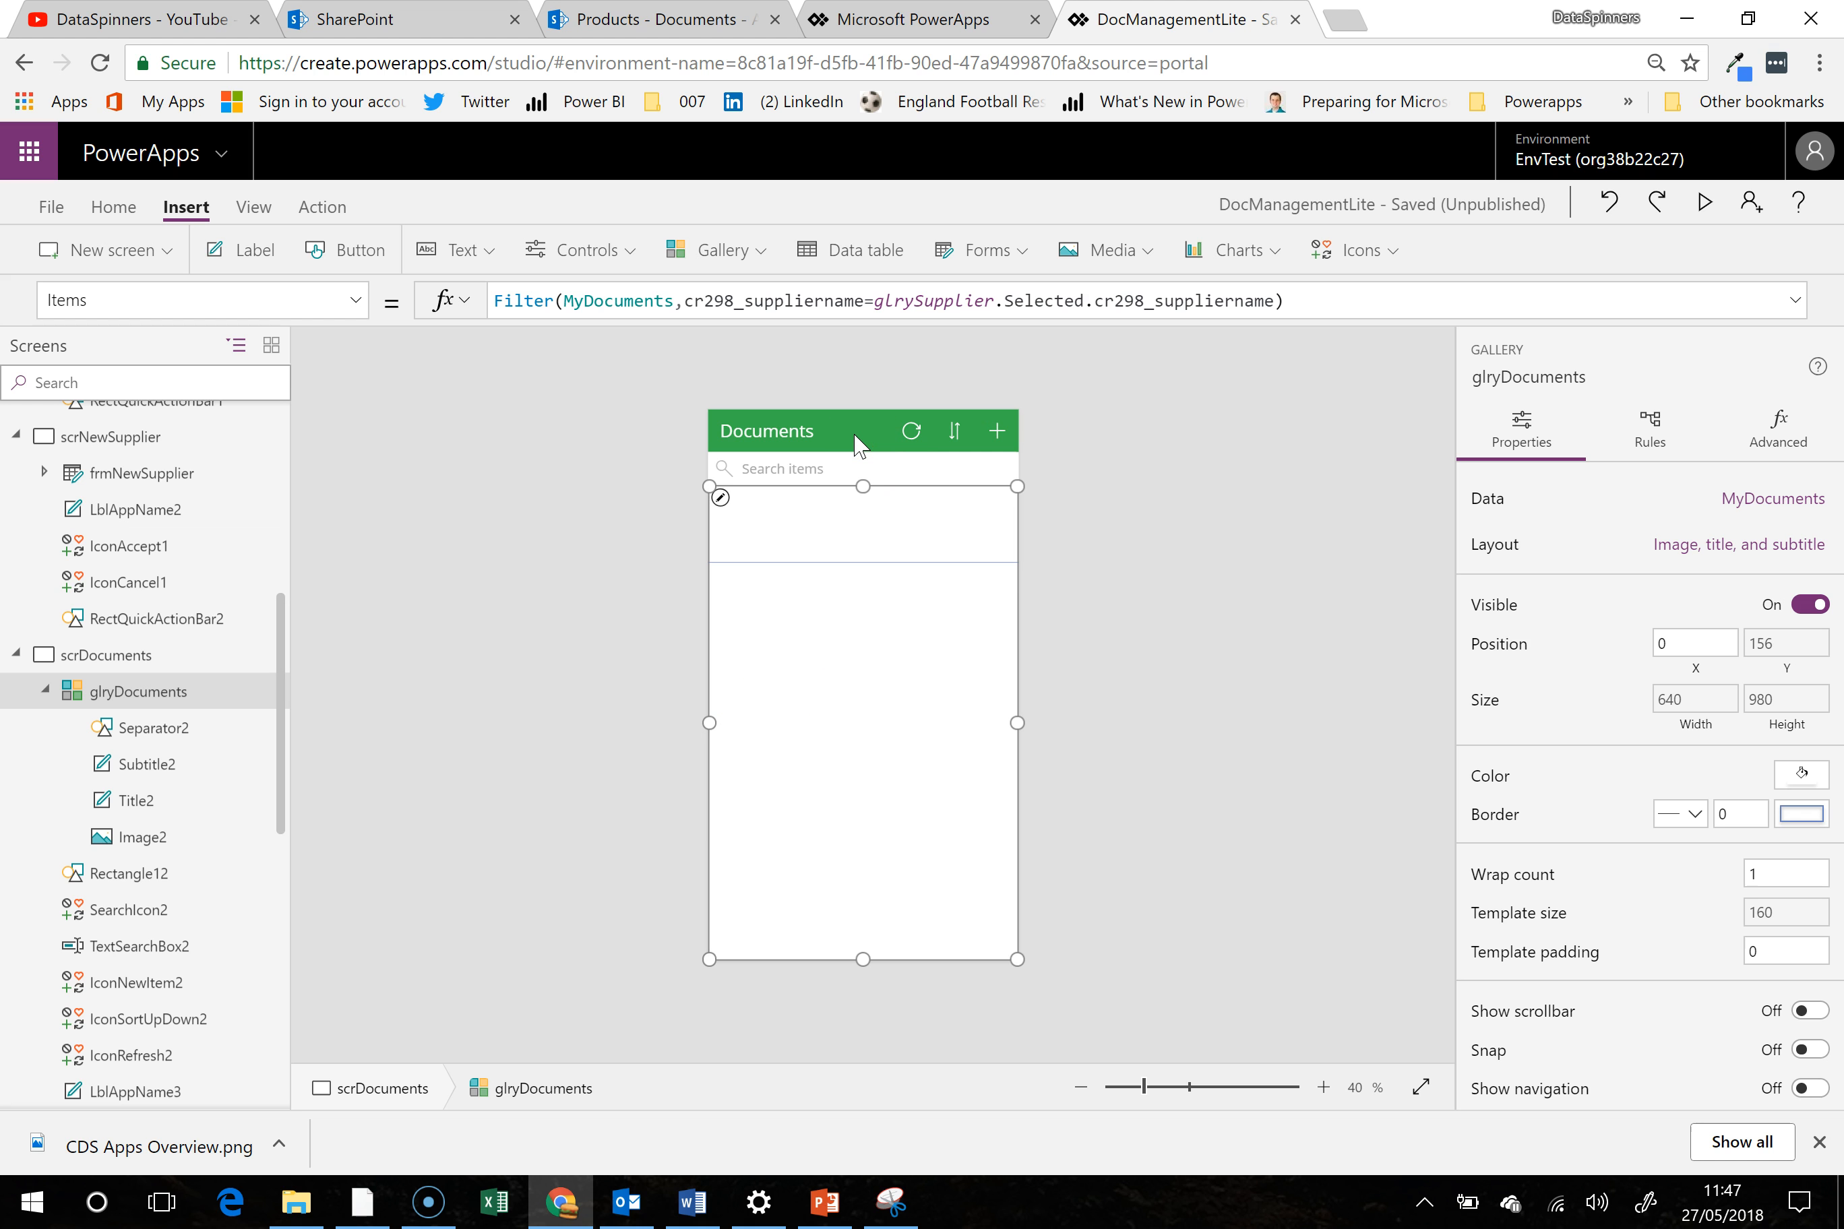
Narrow the Documents header label to a width of about 291 to free space before the refresh icon
click(796, 429)
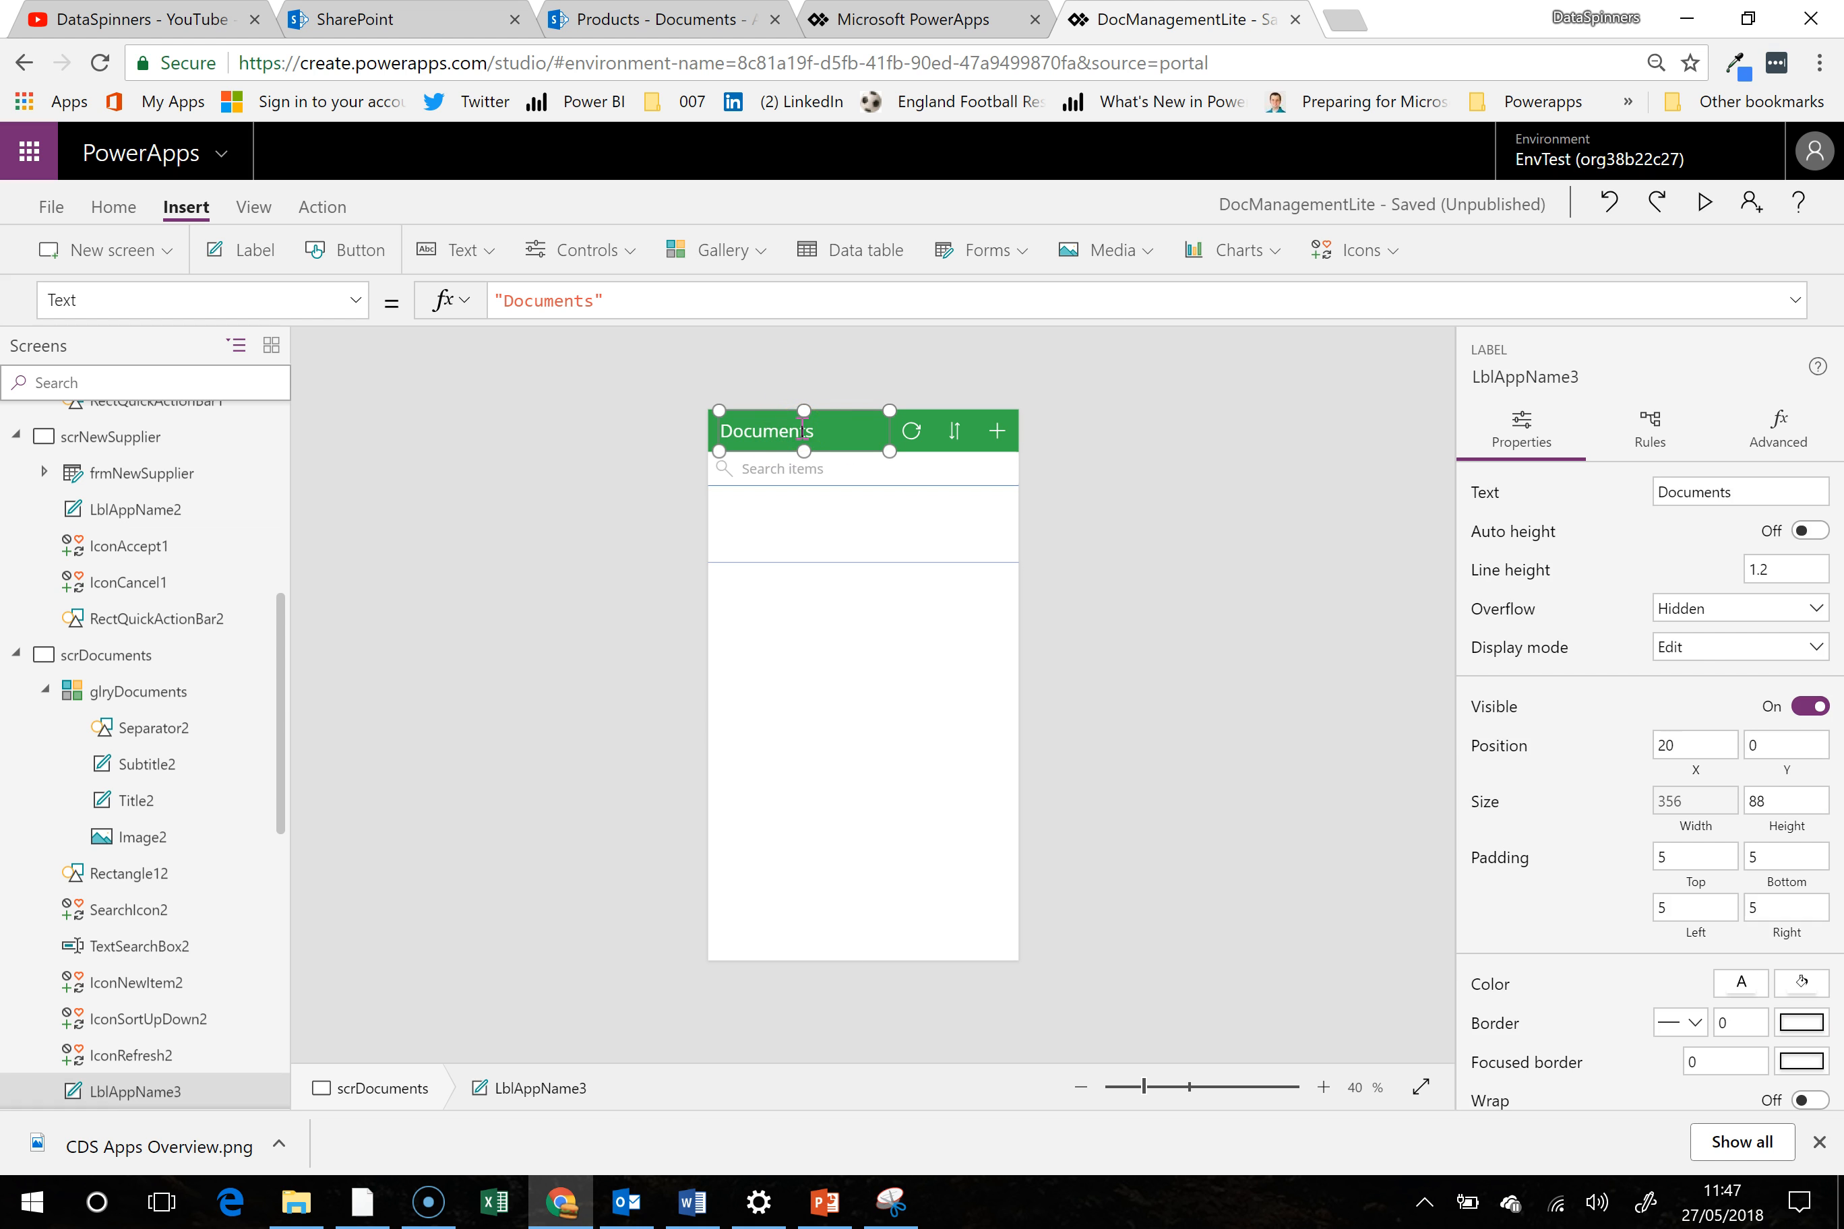
drag(887, 411, 856, 412)
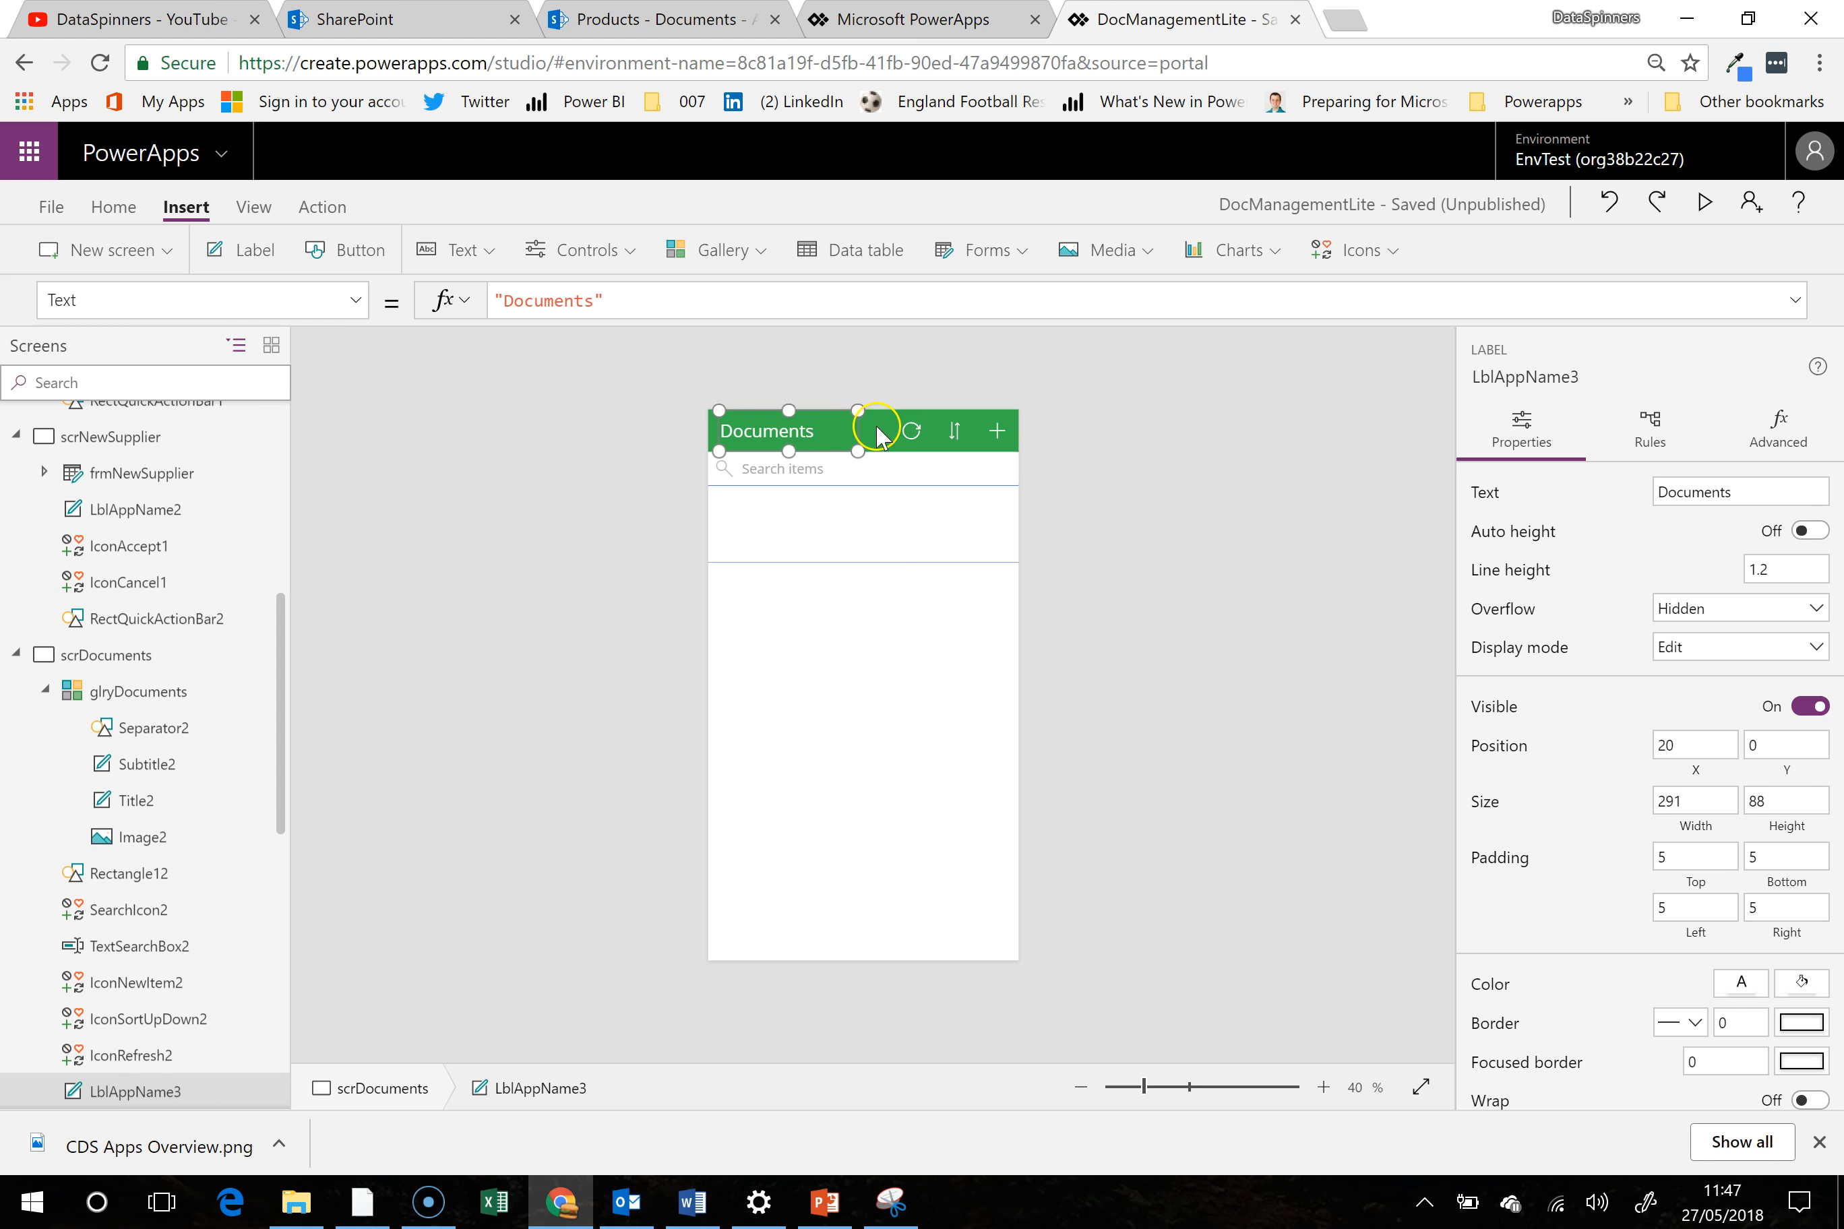
click(877, 428)
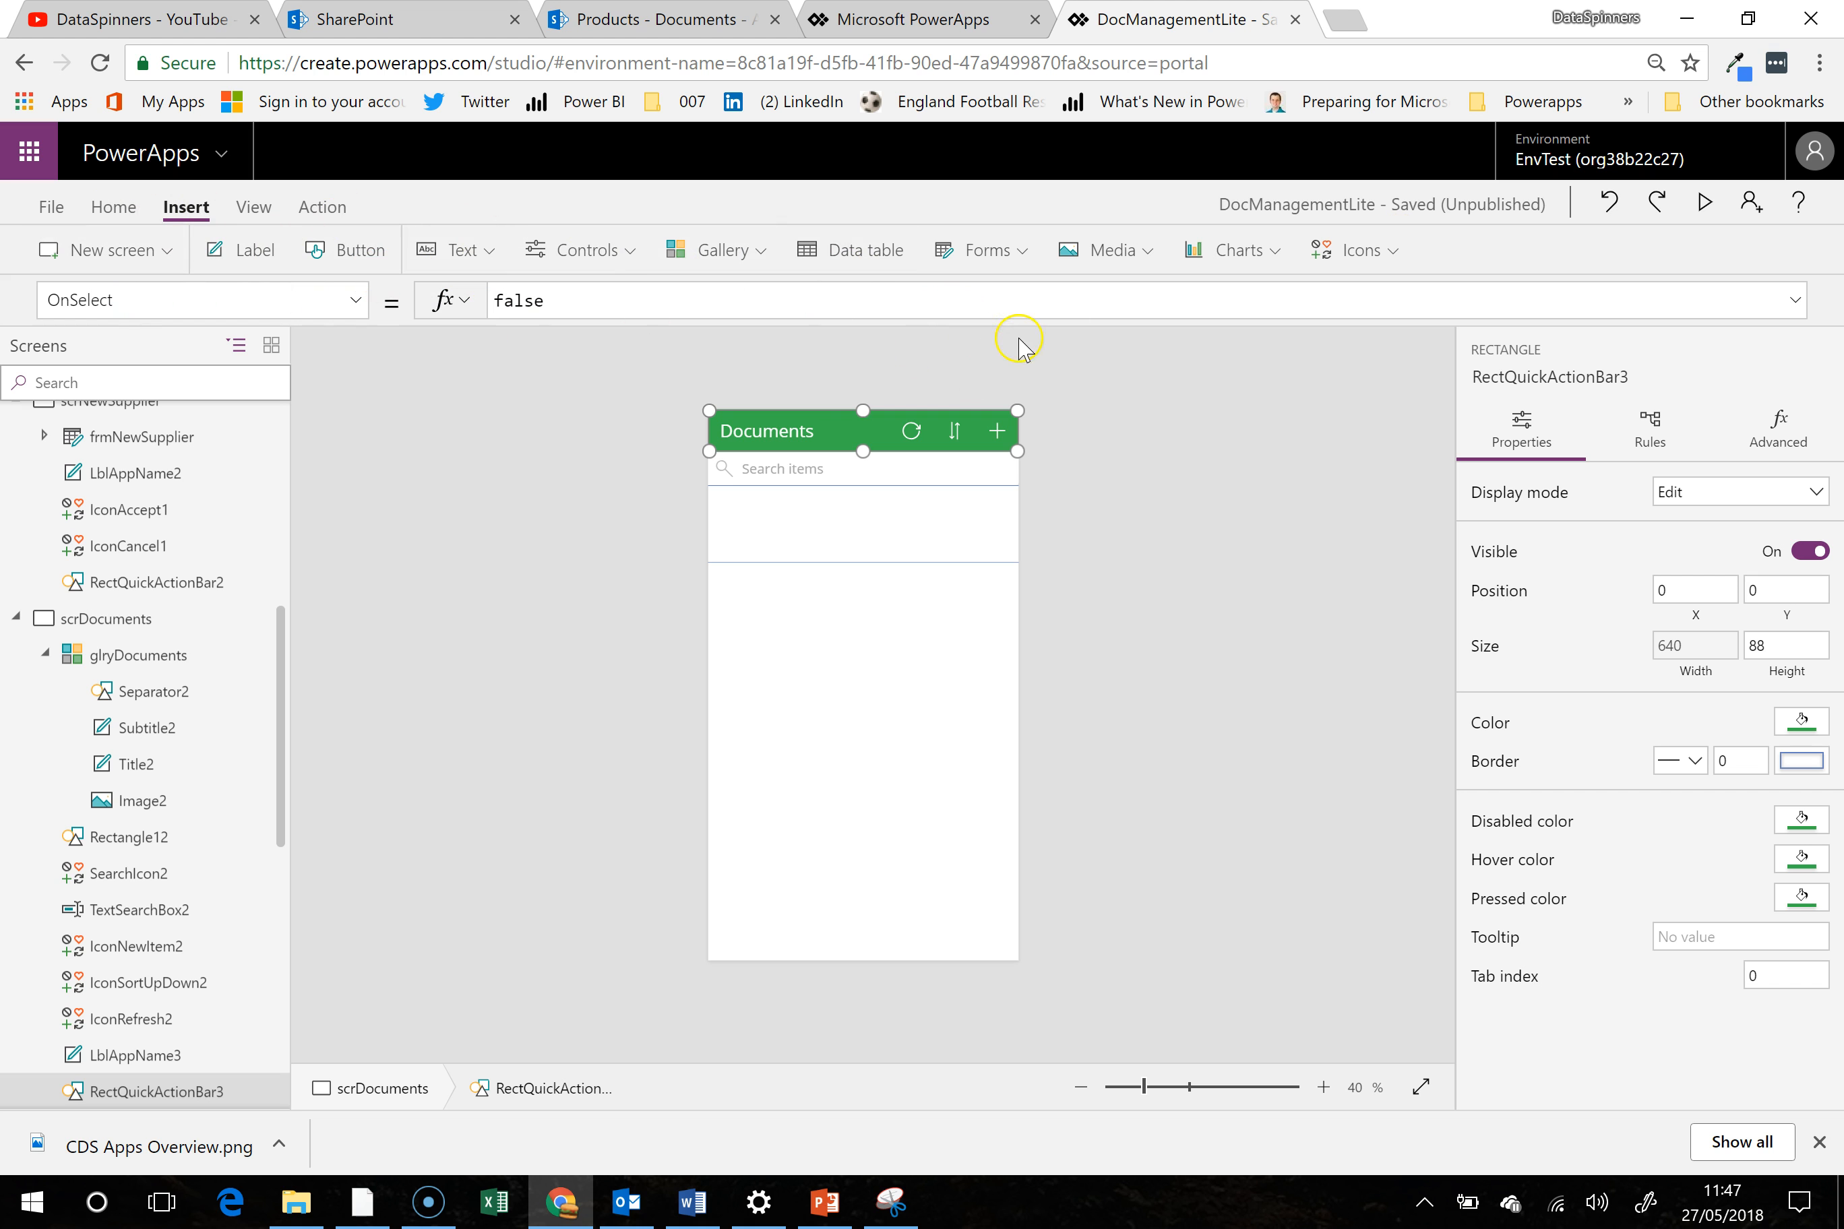
Insert a Left icon and place it in the green header just before the refresh icon, at about X 325, Y 12
click(1361, 255)
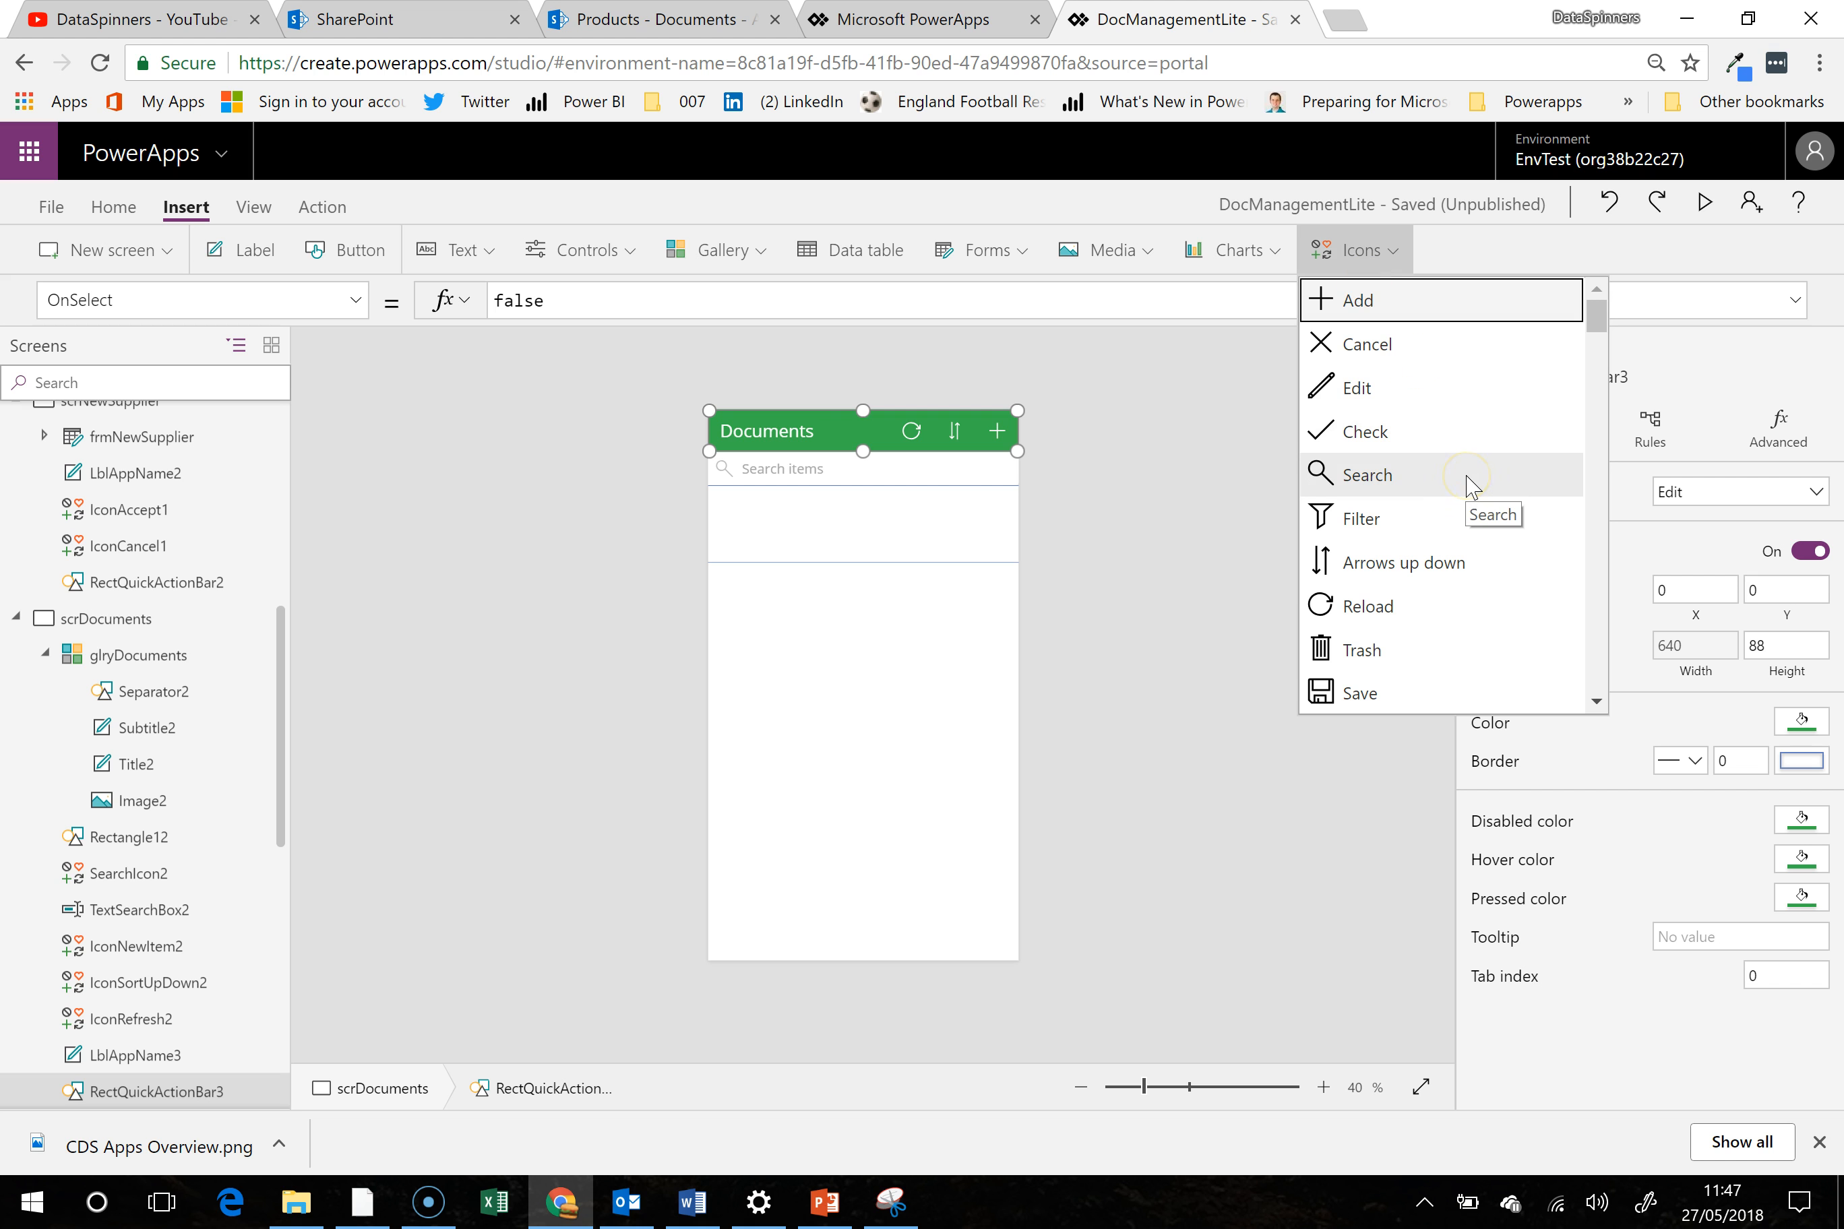
scroll(1469, 485, down, 8)
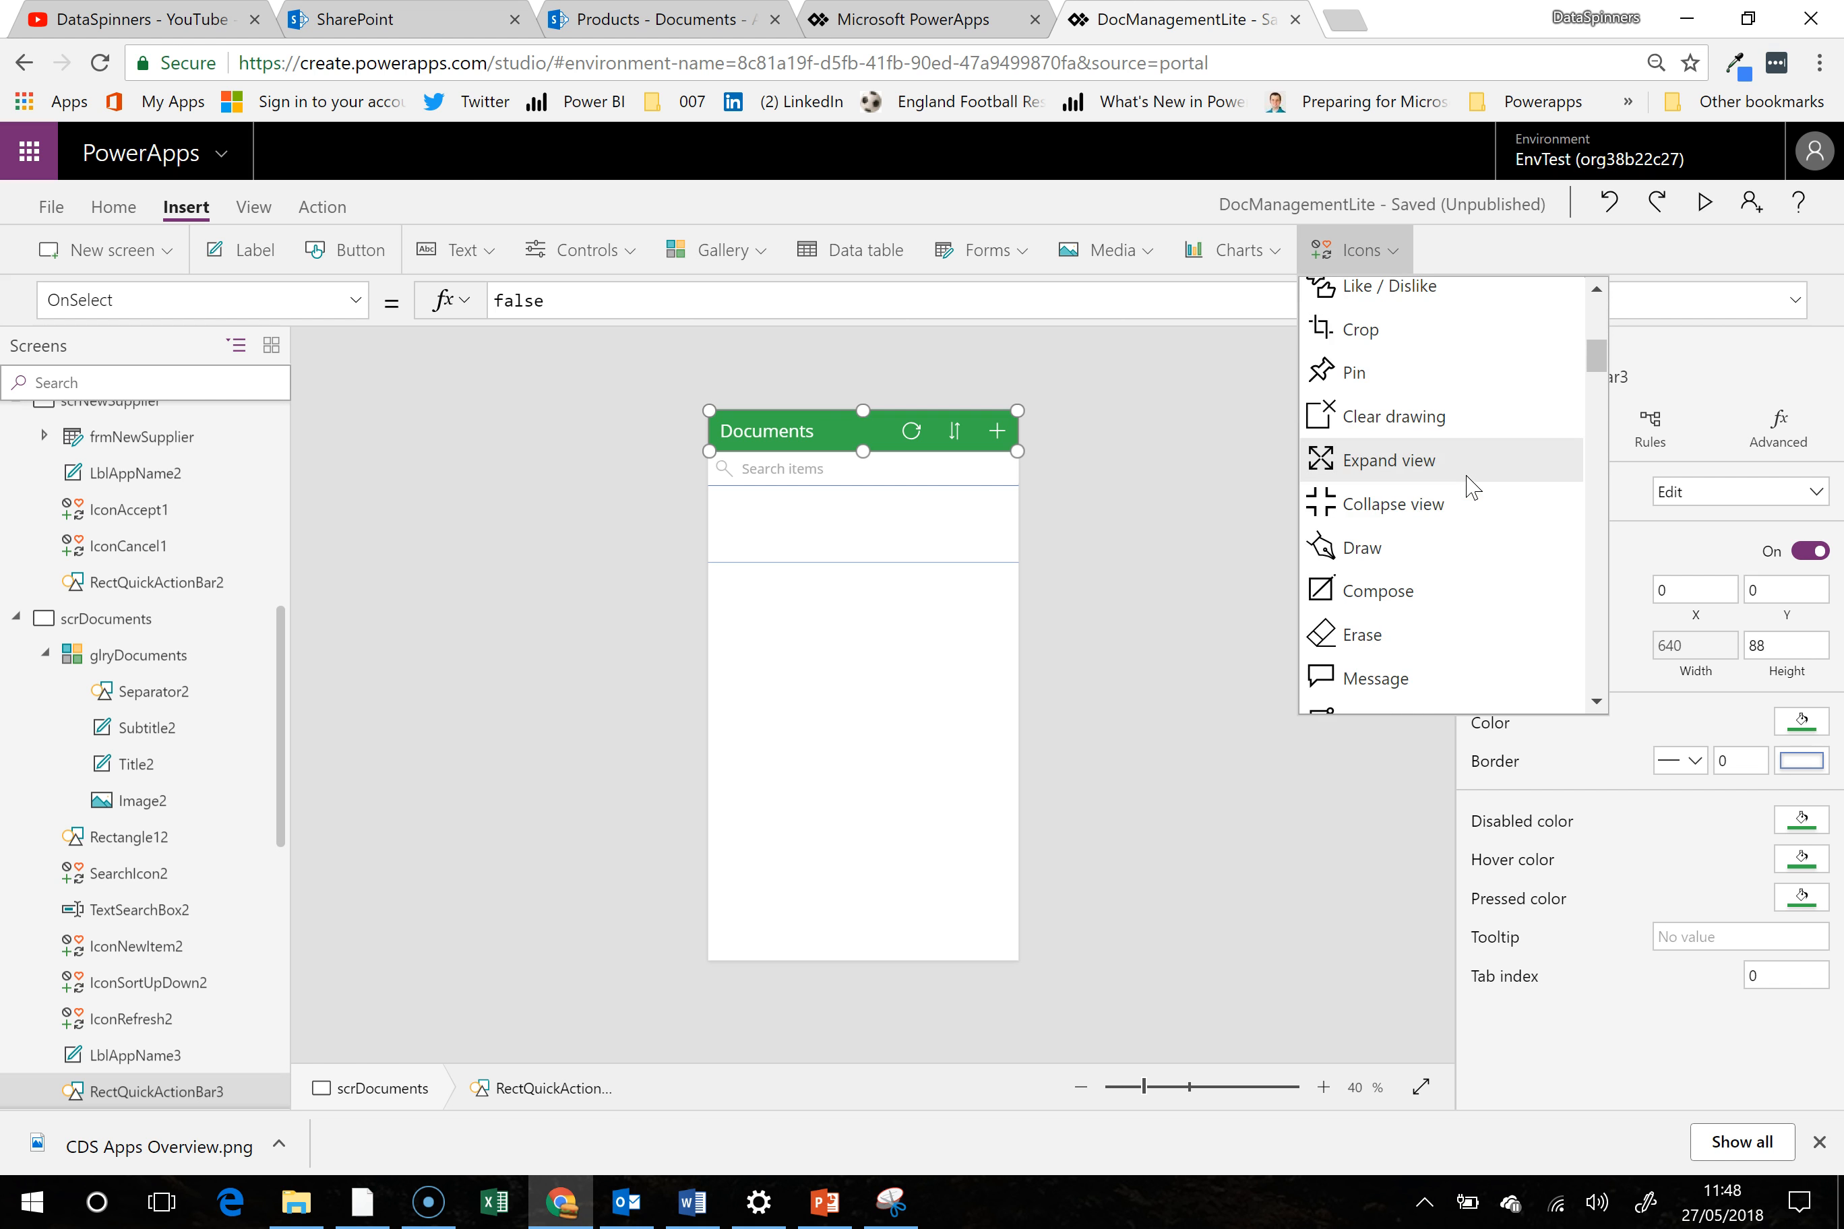
scroll(1469, 485, down, 12)
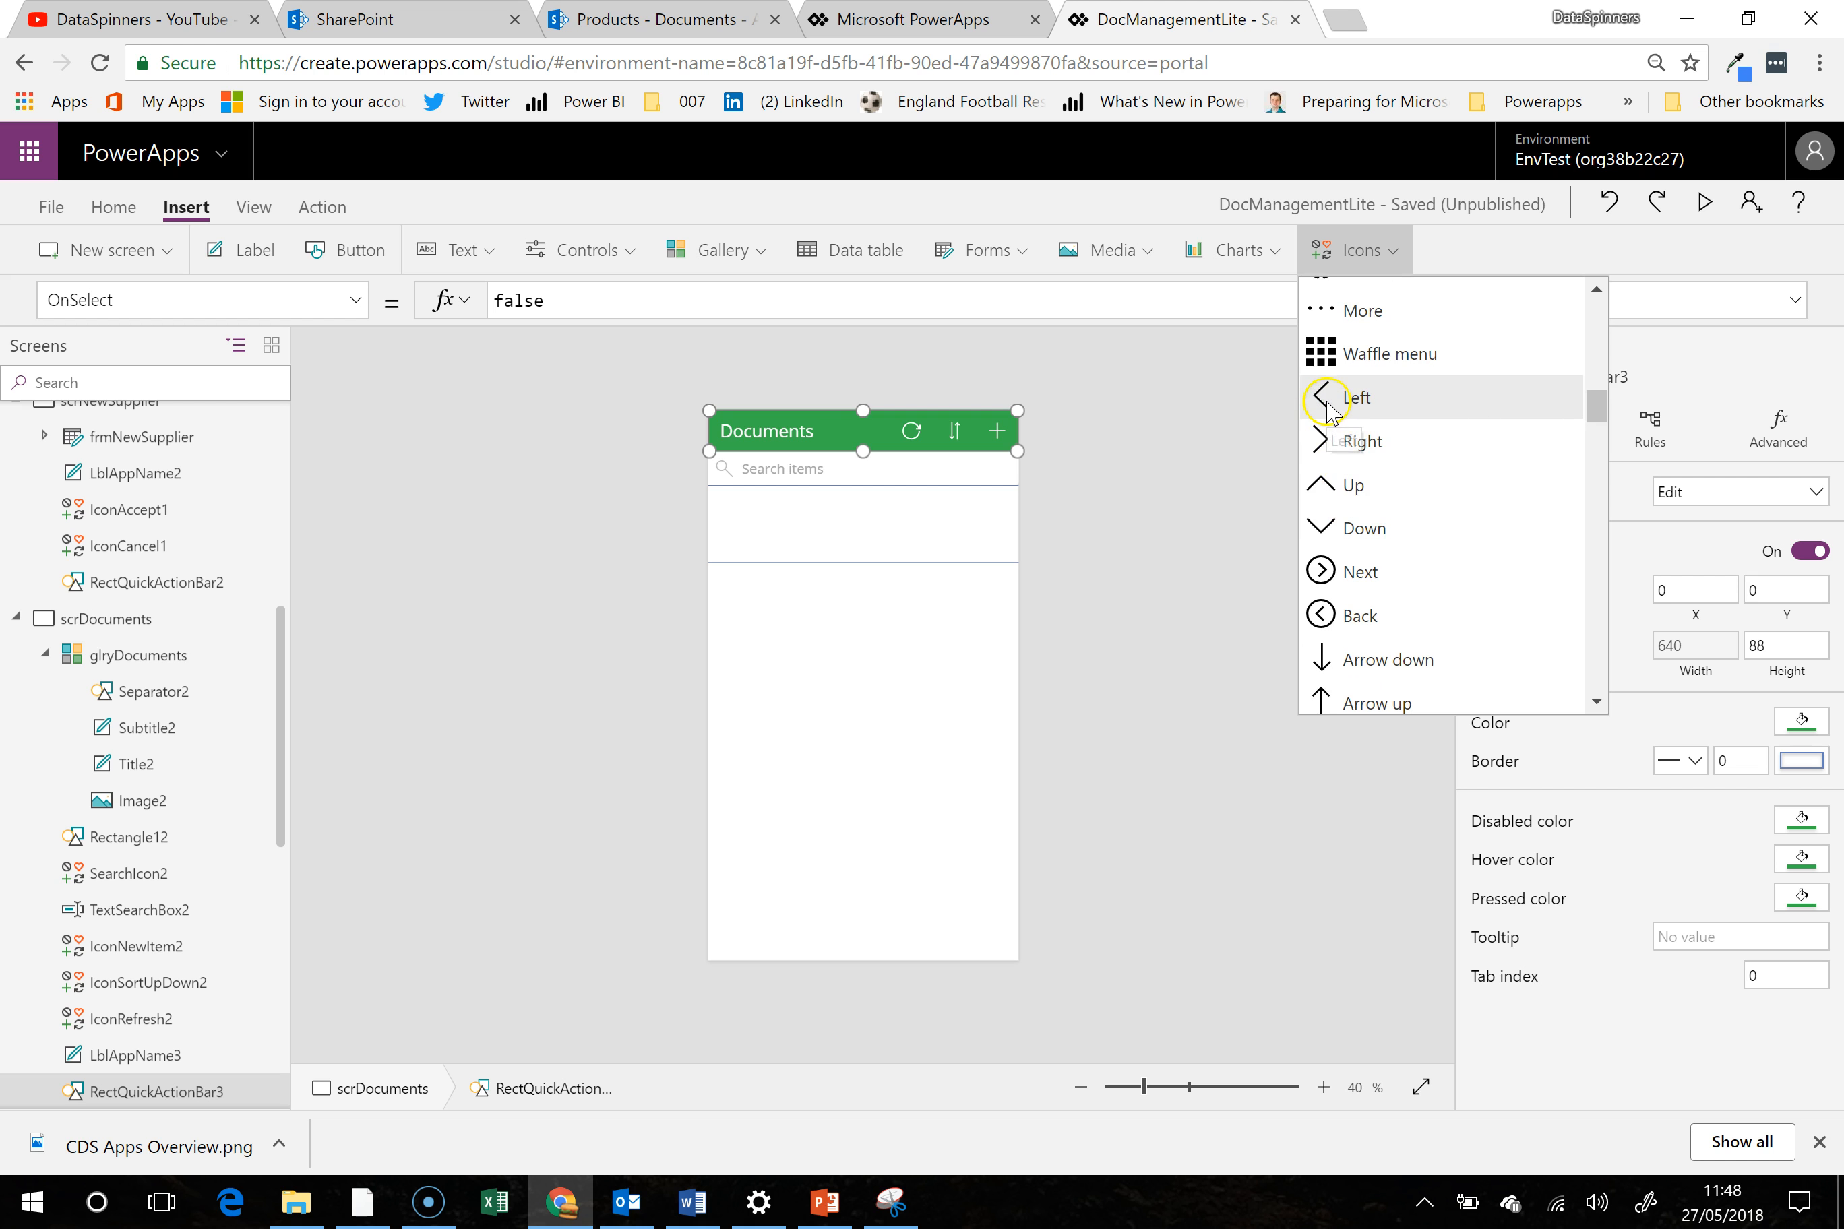
click(1327, 409)
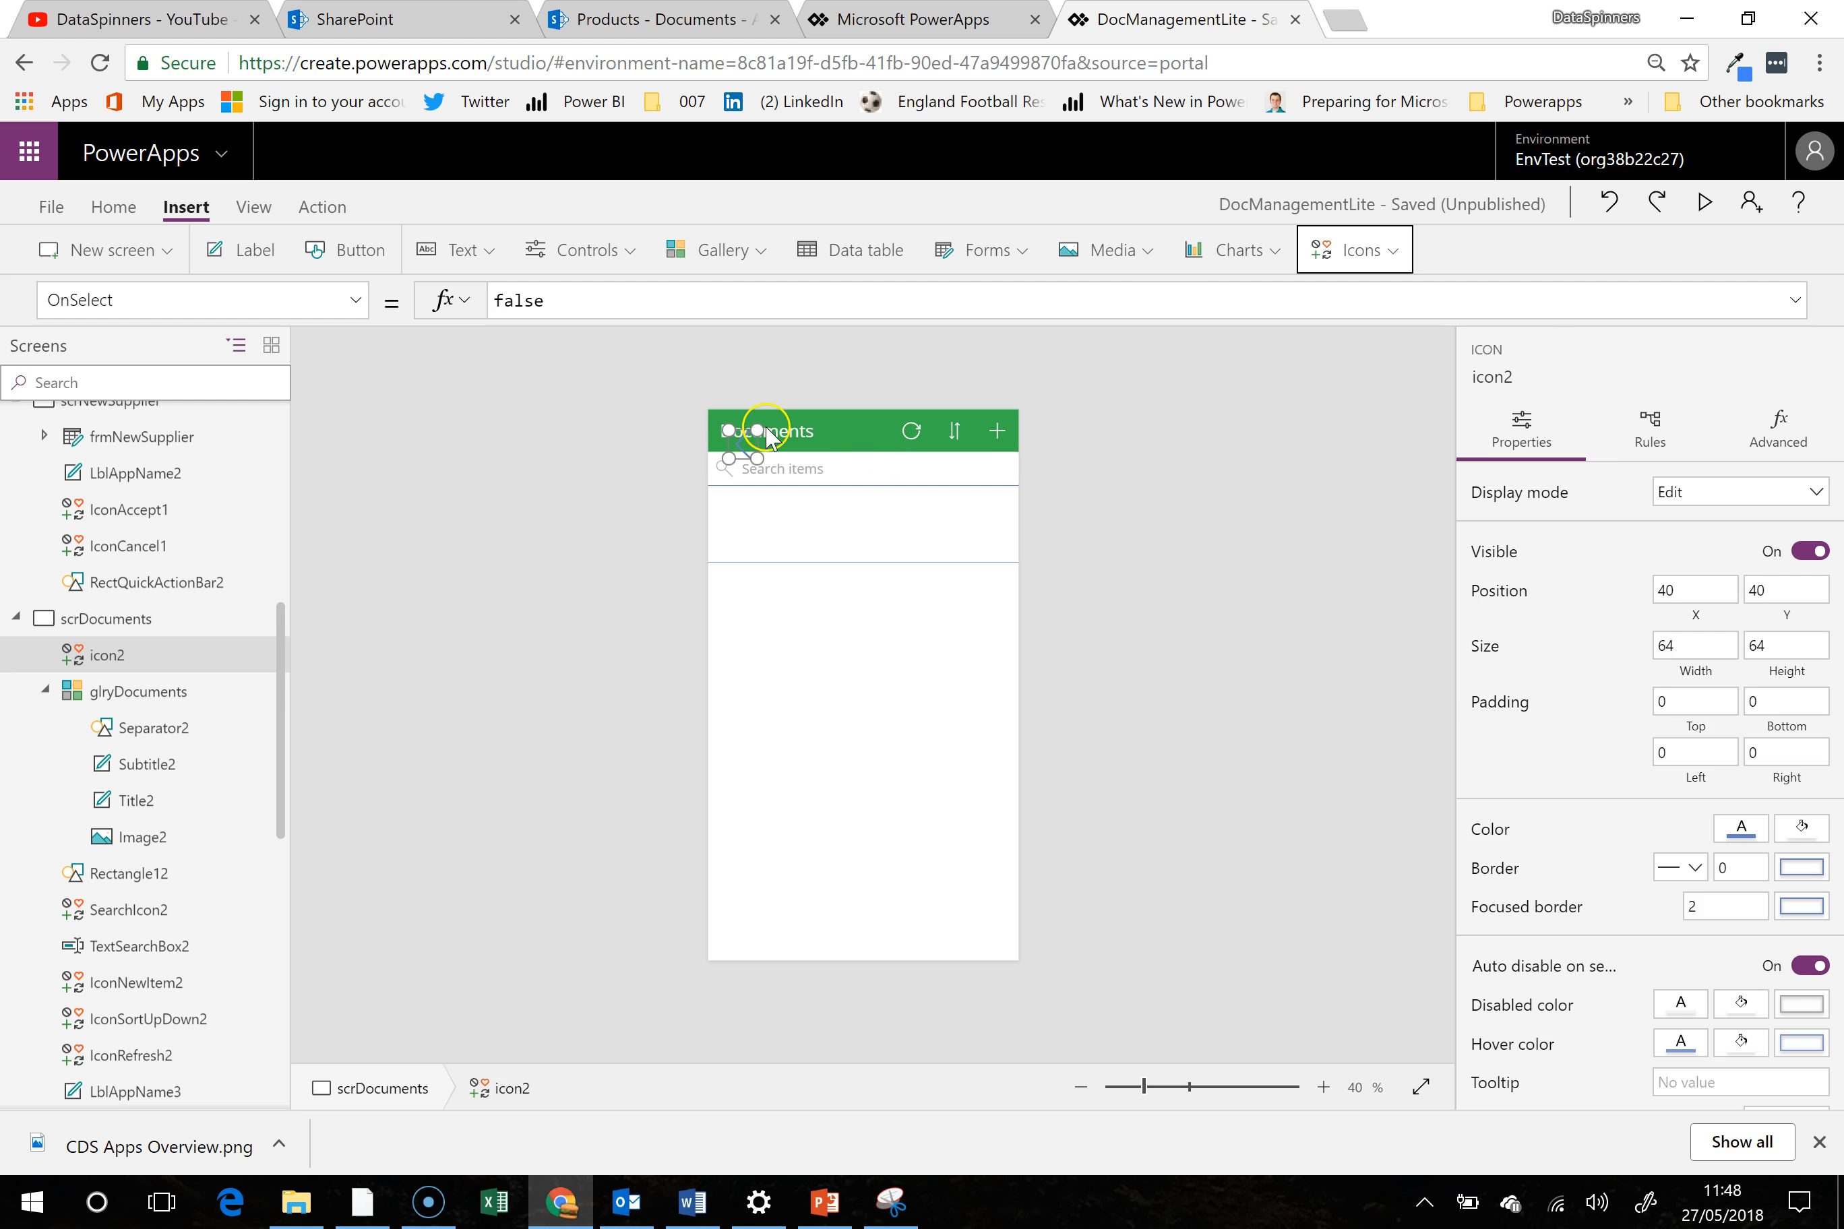
drag(743, 428, 881, 416)
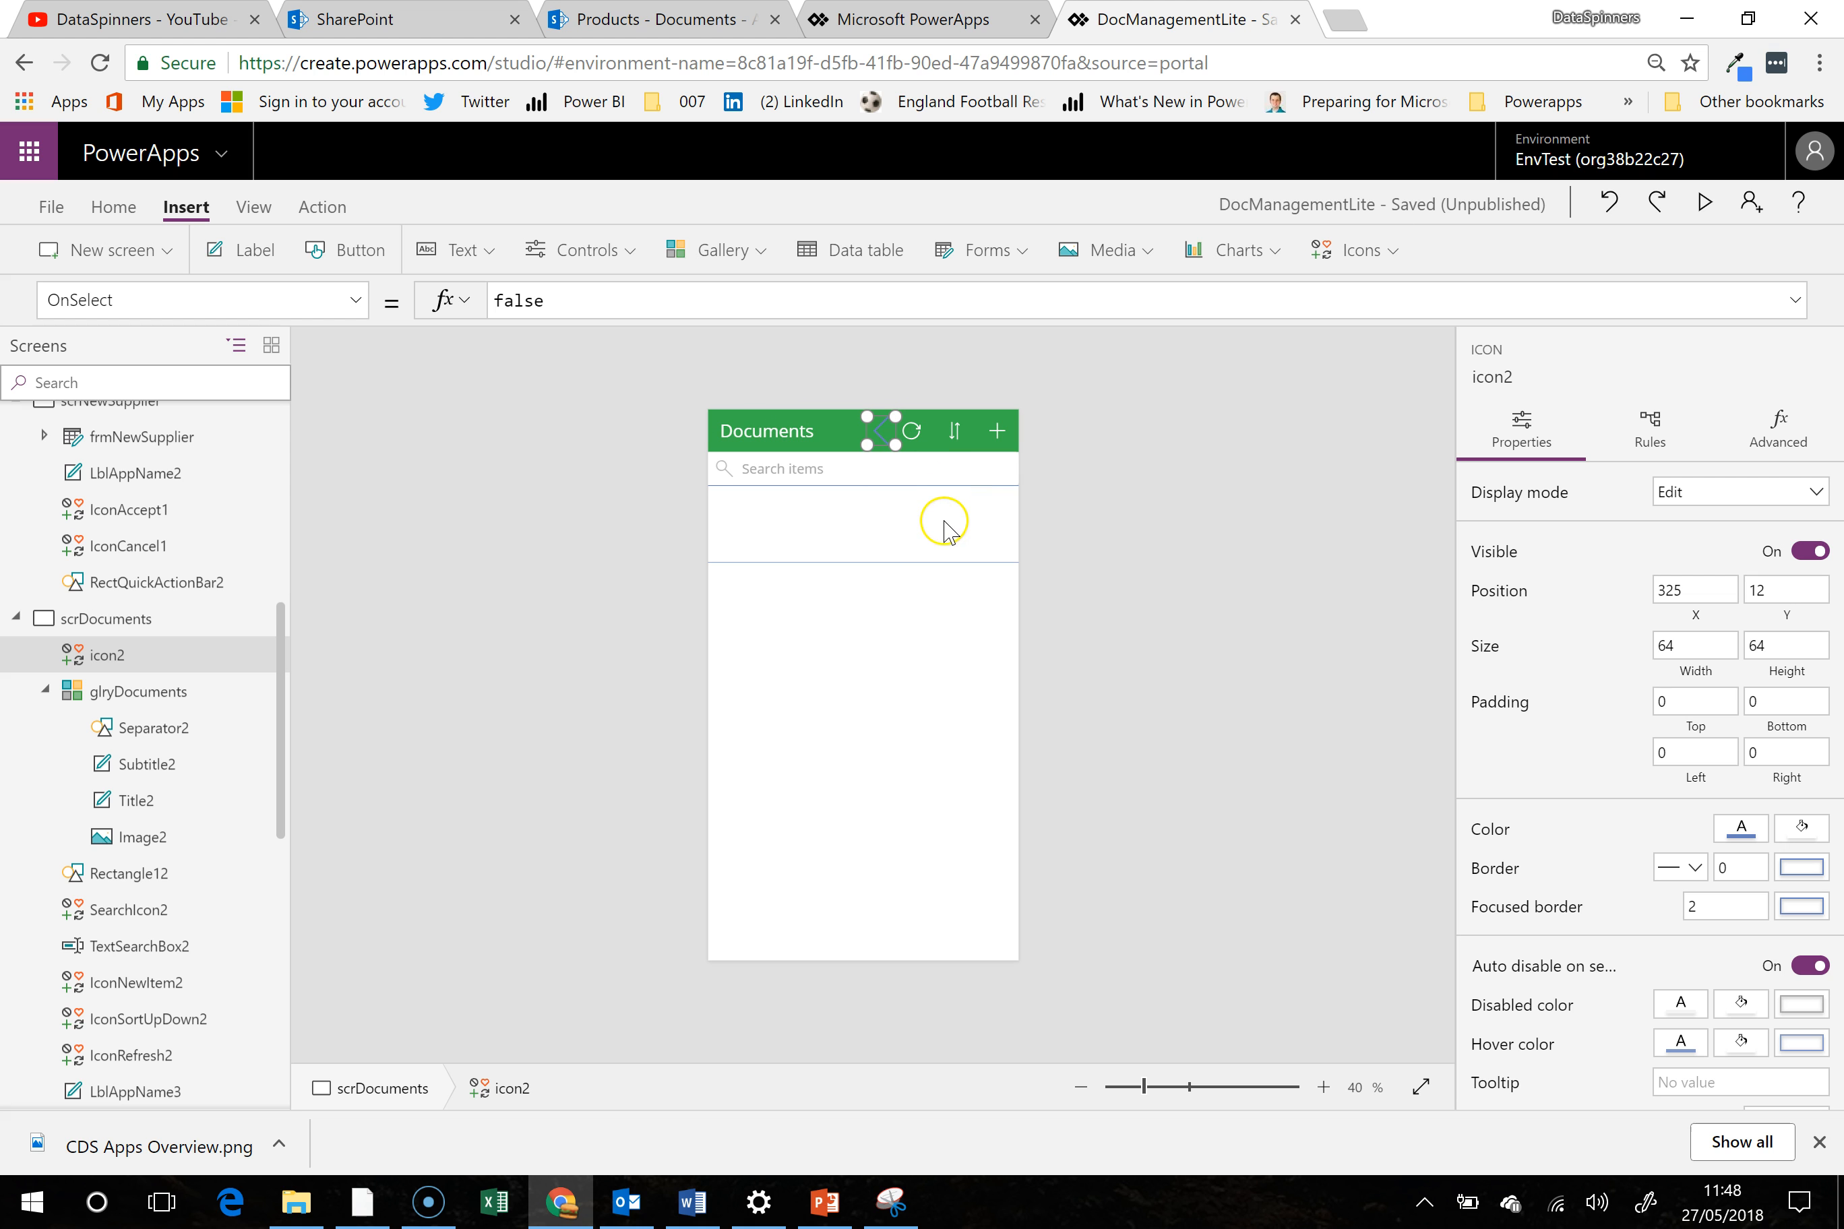
Set the Color property of the new Left icon in the scrDocuments header to White and keep the icon selected
drag(210, 305, 32, 304)
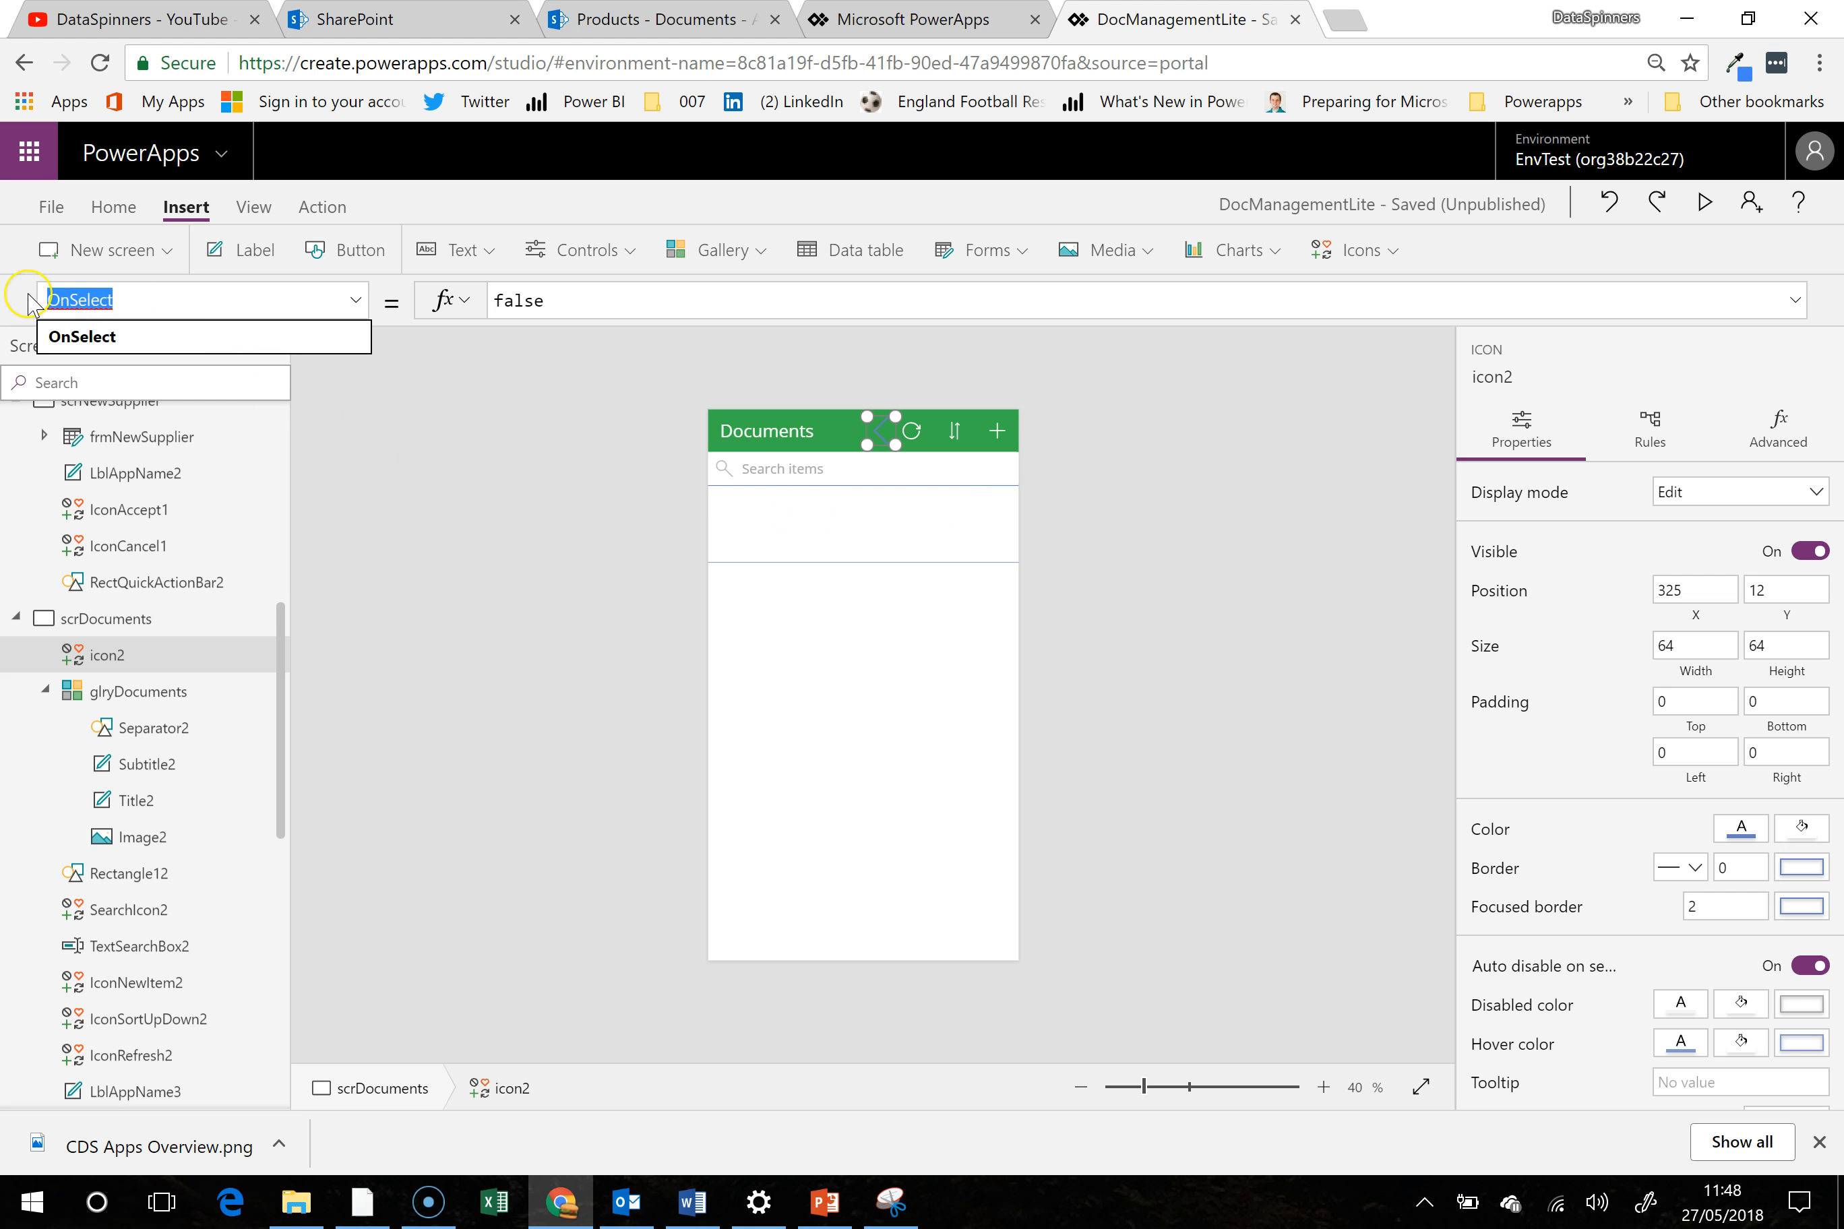
text(Color)
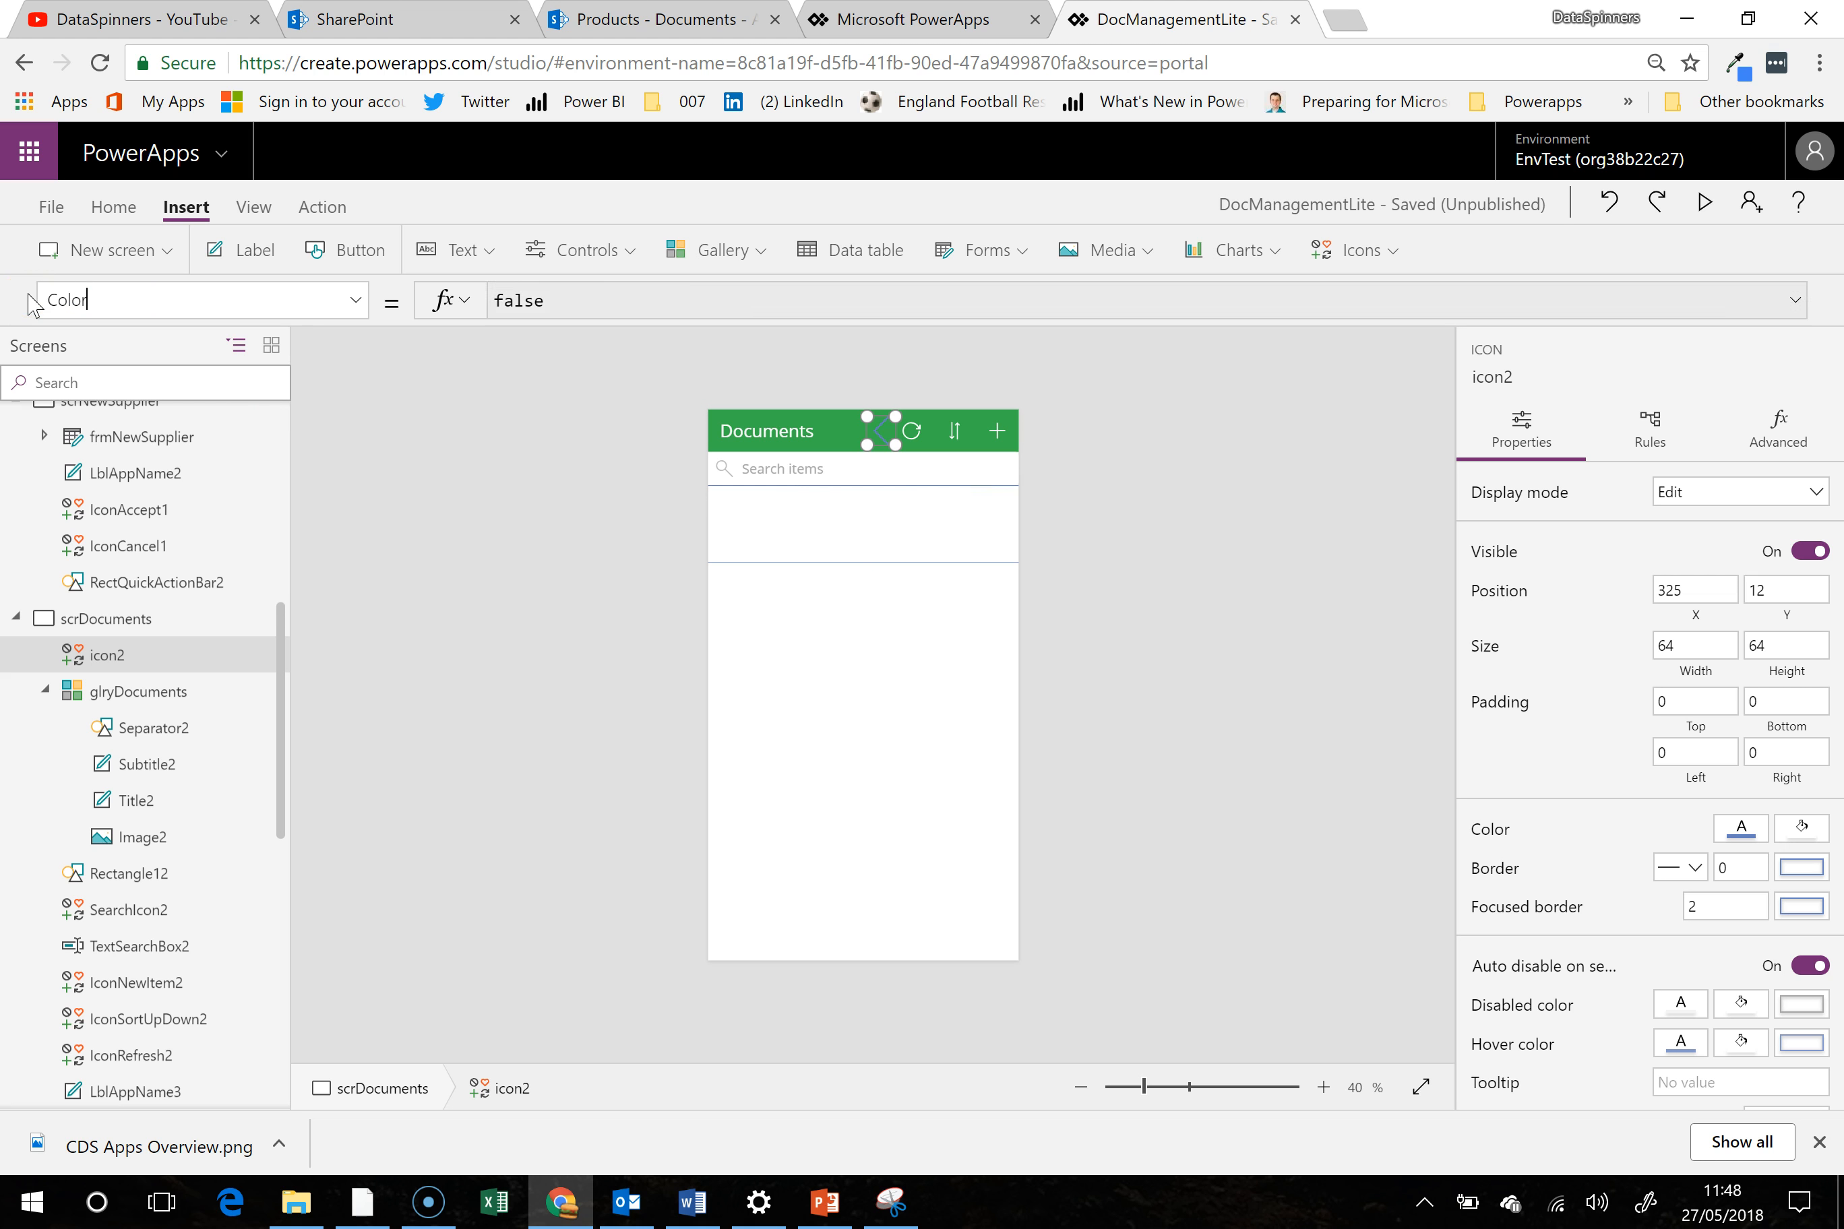
click(740, 295)
text(White)
click(767, 357)
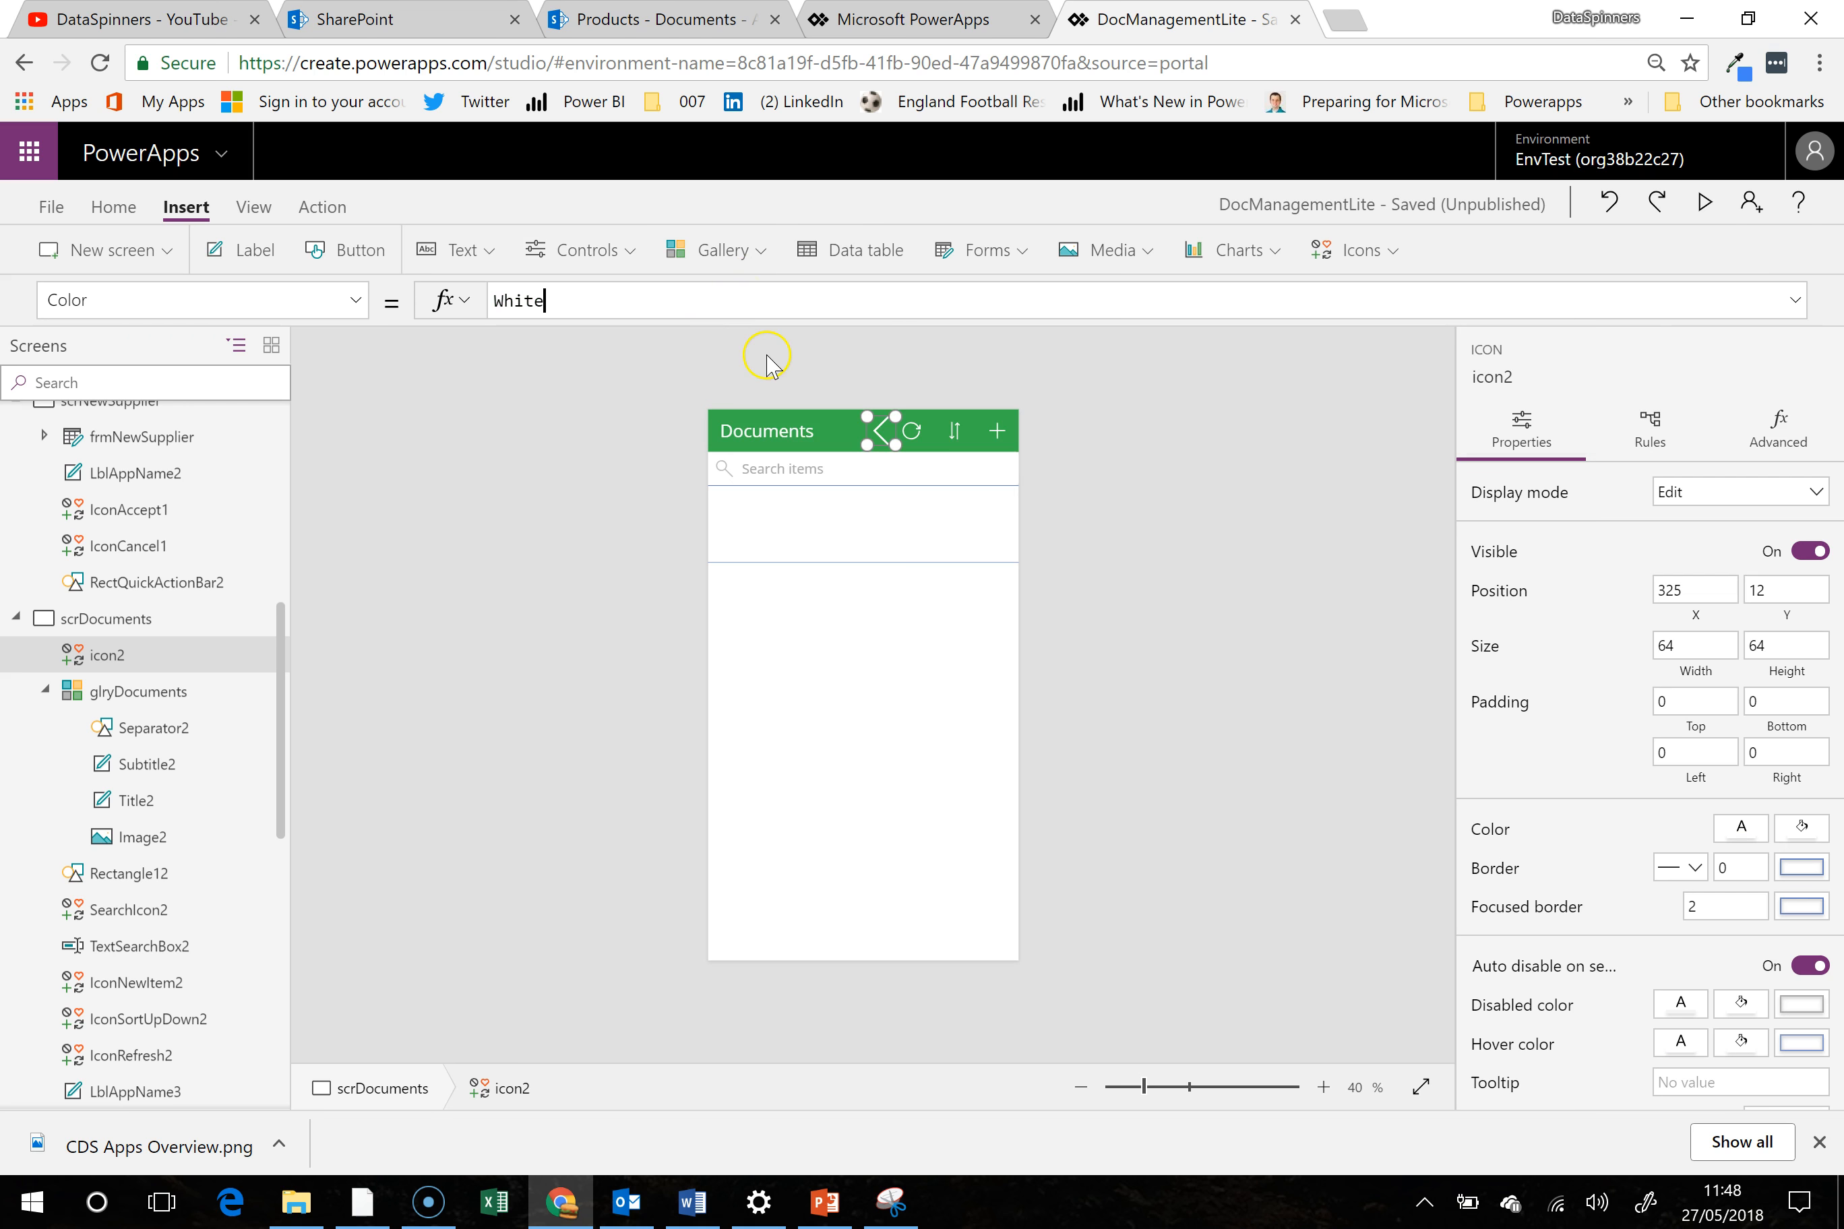
click(913, 431)
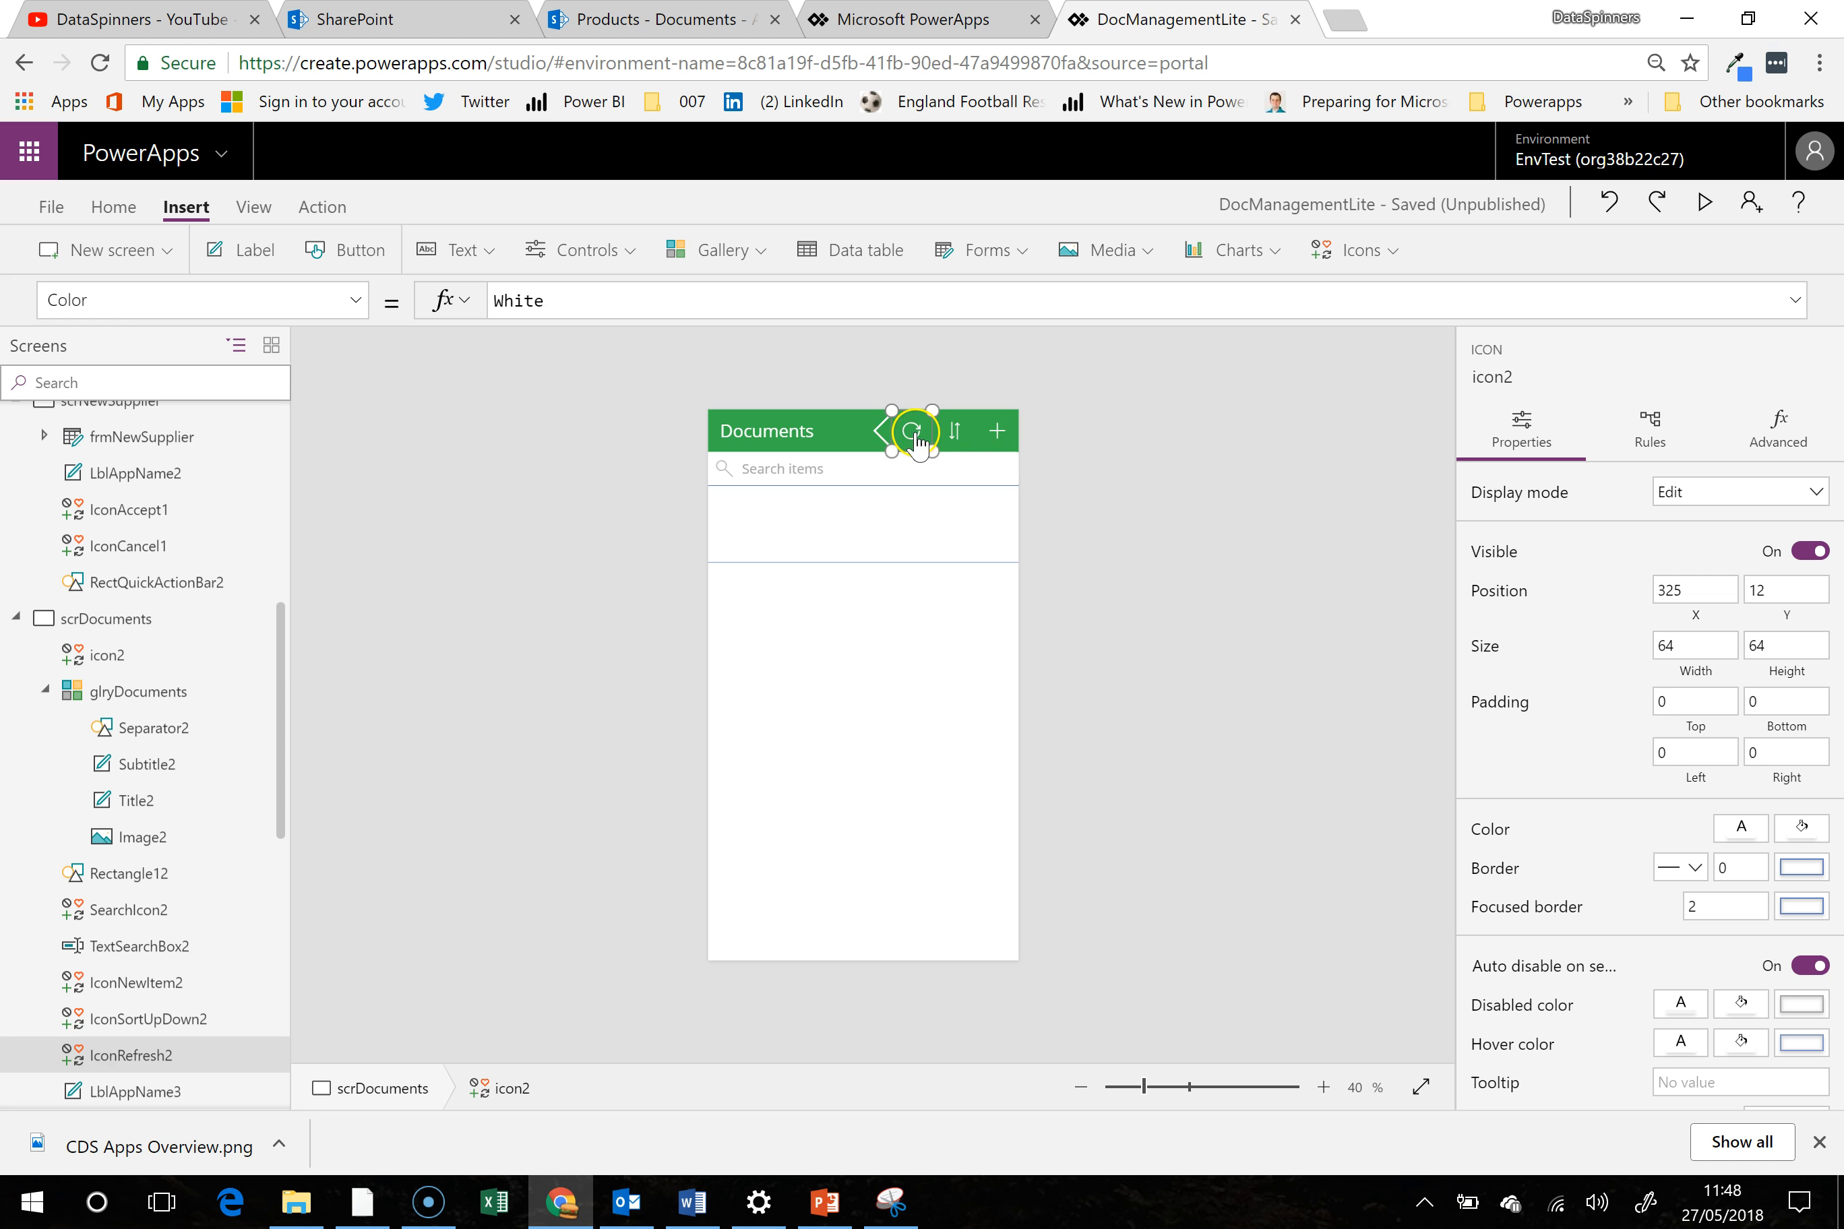
click(879, 435)
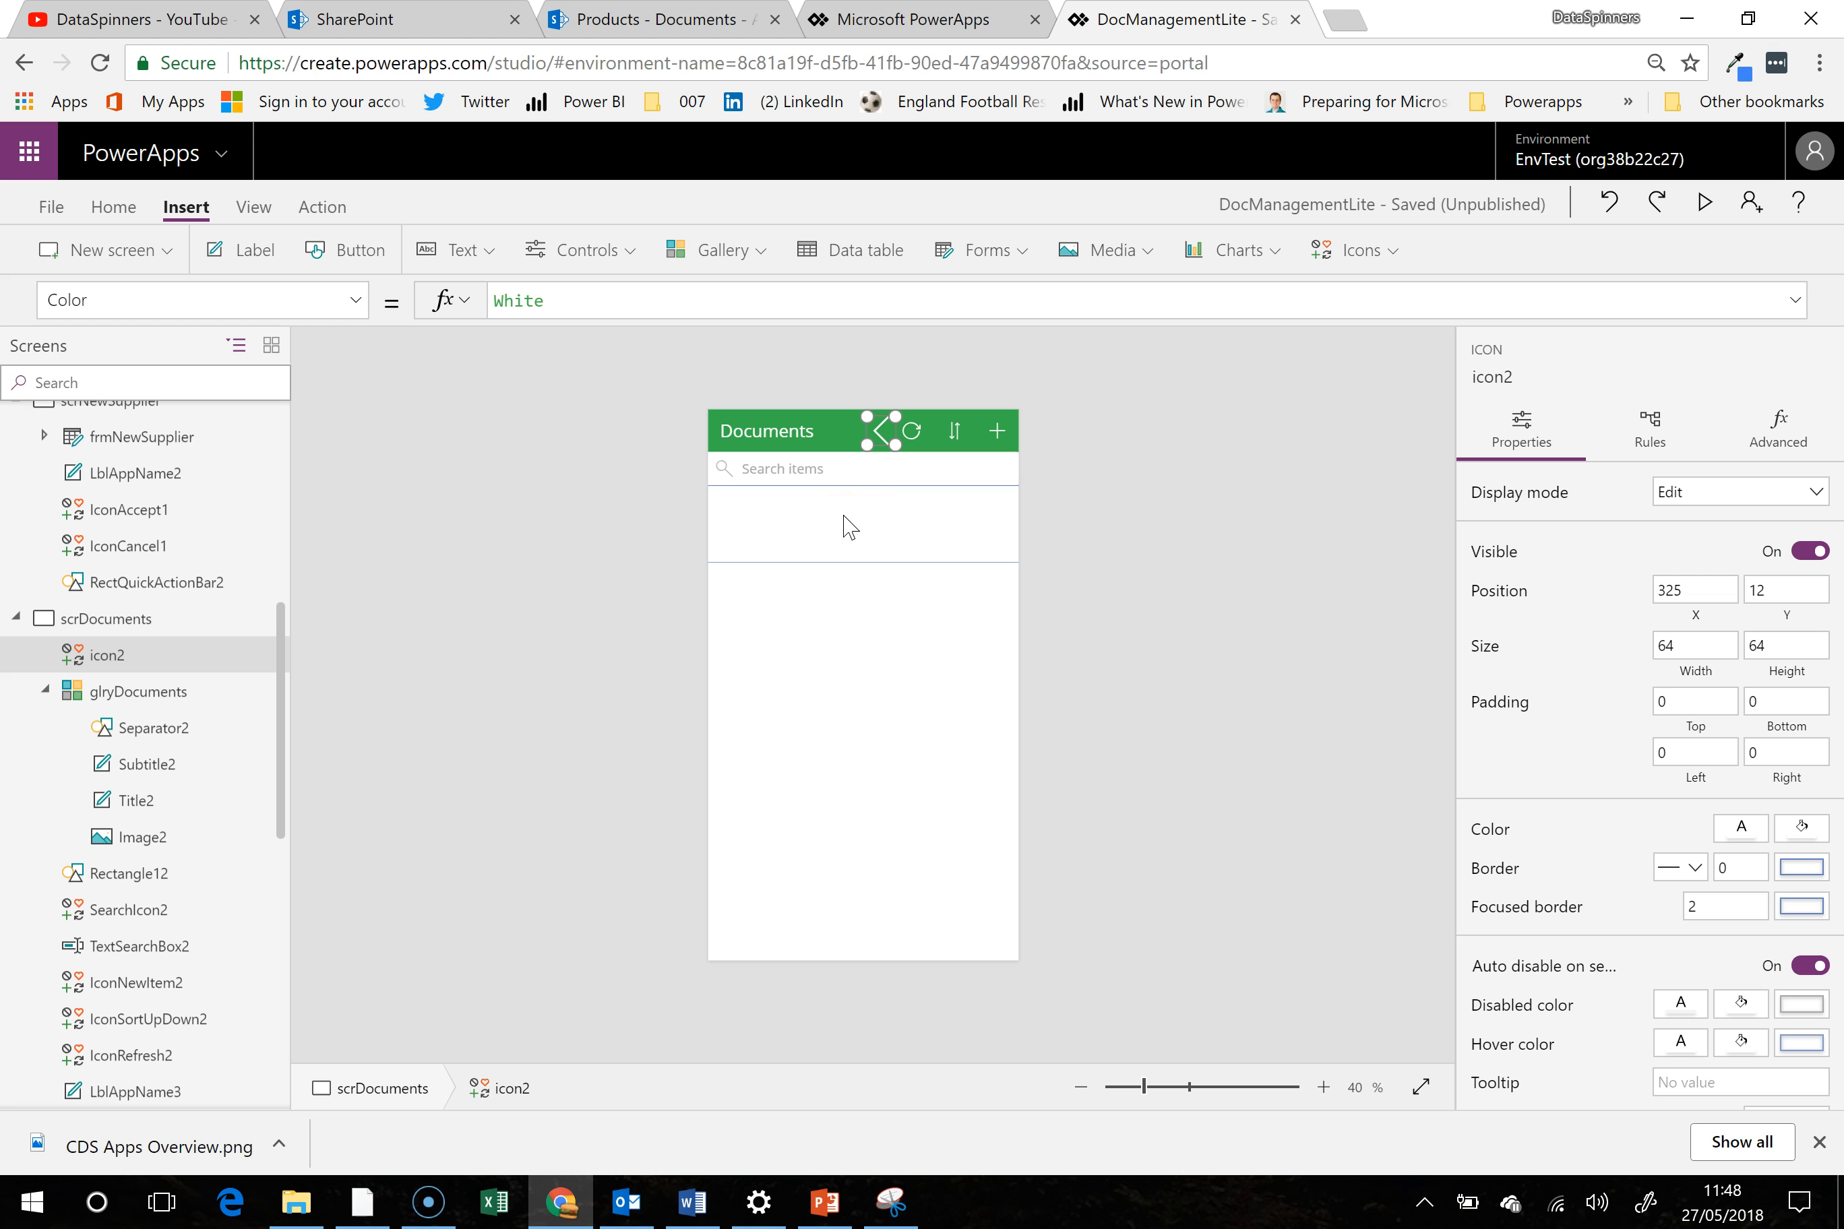
Shrink the white Left icon in the scrDocuments header to about 51 by 56 and set its OnSelect formula to Back()
drag(895, 417, 878, 418)
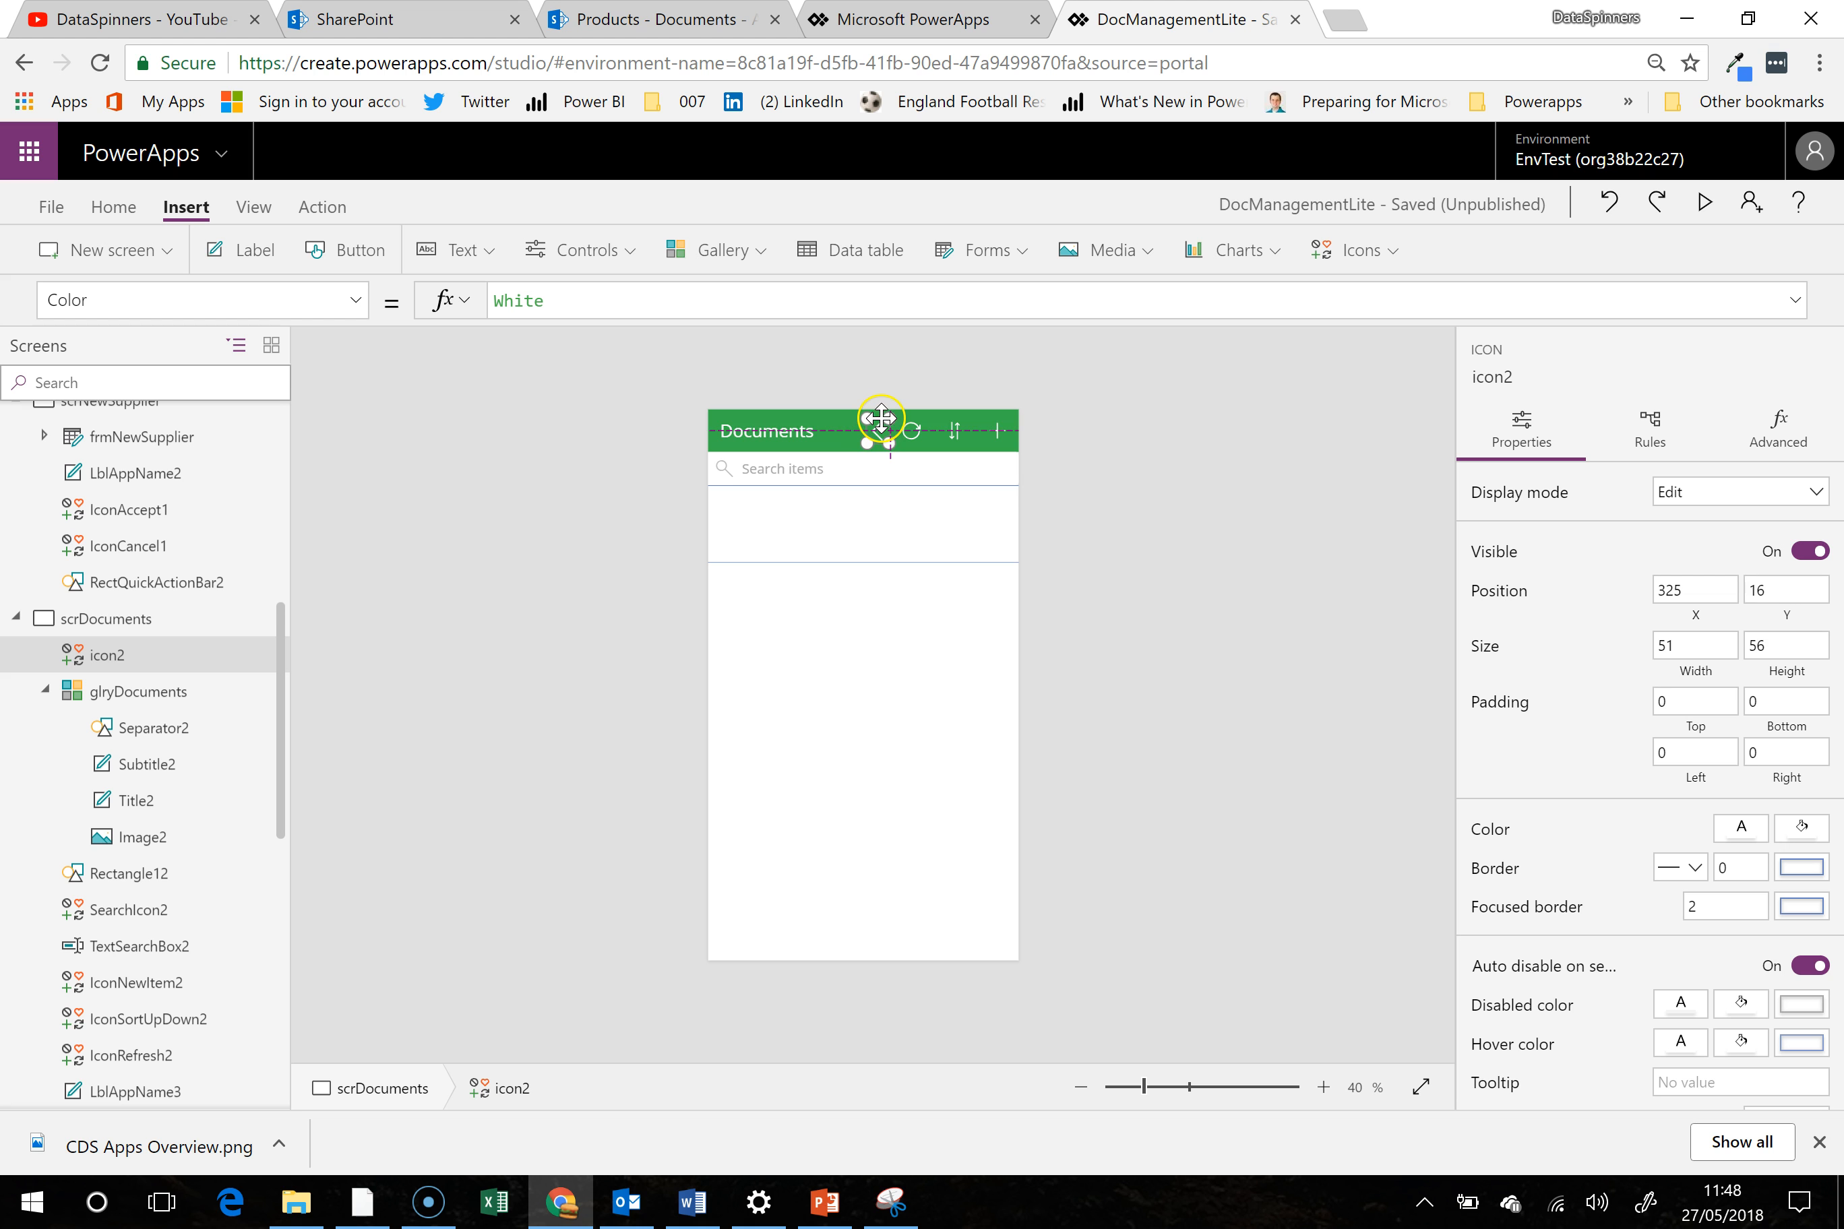
click(62, 295)
text(OnSelect)
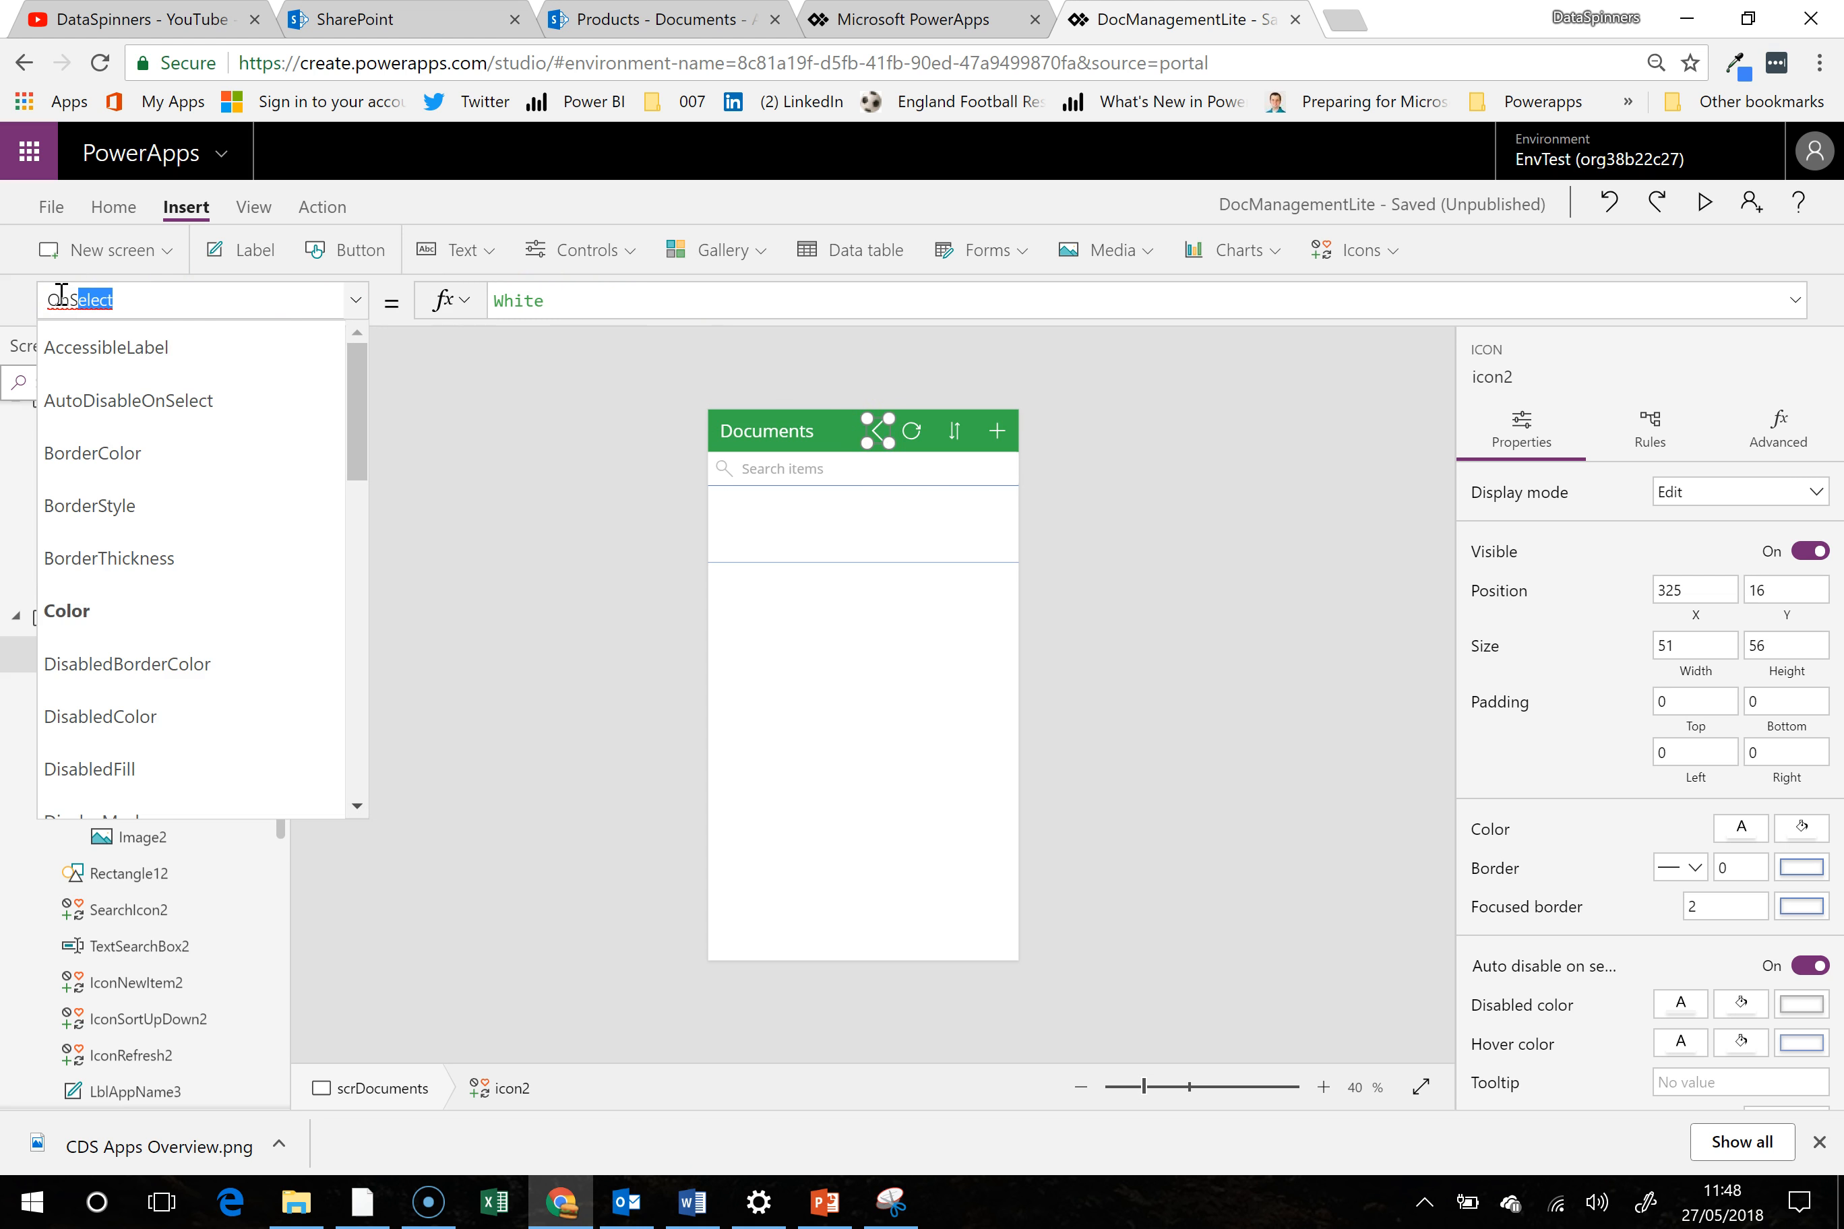
key(Return)
click(437, 292)
text(N)
key(BackSpace)
text(Back)
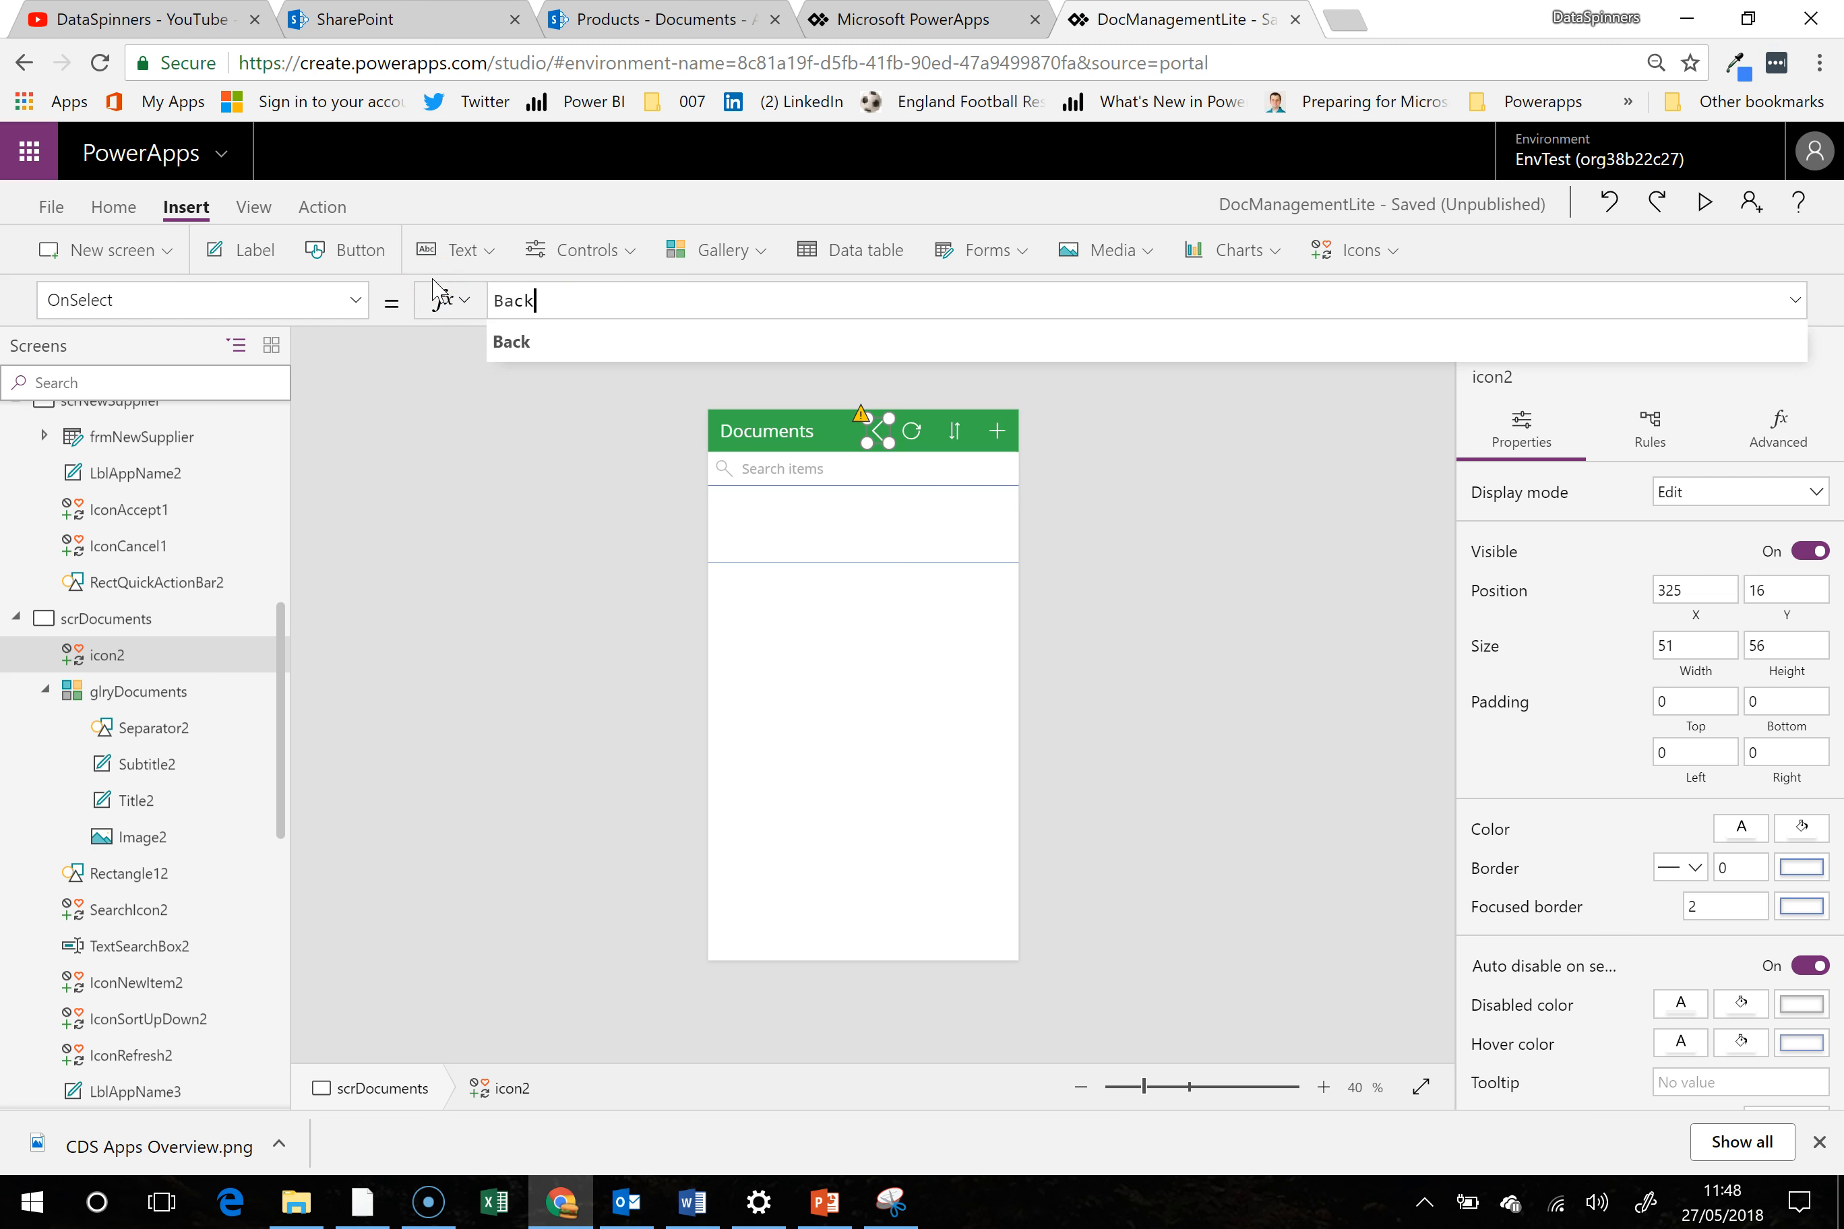
text(())
click(844, 520)
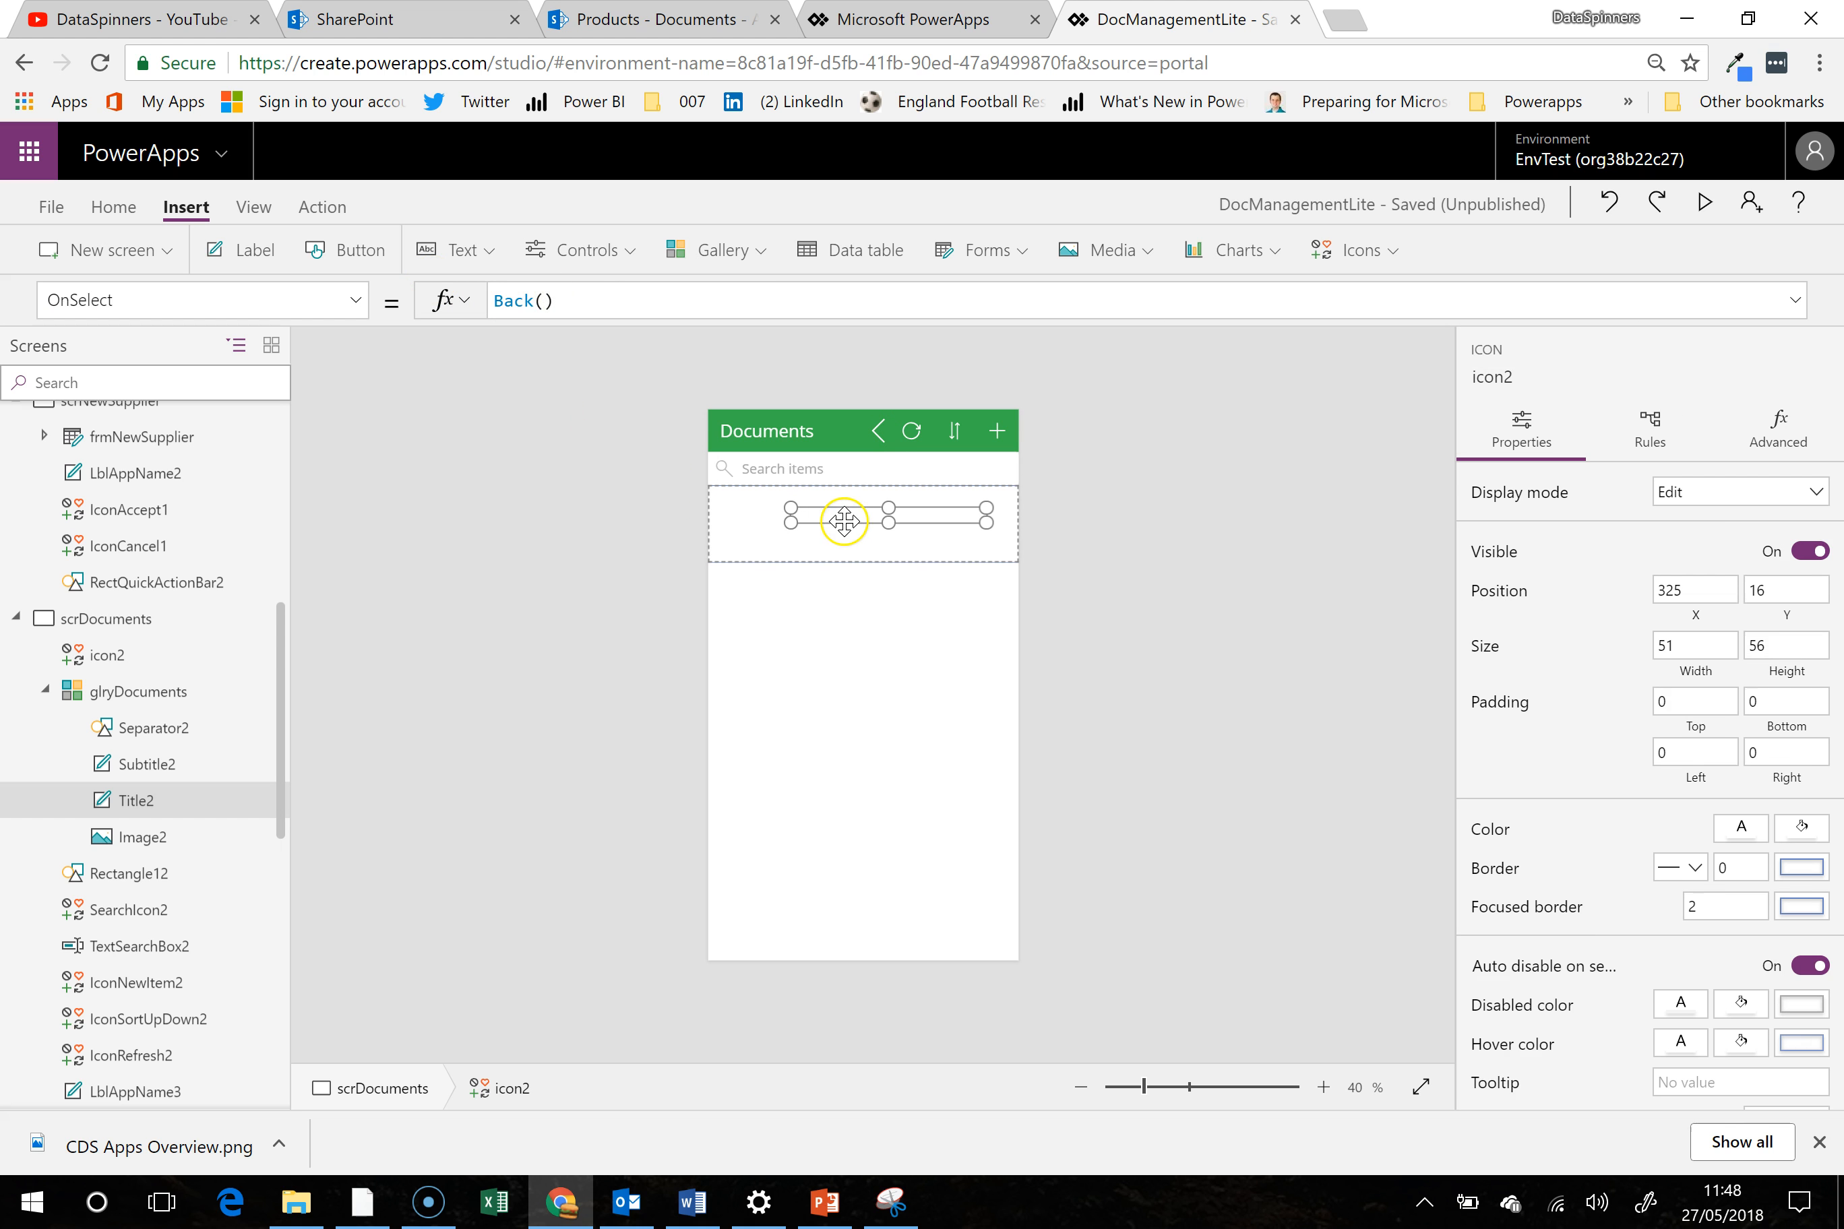
click(851, 623)
click(825, 542)
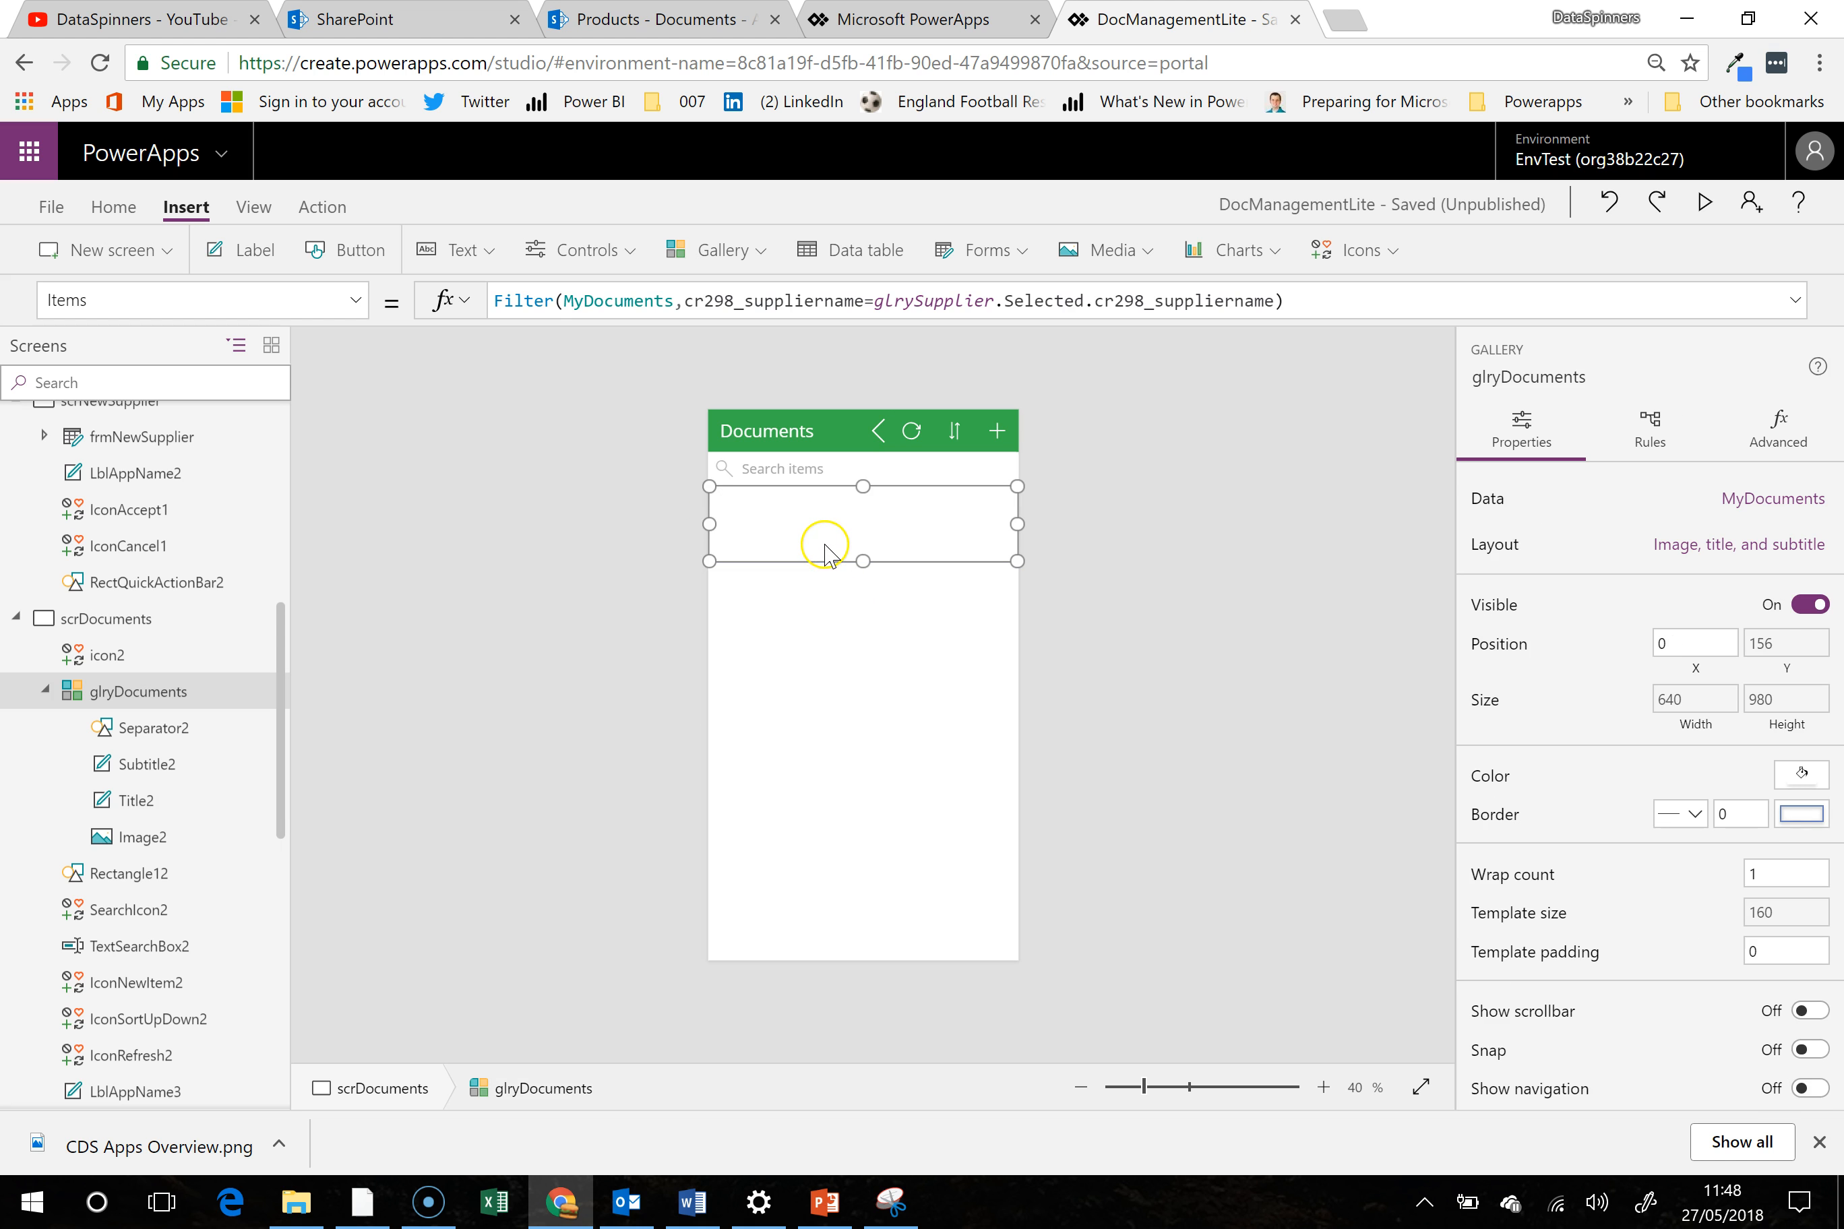
click(840, 521)
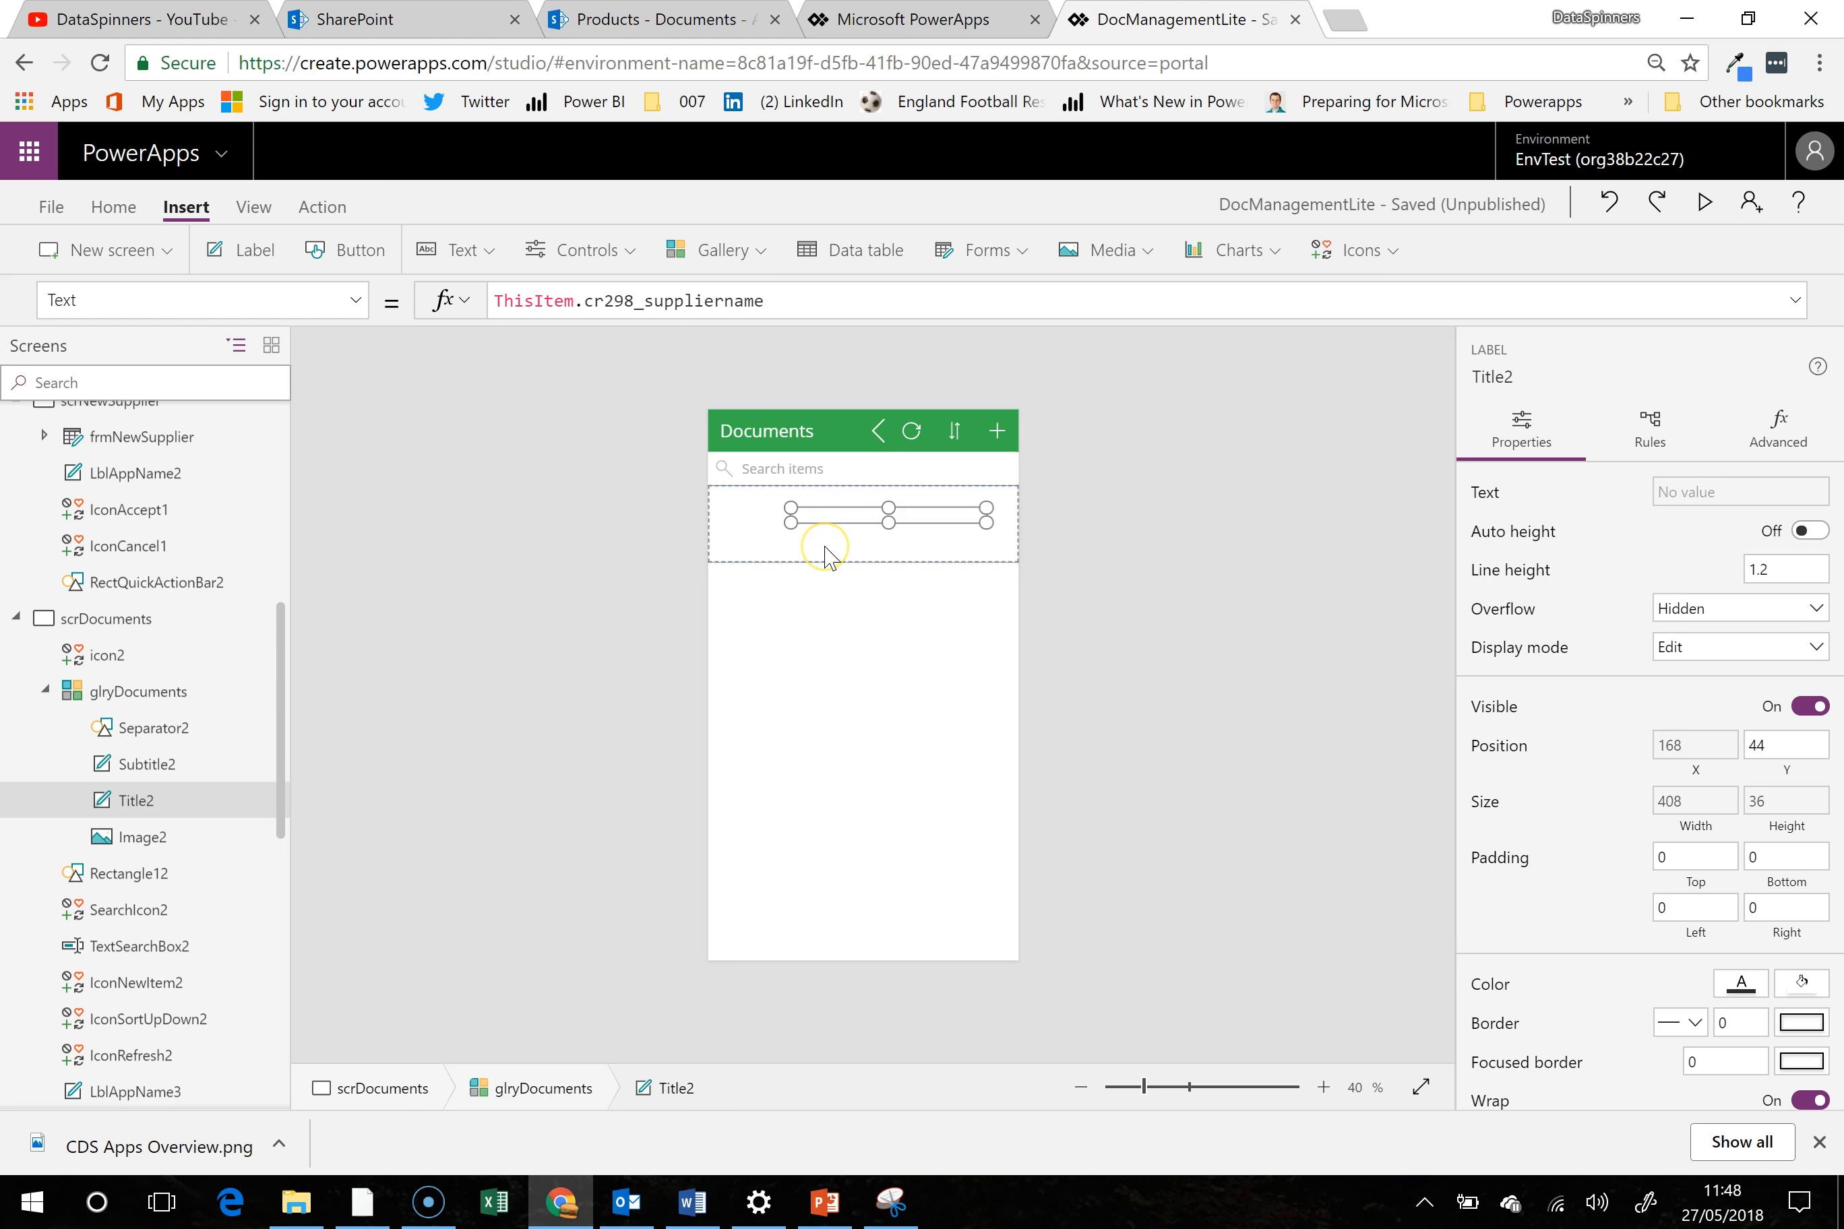
click(745, 527)
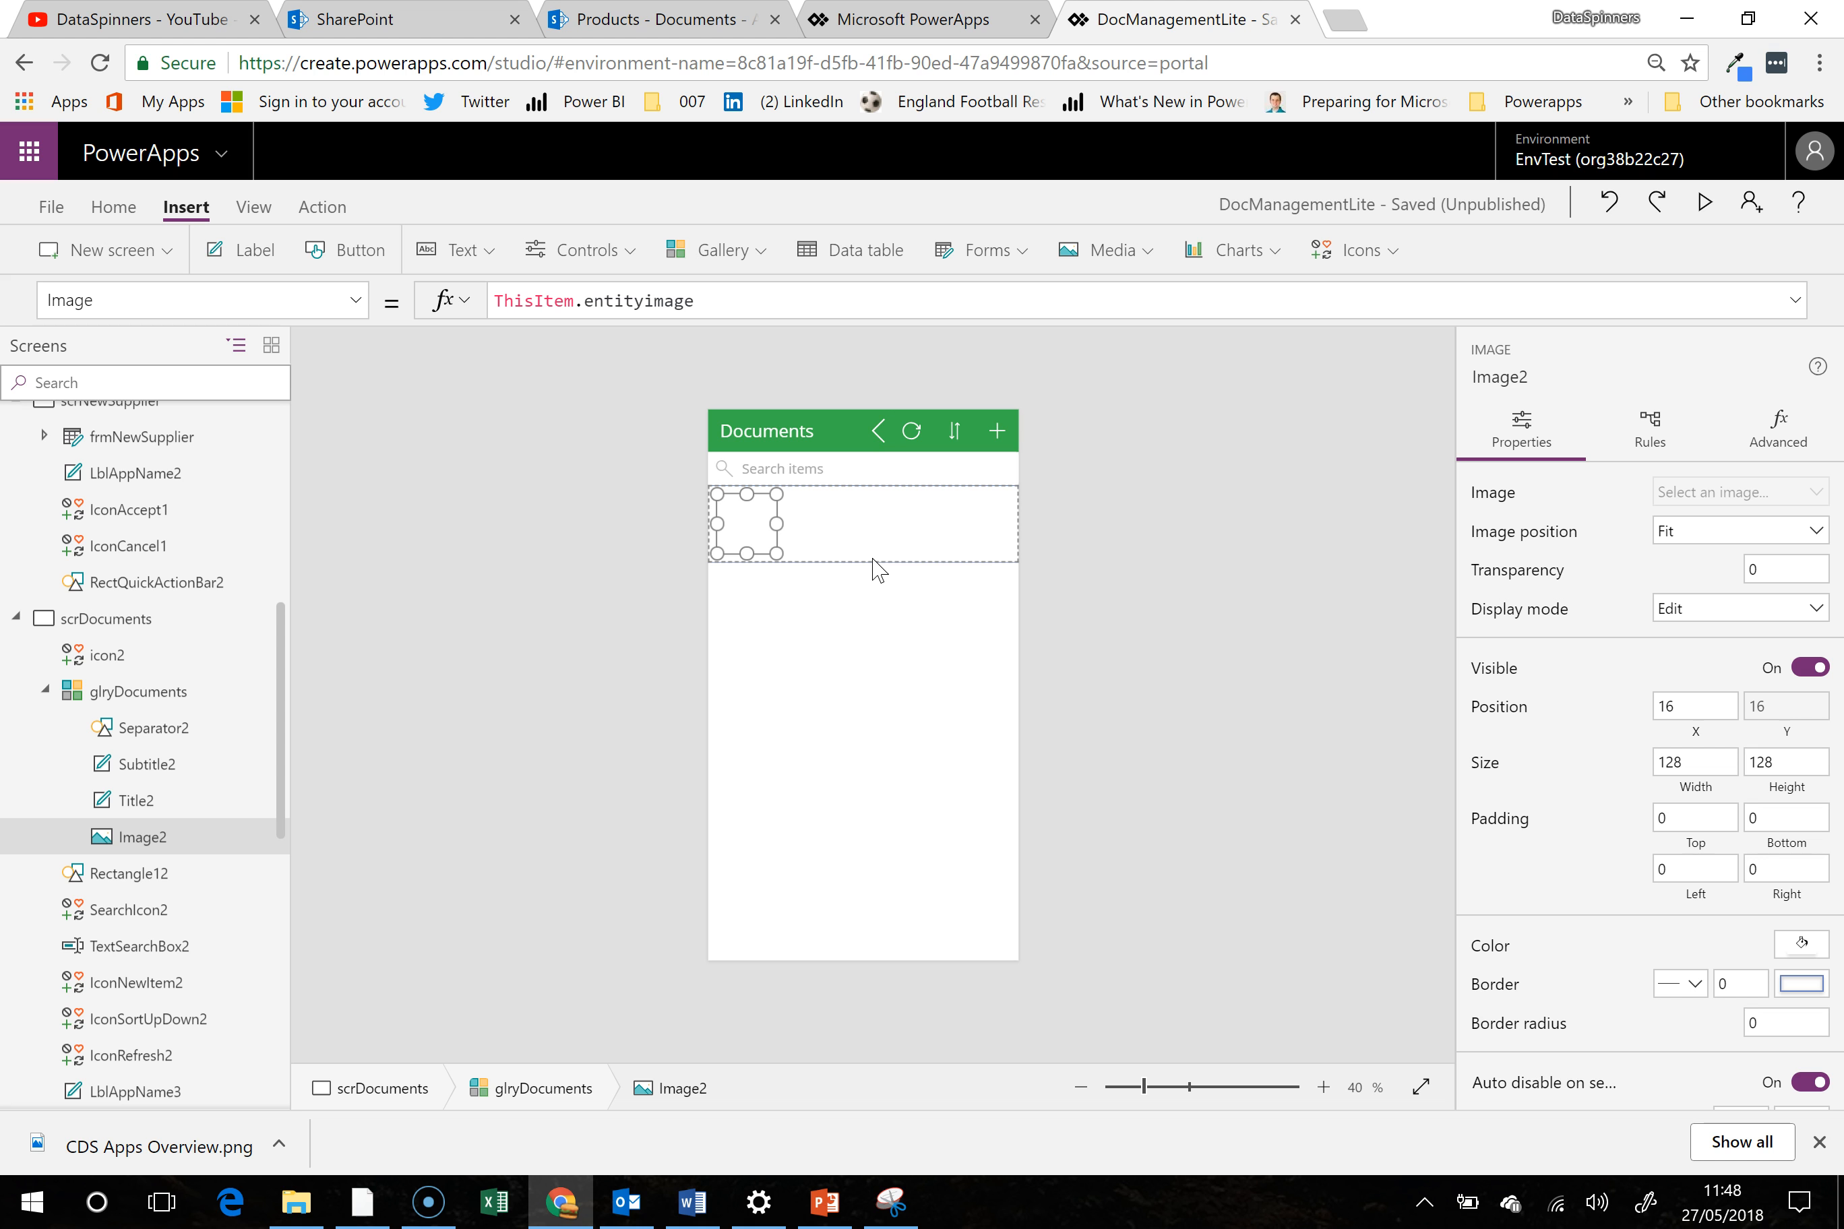
Delete the refresh icon and the sort icon from the scrDocuments header
click(912, 432)
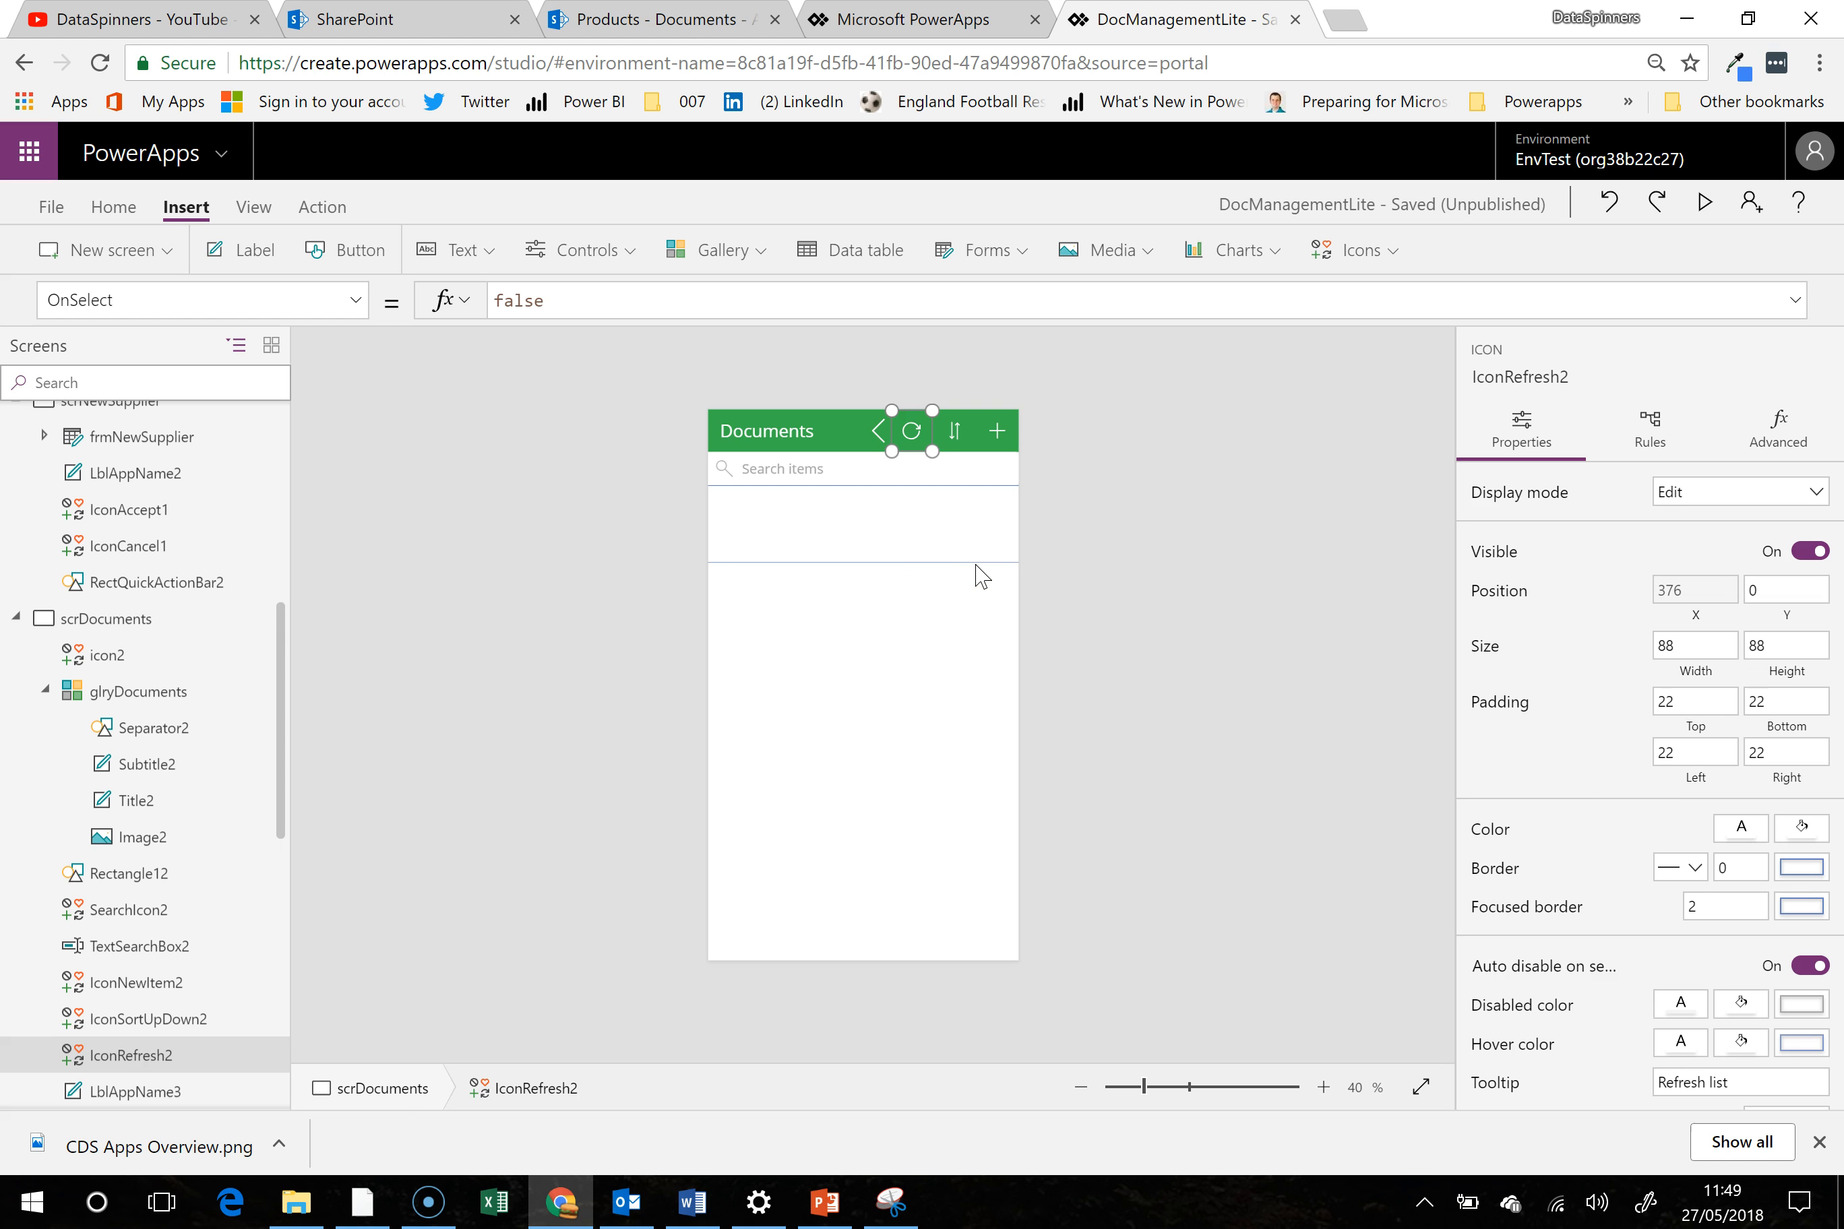
key(Delete)
click(948, 449)
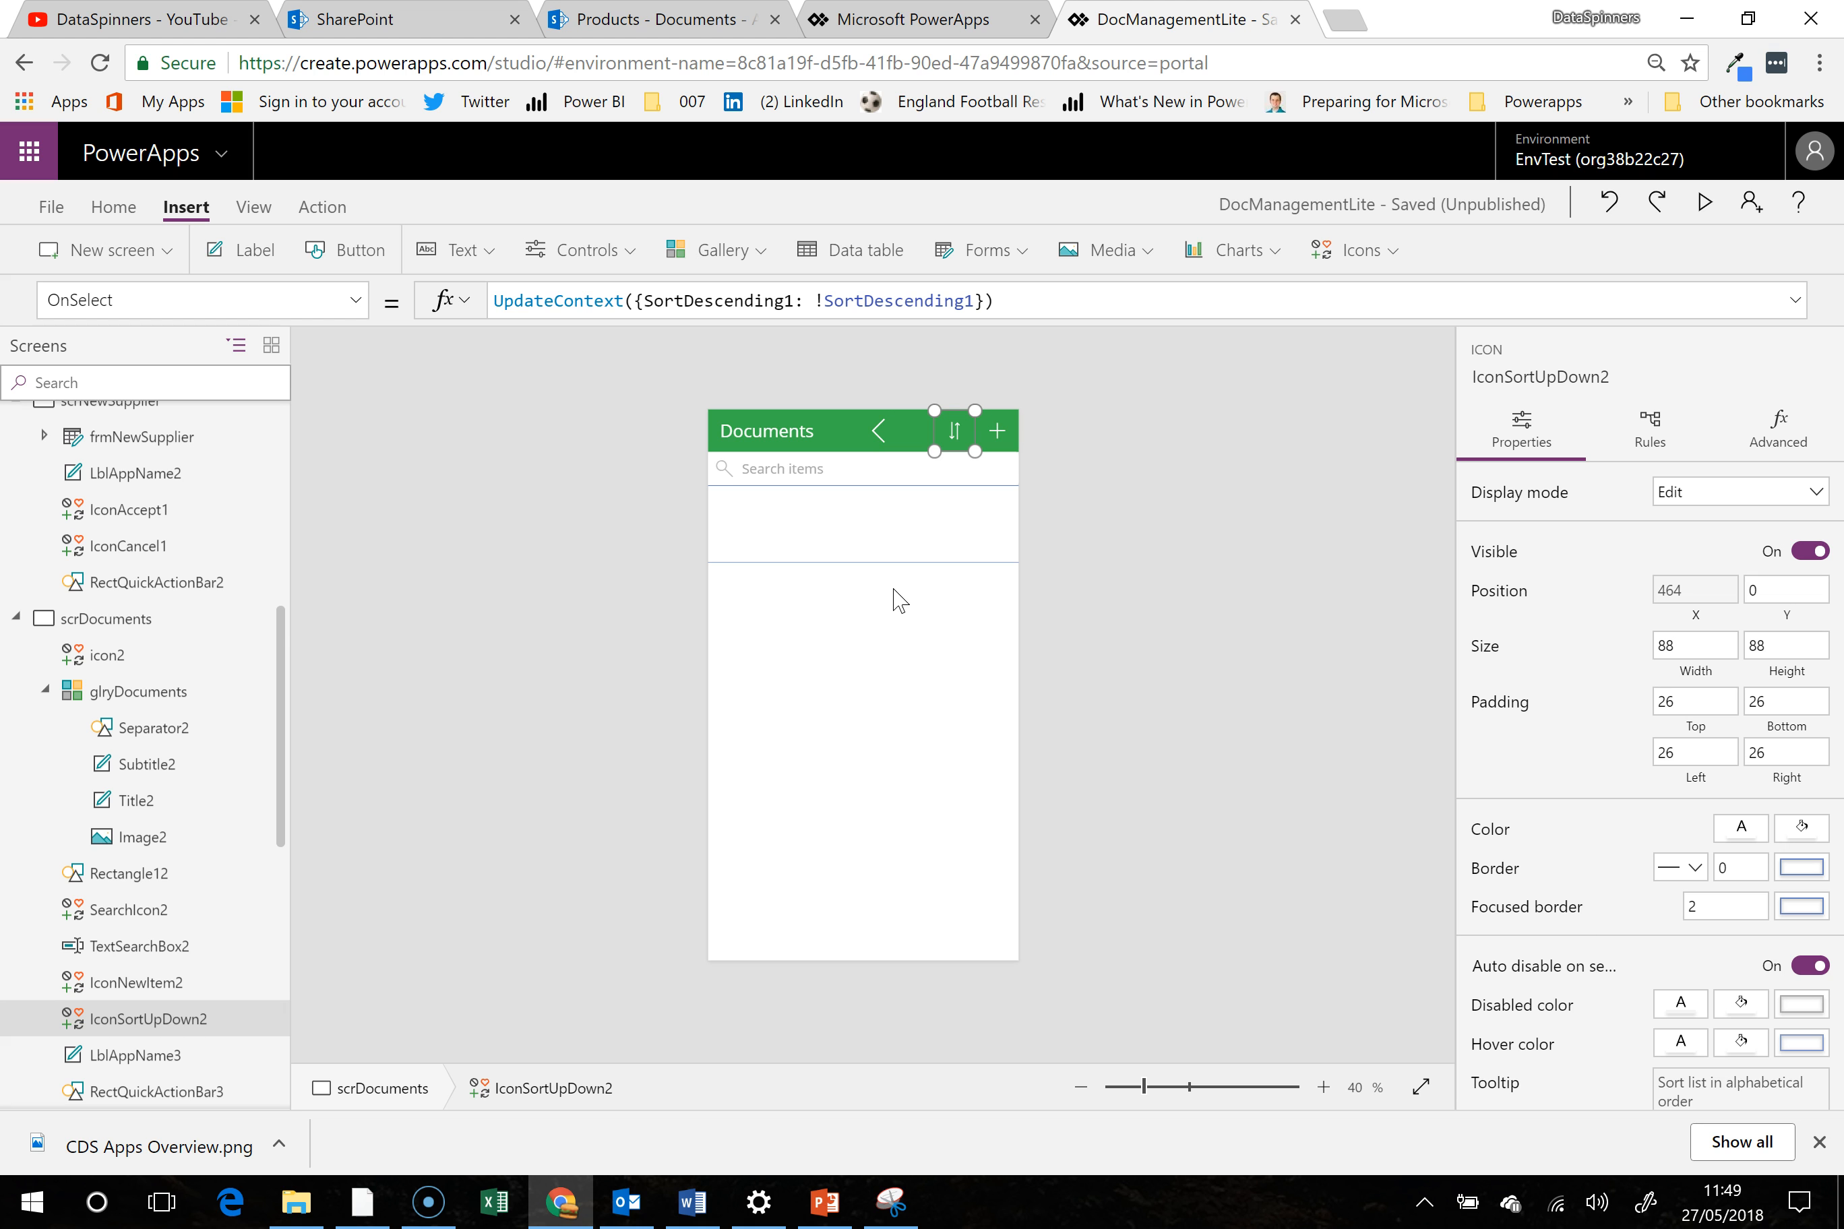
key(Delete)
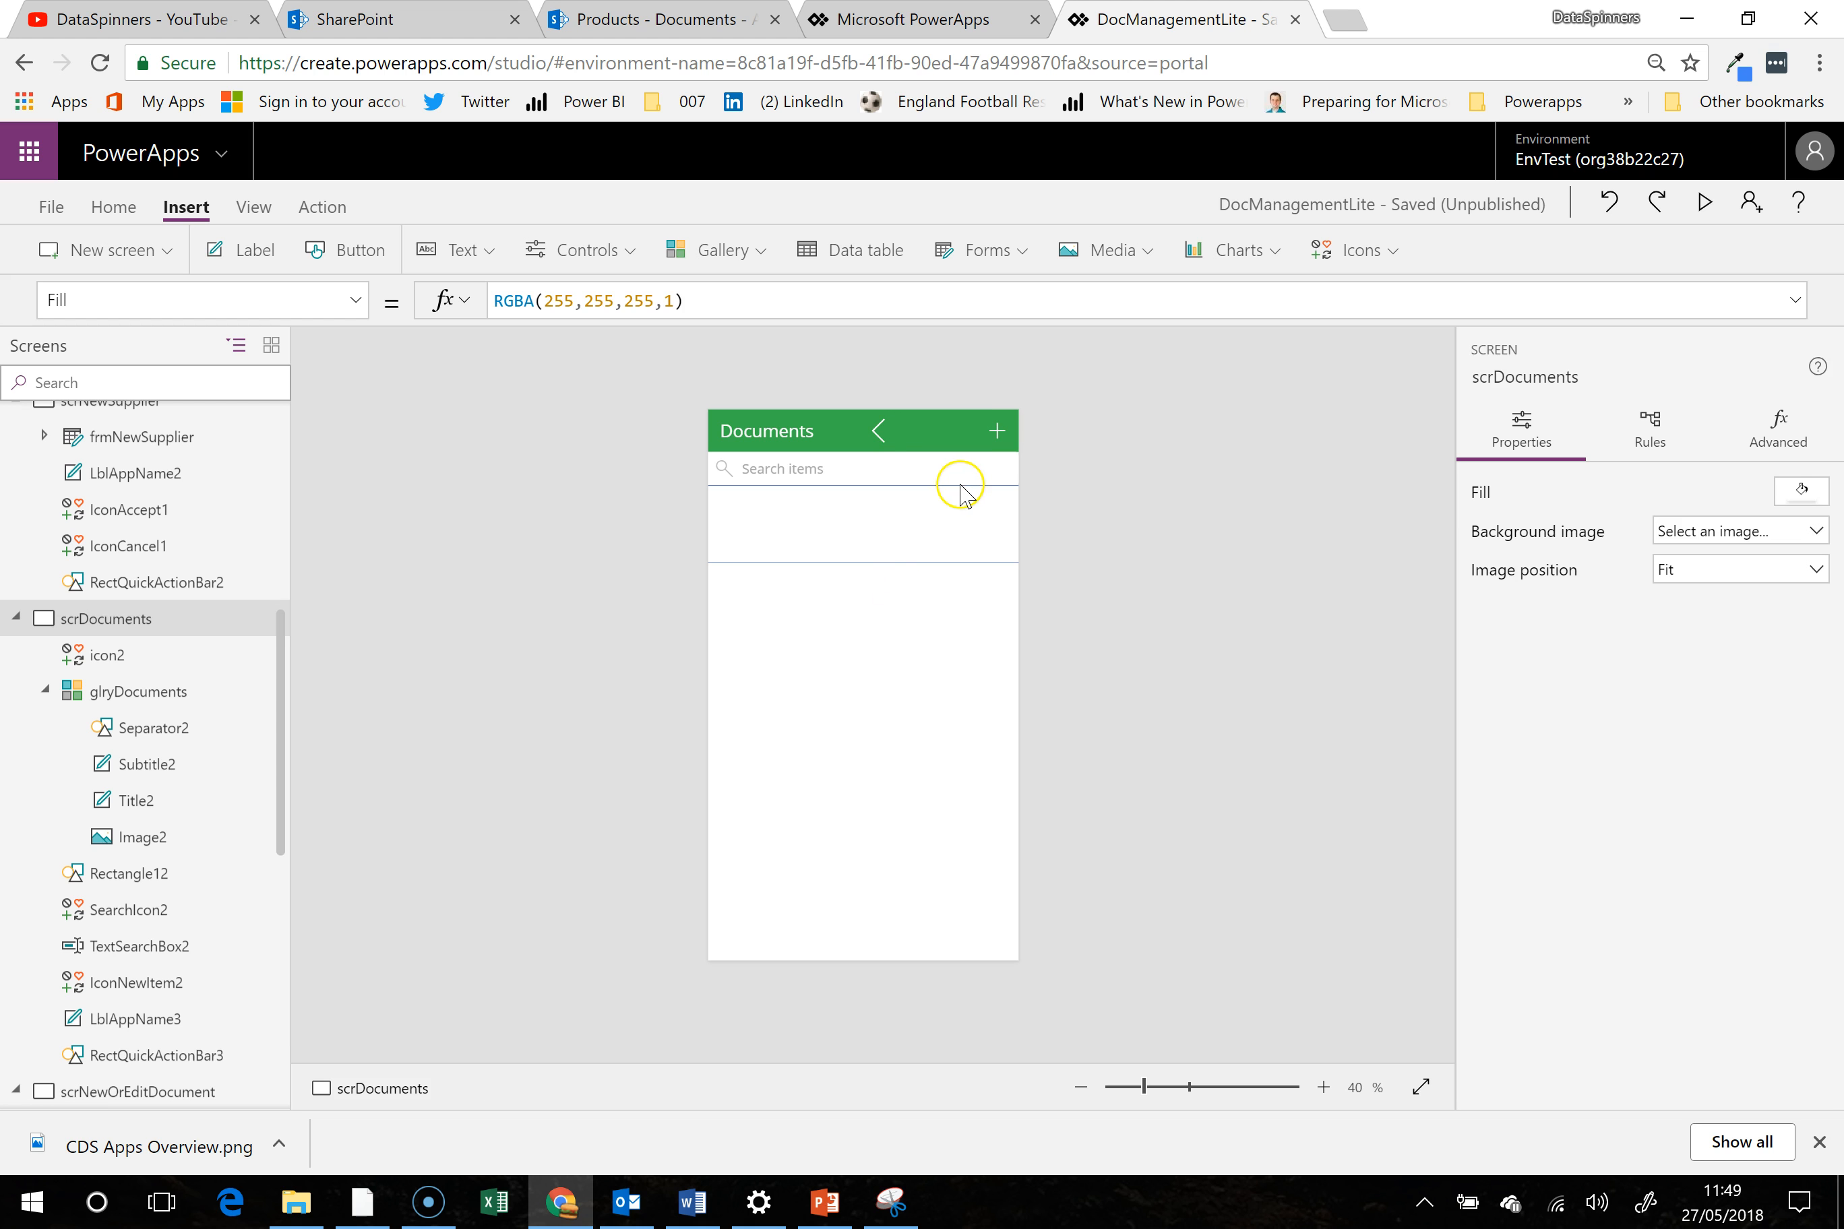
Rearrange the scrDocuments header so the Left icon sits at the far end, about X 573, and the add icon before it, about X 467
click(992, 421)
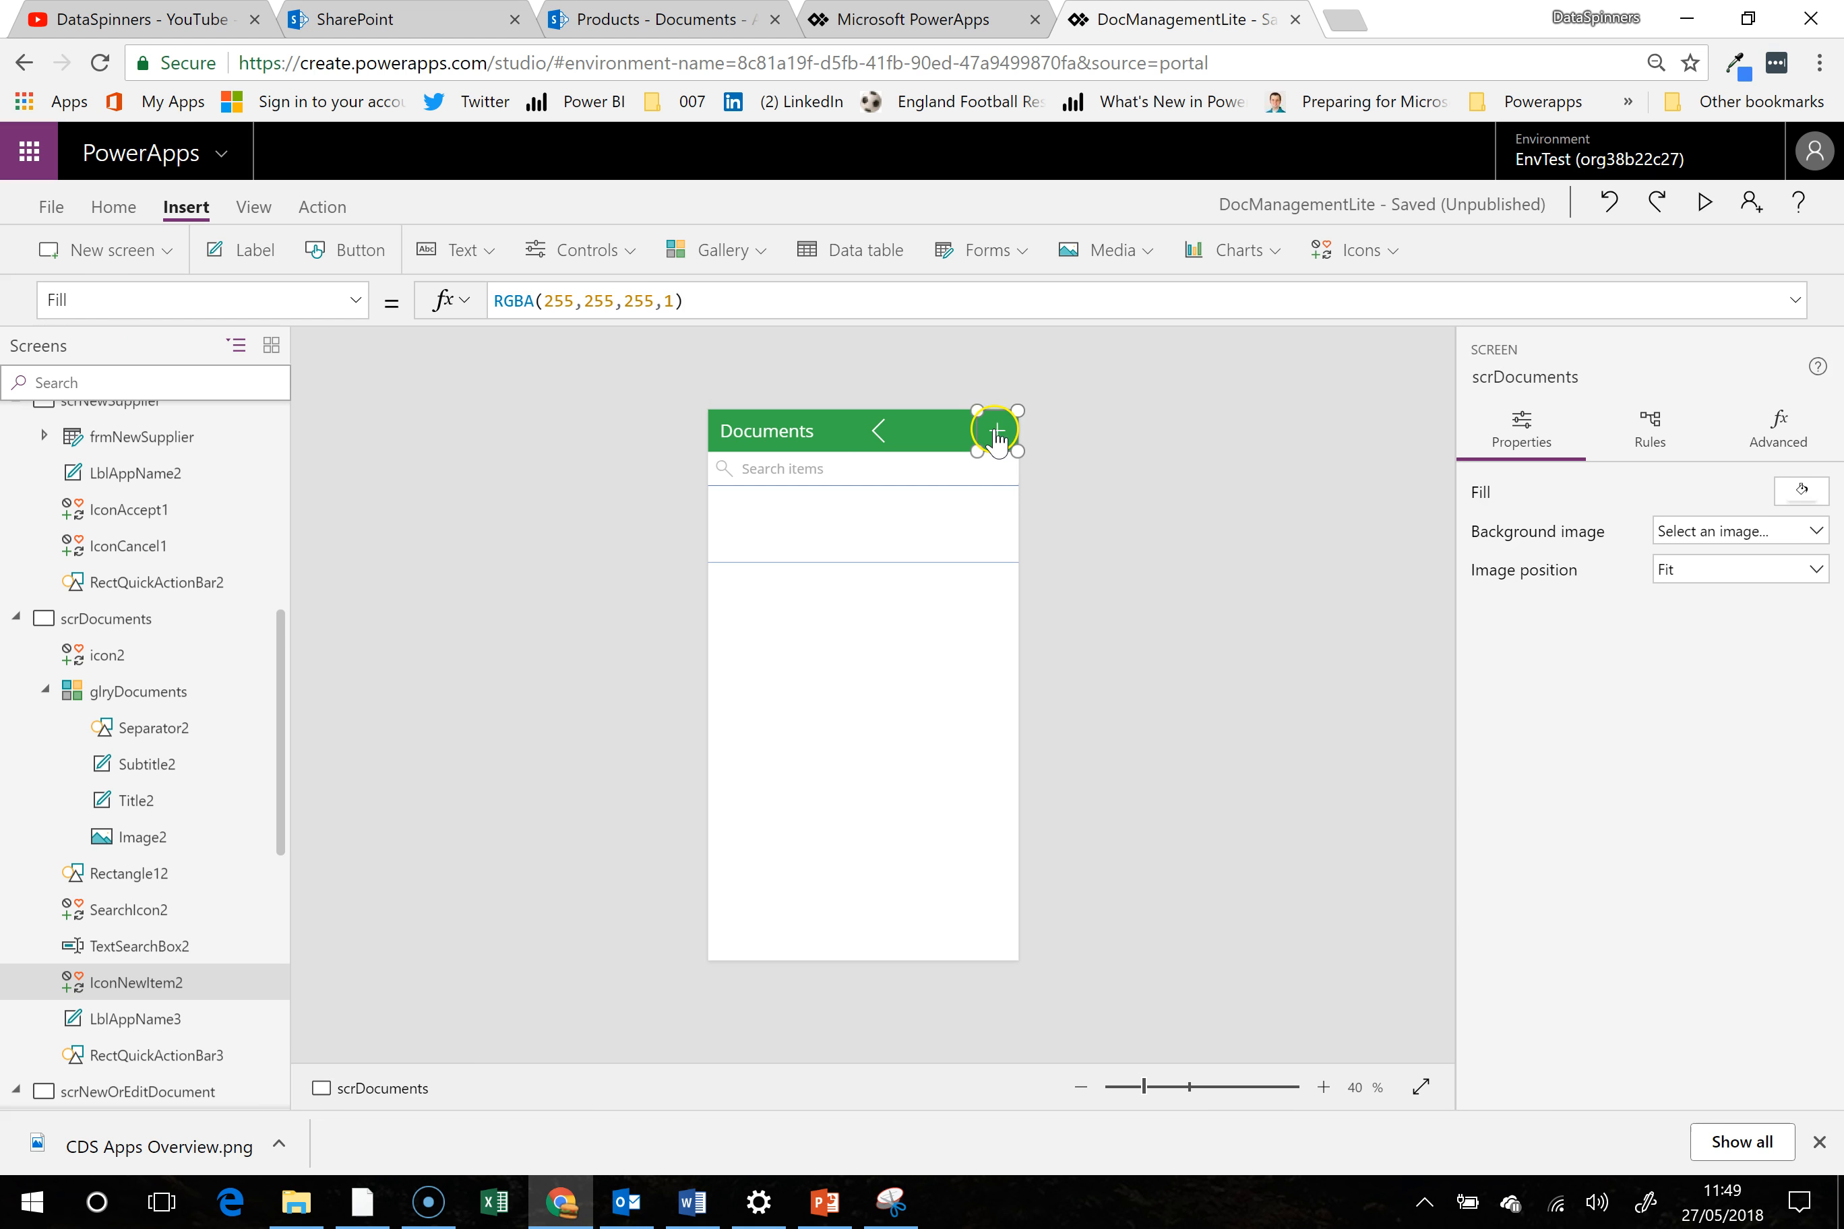
mouse_move(993, 411)
mouse_down()
mouse_move(845, 413)
mouse_move(998, 433)
mouse_up()
click(878, 422)
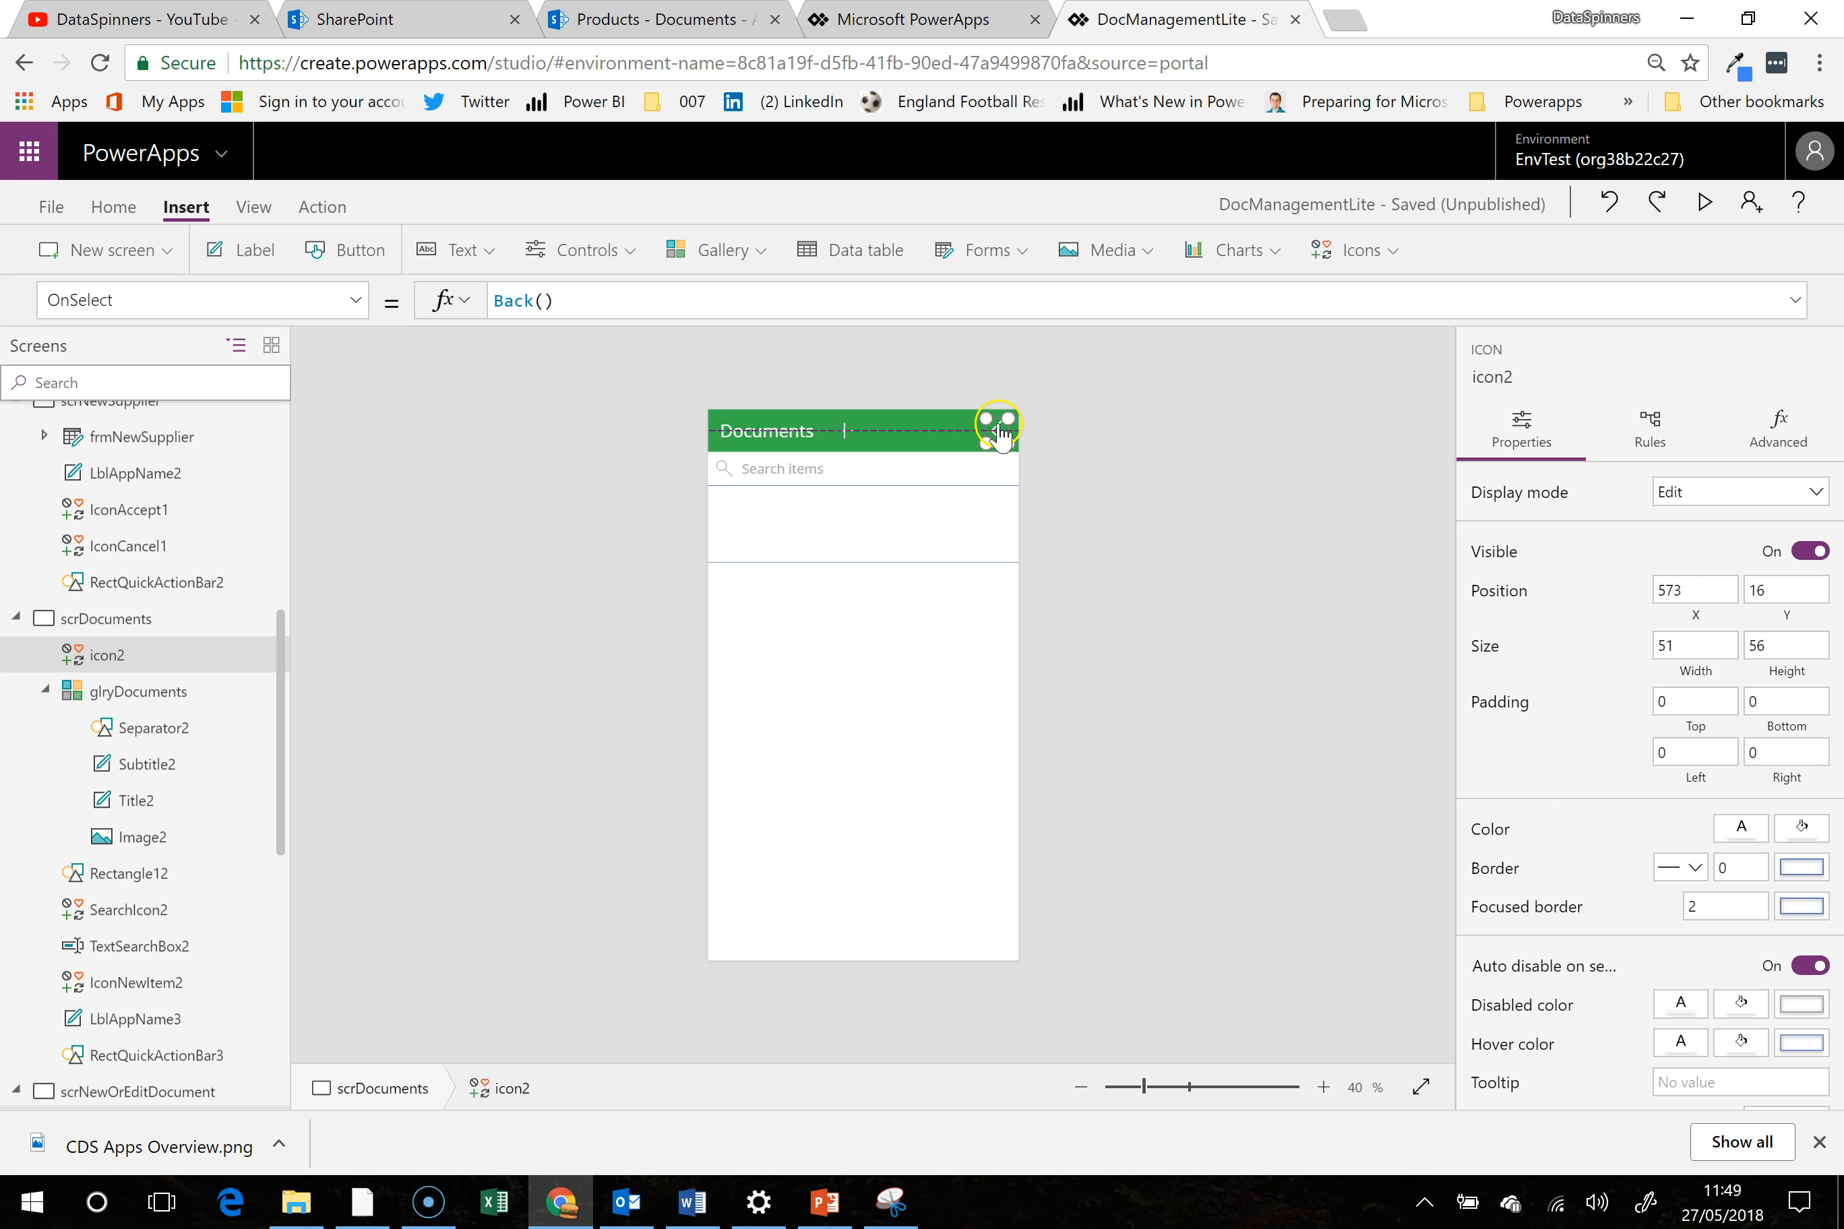
drag(850, 438, 955, 411)
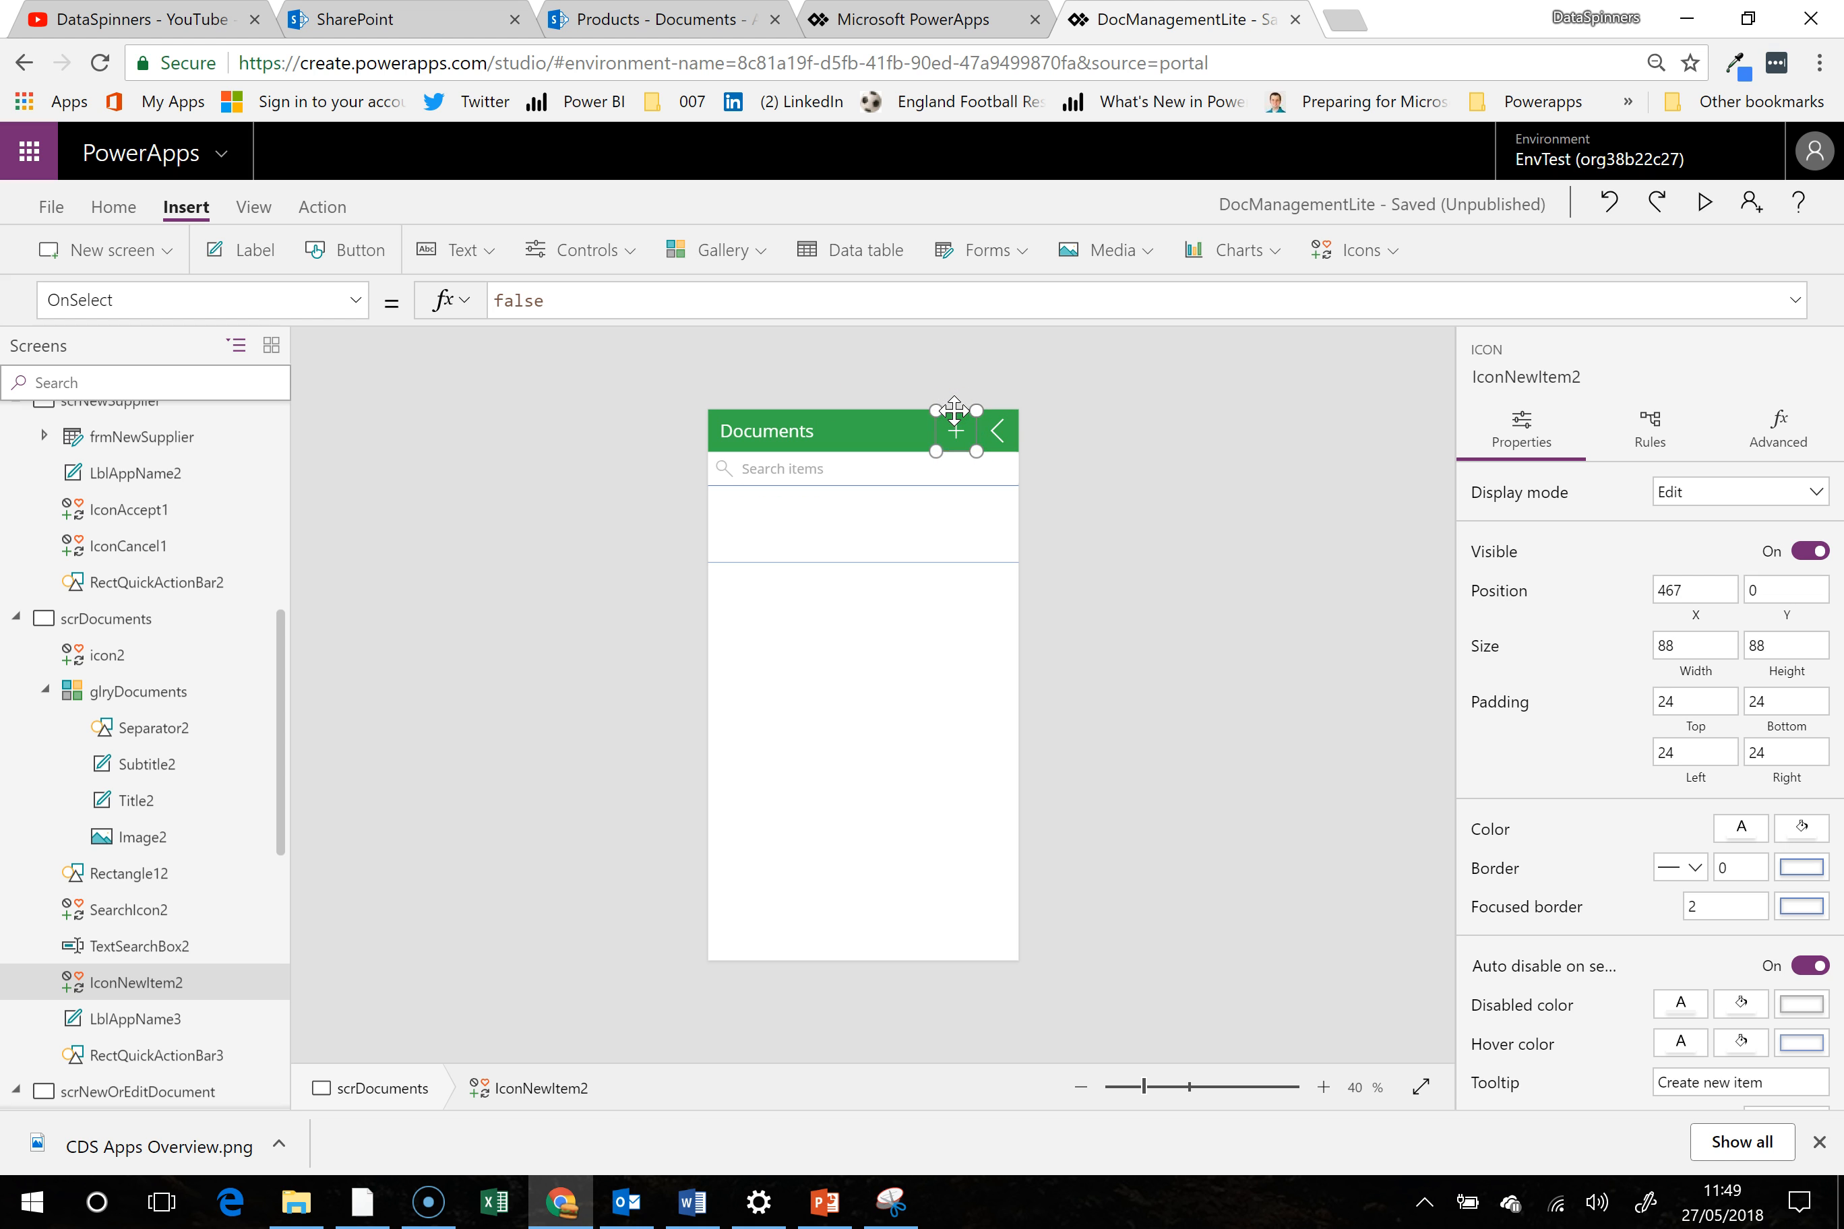
click(865, 551)
click(874, 639)
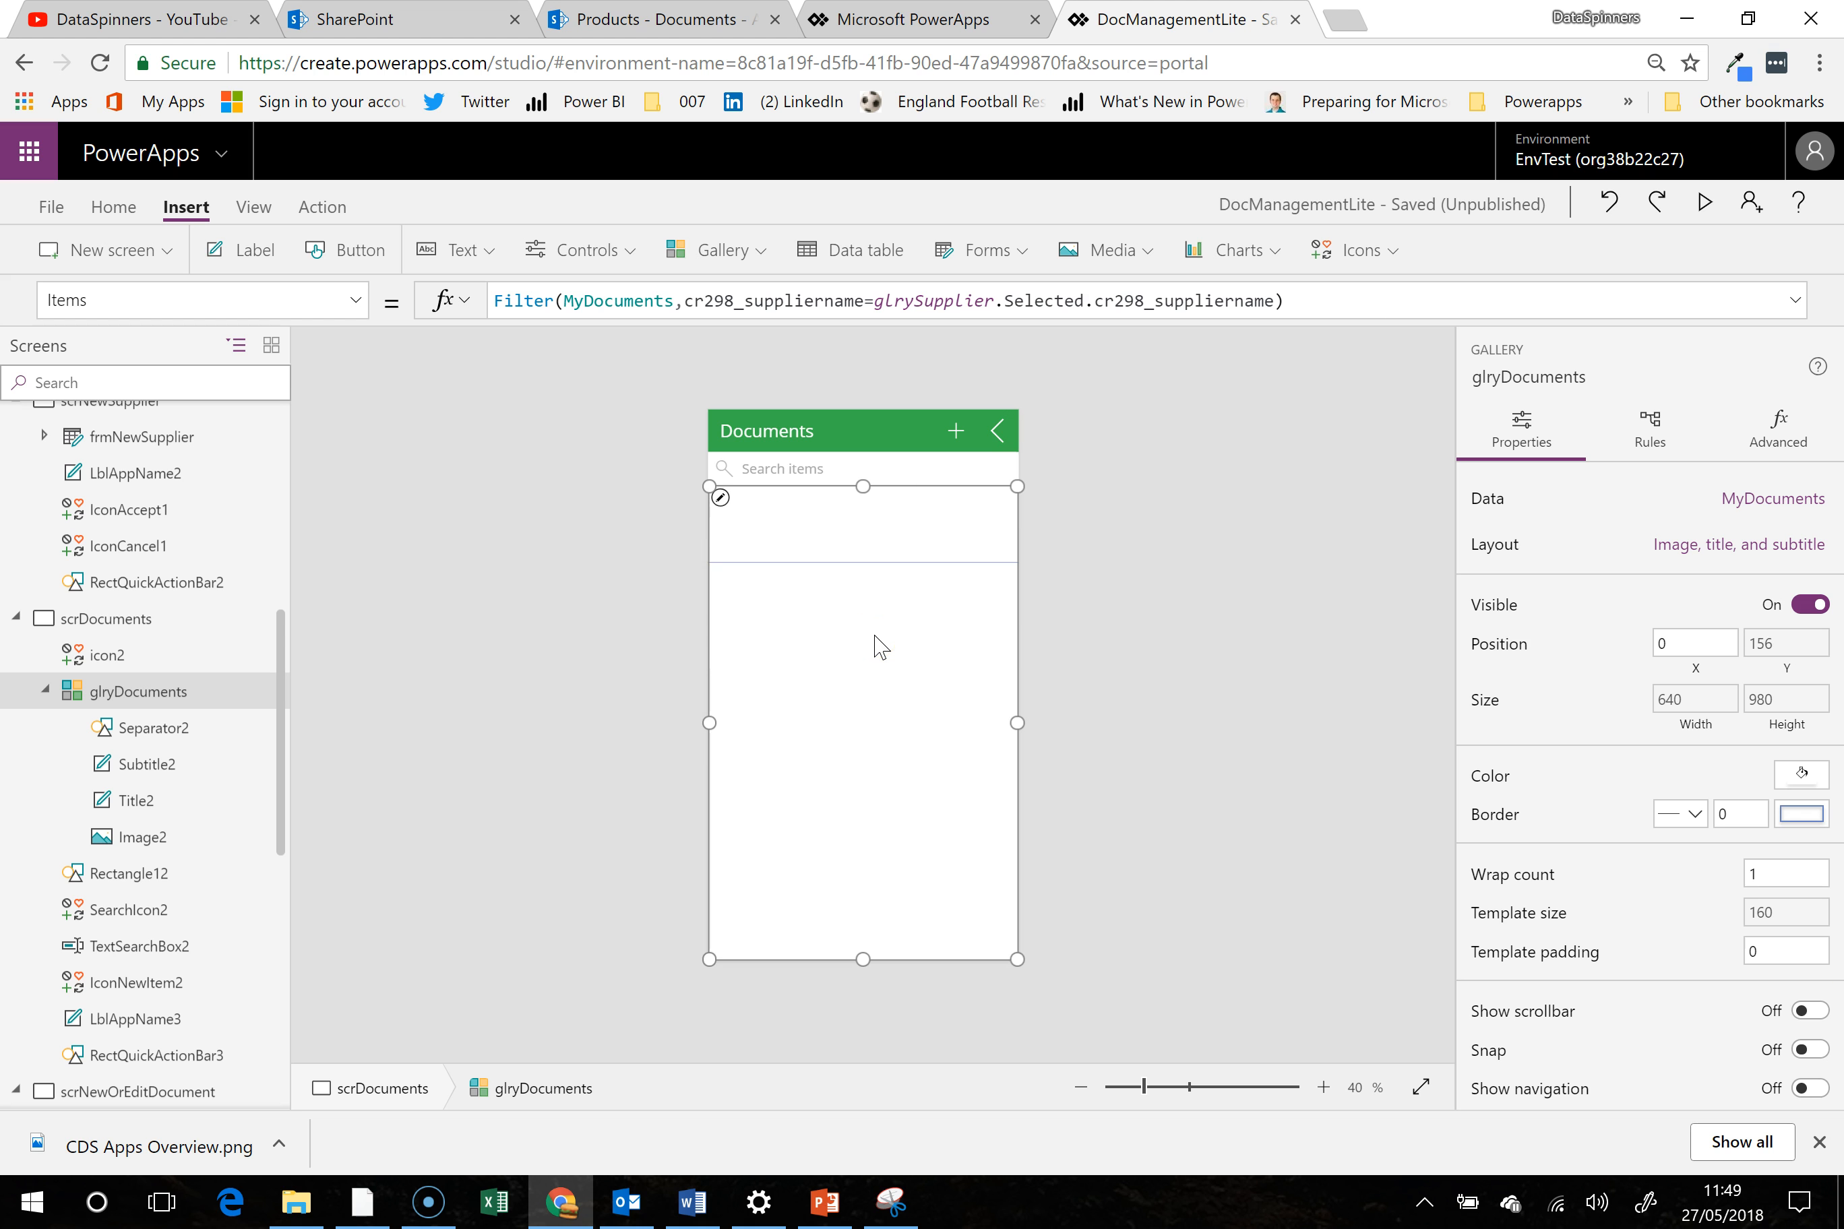
click(955, 430)
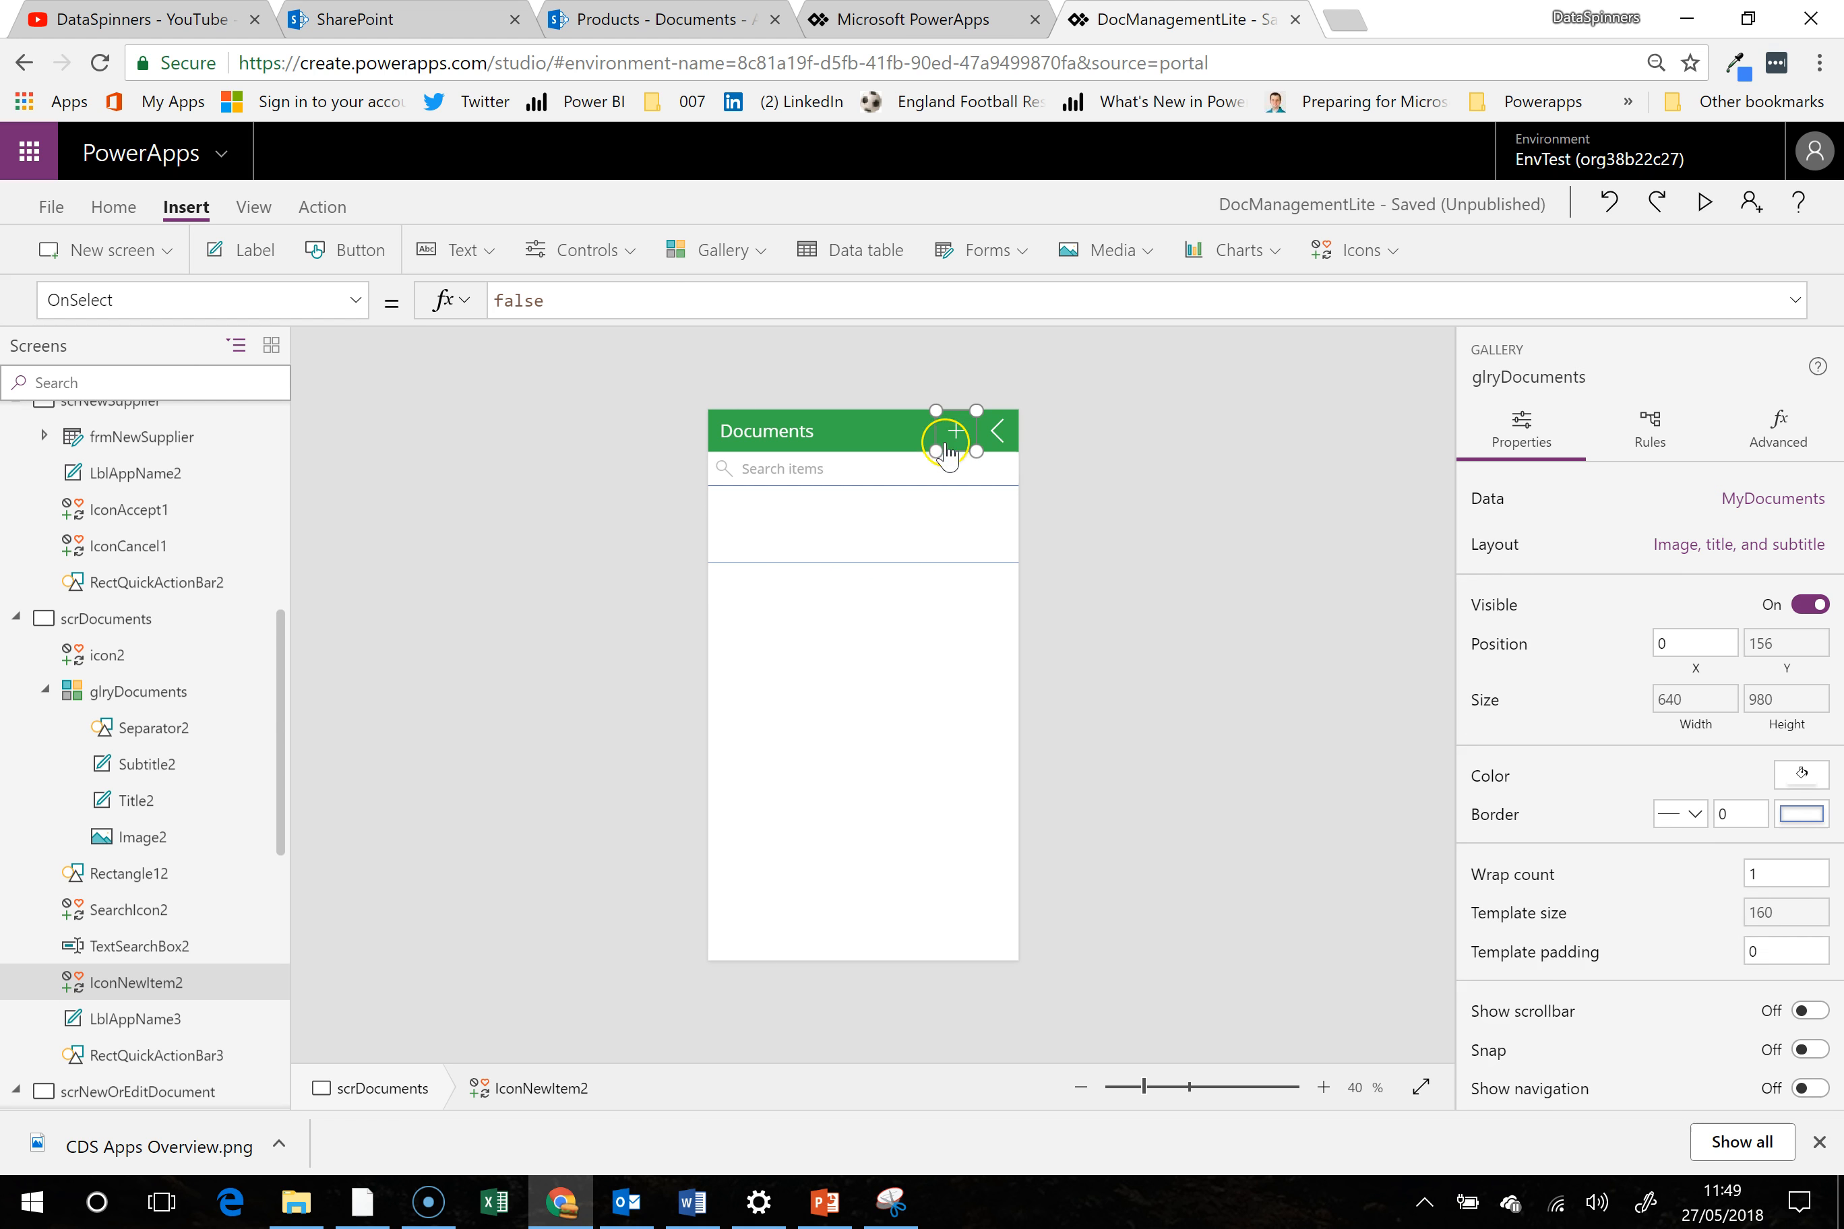
click(930, 617)
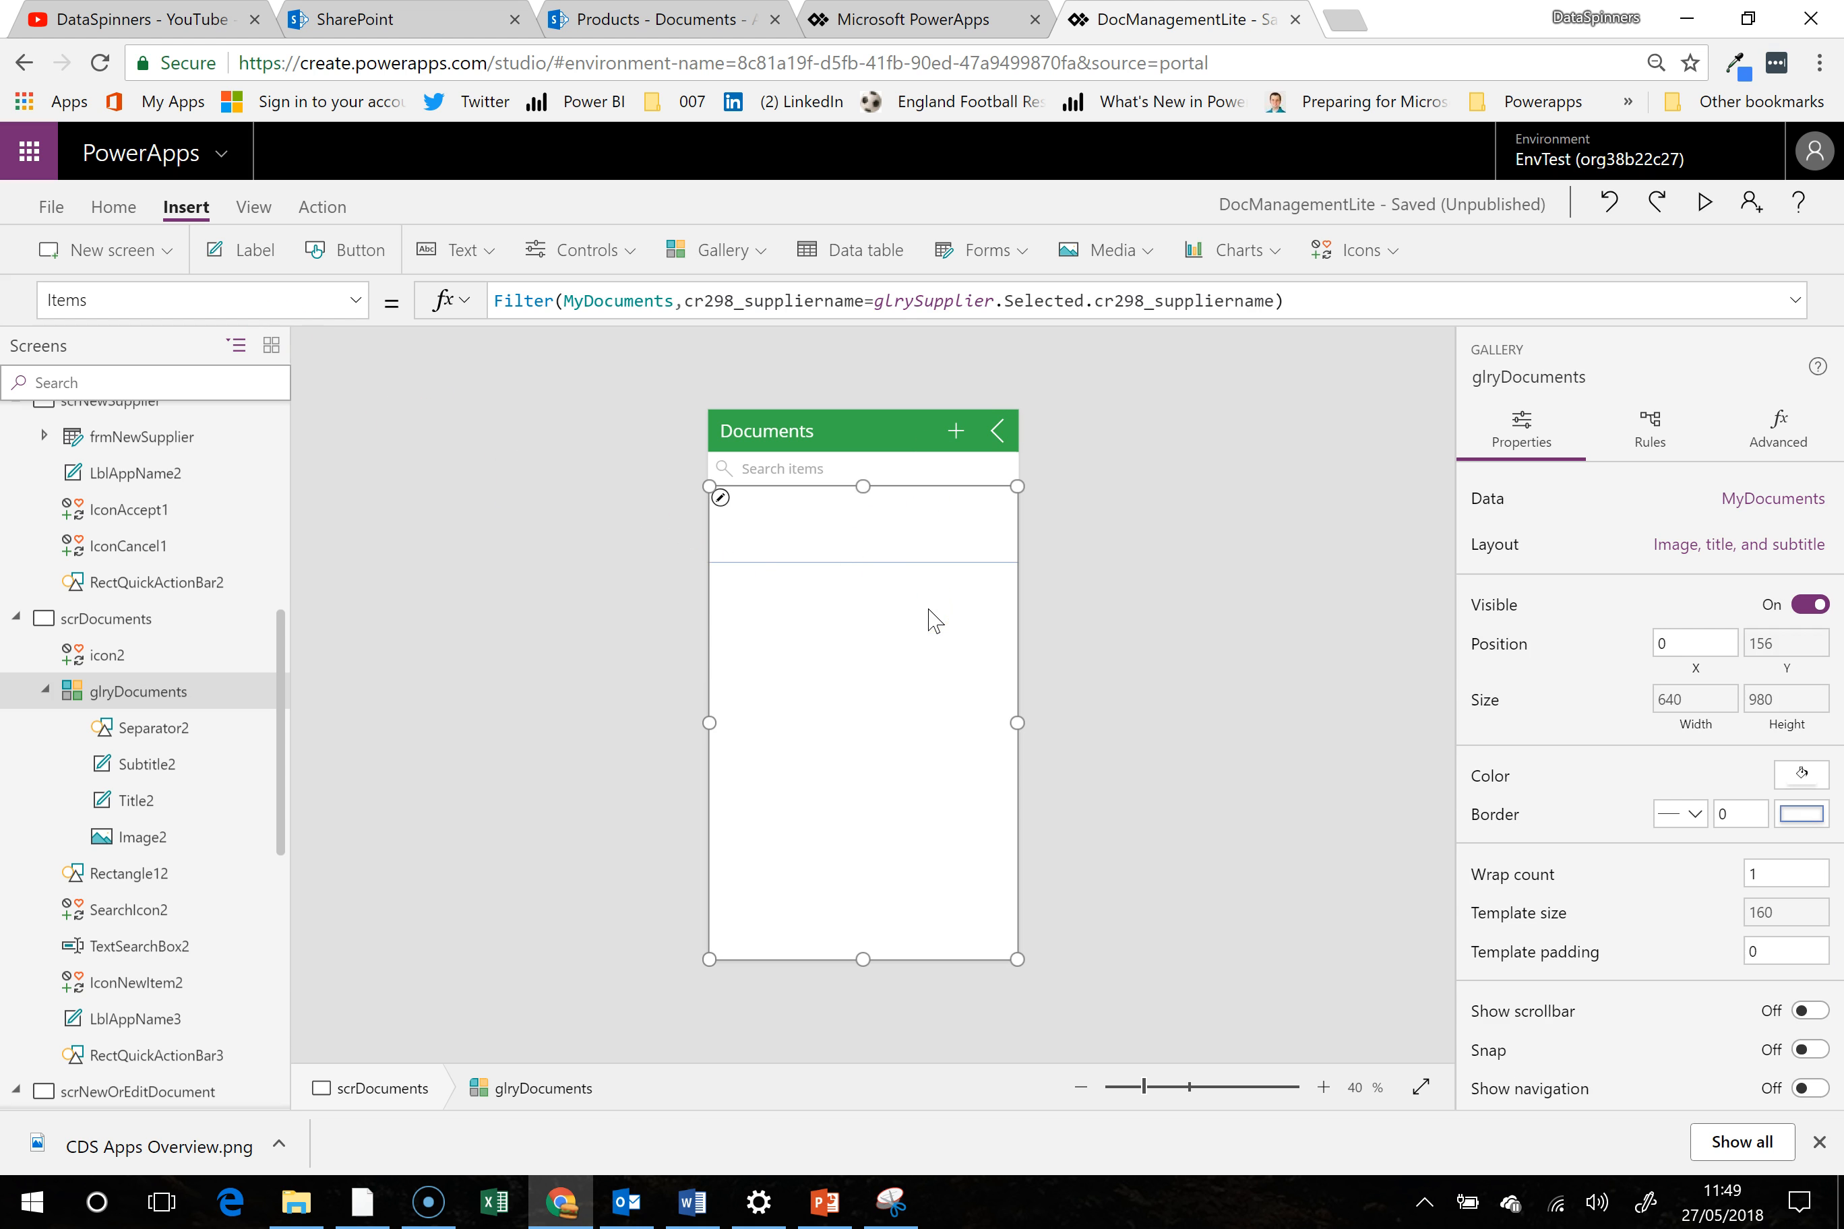
Locate scrLanding and scrSuppliers at the start of the app's screen tree
drag(279, 696, 259, 485)
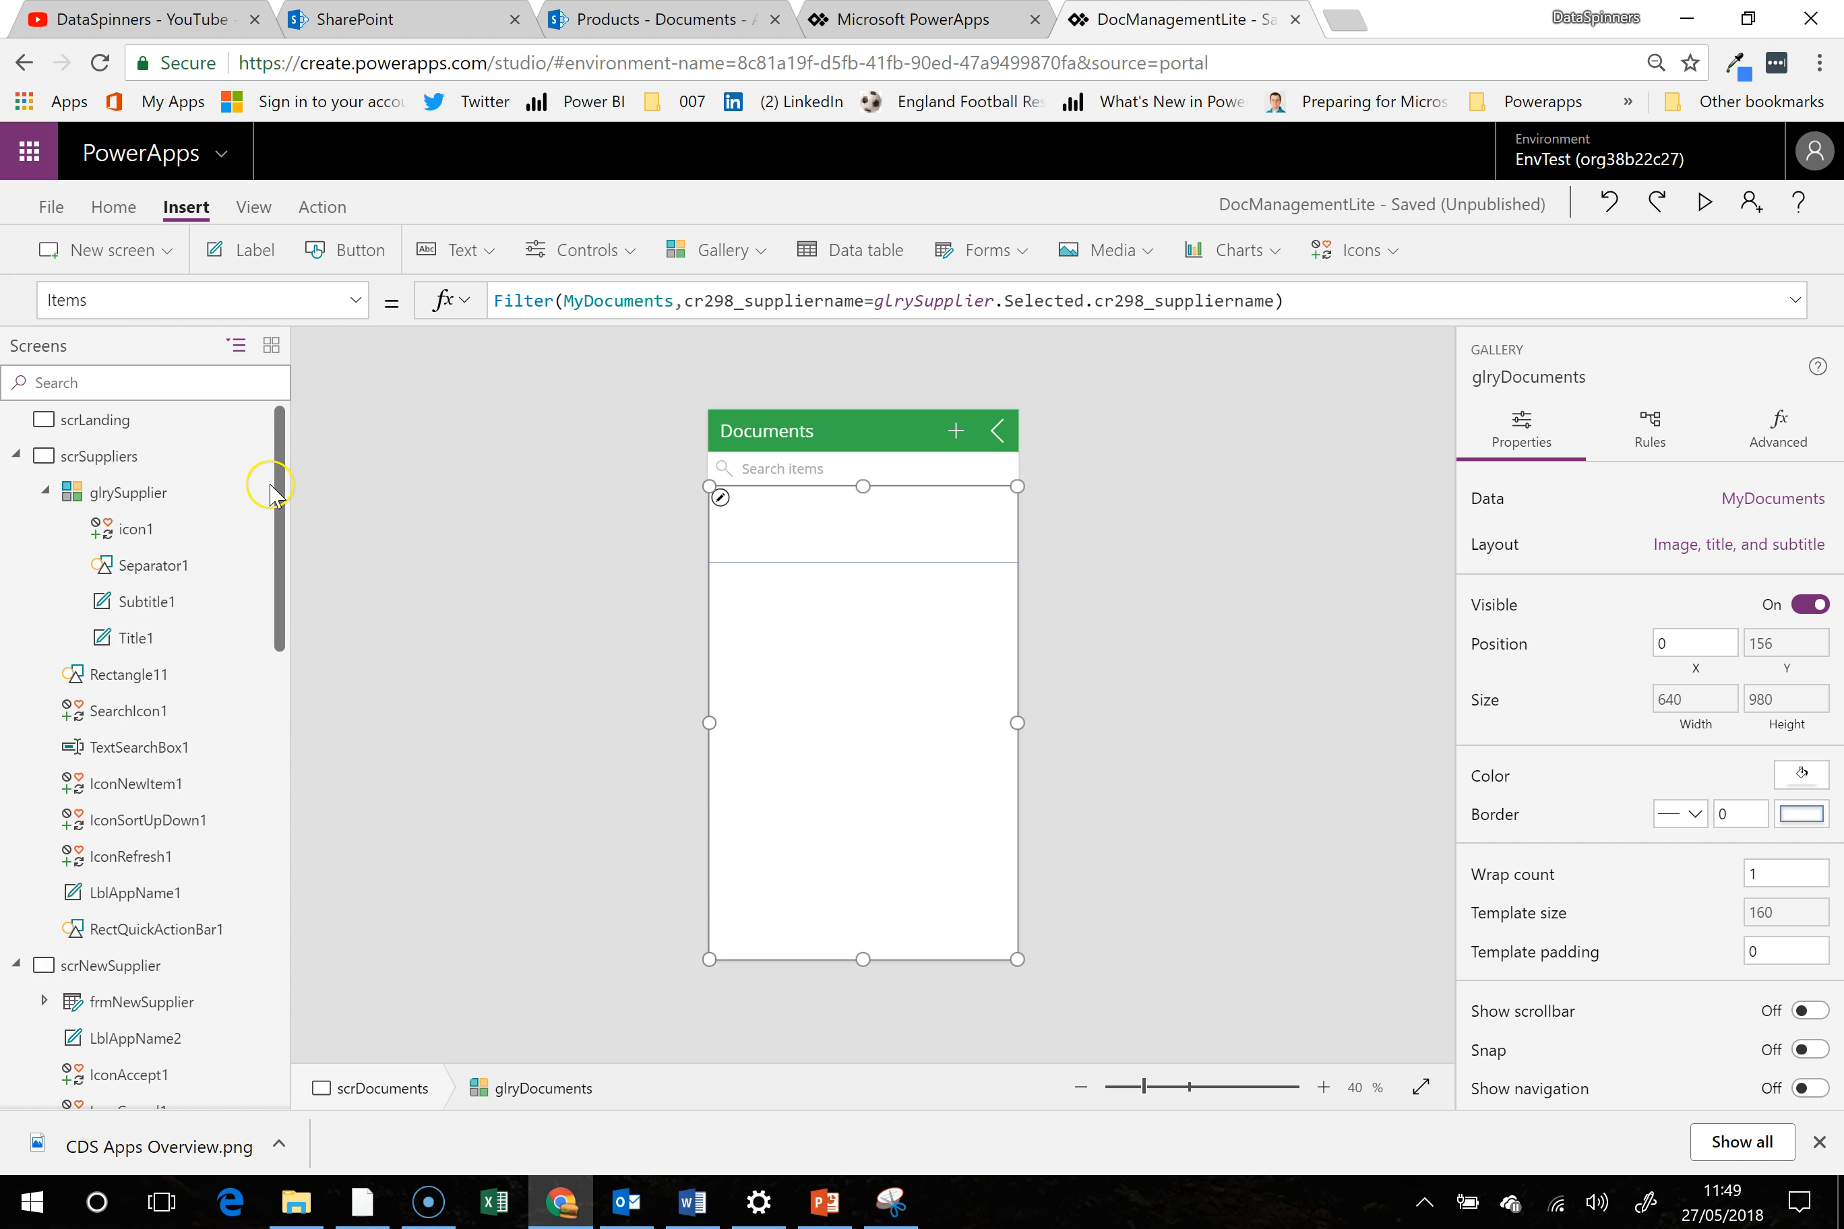